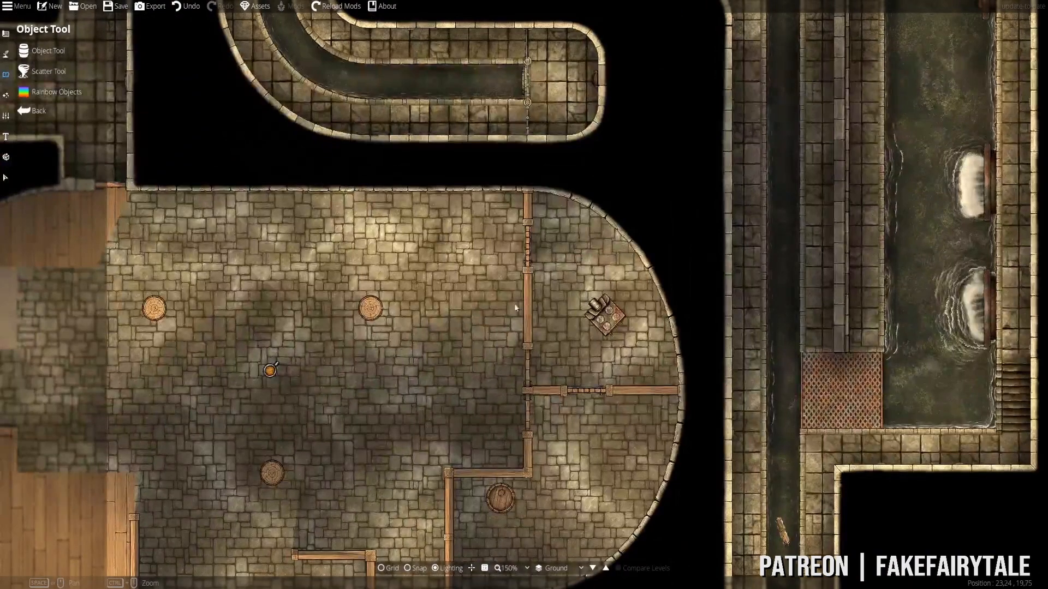
# - Look over the ground level of the sewer map, from the stone rooms and canals up to the wooden-floored rooms
pyautogui.moveTo(426, 420); pyautogui.dragTo(575, 158)
pyautogui.moveTo(452, 450); pyautogui.dragTo(508, 240)
pyautogui.moveTo(487, 339); pyautogui.dragTo(479, 121)
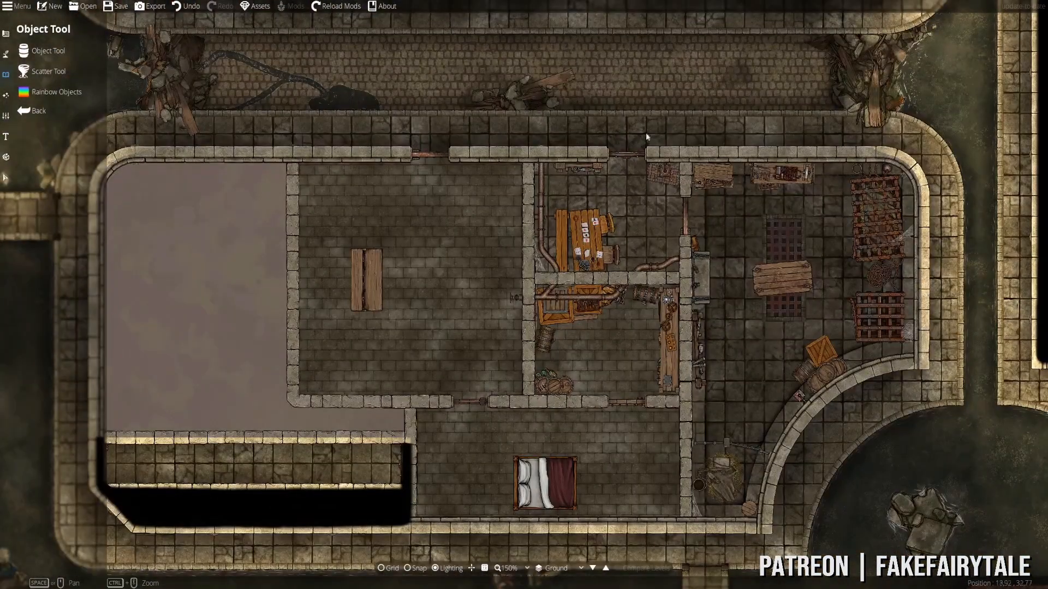
pyautogui.moveTo(631, 420); pyautogui.dragTo(528, 346)
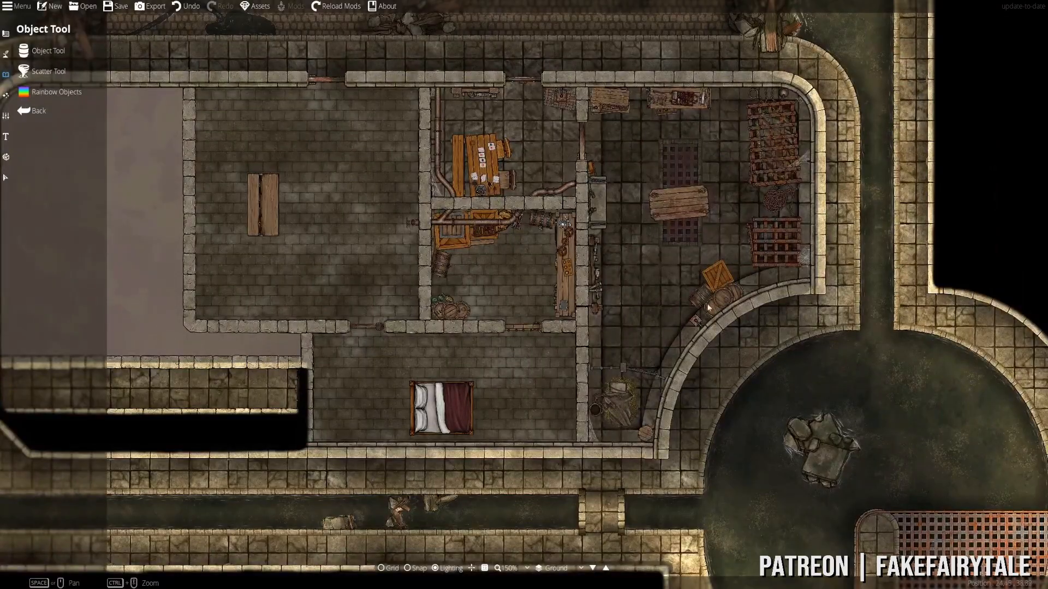
pyautogui.scroll(15, 708, 308)
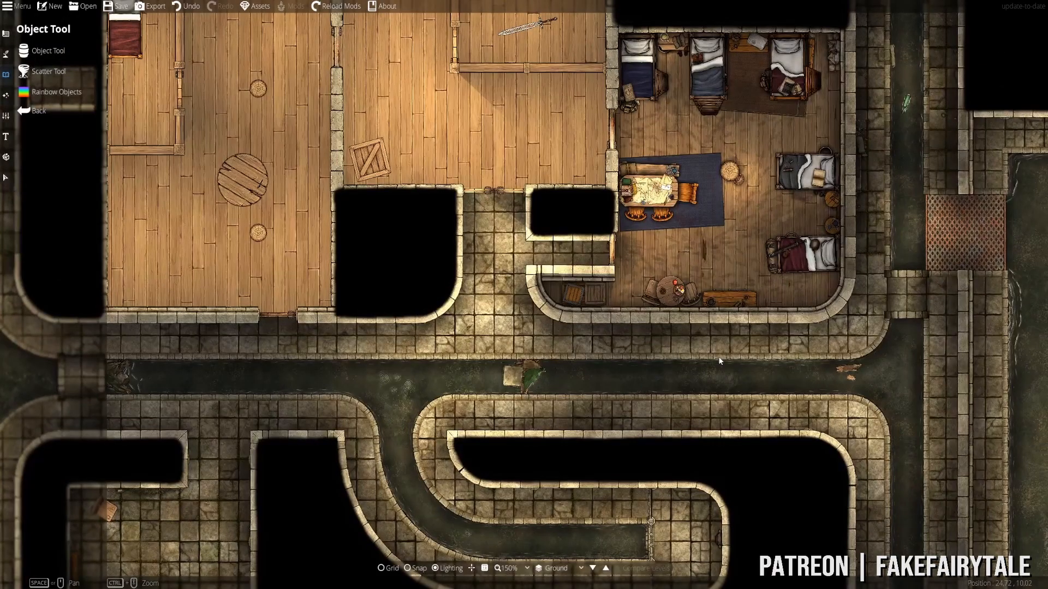
pyautogui.moveTo(704, 278); pyautogui.dragTo(649, 387)
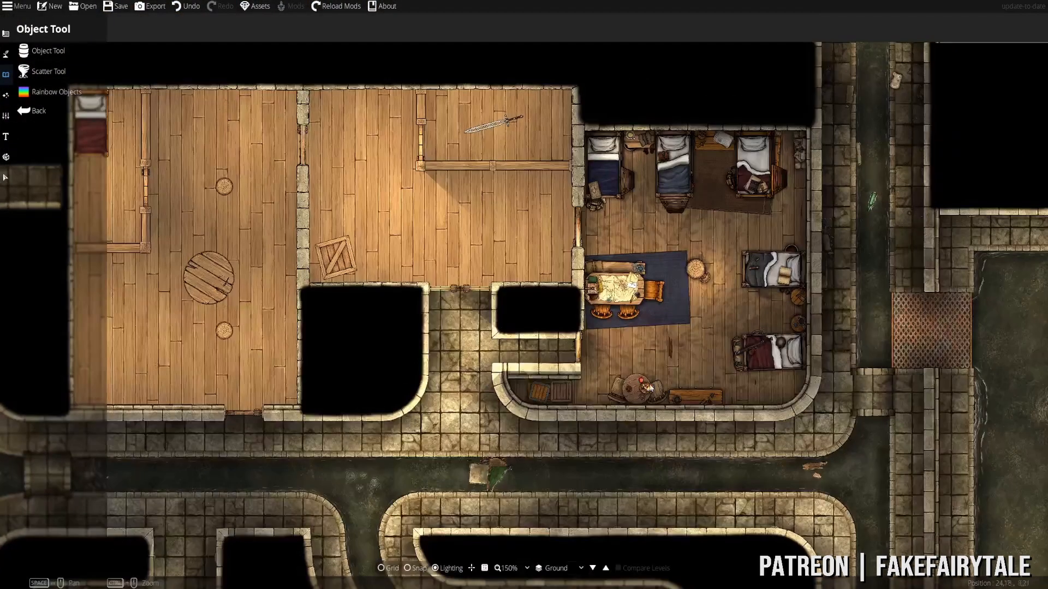
# - Examine the furnished bunk room close up, including its beds, map table, rugs and clutter, as a reference for decorating
pyautogui.scroll(5, 665, 295)
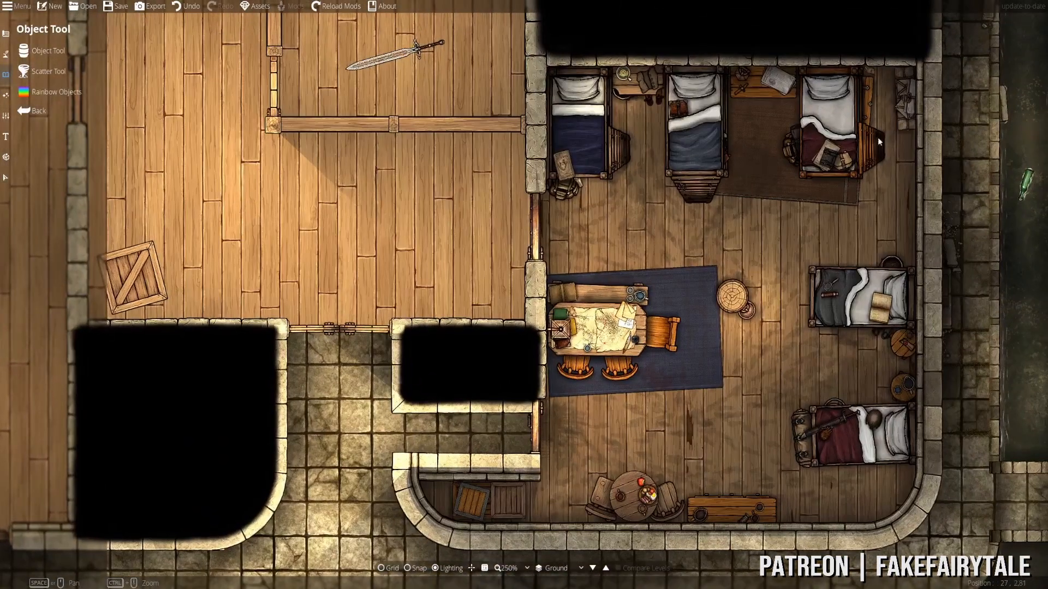
pyautogui.moveTo(794, 483); pyautogui.dragTo(730, 375)
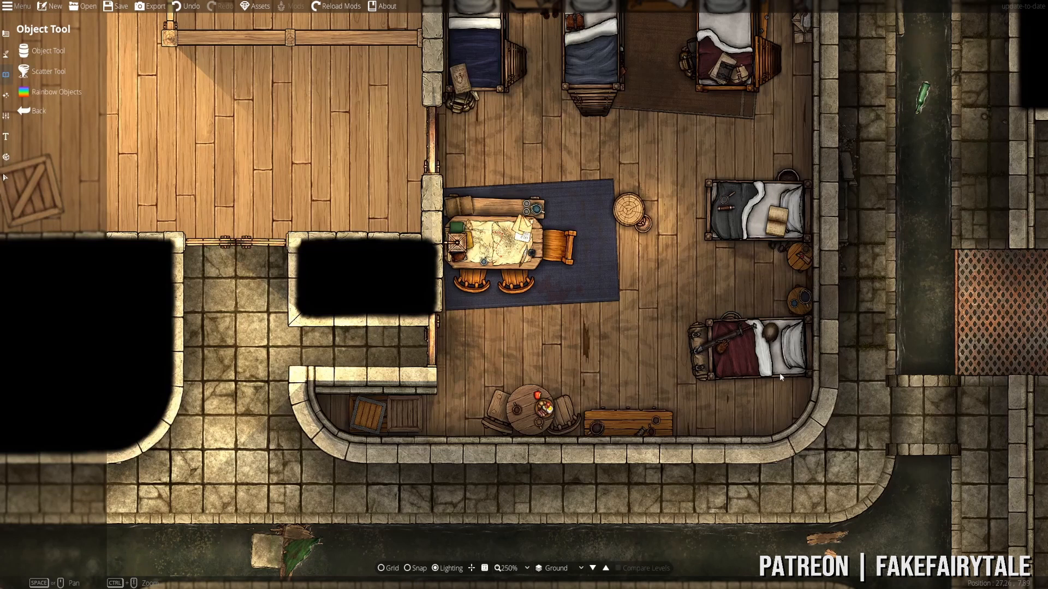
pyautogui.moveTo(567, 224); pyautogui.dragTo(604, 306)
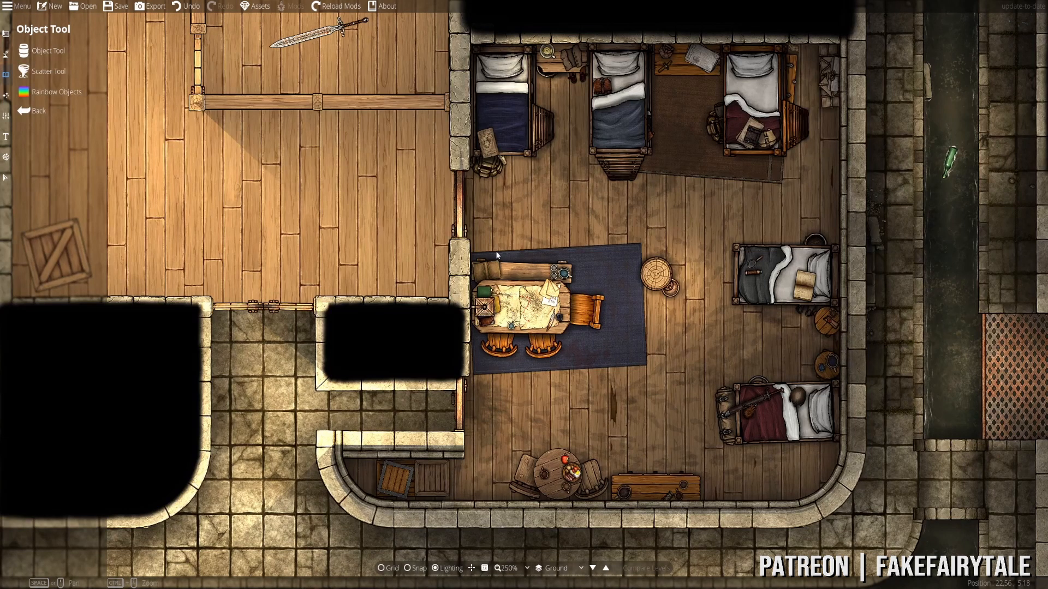
pyautogui.moveTo(441, 235); pyautogui.dragTo(467, 272)
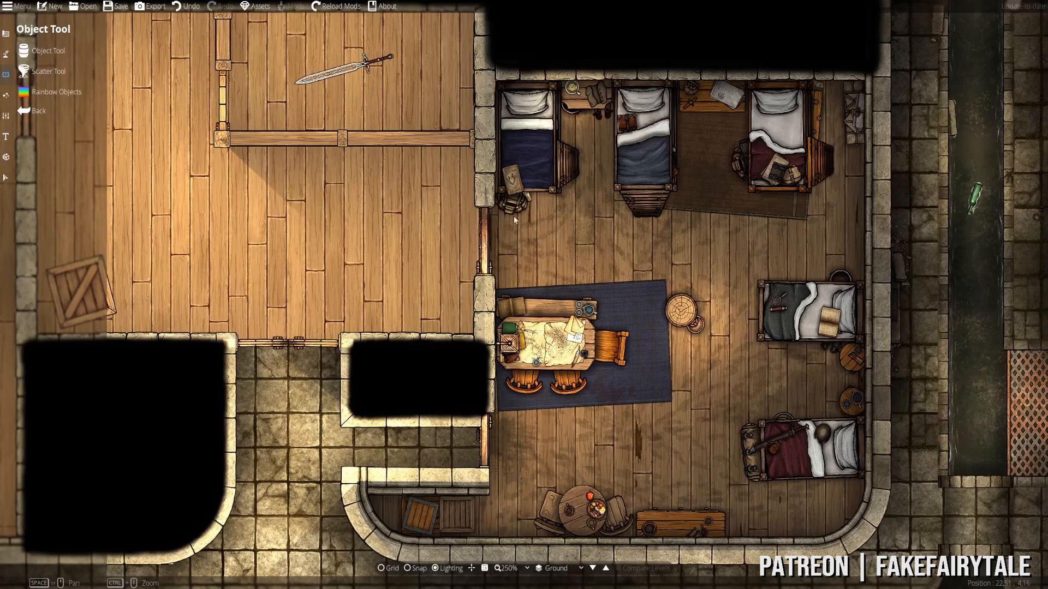
pyautogui.moveTo(448, 272); pyautogui.dragTo(507, 232)
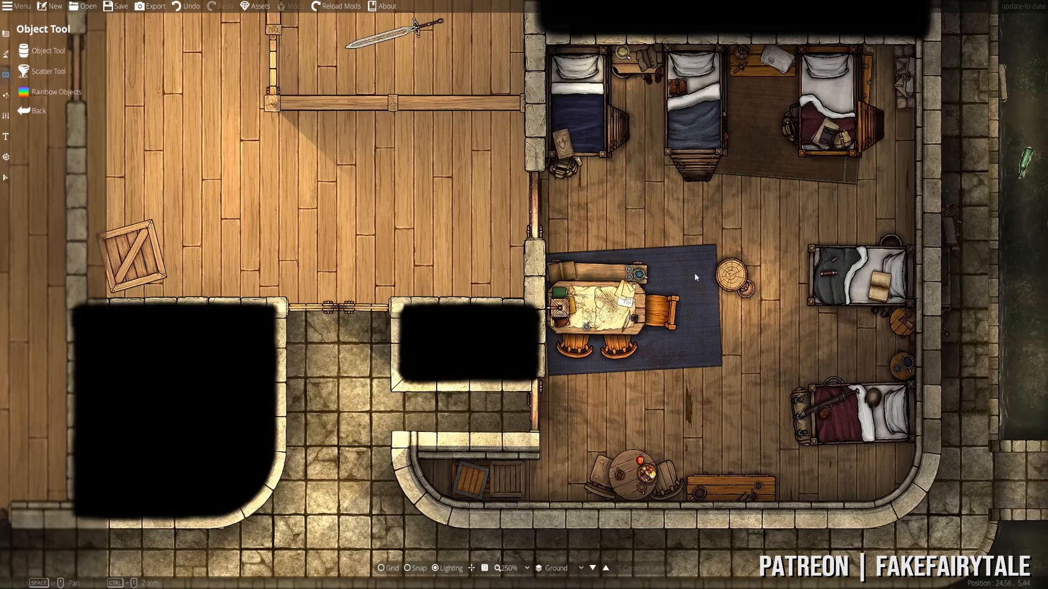
pyautogui.moveTo(694, 273); pyautogui.dragTo(637, 241)
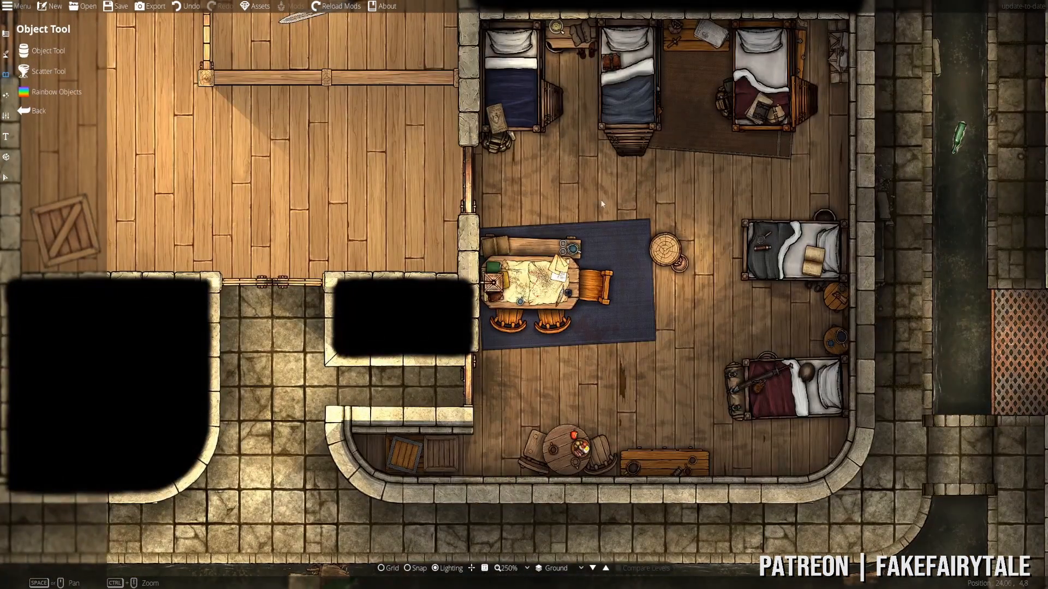
pyautogui.moveTo(513, 232); pyautogui.dragTo(535, 284)
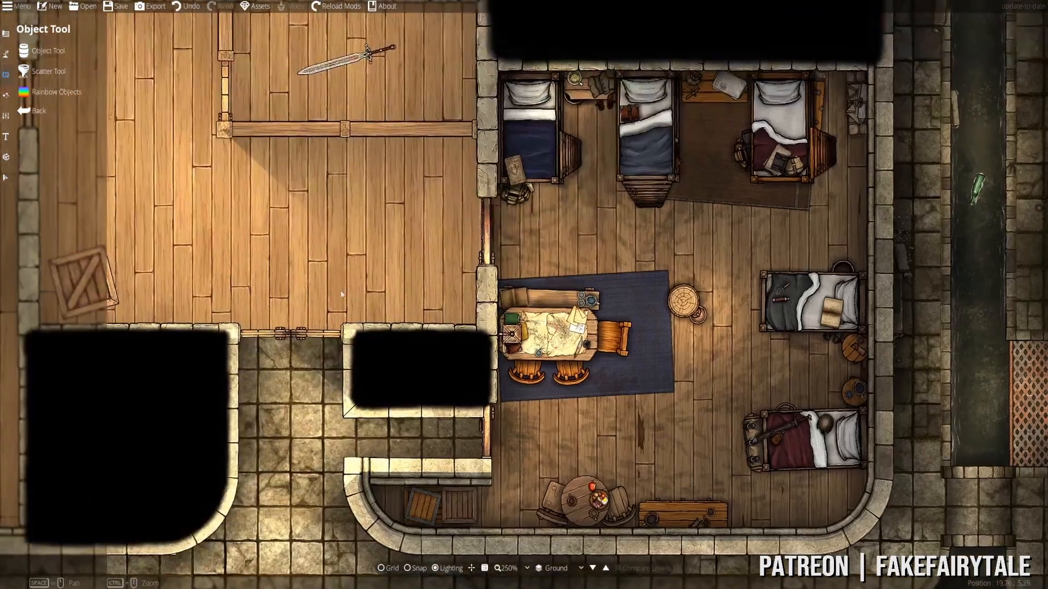
pyautogui.moveTo(370, 346); pyautogui.dragTo(341, 317)
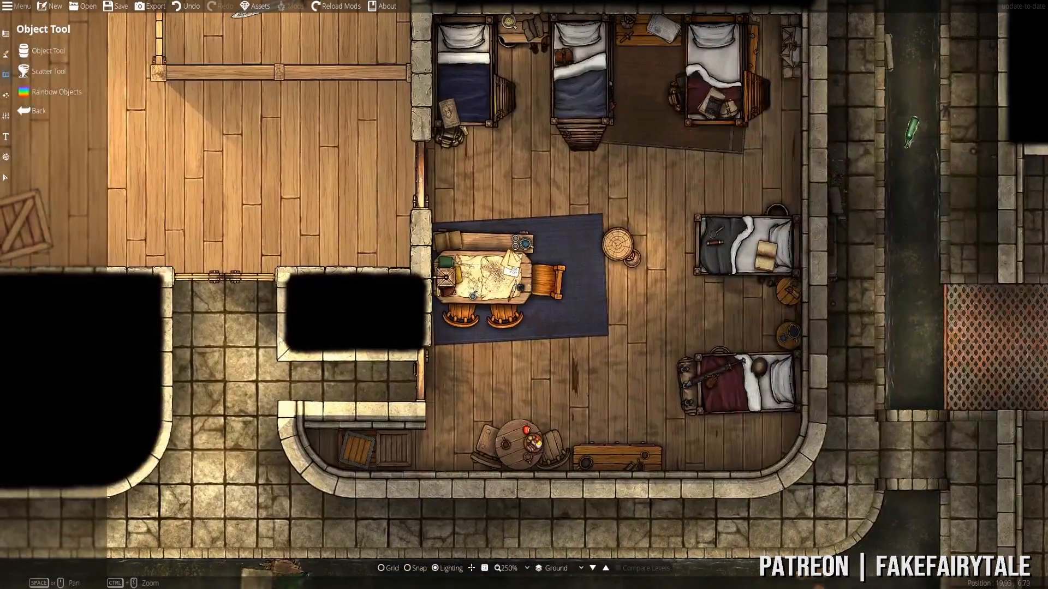
# - Examine the sparsely furnished wooden rooms west of the bunk room, including the small walled bedroom, round table and stools
pyautogui.moveTo(266, 334); pyautogui.dragTo(758, 285)
pyautogui.moveTo(553, 267); pyautogui.dragTo(704, 347)
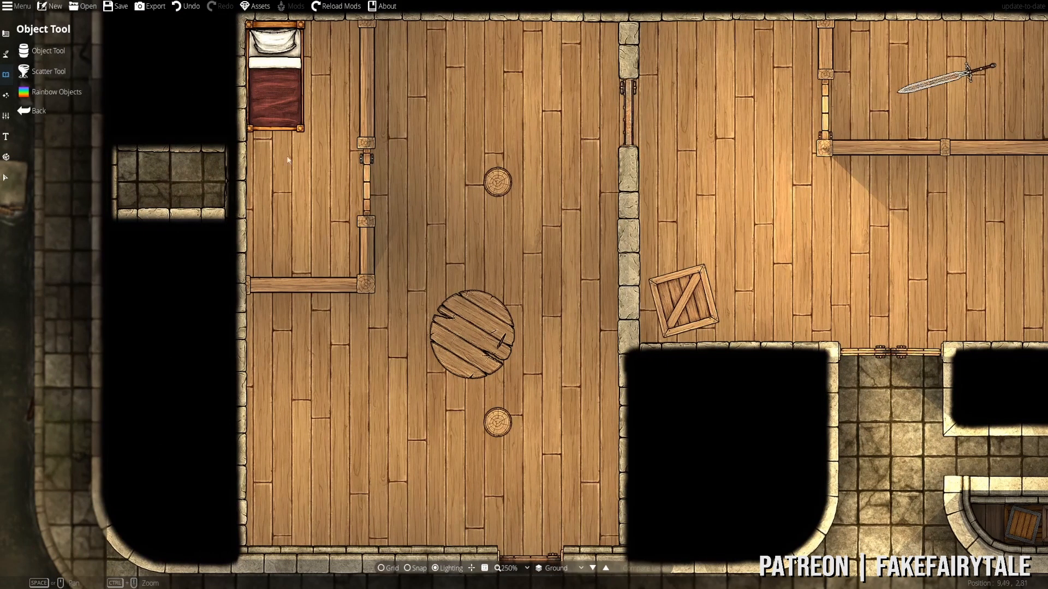
pyautogui.moveTo(542, 178); pyautogui.dragTo(567, 280)
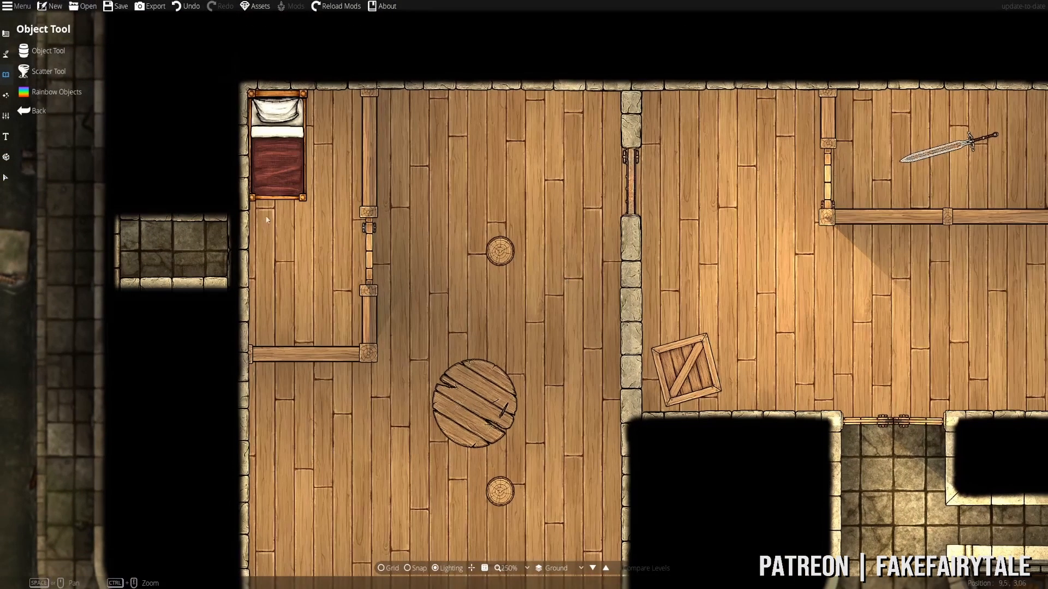
pyautogui.moveTo(493, 178); pyautogui.dragTo(361, 196)
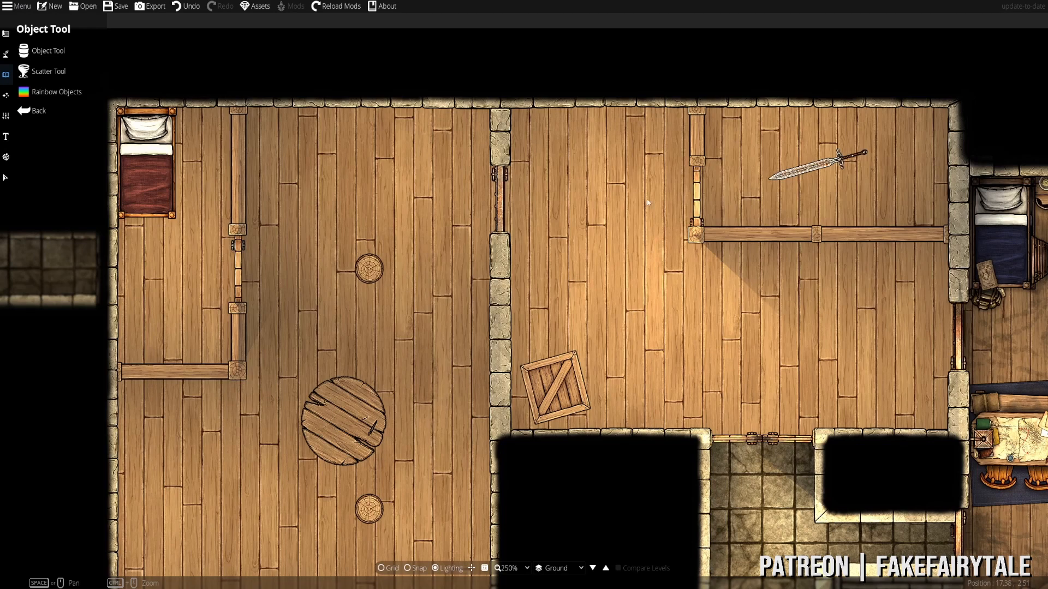
pyautogui.moveTo(405, 218); pyautogui.dragTo(527, 358)
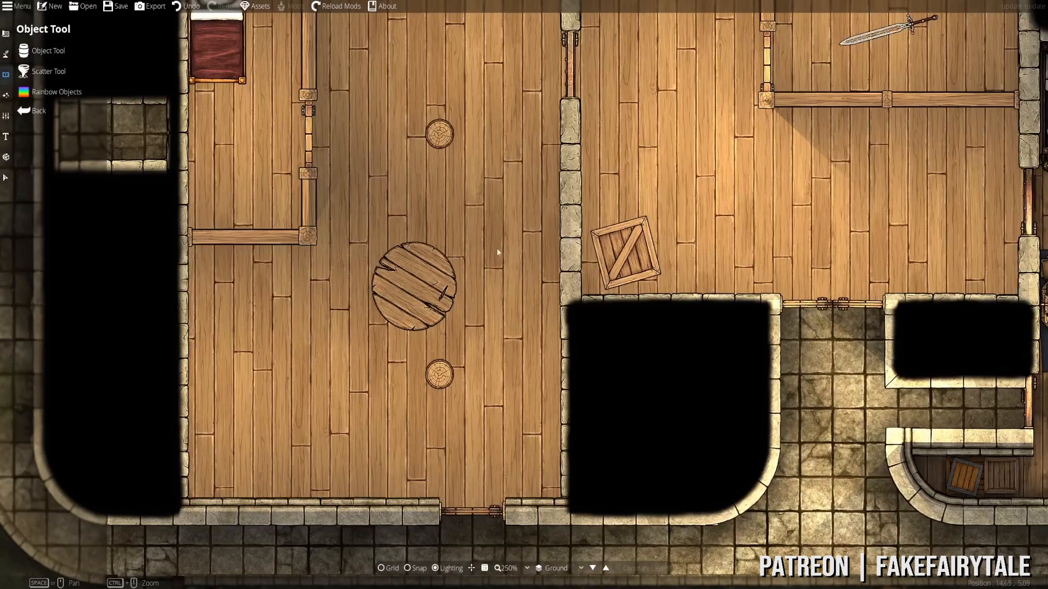
pyautogui.moveTo(497, 252); pyautogui.dragTo(455, 300)
pyautogui.moveTo(460, 468); pyautogui.dragTo(557, 441)
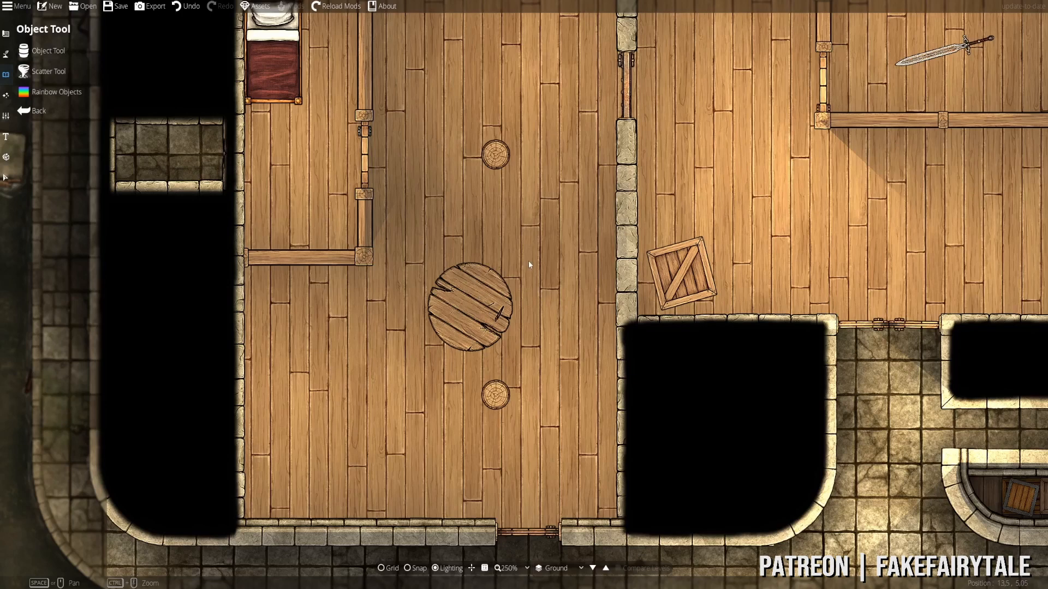
pyautogui.moveTo(516, 341); pyautogui.dragTo(571, 342)
pyautogui.moveTo(632, 469); pyautogui.dragTo(481, 352)
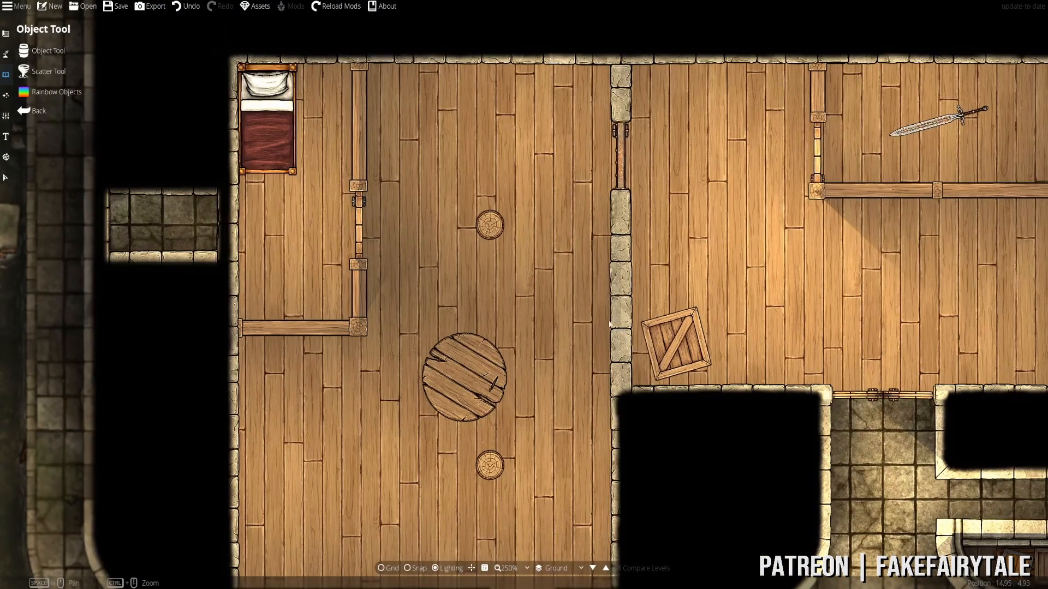
pyautogui.moveTo(484, 287); pyautogui.dragTo(558, 358)
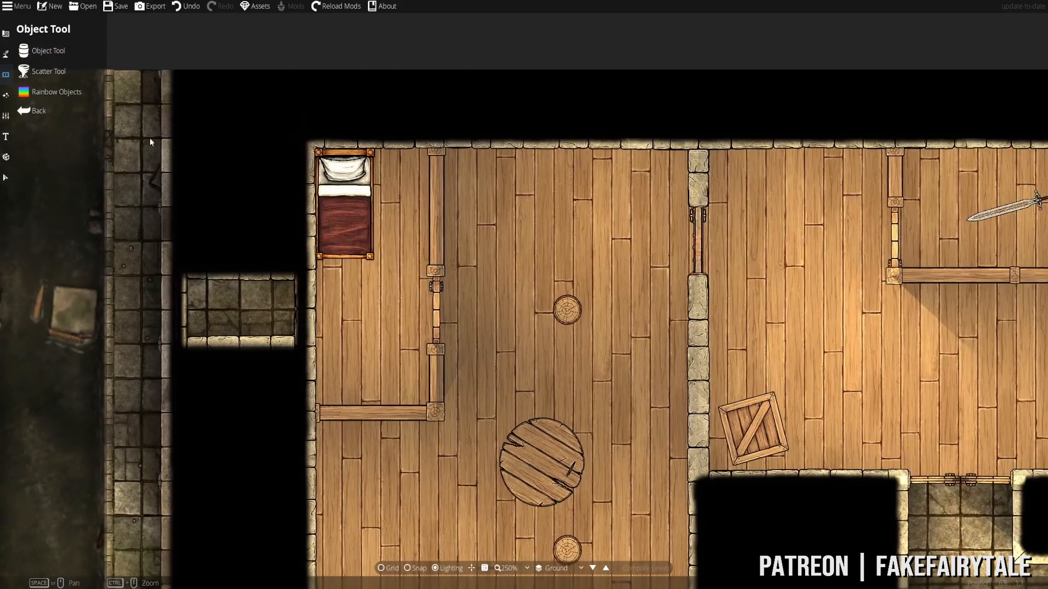
# - Delete the plain red bed in the corner of the small walled bedroom
pyautogui.click(11, 182)
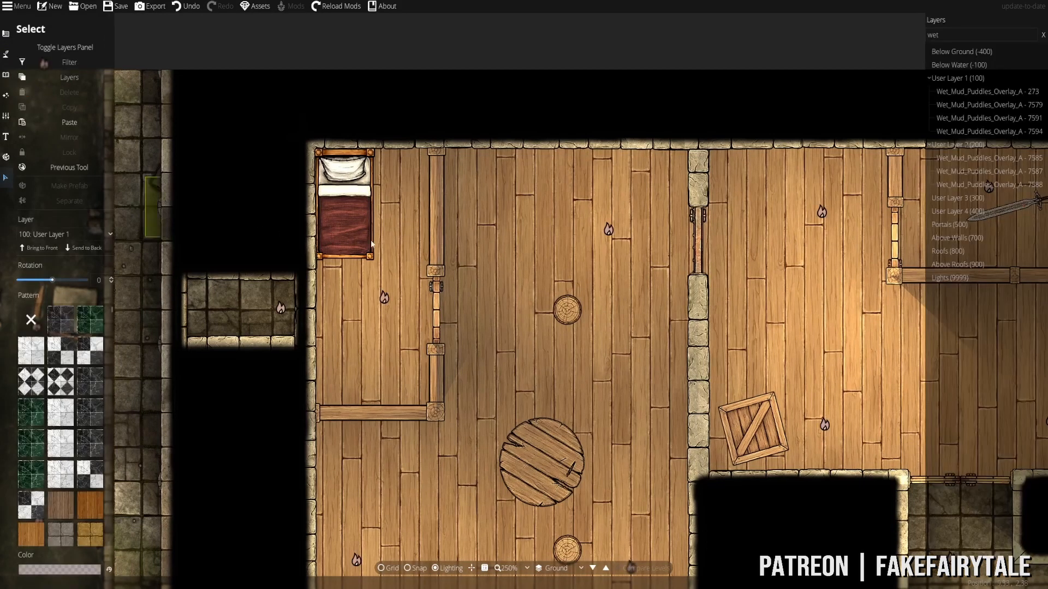
pyautogui.click(352, 216)
pyautogui.press('Delete')
# - Place the "Bed - simple" prefab from the Beds set in the small bedroom's upper-left corner, with its headboard against the wall
pyautogui.moveTo(488, 283); pyautogui.dragTo(682, 263)
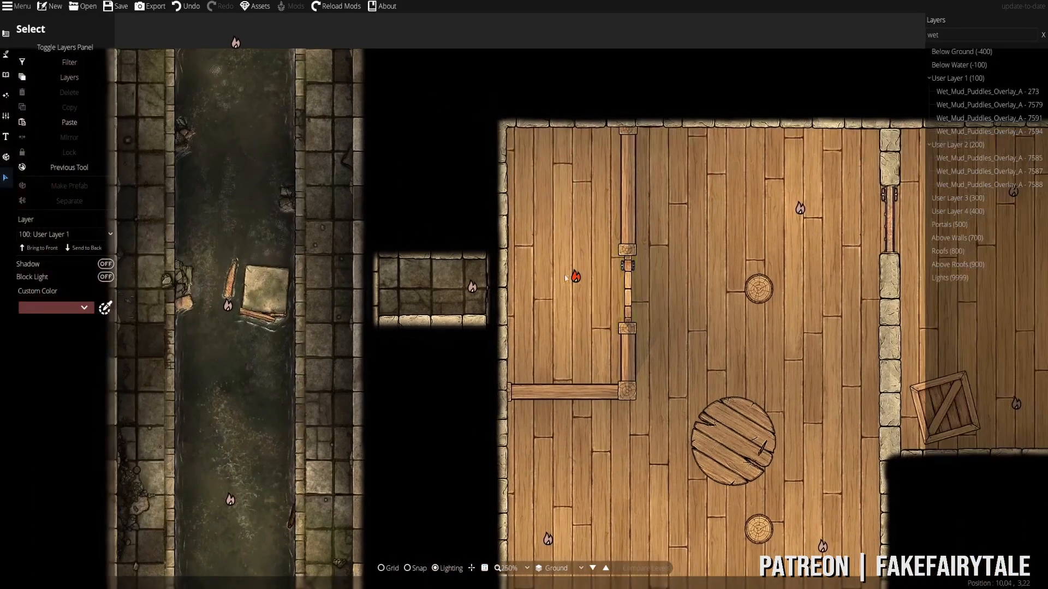
pyautogui.scroll(1, 564, 274)
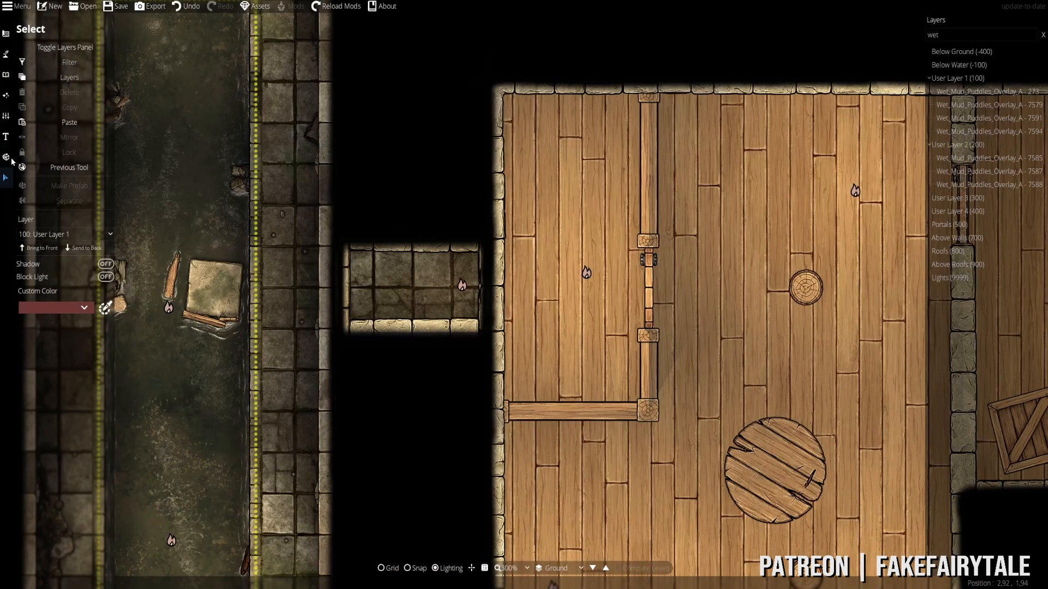
pyautogui.click(7, 157)
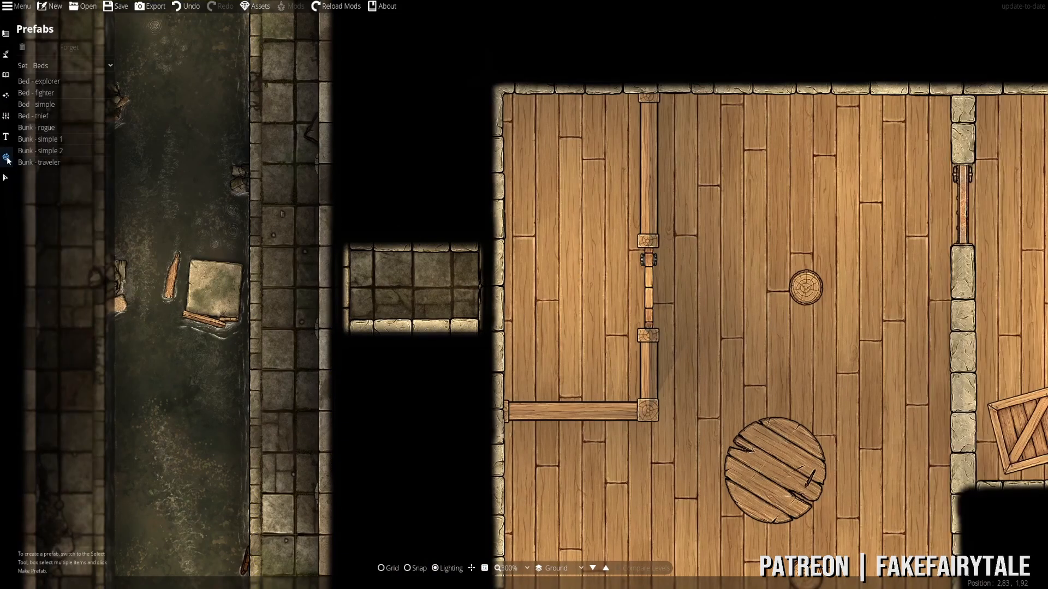
pyautogui.click(55, 106)
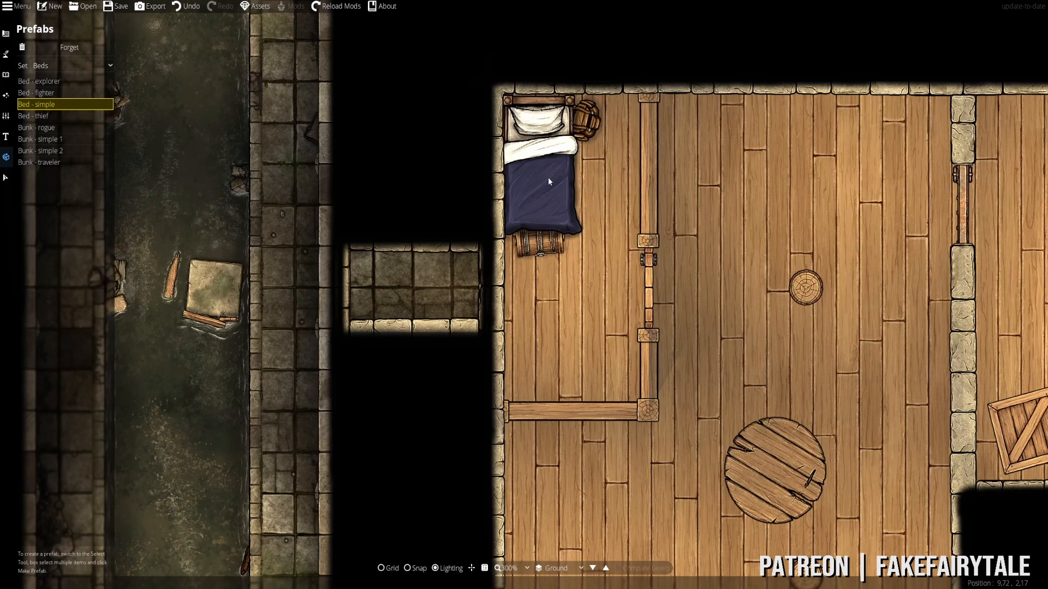
pyautogui.click(545, 177)
# - Separate the placed bed prefab into individual objects
pyautogui.click(5, 177)
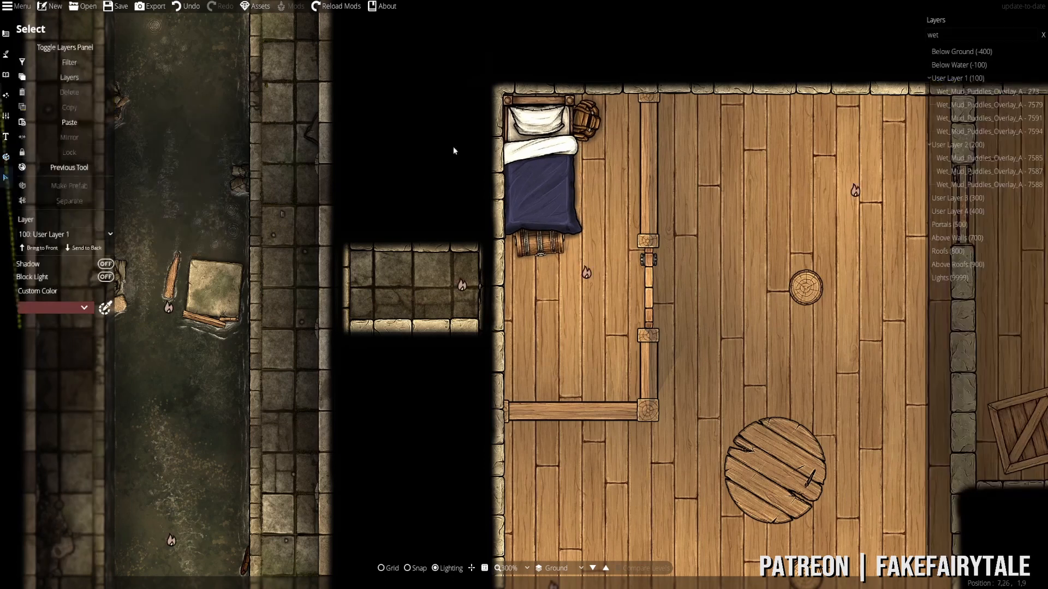
pyautogui.click(590, 115)
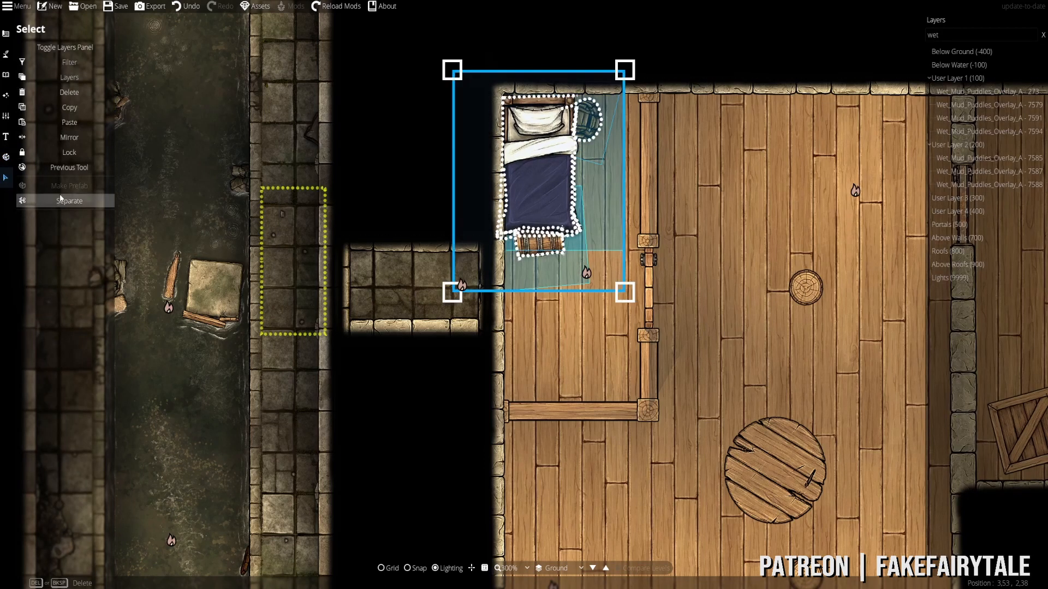
pyautogui.click(5, 75)
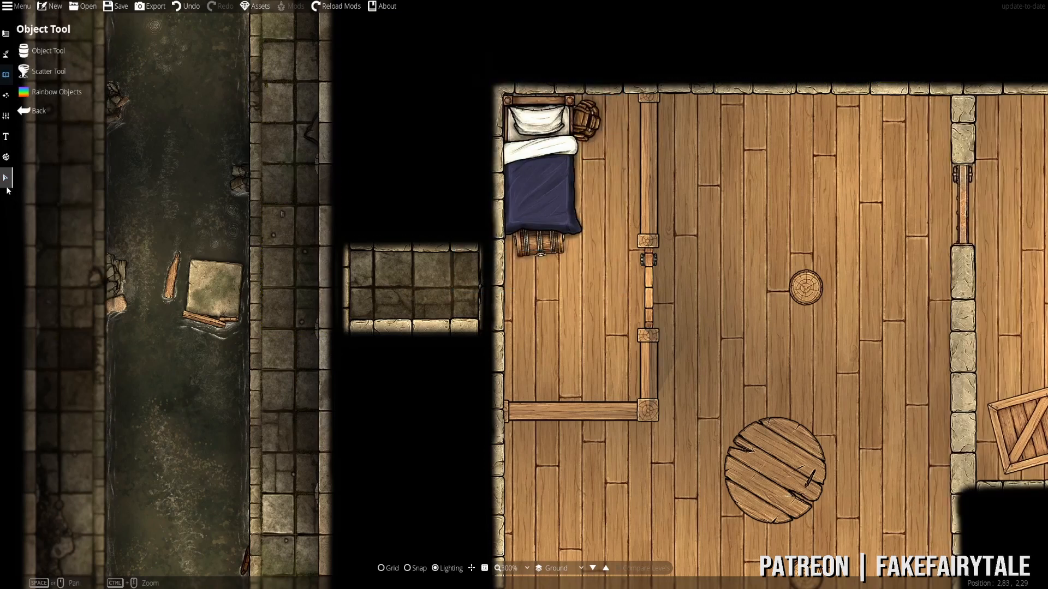
pyautogui.click(6, 180)
# - Delete the backpack beside the blue bed's pillow and the small leftover object at the same spot
pyautogui.click(593, 126)
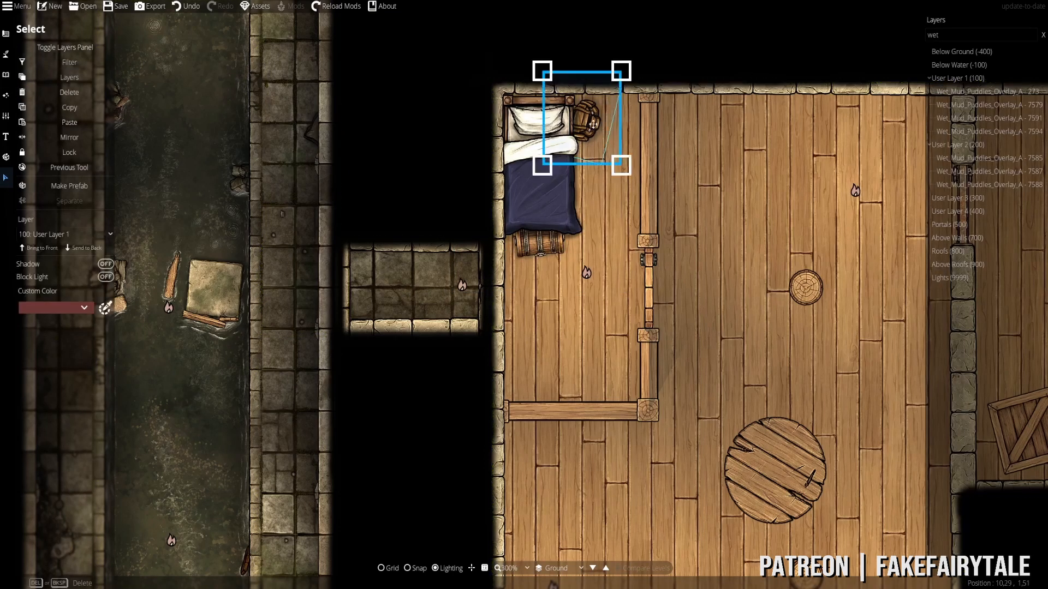
pyautogui.click(596, 137)
pyautogui.press('Delete')
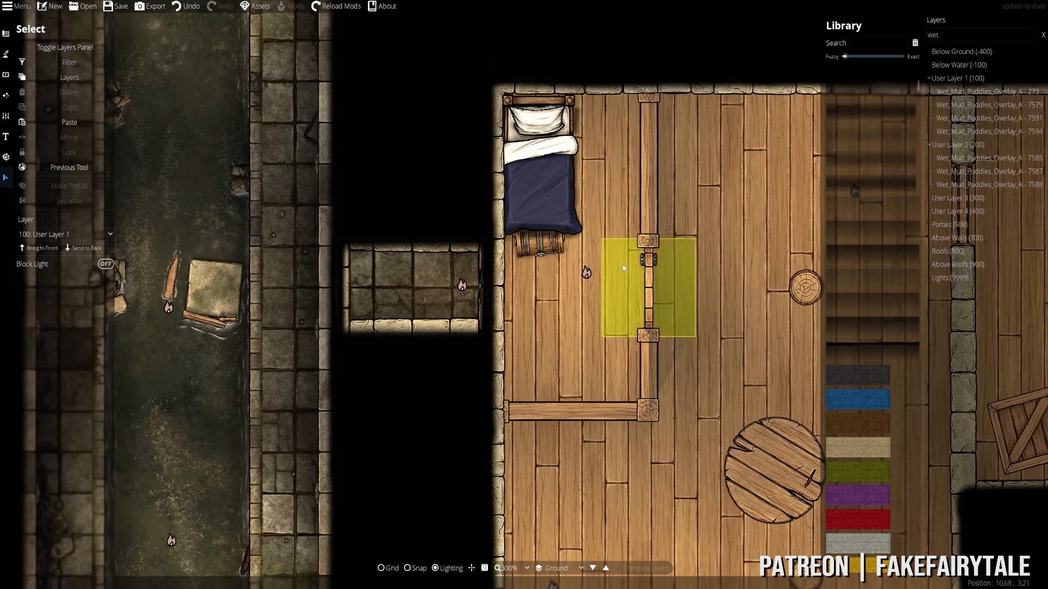
pyautogui.click(576, 132)
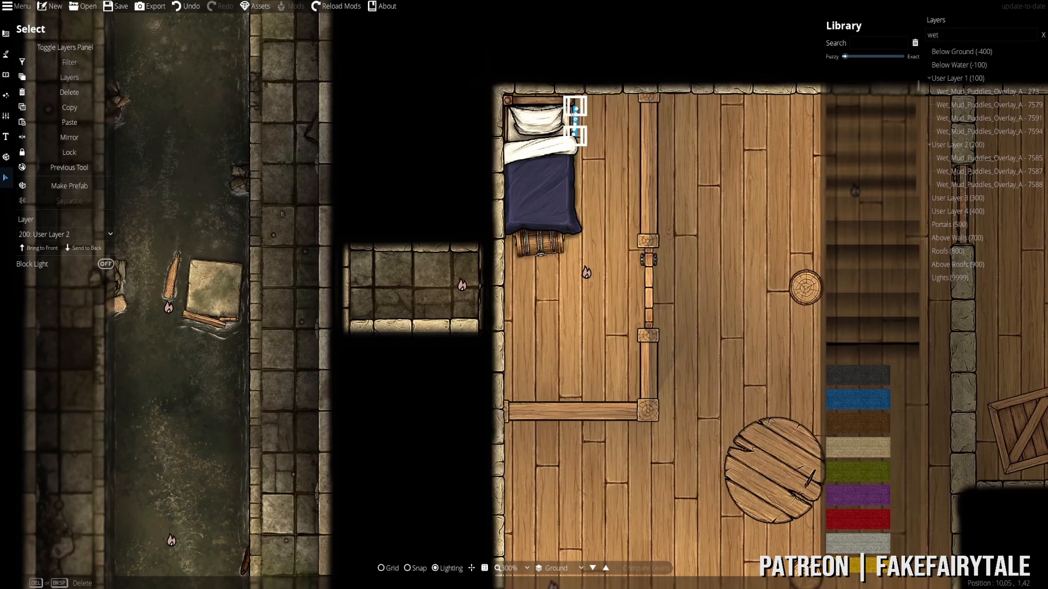
pyautogui.press('Delete')
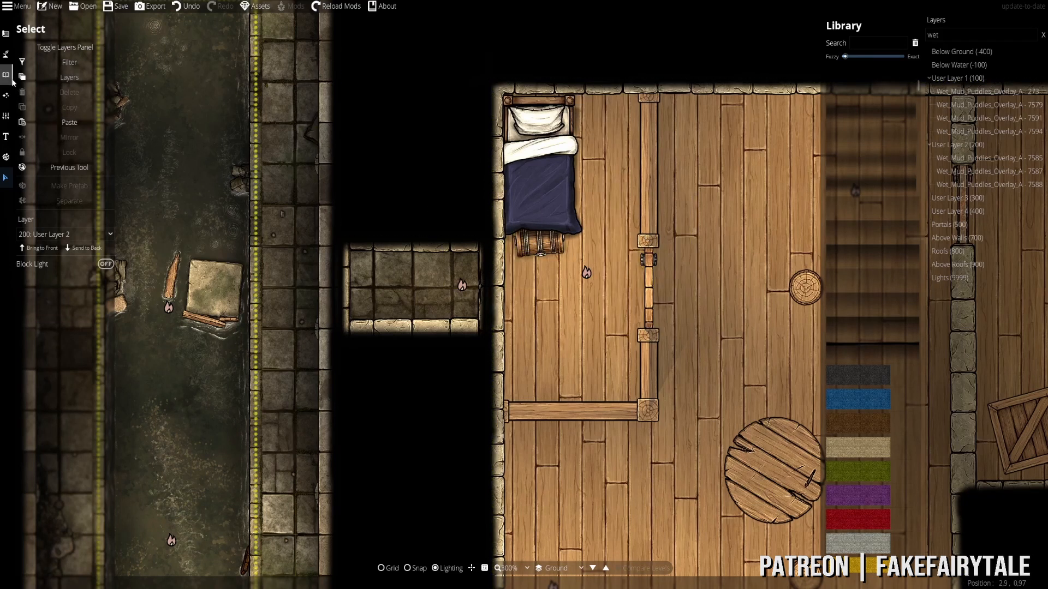
# - Find a "desk" in the full object library and place the wooden one rotated to -180° against the small bedroom's lower wall
pyautogui.moveTo(688, 341); pyautogui.dragTo(577, 283)
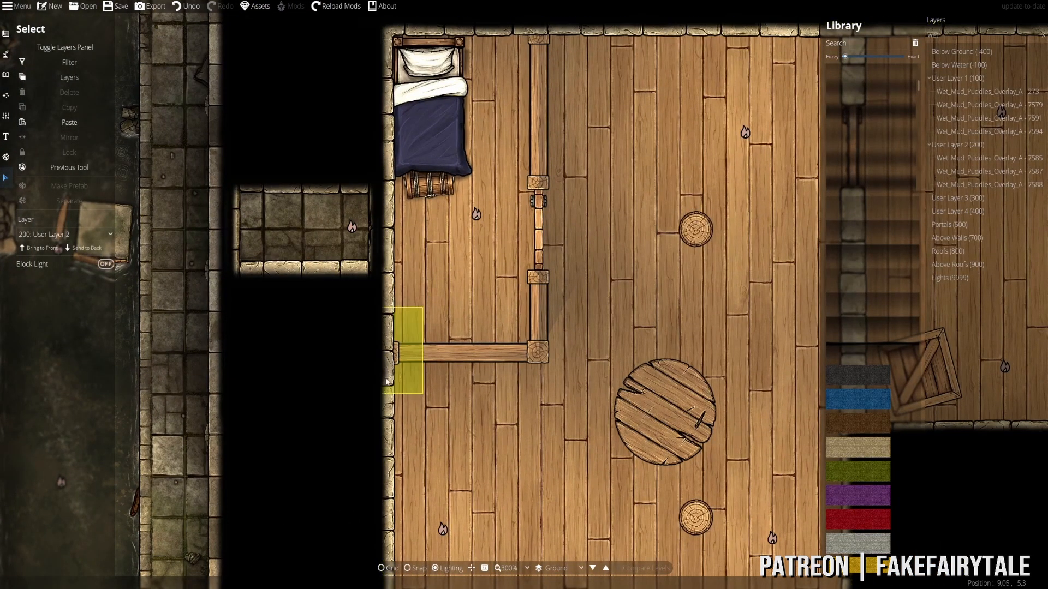
pyautogui.moveTo(577, 365); pyautogui.dragTo(622, 395)
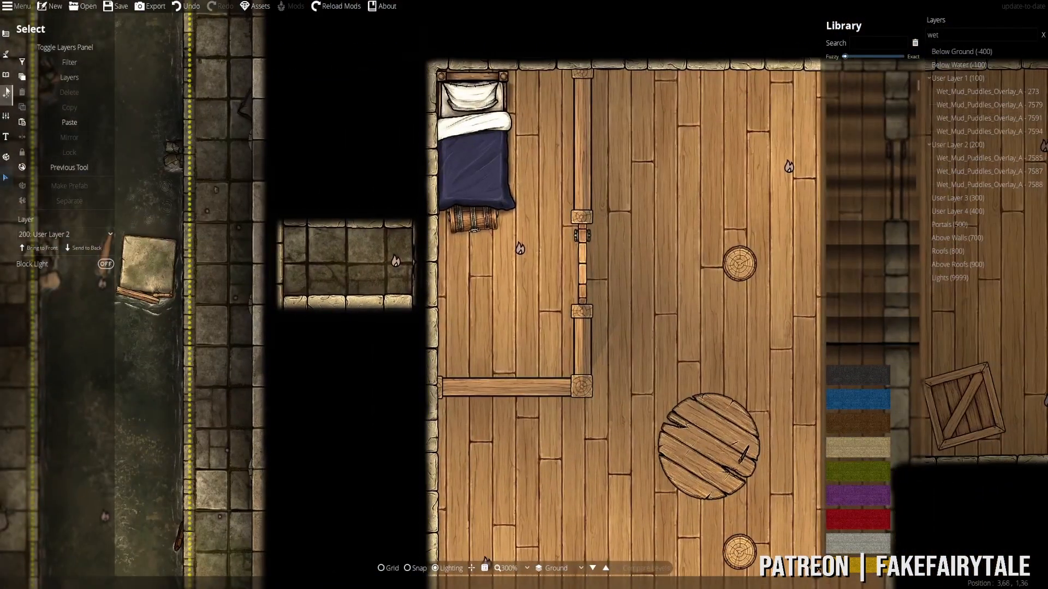
pyautogui.click(975, 36)
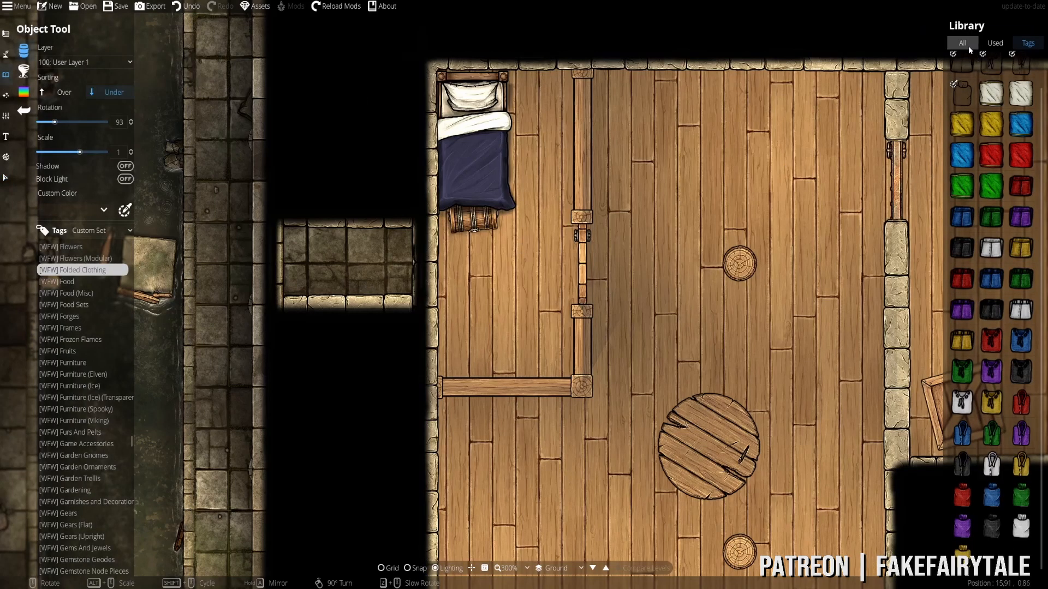
pyautogui.click(963, 43)
pyautogui.click(998, 58)
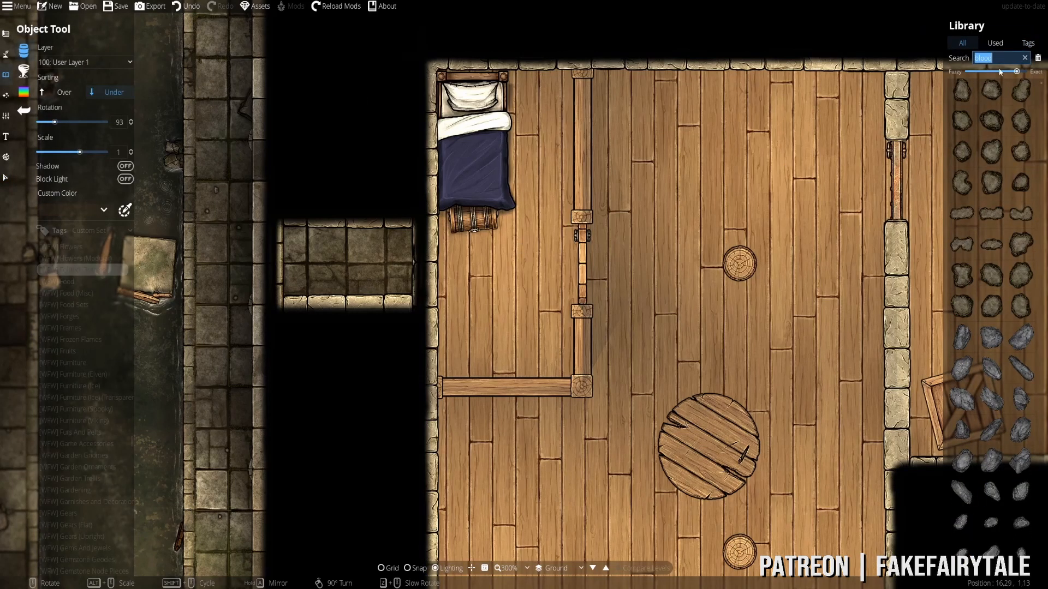
pyautogui.write('desk')
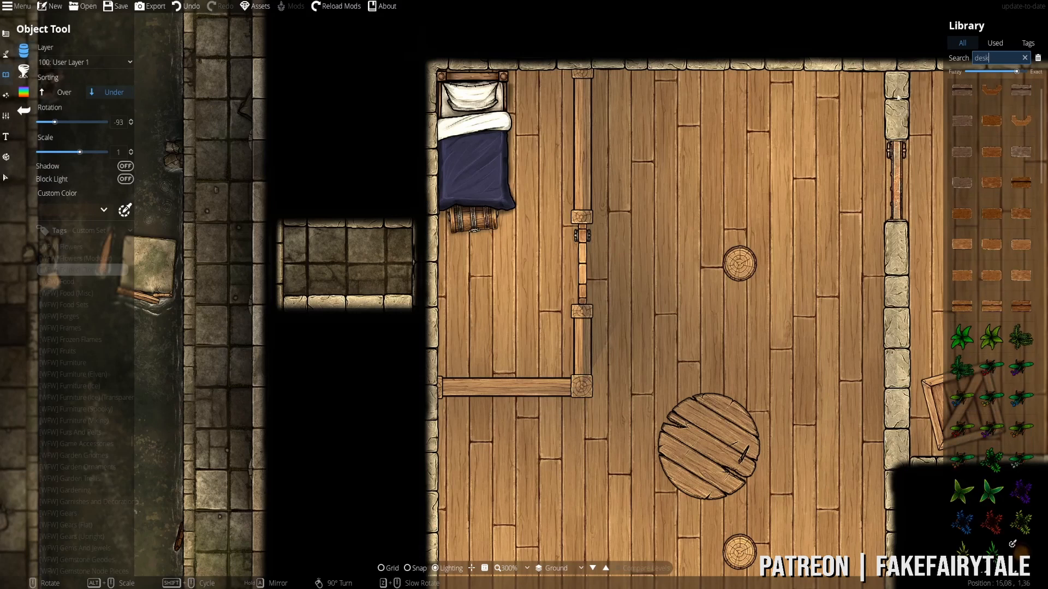
pyautogui.click(962, 91)
pyautogui.scroll(4, 520, 304)
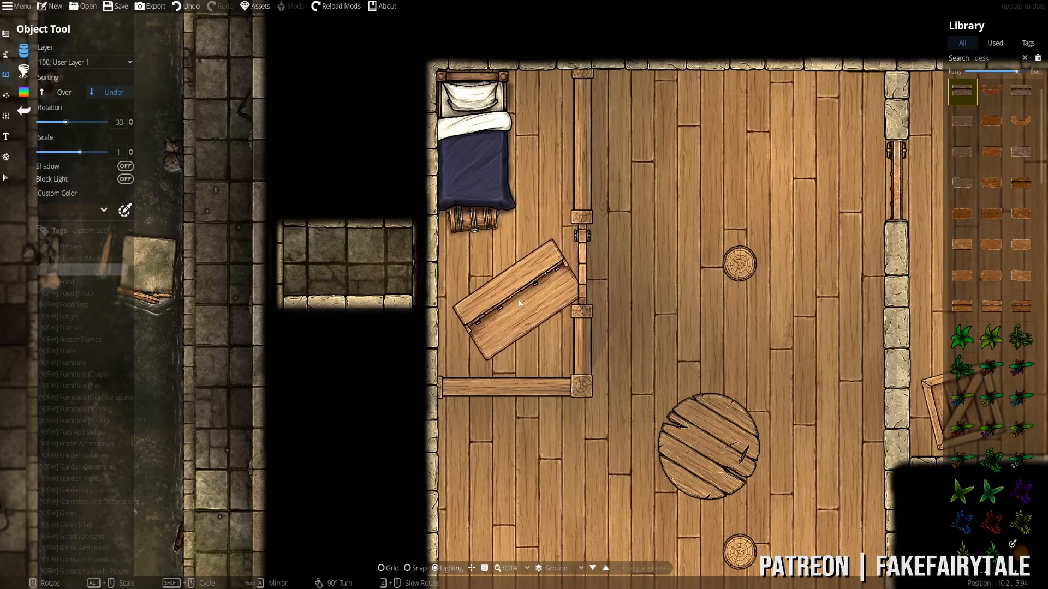
pyautogui.scroll(-9, 520, 304)
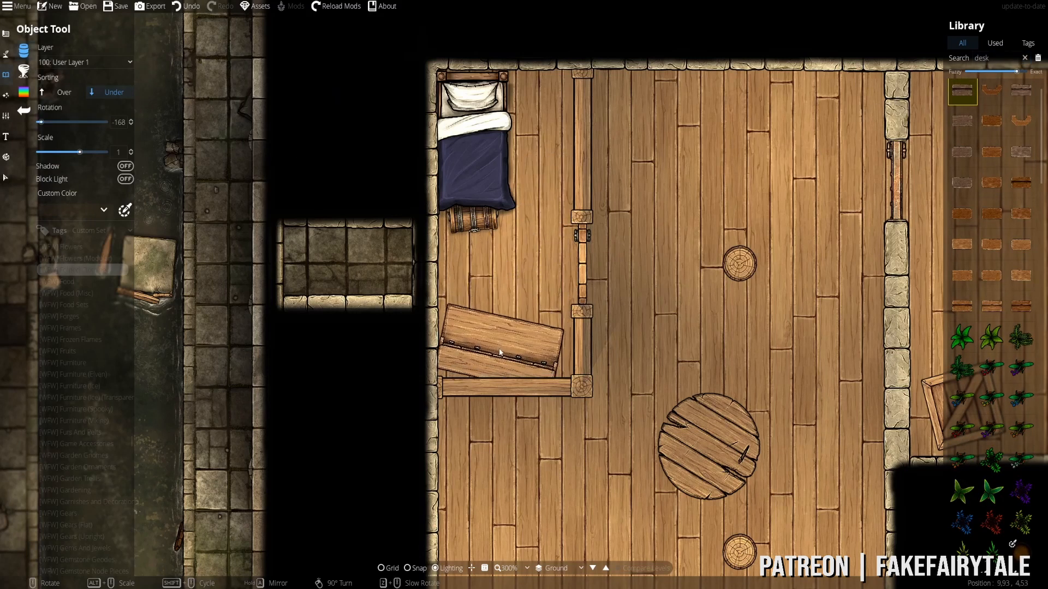
pyautogui.scroll(-2, 500, 352)
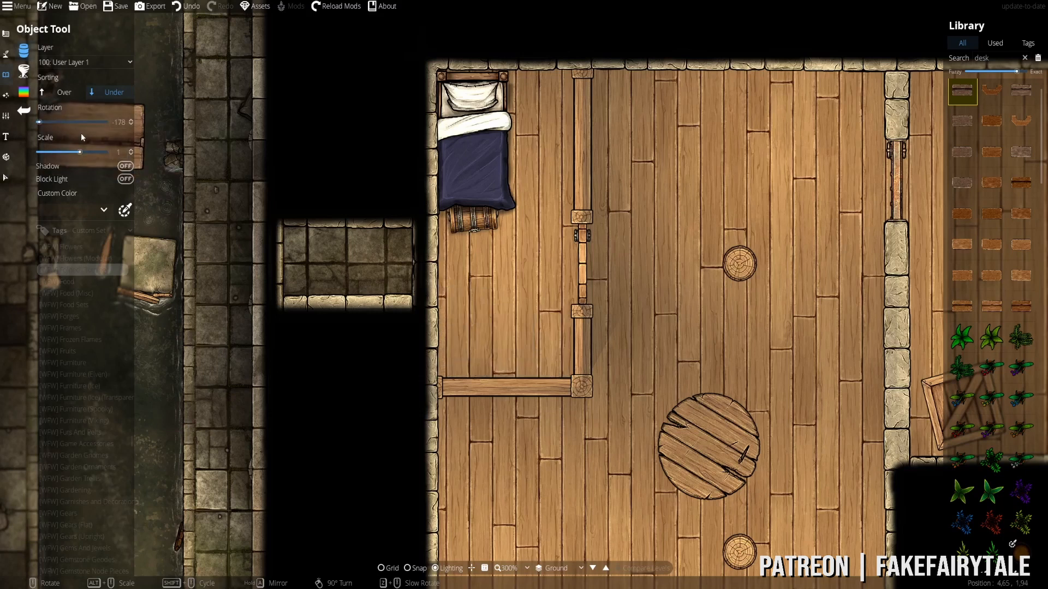
pyautogui.scroll(-2, 73, 121)
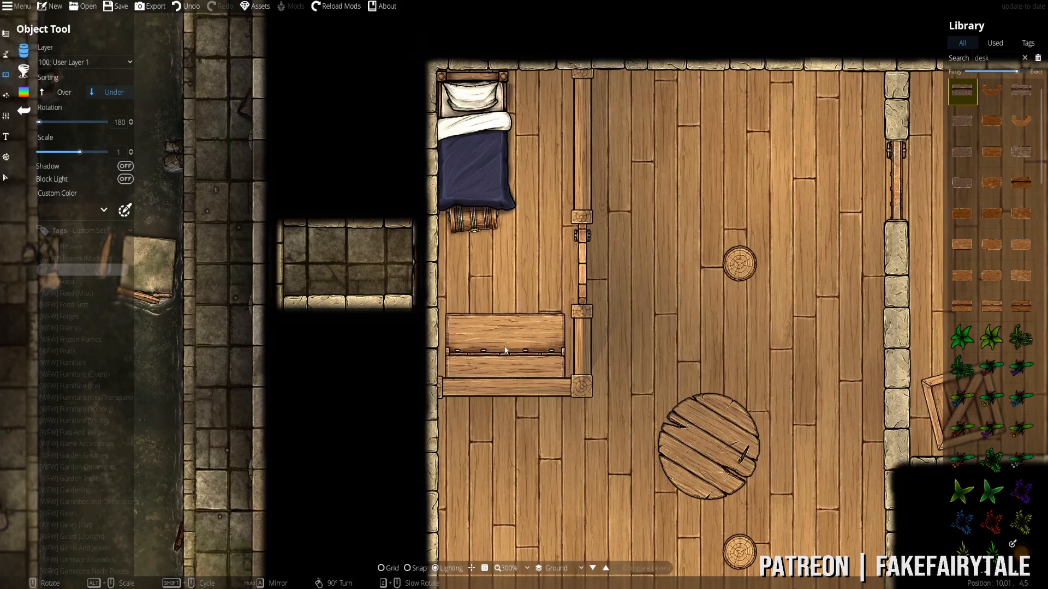
pyautogui.click(505, 350)
# - Search the object library for "chair" and choose a brown fabric chair for the desk, rotated to 0°
pyautogui.click(992, 60)
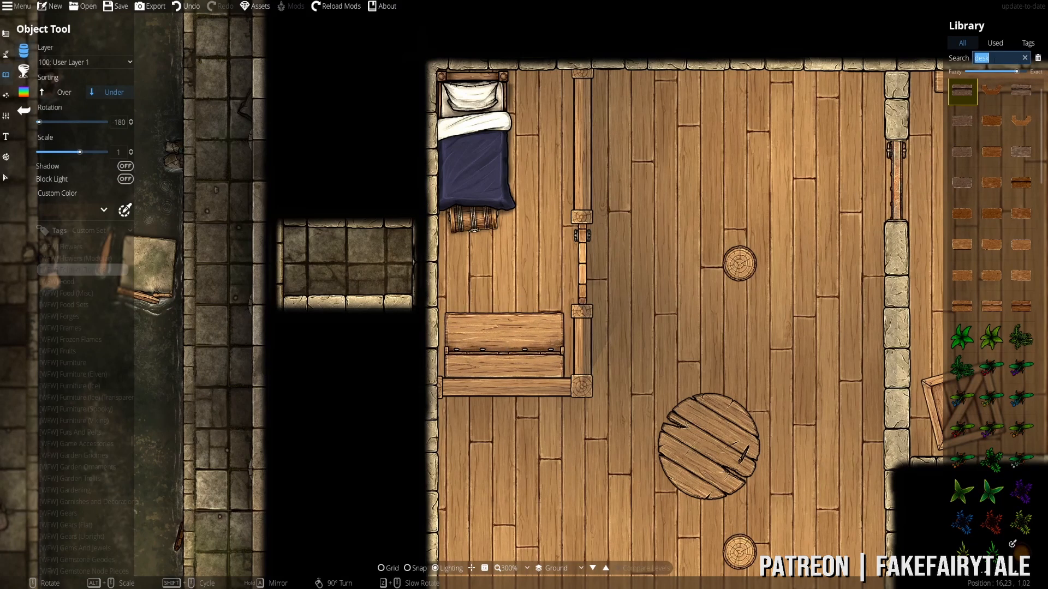
pyautogui.write('chair')
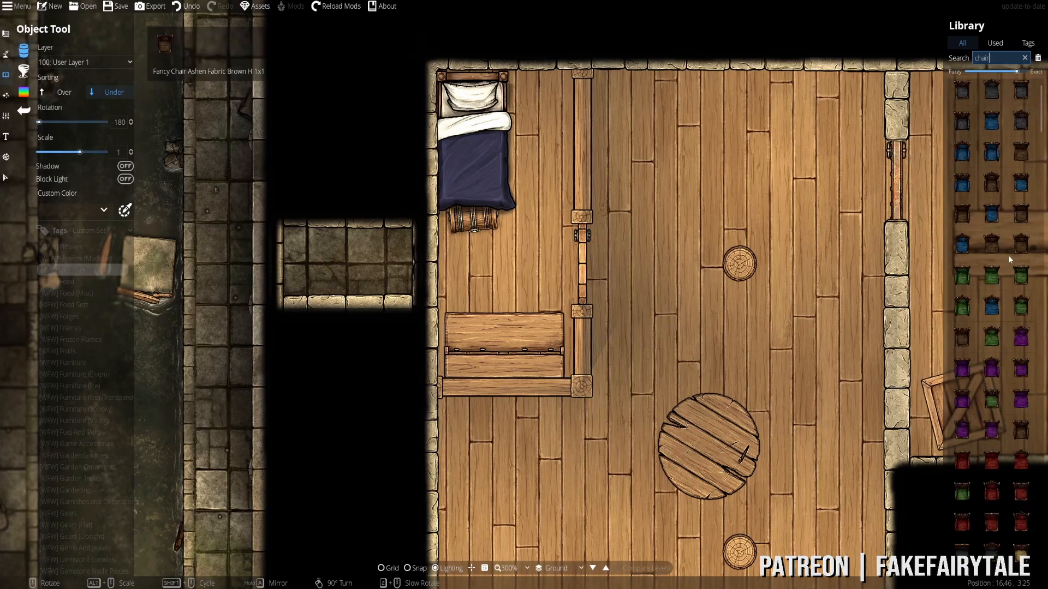
pyautogui.scroll(-6, 1010, 260)
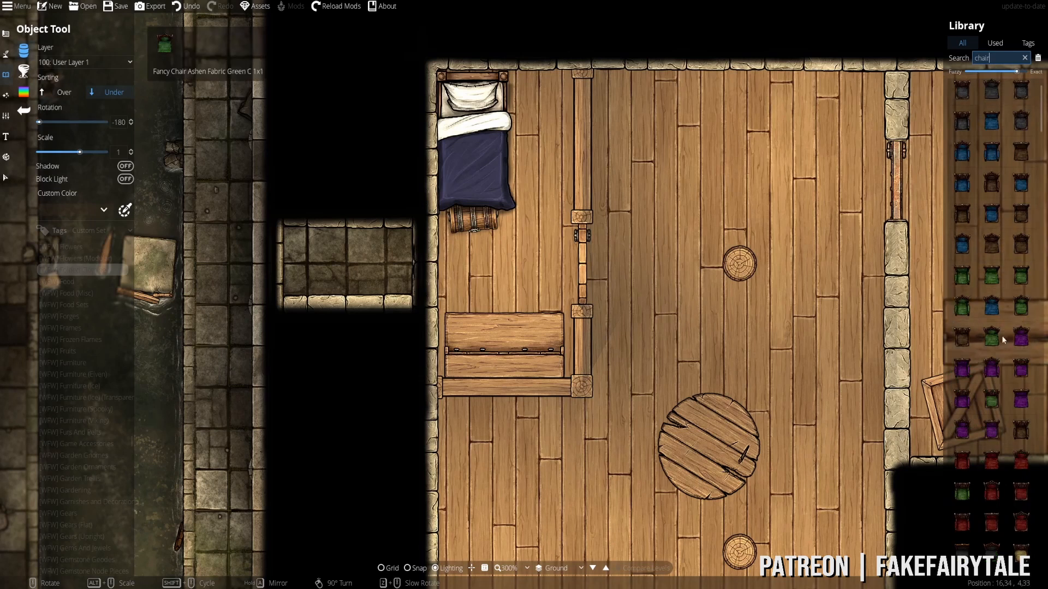
pyautogui.scroll(-2, 1011, 404)
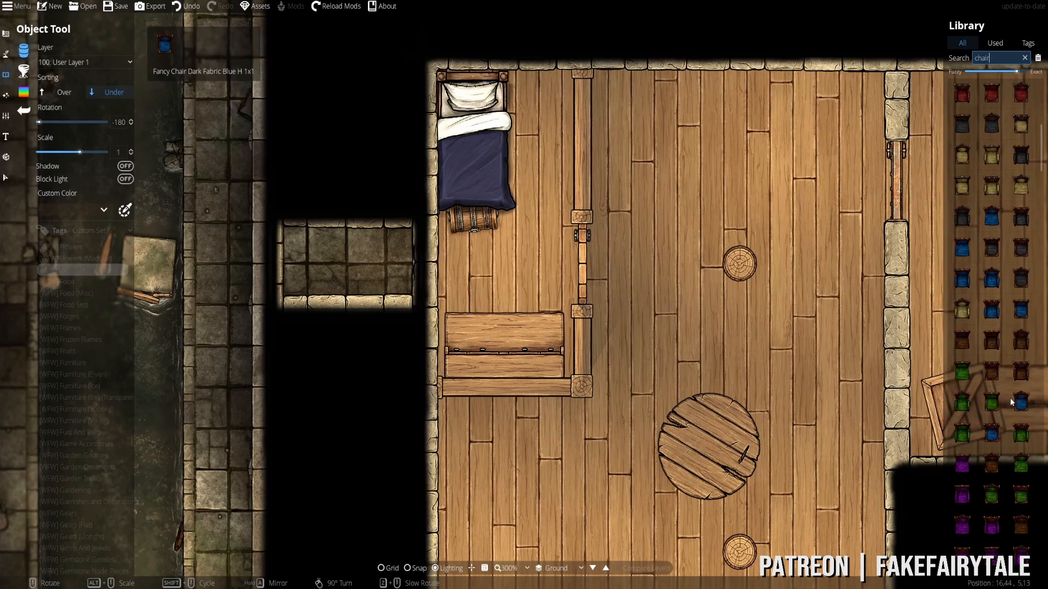
pyautogui.click(961, 339)
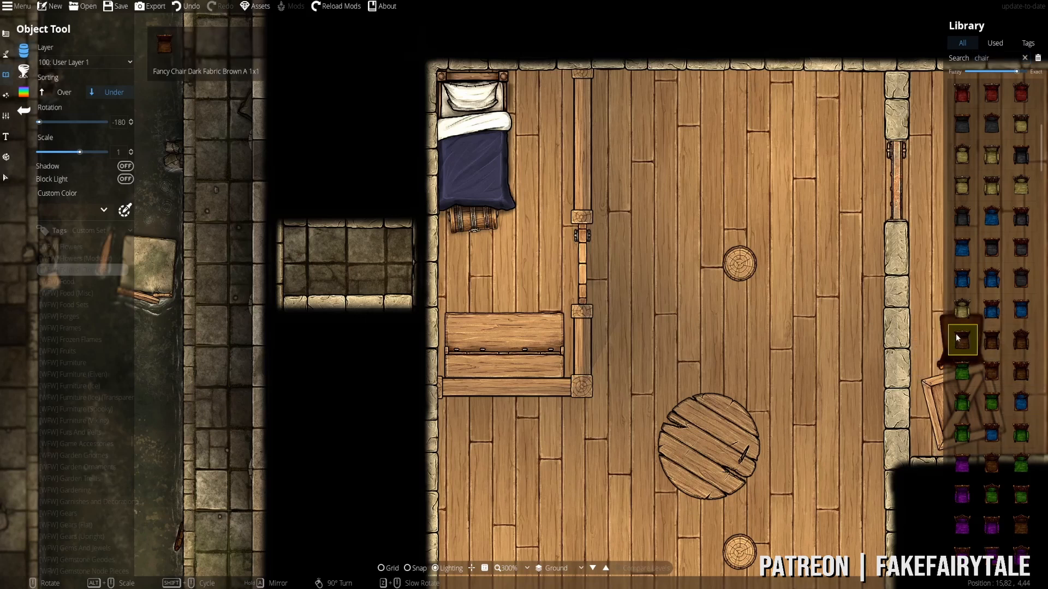
pyautogui.scroll(5, 548, 264)
pyautogui.click(991, 463)
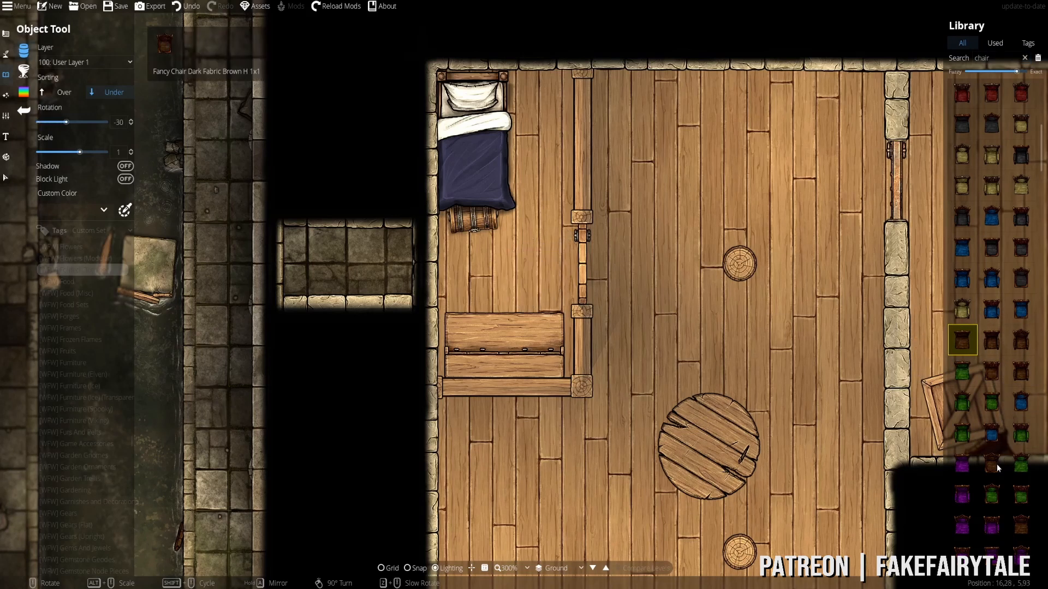
pyautogui.scroll(8, 1003, 305)
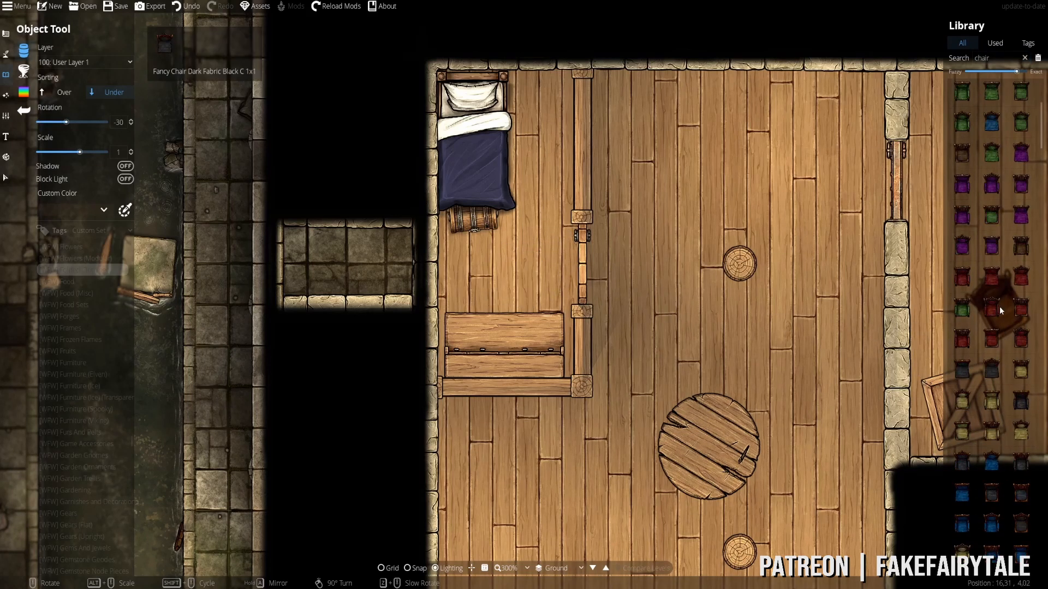
pyautogui.click(1021, 188)
pyautogui.scroll(4, 513, 266)
pyautogui.scroll(-2, 513, 270)
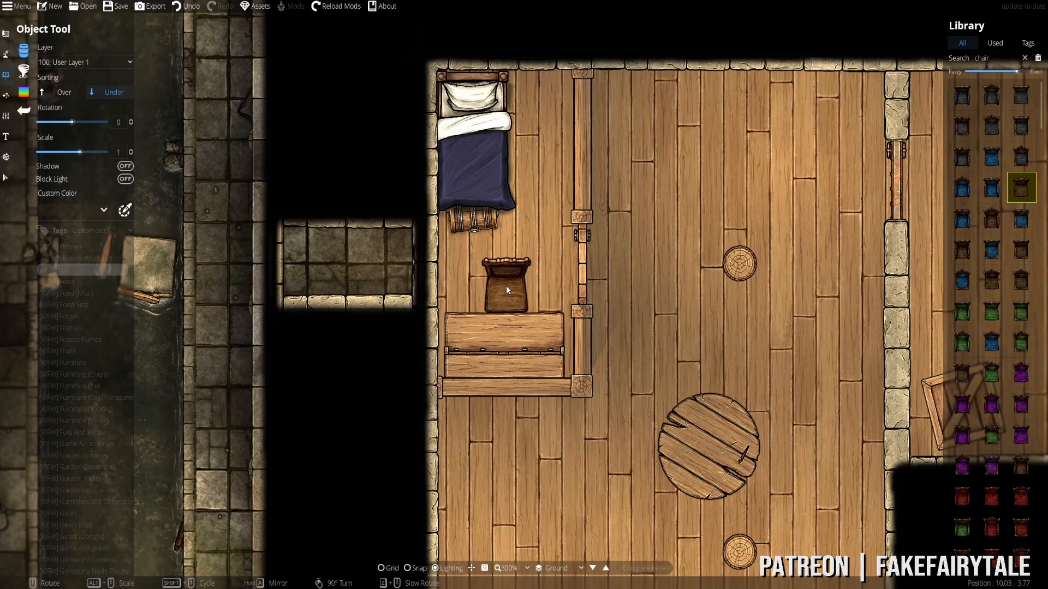
# - Raise the alpha of the chair's dark brown custom color and place the chair partly under the desk, rotated to 10°
pyautogui.click(103, 209)
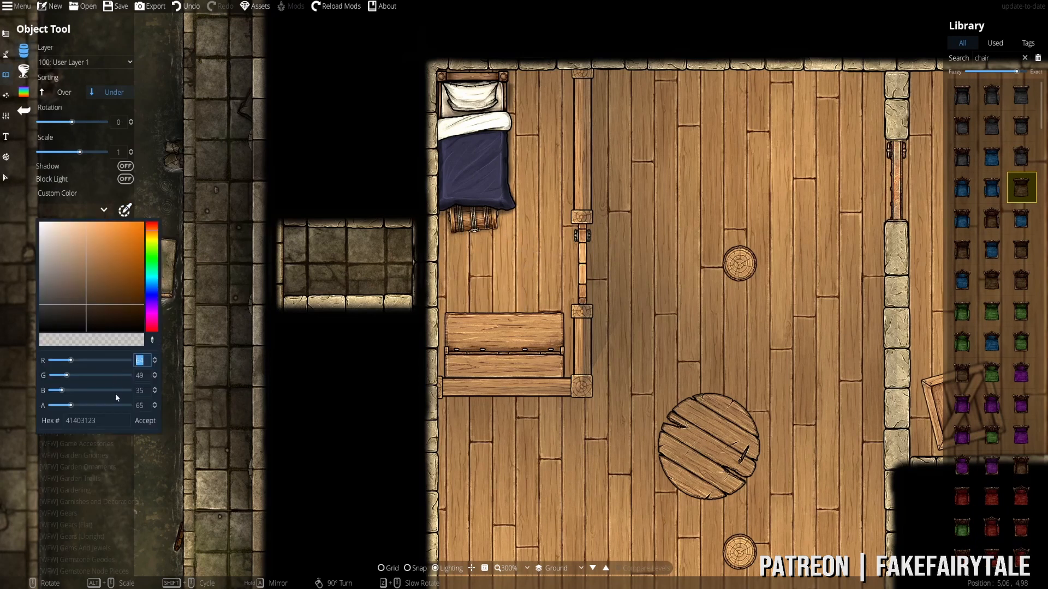
pyautogui.moveTo(72, 407)
pyautogui.mouseDown()
pyautogui.moveTo(64, 408)
pyautogui.moveTo(85, 410)
pyautogui.mouseUp()
pyautogui.click(133, 420)
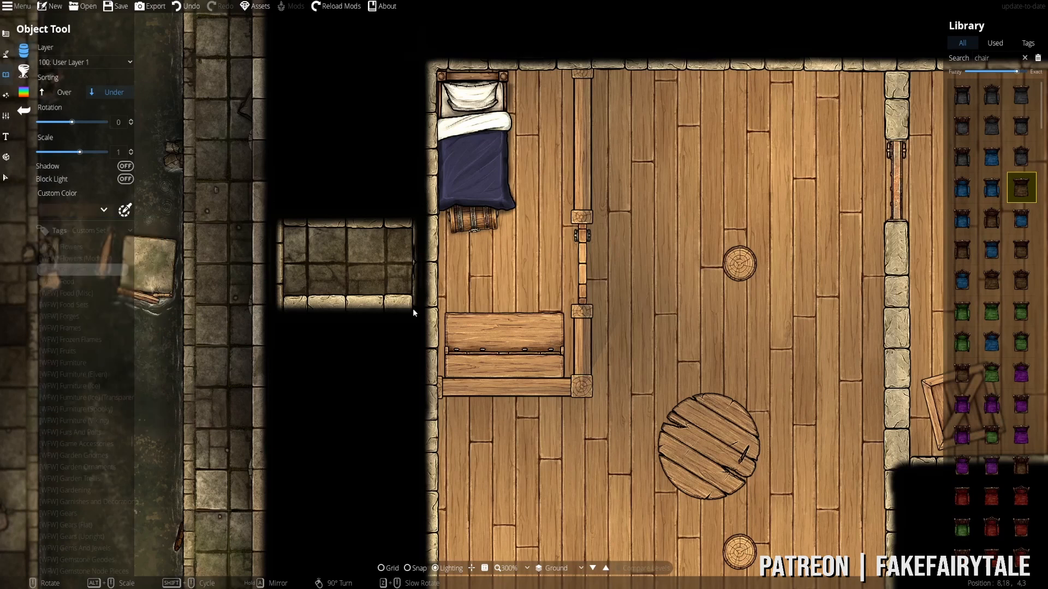
pyautogui.scroll(-2, 506, 300)
pyautogui.click(505, 314)
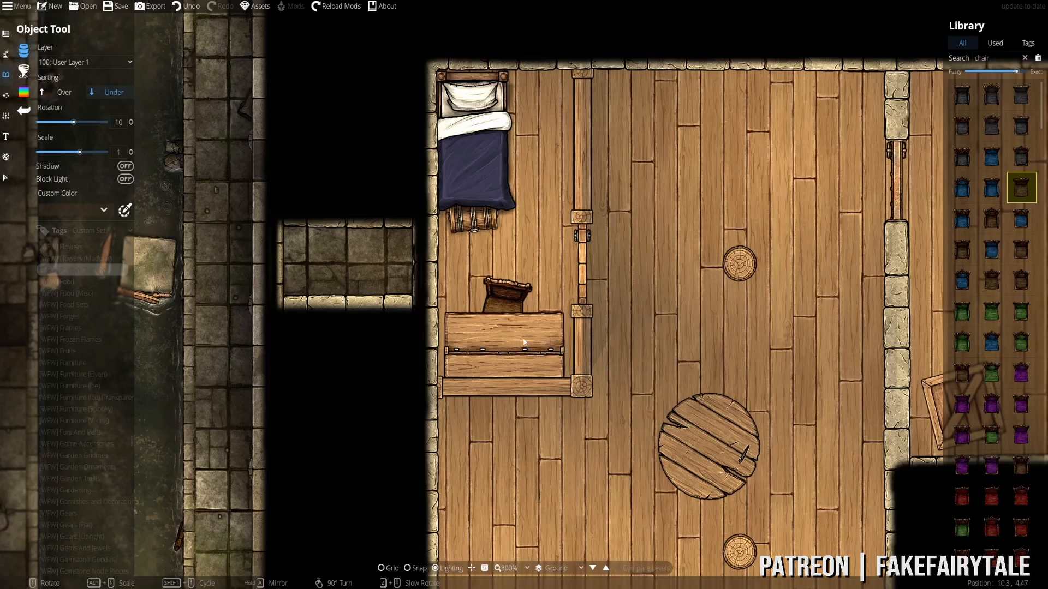
# - Find a "shelf" in the library and place it along the bedroom's upper-right wall at 90° rotation and 0.8 scale
pyautogui.moveTo(581, 314); pyautogui.dragTo(575, 368)
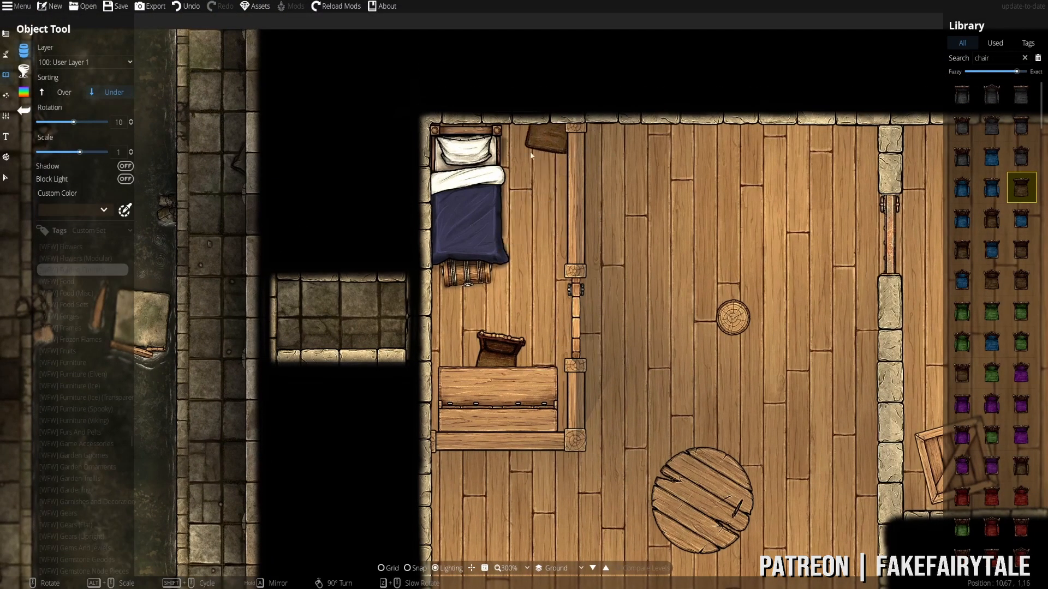
pyautogui.moveTo(1000, 58); pyautogui.dragTo(837, 85)
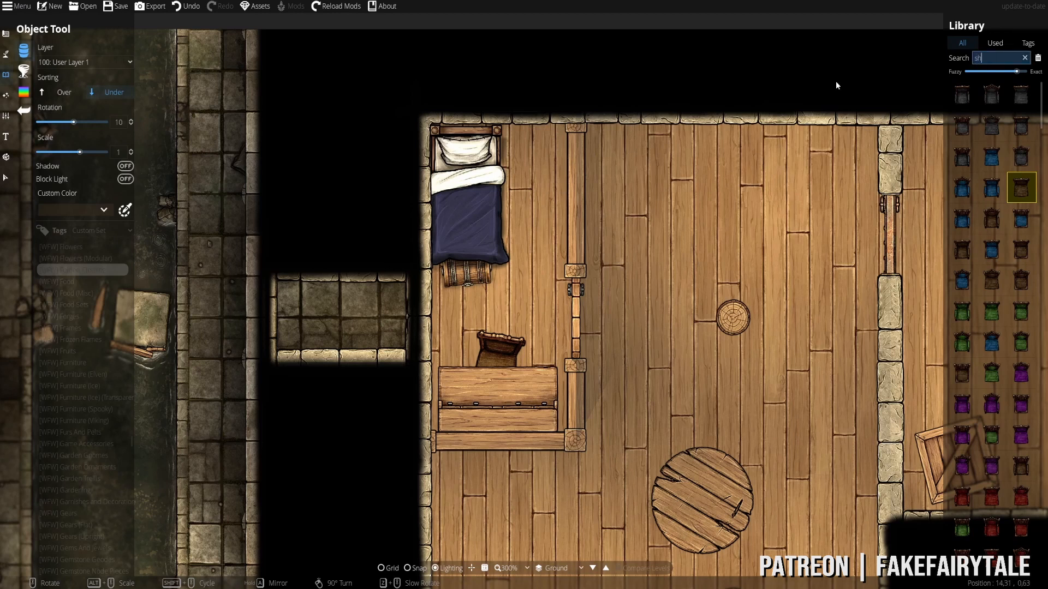
pyautogui.write('shelf')
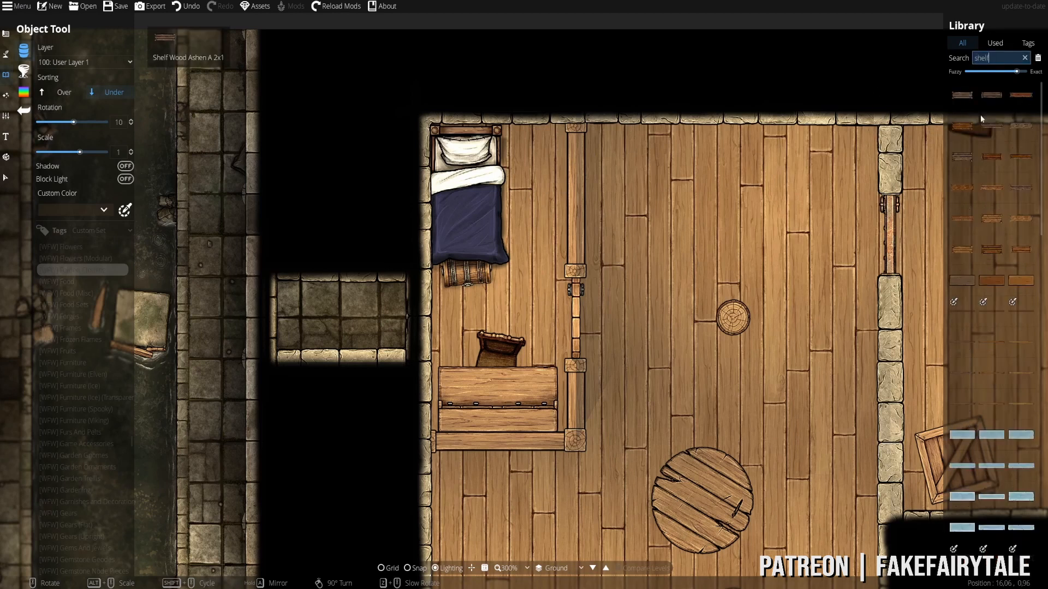
pyautogui.scroll(3, 535, 196)
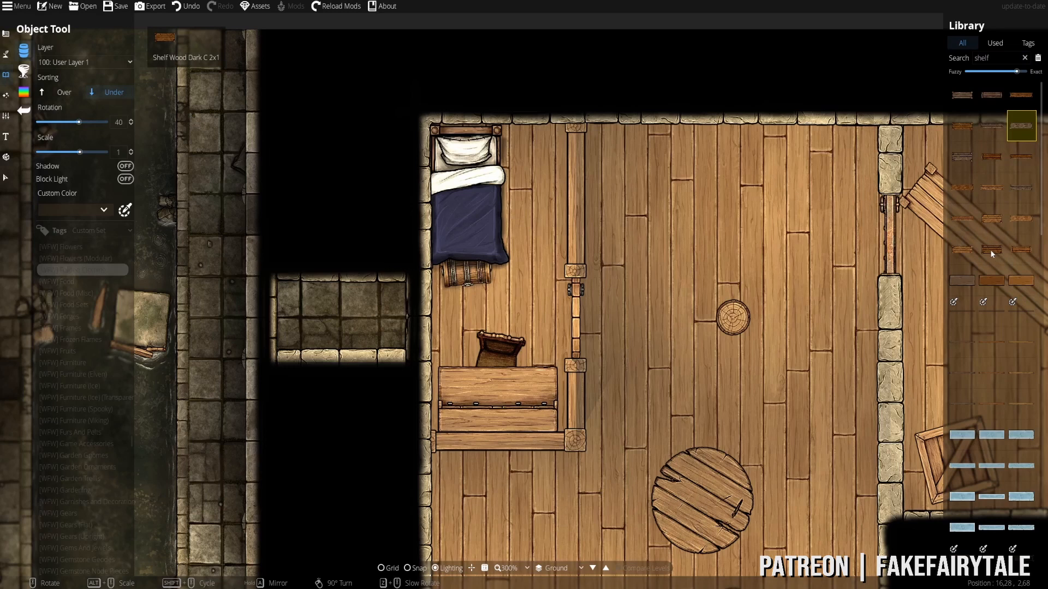
pyautogui.click(1016, 191)
pyautogui.click(962, 156)
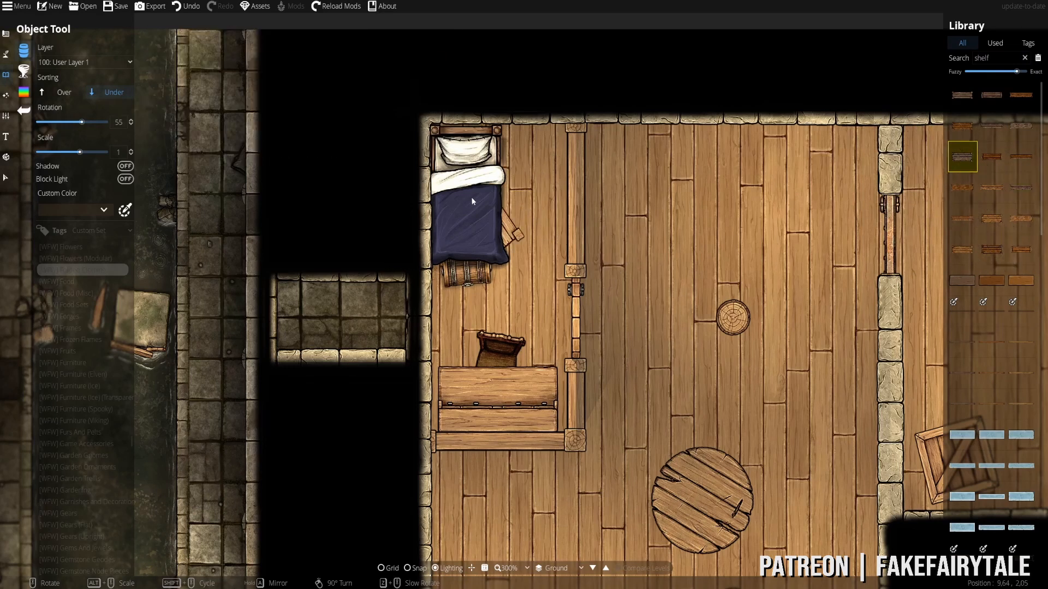
pyautogui.scroll(6, 550, 182)
pyautogui.scroll(-1, 550, 182)
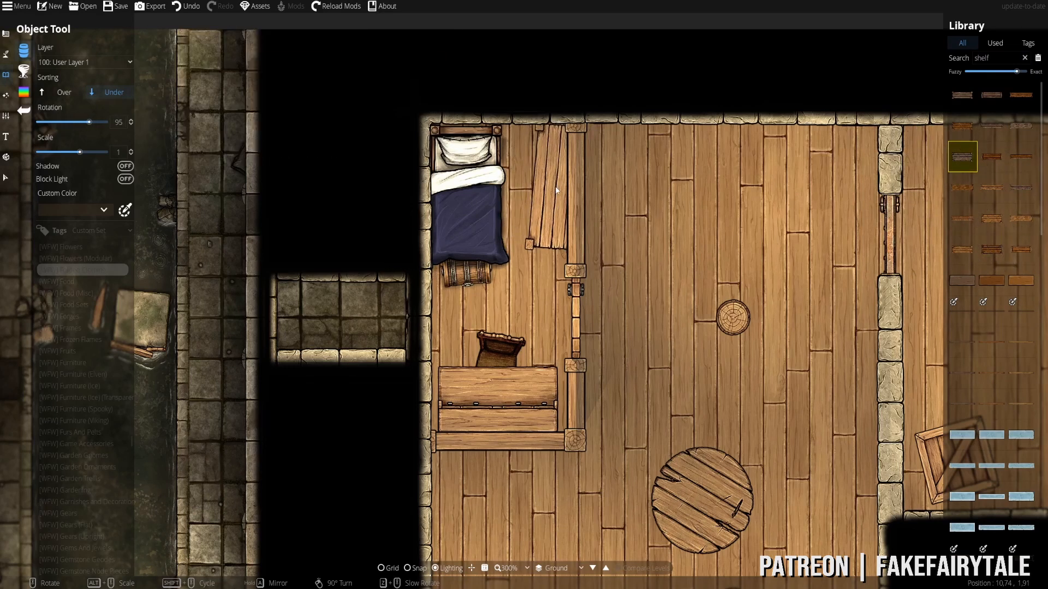
pyautogui.scroll(-1, 558, 188)
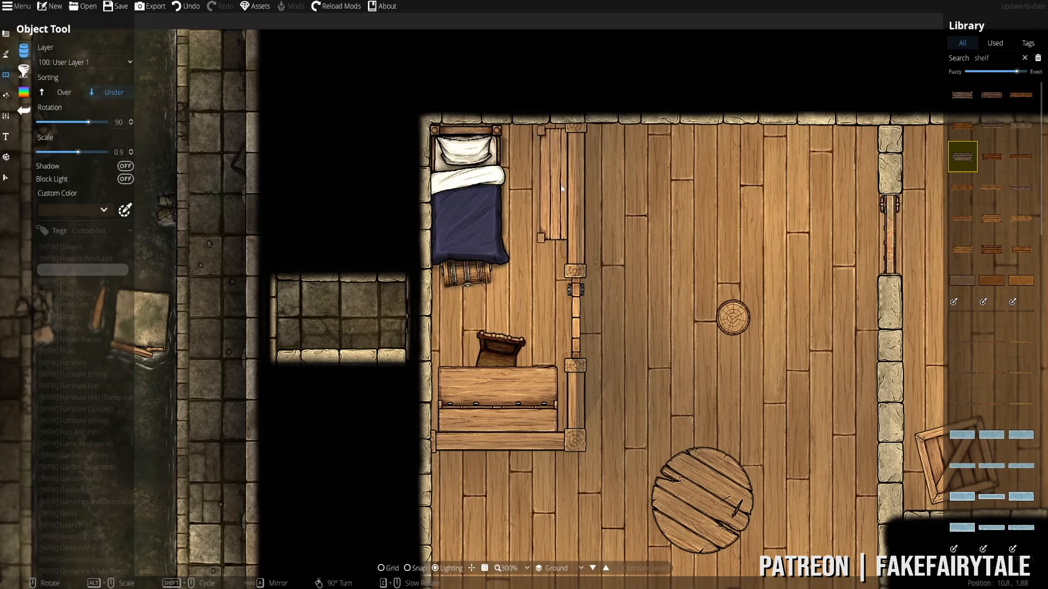
pyautogui.keyDown('alt'); pyautogui.scroll(-2, 560, 189); pyautogui.keyUp('alt')
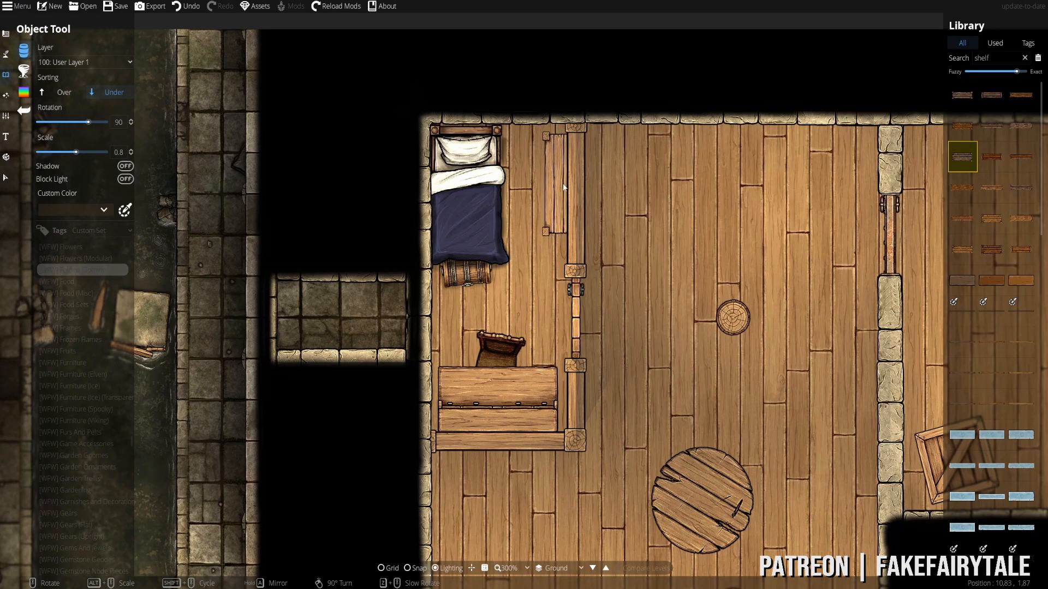
# - Find a "bucket" in the library and place a brown one at the shelf's upper end, rotated to 165°
pyautogui.click(997, 58)
pyautogui.write('bucket')
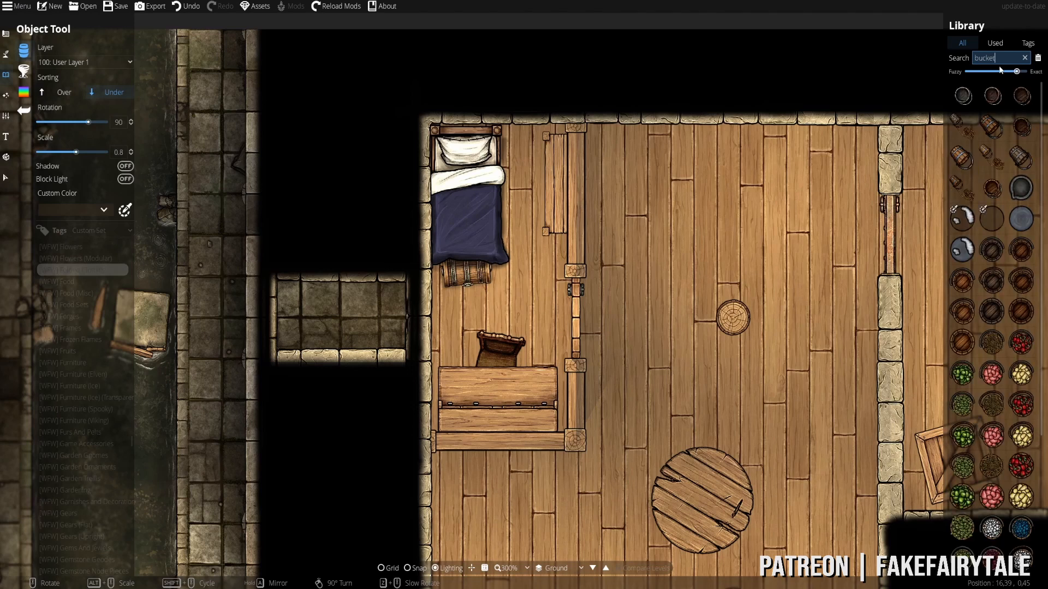
pyautogui.click(1022, 96)
pyautogui.scroll(5, 551, 137)
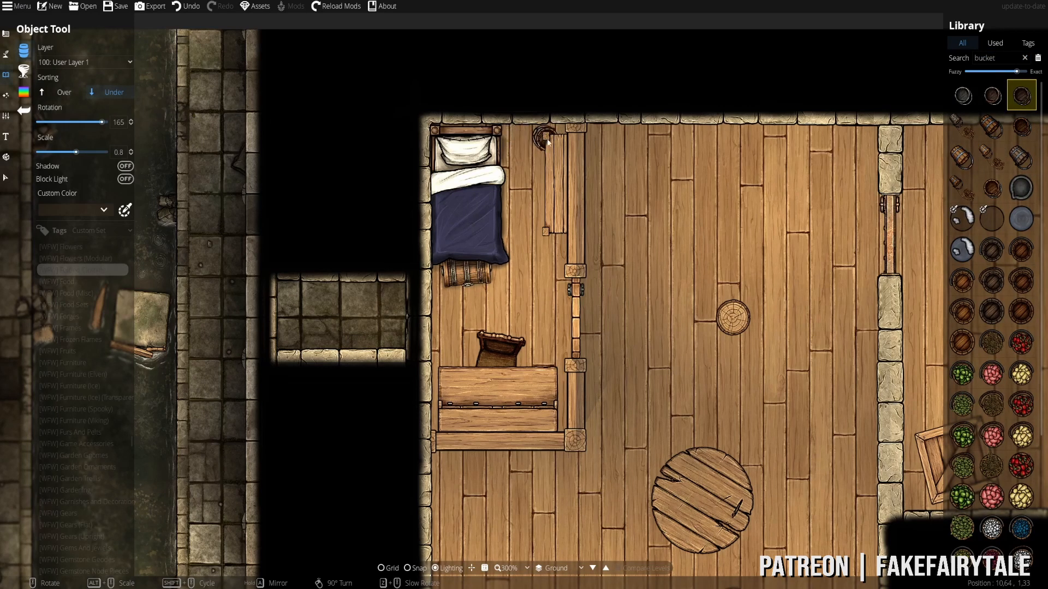
# - Move the wall shelf opposite the bed to layer 200: User Layer 2
pyautogui.click(5, 177)
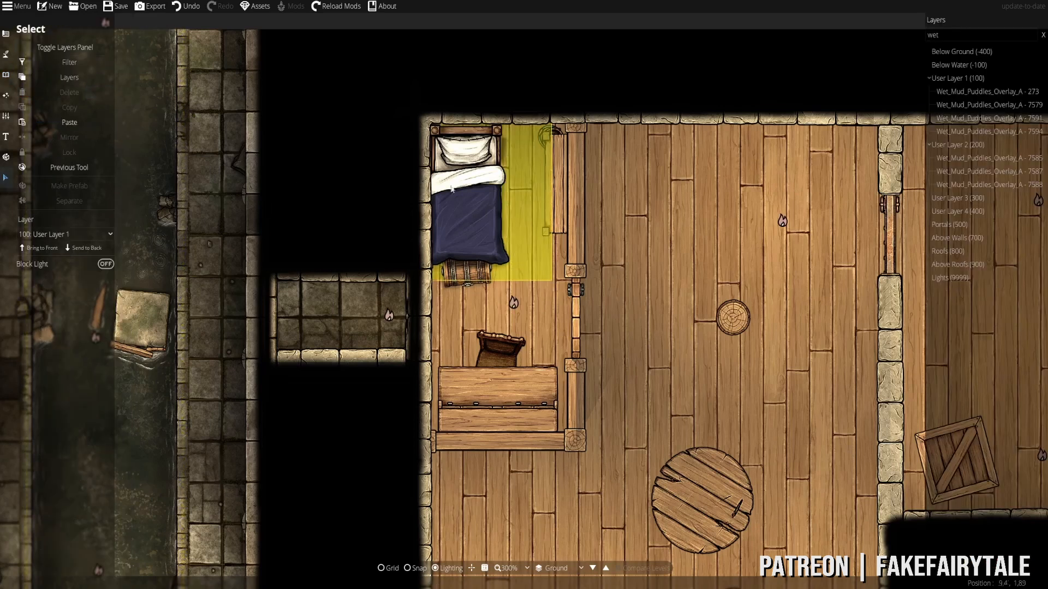
pyautogui.click(555, 171)
pyautogui.click(77, 235)
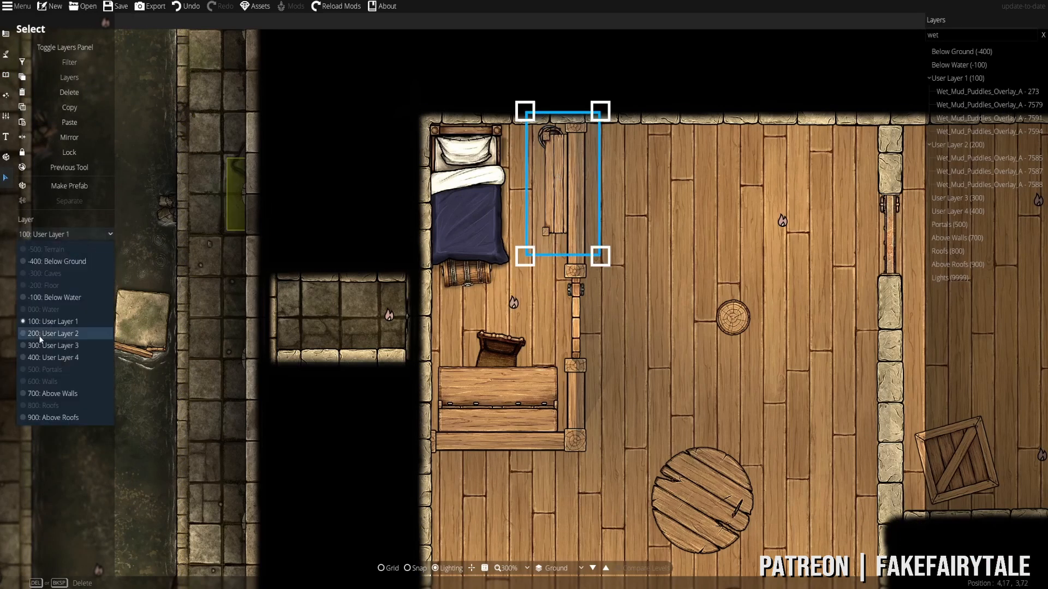
pyautogui.click(82, 336)
# - Search the object library for "chains"
pyautogui.click(6, 73)
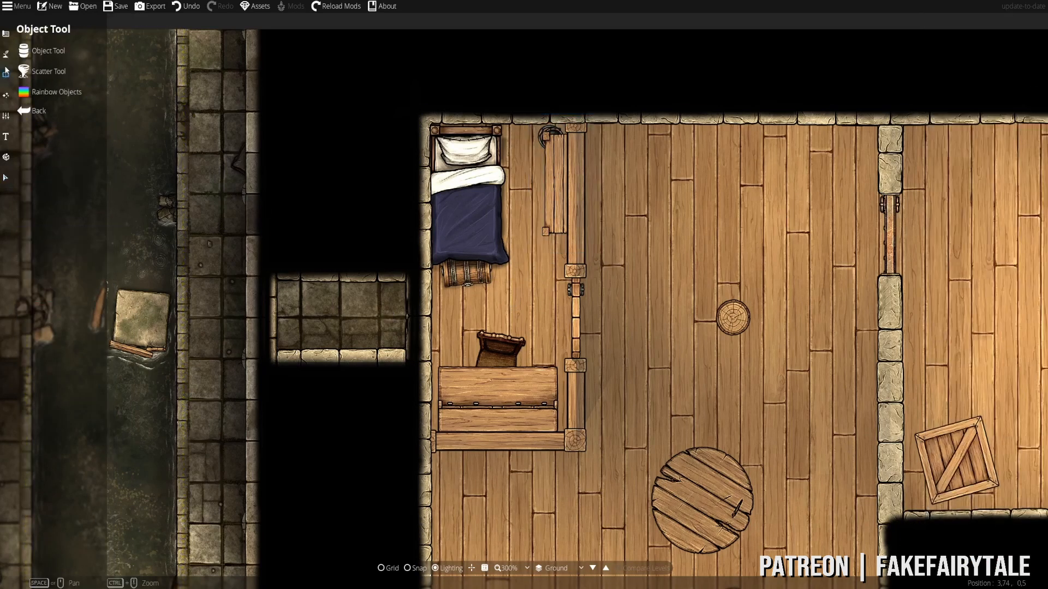
pyautogui.click(60, 53)
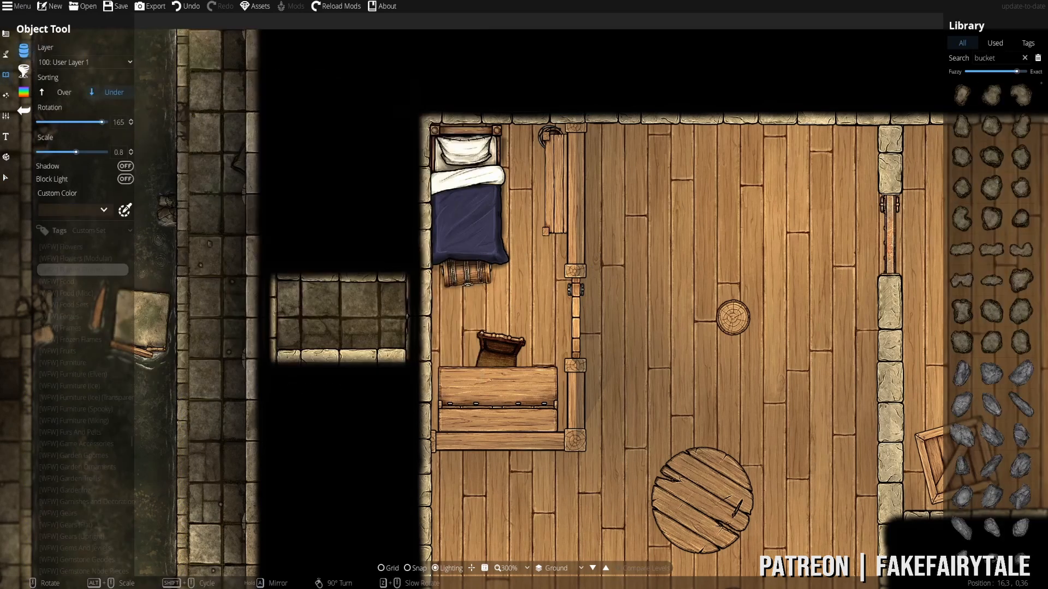
pyautogui.write('chains')
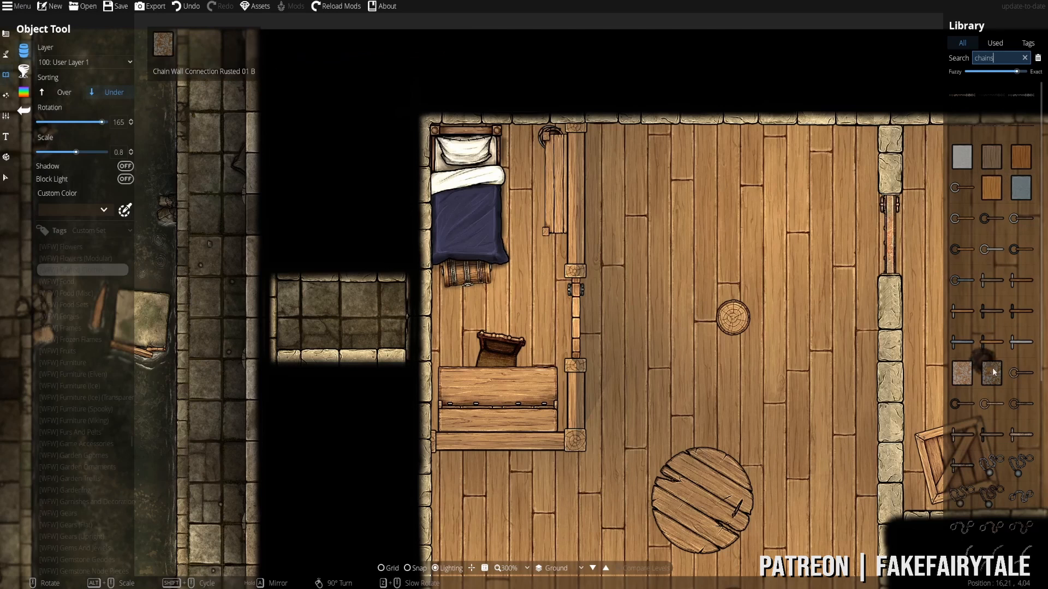
pyautogui.click(1021, 95)
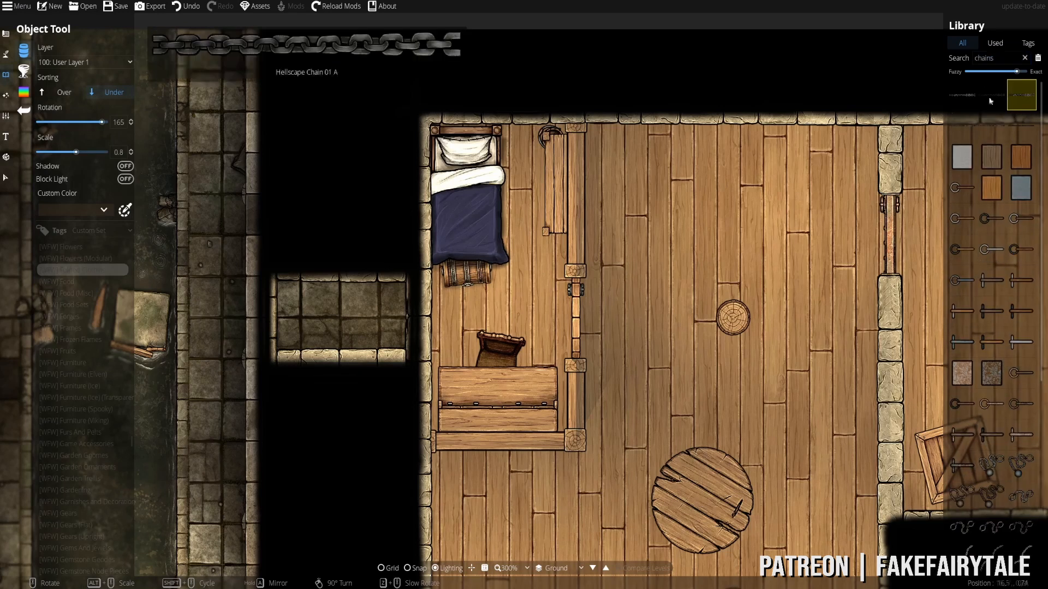
pyautogui.scroll(5, 527, 289)
pyautogui.scroll(1, 527, 289)
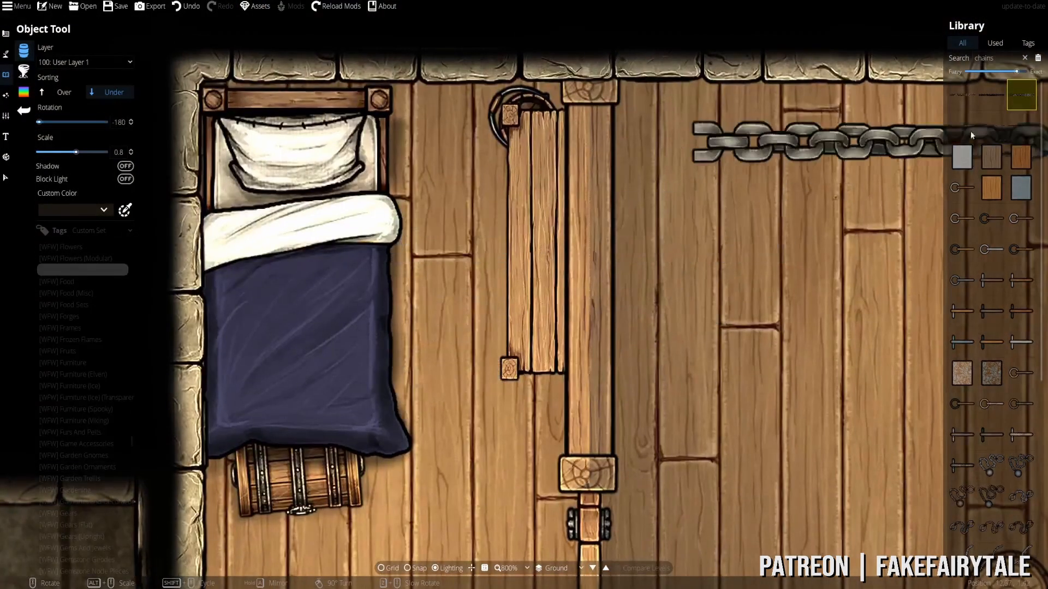
pyautogui.click(935, 101)
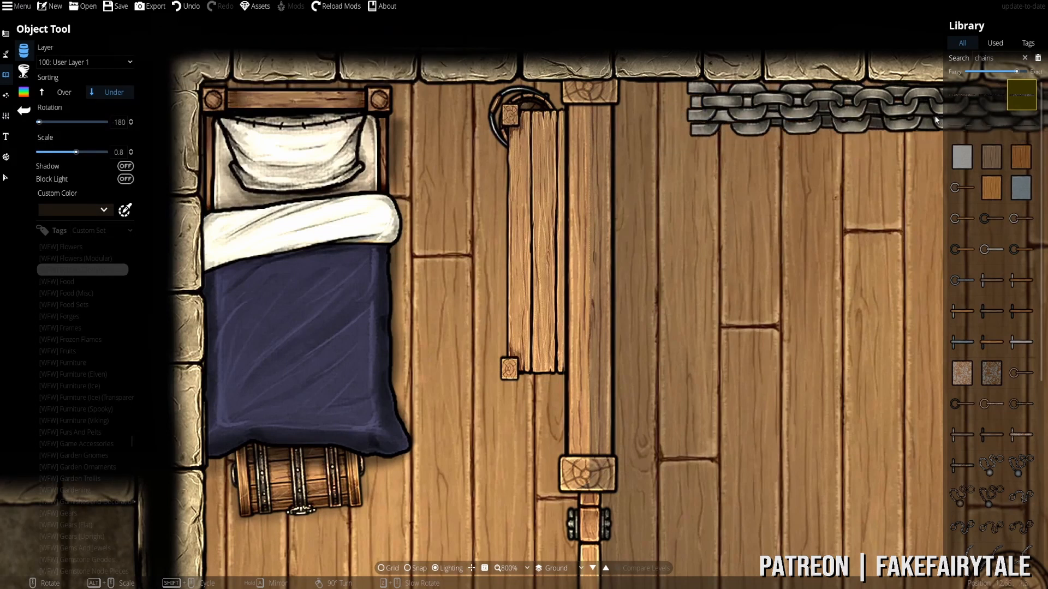
pyautogui.hotkey('ctrl', 'z')
# - Place a rusty brown chain across each end of the wall shelf at 0.16 scale, sorted over on layer 200: User Layer 2
pyautogui.click(962, 96)
pyautogui.keyDown('alt'); pyautogui.scroll(-5, 611, 148); pyautogui.keyUp('alt')
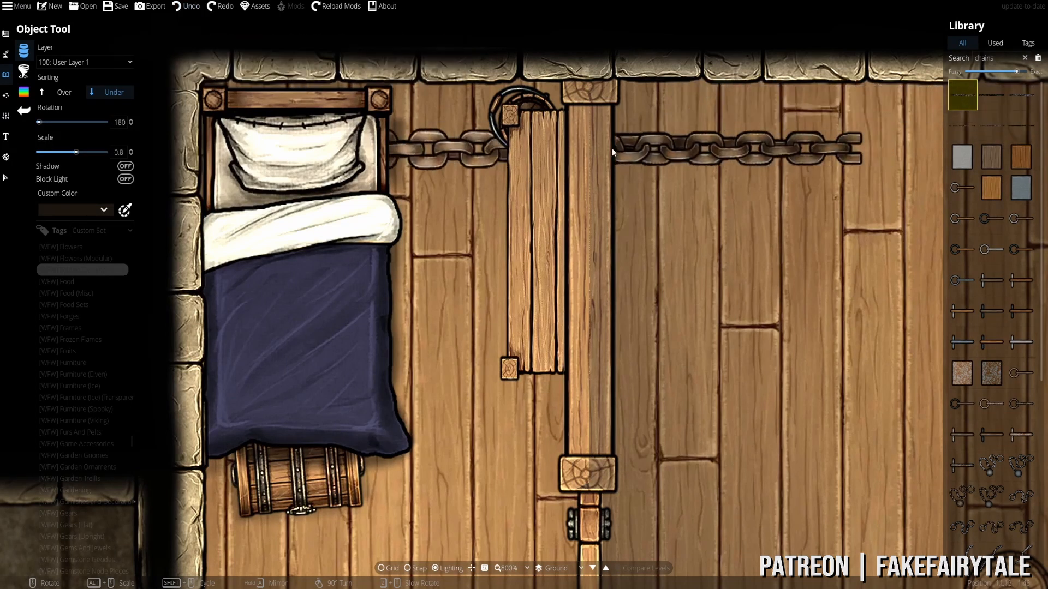
pyautogui.click(66, 92)
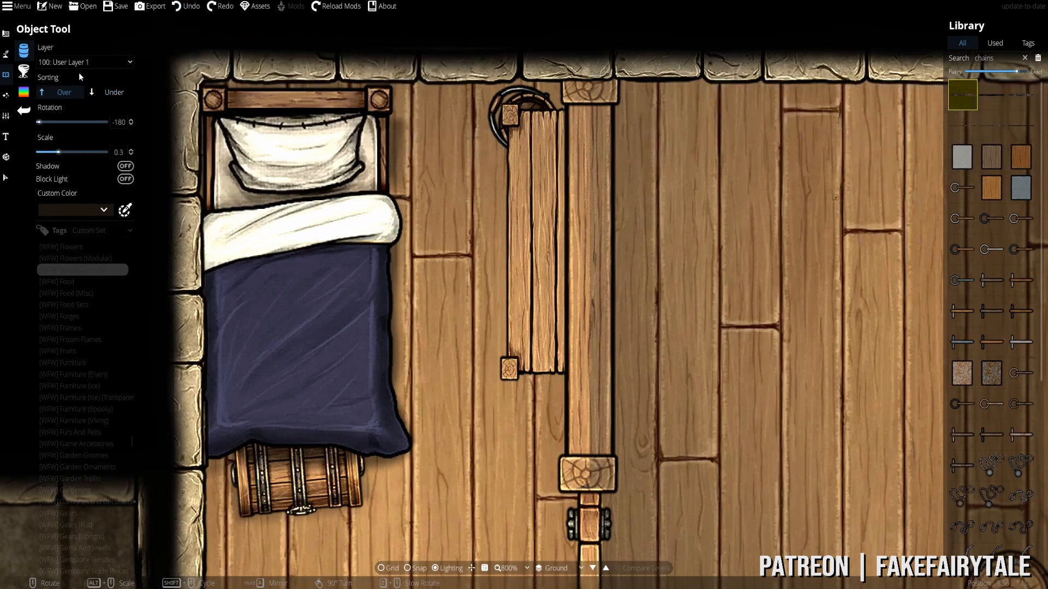
pyautogui.click(84, 61)
pyautogui.click(82, 162)
pyautogui.keyDown('alt'); pyautogui.scroll(-1, 522, 123); pyautogui.keyUp('alt')
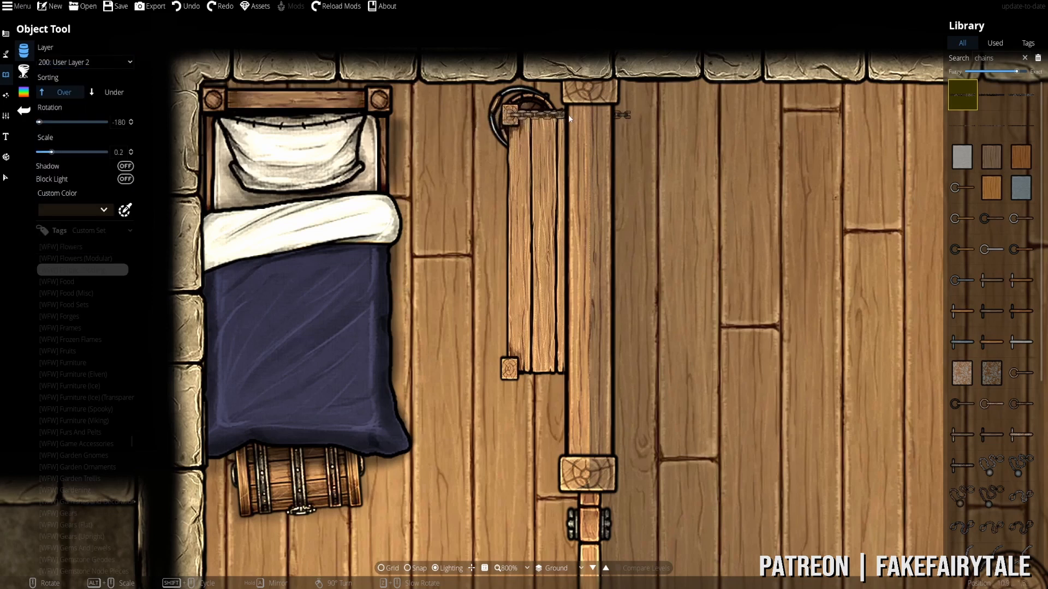
pyautogui.keyDown('alt'); pyautogui.scroll(-1, 565, 116); pyautogui.keyUp('alt')
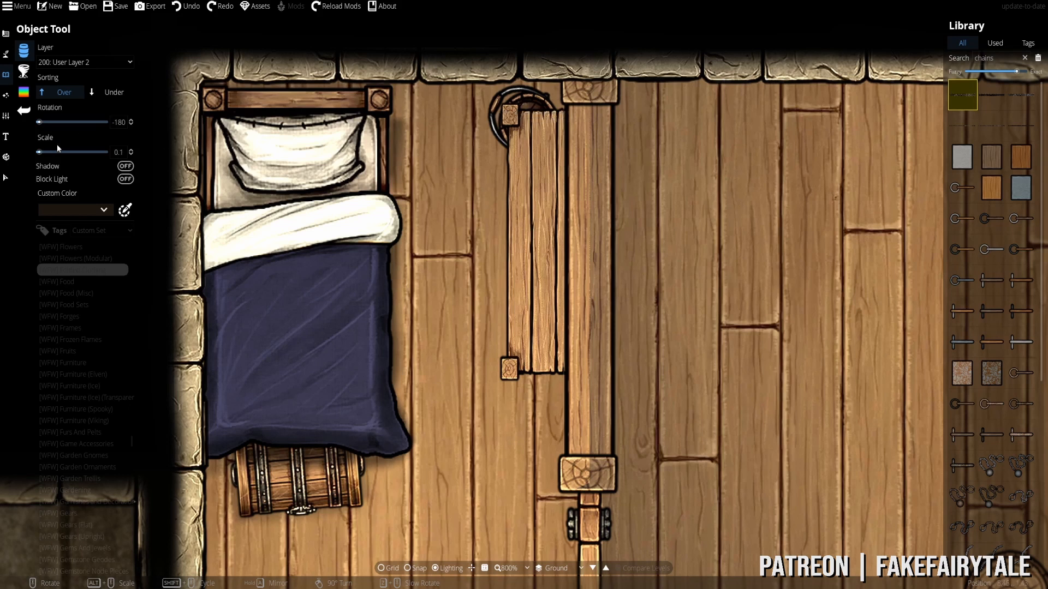
pyautogui.scroll(2, 49, 151)
pyautogui.scroll(1, 72, 154)
pyautogui.scroll(-2, 73, 153)
pyautogui.click(560, 134)
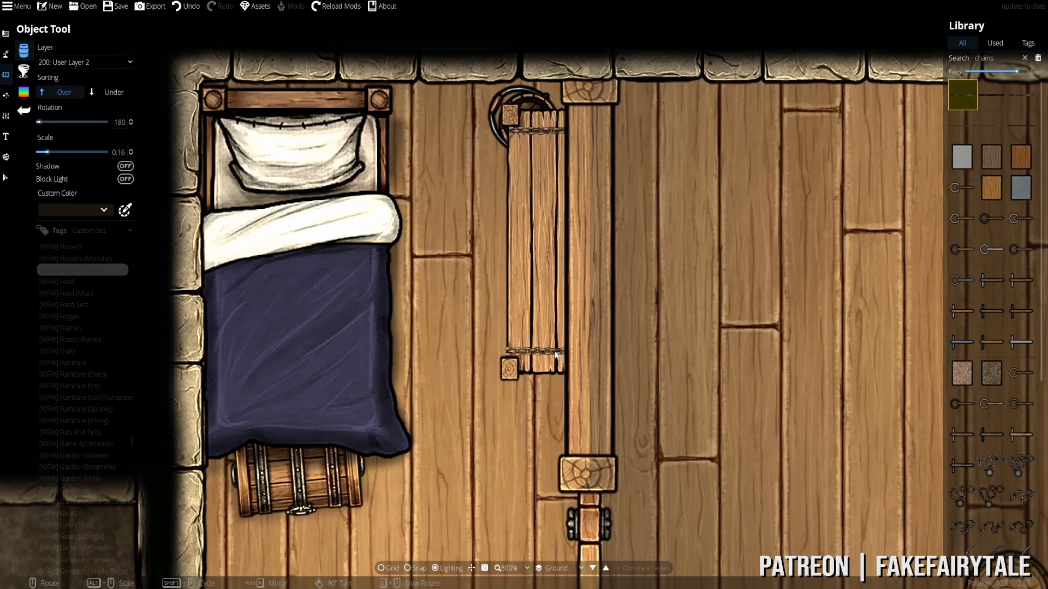
pyautogui.click(557, 353)
# - Find a small "metal" fitting in the library and place it at the lower chain's outer end at 0° rotation and 0.3 scale
pyautogui.click(1005, 56)
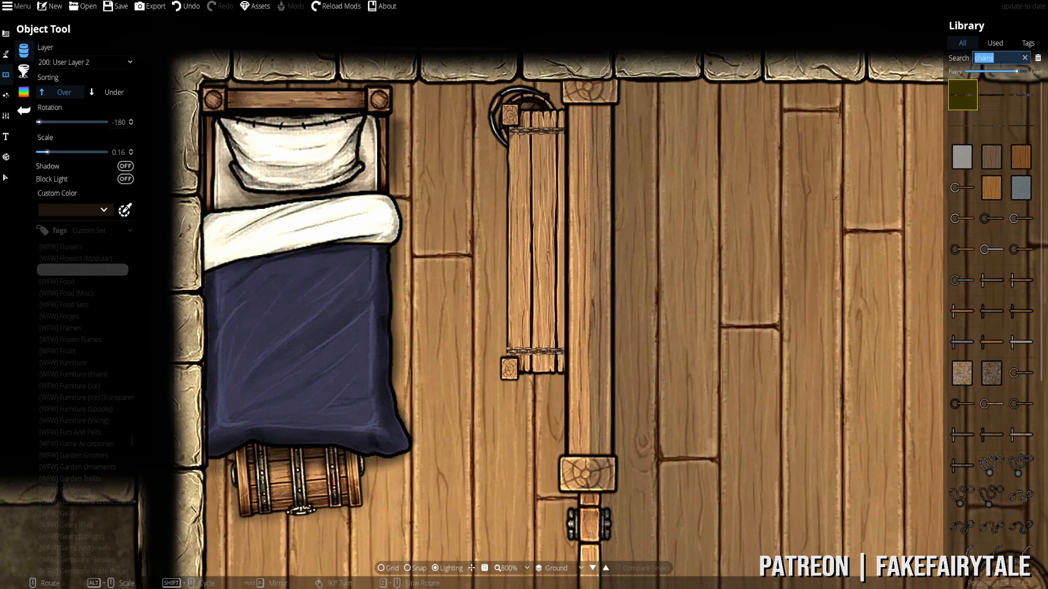
pyautogui.write('link')
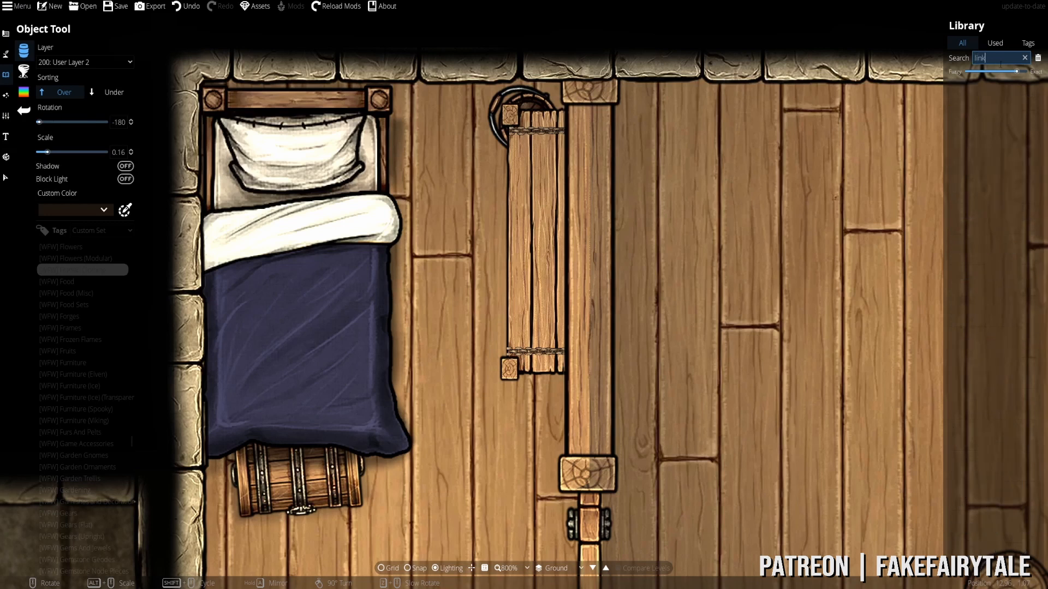
pyautogui.write('metal')
pyautogui.scroll(3, 534, 133)
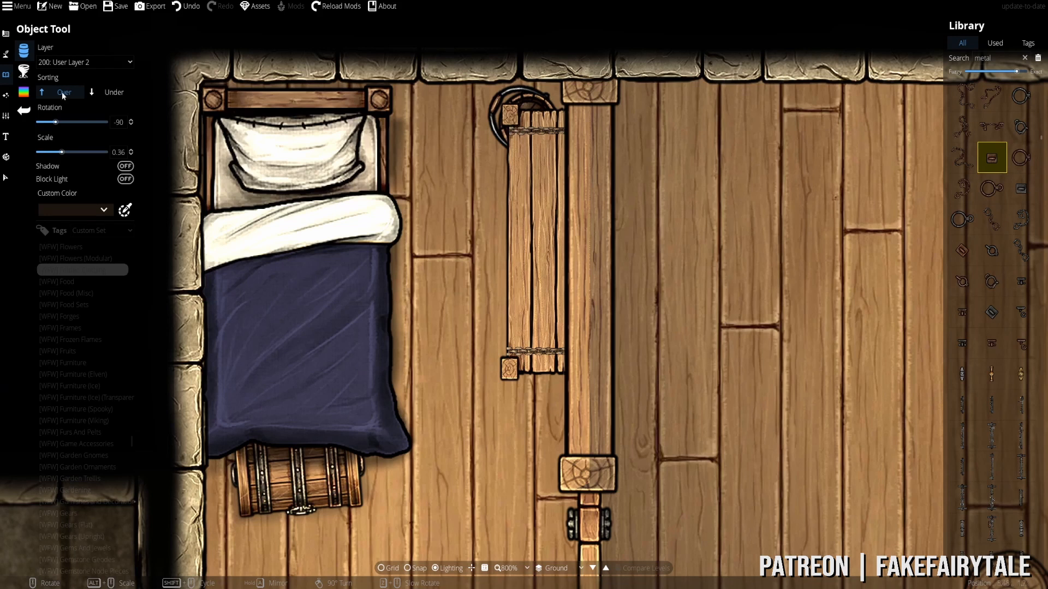
pyautogui.click(101, 90)
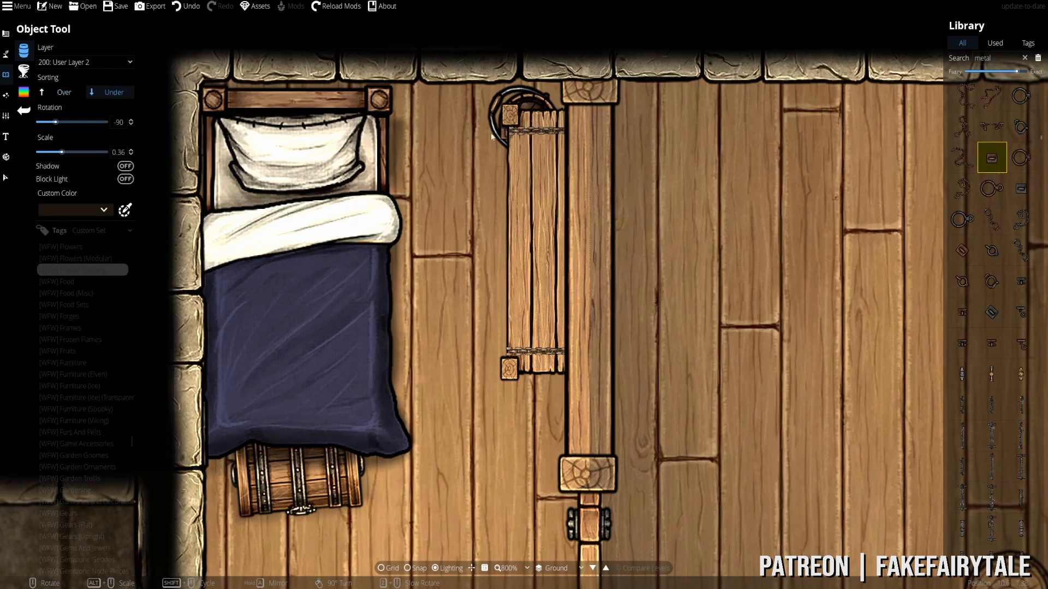
pyautogui.click(86, 62)
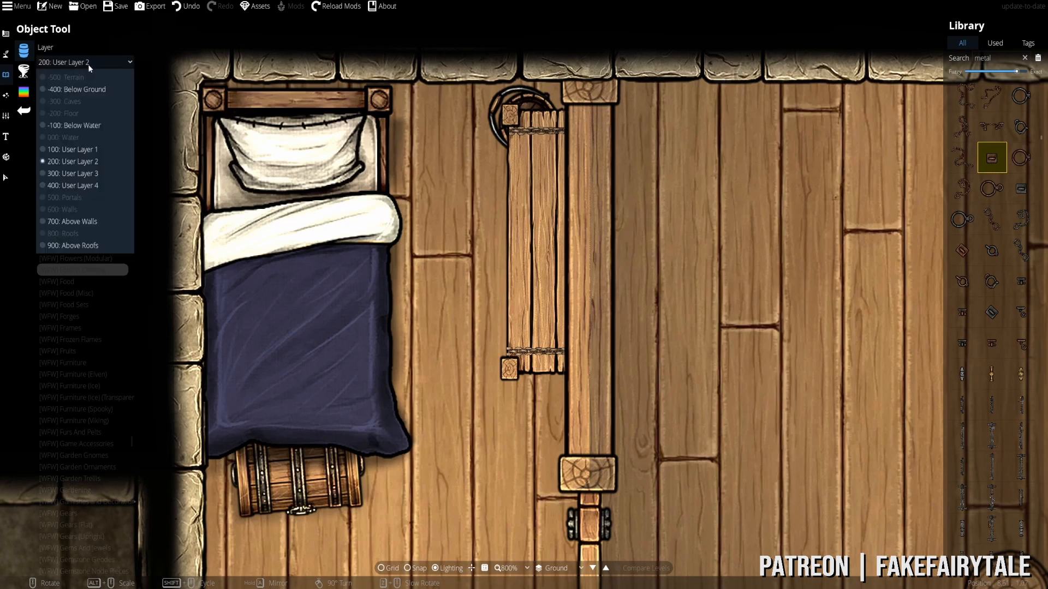
pyautogui.click(78, 160)
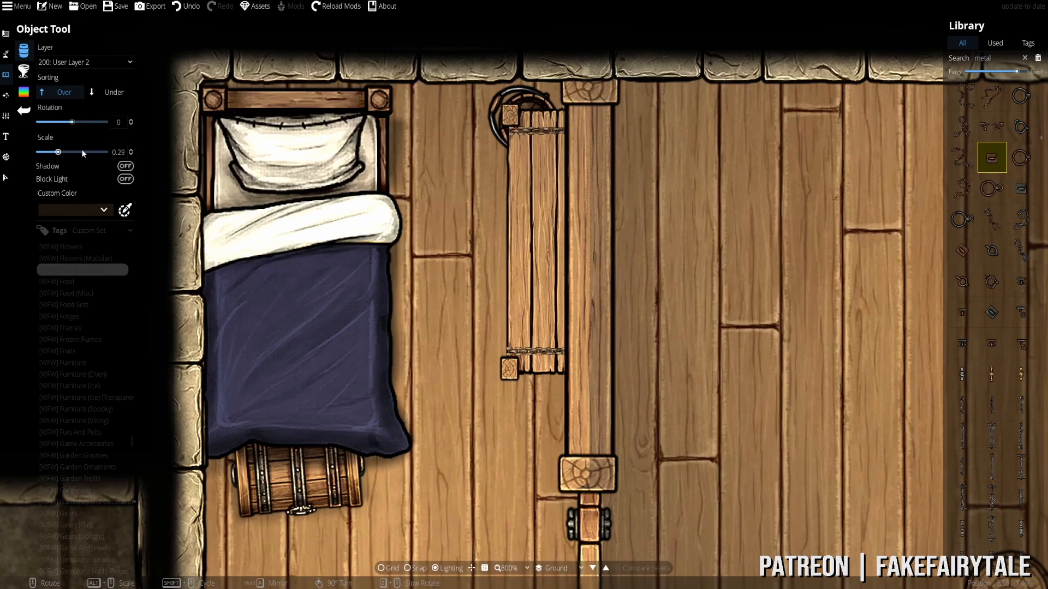
pyautogui.scroll(1, 82, 153)
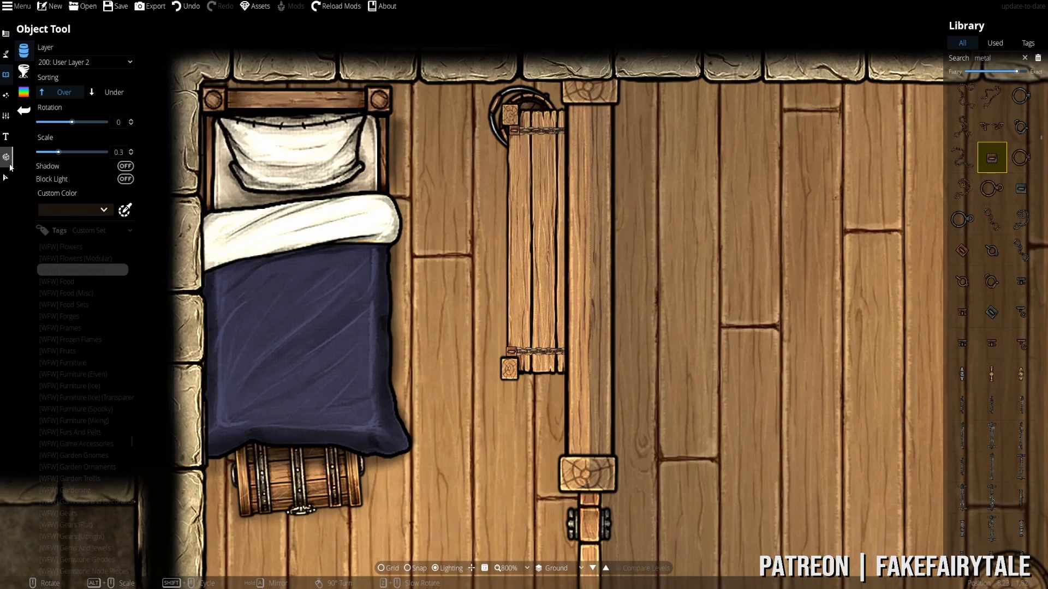
# - Move both shelf chains to layer 300: User Layer 3 and shift the lower chain slightly toward the wall
pyautogui.click(6, 177)
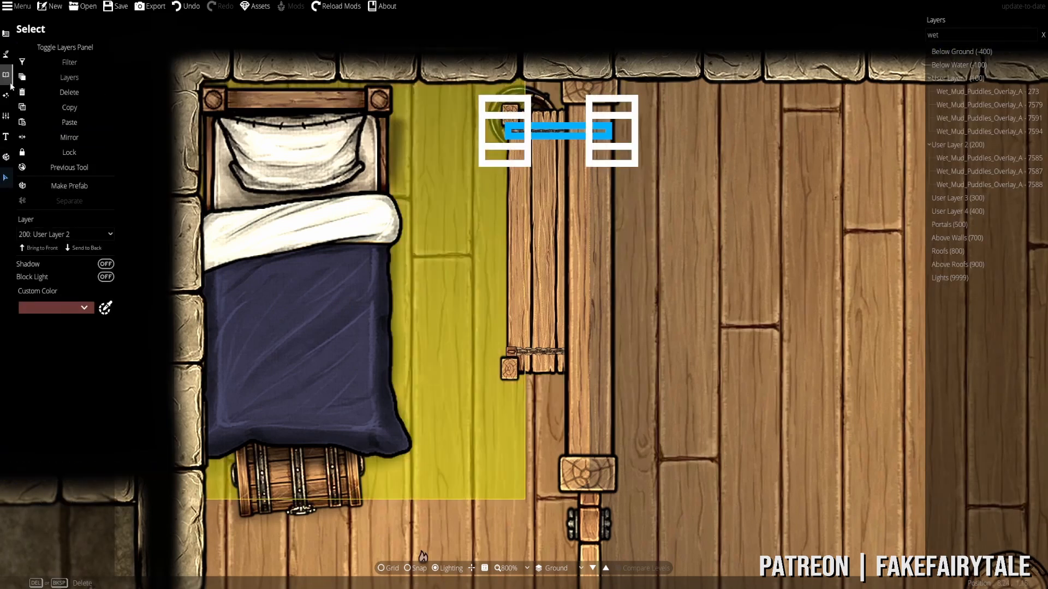
pyautogui.click(66, 234)
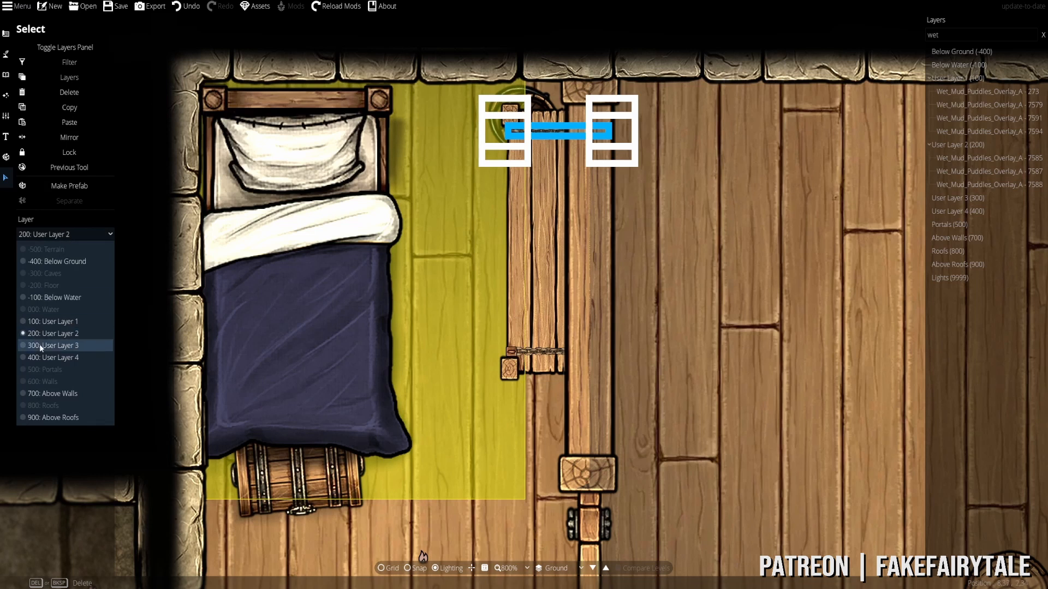
pyautogui.click(60, 340)
pyautogui.click(538, 352)
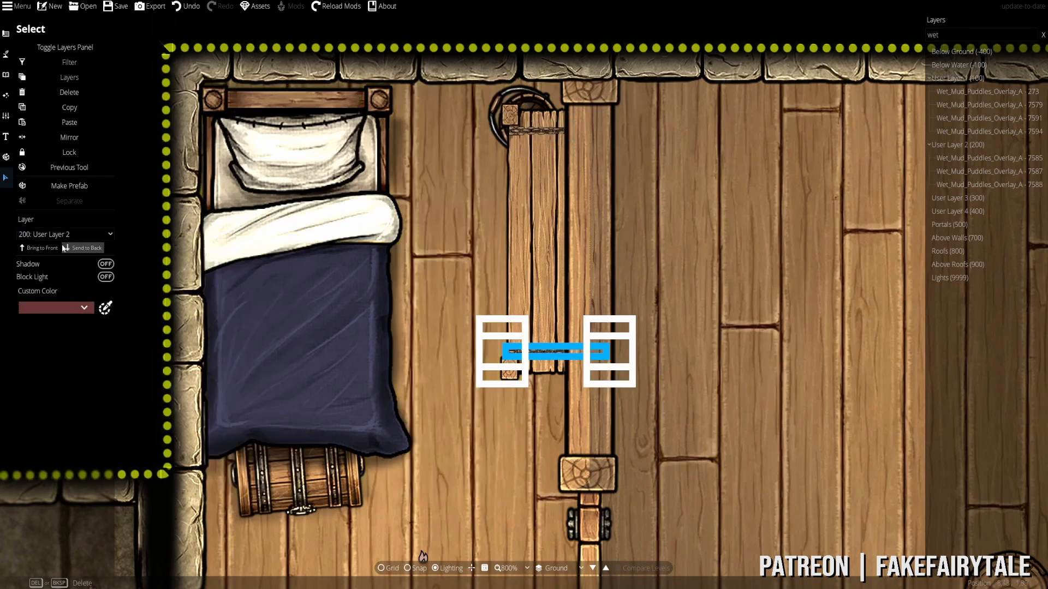
pyautogui.click(72, 236)
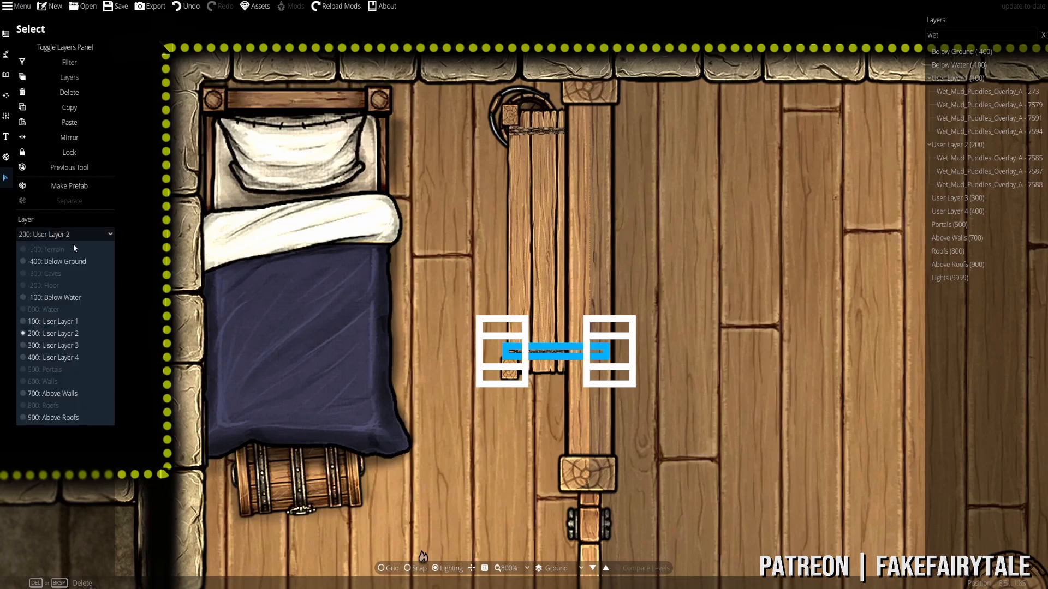
pyautogui.click(56, 346)
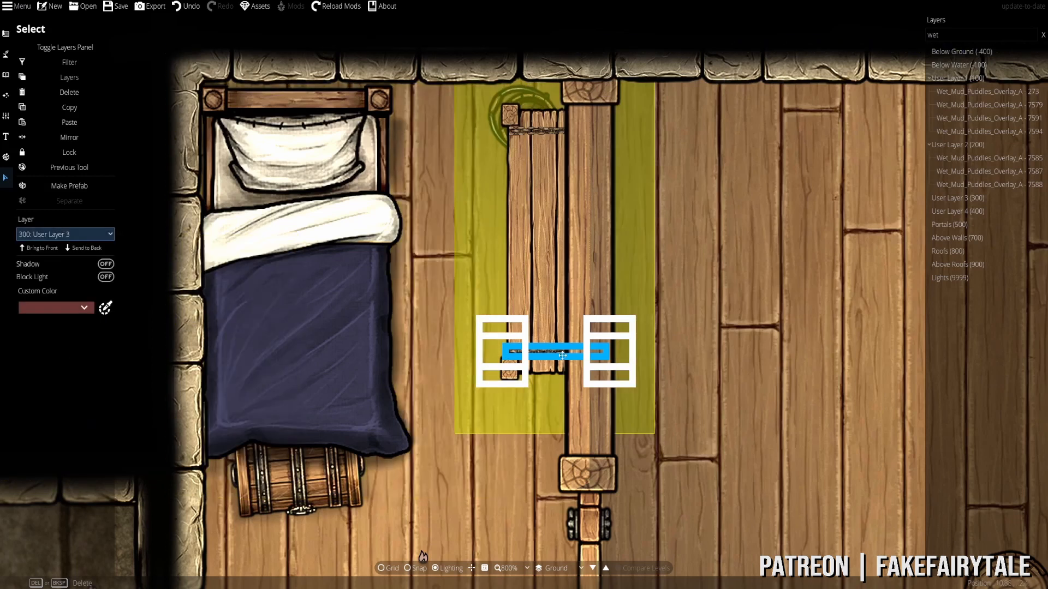
pyautogui.moveTo(559, 352); pyautogui.dragTo(564, 353)
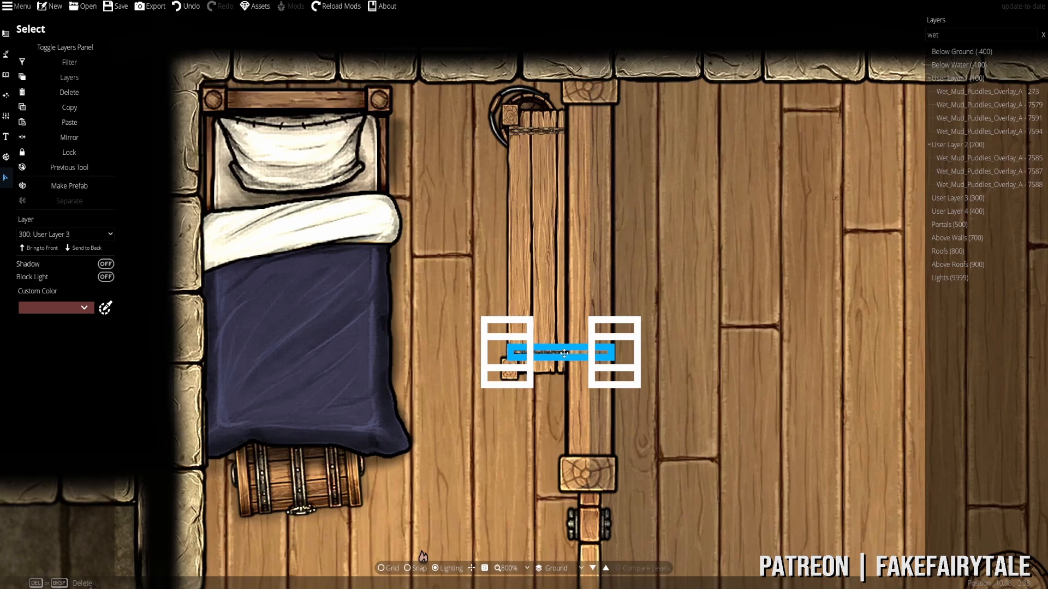
pyautogui.press('Escape')
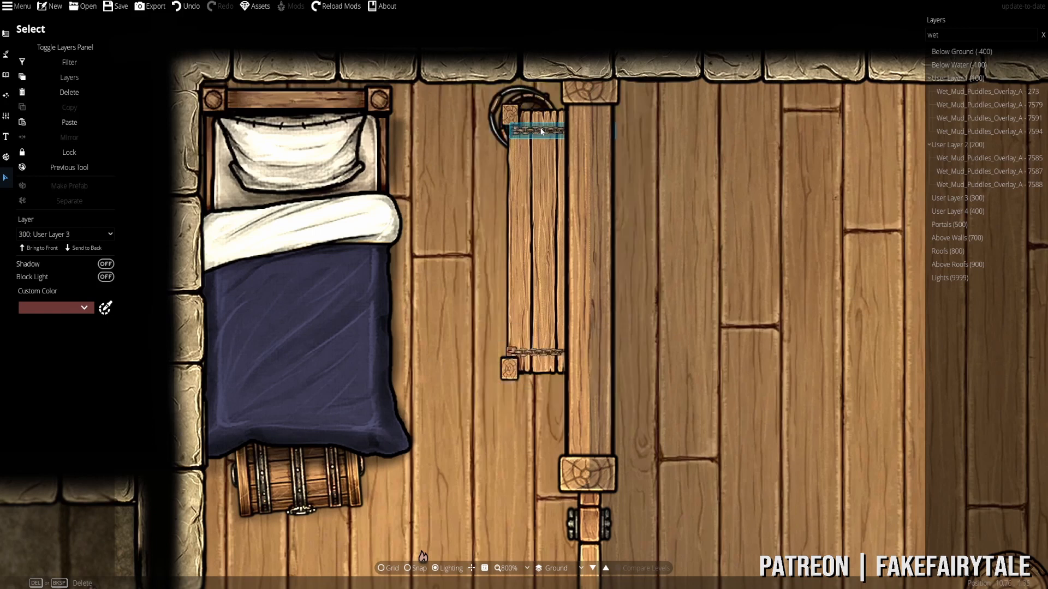
# - Nudge the lower chain slightly back toward the shelf's outer edge and clear the selection
pyautogui.rightClick(541, 132)
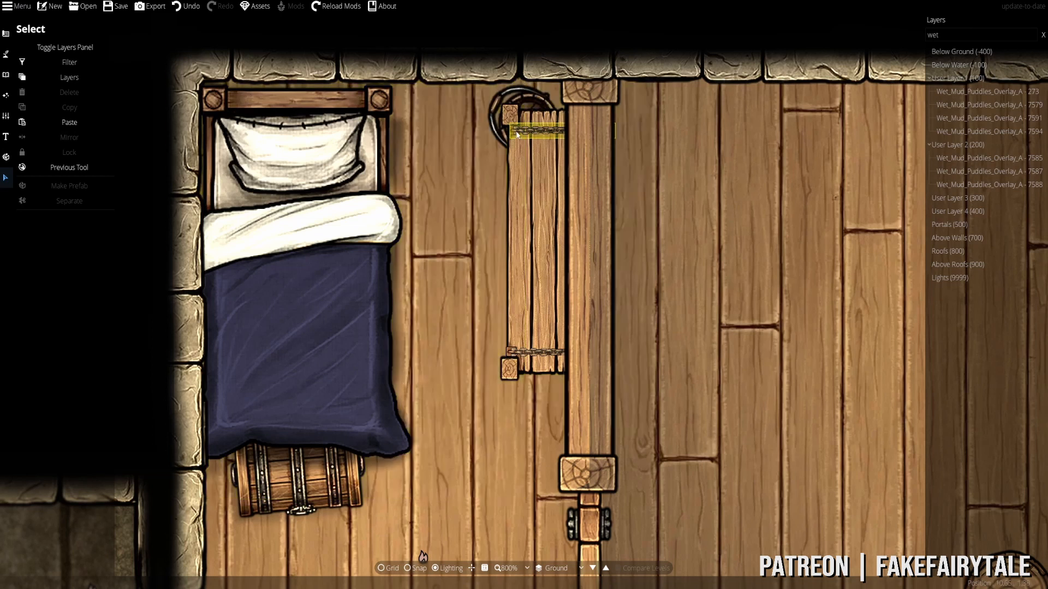
pyautogui.click(525, 352)
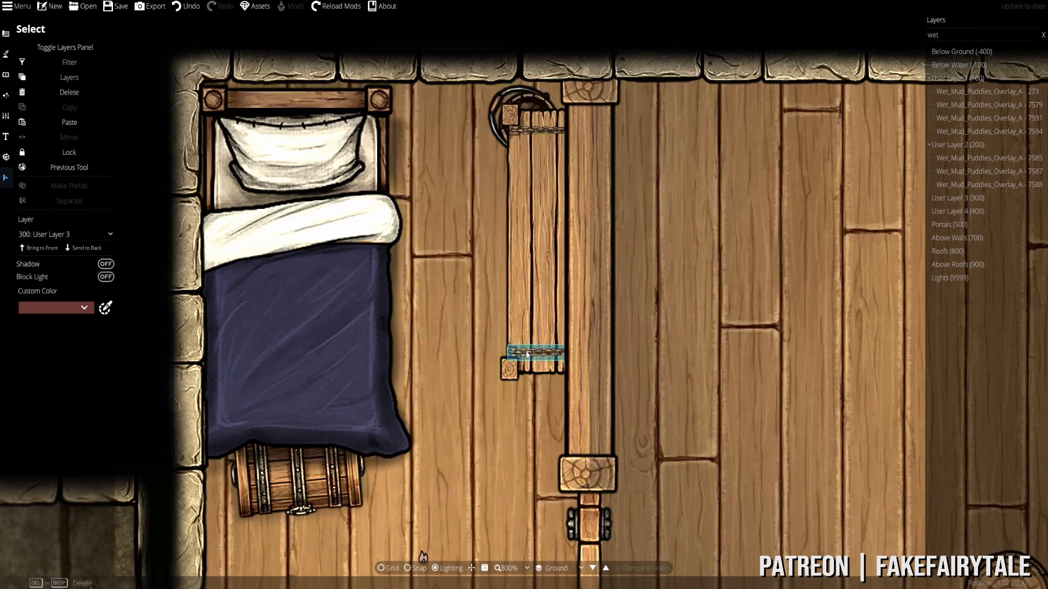
pyautogui.moveTo(527, 355); pyautogui.dragTo(525, 354)
pyautogui.press('Escape')
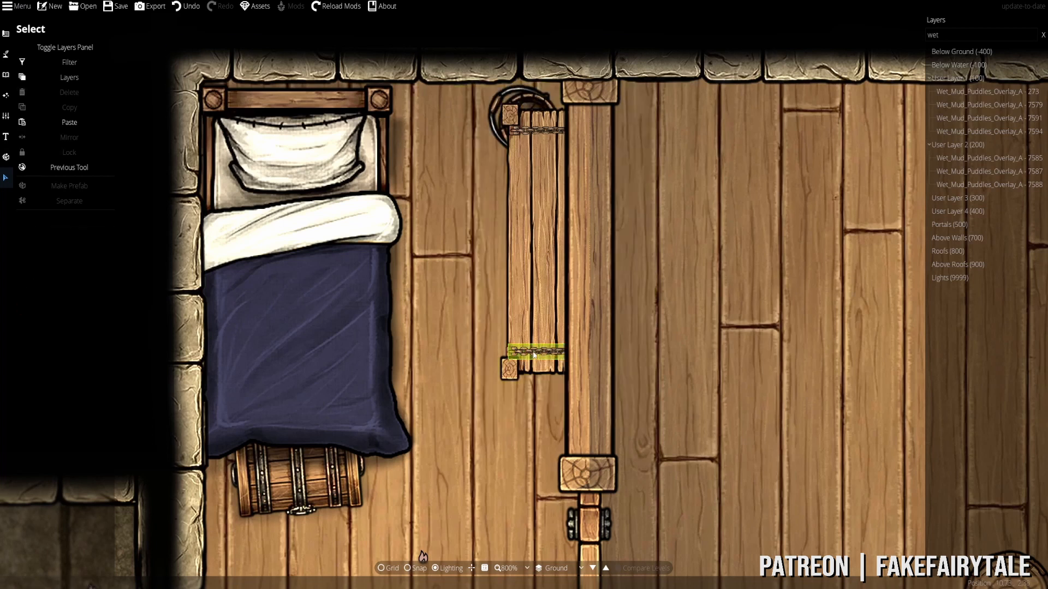
pyautogui.click(534, 356)
pyautogui.press('Escape')
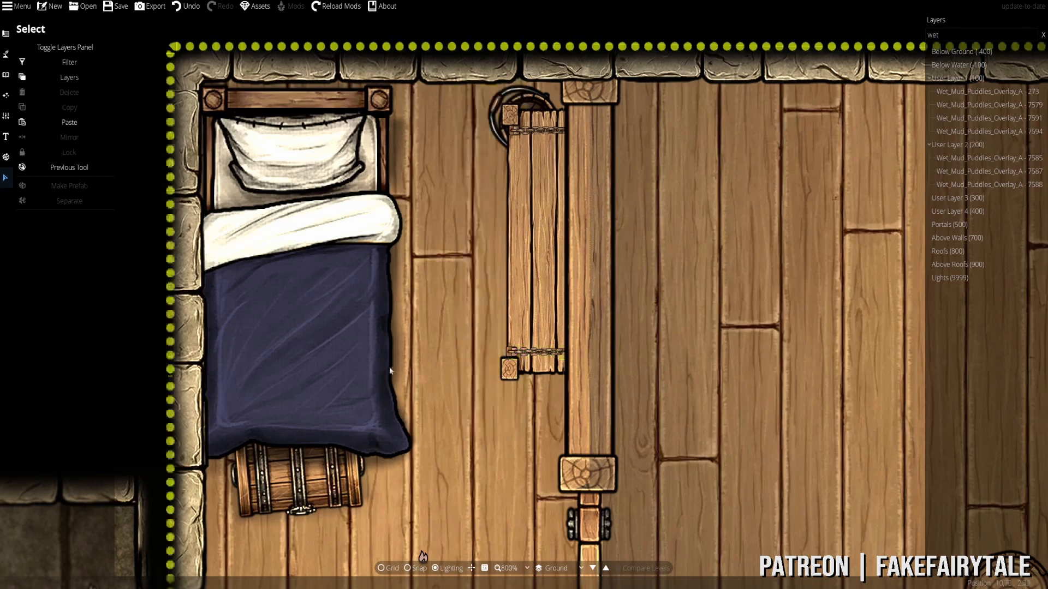
# - Start placing a single object and search the whole object library for "book"
pyautogui.click(5, 74)
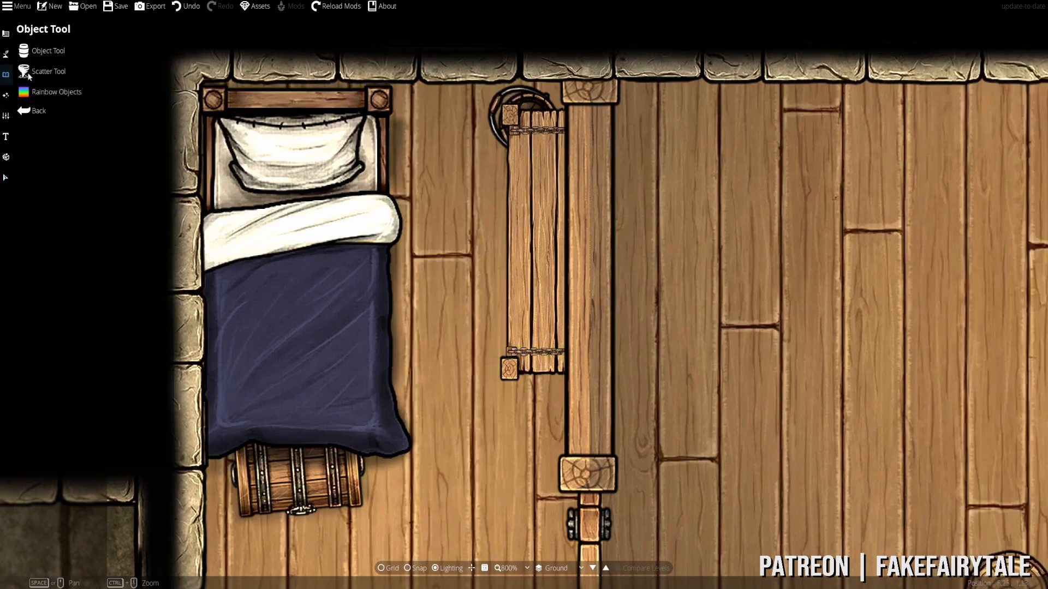
pyautogui.click(51, 51)
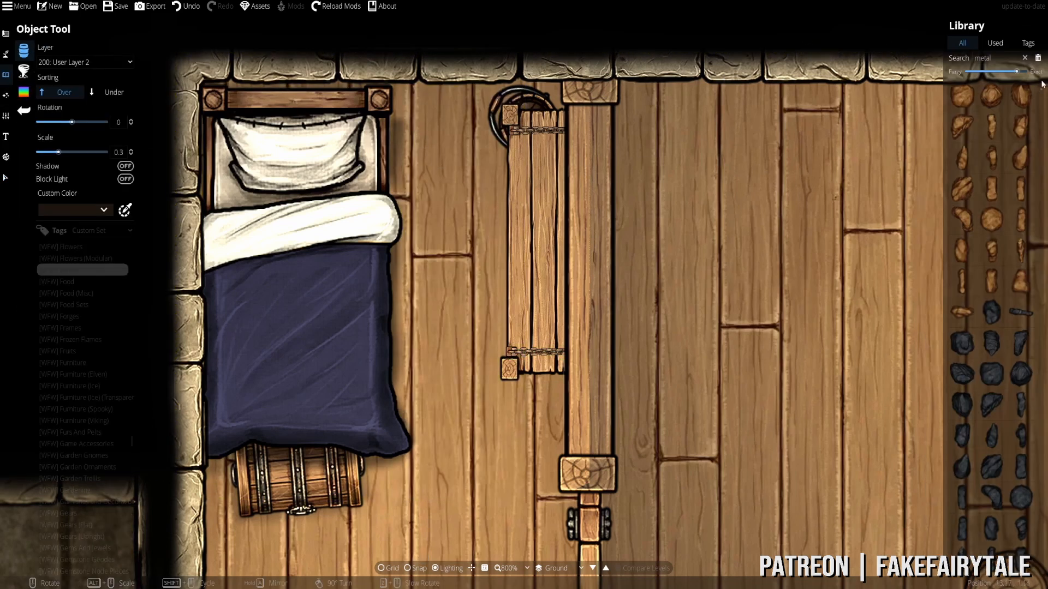
pyautogui.moveTo(1005, 60); pyautogui.dragTo(846, 64)
pyautogui.write('bo')
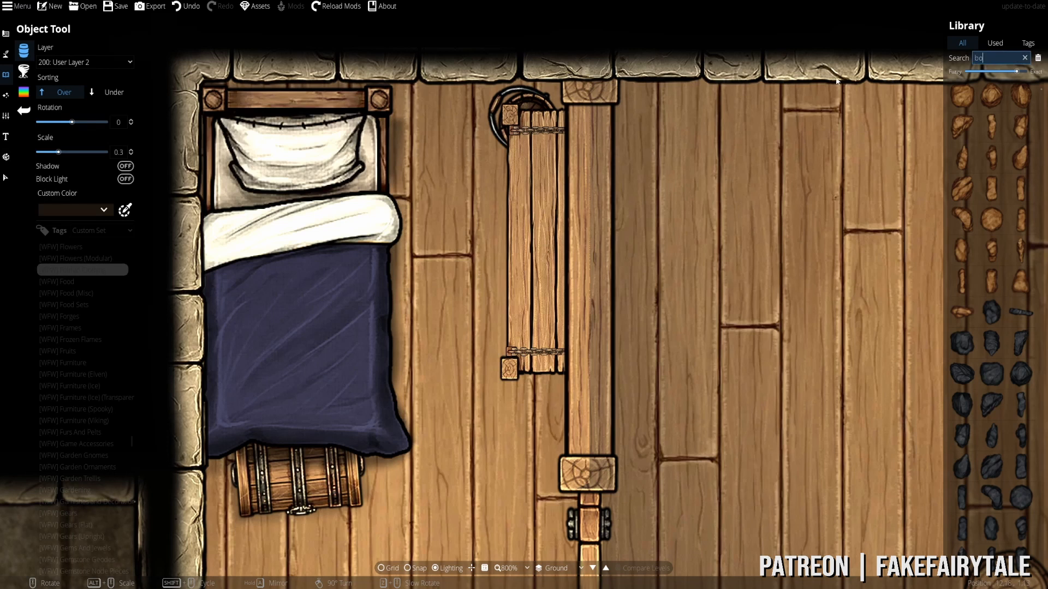
pyautogui.write('ok')
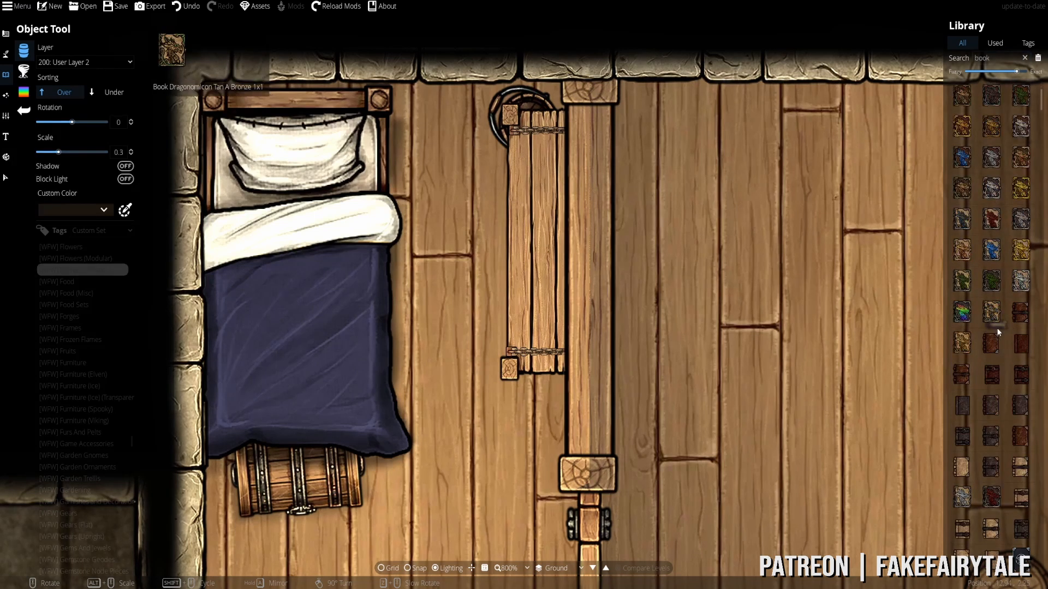
# - Place a dark red strapped book on the wall shelf just below the upper chain, at 75° rotation and 0.9 scale
pyautogui.click(992, 374)
pyautogui.scroll(3, 536, 175)
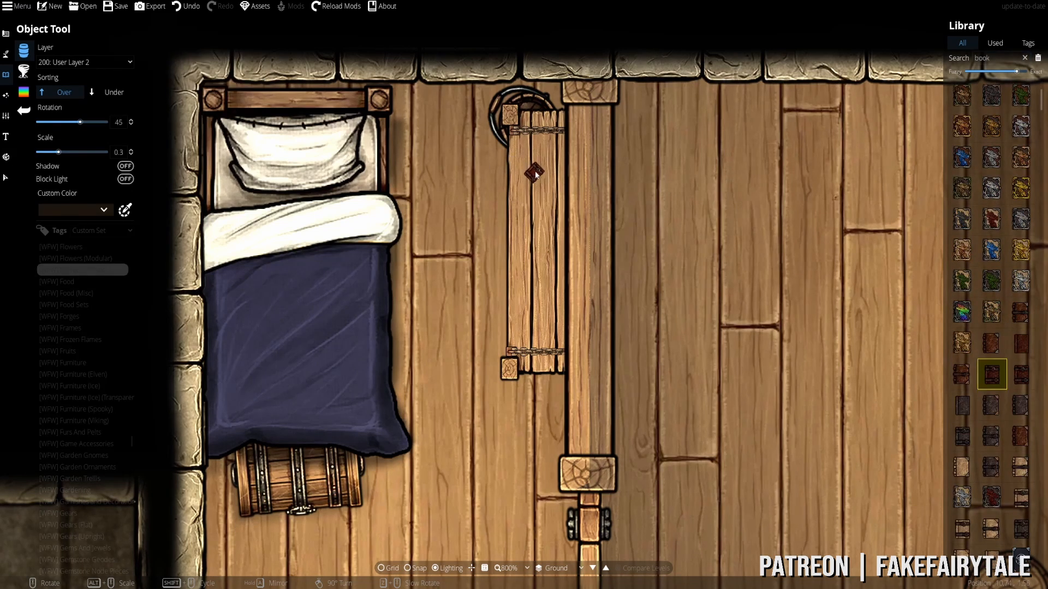
pyautogui.scroll(2, 536, 166)
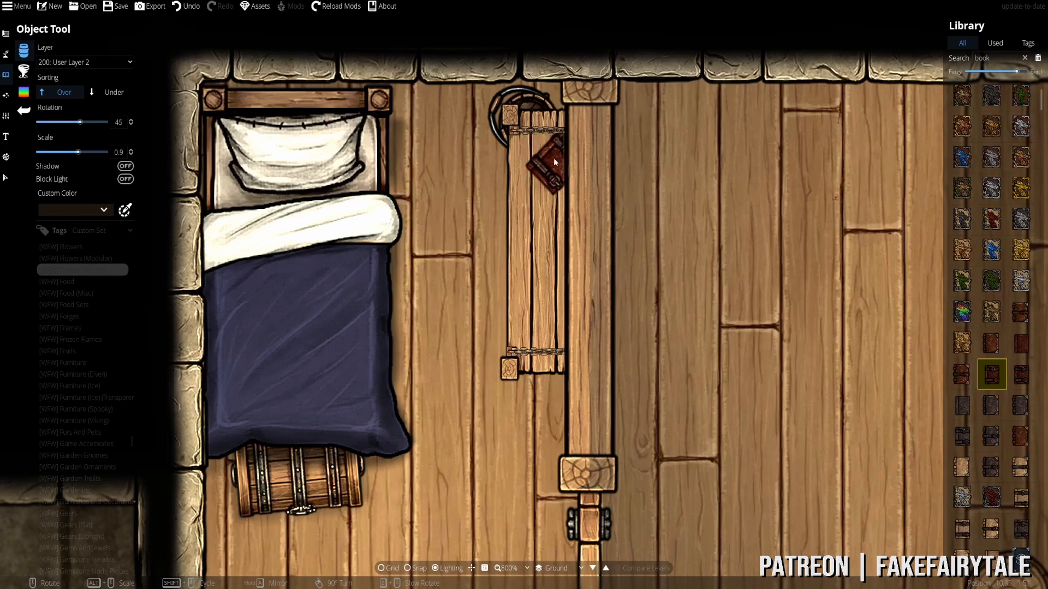
pyautogui.scroll(1, 550, 157)
pyautogui.scroll(3, 543, 157)
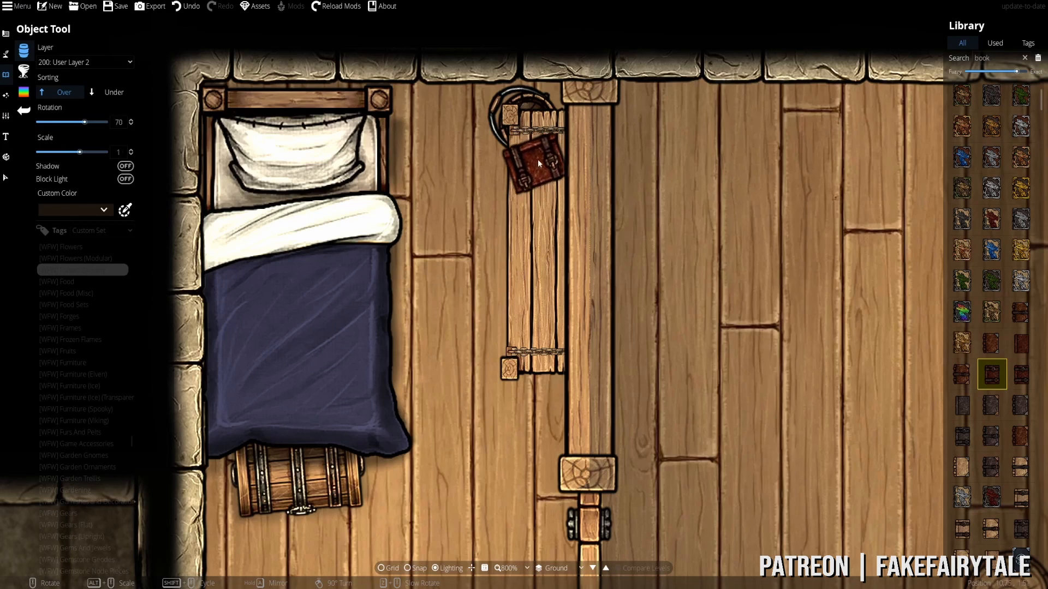
pyautogui.scroll(1, 538, 162)
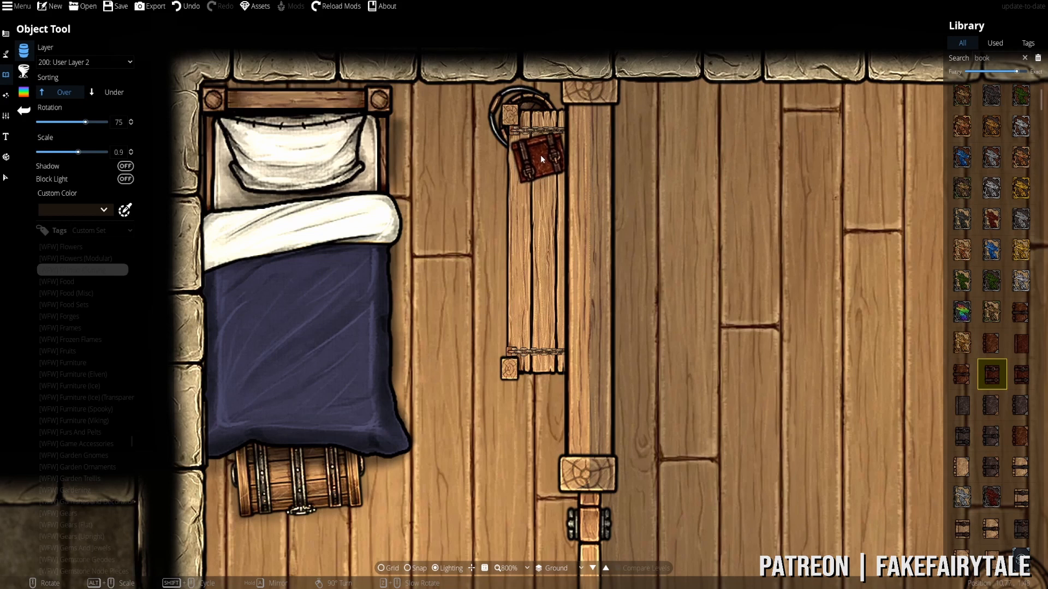
pyautogui.click(539, 155)
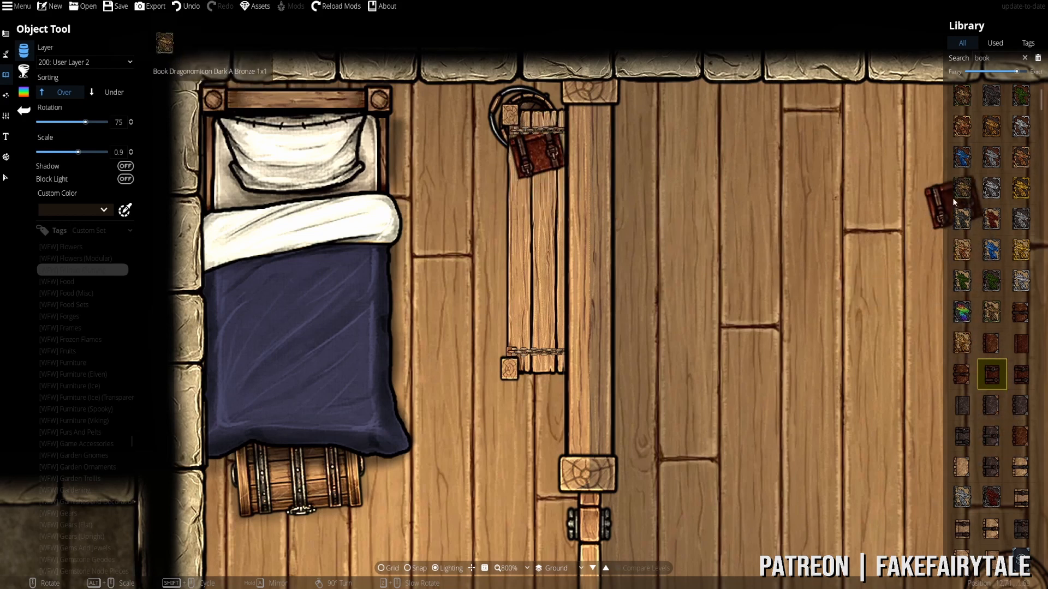
# - Search the library for "dagger", choose a straight black-handled dagger and turn it to 150° over the lower part of the shelf
pyautogui.click(1004, 59)
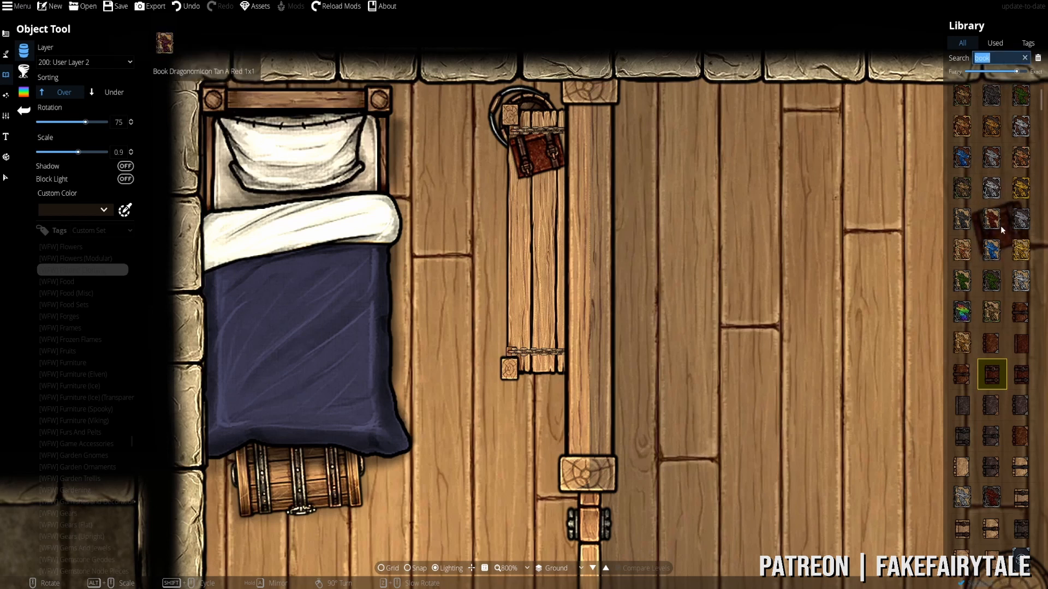
pyautogui.write('dagger')
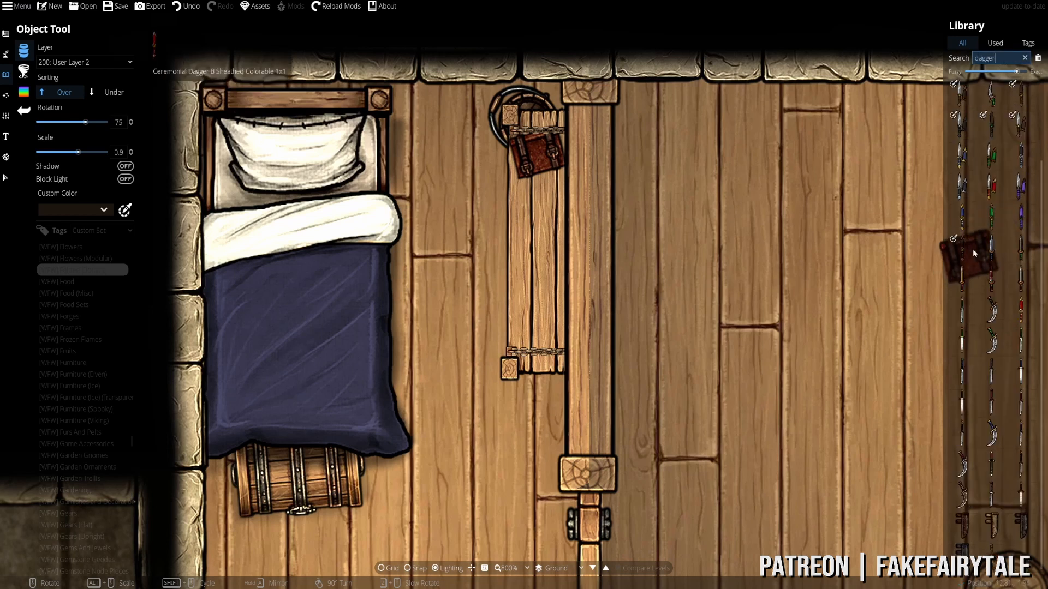
pyautogui.click(992, 124)
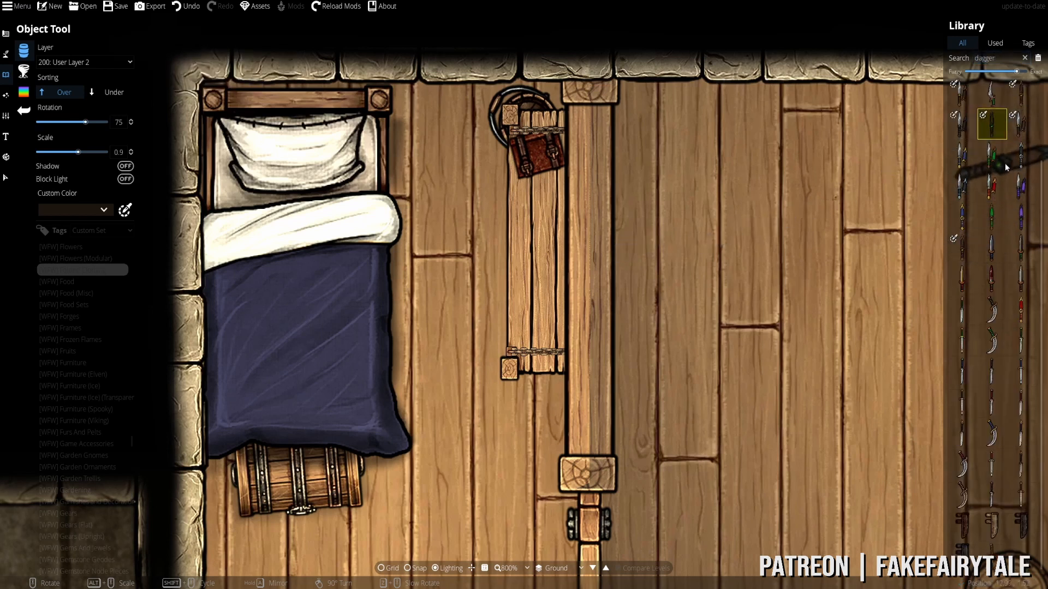
pyautogui.click(993, 464)
pyautogui.click(992, 497)
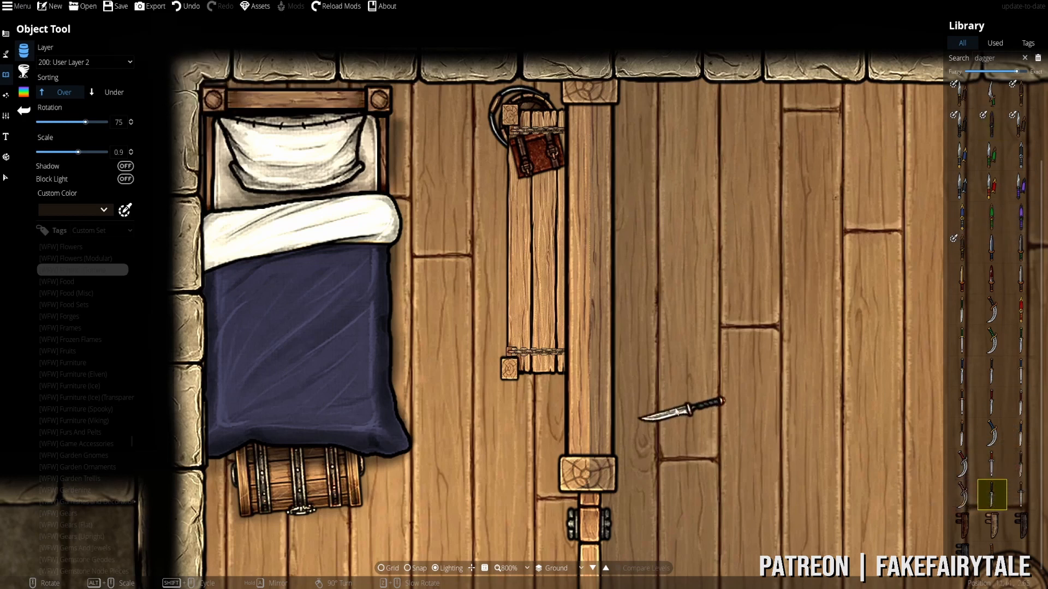
pyautogui.scroll(3, 575, 333)
pyautogui.scroll(2, 576, 333)
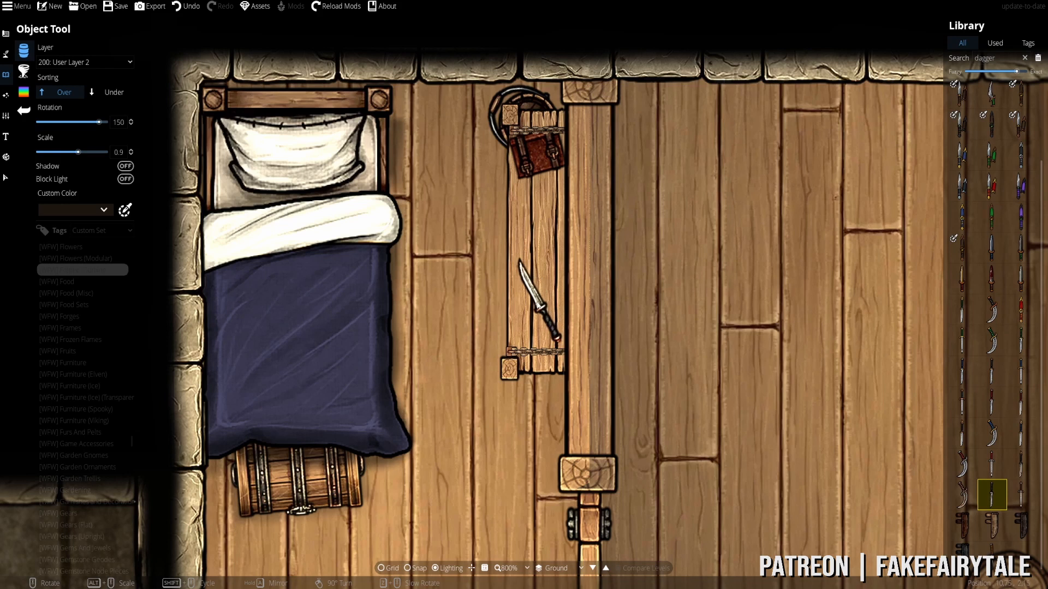
pyautogui.click(967, 493)
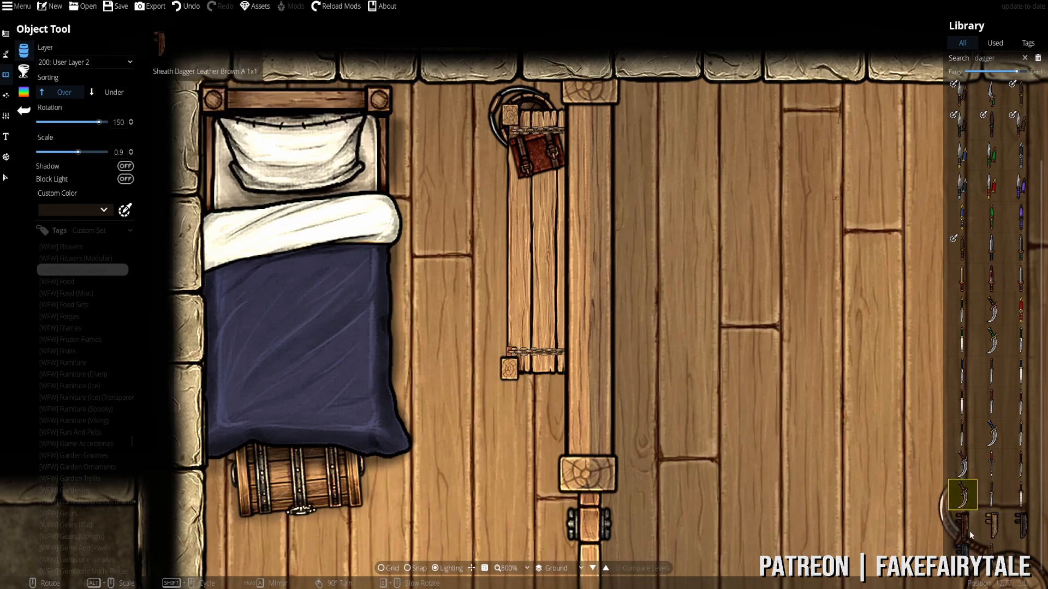
pyautogui.click(993, 551)
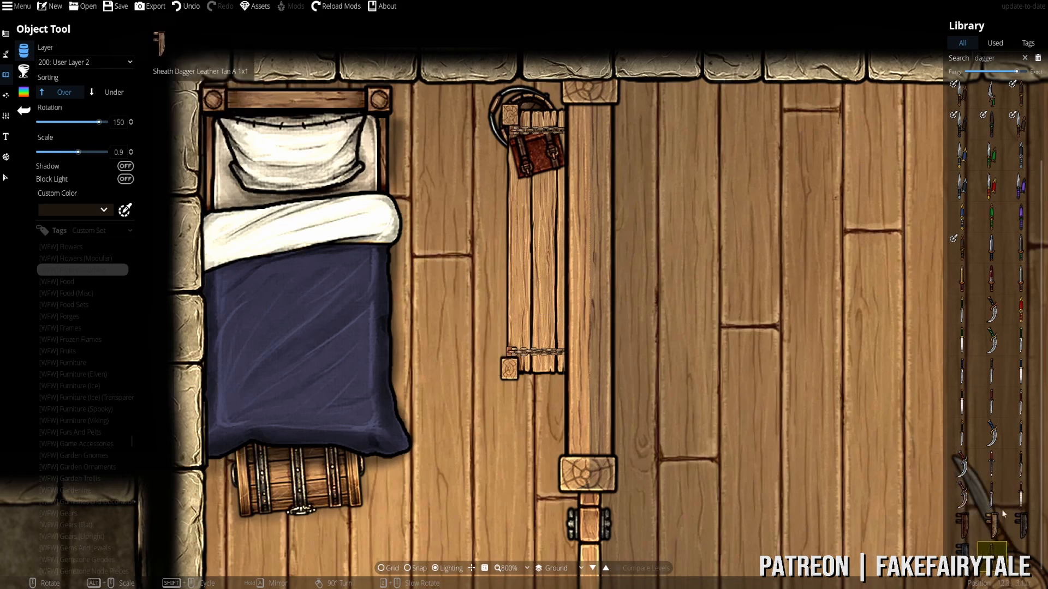
pyautogui.click(1011, 494)
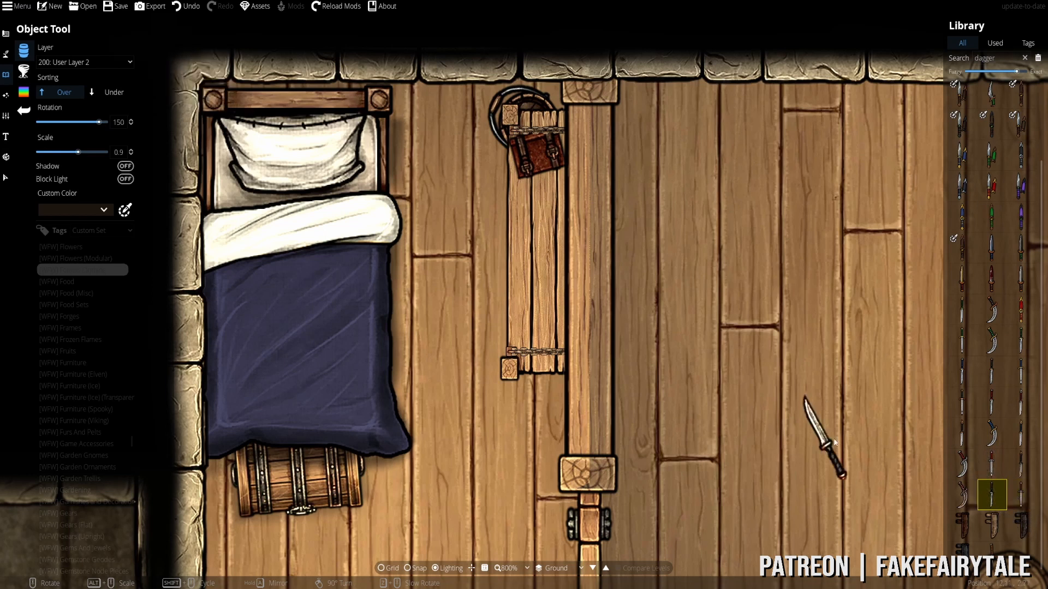
pyautogui.click(1013, 465)
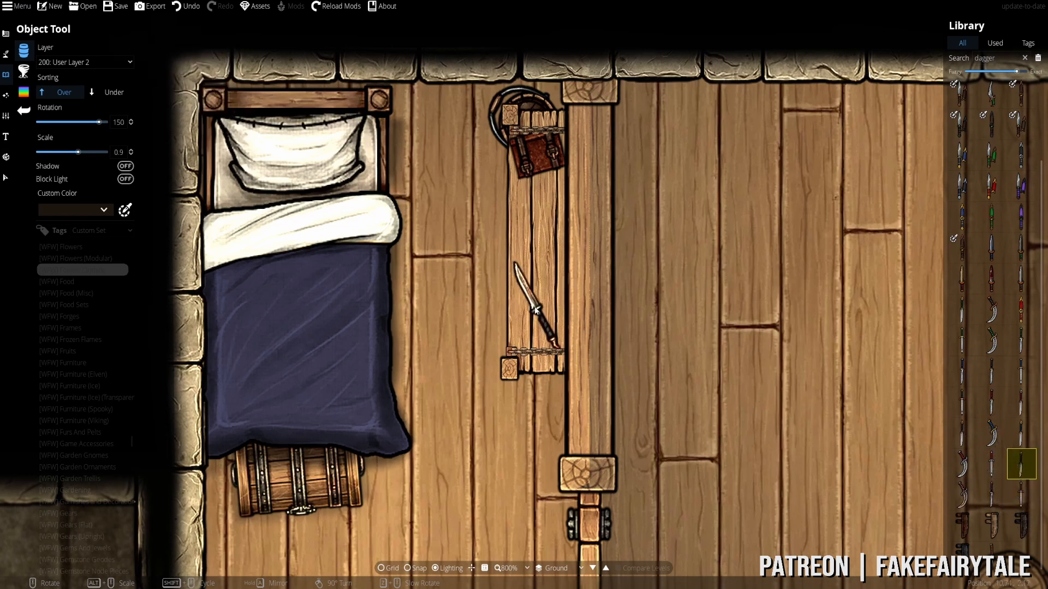
pyautogui.scroll(3, 538, 326)
pyautogui.scroll(-2, 539, 330)
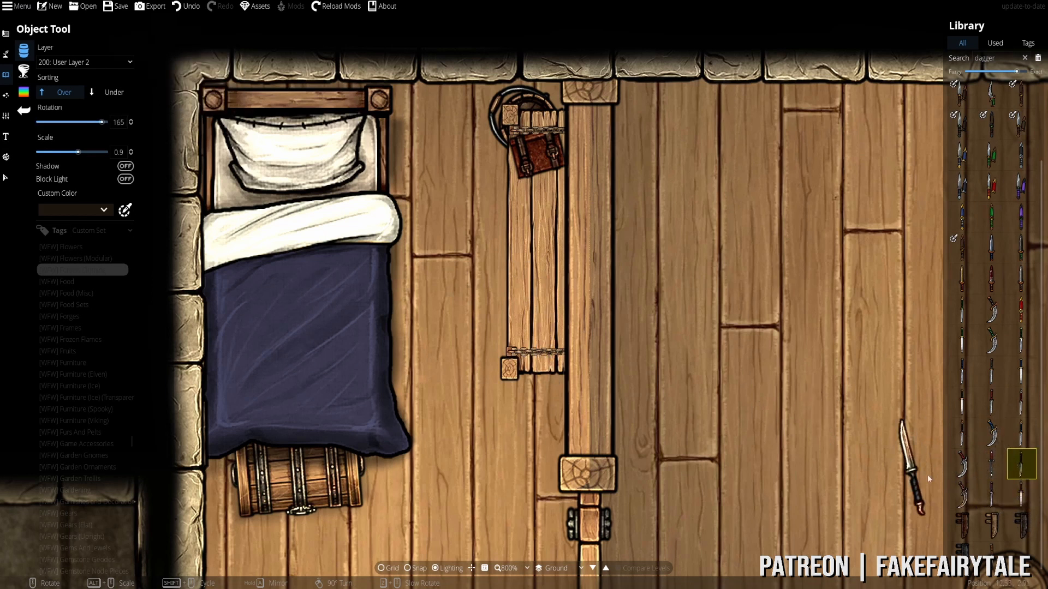
# - Place the black-handled dagger at the shelf's lower end at 150° and cover its blade with a dark leather sheath at 145°, both at 0.9 scale
pyautogui.click(993, 493)
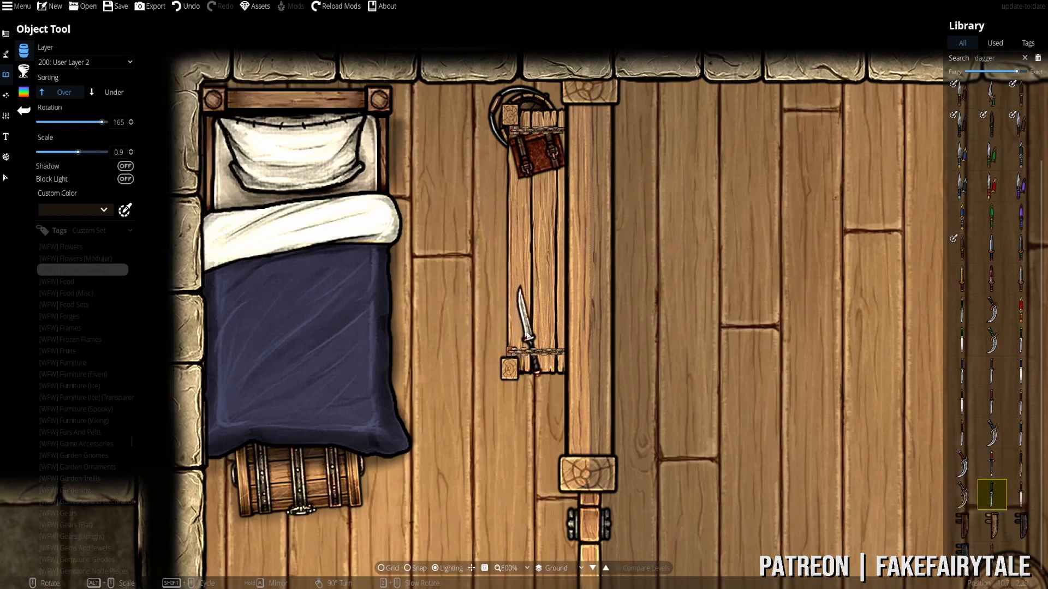
pyautogui.scroll(-1, 531, 332)
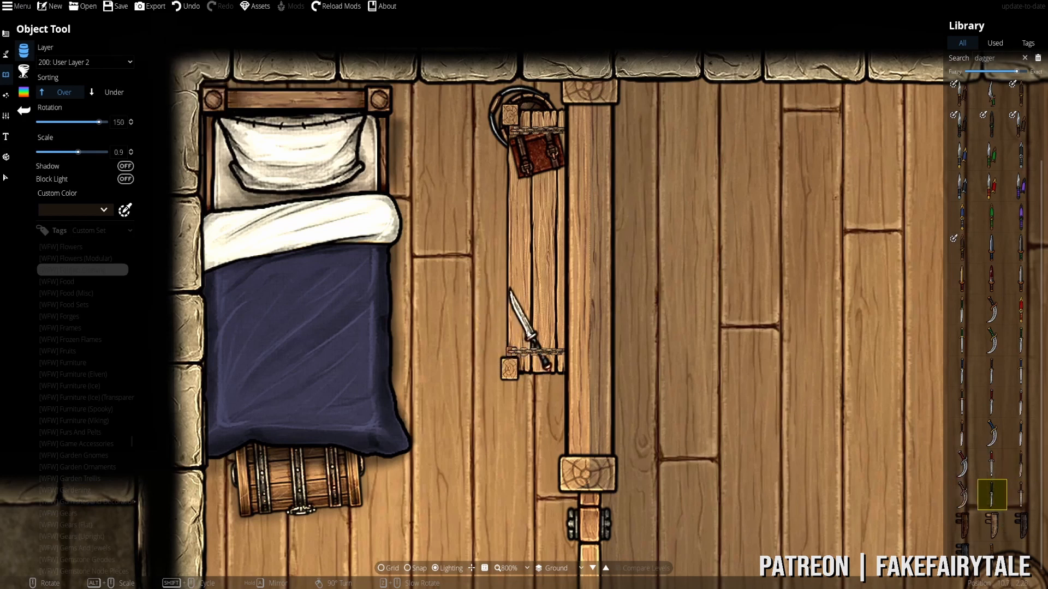
pyautogui.click(1021, 526)
pyautogui.scroll(1, 540, 313)
pyautogui.scroll(-1, 538, 310)
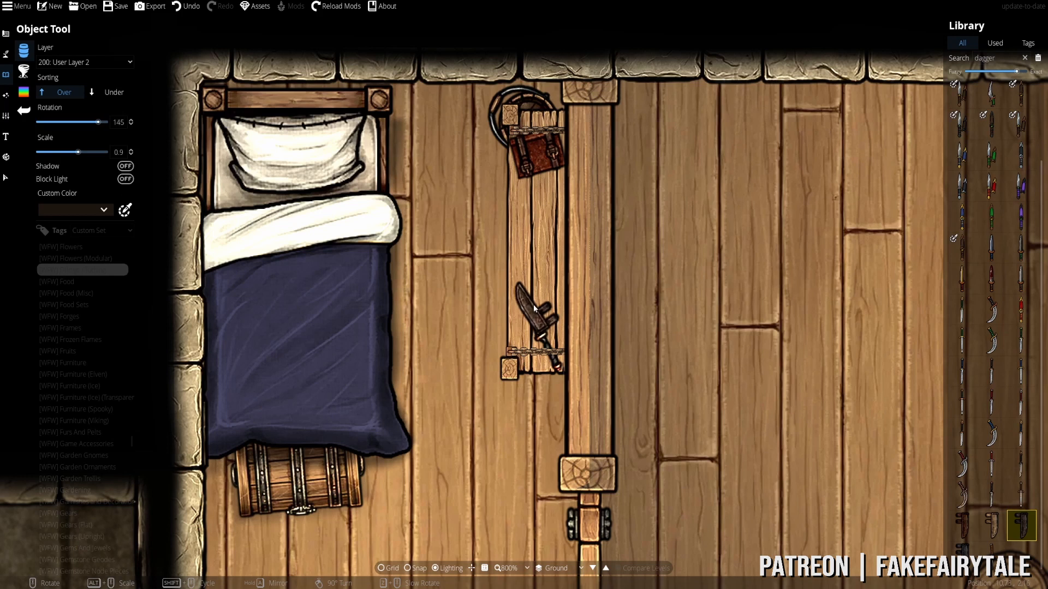
pyautogui.click(532, 305)
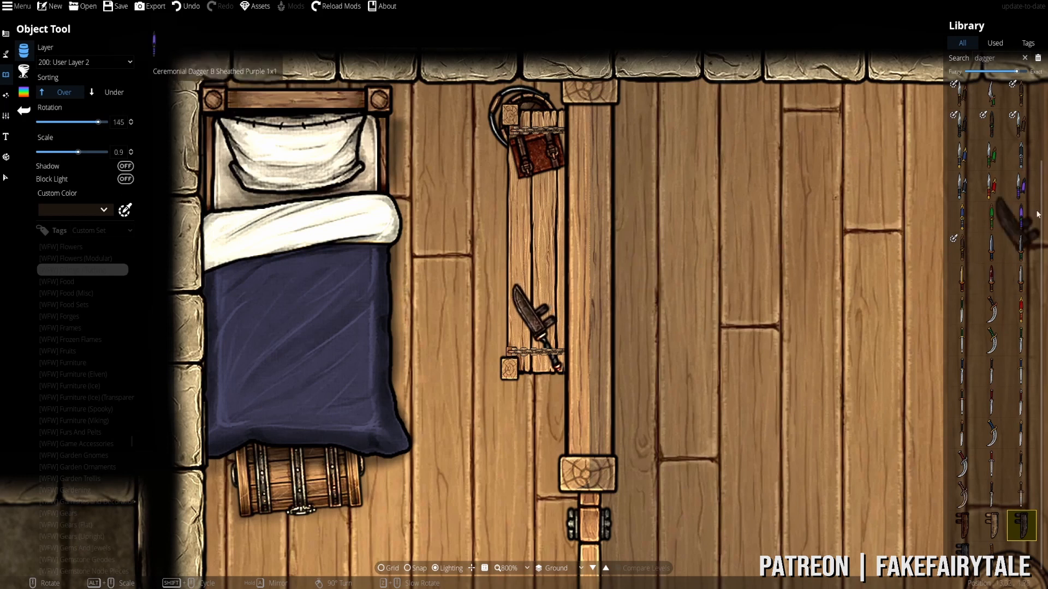
# - Find "purse" in the library and place Purse Tan A beside the sheathed dagger at 130° rotation and 0.9 scale
pyautogui.scroll(-1, 490, 232)
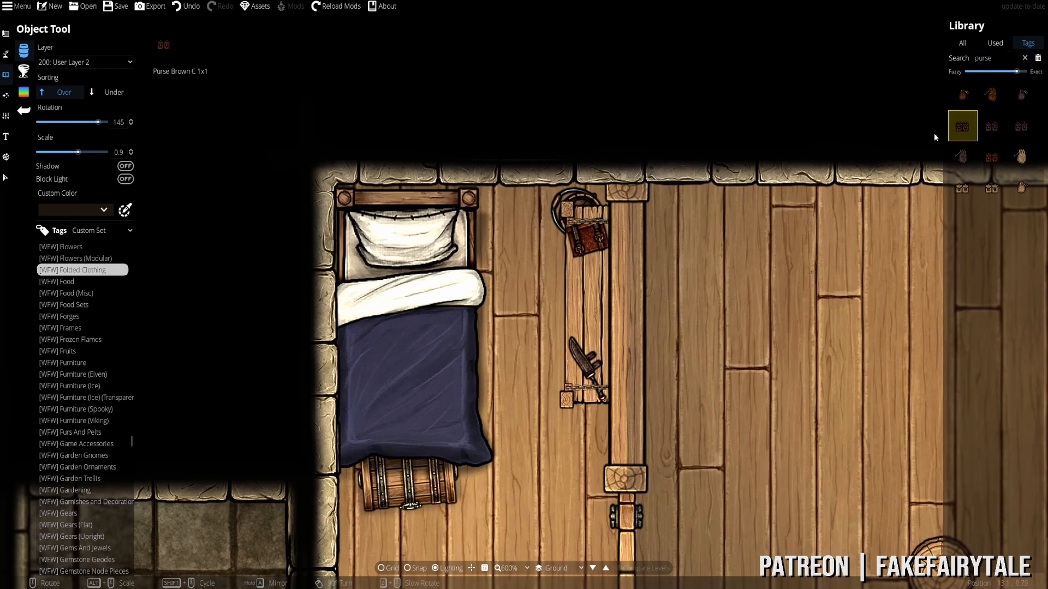
pyautogui.scroll(-3, 594, 292)
pyautogui.click(992, 96)
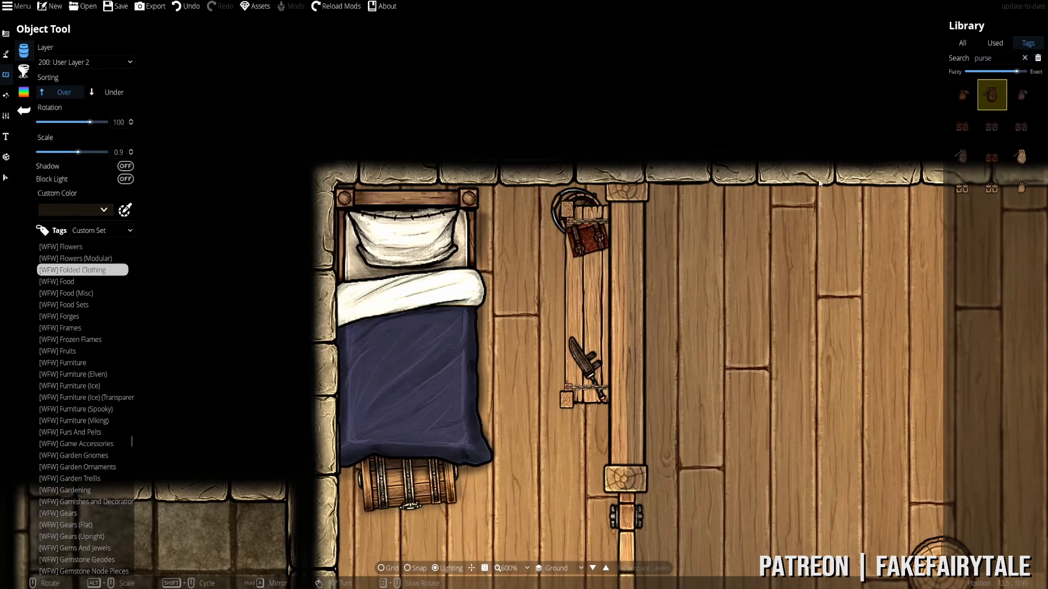
pyautogui.click(1018, 158)
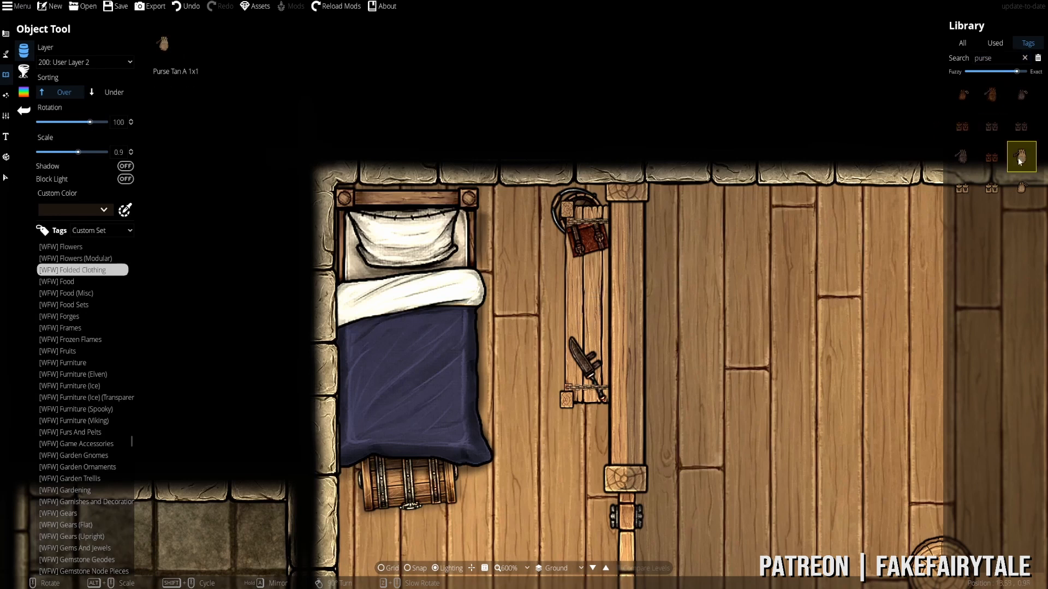
pyautogui.scroll(1, 592, 333)
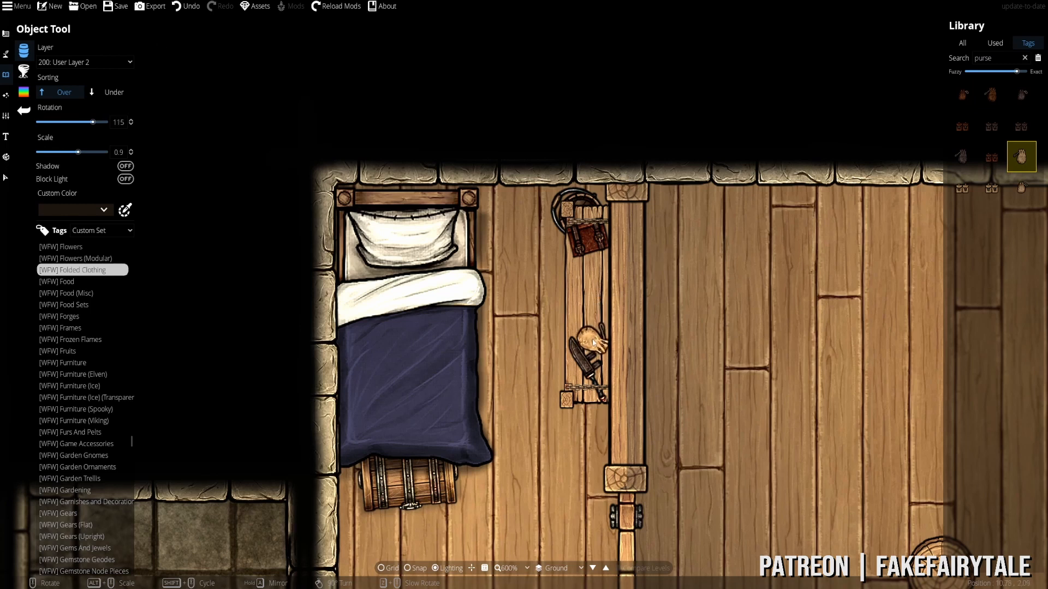
pyautogui.scroll(1, 593, 342)
# - Search the library for "coins" and choose a small pile of mixed gold and silver coins
pyautogui.moveTo(999, 59); pyautogui.dragTo(745, 109)
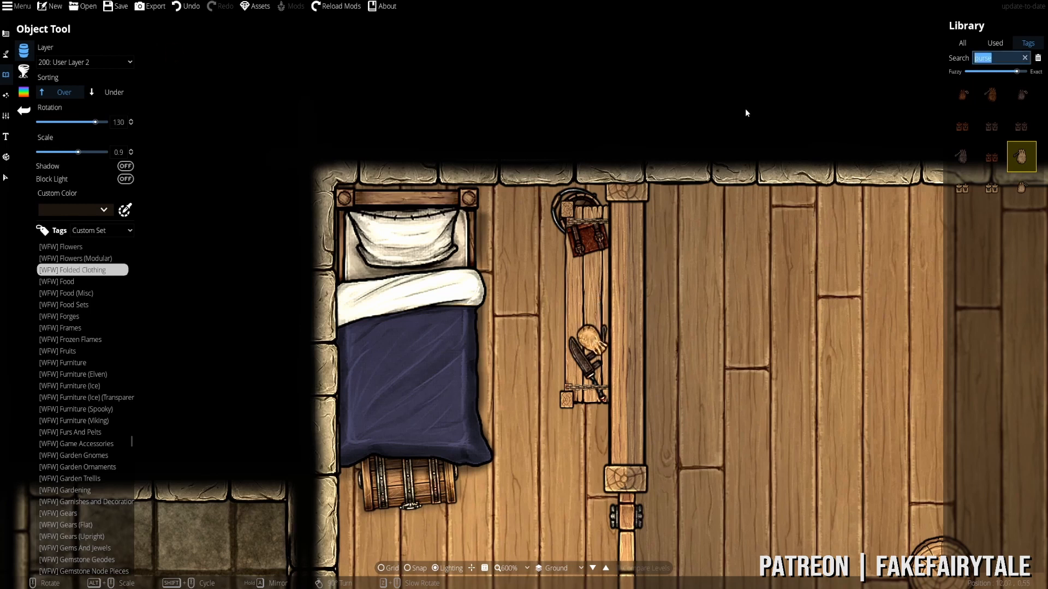
pyautogui.write('coins')
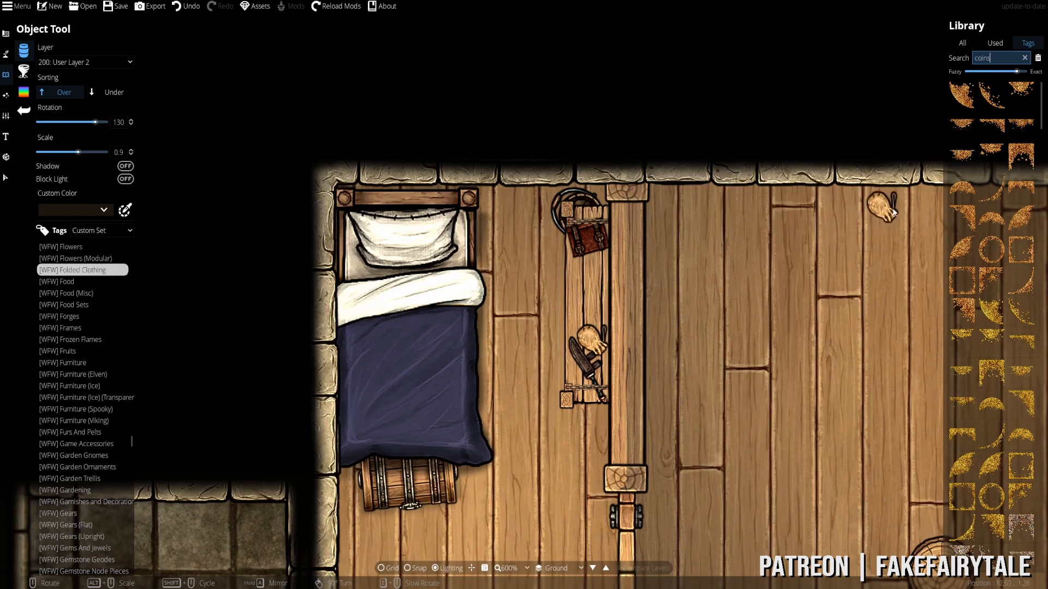
pyautogui.scroll(-10, 1017, 323)
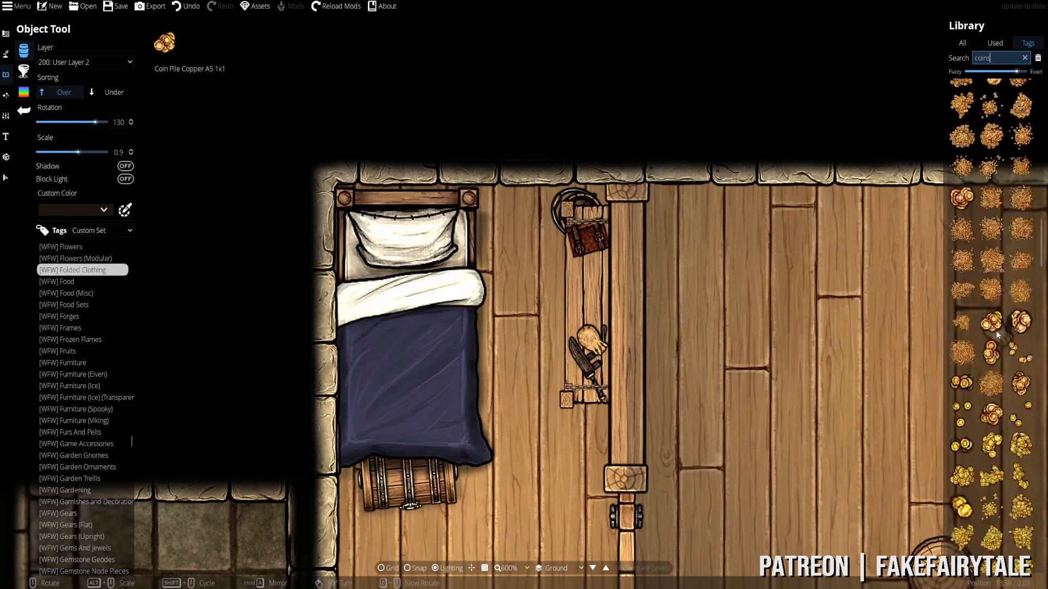
pyautogui.scroll(-10, 994, 332)
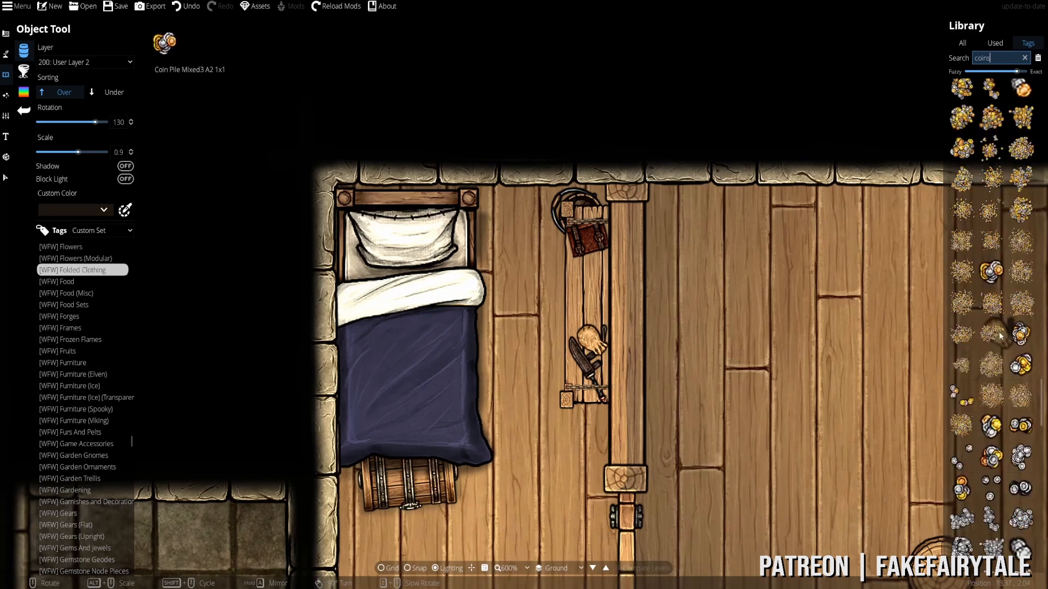
pyautogui.click(962, 119)
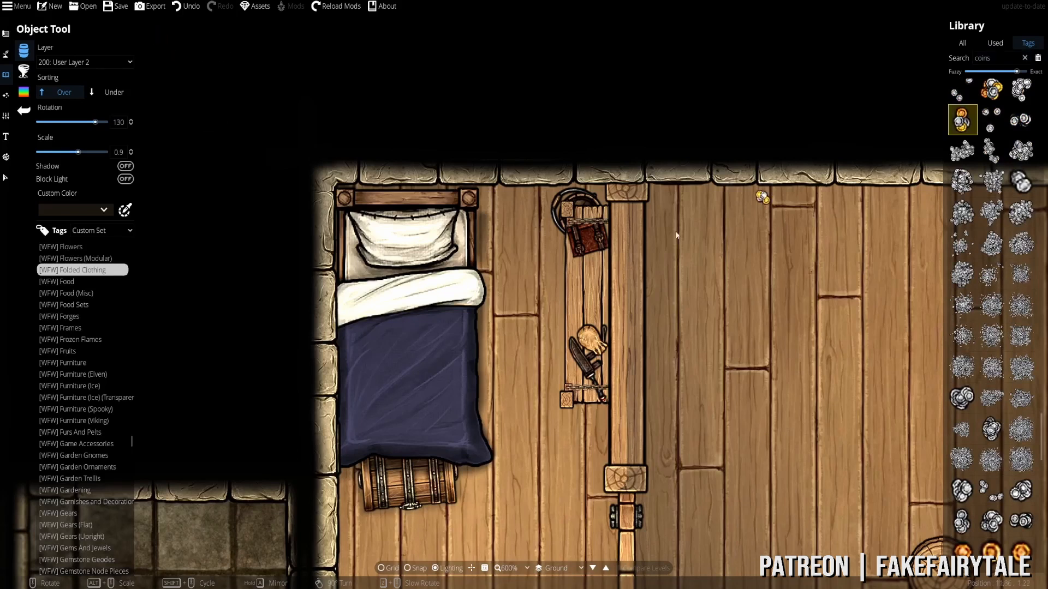
# - Compare the coin assets and place a small scatter of silver coins beside the purse on the shelf at 0.9 scale
pyautogui.scroll(-10, 996, 299)
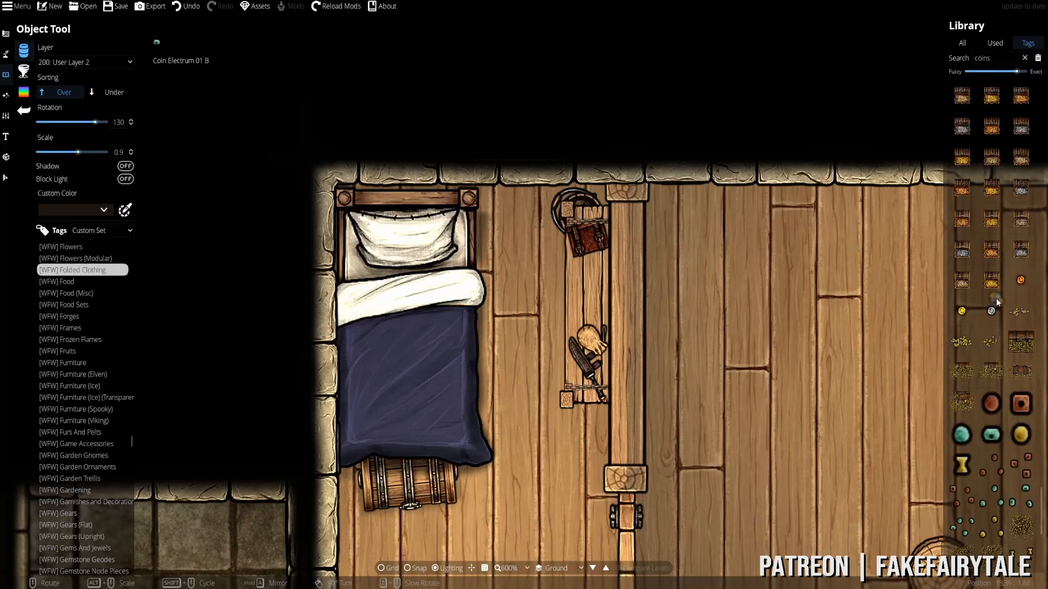
pyautogui.scroll(10, 1010, 355)
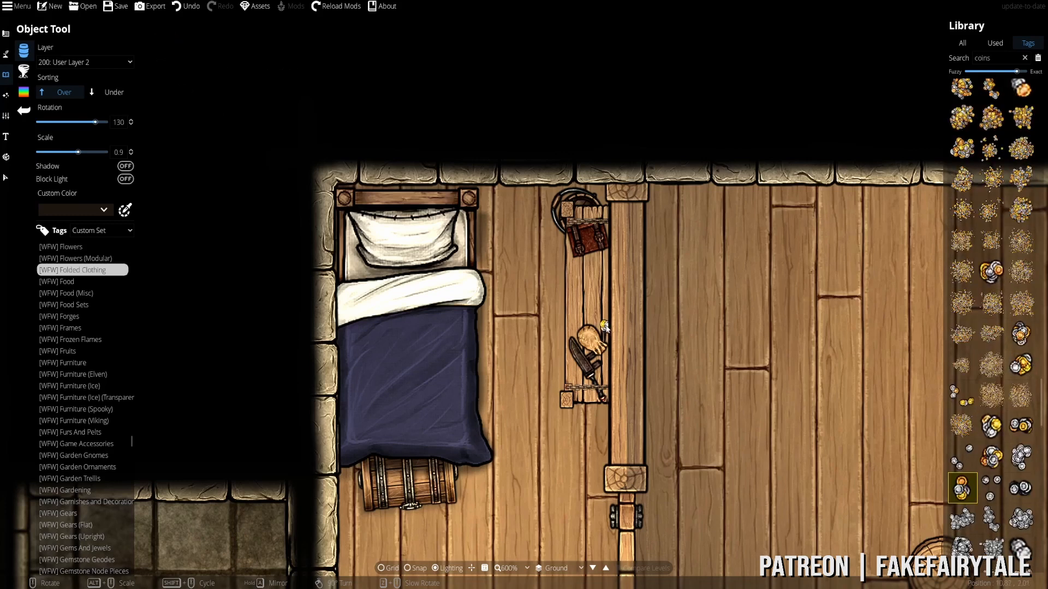
pyautogui.scroll(4, 1001, 203)
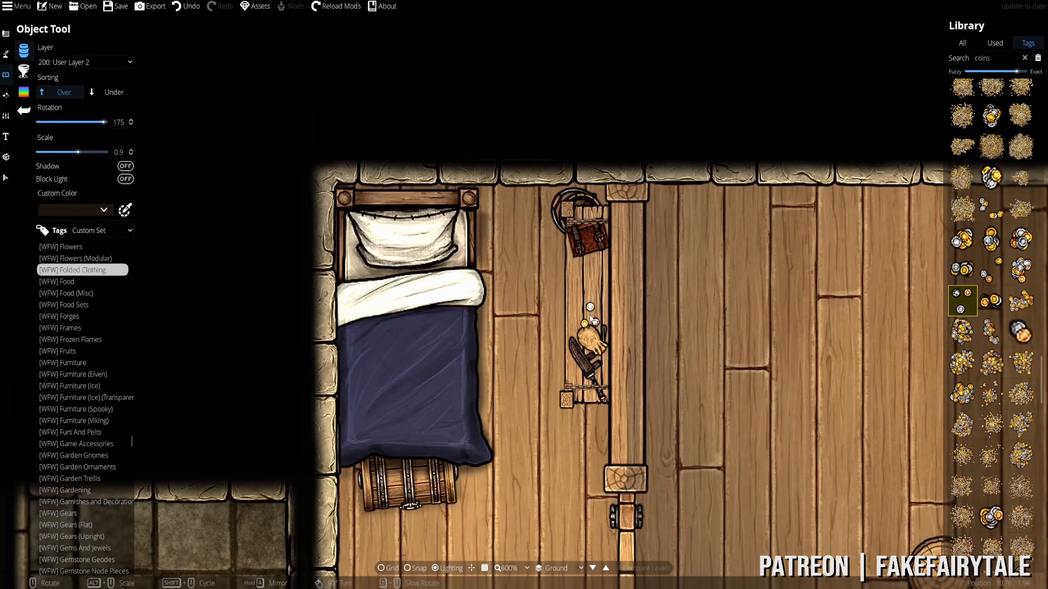
pyautogui.scroll(-5, 998, 218)
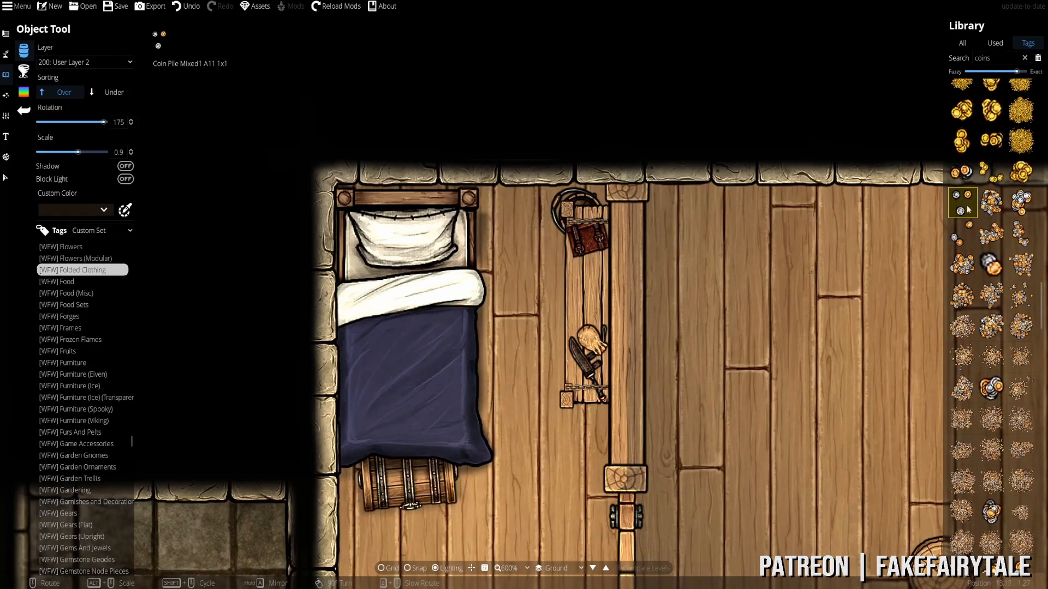
pyautogui.scroll(-6, 982, 213)
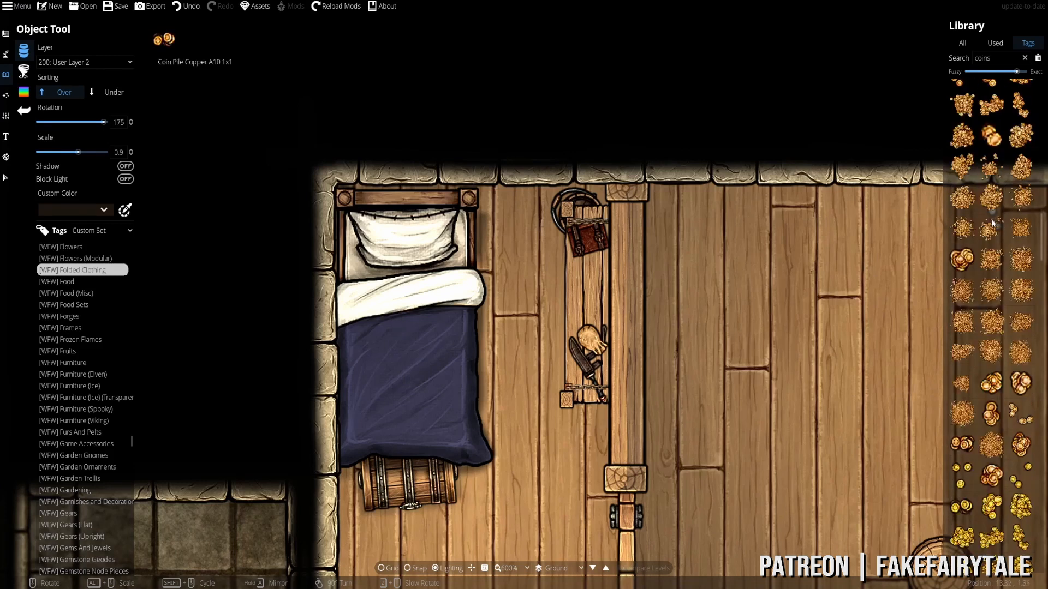
pyautogui.scroll(-8, 993, 220)
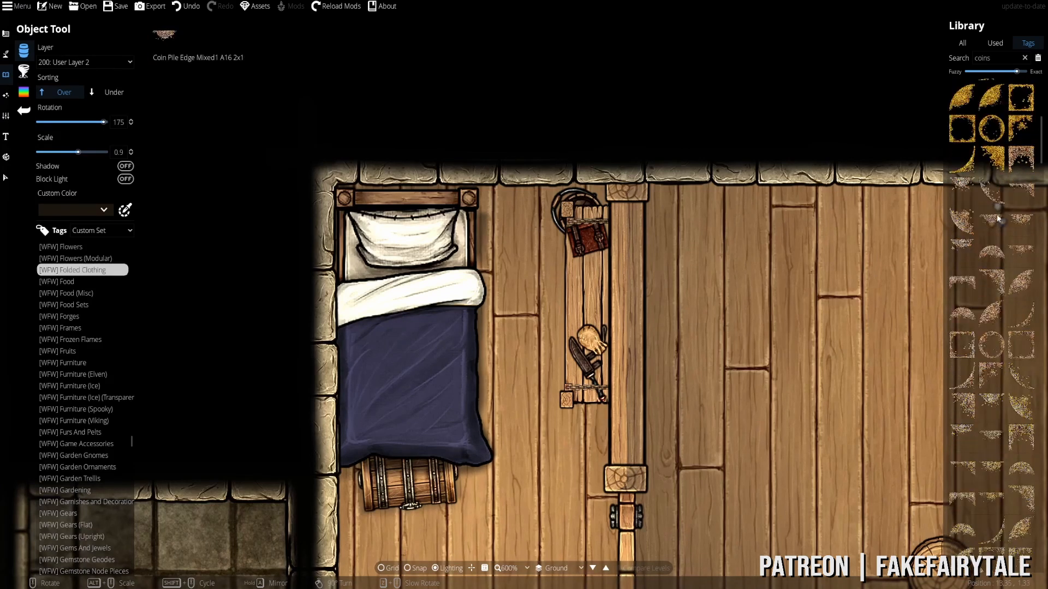
pyautogui.scroll(-10, 998, 219)
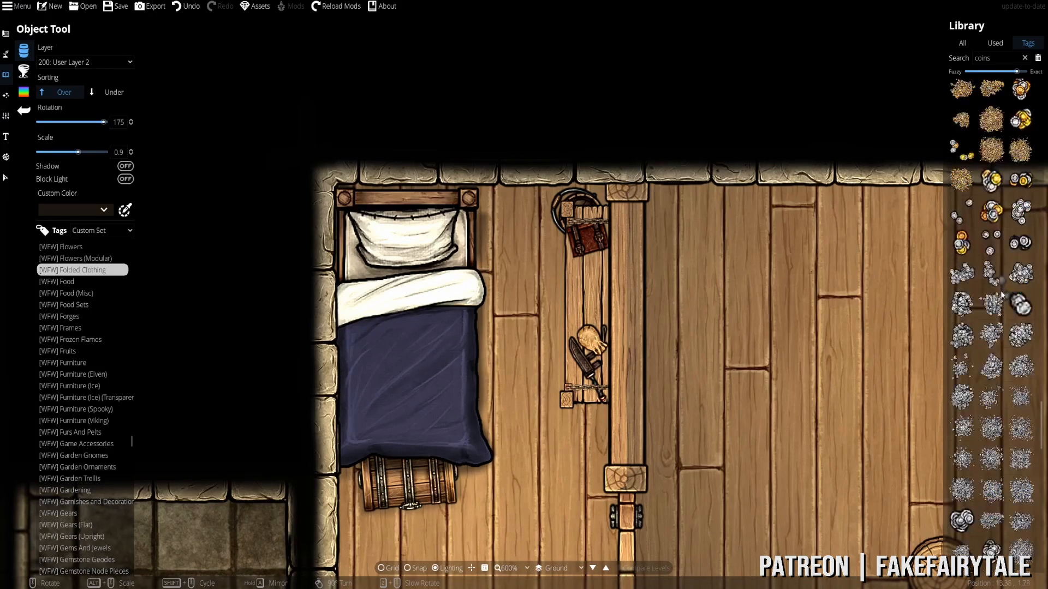
pyautogui.scroll(-6, 999, 273)
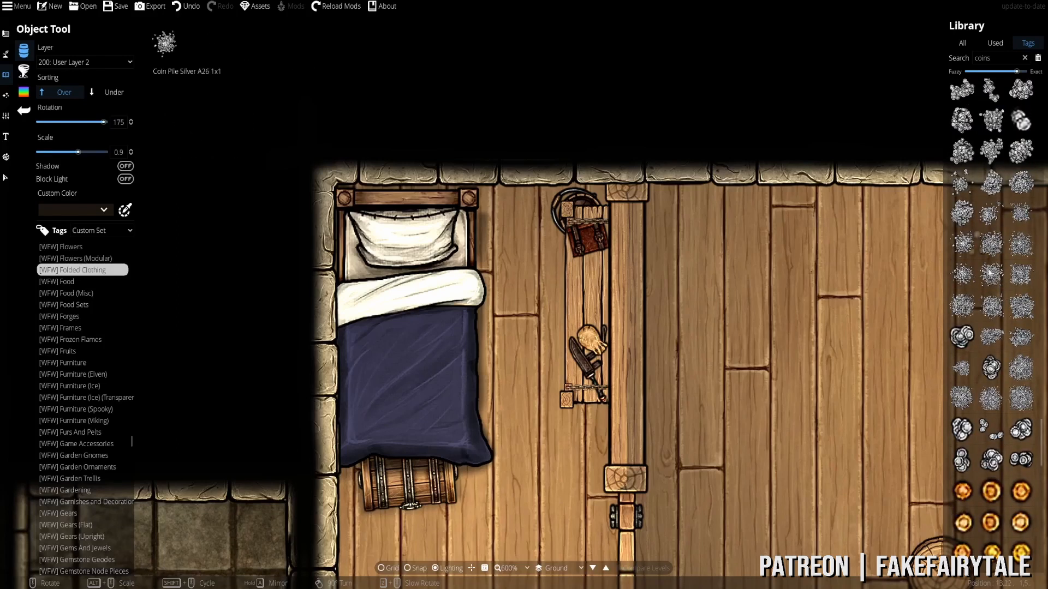
pyautogui.click(1000, 426)
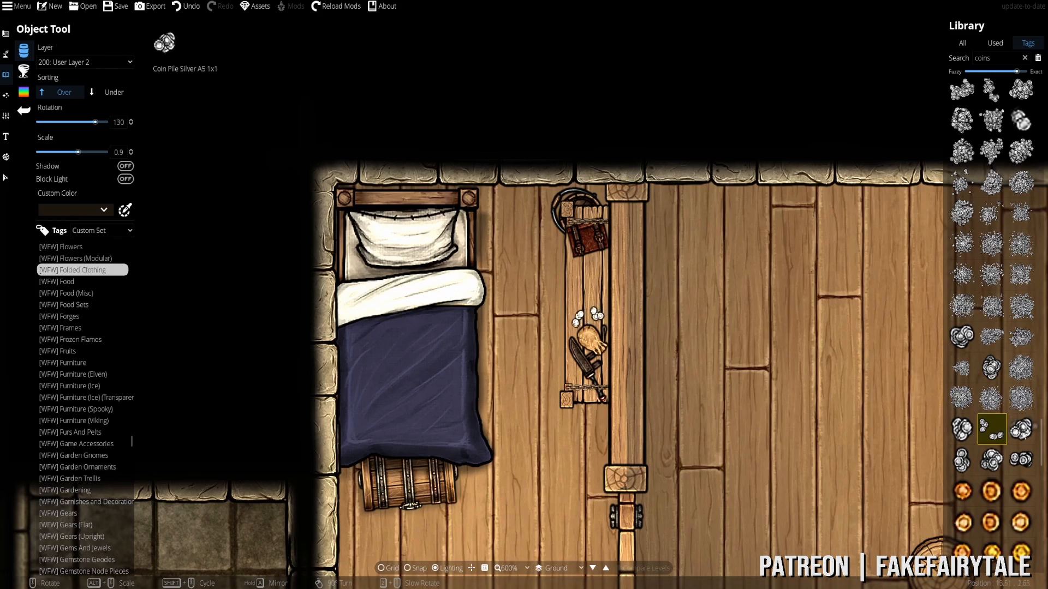
pyautogui.scroll(-5, 565, 322)
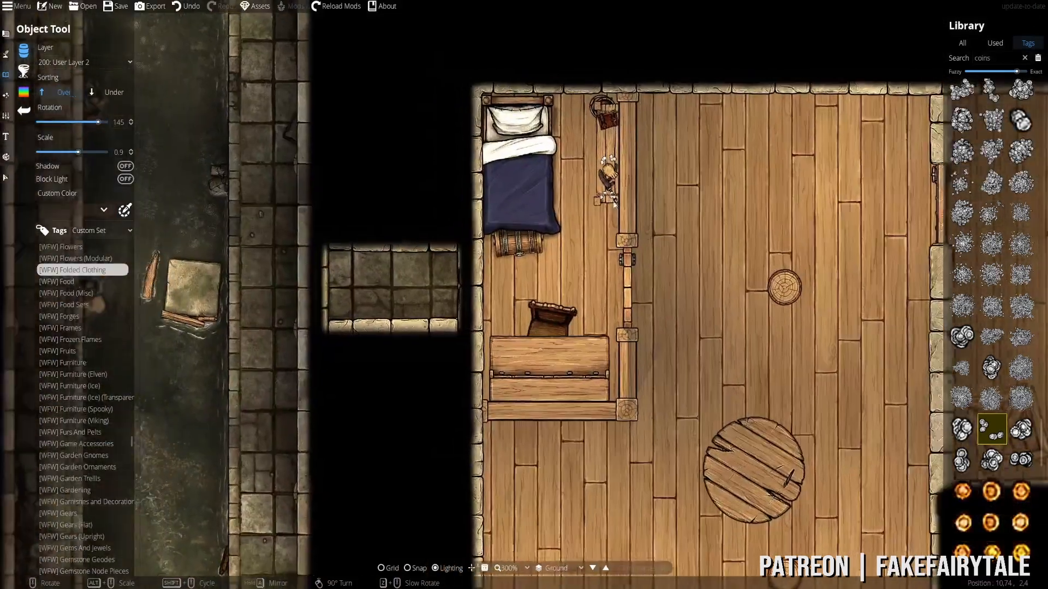
# - Search the library for "rug" and choose a rectangular colorable rug with a plain single-line border
pyautogui.moveTo(615, 204); pyautogui.dragTo(634, 225)
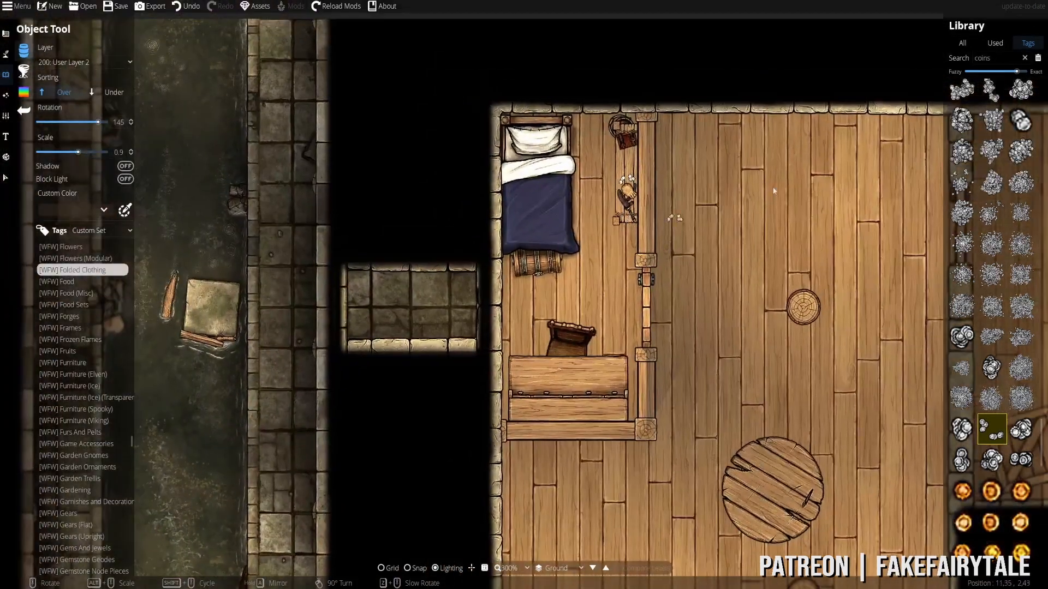
pyautogui.write('rug')
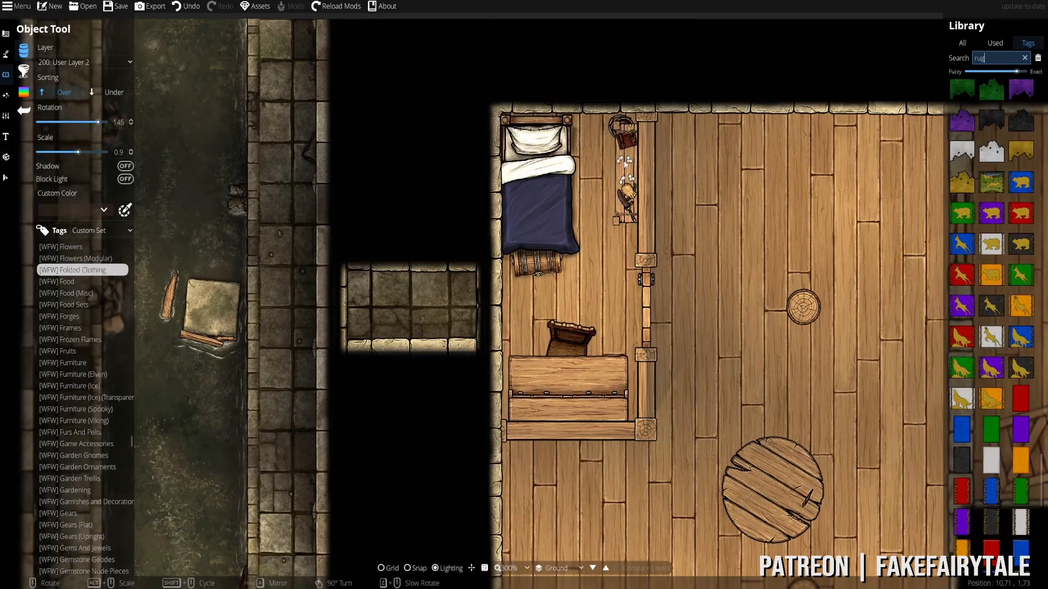
pyautogui.scroll(-5, 1010, 216)
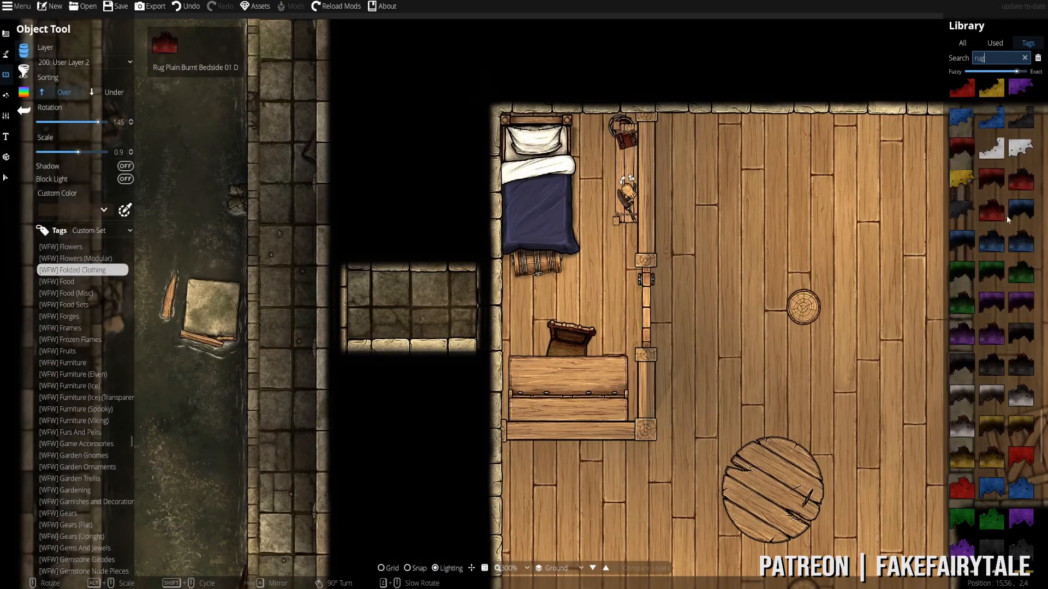
pyautogui.moveTo(1043, 382); pyautogui.dragTo(1041, 176)
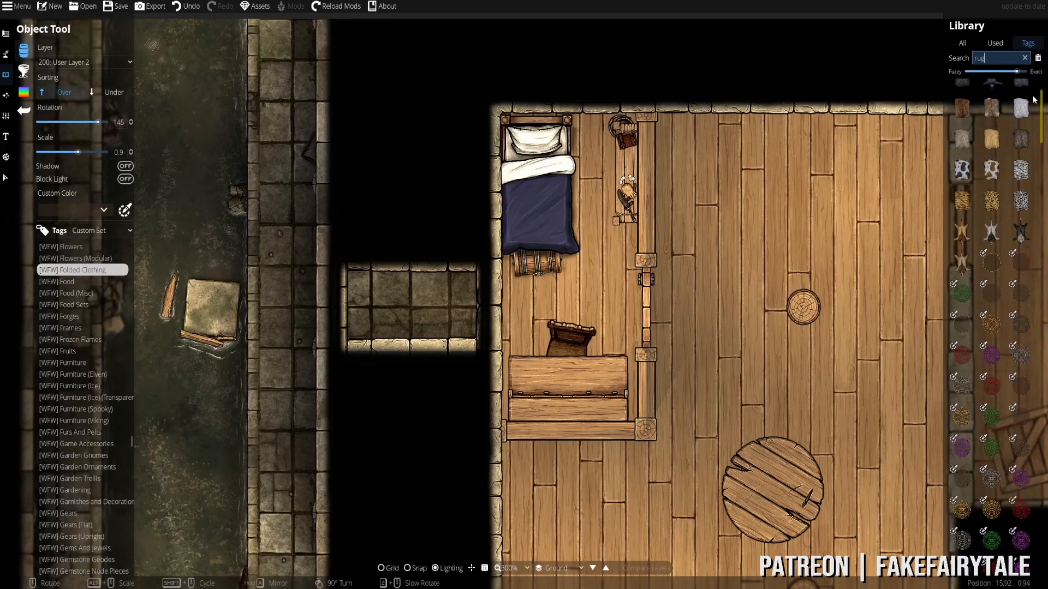
pyautogui.click(1020, 262)
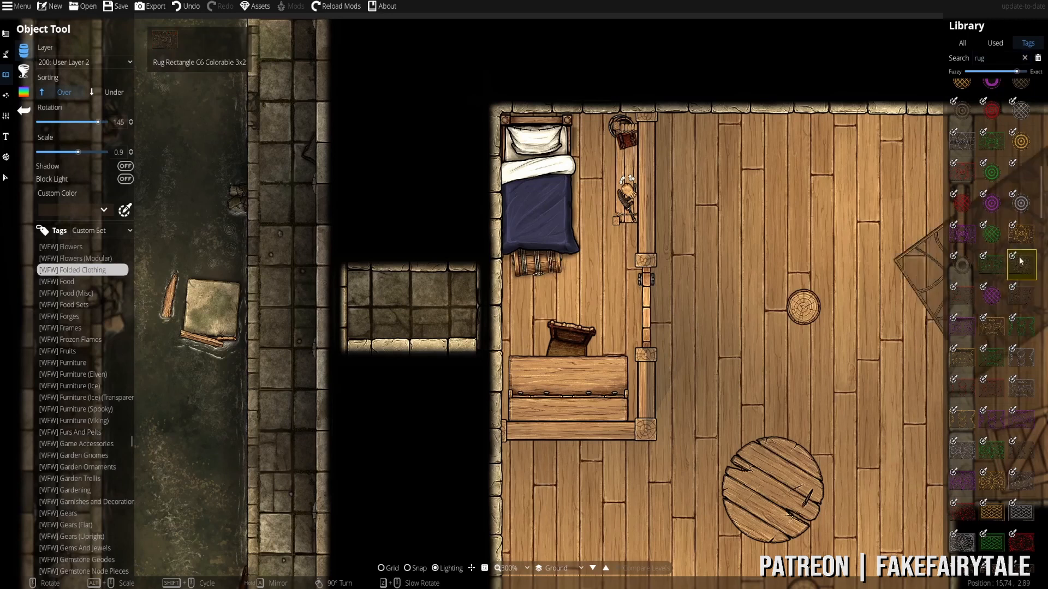
pyautogui.scroll(-9, 565, 248)
pyautogui.scroll(-5, 991, 361)
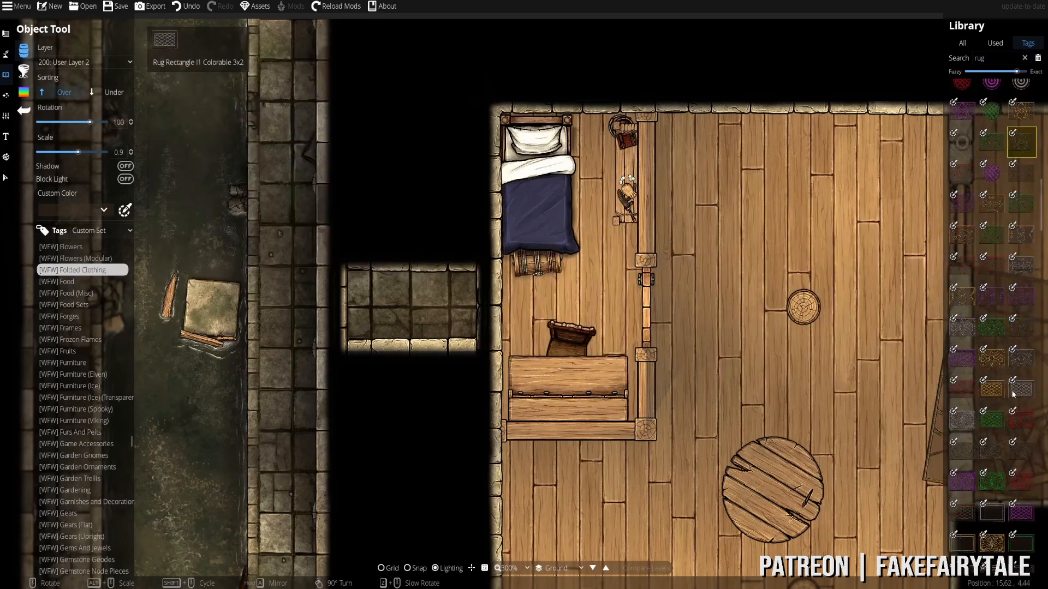
pyautogui.click(995, 393)
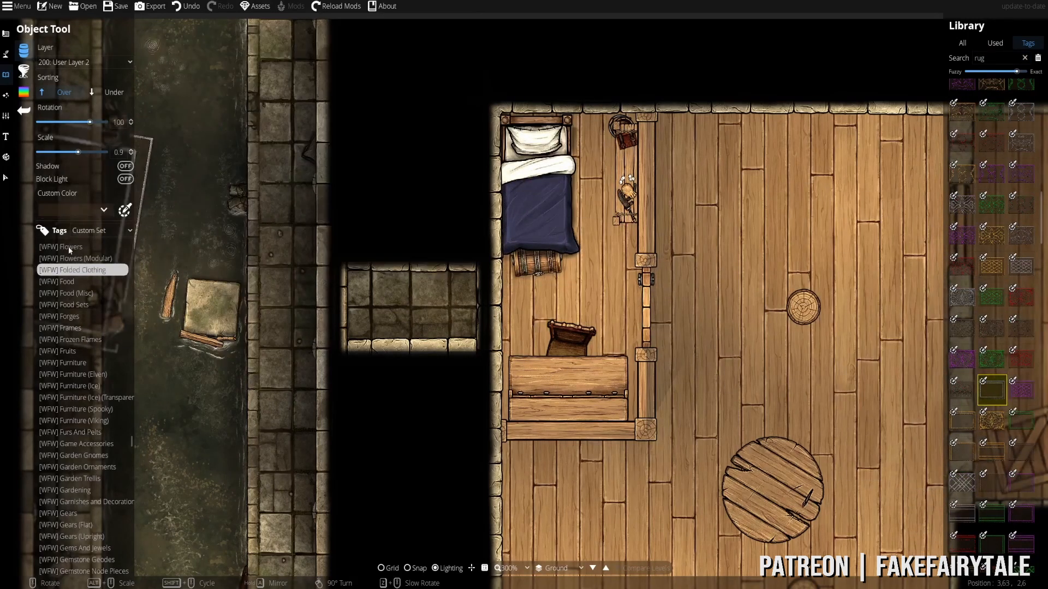
# - Set the rug's custom color to a semi-opaque dark slate blue, hex e3414c57
pyautogui.click(74, 213)
pyautogui.click(75, 273)
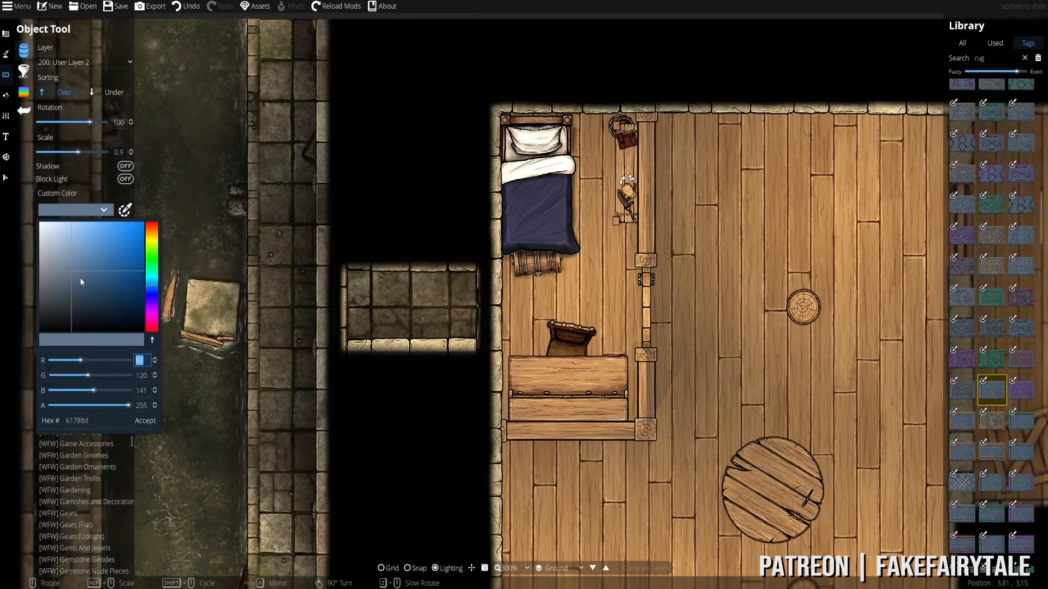
pyautogui.moveTo(67, 283); pyautogui.dragTo(70, 293)
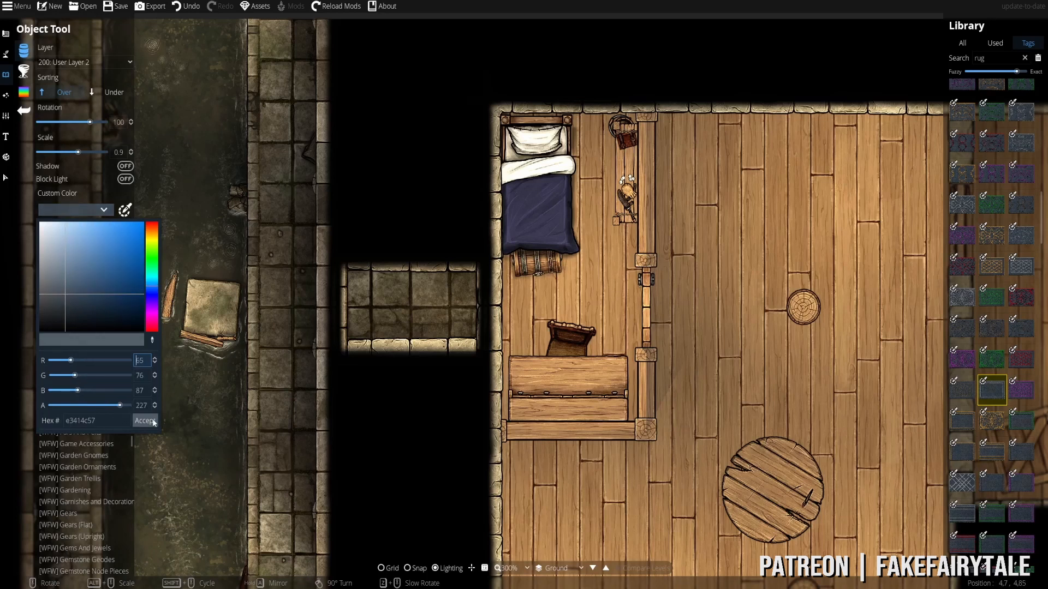
pyautogui.click(144, 420)
# - Assign the rug to 100: User Layer 1 with Under sorting and turn it to 95° beneath the bed and shelf
pyautogui.scroll(-3, 582, 251)
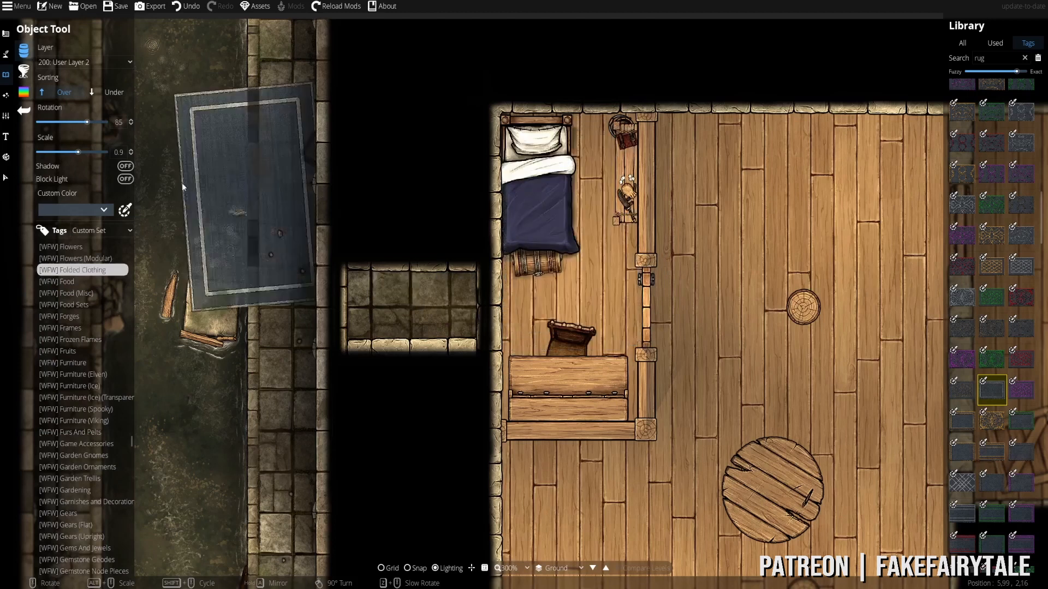
pyautogui.click(85, 62)
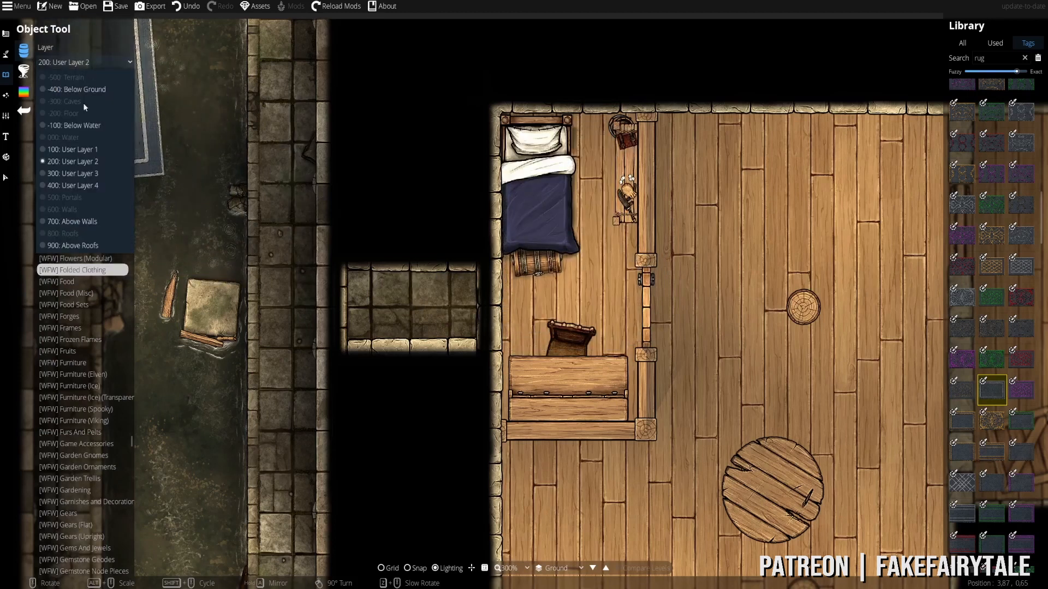
pyautogui.click(73, 149)
pyautogui.scroll(1, 562, 206)
pyautogui.scroll(1, 567, 214)
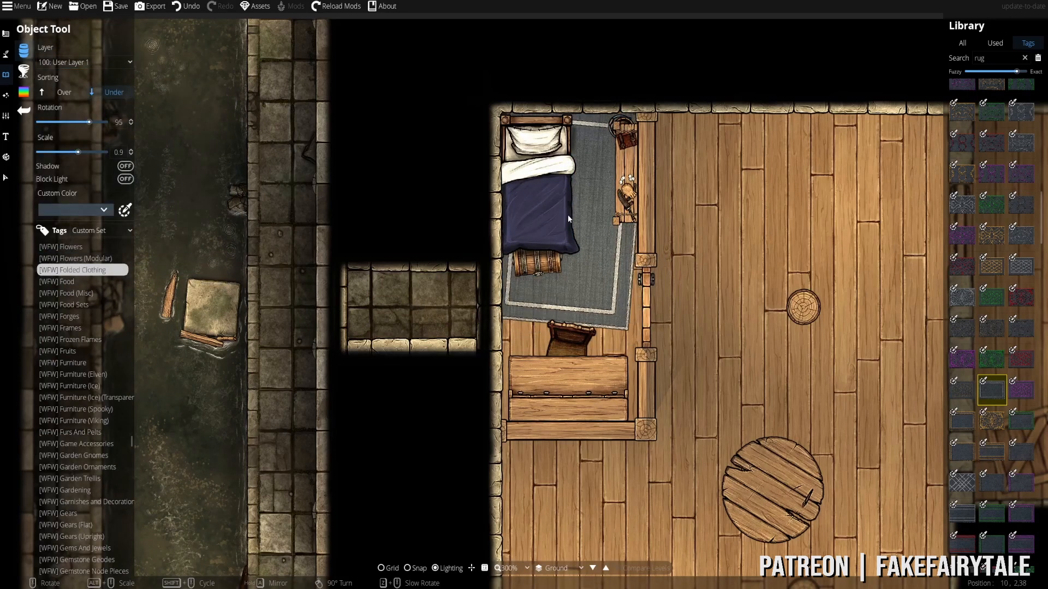
# - Darken the rug's custom color to a deep slate, hex e32e353c, and give it a slightly bluer tint
pyautogui.click(74, 210)
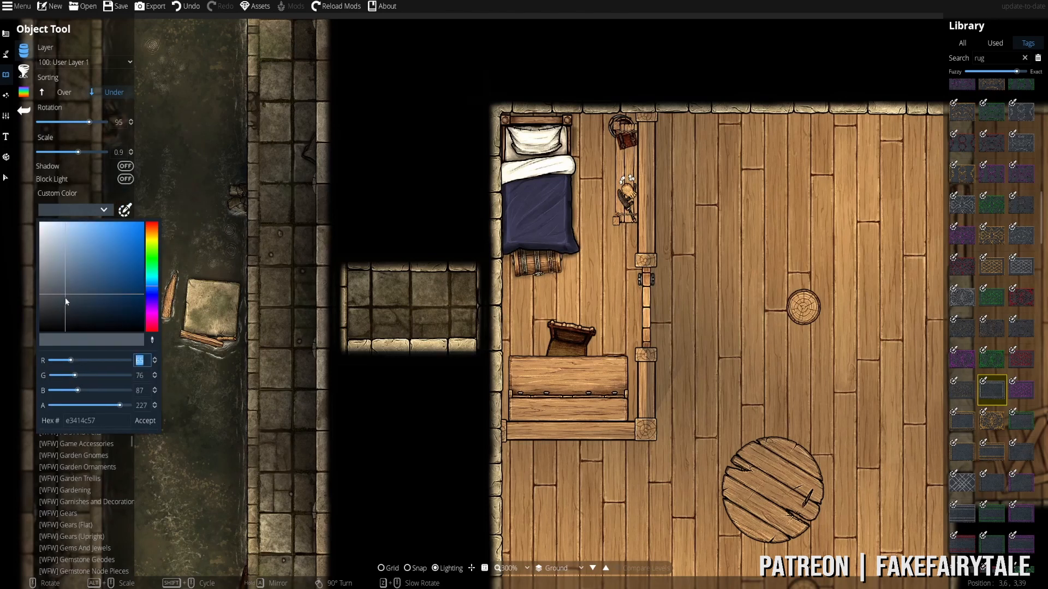
pyautogui.click(63, 304)
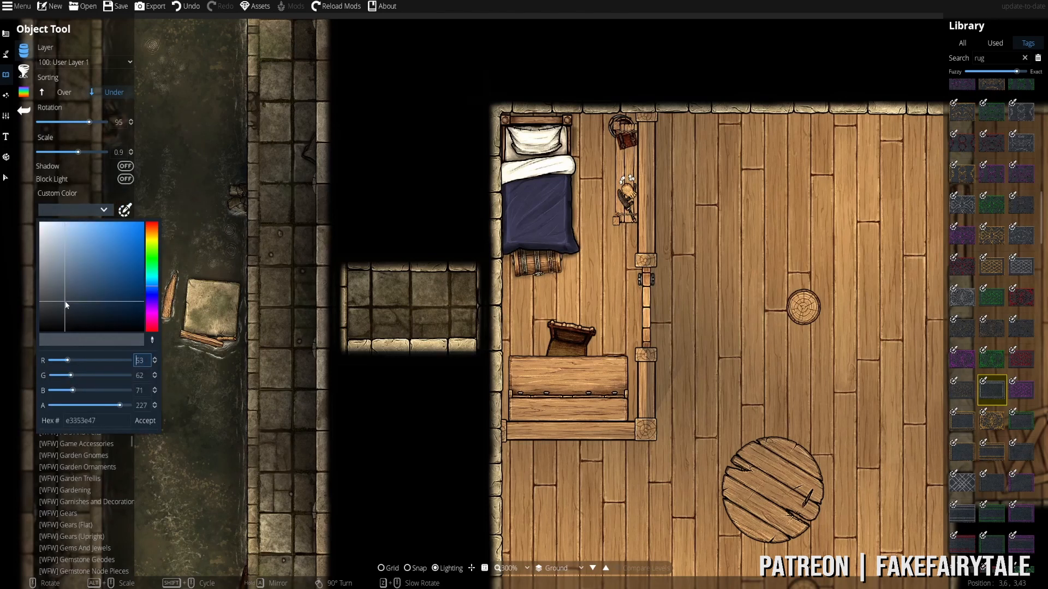
pyautogui.click(201, 409)
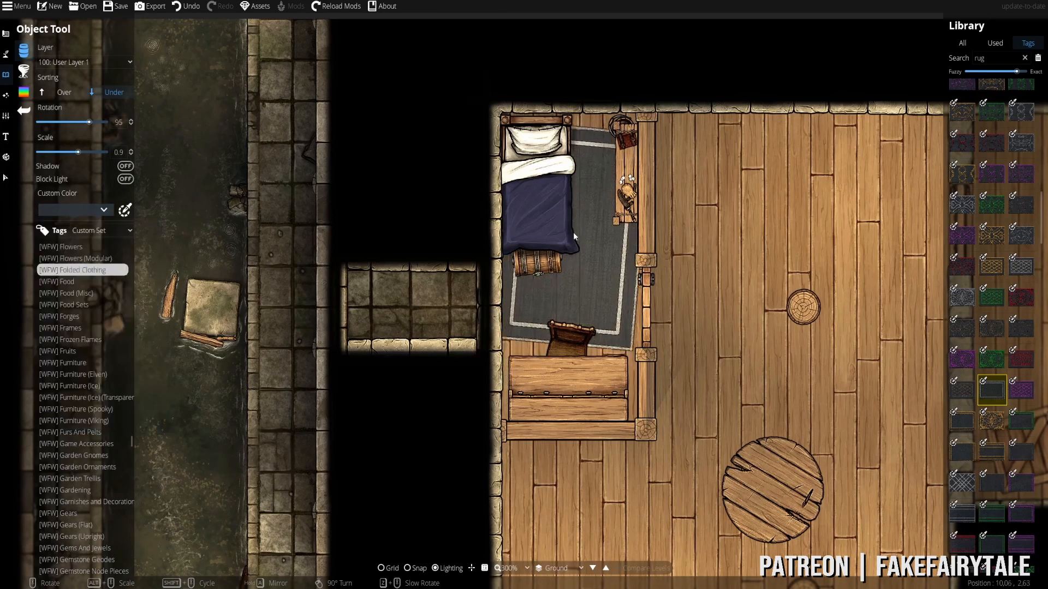
pyautogui.click(127, 214)
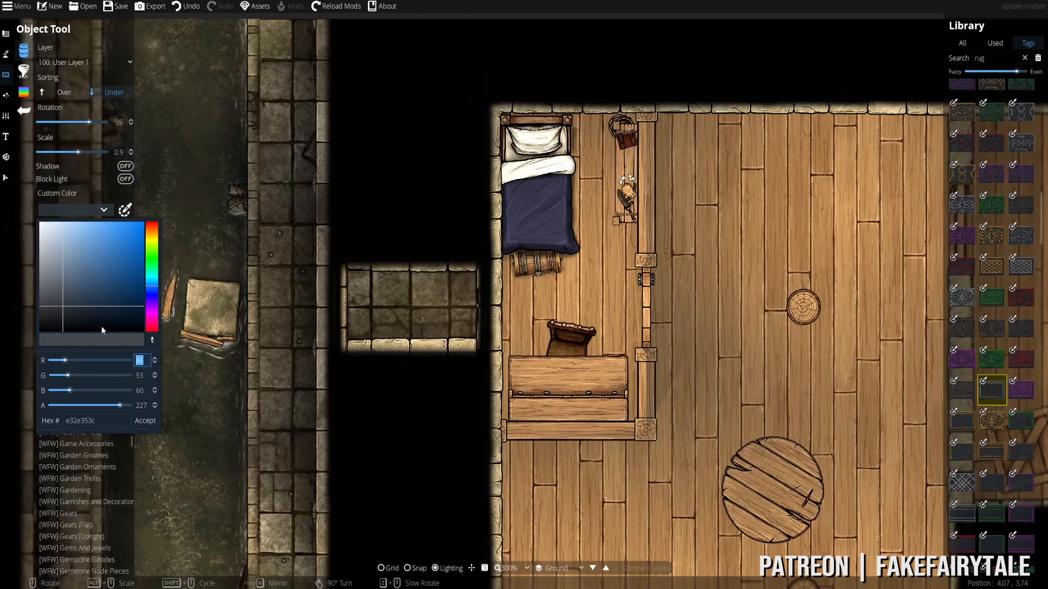
pyautogui.click(157, 422)
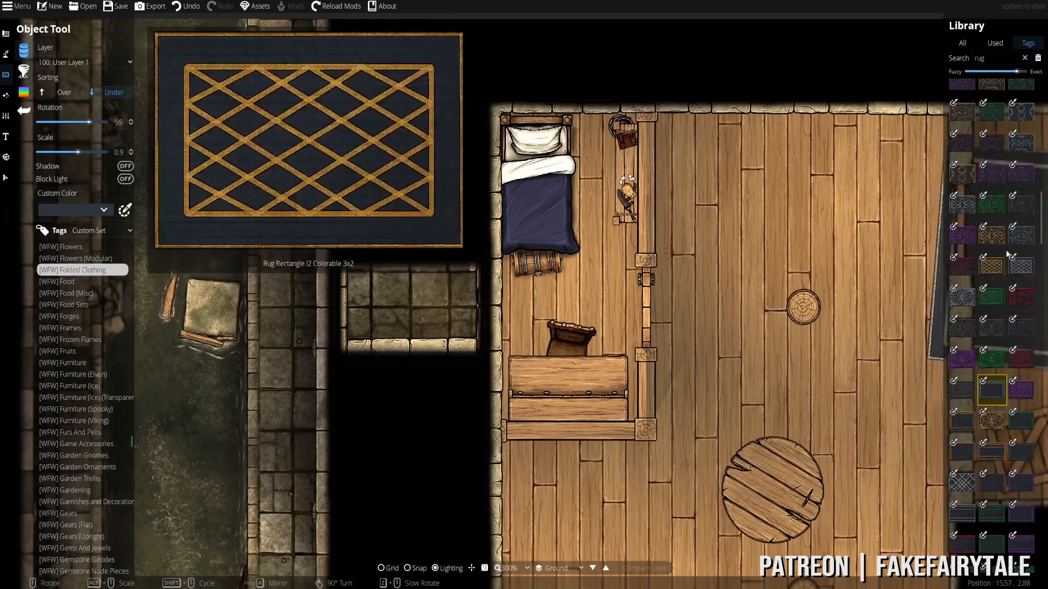
# - Choose the rectangular colorable rug with a thin gold inner border and turn it to 90° beneath the bed
pyautogui.scroll(-2, 1006, 248)
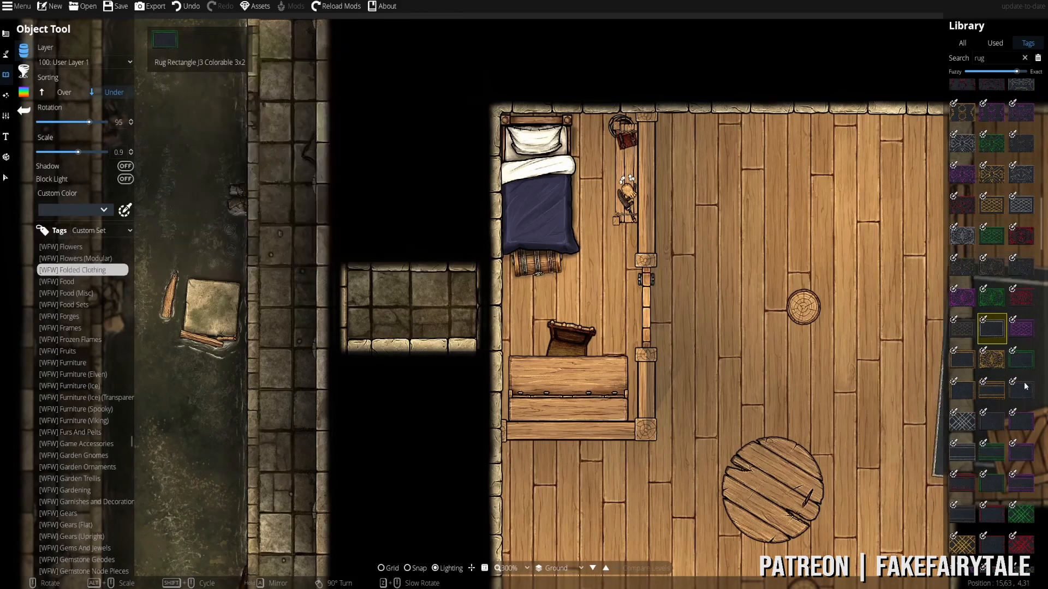
pyautogui.click(1024, 388)
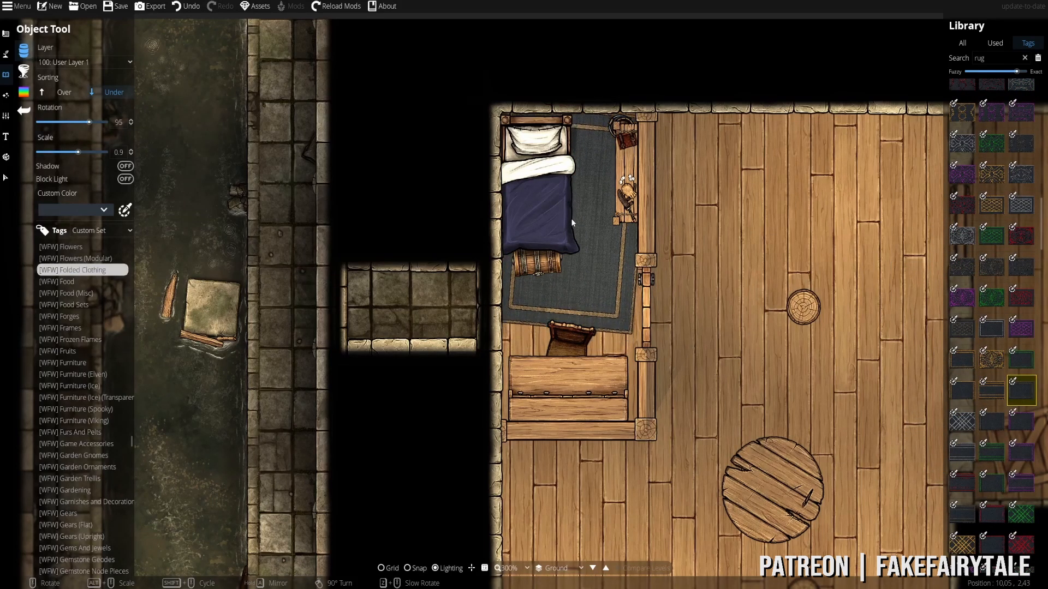
pyautogui.scroll(-2, 571, 218)
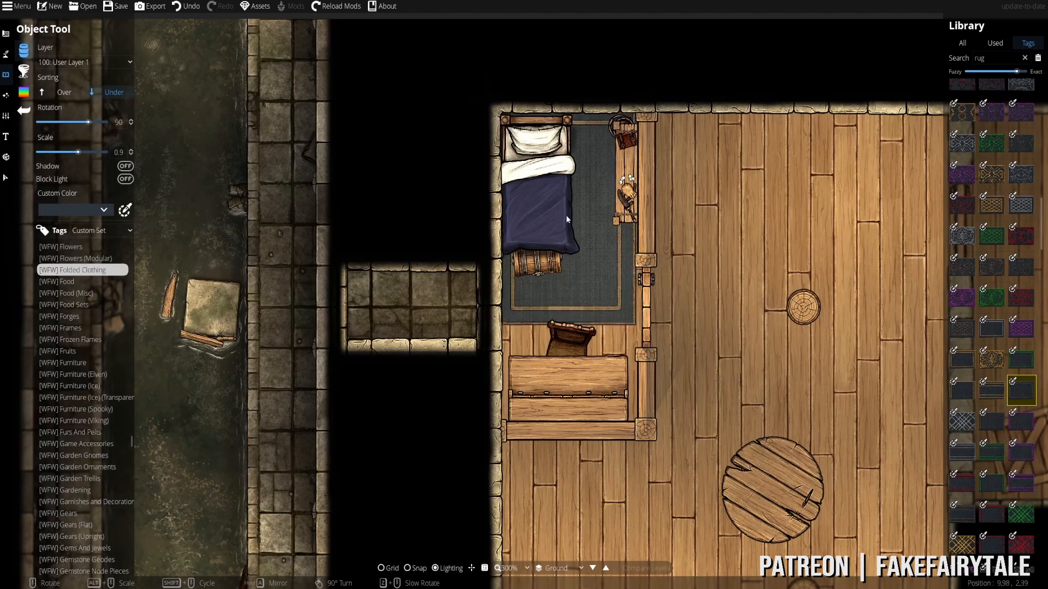
# - Place the rug beneath the bed and shelf, turned to -85° at scale 0.7
pyautogui.keyDown('alt'); pyautogui.scroll(-1, 565, 215); pyautogui.keyUp('alt')
pyautogui.scroll(-18, 566, 207)
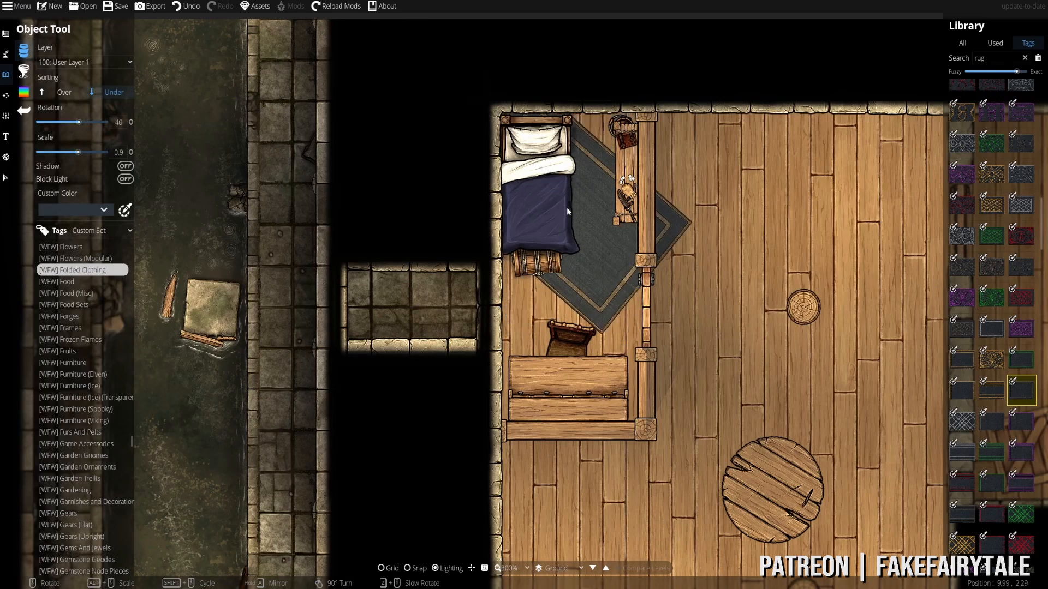
pyautogui.keyDown('alt'); pyautogui.scroll(-1, 565, 202); pyautogui.keyUp('alt')
pyautogui.scroll(-3, 571, 186)
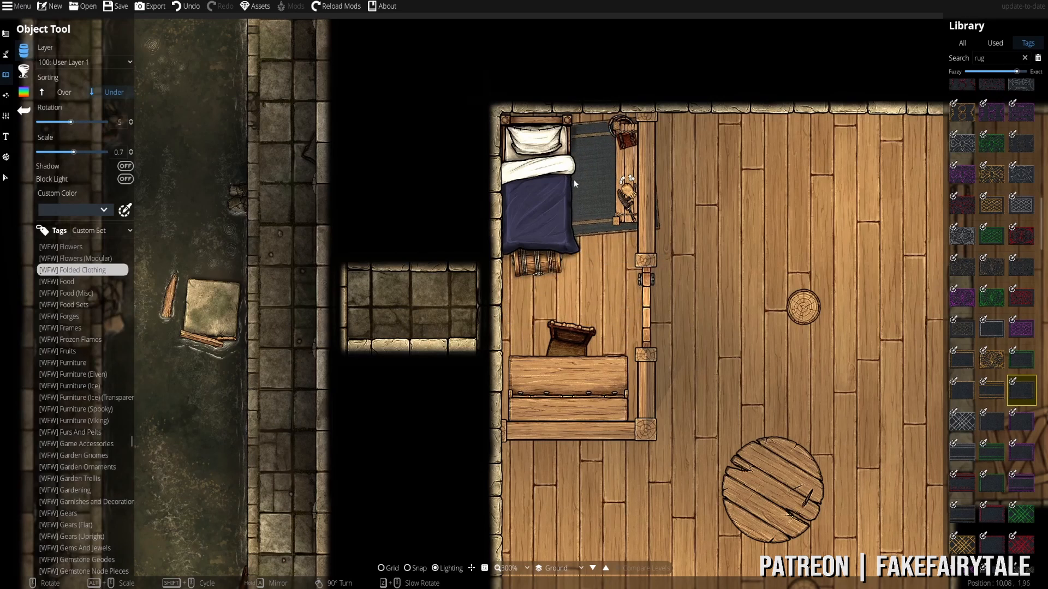
pyautogui.scroll(-9, 571, 186)
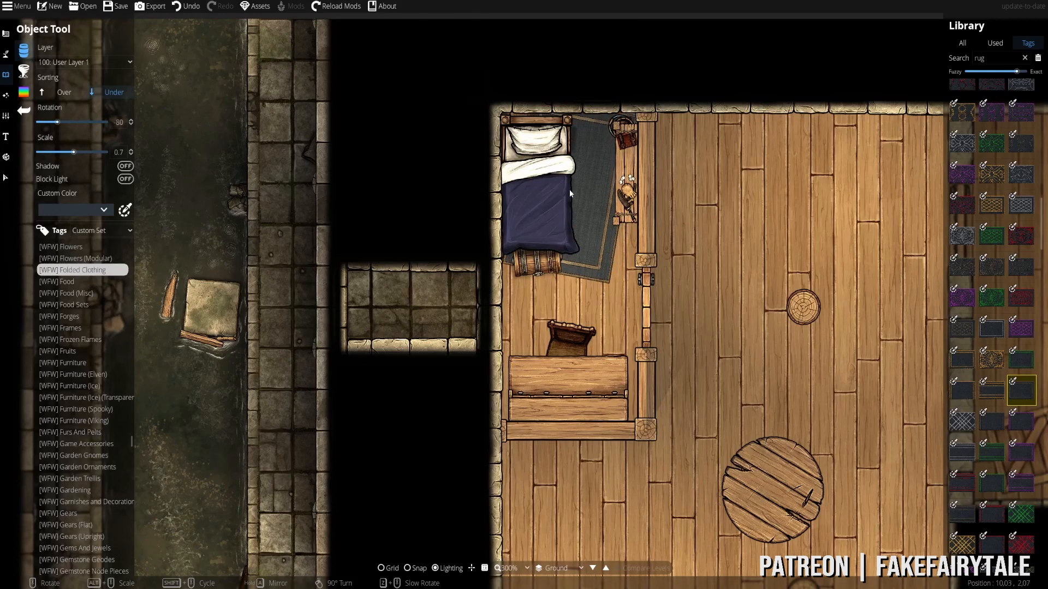
pyautogui.scroll(-4, 574, 196)
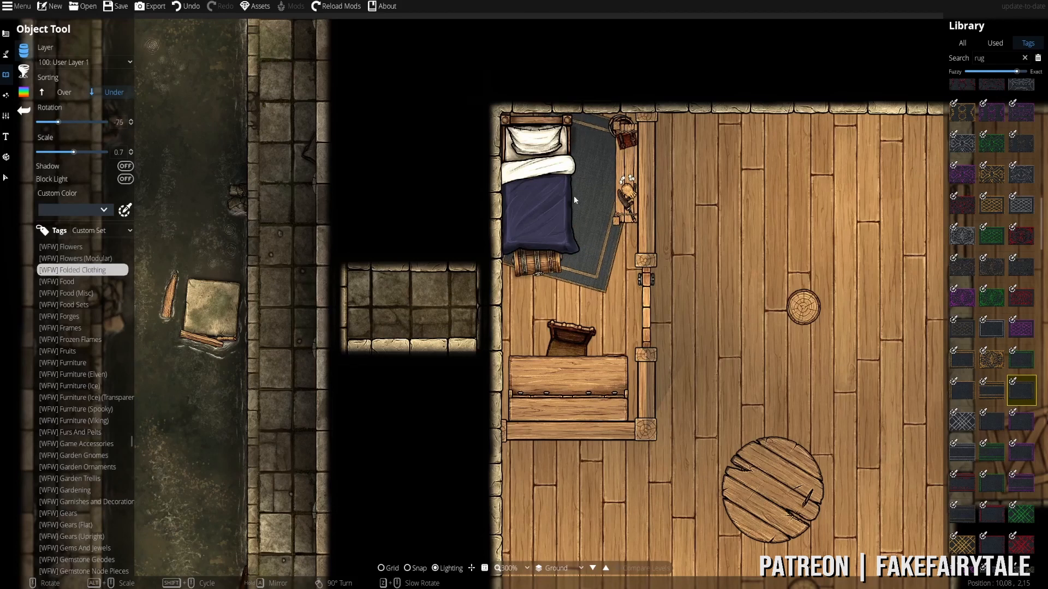
pyautogui.keyDown('alt'); pyautogui.scroll(1, 570, 195); pyautogui.keyUp('alt')
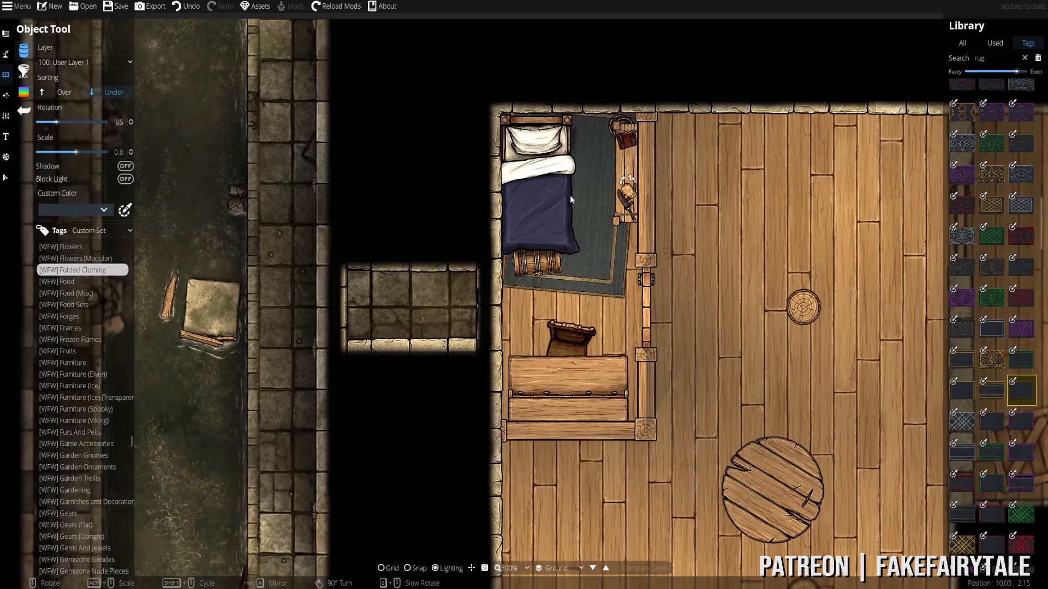
pyautogui.keyDown('alt'); pyautogui.scroll(-1, 571, 196); pyautogui.keyUp('alt')
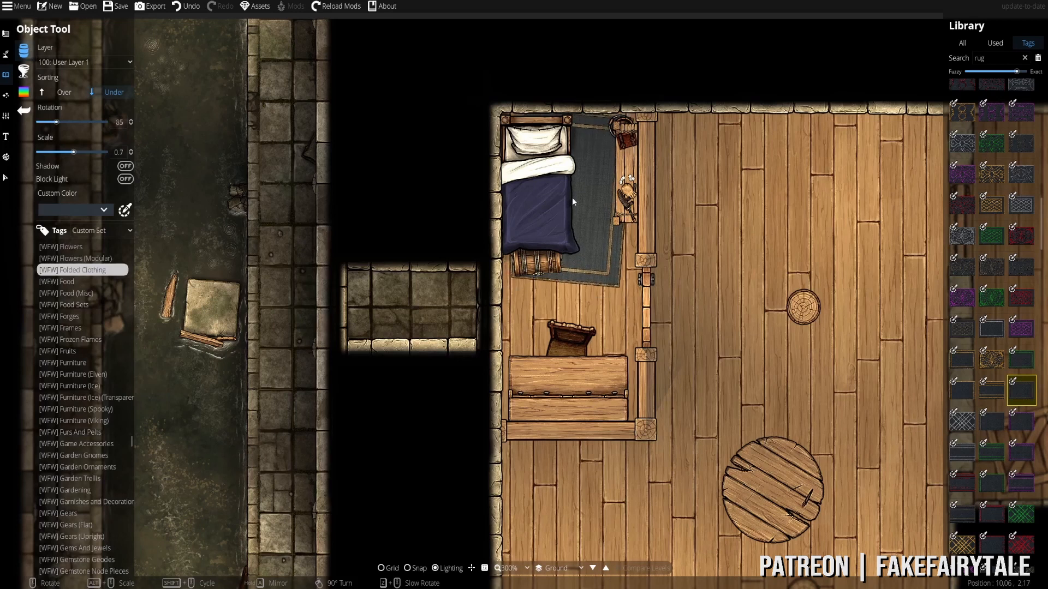
pyautogui.click(572, 196)
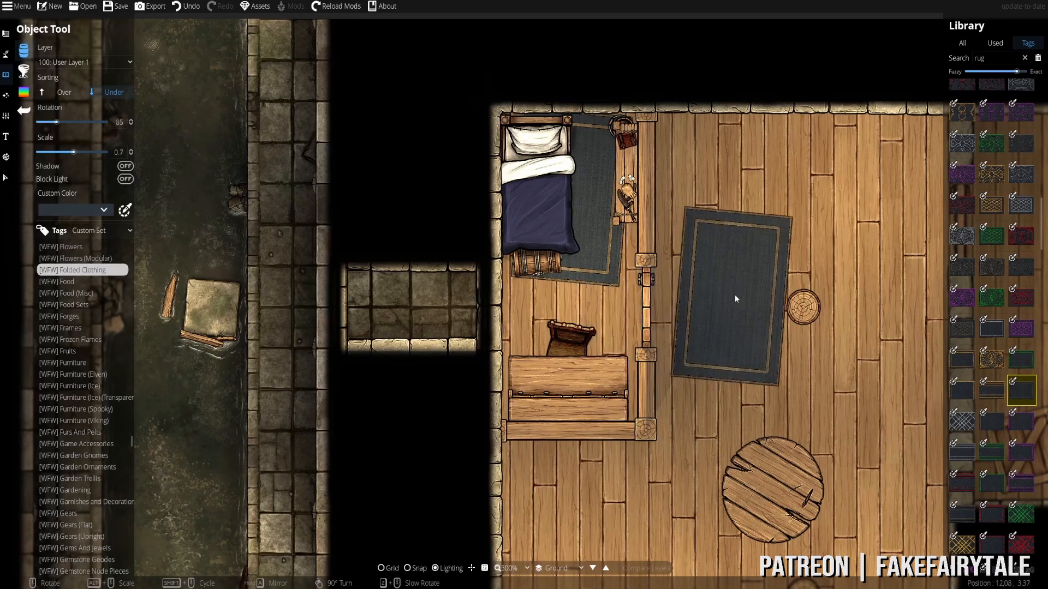
# - Search the asset library for paper and choose a rolled paper scroll to lay on the desk with Over sorting
pyautogui.moveTo(998, 58); pyautogui.dragTo(869, 80)
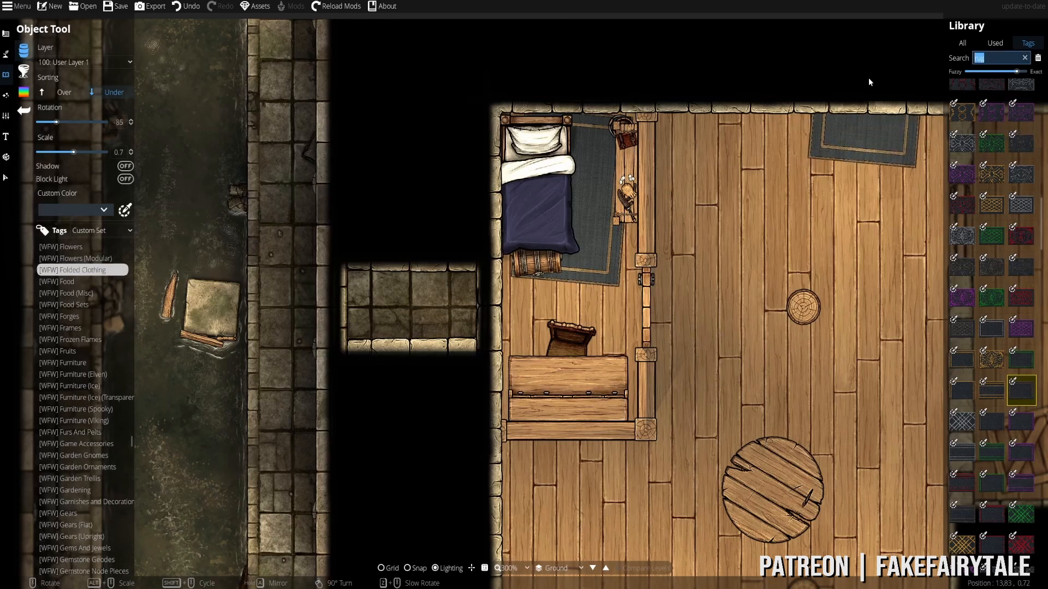
pyautogui.write('paper')
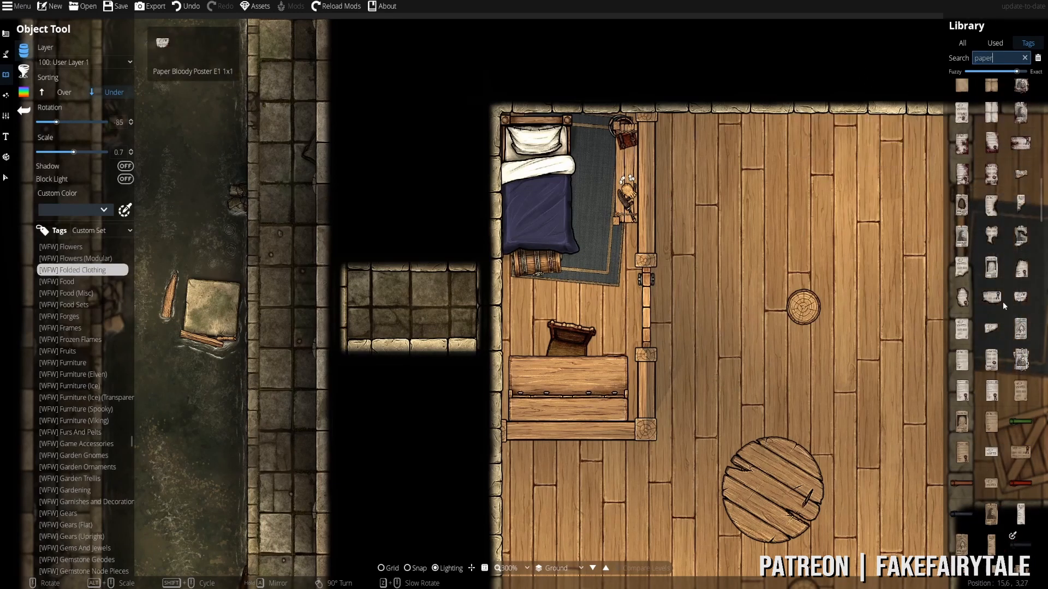
pyautogui.scroll(-3, 986, 365)
pyautogui.click(1021, 484)
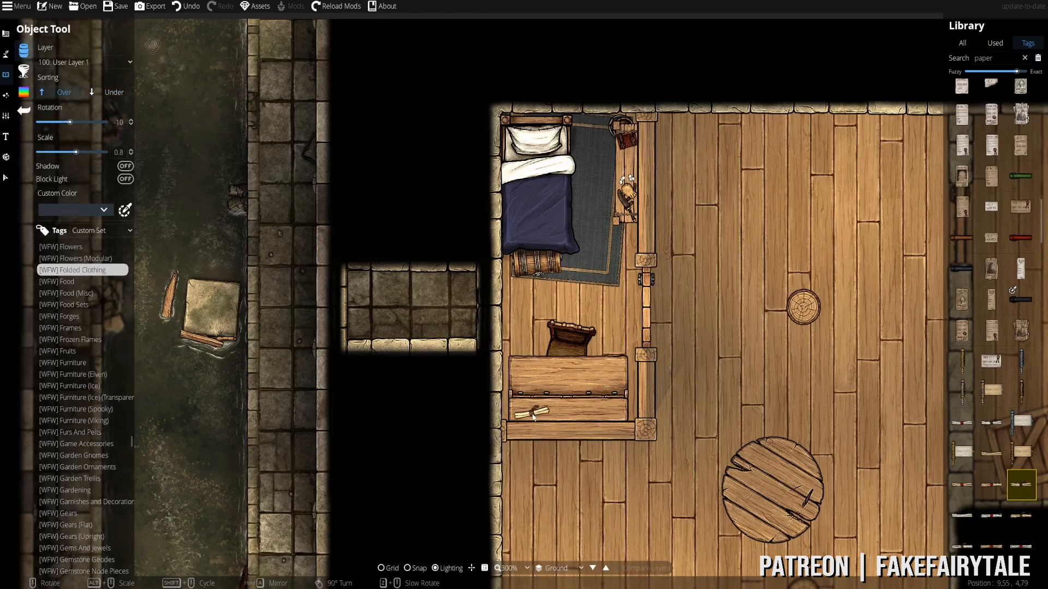
# - Move the bedroom's desk and its chair to layer 200: User Layer 2
pyautogui.click(6, 178)
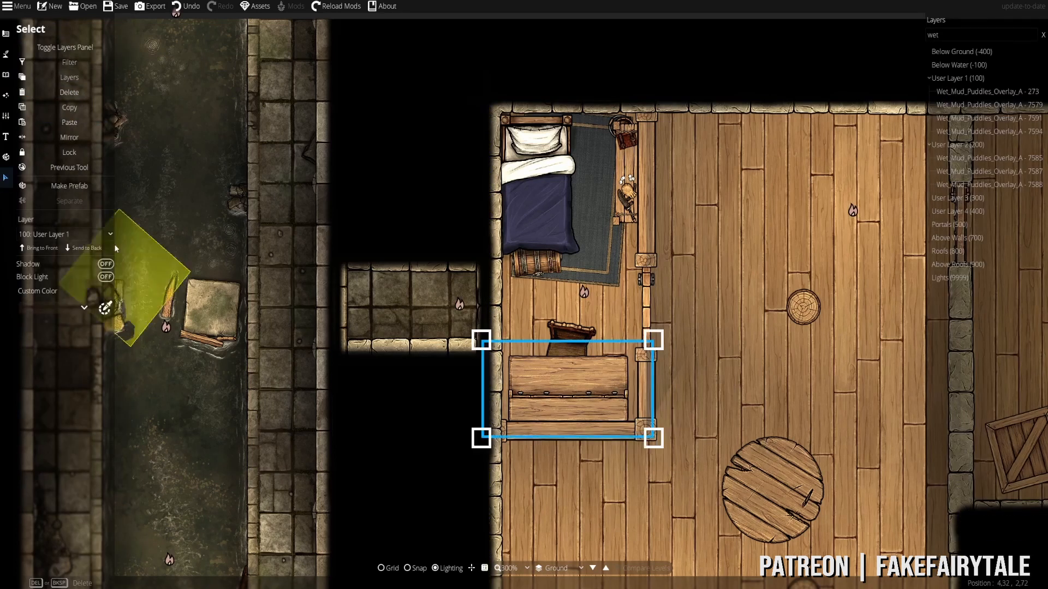
pyautogui.click(66, 234)
pyautogui.click(33, 339)
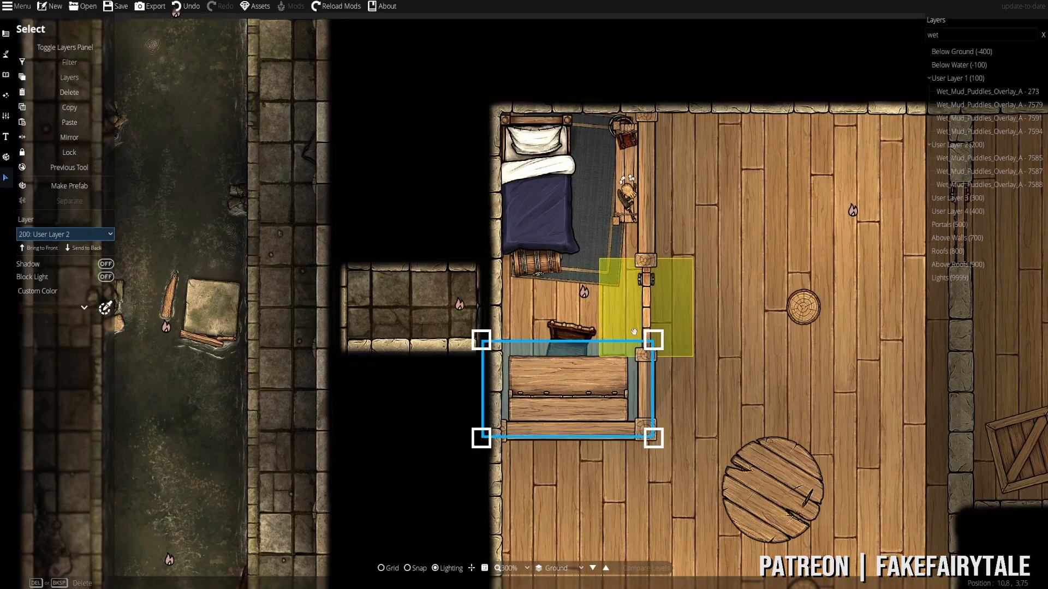
pyautogui.click(6, 158)
pyautogui.click(6, 178)
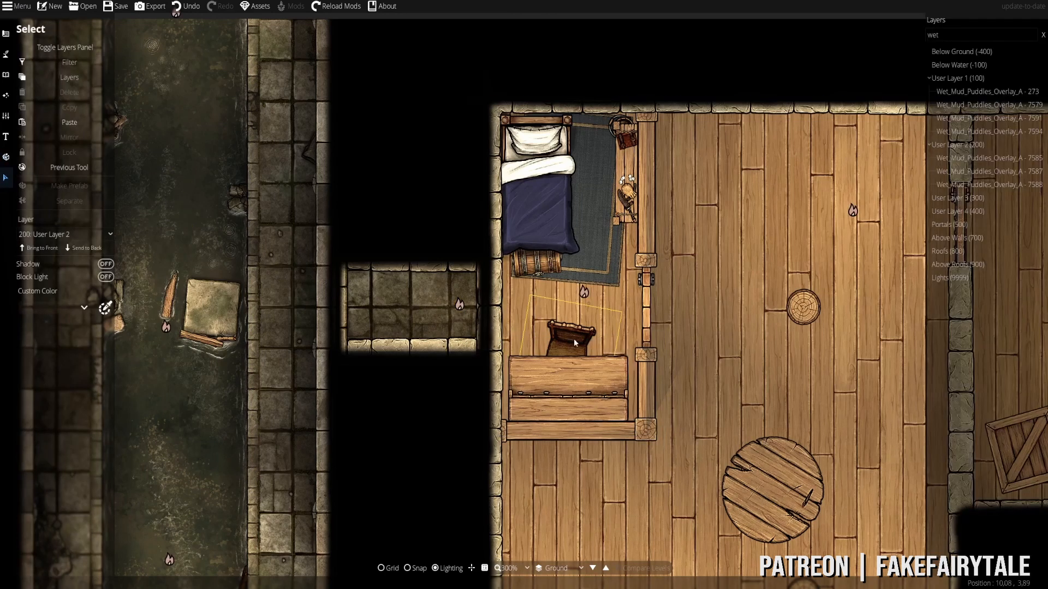
pyautogui.click(581, 342)
pyautogui.click(65, 234)
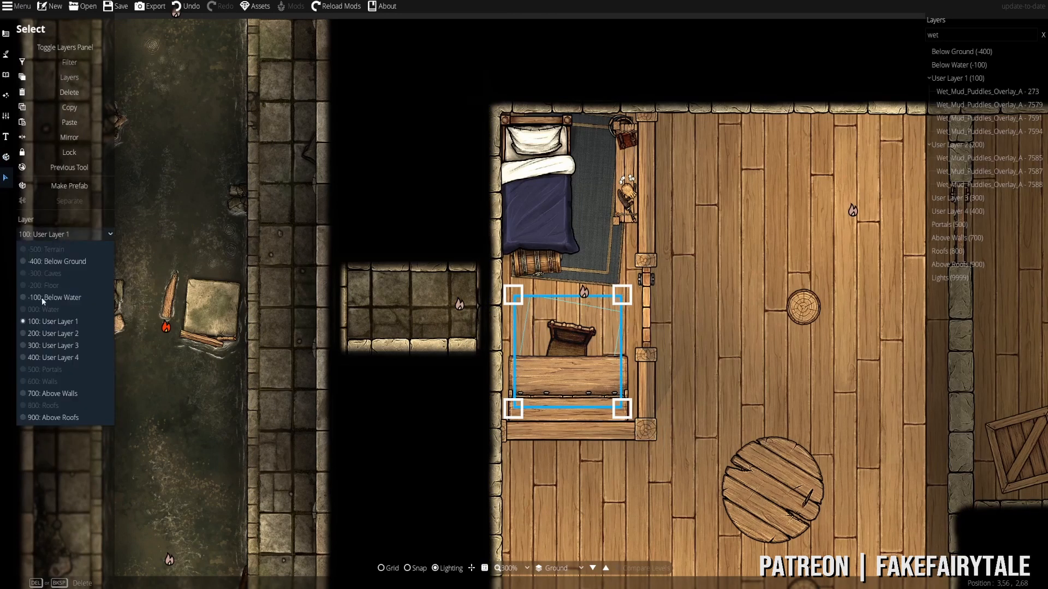
pyautogui.click(35, 334)
# - Set object placement to 300: User Layer 3 and lay a tied paper scroll on the desk's lower-left corner
pyautogui.click(6, 95)
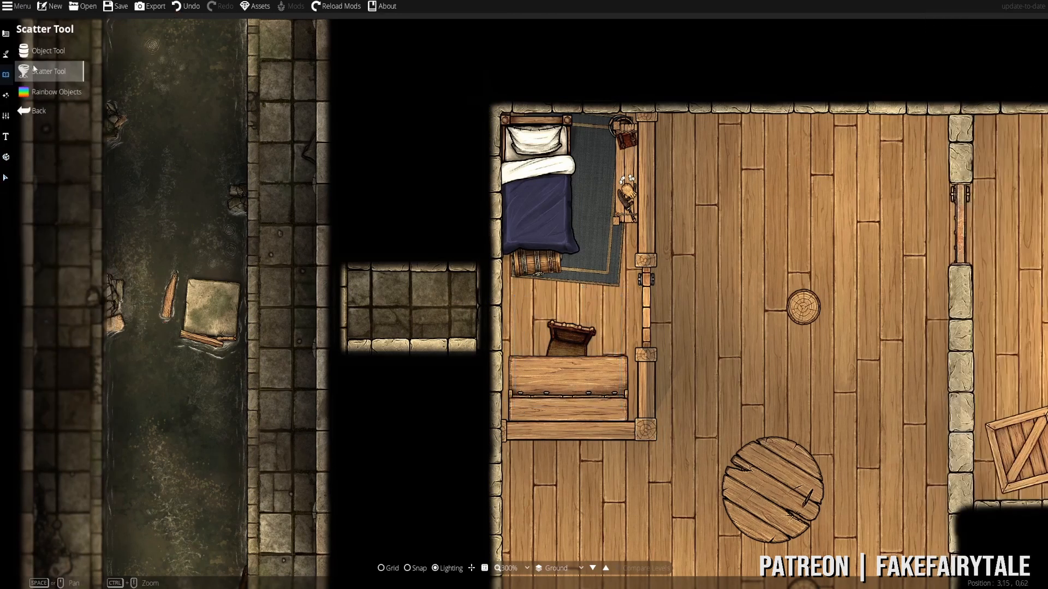
pyautogui.click(6, 75)
pyautogui.scroll(1, 546, 406)
pyautogui.scroll(1, 546, 405)
pyautogui.moveTo(545, 405); pyautogui.dragTo(482, 299)
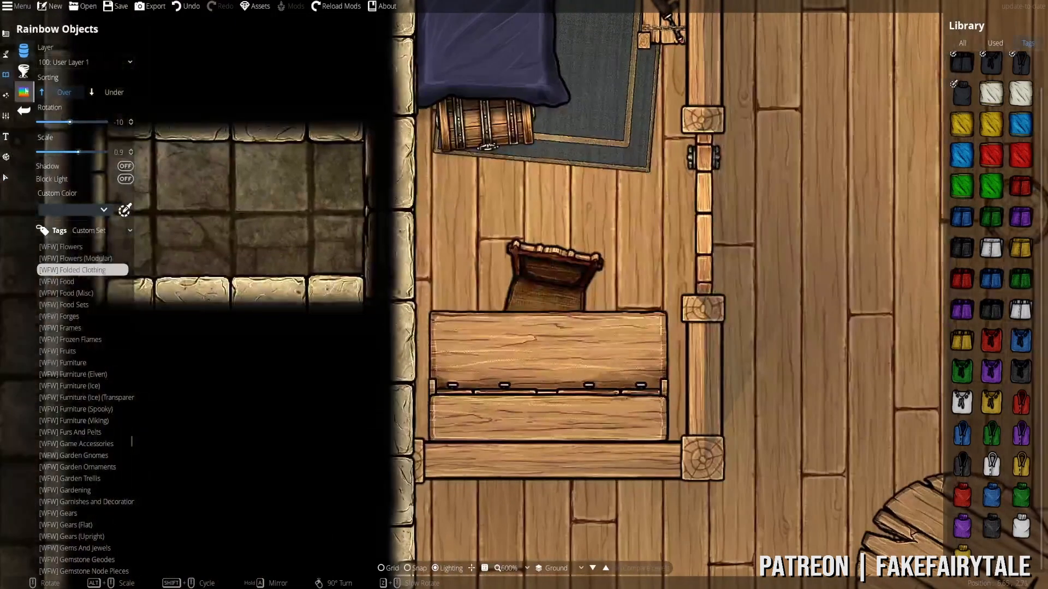
pyautogui.click(65, 64)
pyautogui.click(72, 174)
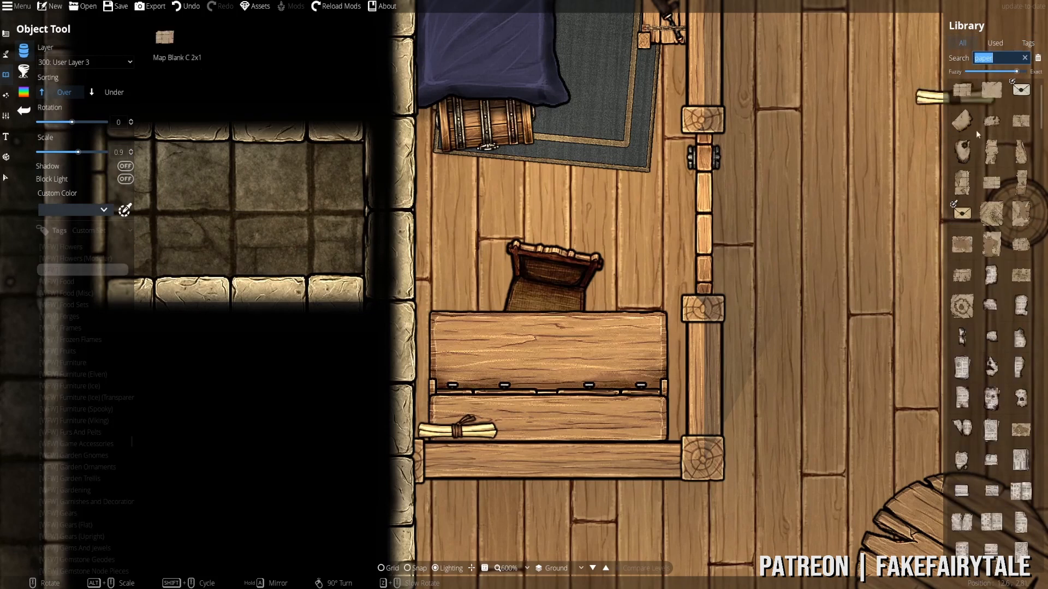
# - Try a torn parchment map and the Map World E 1x1 asset for the desk
pyautogui.click(967, 189)
pyautogui.scroll(6, 551, 314)
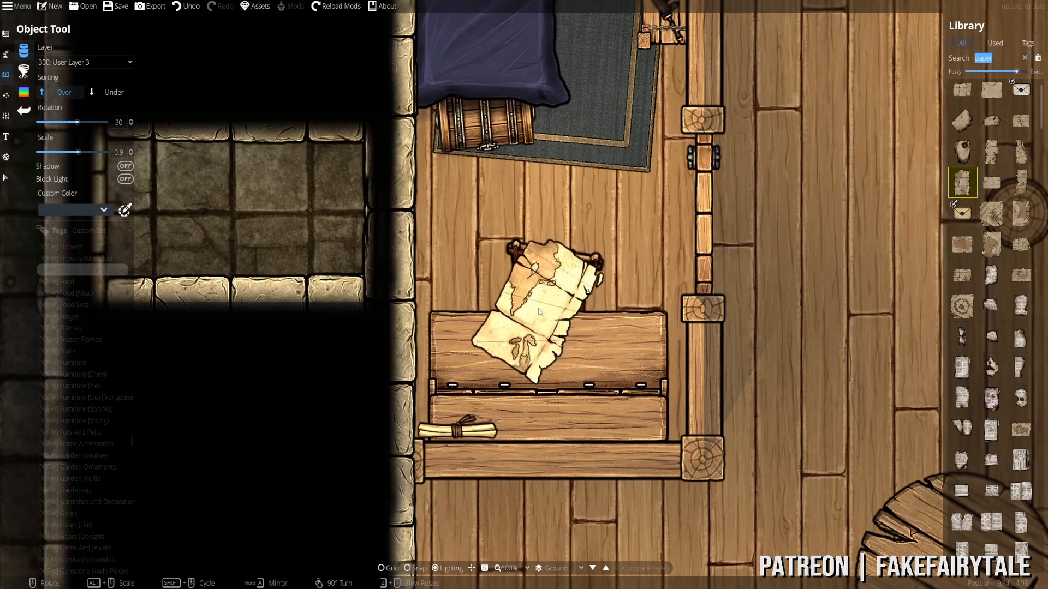
pyautogui.scroll(-2, 488, 347)
pyautogui.scroll(5, 487, 351)
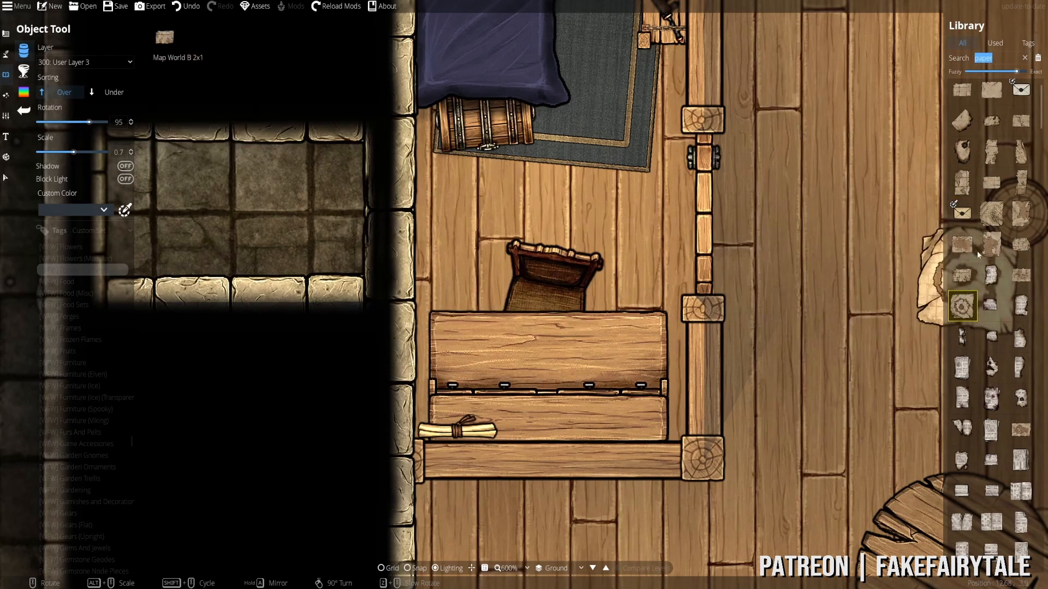
# - Place the wide parchment map on the desk's upper-left corner, turned to -175° at scale 0.4
pyautogui.click(1003, 131)
pyautogui.click(1020, 121)
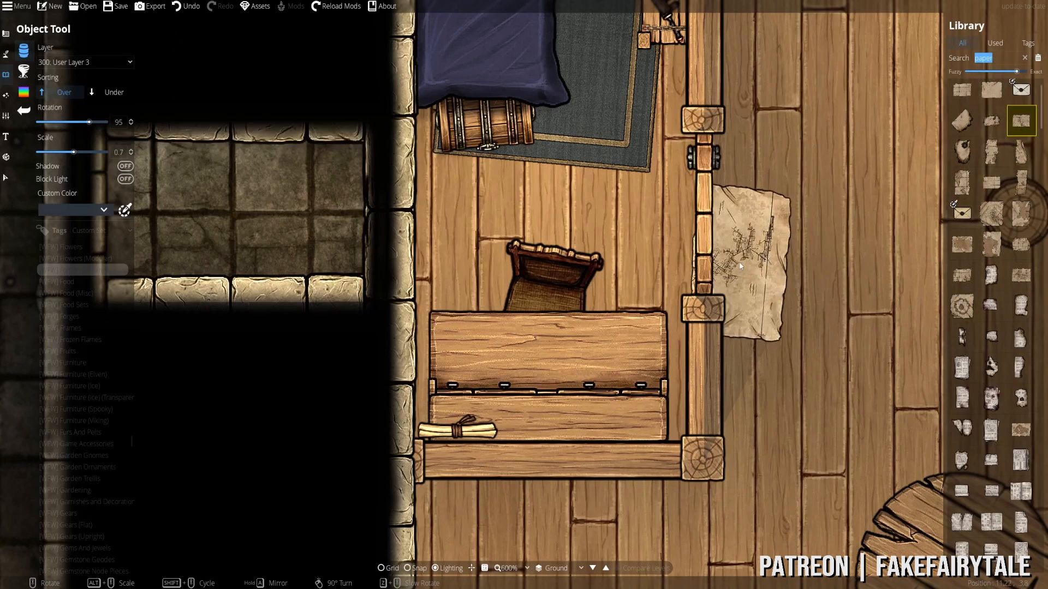
pyautogui.scroll(7, 505, 354)
pyautogui.scroll(-3, 496, 353)
pyautogui.scroll(-2, 489, 352)
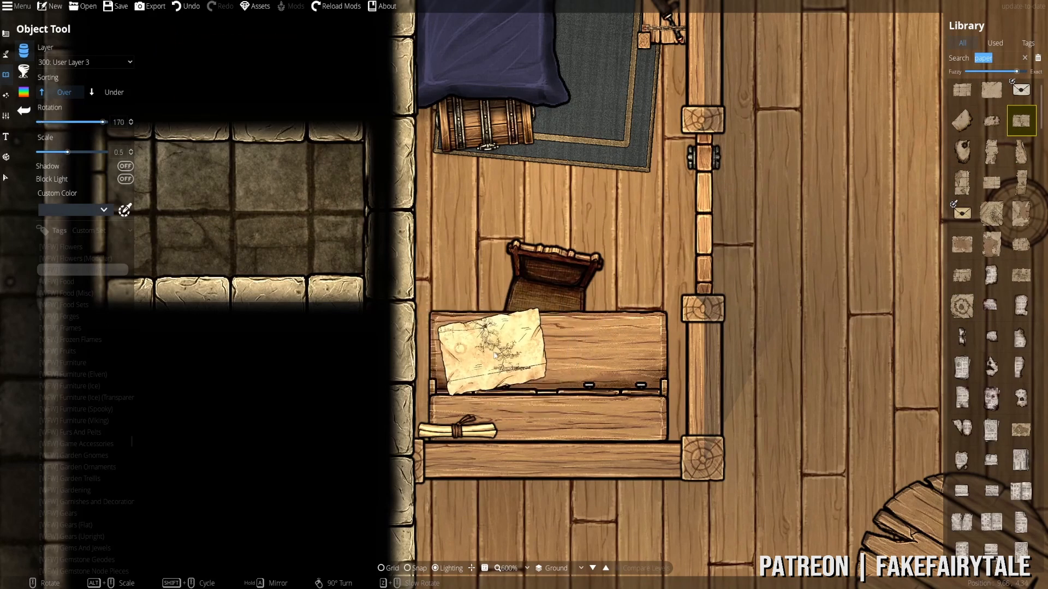
pyautogui.scroll(1, 480, 350)
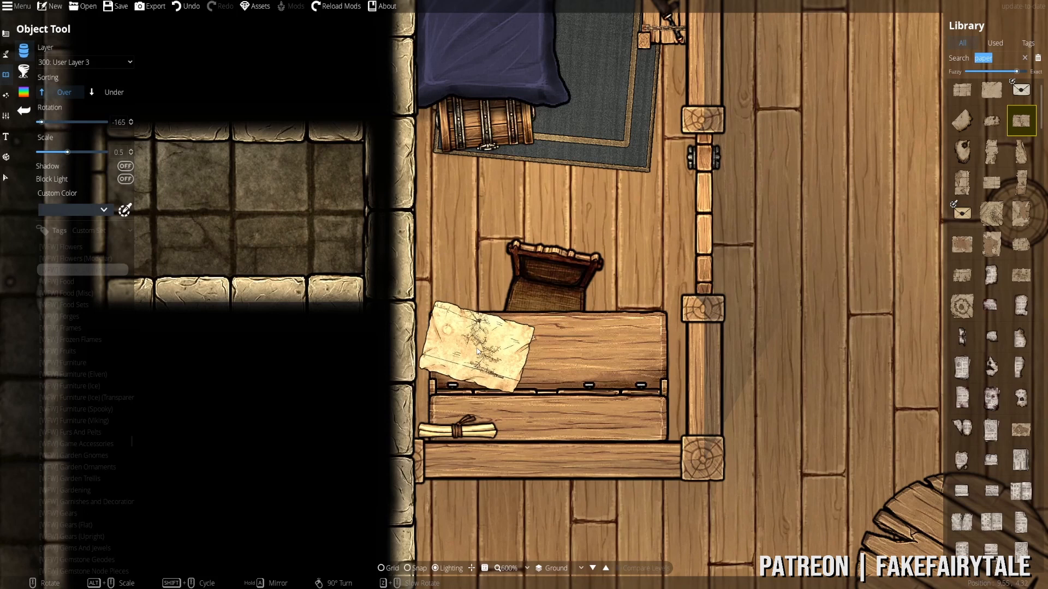
pyautogui.scroll(-1, 475, 350)
pyautogui.scroll(-1, 474, 349)
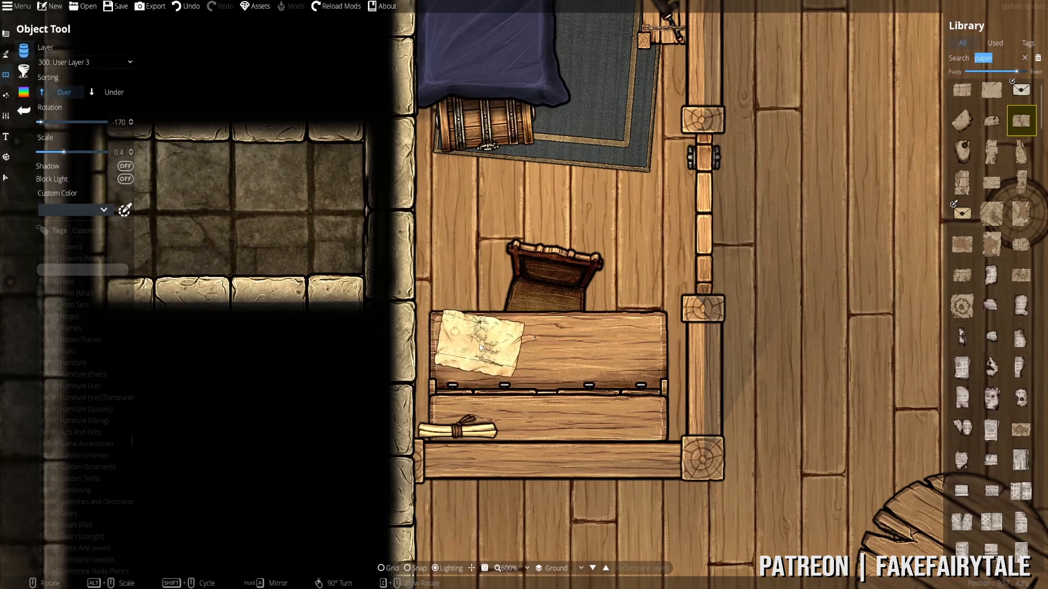
pyautogui.scroll(-1, 479, 351)
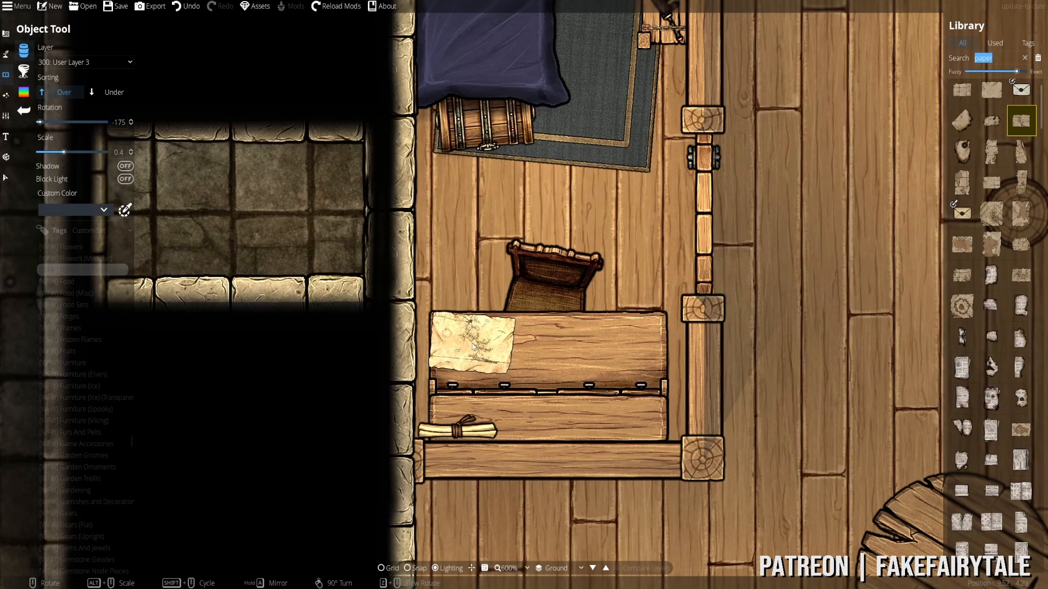
pyautogui.click(473, 344)
# - Look through the map, newspaper and paper assets for another item to lay on the desk
pyautogui.click(963, 309)
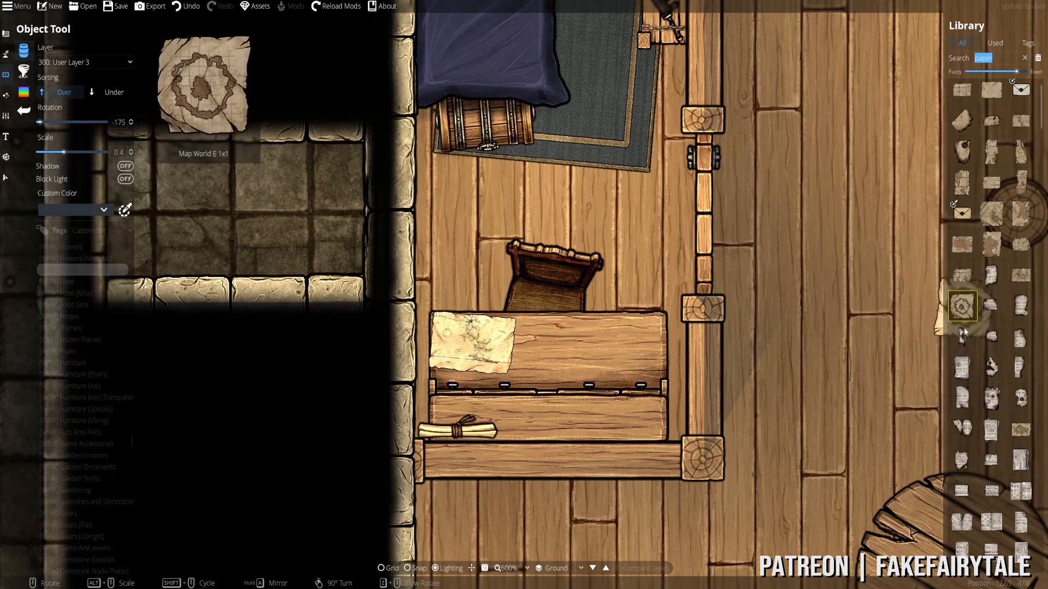
pyautogui.click(991, 460)
pyautogui.scroll(-3, 995, 474)
pyautogui.scroll(-3, 1007, 469)
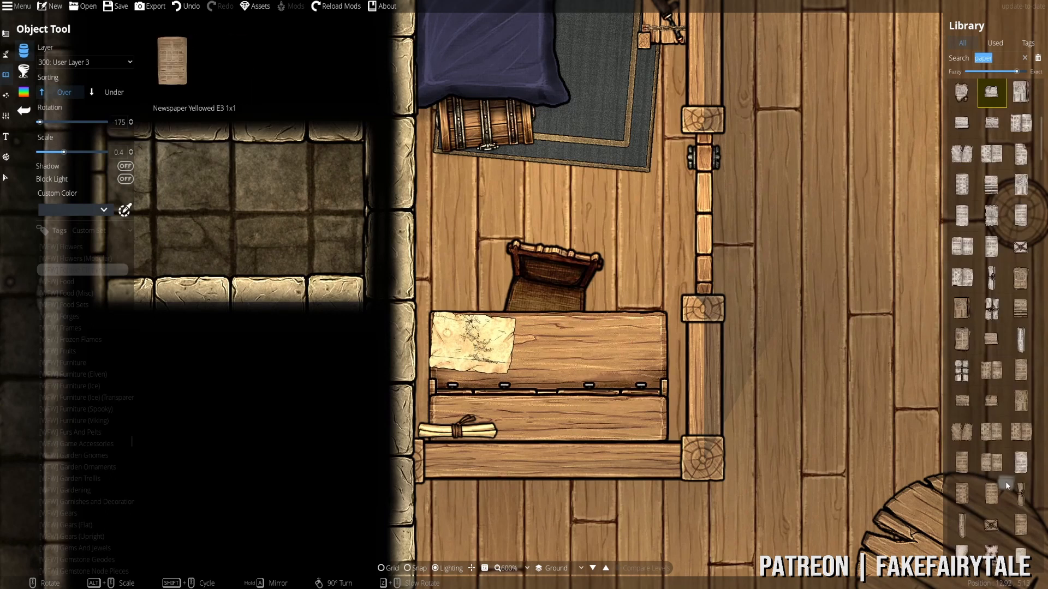
pyautogui.click(992, 524)
pyautogui.scroll(-5, 974, 515)
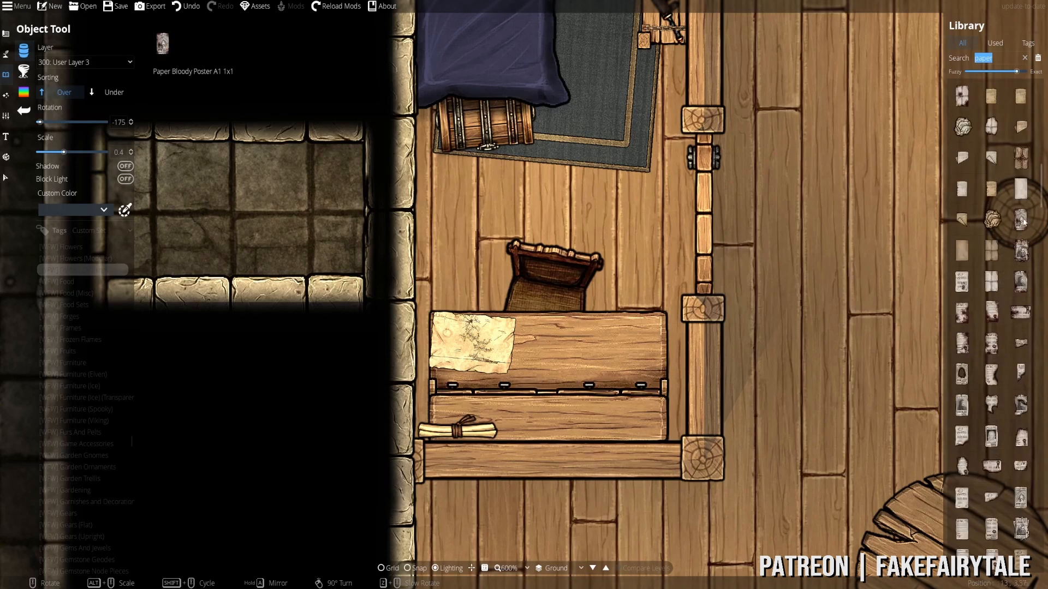
# - Place a bloodstained wanted poster with a dark portrait at -175° and scale 0.8 against the map's right edge
pyautogui.click(1023, 221)
pyautogui.scroll(1, 574, 330)
pyautogui.scroll(1, 502, 346)
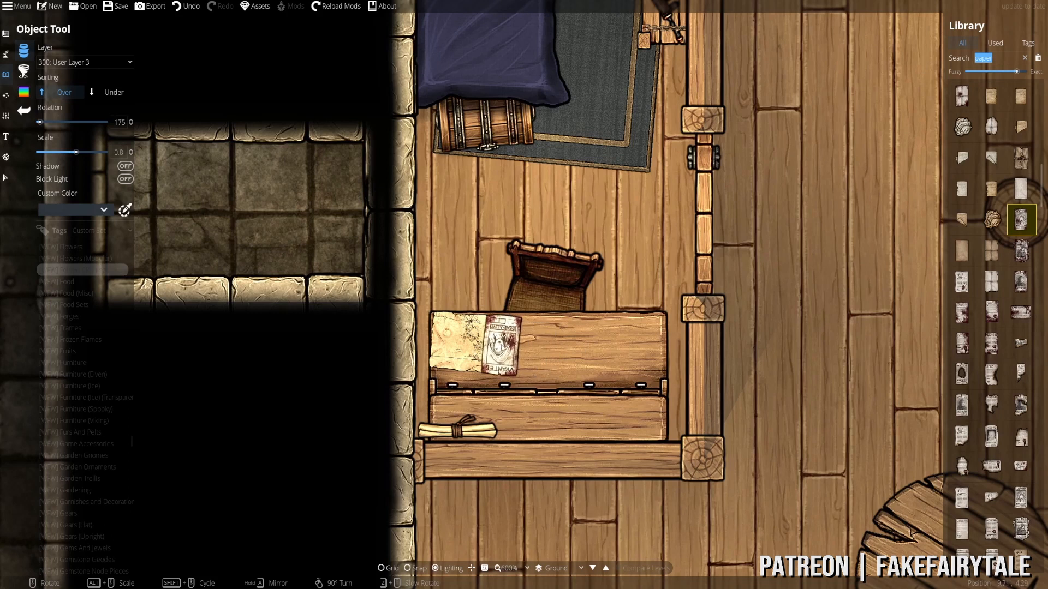
pyautogui.scroll(1, 507, 346)
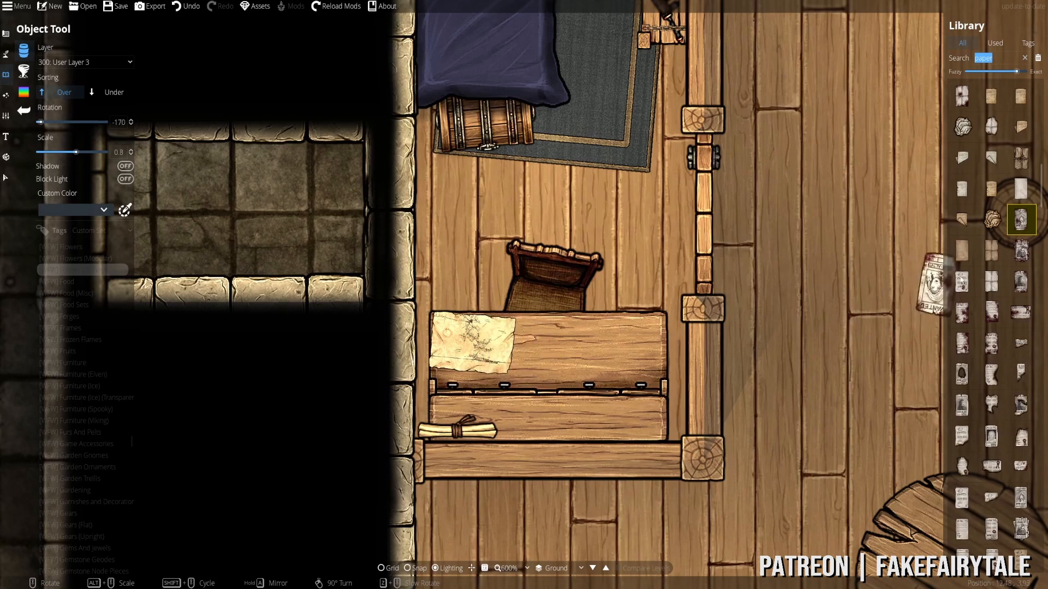
pyautogui.click(1021, 281)
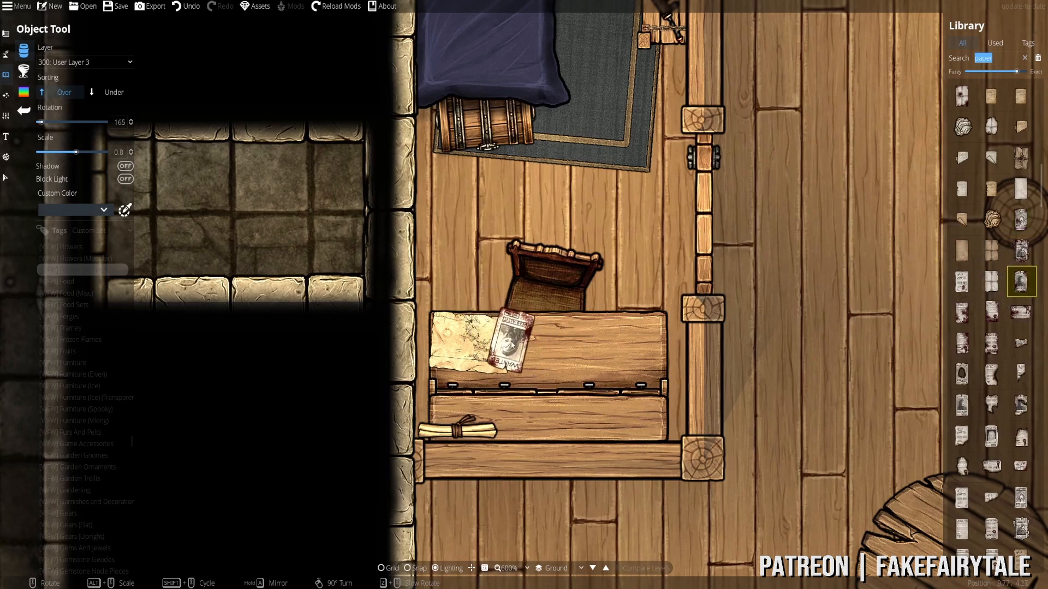
pyautogui.scroll(-1, 512, 352)
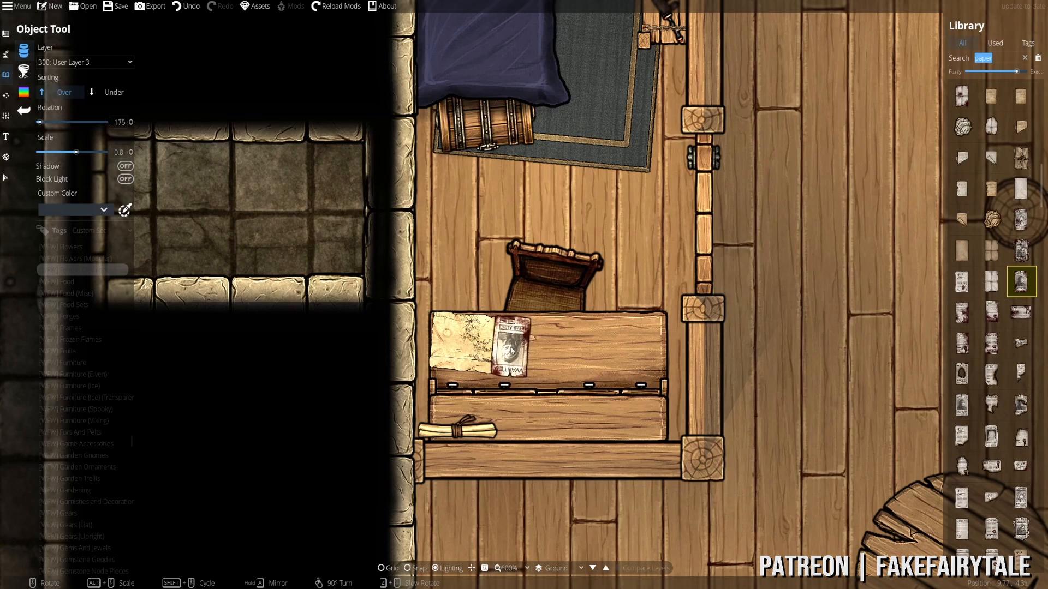
pyautogui.click(512, 351)
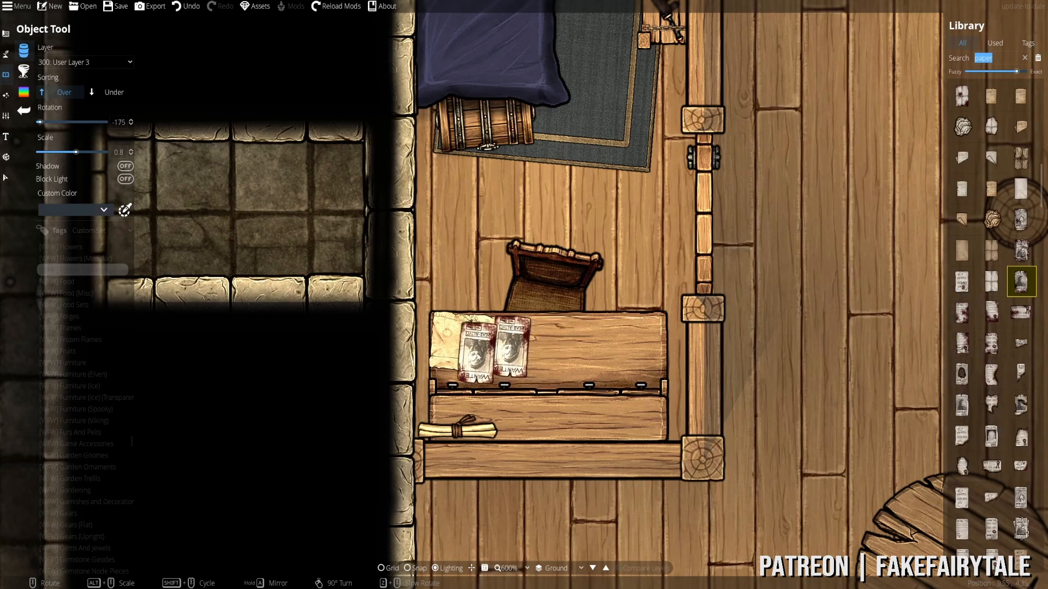
# - Look through the poster and tube cases among the paper assets and choose the black tube case for the desk area
pyautogui.scroll(-3, 1015, 434)
pyautogui.click(1010, 442)
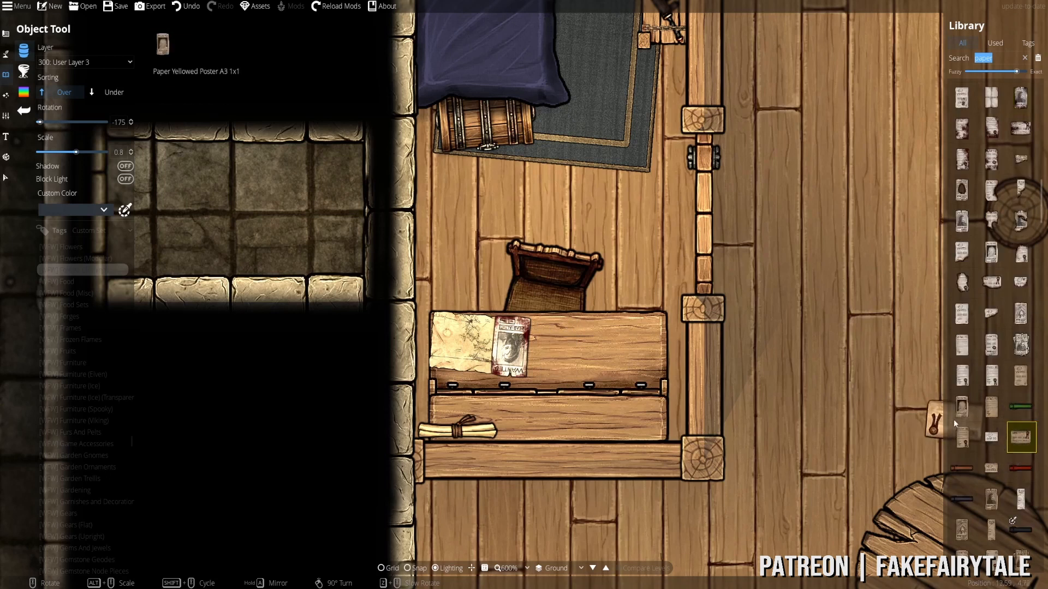
pyautogui.scroll(-5, 960, 425)
pyautogui.click(974, 440)
pyautogui.click(1024, 288)
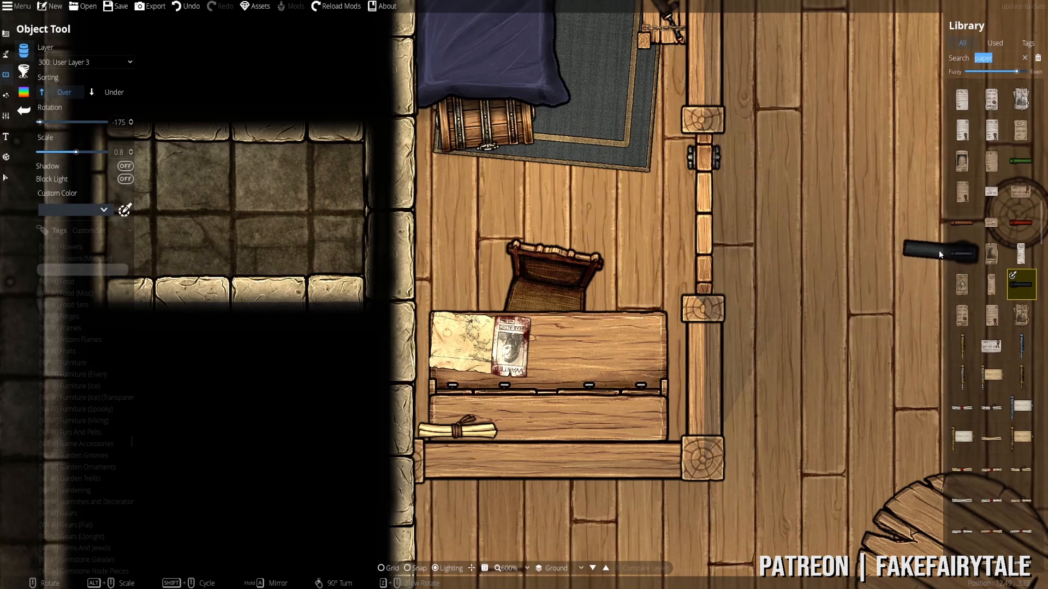
pyautogui.click(972, 250)
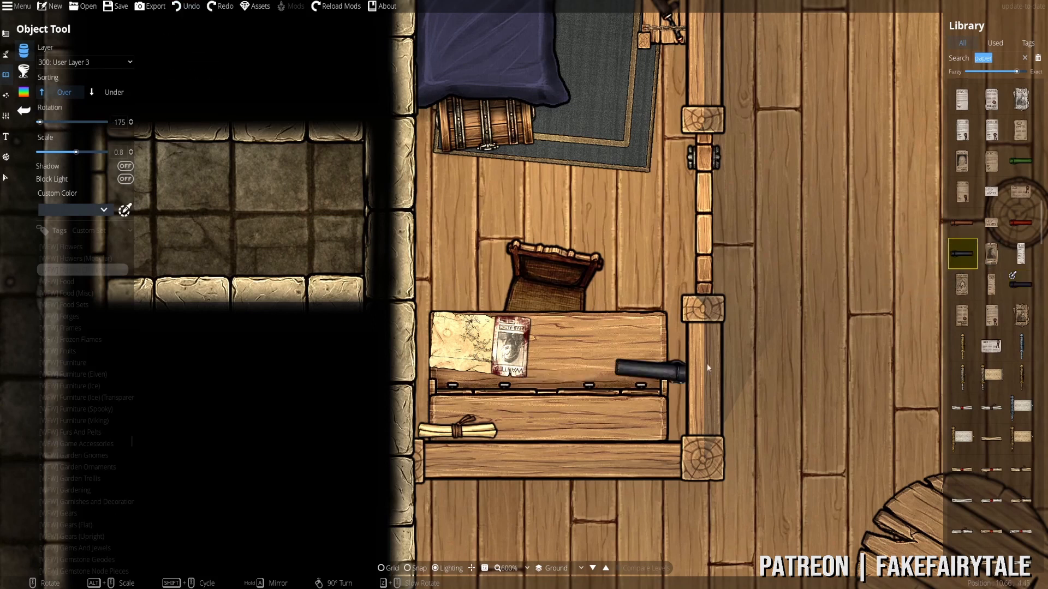
# - Place the black tube case at 85° and scale 0.8 on User Layer 1, sorted under, between the desk's right end and the wall
pyautogui.scroll(-9, 514, 425)
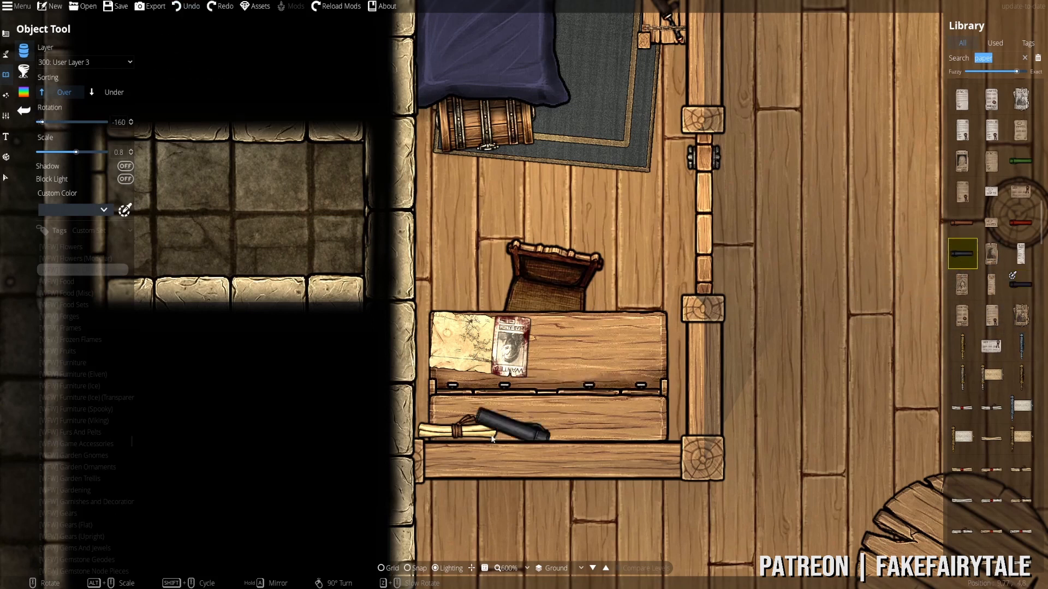
pyautogui.scroll(-6, 666, 427)
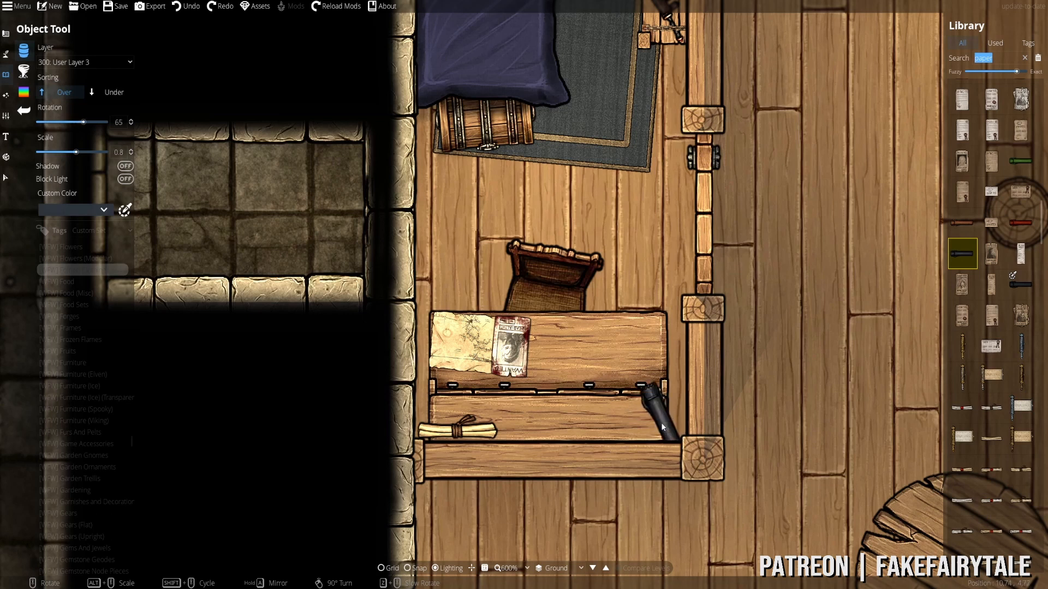
pyautogui.scroll(1, 674, 358)
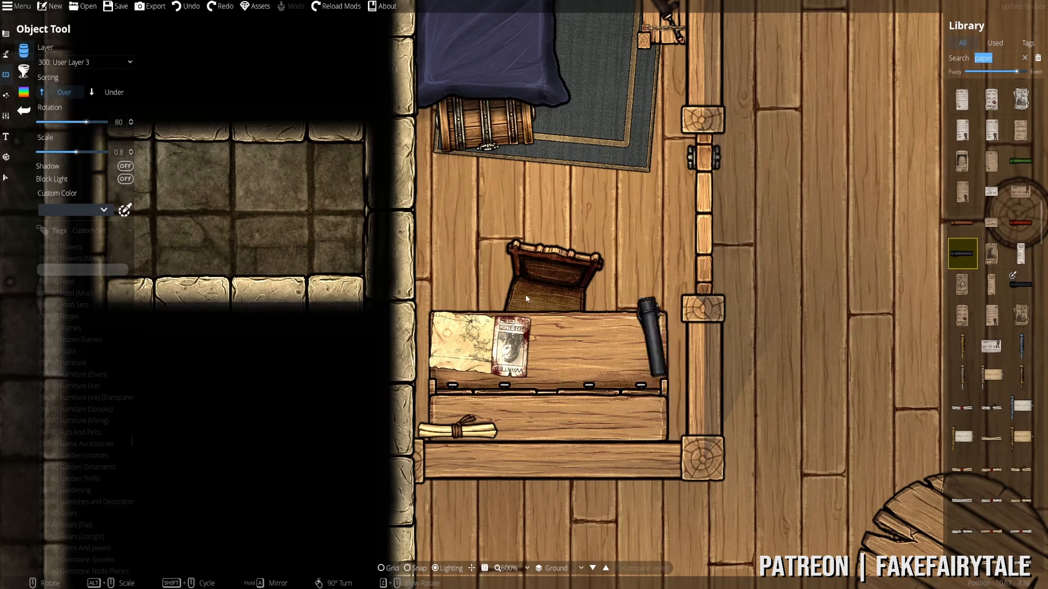
pyautogui.click(91, 66)
pyautogui.click(85, 150)
pyautogui.scroll(-1, 667, 335)
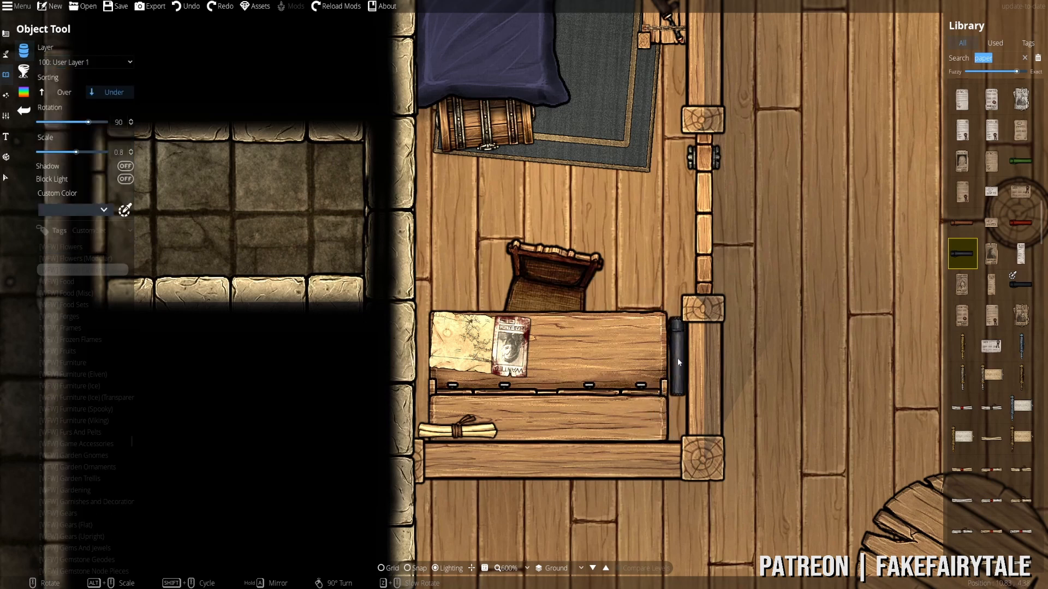
pyautogui.scroll(1, 676, 342)
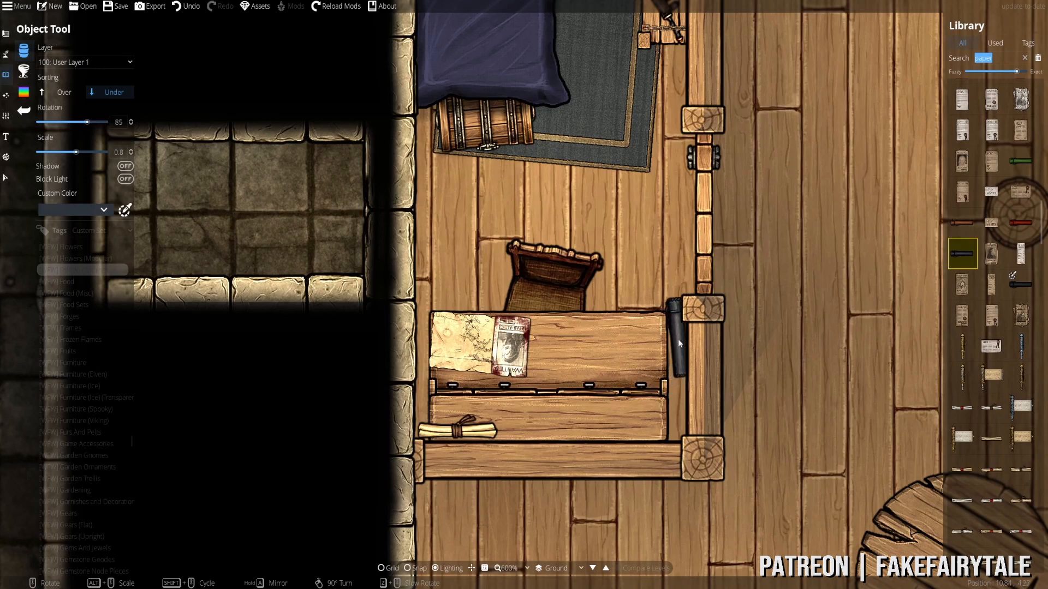
pyautogui.scroll(-1, 675, 345)
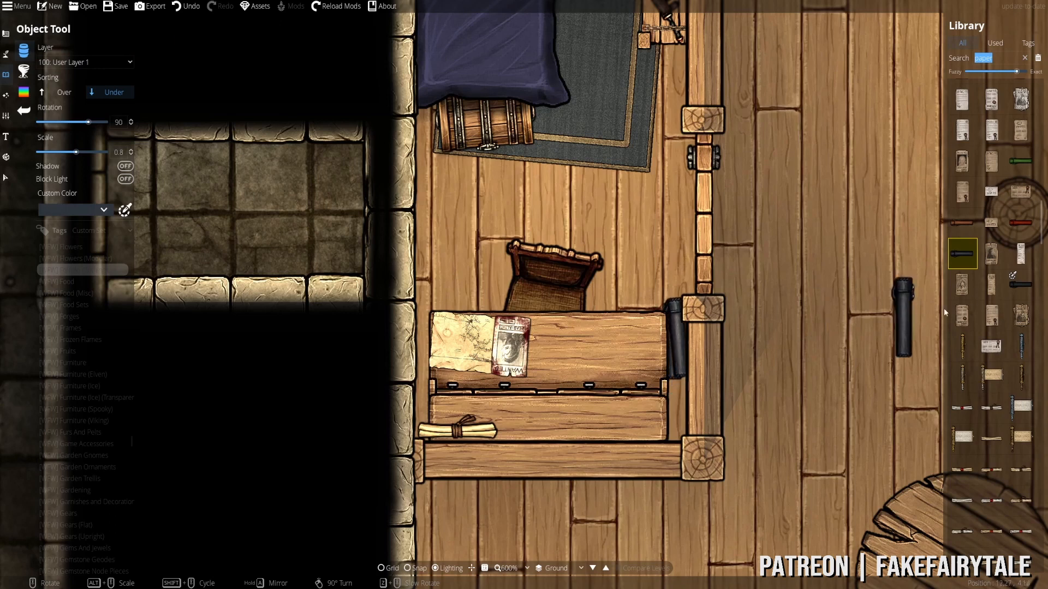
# - Give the colorable tube case a dark brown custom color and place it at 80° alongside the black one
pyautogui.click(1016, 288)
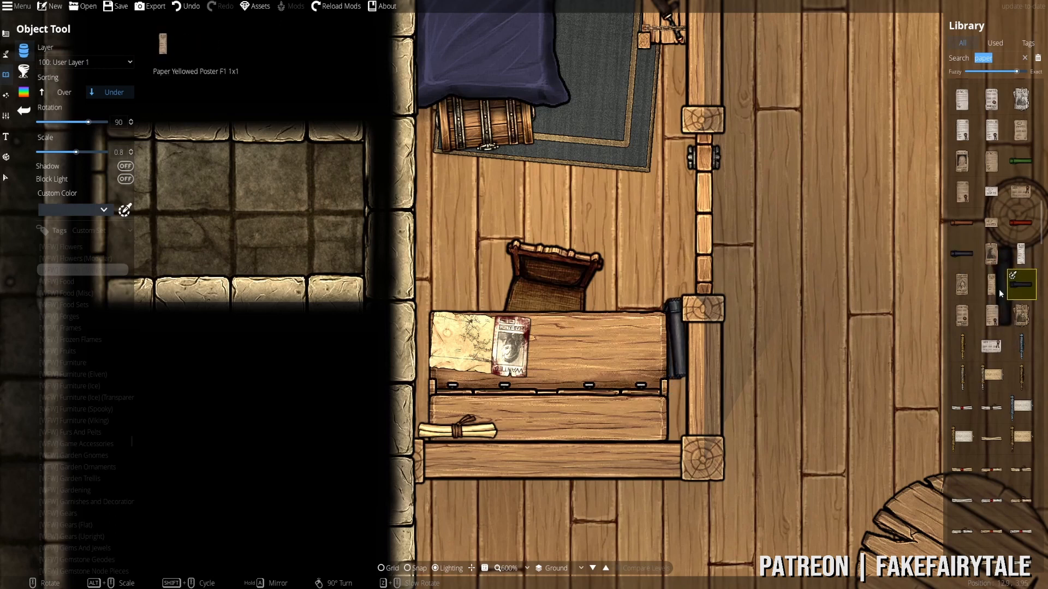
pyautogui.click(127, 211)
pyautogui.moveTo(151, 284); pyautogui.dragTo(86, 302)
pyautogui.click(165, 420)
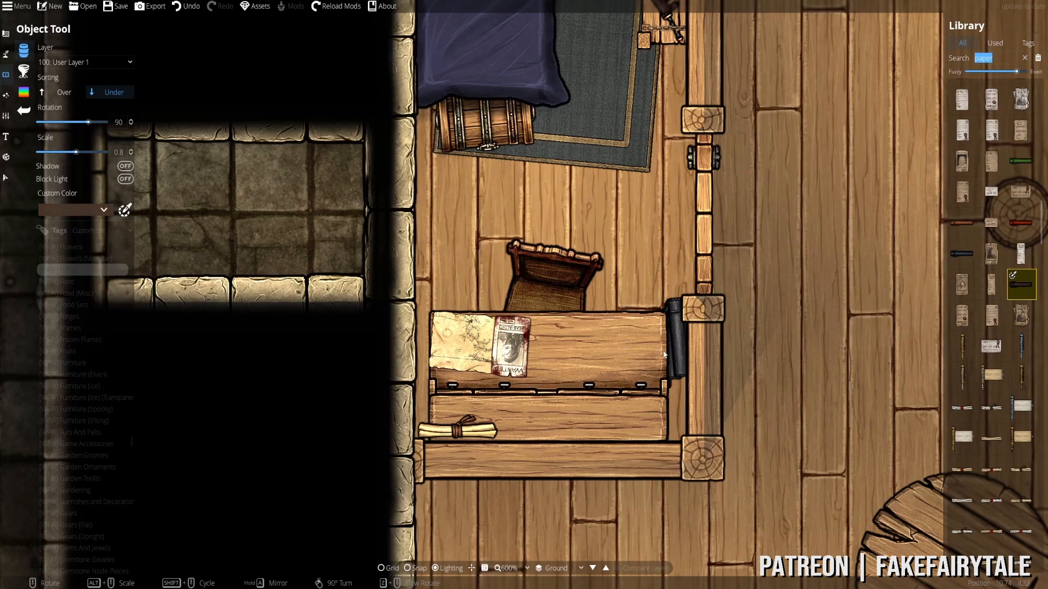
pyautogui.click(682, 348)
# - Place a colorable tied scroll with a dark ribbon on User Layer 3, slightly tilted over the yellow scroll in the desk's lower-left corner
pyautogui.click(998, 324)
pyautogui.scroll(-4, 971, 394)
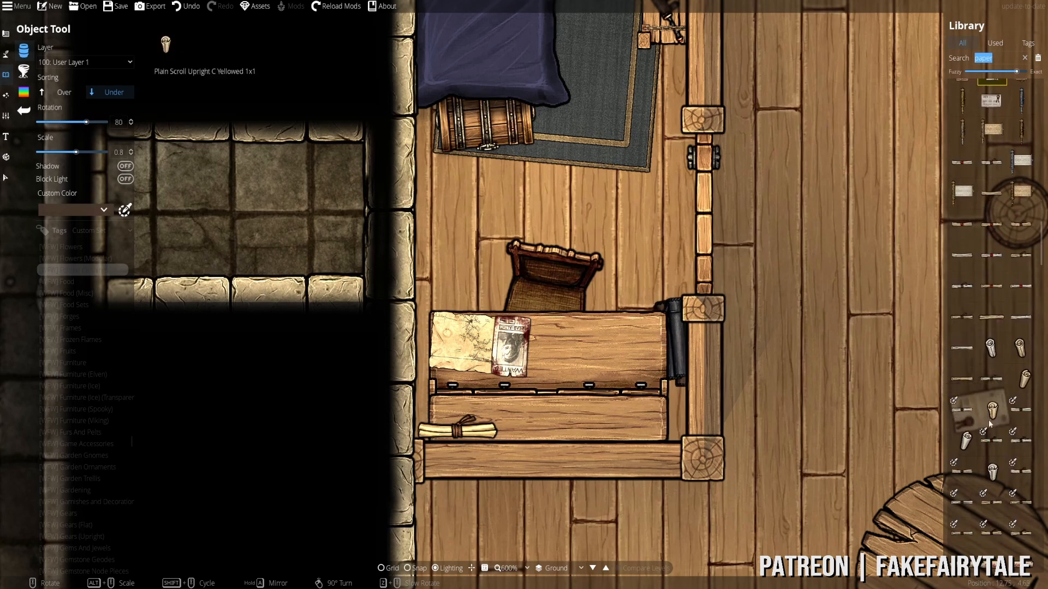
pyautogui.click(990, 428)
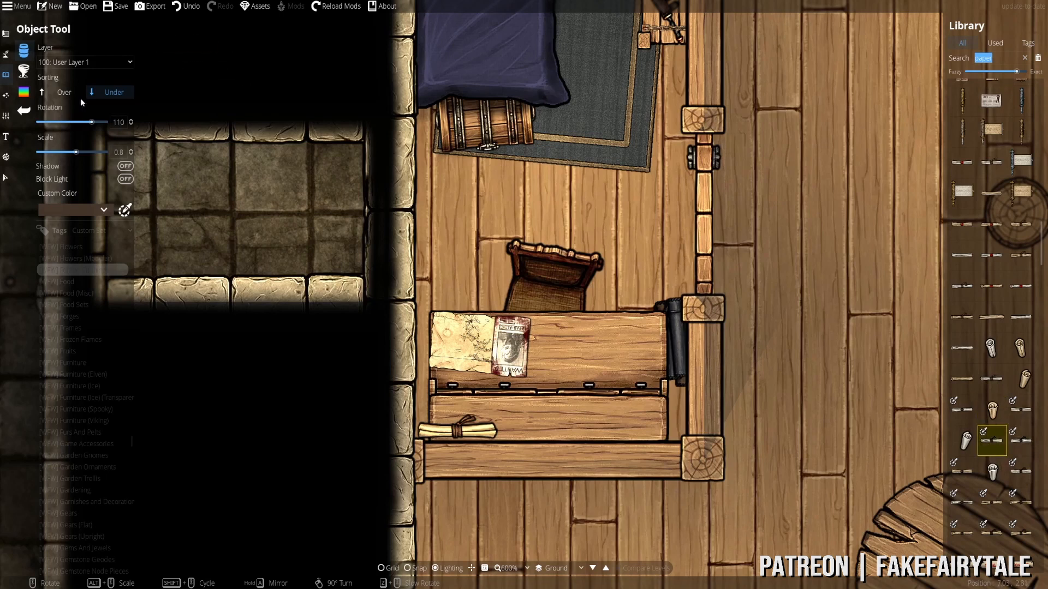
pyautogui.click(82, 62)
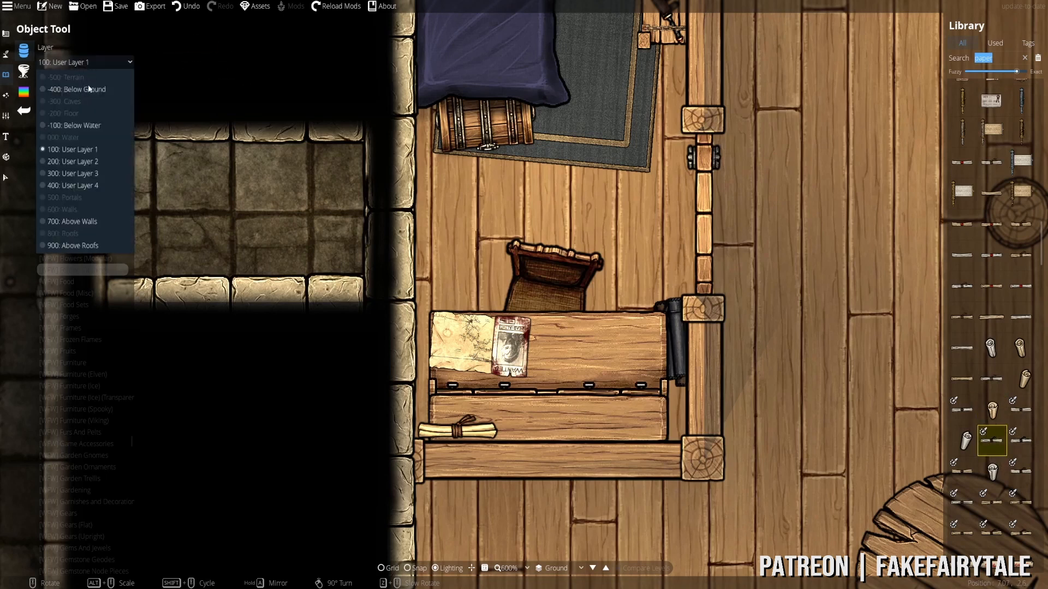
pyautogui.click(76, 169)
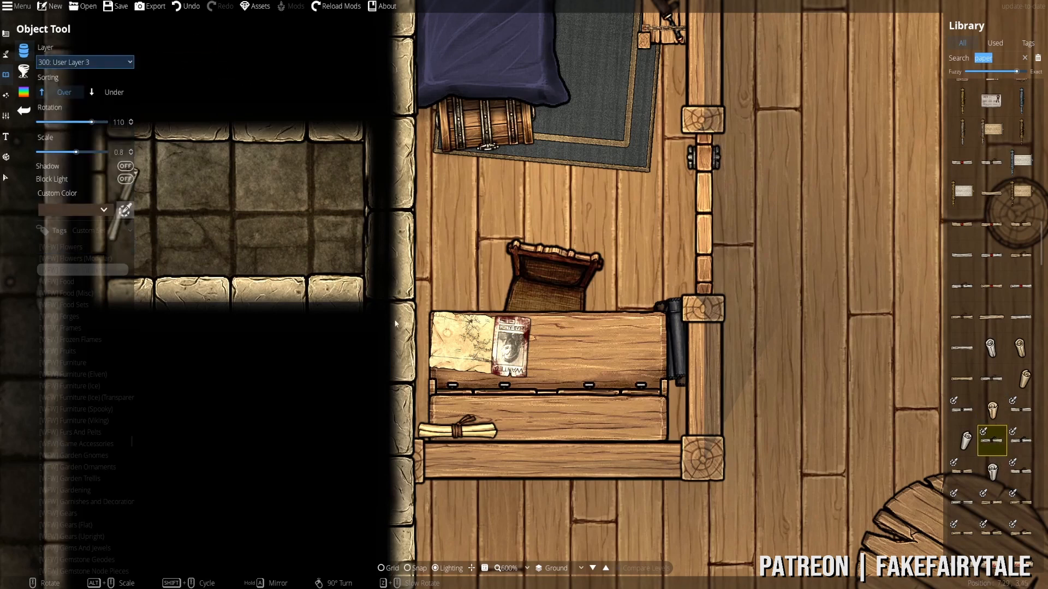
pyautogui.click(454, 421)
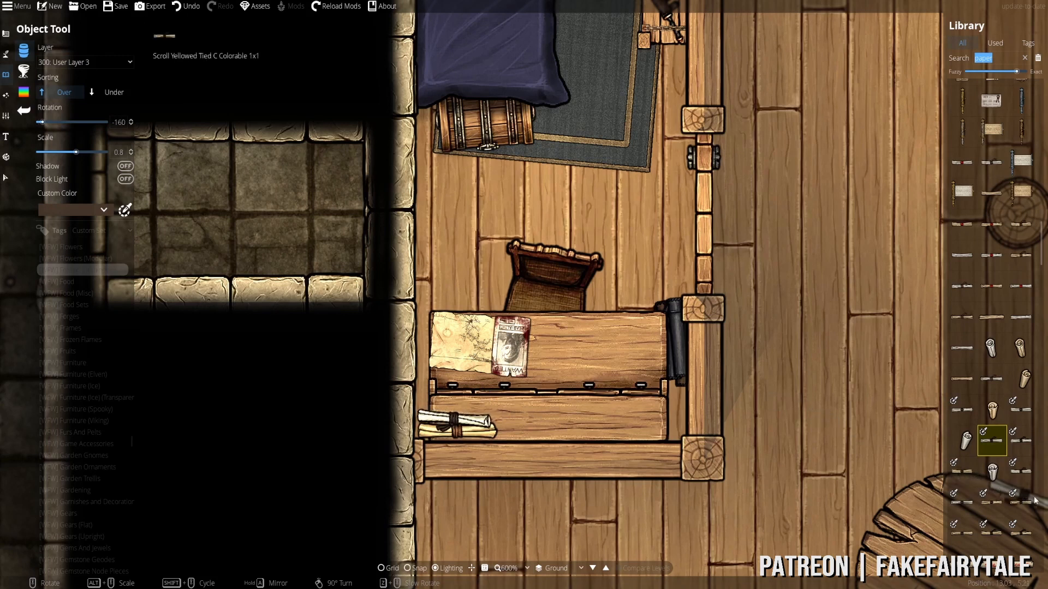
# - Extend the desk's scroll pile with a plain scroll at -180° along its lower edge and a yellowed upright scroll at -135° at its right end
pyautogui.click(962, 379)
pyautogui.scroll(-1, 453, 430)
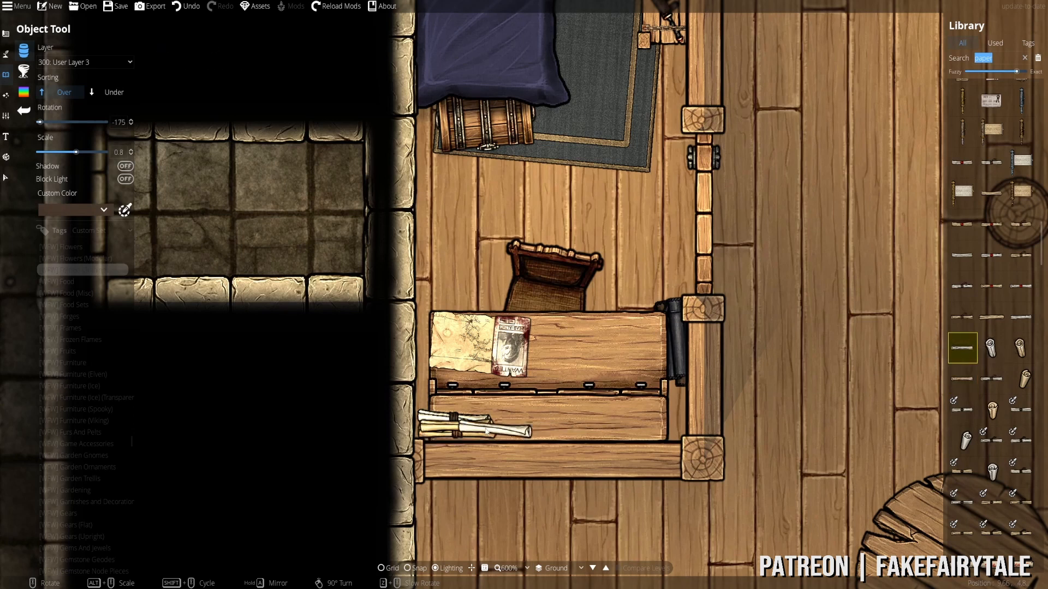
pyautogui.scroll(-1, 456, 443)
pyautogui.click(457, 441)
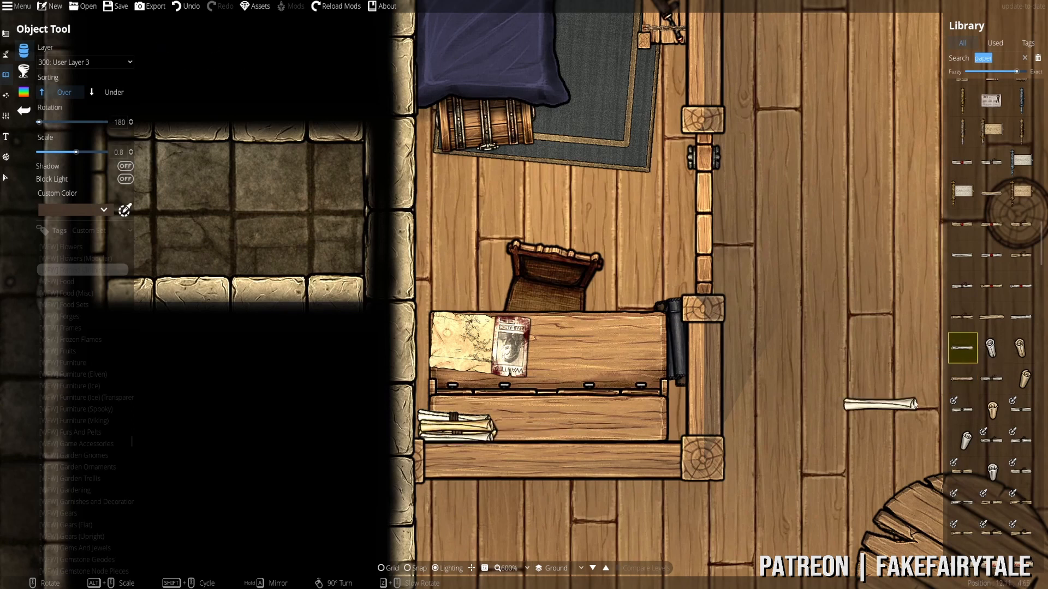
pyautogui.click(1020, 349)
pyautogui.scroll(-3, 477, 430)
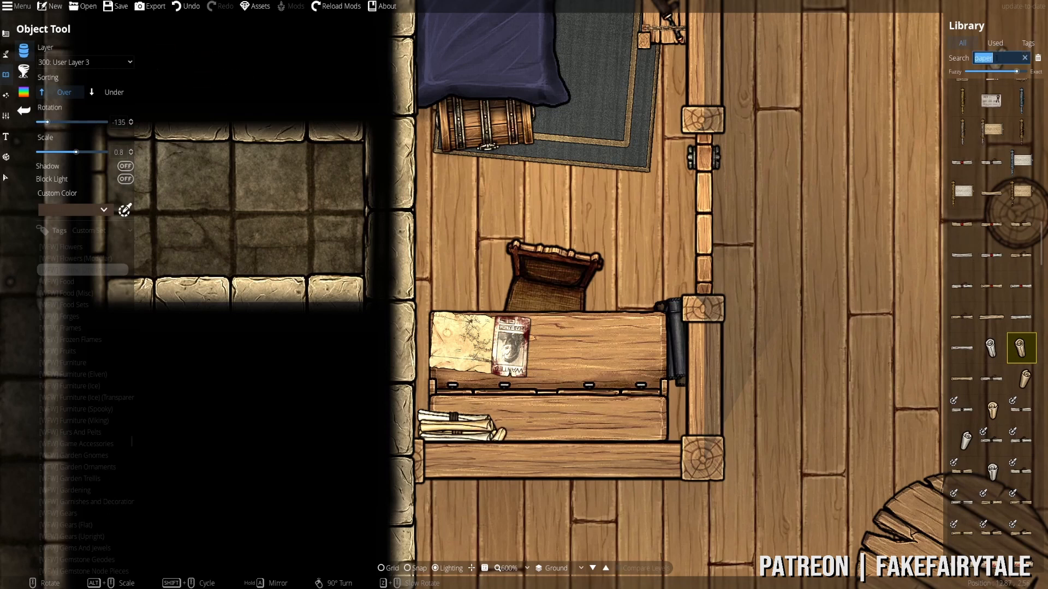
# - Search the library for "ink" and place two round ink wells in the desk's lower-right corner and a square one at -105° on its upper half
pyautogui.write('ink')
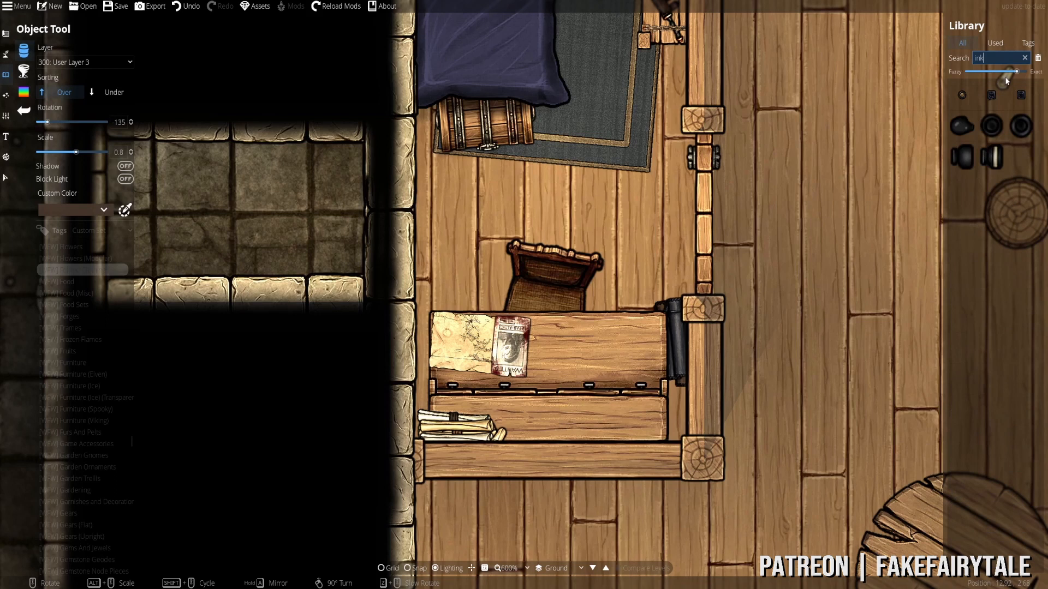
pyautogui.click(964, 102)
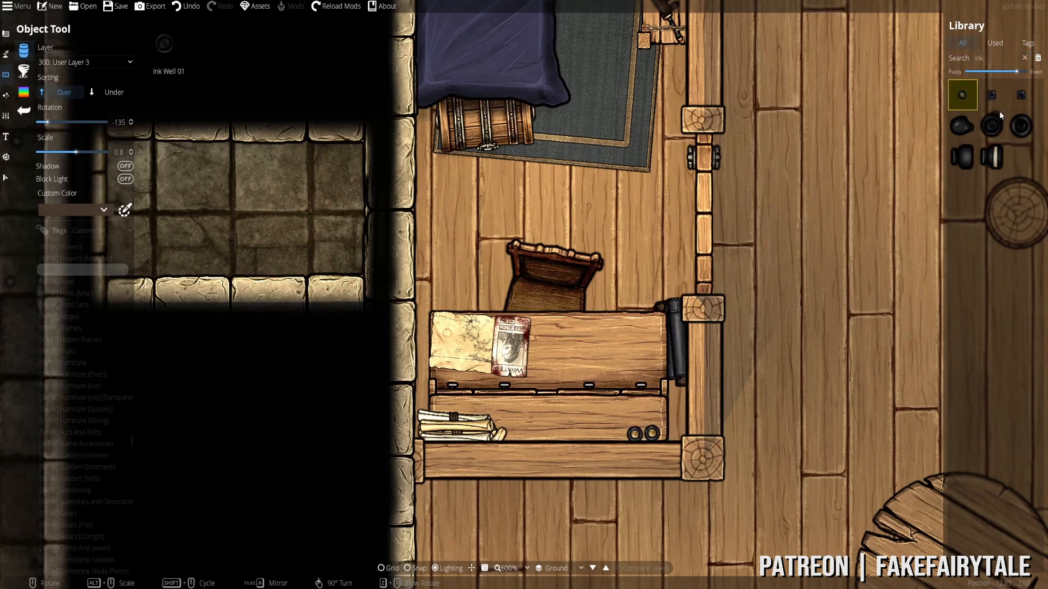
pyautogui.click(1021, 95)
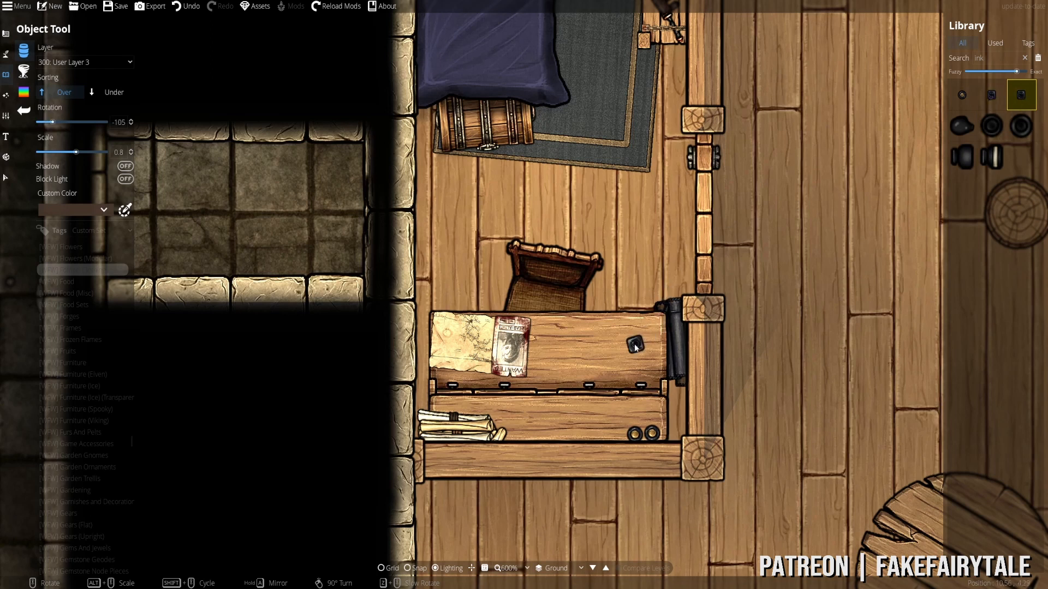
# - Search the library for "paper" and place a small yellowed sheet at -175° on the desk between the wanted poster and the square ink well
pyautogui.moveTo(989, 58); pyautogui.dragTo(851, 65)
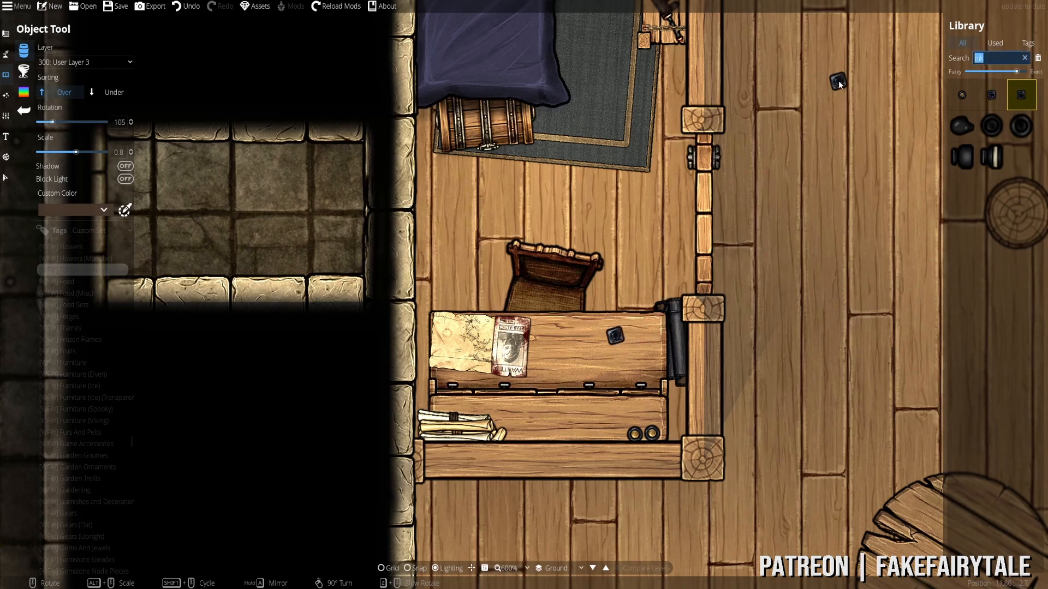
pyautogui.write('paper')
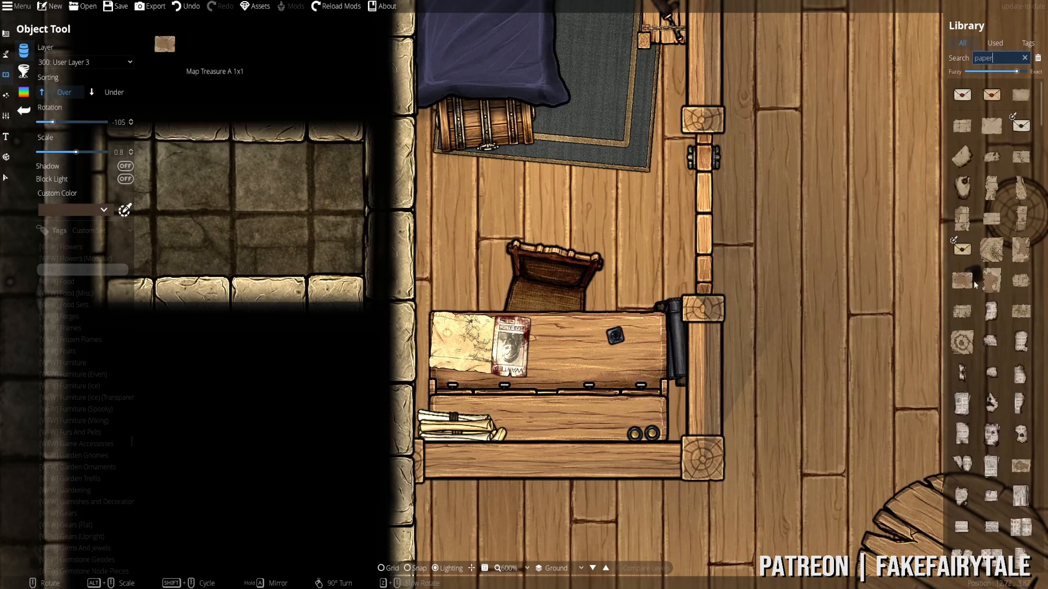
pyautogui.scroll(-5, 990, 328)
pyautogui.click(1017, 325)
pyautogui.scroll(-2, 1005, 338)
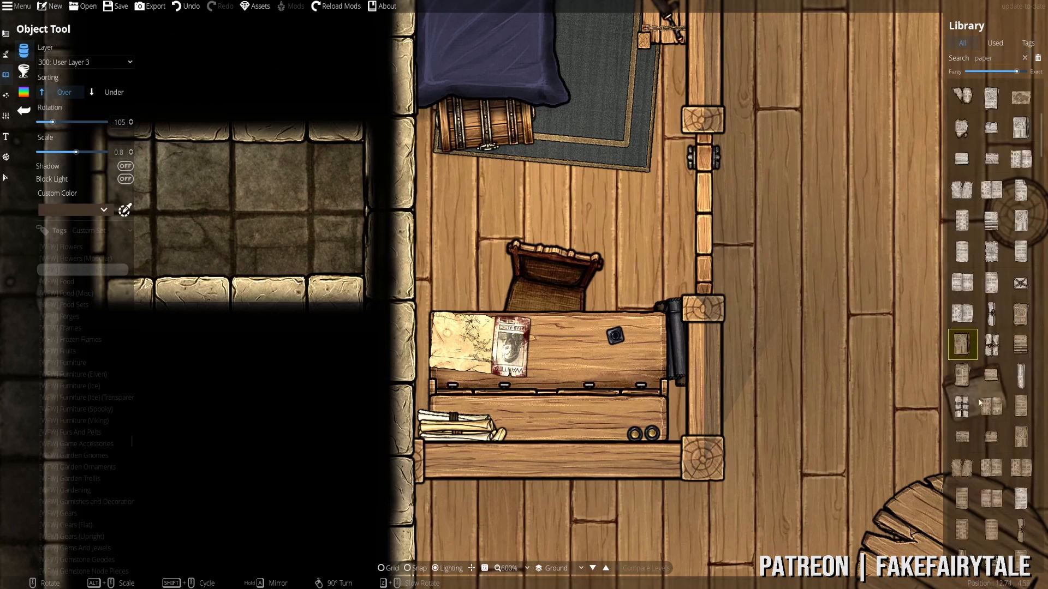
pyautogui.click(992, 416)
pyautogui.scroll(-10, 992, 435)
pyautogui.click(992, 348)
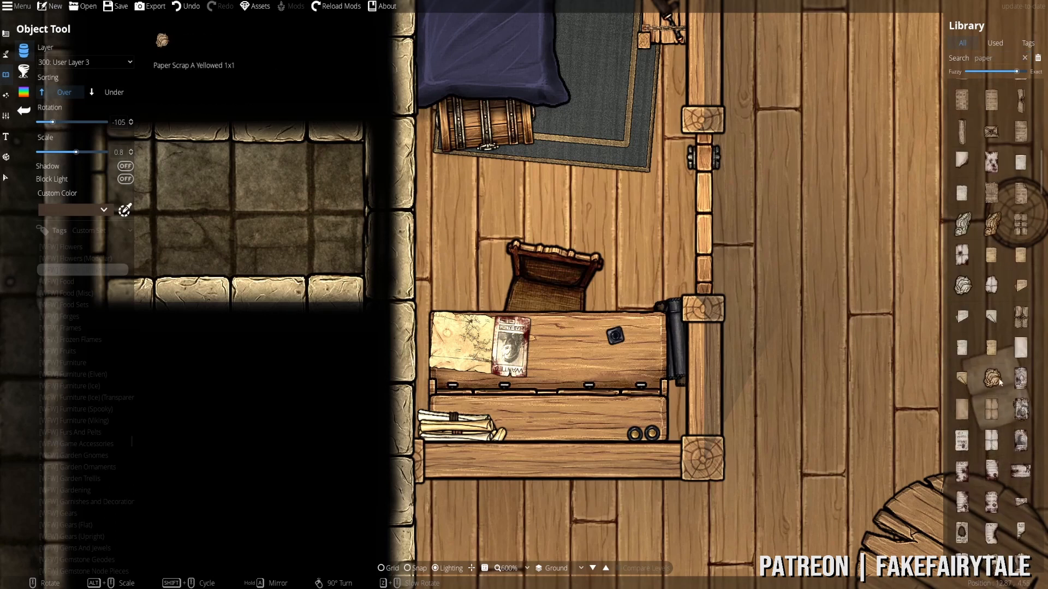
pyautogui.scroll(-2, 586, 350)
pyautogui.scroll(-3, 586, 350)
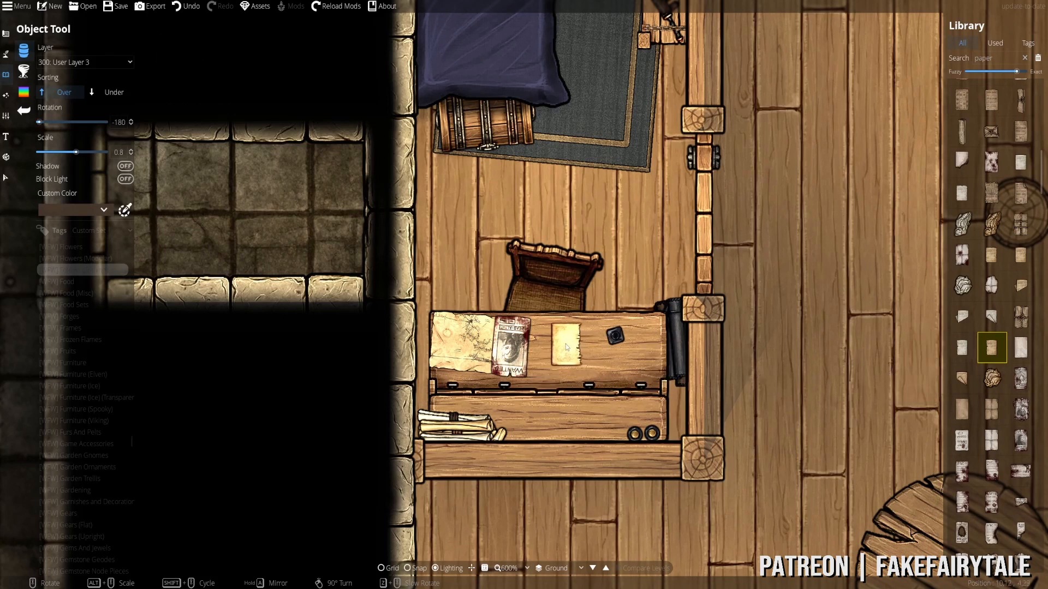
pyautogui.click(558, 337)
# - Lay a larger yellowed sheet at -180° over the small sheet, leaving the small one's left edge exposed
pyautogui.click(963, 416)
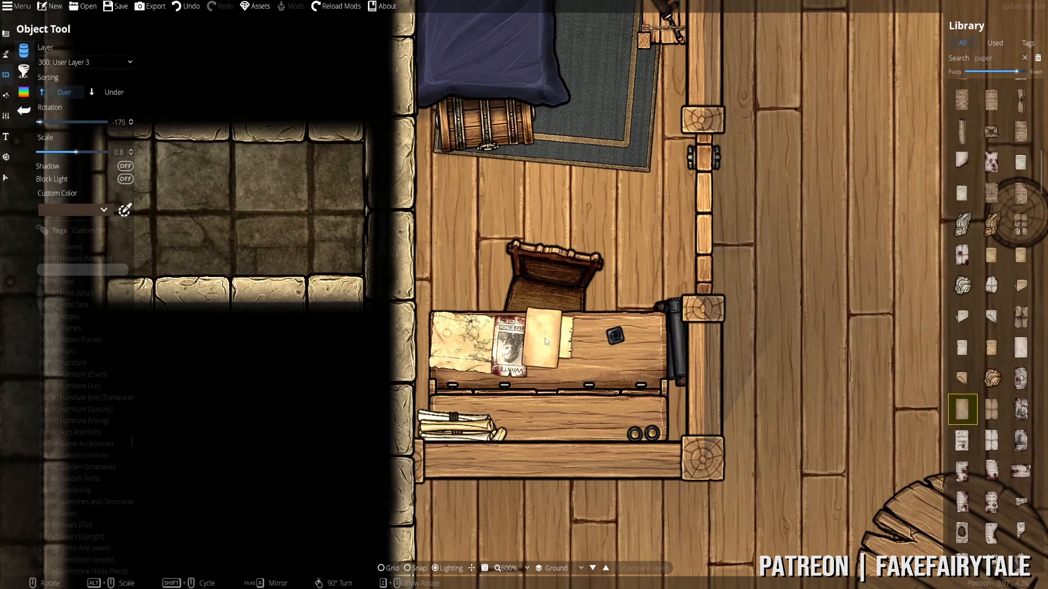
pyautogui.scroll(-1, 568, 342)
pyautogui.click(568, 343)
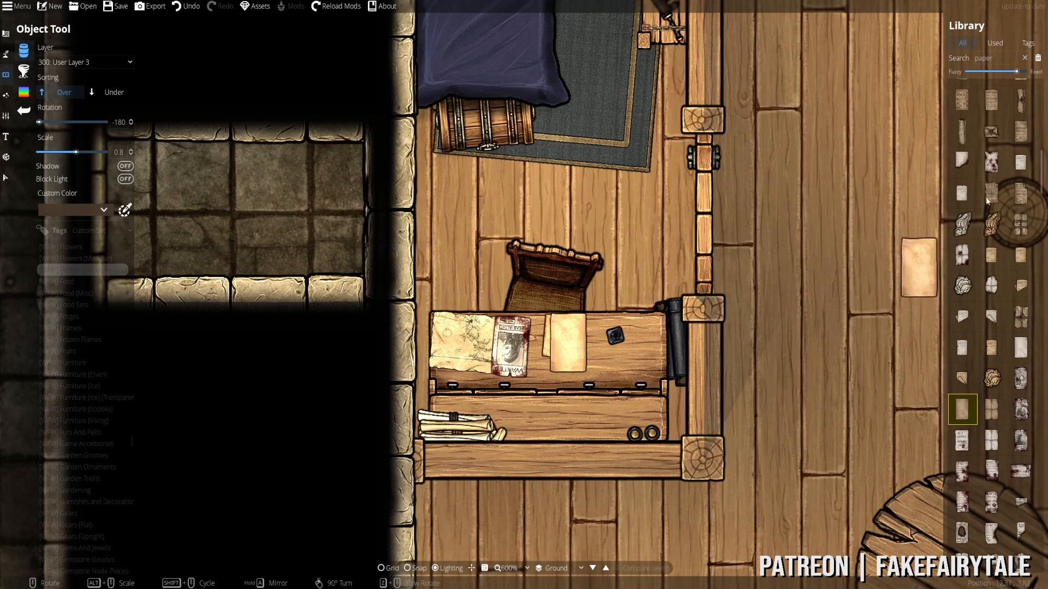
# - Search the library for "pen" and place a brown pen at 135° between the paper sheets and the square ink well
pyautogui.doubleClick(983, 58)
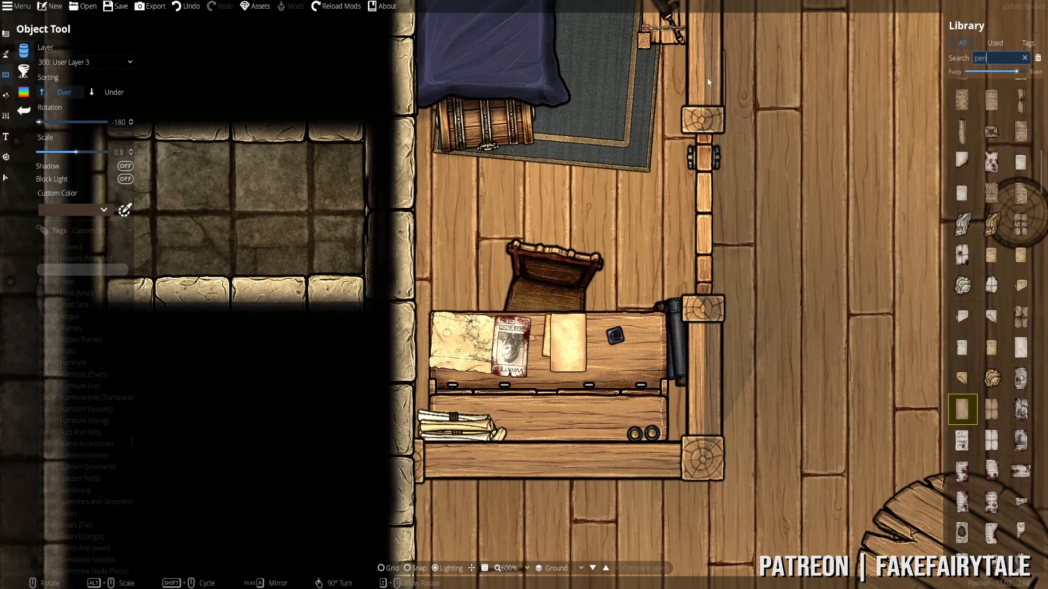
pyautogui.click(962, 96)
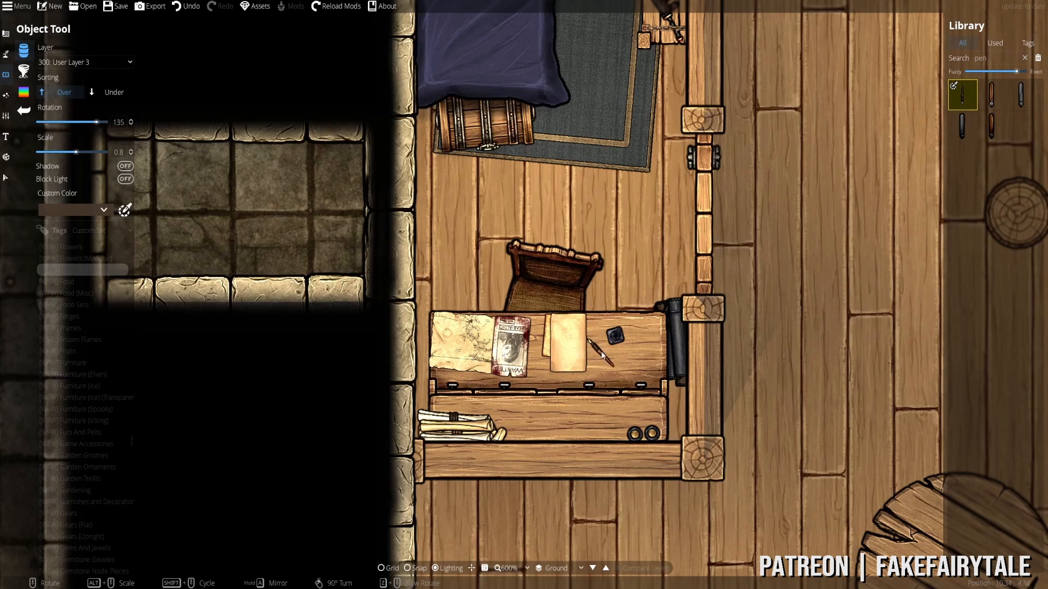
pyautogui.click(963, 126)
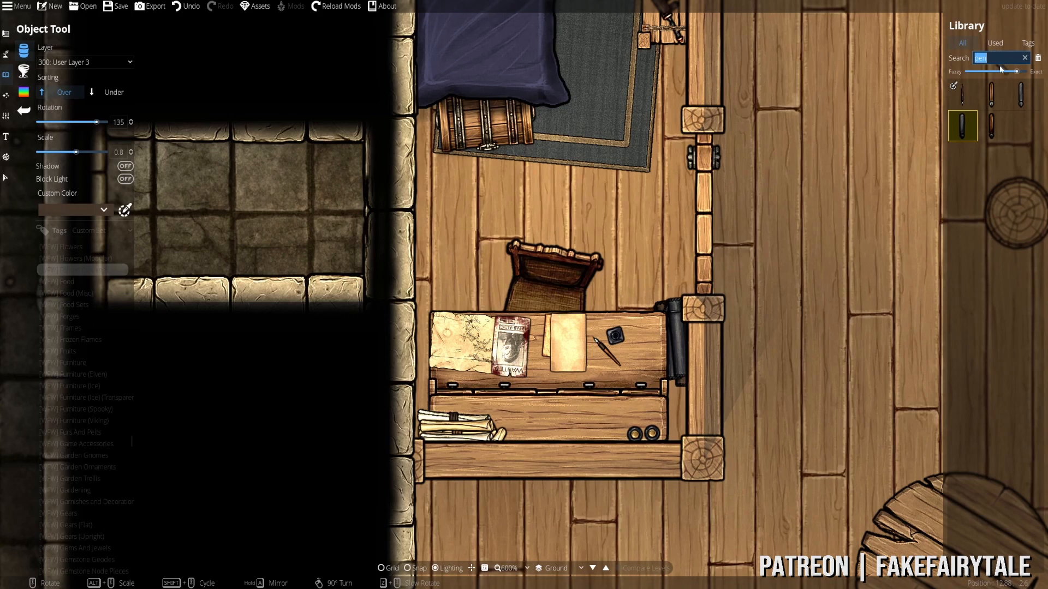
# - Search the library for "cup" and place a dark-filled mug at -15° on the lower-left part of the desk's map
pyautogui.write('cup')
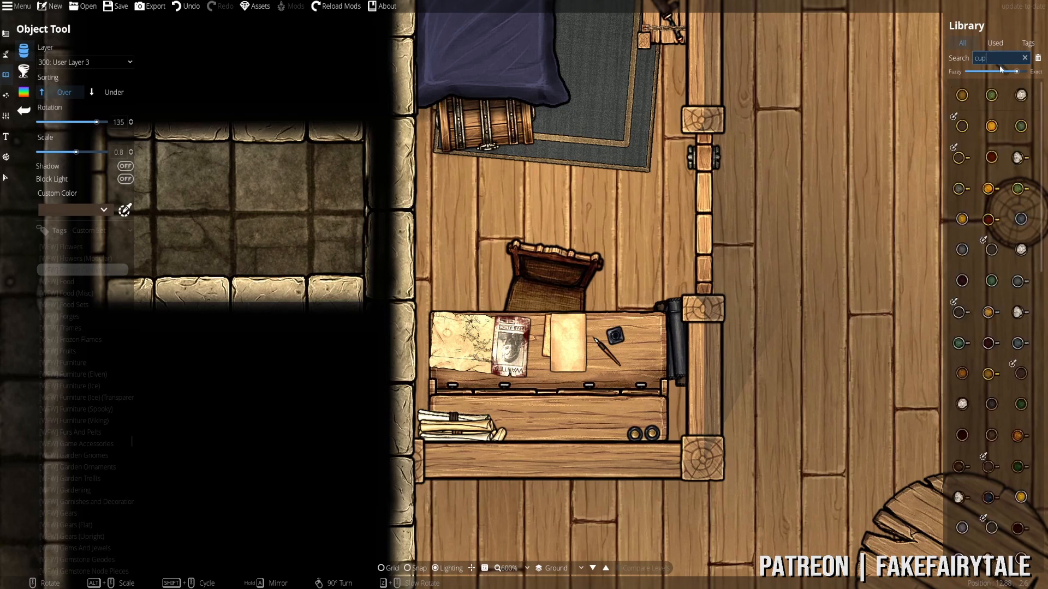
pyautogui.click(1018, 379)
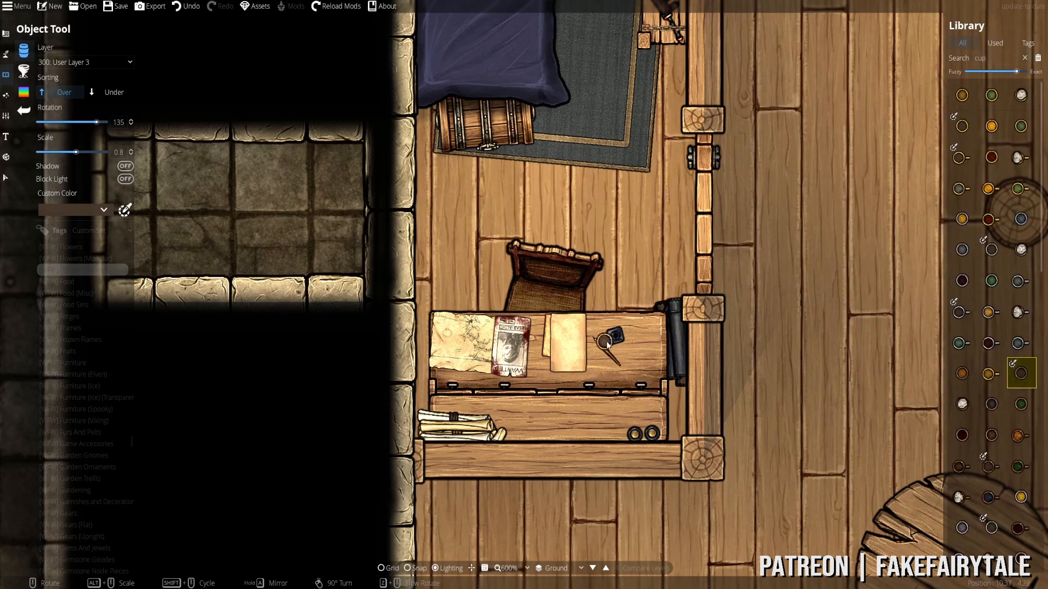
pyautogui.click(959, 467)
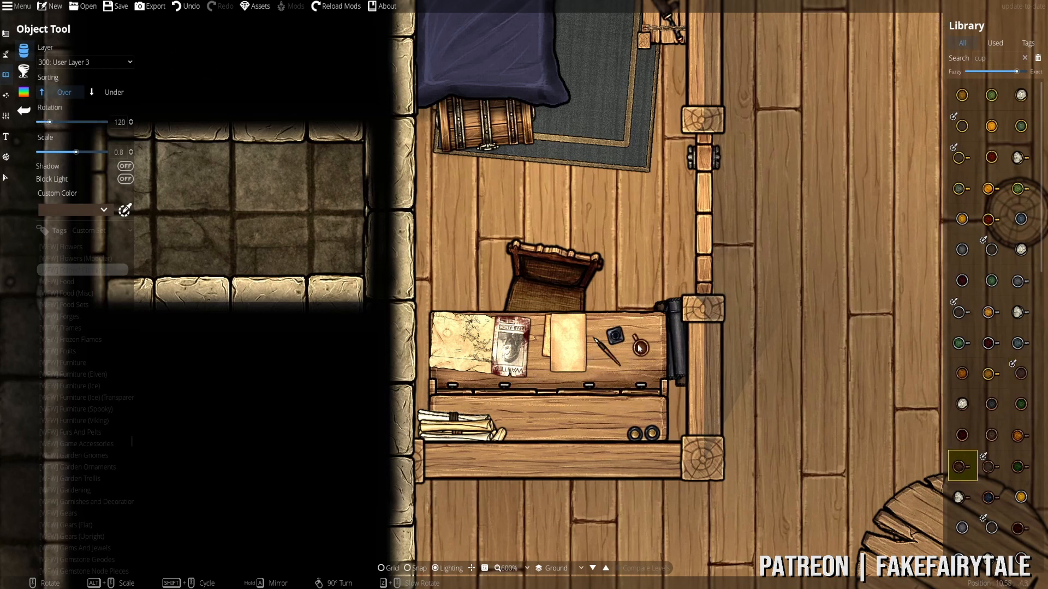
pyautogui.click(992, 497)
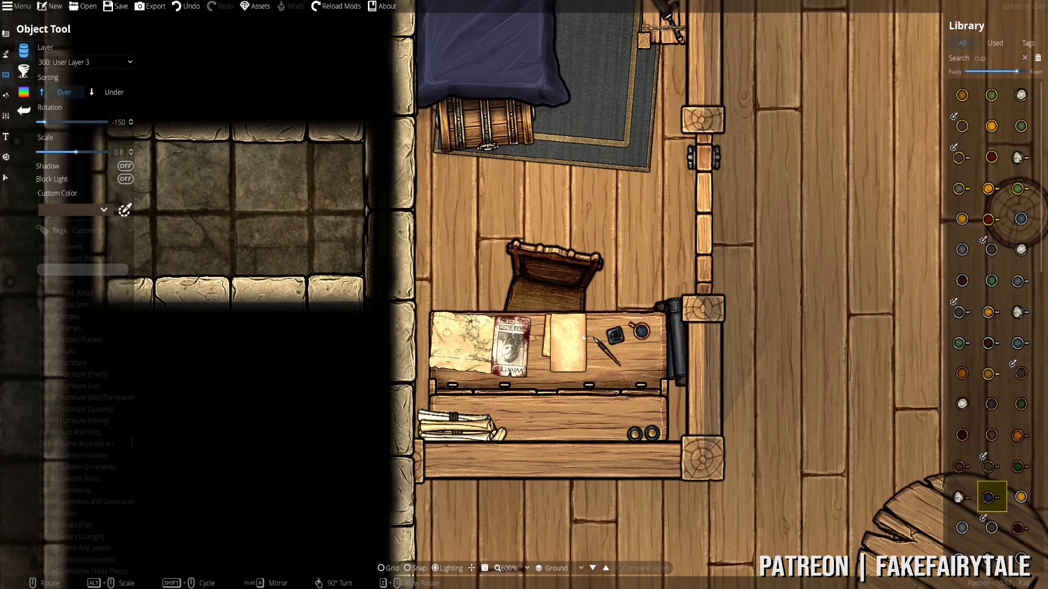
pyautogui.click(459, 364)
# - Search the library for "box" and place a light wooden jewel box at -5° on the desk's lower section beside the two ink wells
pyautogui.moveTo(1007, 59); pyautogui.dragTo(456, 119)
pyautogui.write('st')
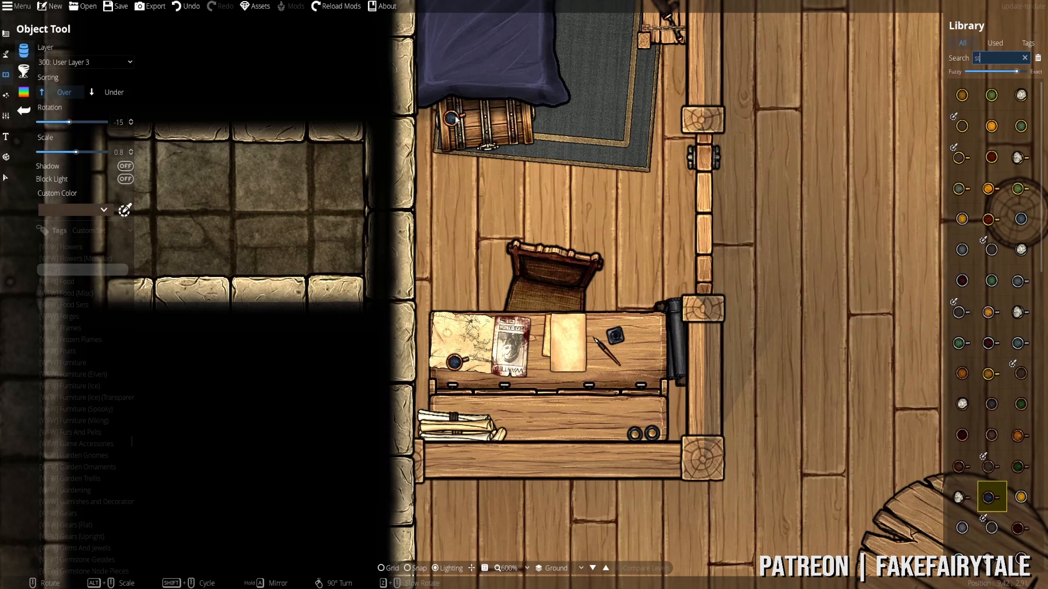
pyautogui.write('rong')
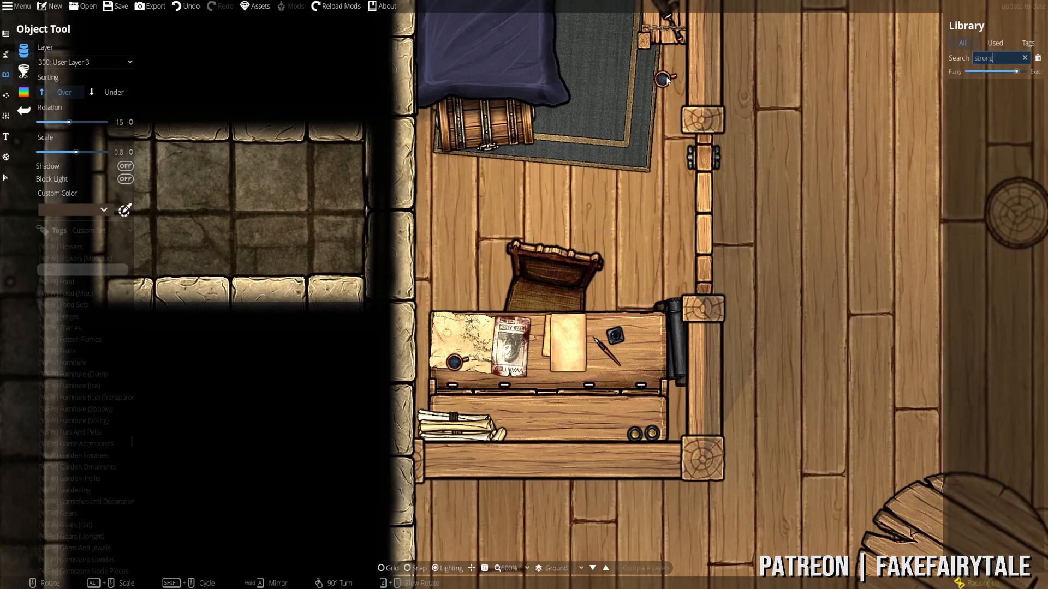
pyautogui.write('box')
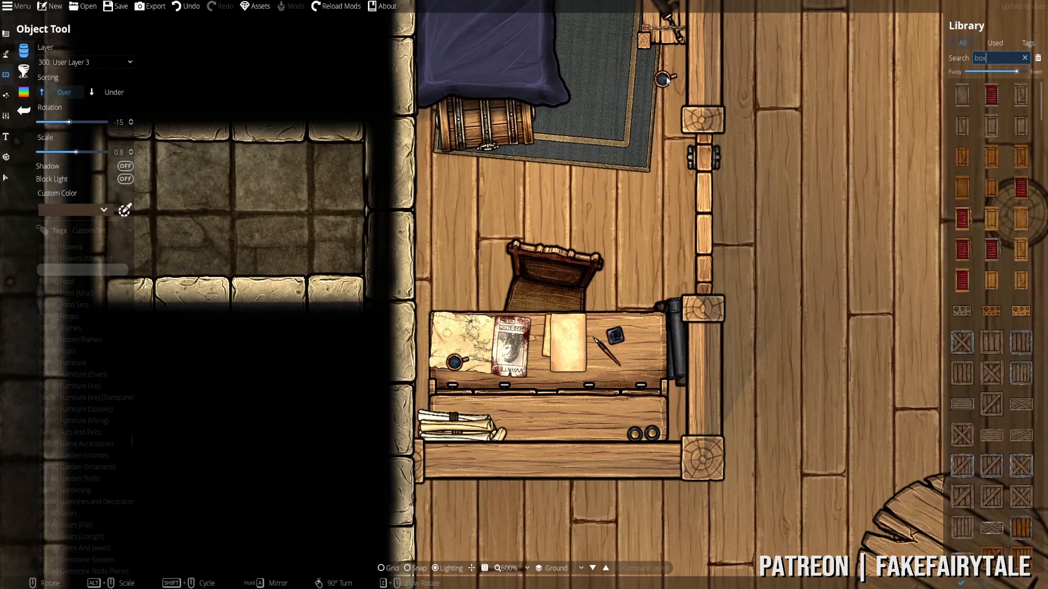
pyautogui.scroll(-8, 981, 261)
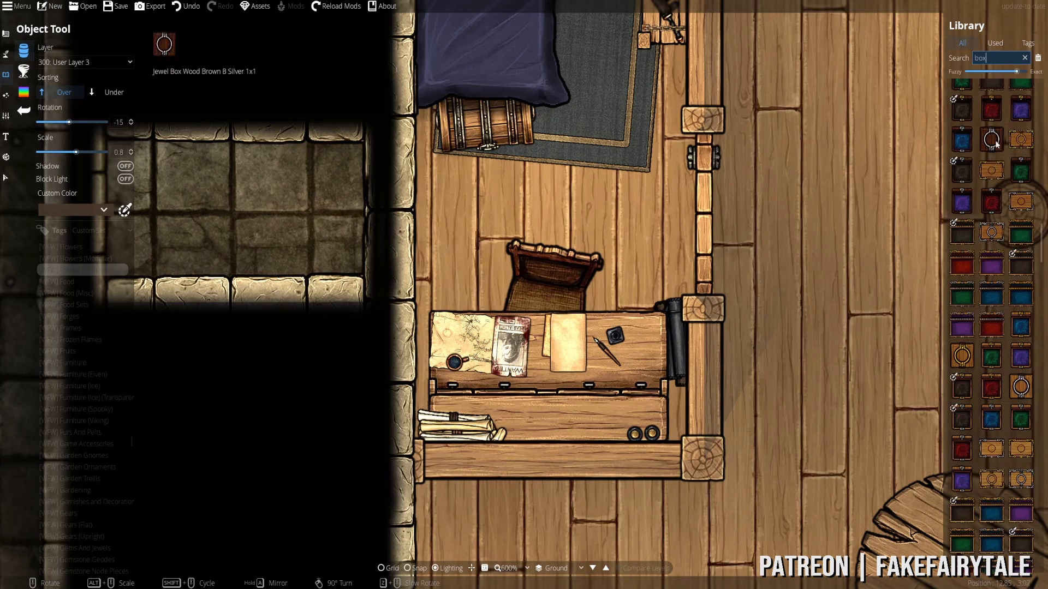
pyautogui.scroll(-9, 998, 202)
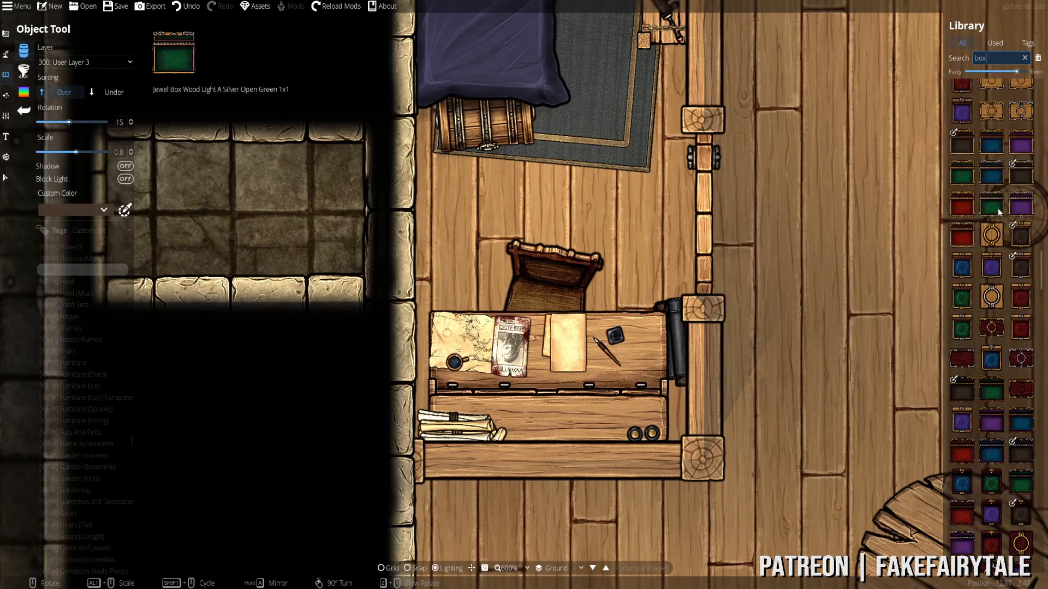
pyautogui.scroll(-10, 1001, 229)
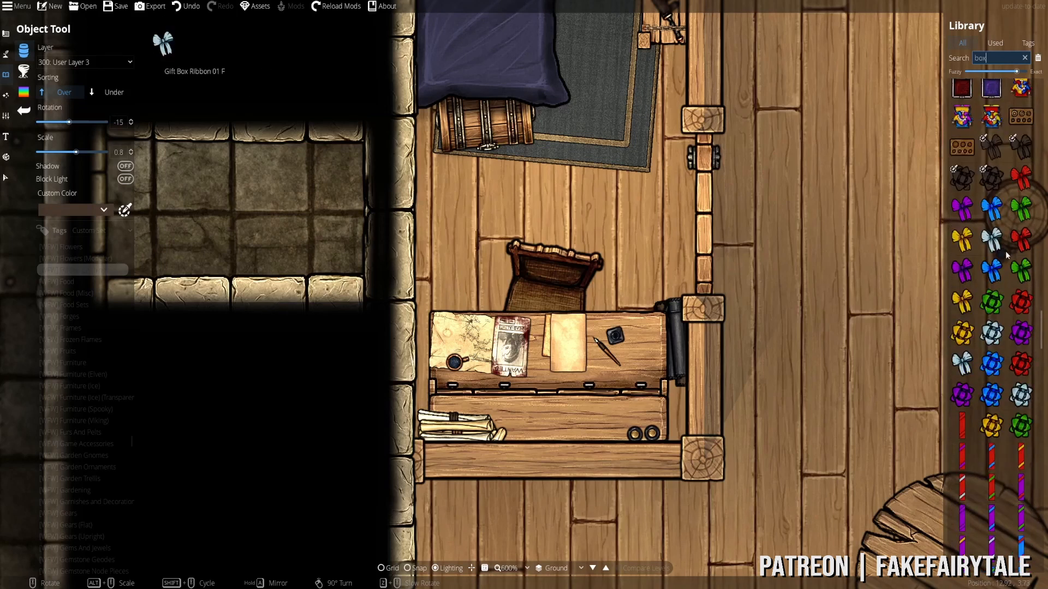
pyautogui.scroll(2, 1003, 200)
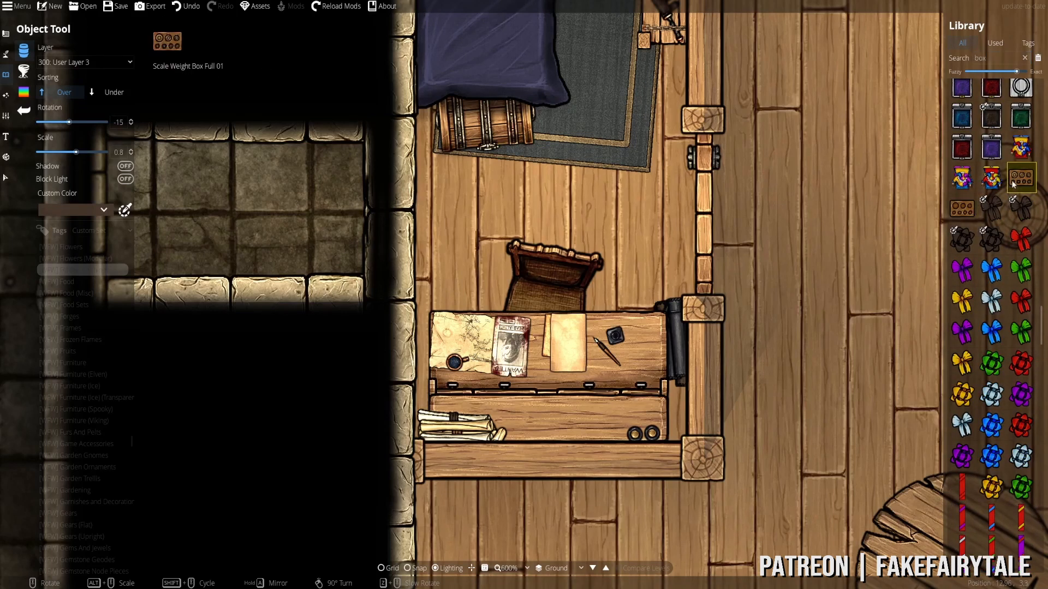
pyautogui.scroll(10, 1010, 250)
pyautogui.scroll(5, 1002, 246)
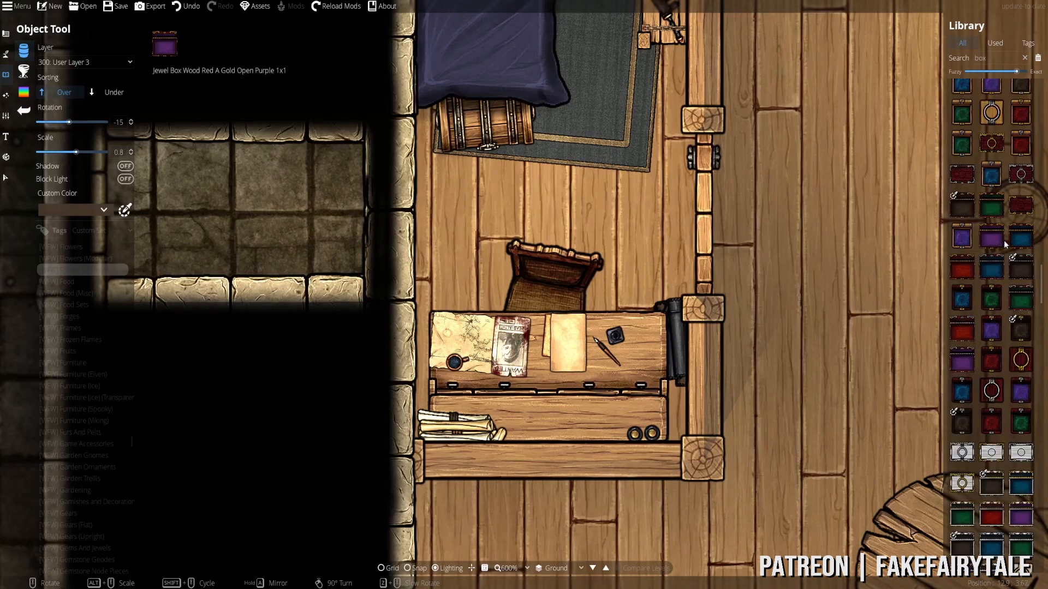
pyautogui.scroll(4, 1005, 240)
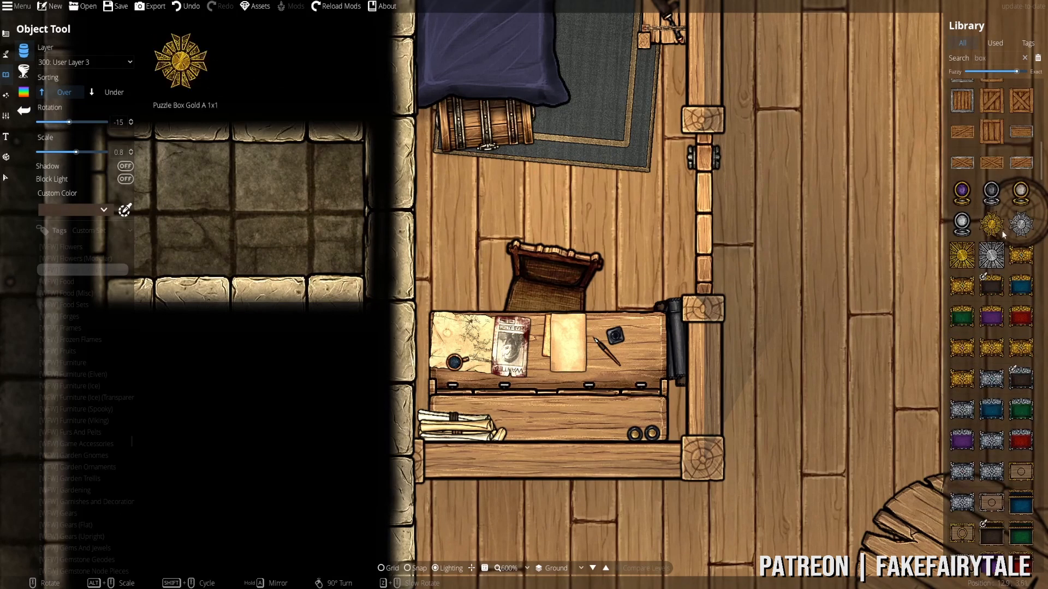
pyautogui.scroll(-6, 1002, 235)
pyautogui.scroll(-6, 1002, 328)
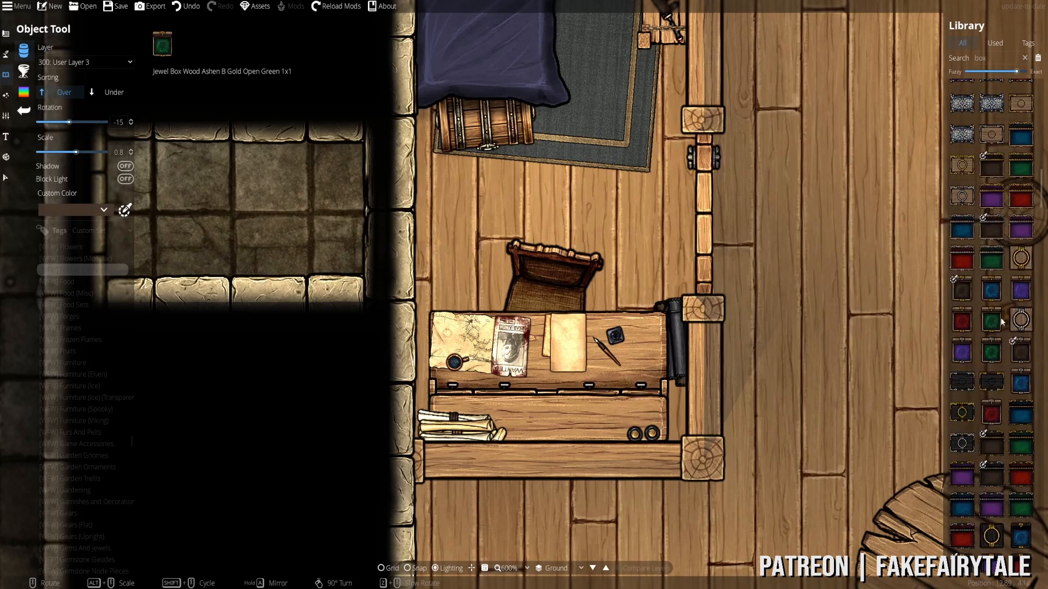
pyautogui.scroll(-15, 1002, 327)
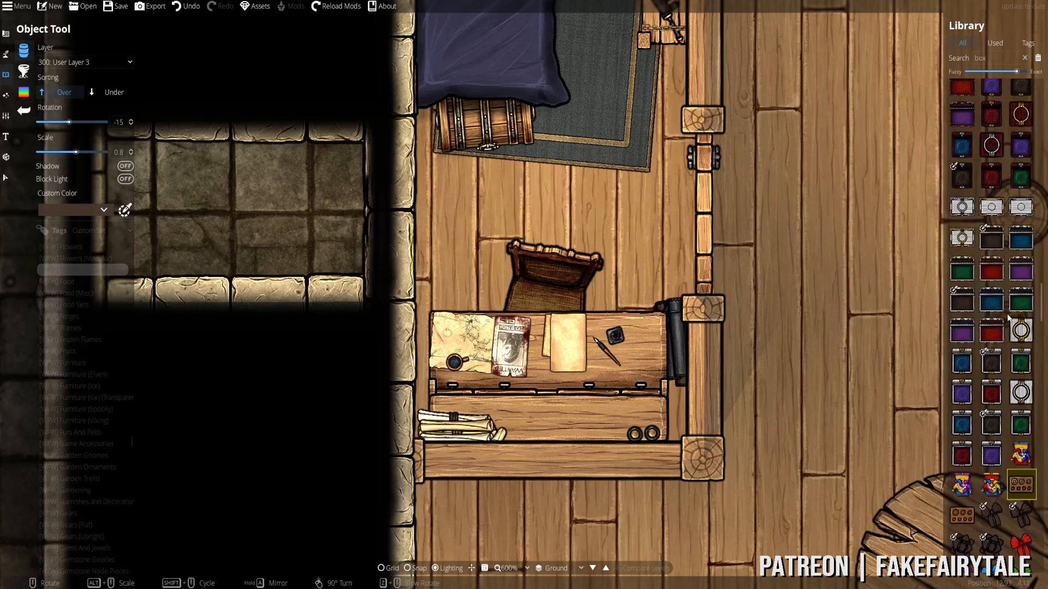
pyautogui.scroll(-20, 1008, 339)
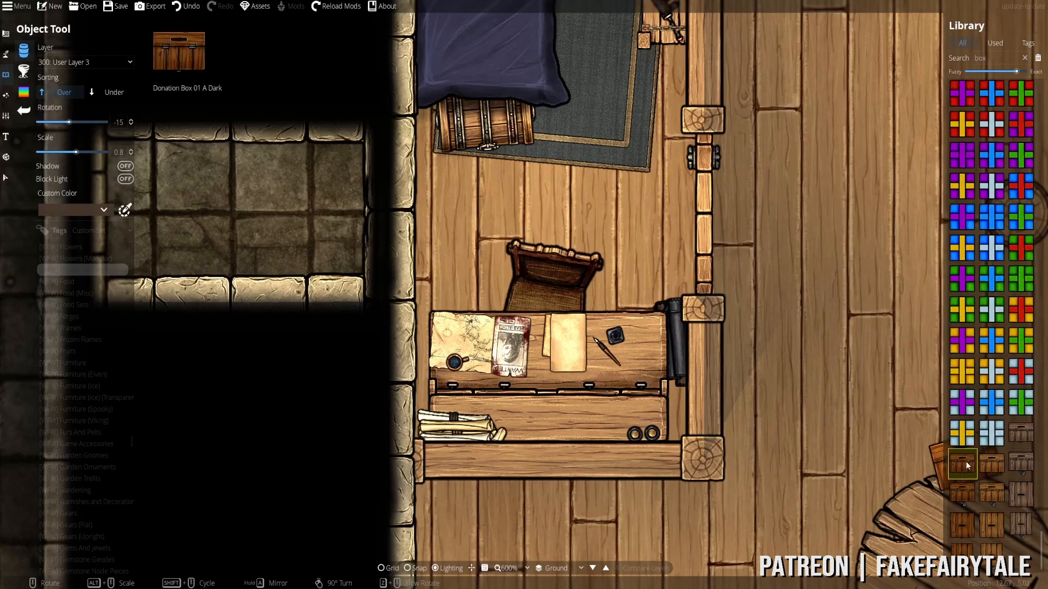
pyautogui.click(968, 466)
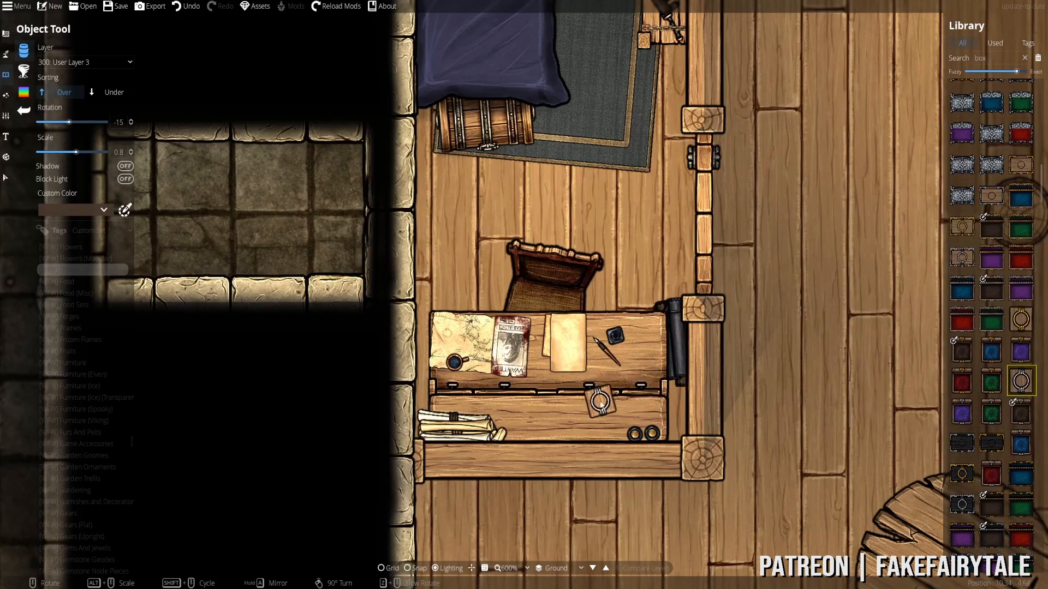
pyautogui.scroll(1, 589, 425)
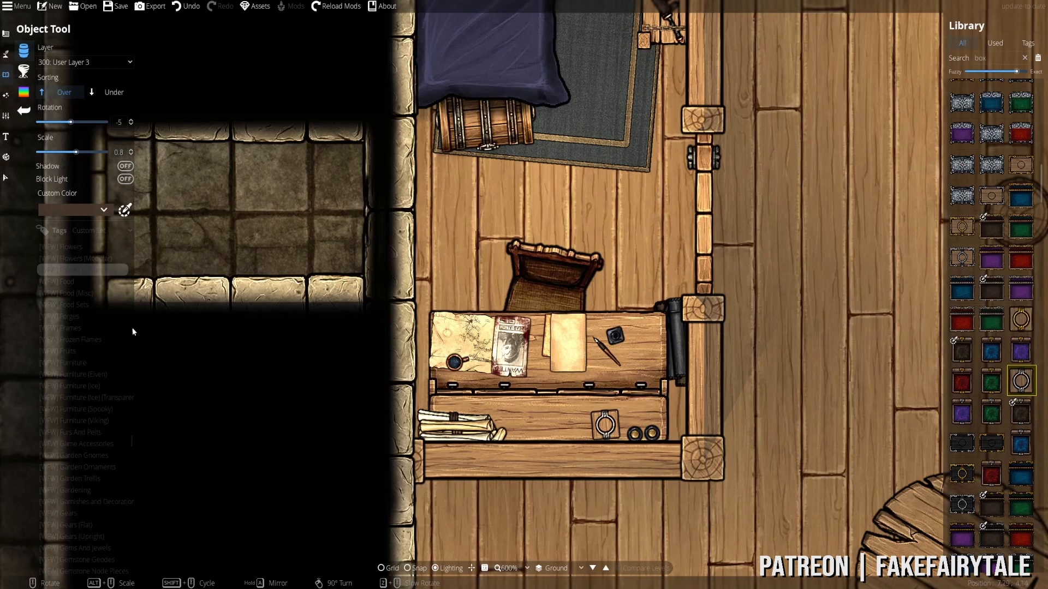
# - Place three green bottles from the Glassware tag and a pale-handled razor from the Grooming tag on the shelf beside the bed
pyautogui.click(88, 335)
pyautogui.click(71, 361)
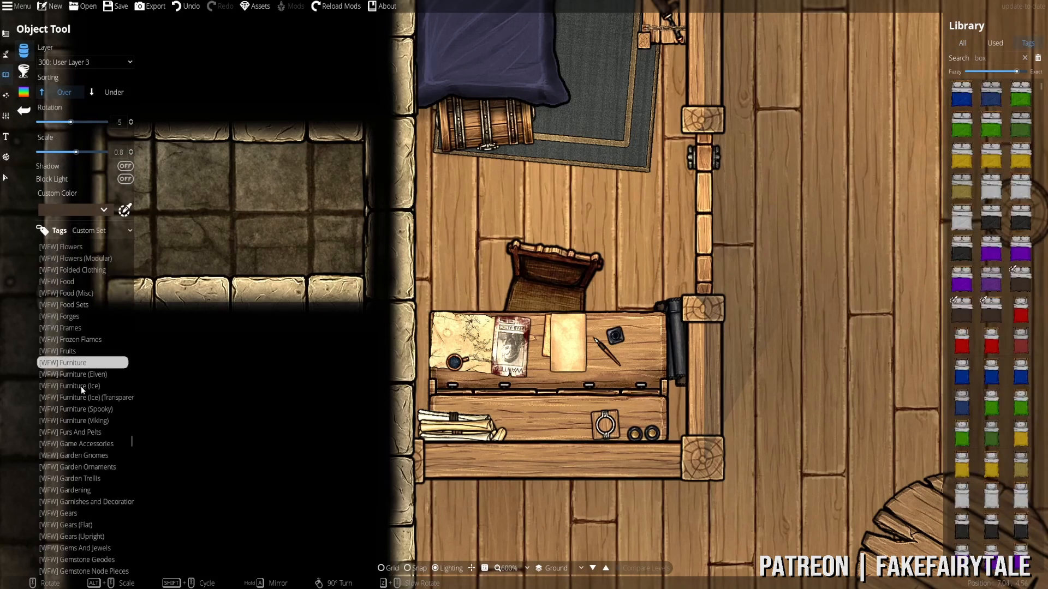
pyautogui.scroll(6, 90, 401)
pyautogui.scroll(15, 88, 382)
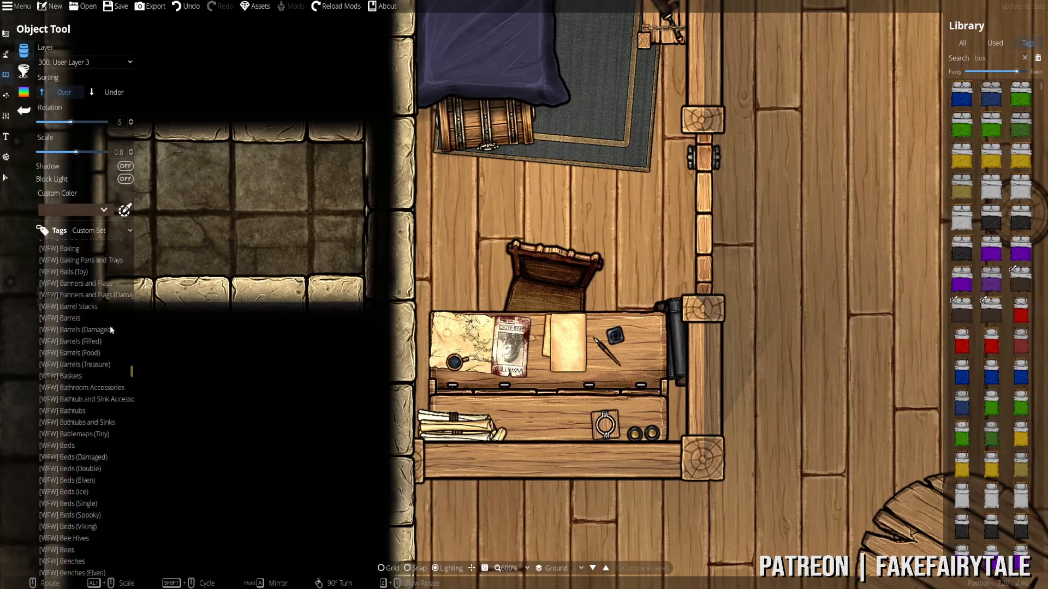
pyautogui.click(76, 313)
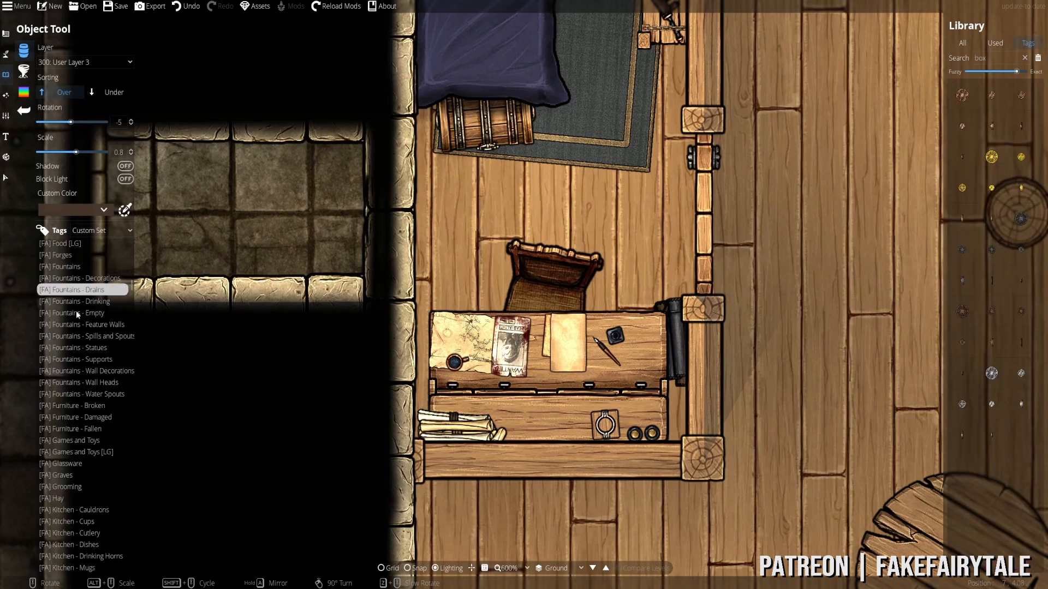
pyautogui.click(83, 369)
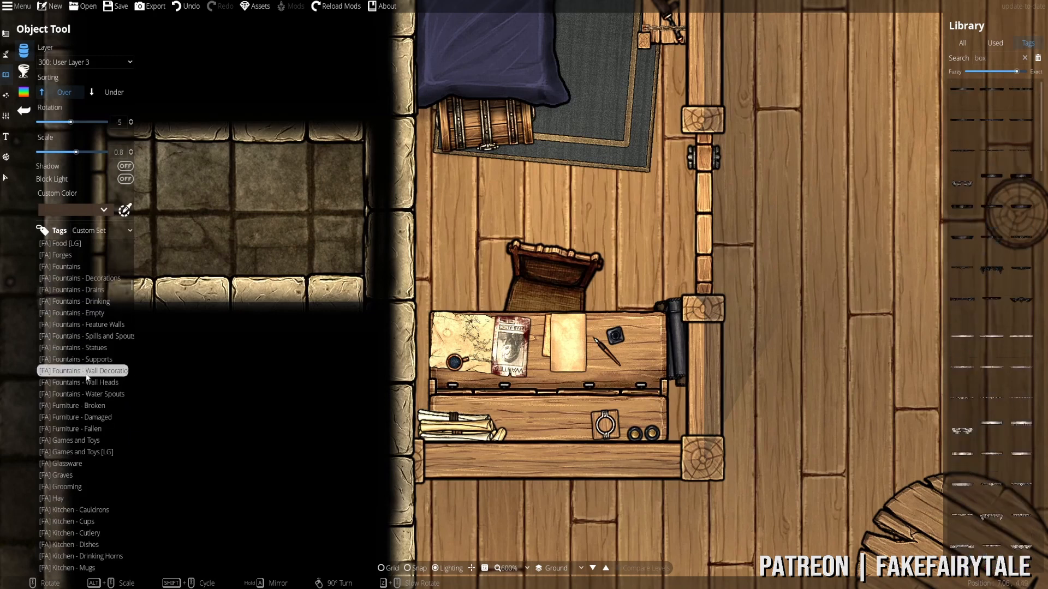
pyautogui.click(71, 404)
pyautogui.click(76, 417)
pyautogui.click(80, 441)
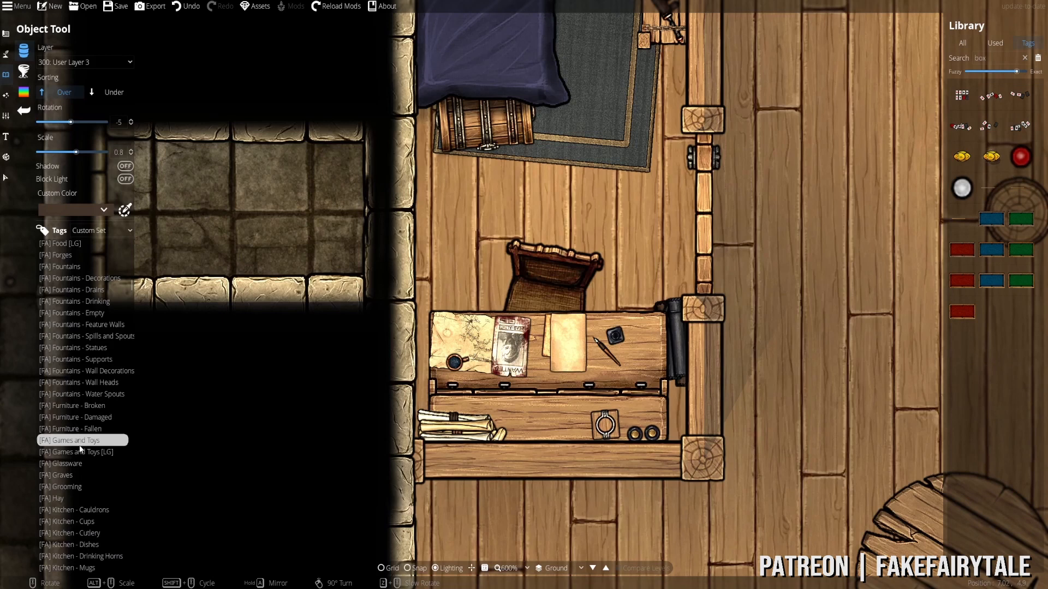
pyautogui.click(68, 463)
pyautogui.scroll(-3, 68, 464)
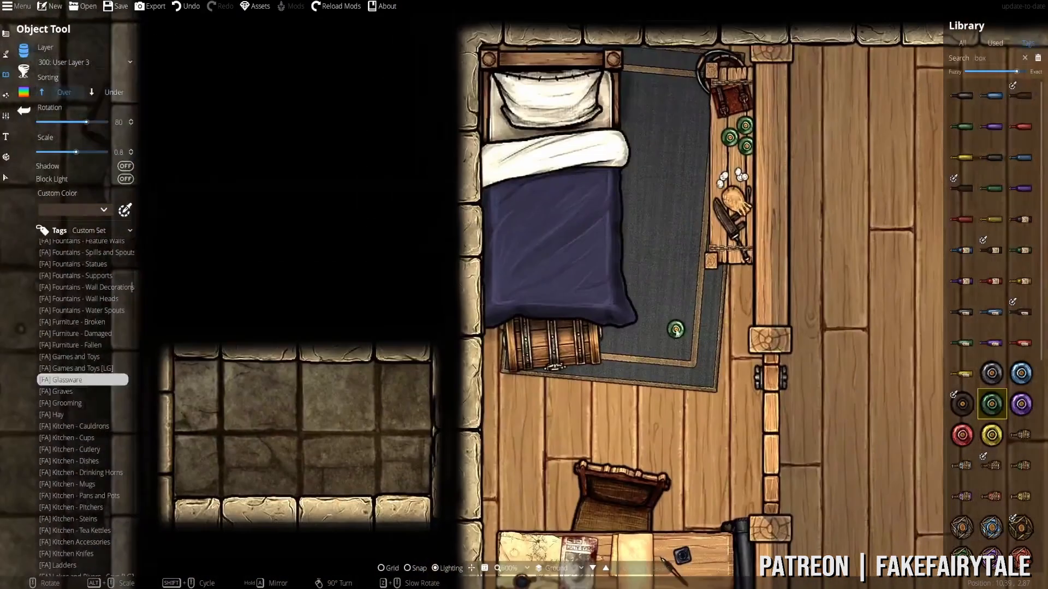
pyautogui.click(82, 403)
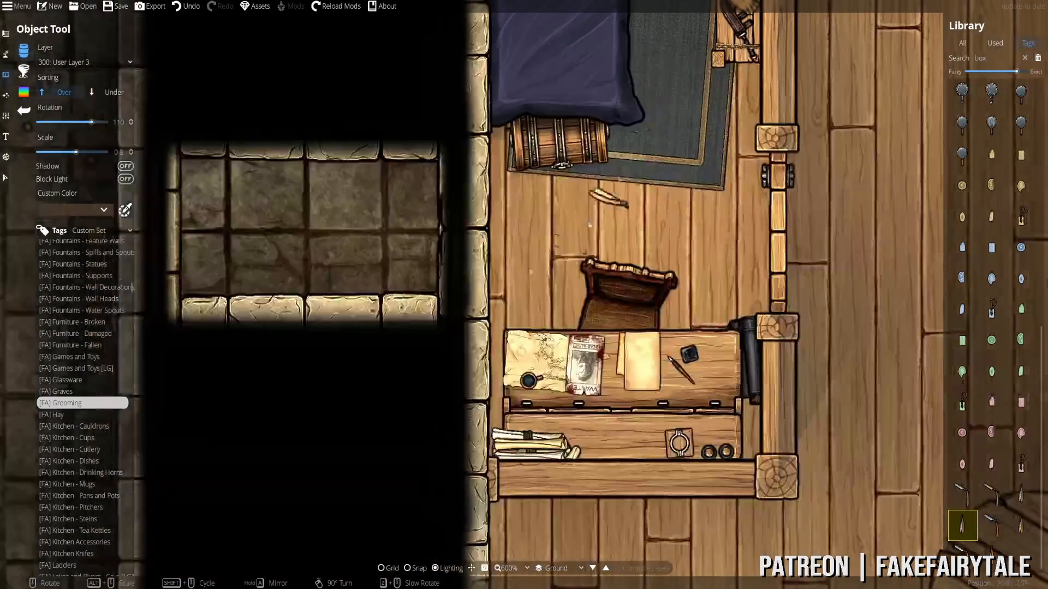
# - Place a brown kettle from the Kitchen - Tea Kettles tag at 35° between the desk's scrolls and the jewel box
pyautogui.click(81, 438)
pyautogui.scroll(-3, 88, 486)
pyautogui.click(82, 447)
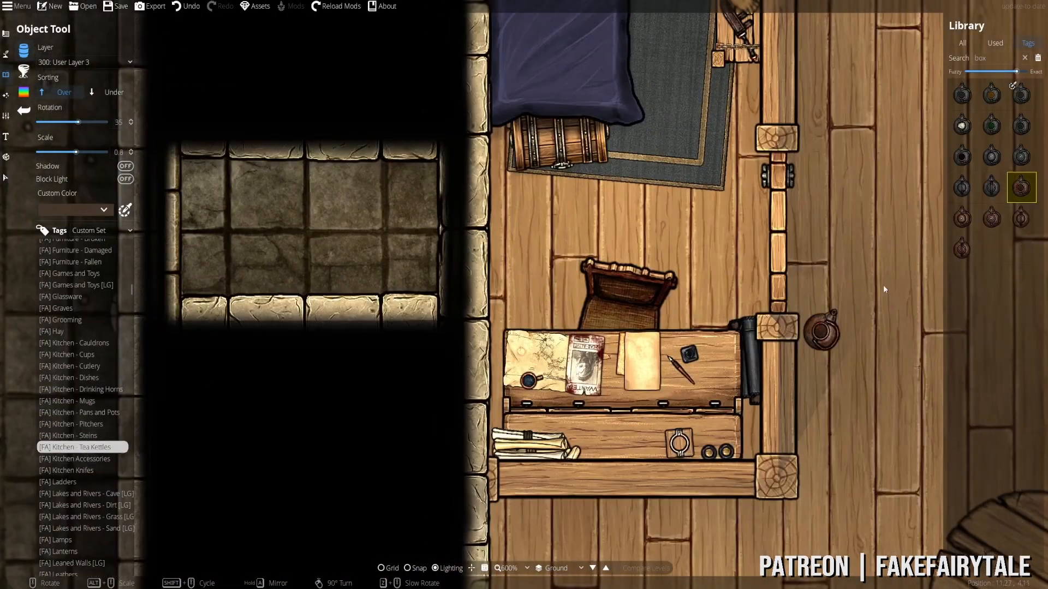
# - Find the Lanterns tag and place a rusty metal lantern just above the two ink wells on the desk
pyautogui.scroll(-2, 80, 474)
pyautogui.click(71, 499)
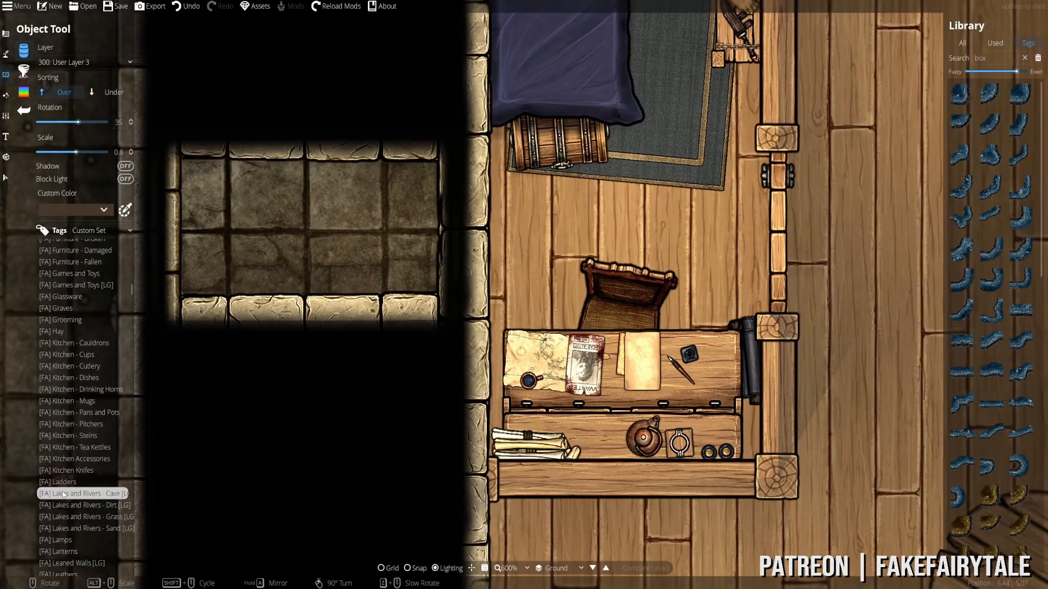
pyautogui.scroll(-5, 1005, 360)
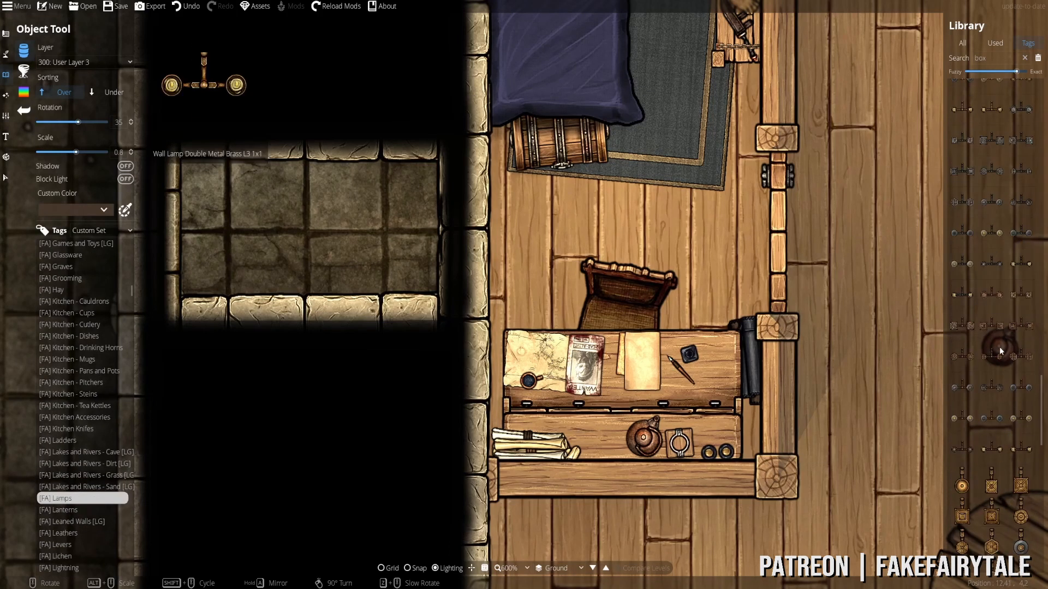
pyautogui.click(66, 510)
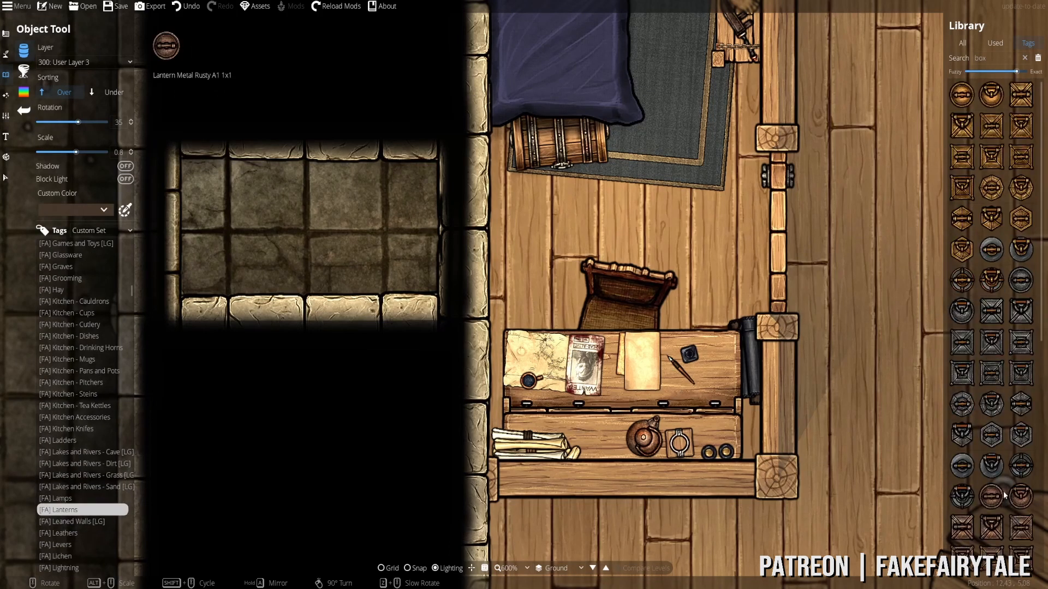
pyautogui.click(1021, 497)
pyautogui.moveTo(631, 301); pyautogui.dragTo(621, 140)
# - Check the Leathers tag, and place a small lever from the Levers tag at scale 0.4 on User Layer 1 by the desk's left edge
pyautogui.scroll(-2, 690, 387)
pyautogui.scroll(9, 699, 427)
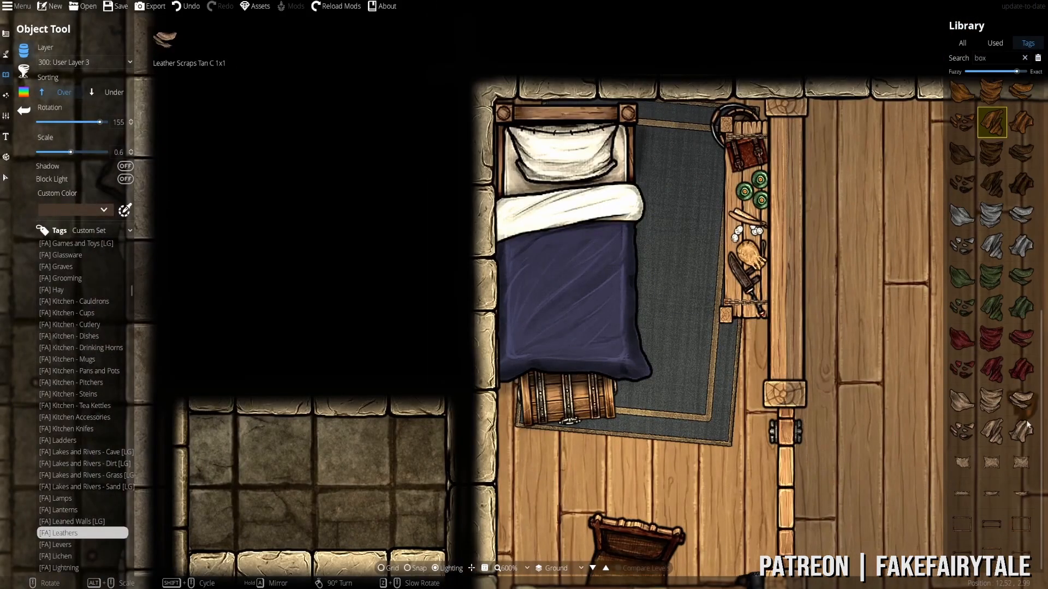
pyautogui.scroll(-2, 54, 492)
pyautogui.click(60, 461)
pyautogui.scroll(-2, 674, 322)
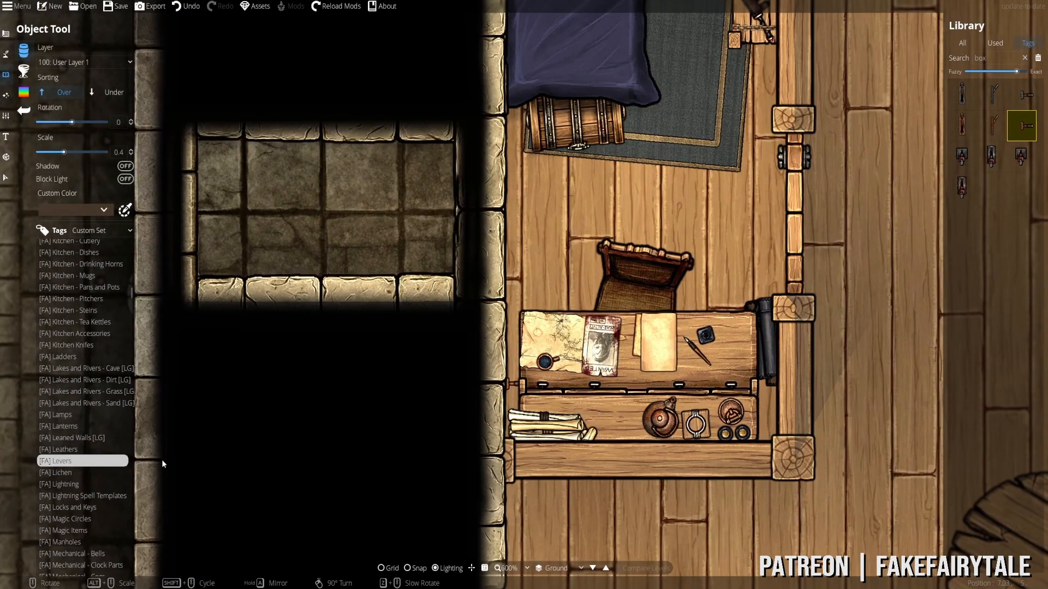
# - Browse the object tags from Levers to Ore, including Mirrors and Misc [LG], for more desk clutter
pyautogui.scroll(-6, 71, 415)
pyautogui.click(70, 396)
pyautogui.click(70, 430)
pyautogui.click(71, 465)
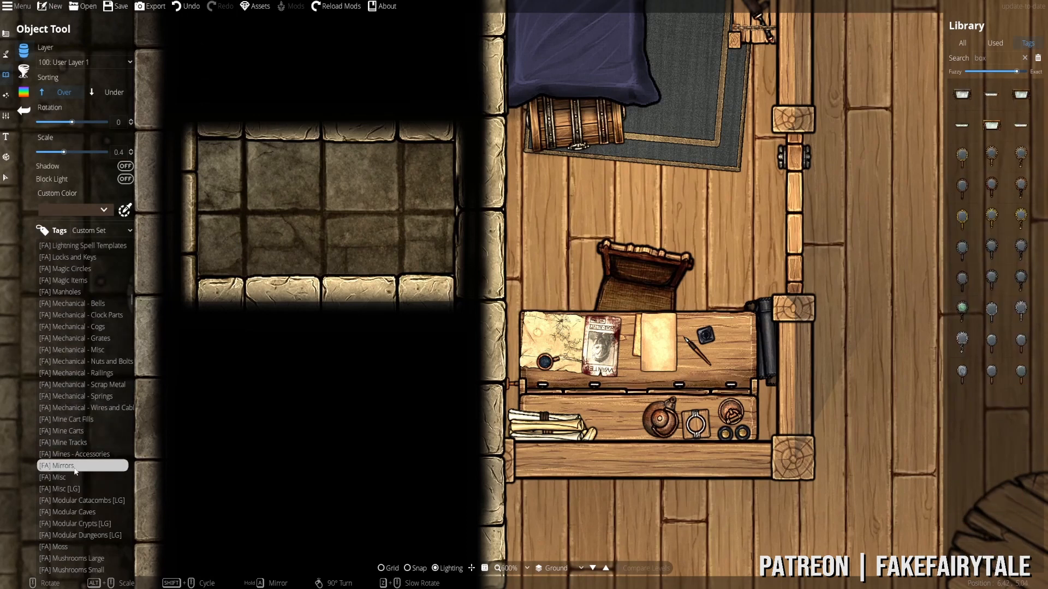
pyautogui.click(71, 489)
pyautogui.scroll(-2, 71, 490)
pyautogui.click(70, 441)
pyautogui.click(70, 487)
pyautogui.scroll(-1, 70, 485)
pyautogui.click(69, 469)
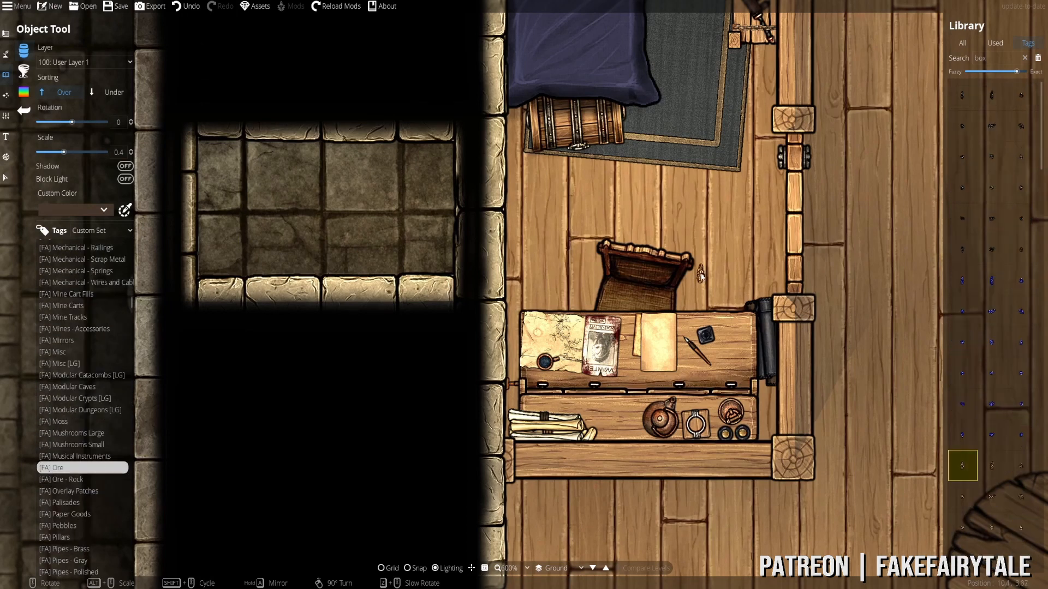
# - Check the object tags from Ore - Rock through Pottery for suitable small bedroom items
pyautogui.click(68, 483)
pyautogui.scroll(-1, 69, 481)
pyautogui.click(71, 475)
pyautogui.click(70, 496)
pyautogui.scroll(-2, 70, 499)
pyautogui.click(69, 506)
pyautogui.click(68, 472)
pyautogui.scroll(-2, 69, 476)
pyautogui.click(70, 514)
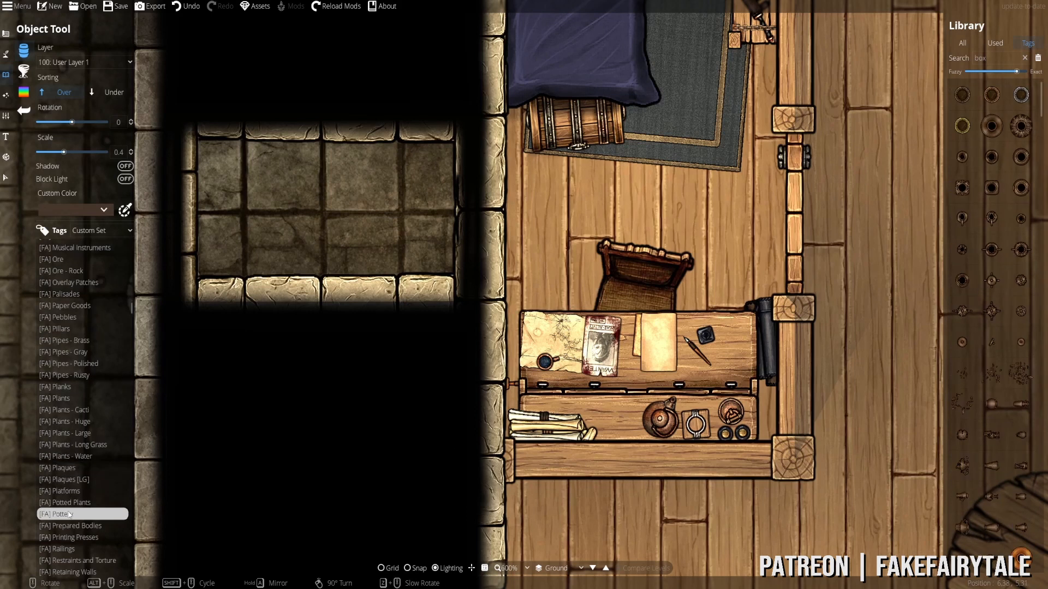
# - Look through the object tags after Pottery, including Rubble Pieces - Brick, down to Sarcophagi
pyautogui.scroll(-1, 69, 505)
pyautogui.click(69, 519)
pyautogui.scroll(-1, 70, 519)
pyautogui.click(69, 524)
pyautogui.scroll(-3, 70, 502)
pyautogui.click(69, 491)
pyautogui.click(69, 462)
pyautogui.click(69, 473)
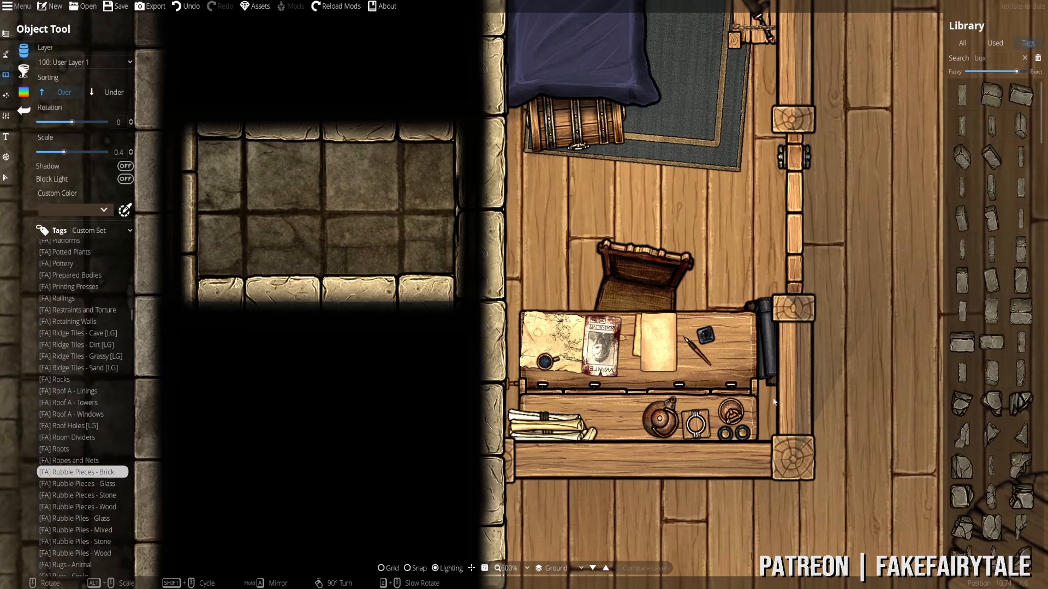
pyautogui.click(69, 494)
pyautogui.scroll(-1, 69, 494)
pyautogui.click(69, 466)
pyautogui.click(69, 477)
pyautogui.click(69, 510)
pyautogui.scroll(-4, 69, 480)
pyautogui.click(69, 417)
# - Search the object library for "seal", "wax" and "stamp" items to put on the desk
pyautogui.moveTo(992, 57); pyautogui.dragTo(736, 133)
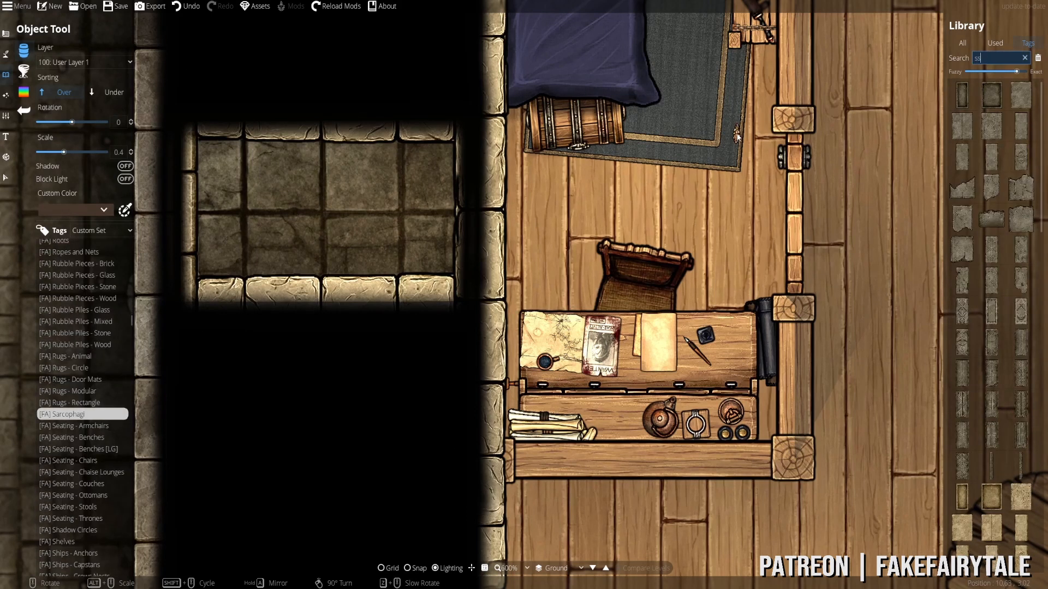
pyautogui.write('seal')
pyautogui.scroll(-5, 992, 382)
pyautogui.click(992, 524)
pyautogui.click(963, 494)
pyautogui.moveTo(991, 58); pyautogui.dragTo(842, 73)
pyautogui.write('stamp')
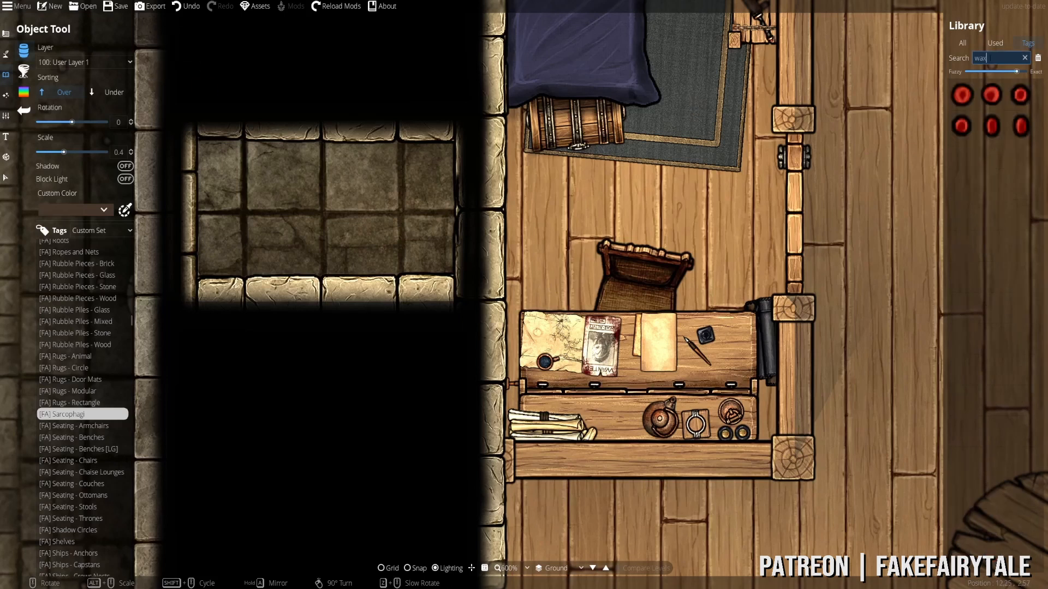
# - Browse the Seating, Shelves, Spell Components and Stairs tags through Statues - Simple Shapes for further decoration
pyautogui.click(82, 496)
pyautogui.click(89, 518)
pyautogui.click(71, 542)
pyautogui.scroll(-6, 99, 517)
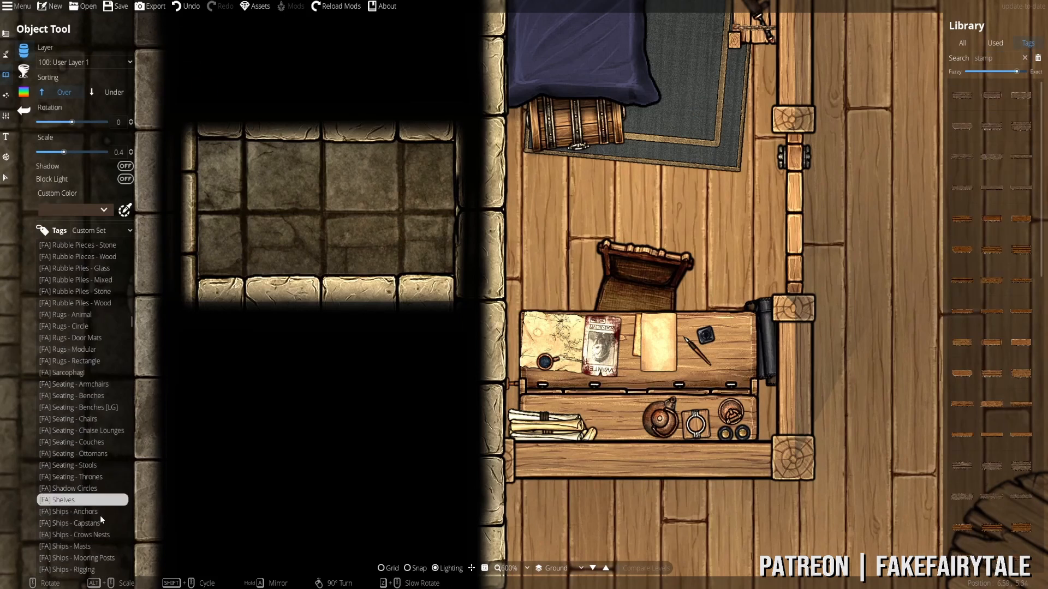
pyautogui.click(60, 442)
pyautogui.click(69, 512)
pyautogui.click(79, 523)
pyautogui.scroll(-20, 989, 432)
pyautogui.scroll(10, 974, 428)
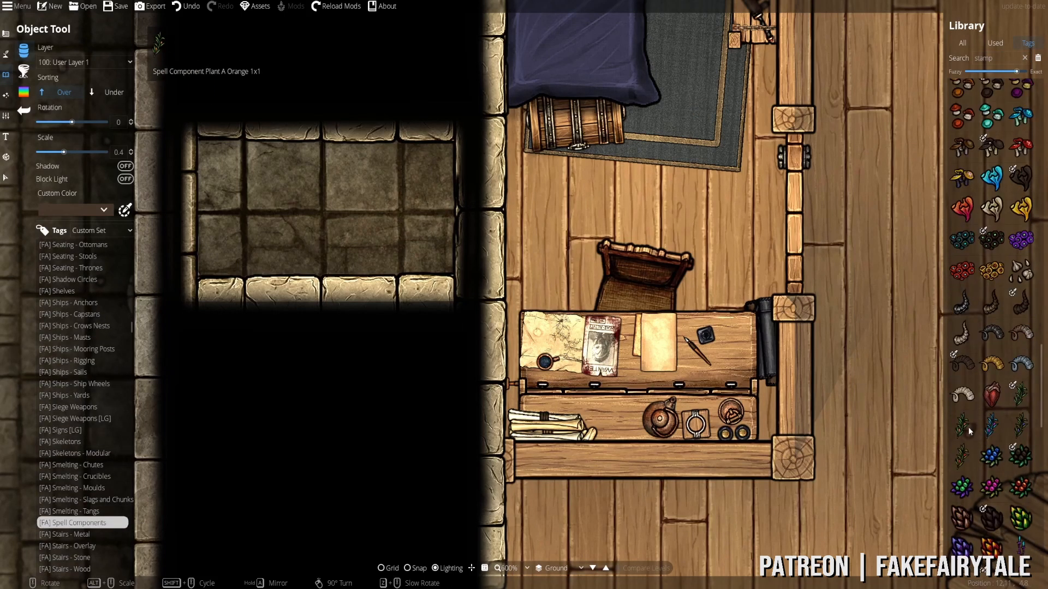
pyautogui.click(73, 546)
pyautogui.click(73, 558)
pyautogui.scroll(-3, 73, 500)
pyautogui.click(76, 421)
pyautogui.click(88, 491)
pyautogui.scroll(-2, 88, 491)
# - Activate the Select tool and examine the bedroom's bed, shelf and desk arrangement and the surrounding walls
pyautogui.moveTo(640, 238); pyautogui.dragTo(574, 378)
pyautogui.scroll(-3, 574, 377)
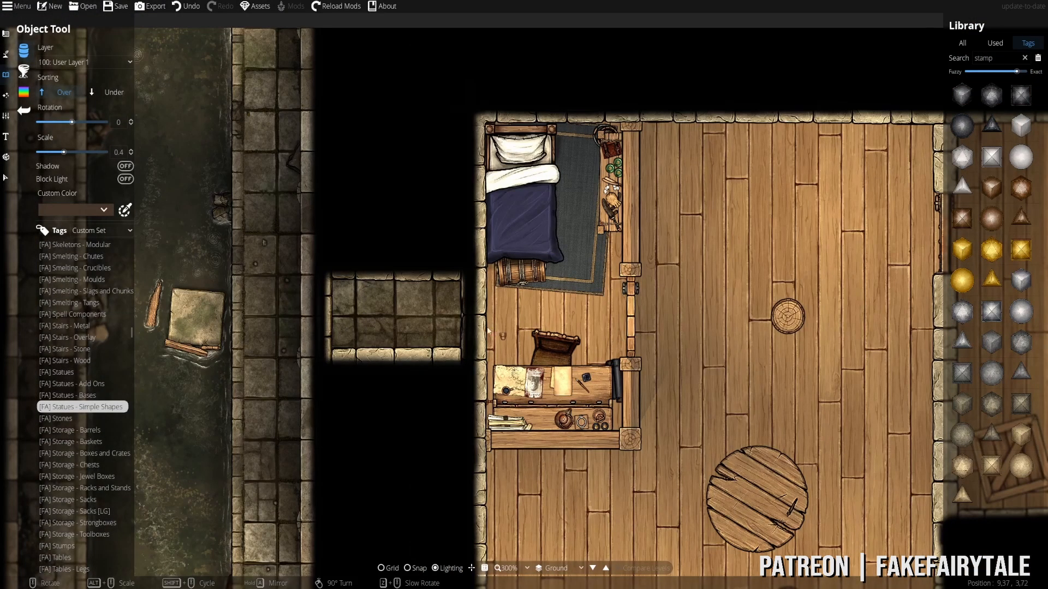
pyautogui.scroll(3, 587, 346)
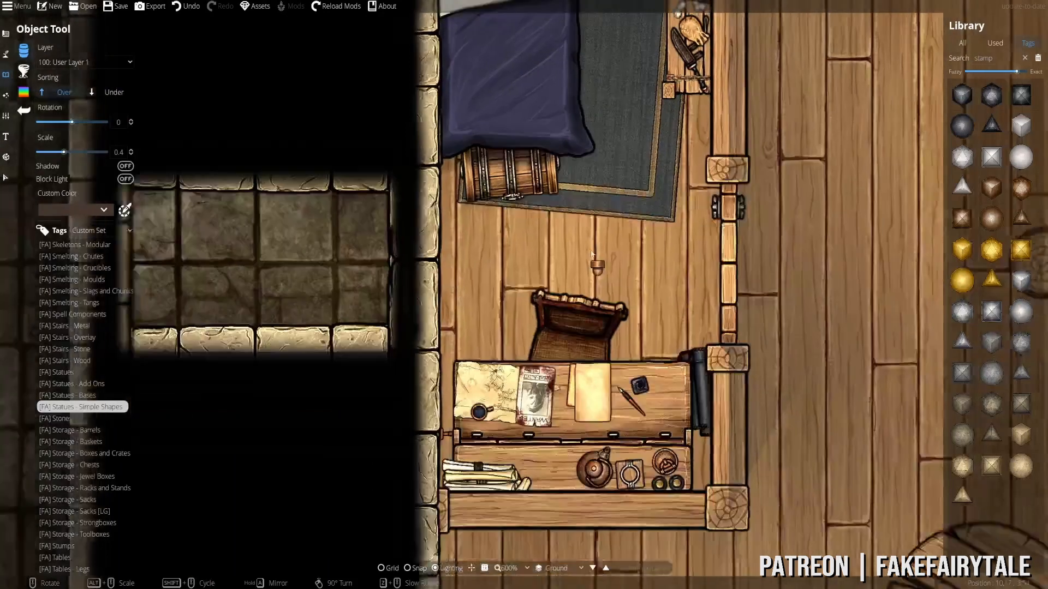
pyautogui.moveTo(593, 255); pyautogui.dragTo(582, 236)
pyautogui.moveTo(553, 276); pyautogui.dragTo(515, 282)
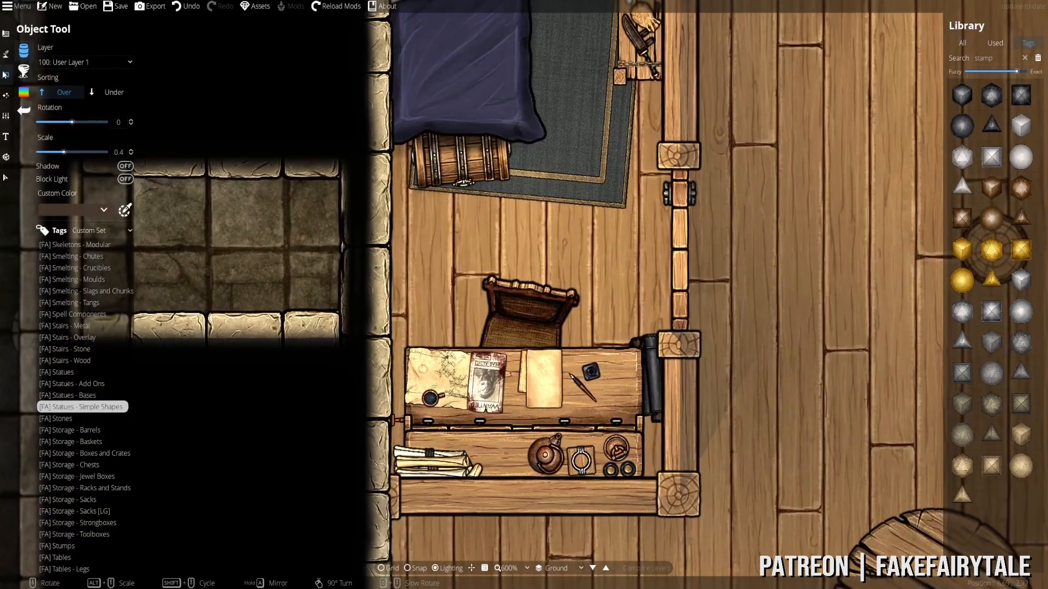
pyautogui.click(7, 177)
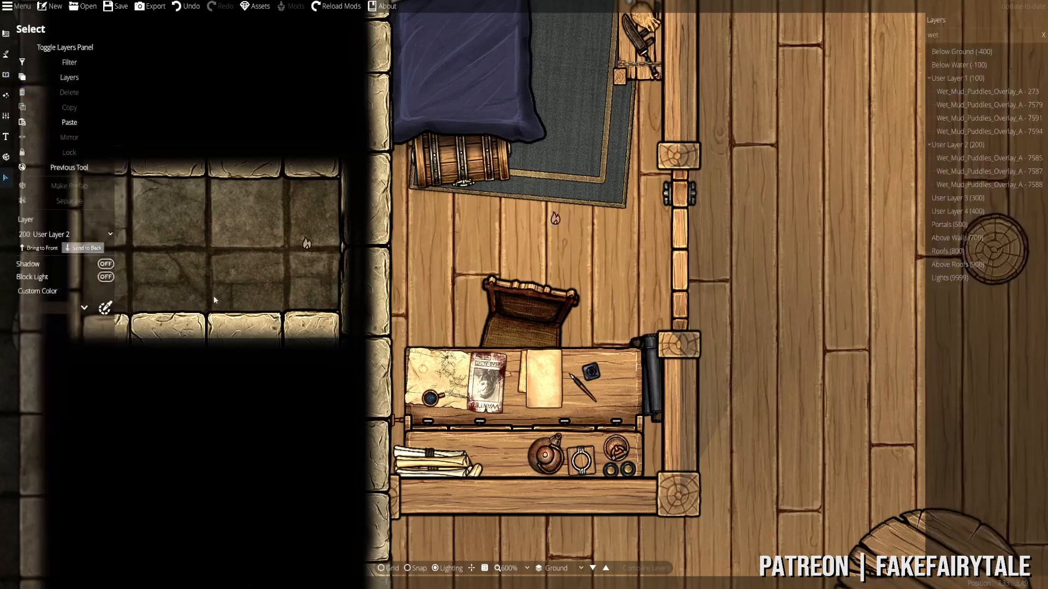
pyautogui.click(410, 449)
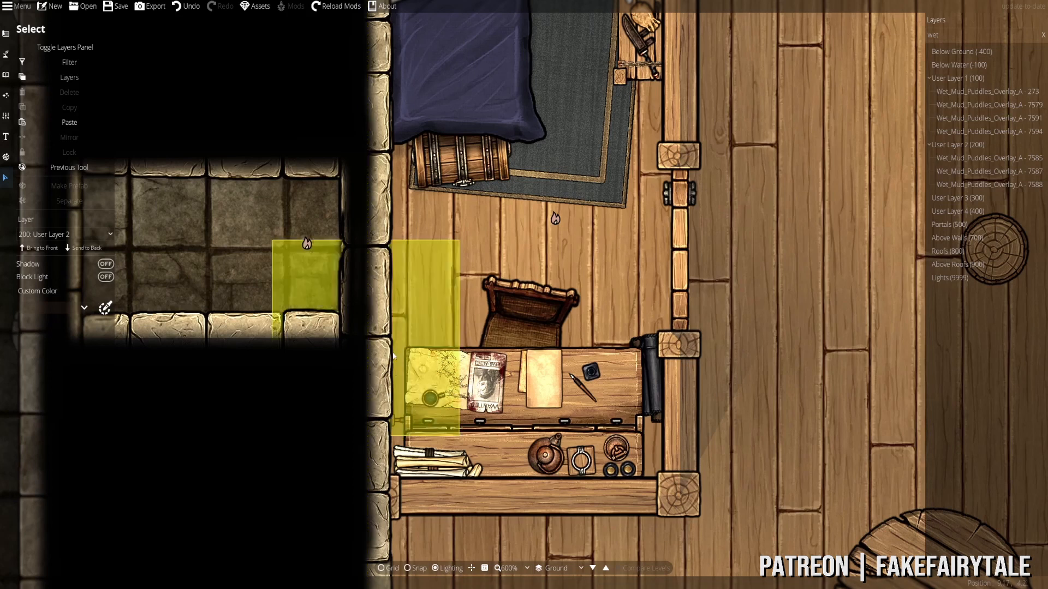
pyautogui.moveTo(651, 287); pyautogui.dragTo(642, 325)
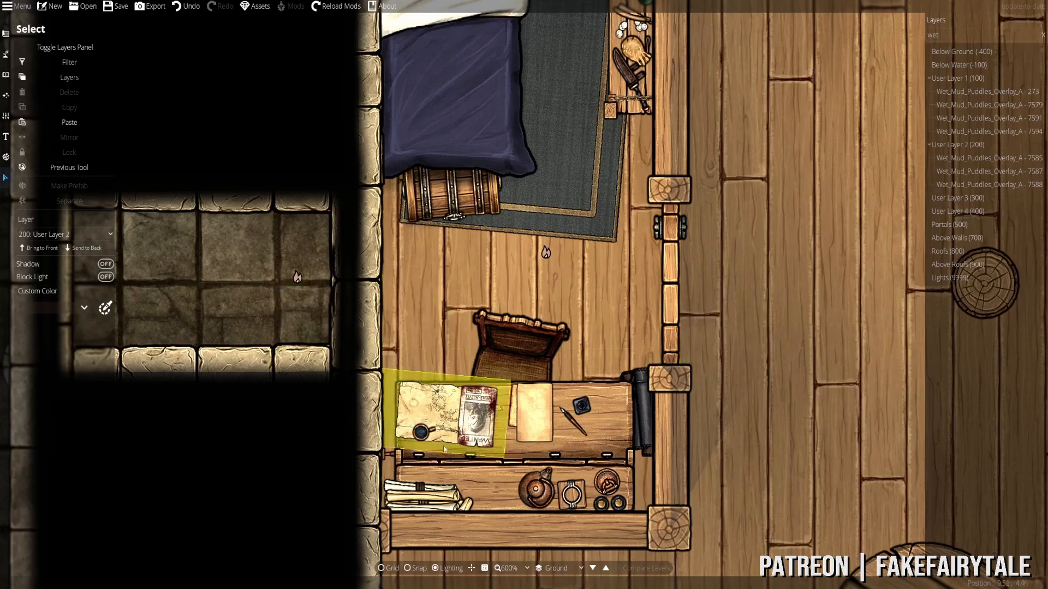
pyautogui.moveTo(476, 279); pyautogui.dragTo(498, 362)
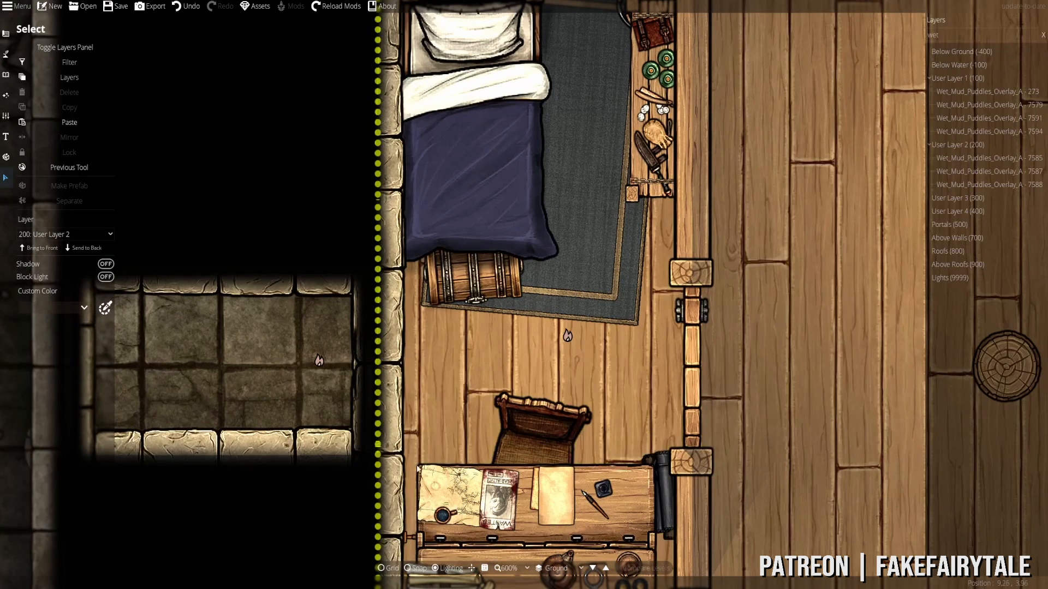
pyautogui.moveTo(374, 382); pyautogui.dragTo(480, 306)
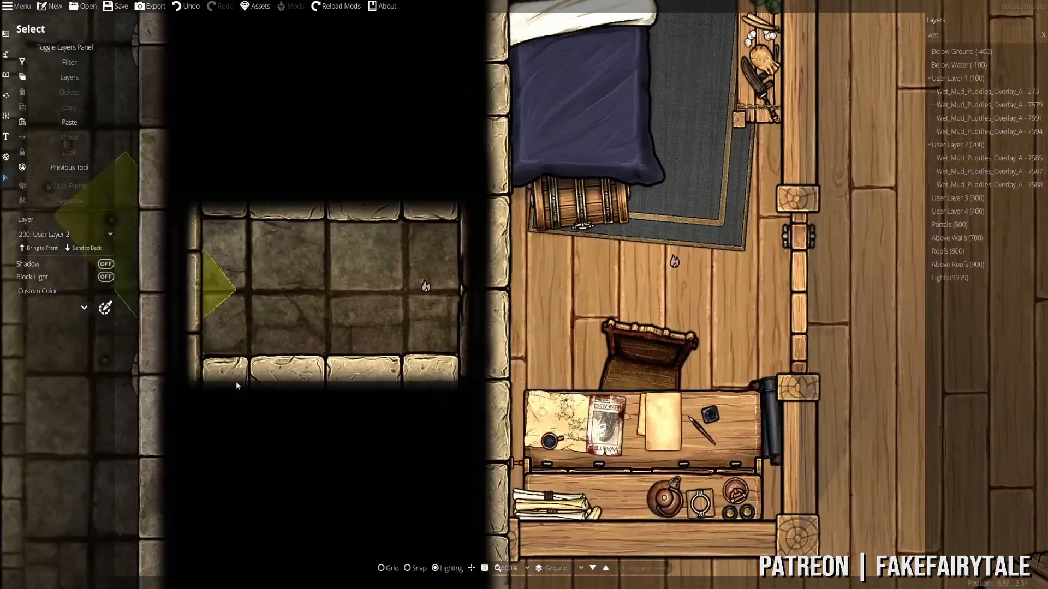
pyautogui.moveTo(673, 210); pyautogui.dragTo(565, 377)
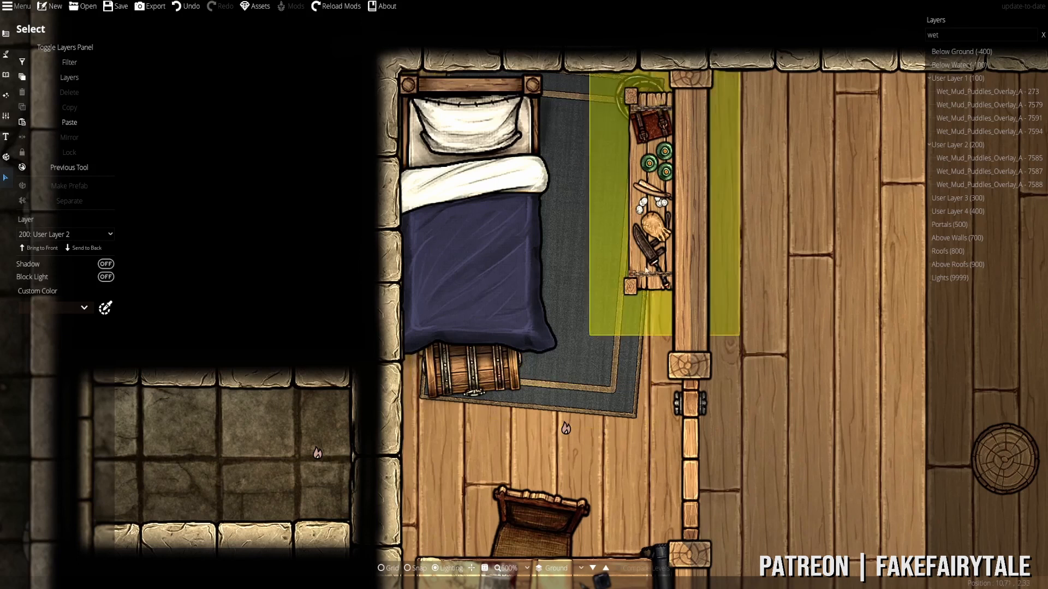
pyautogui.moveTo(610, 249); pyautogui.dragTo(614, 31)
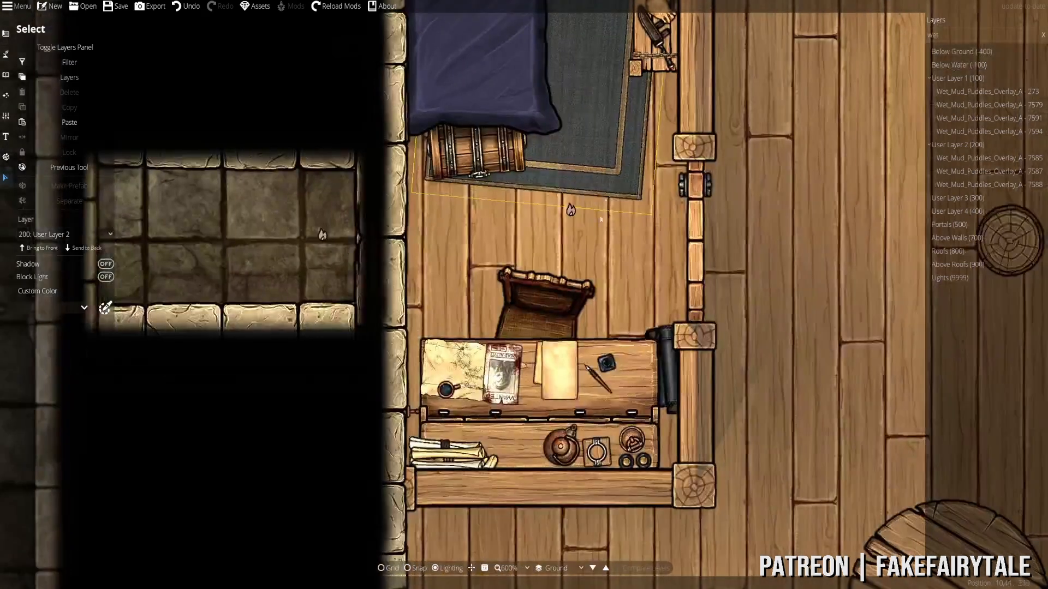
pyautogui.scroll(-2, 577, 407)
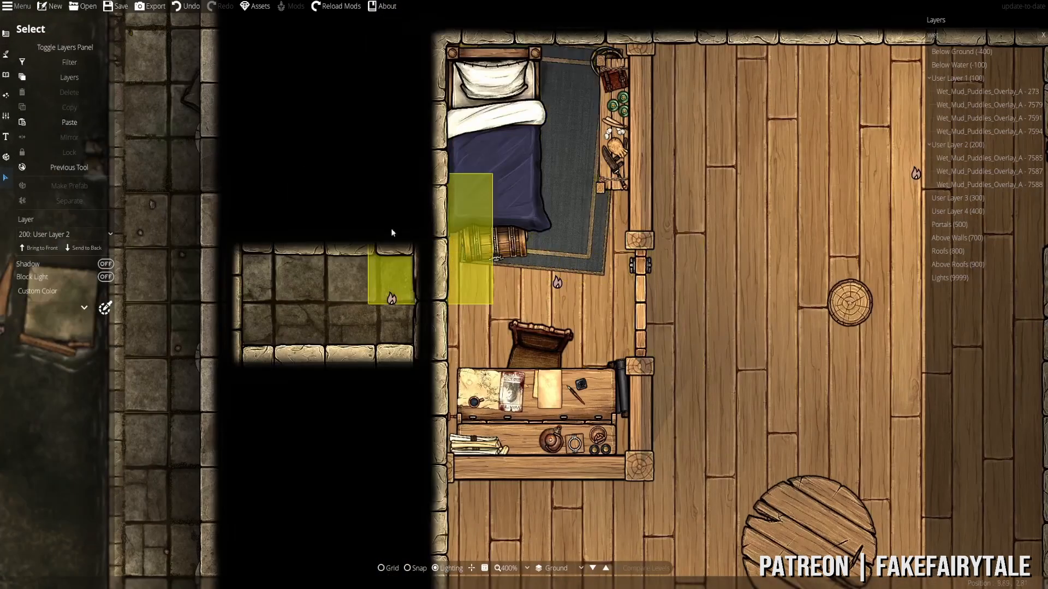
# - Set up the Path Tool for a shadow path on User Layer 4 with a width of 0.5
pyautogui.click(5, 57)
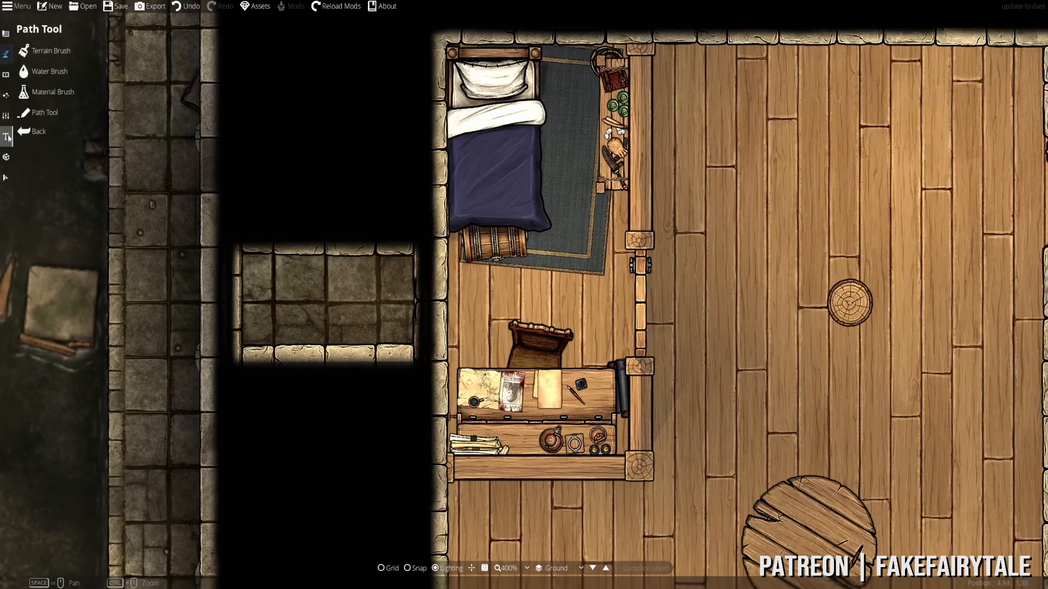
pyautogui.click(987, 279)
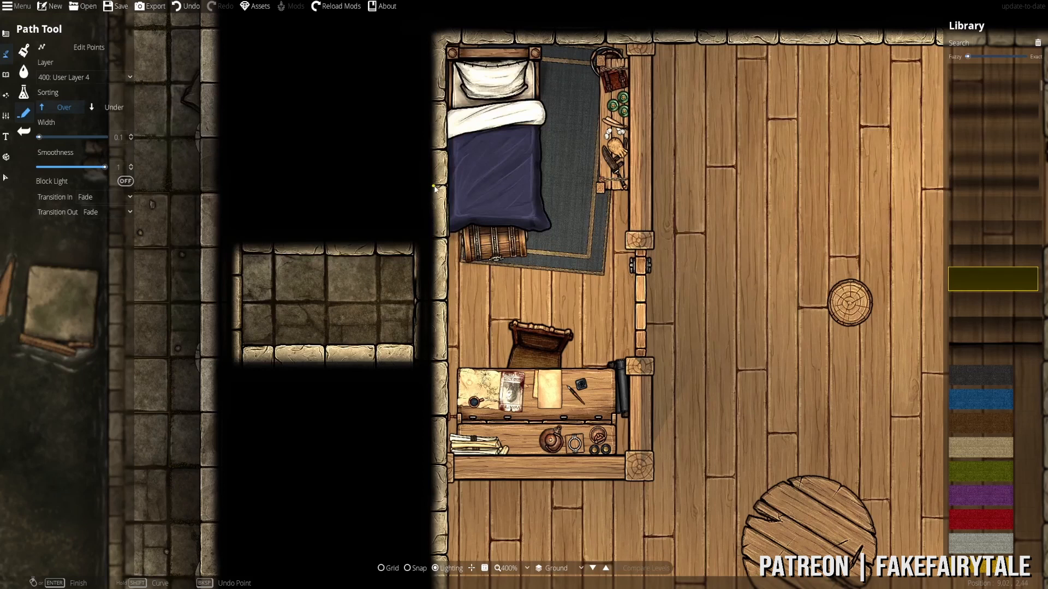
pyautogui.hotkey('ctrl', 'z')
pyautogui.click(82, 77)
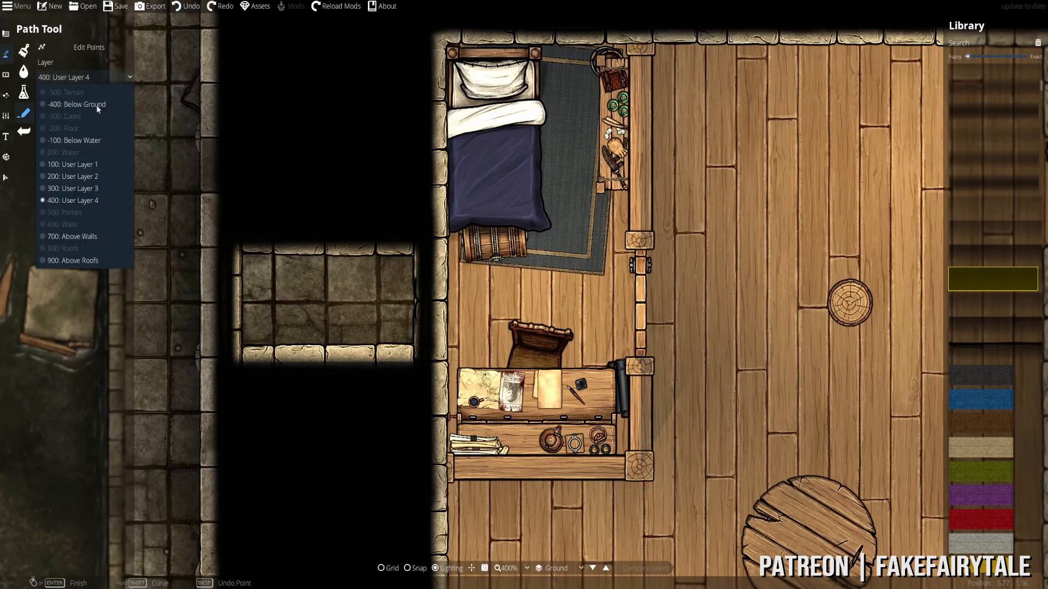
pyautogui.click(71, 198)
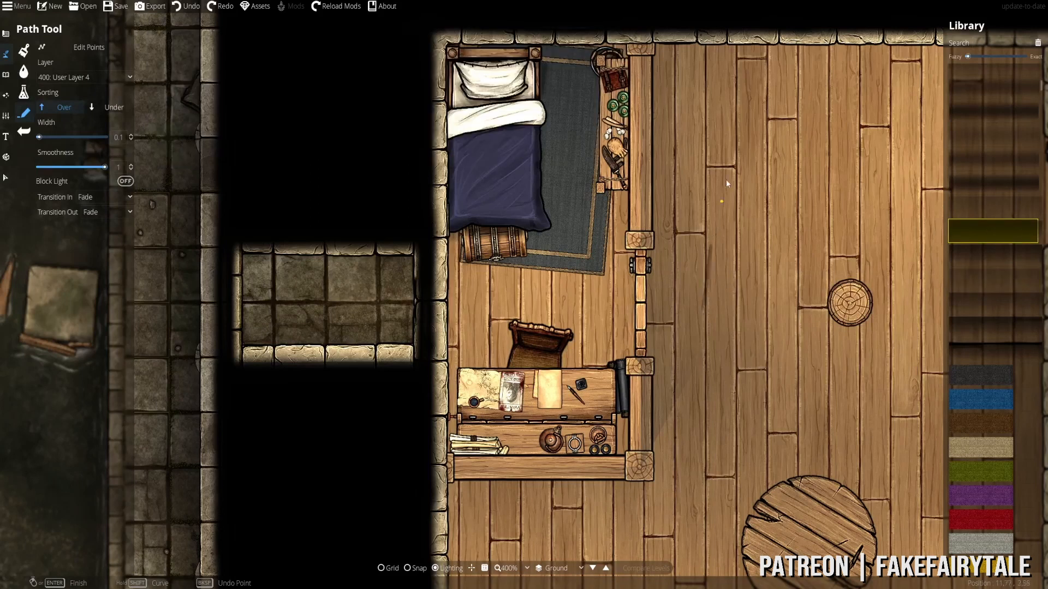
pyautogui.moveTo(41, 137); pyautogui.dragTo(65, 139)
# - Try the ShadowPath Half B 40% path beside the bedroom rug and undo the latest path
pyautogui.rightClick(589, 169)
pyautogui.click(989, 278)
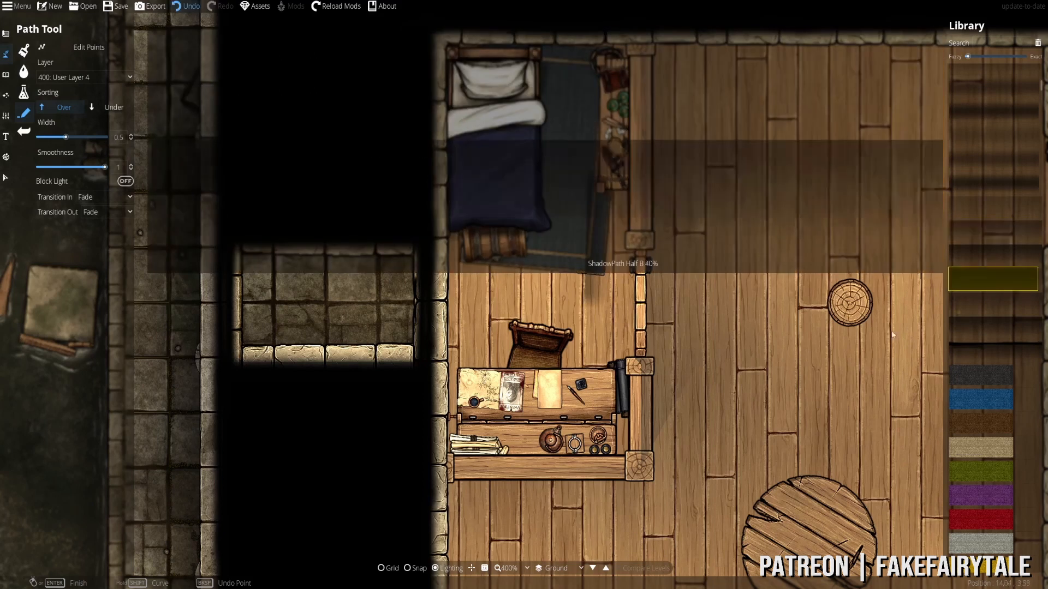
pyautogui.click(813, 329)
pyautogui.hotkey('ctrl', 'z')
# - Pick a different shadow path and draw it along the bedroom's left, upper and right walls to the lower right post
pyautogui.click(998, 304)
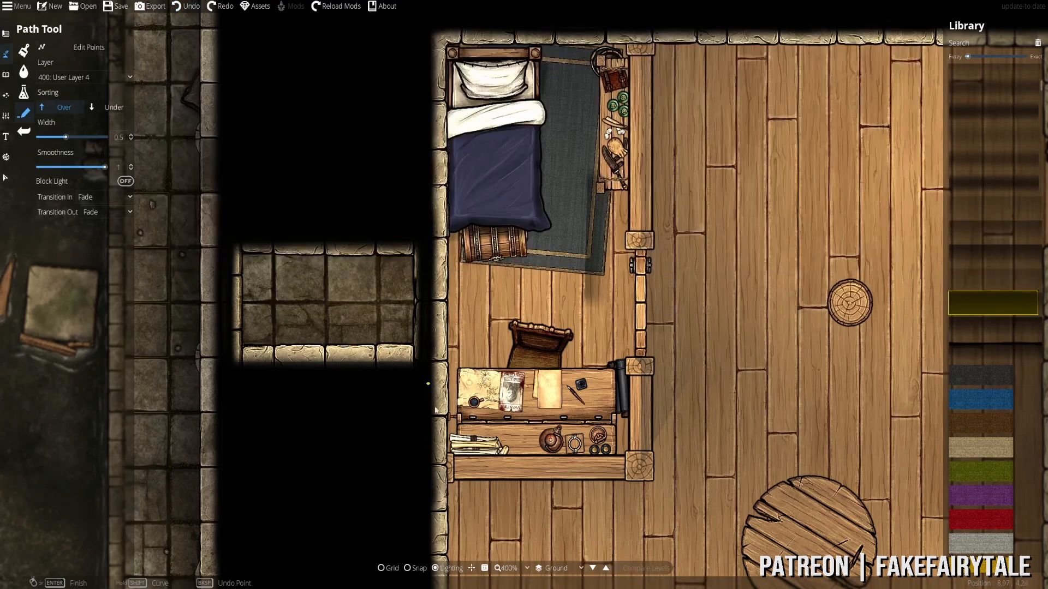
pyautogui.click(447, 462)
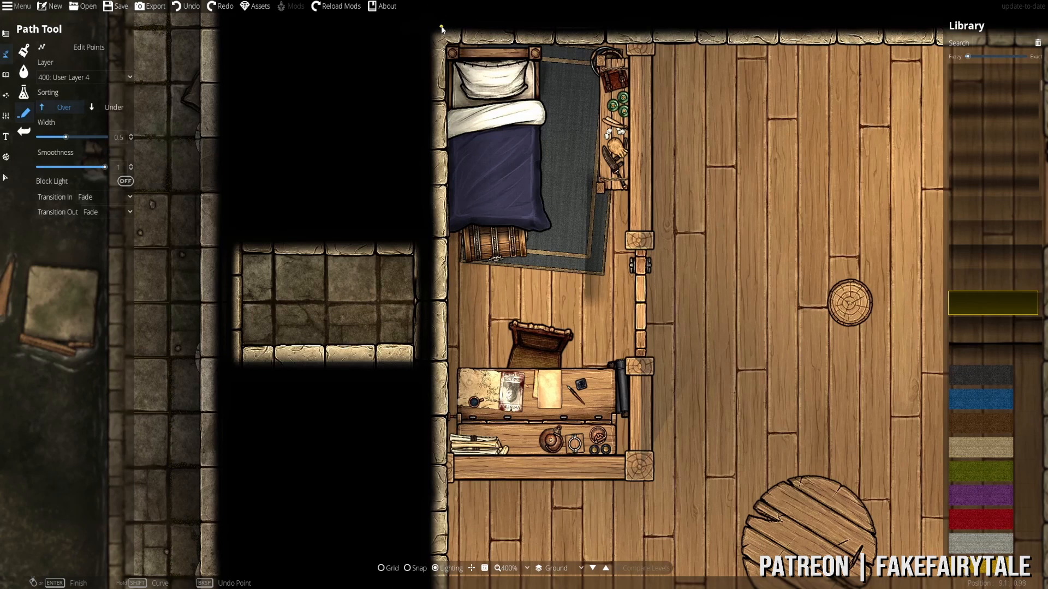
pyautogui.click(441, 48)
pyautogui.click(654, 34)
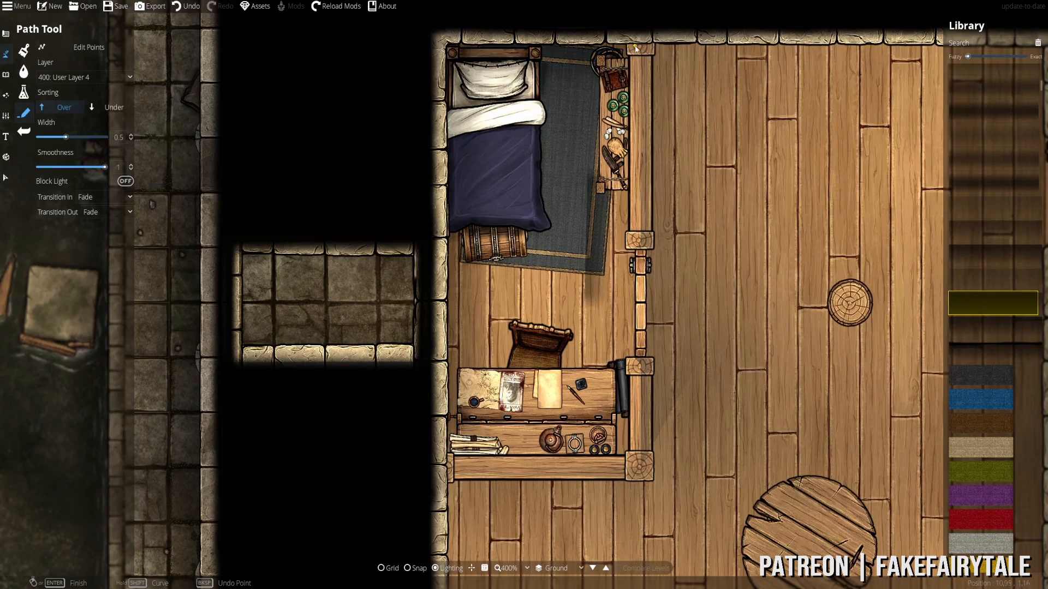
pyautogui.click(641, 459)
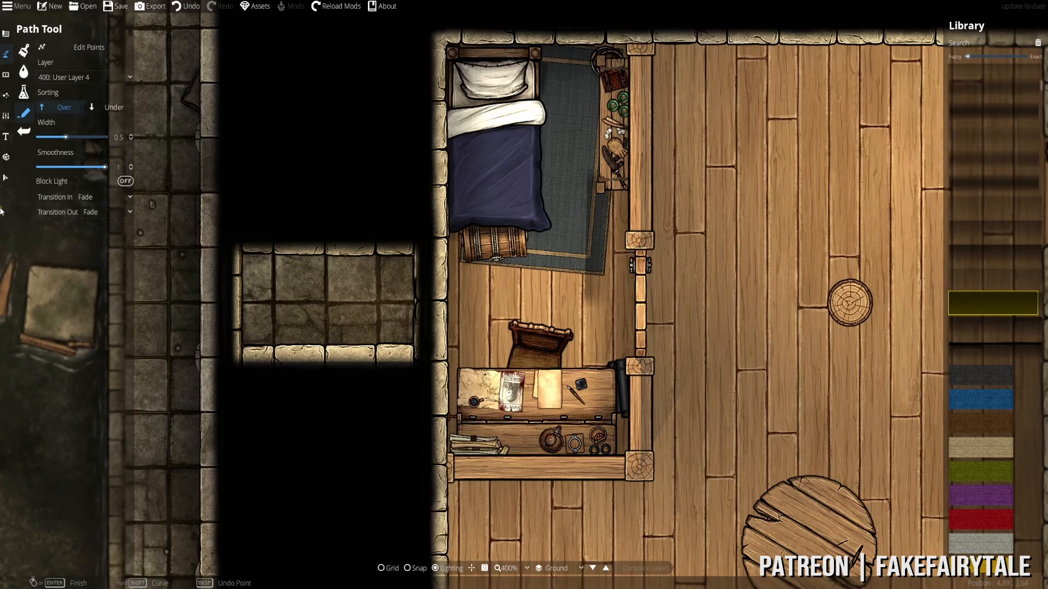
# - Undo the shadow path around the bedroom walls and the stray shadow beside the rug
pyautogui.click(5, 178)
pyautogui.click(601, 314)
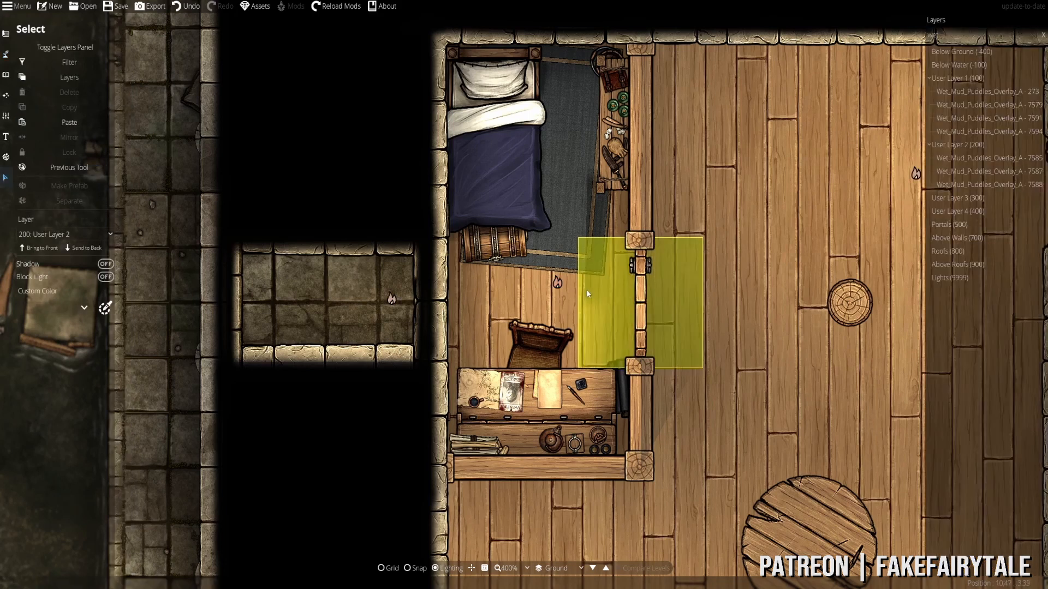
pyautogui.click(591, 231)
pyautogui.hotkey('ctrl', 'z')
pyautogui.hotkey('ctrl', 'z')
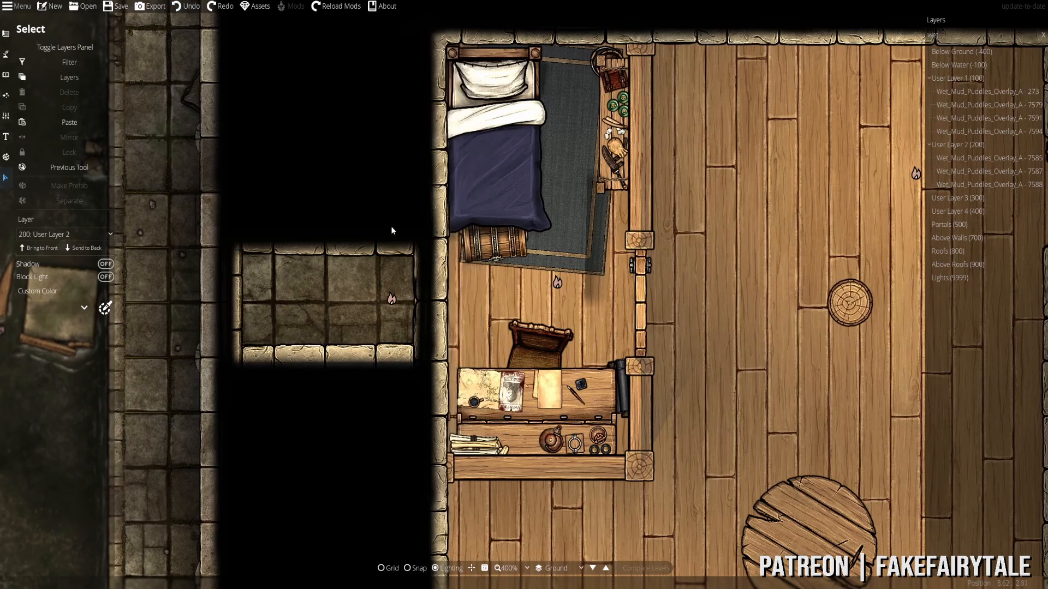
pyautogui.click(390, 223)
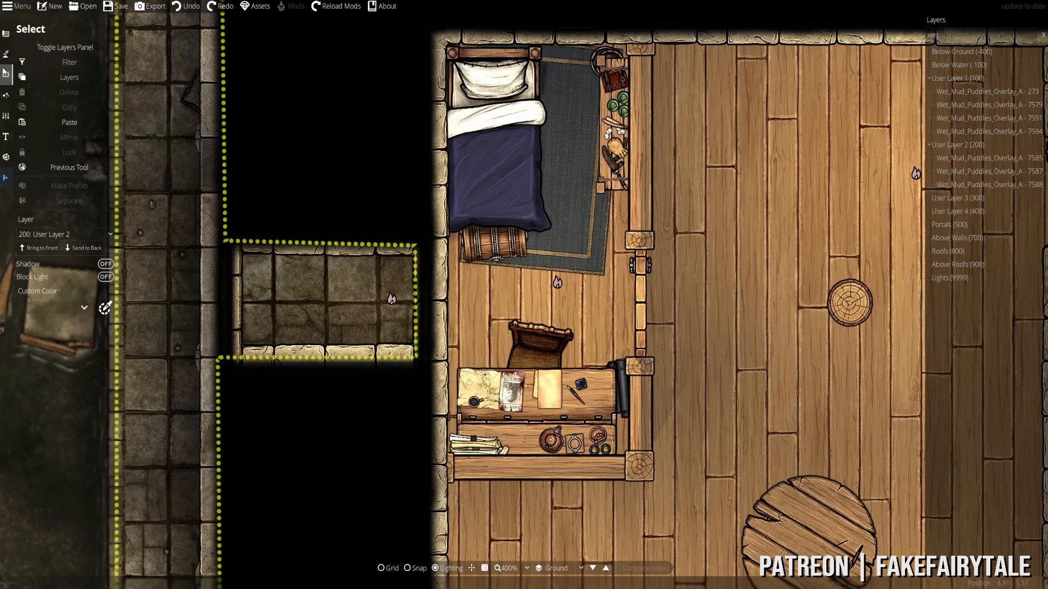
# - Draw a shadow path with the Path Tool along the bedroom's walls, turning at the upper right and lower right posts
pyautogui.click(6, 54)
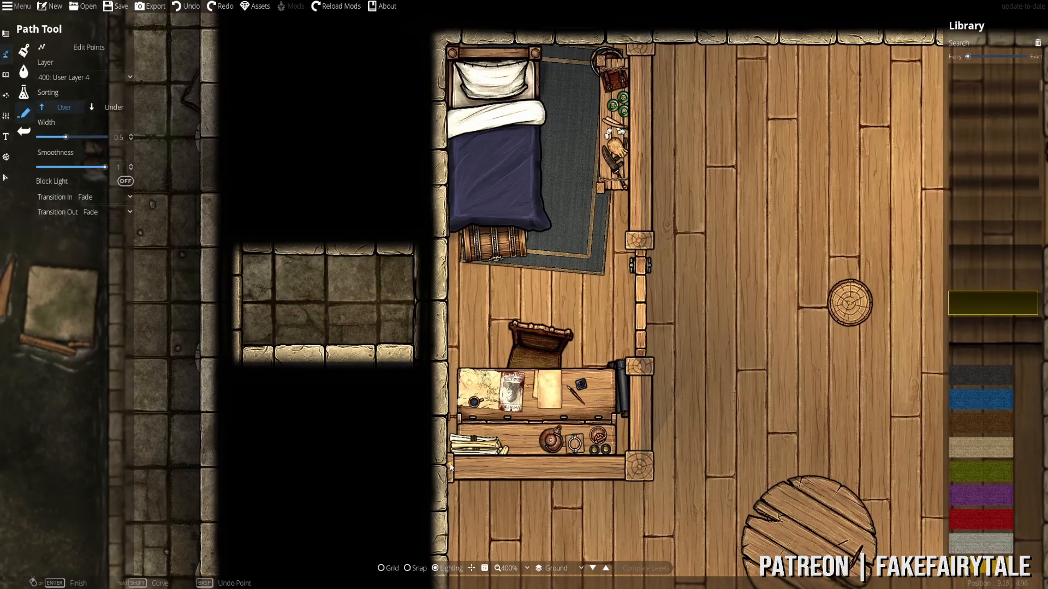
pyautogui.click(643, 34)
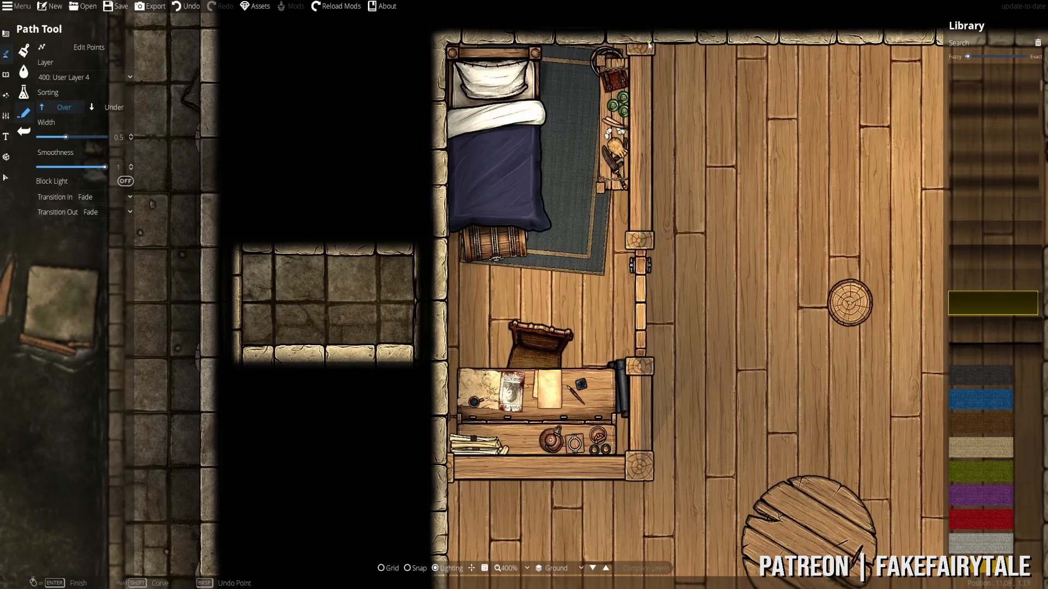
pyautogui.hotkey('ctrl', 'z')
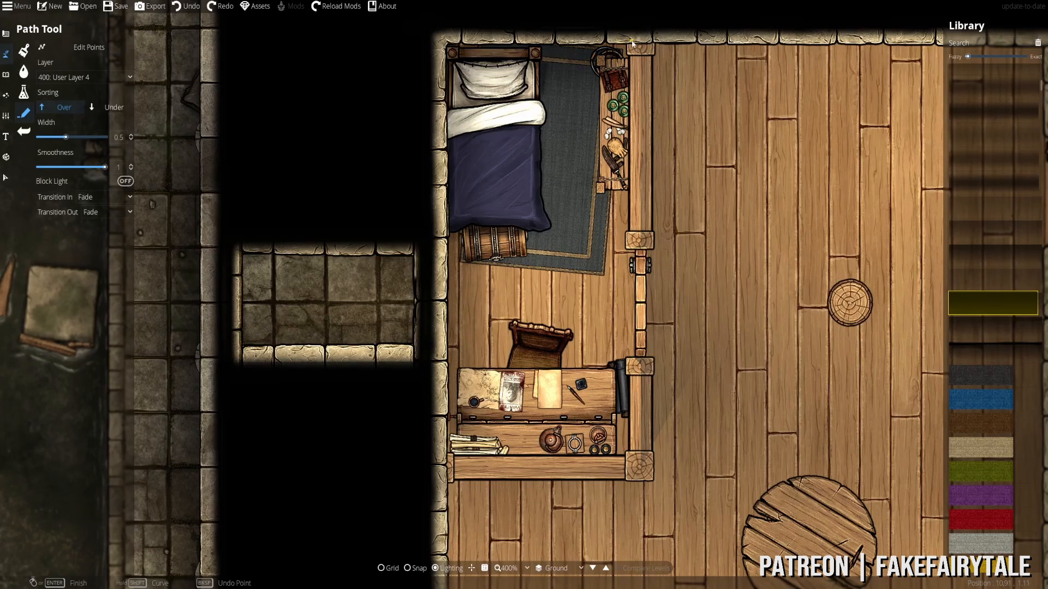
pyautogui.click(632, 42)
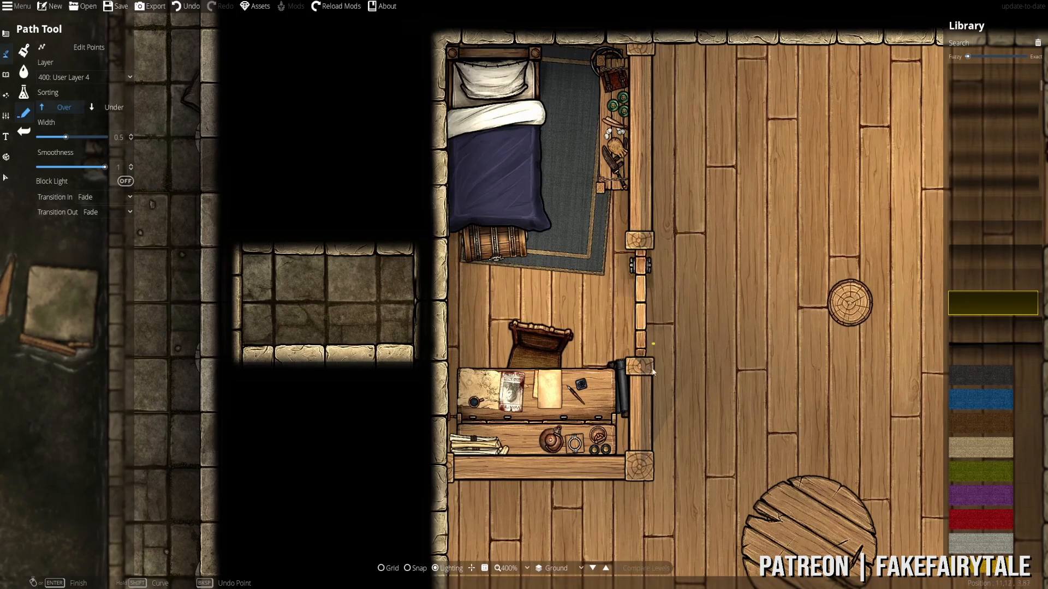
pyautogui.click(636, 460)
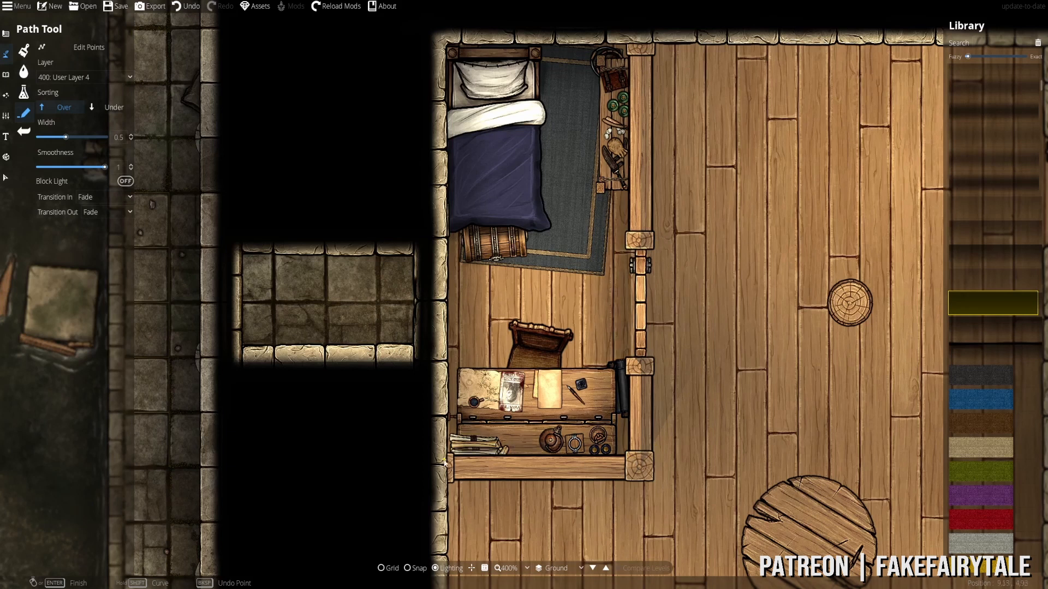
pyautogui.moveTo(530, 228); pyautogui.dragTo(582, 281)
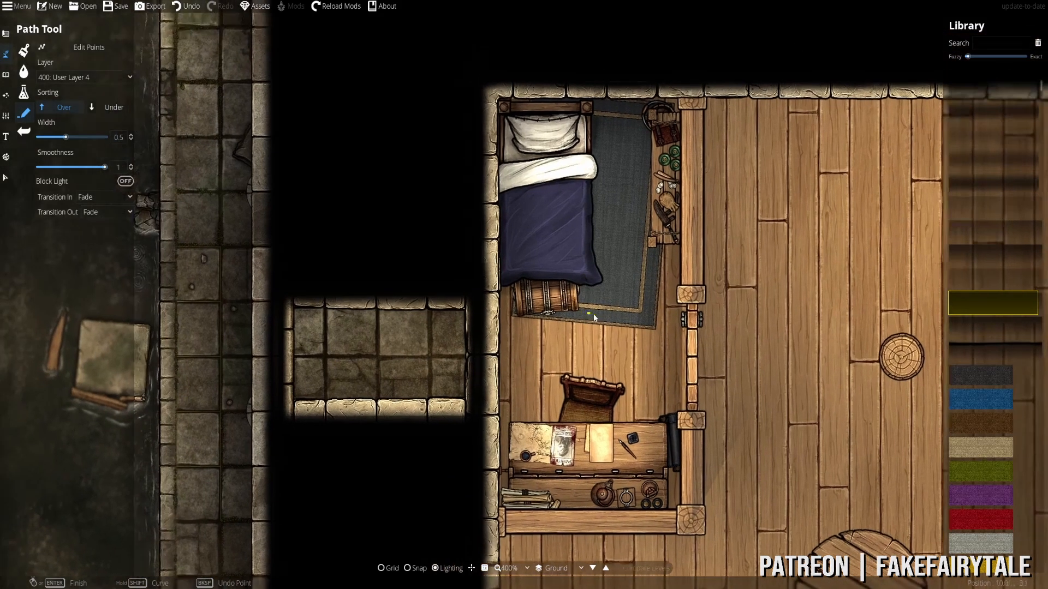
# - Set the path width to 0.12 and draw a narrow shadow path along the bedroom desk's edge, undoing the misplaced attempts
pyautogui.moveTo(65, 137); pyautogui.dragTo(42, 138)
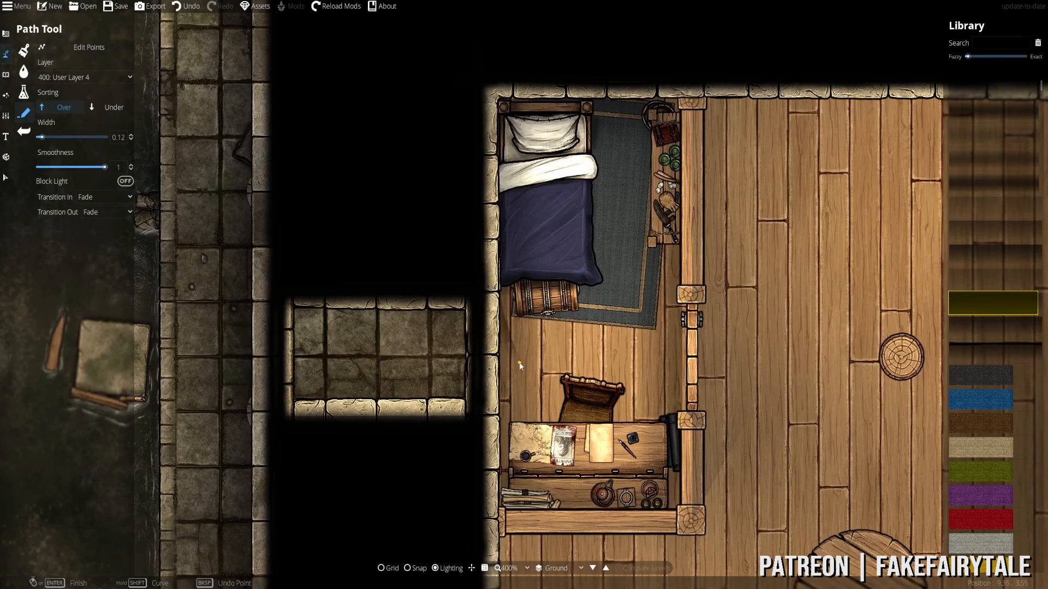
pyautogui.hotkey('ctrl', 'z')
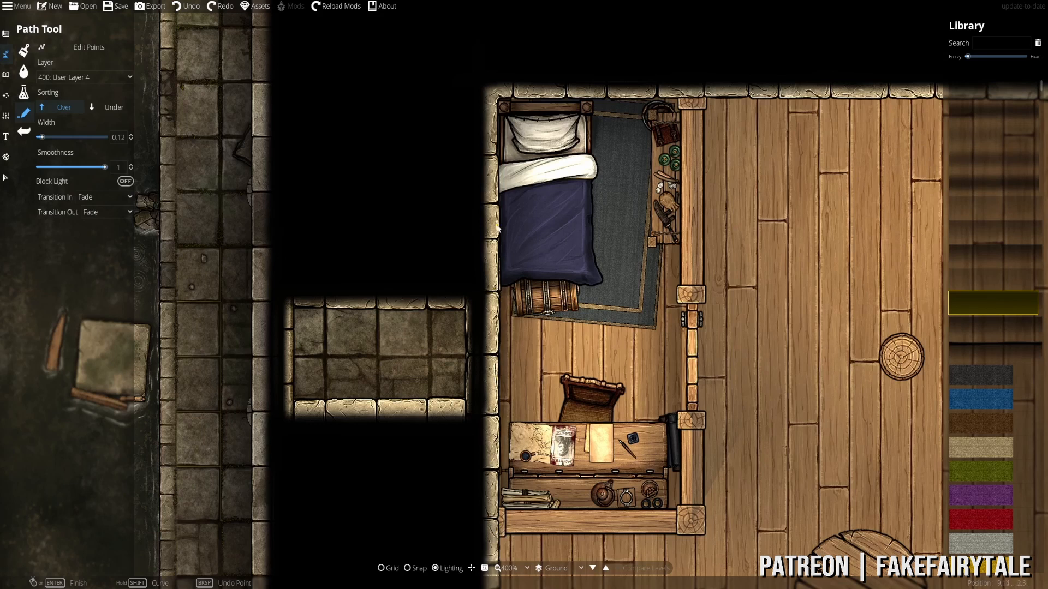
pyautogui.click(496, 225)
pyautogui.hotkey('ctrl', 'z')
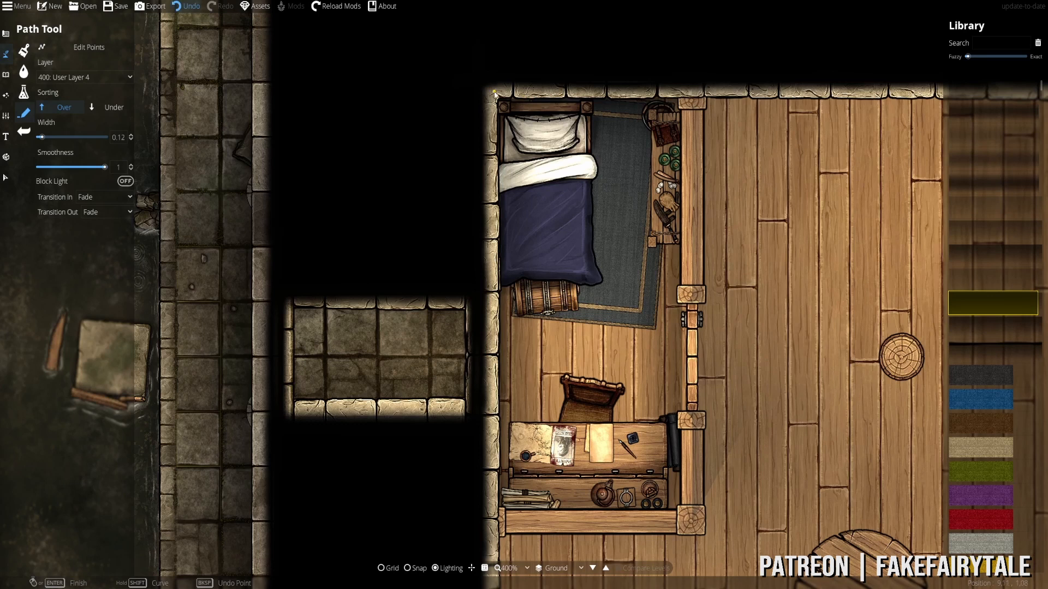
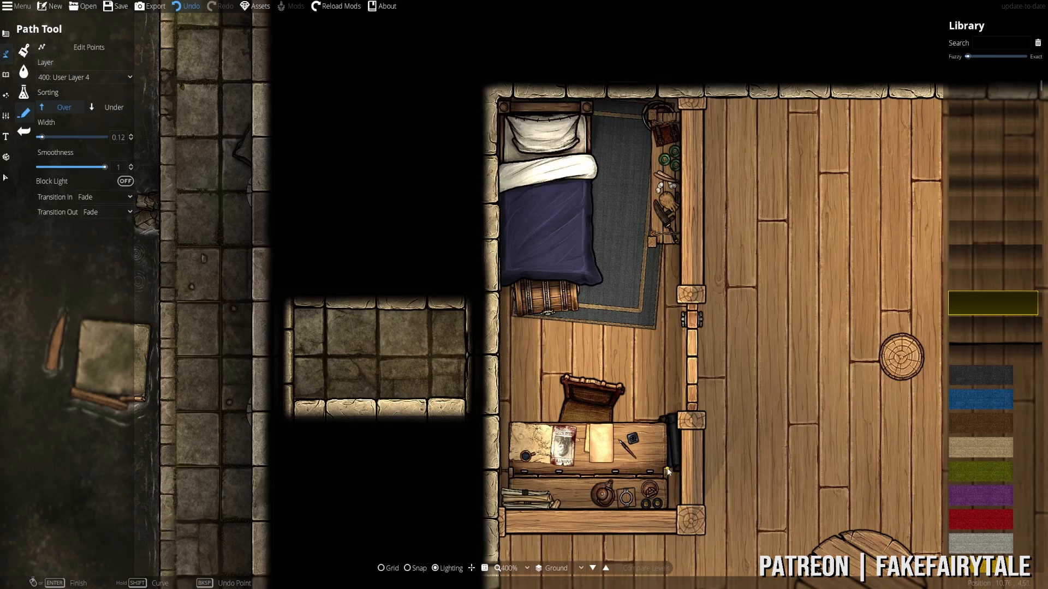
pyautogui.hotkey('ctrl', 'z')
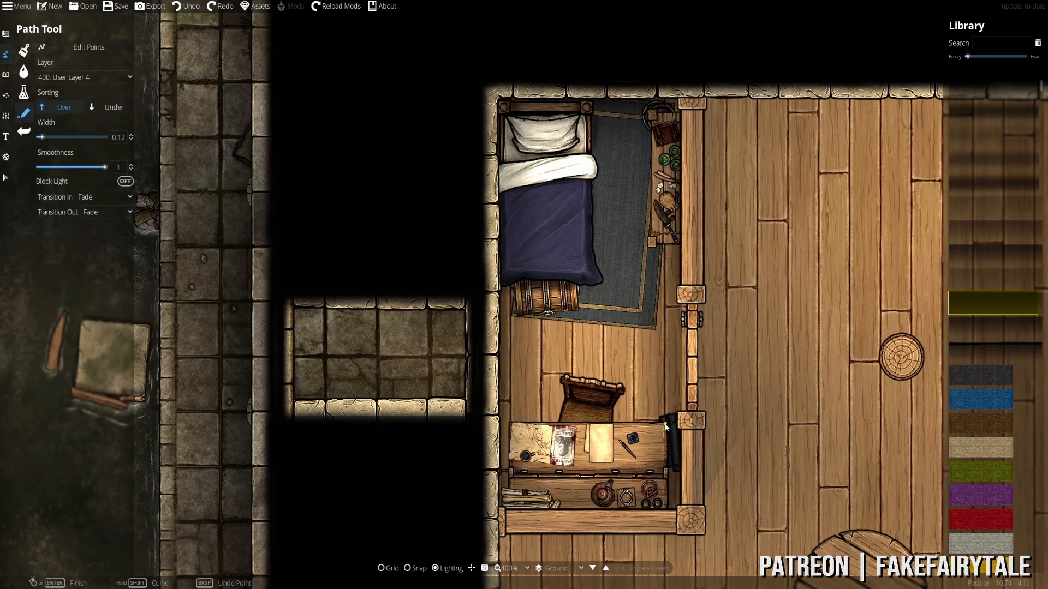
pyautogui.click(665, 425)
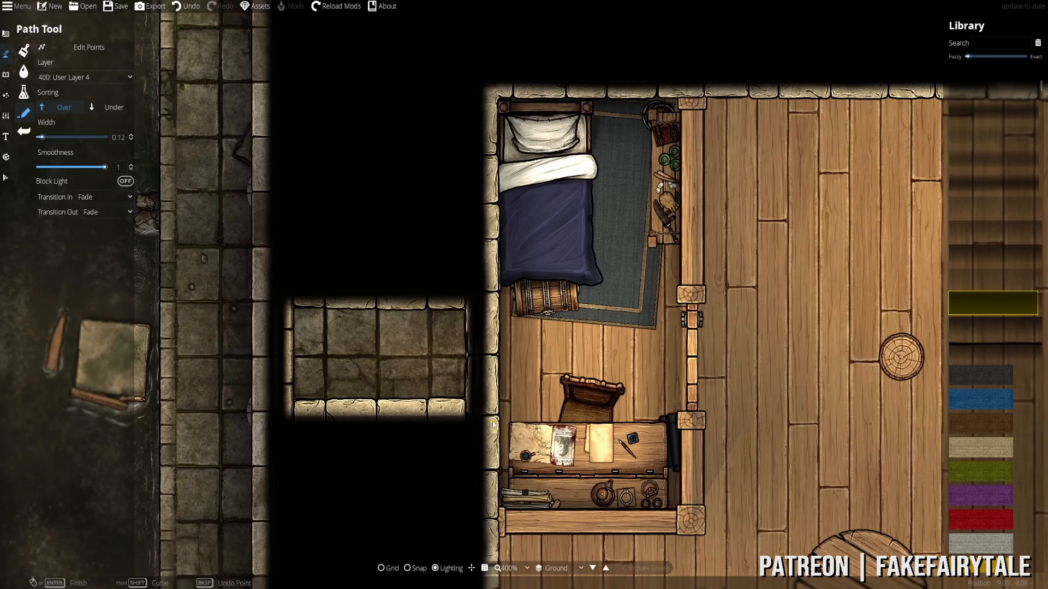
# - Enable point editing for paths and adjust the shadow path point beside the post below the bedroom door
pyautogui.click(84, 47)
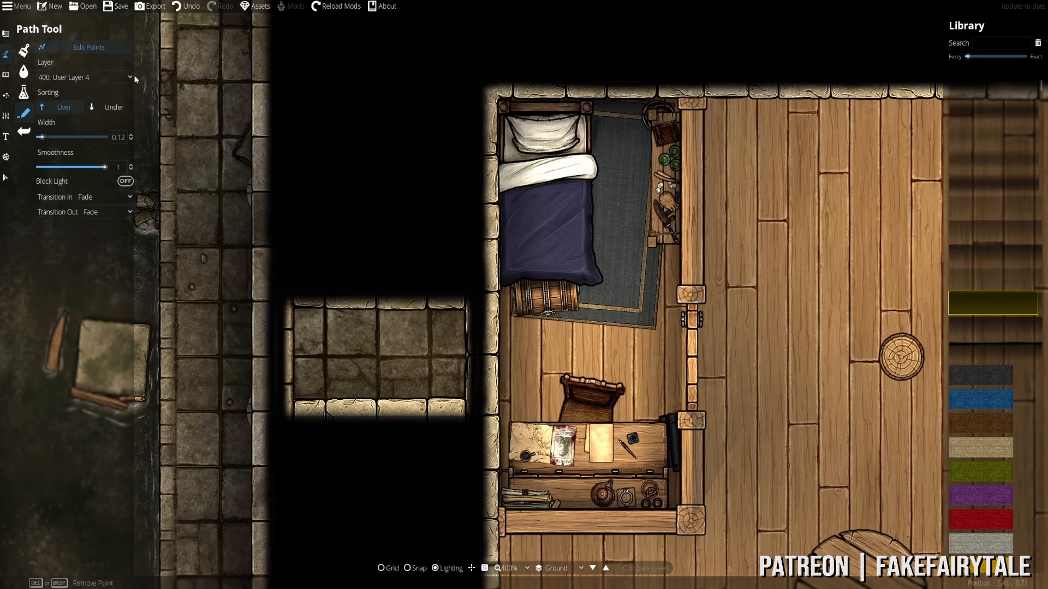
pyautogui.scroll(1, 563, 499)
pyautogui.moveTo(578, 523); pyautogui.dragTo(573, 327)
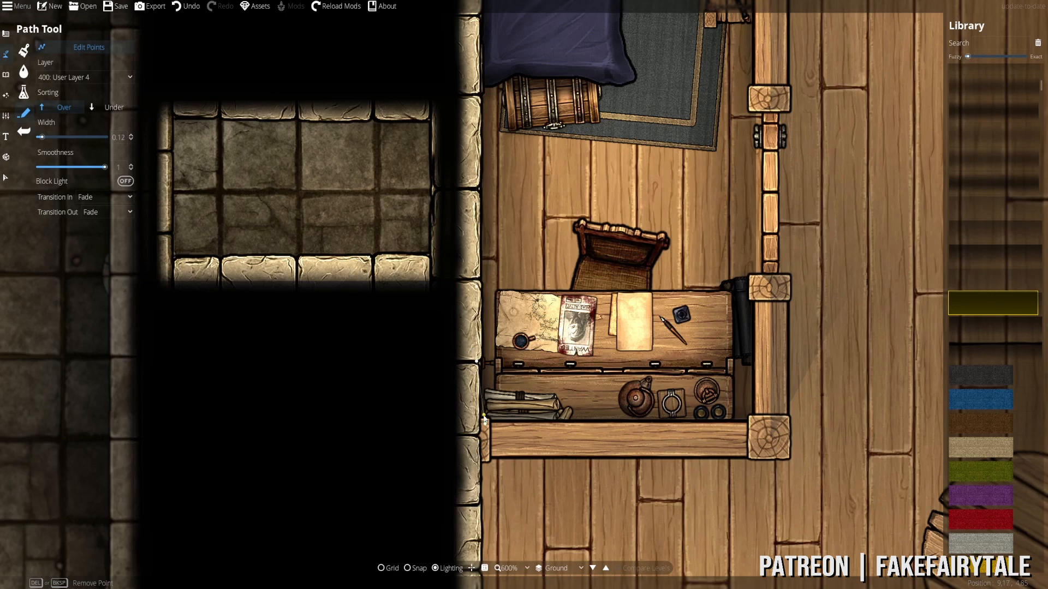
pyautogui.moveTo(628, 284); pyautogui.dragTo(596, 346)
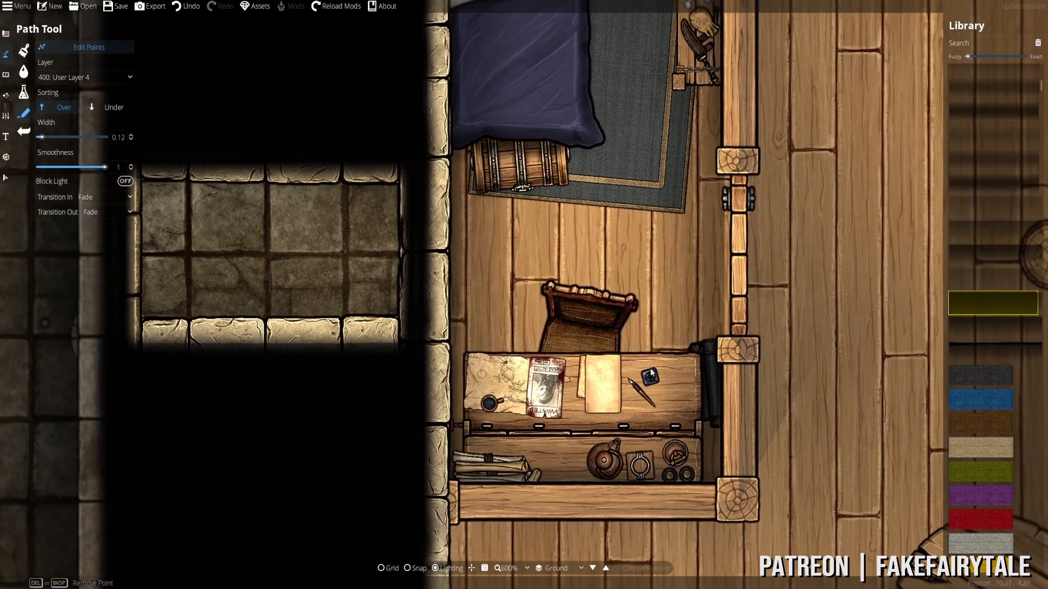
pyautogui.moveTo(725, 329); pyautogui.dragTo(732, 332)
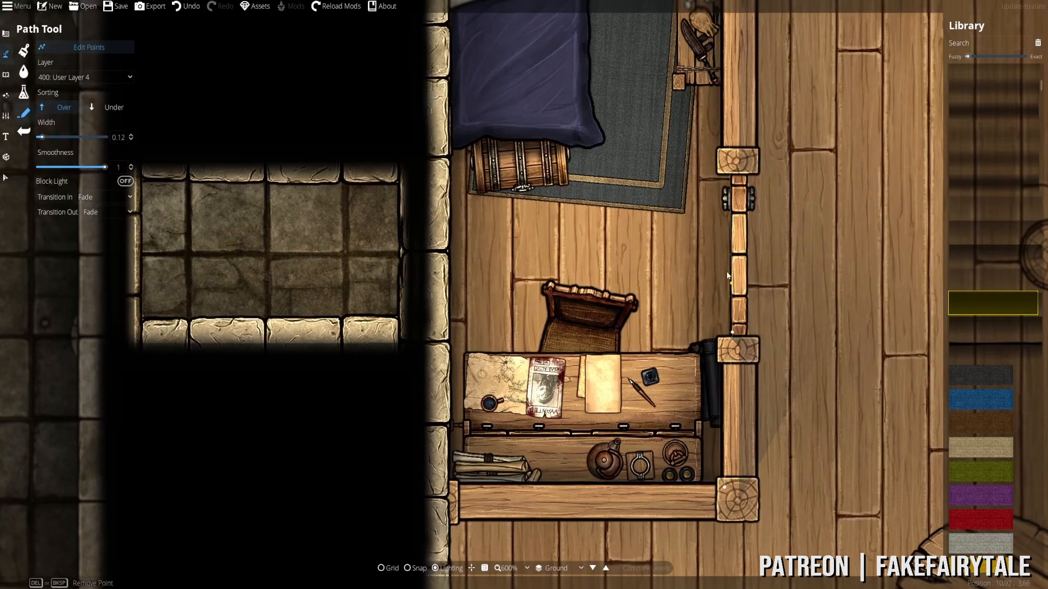
# - Stop editing existing path points in the bedroom and set the path drawing layer to User Layer 2
pyautogui.moveTo(732, 201); pyautogui.dragTo(713, 364)
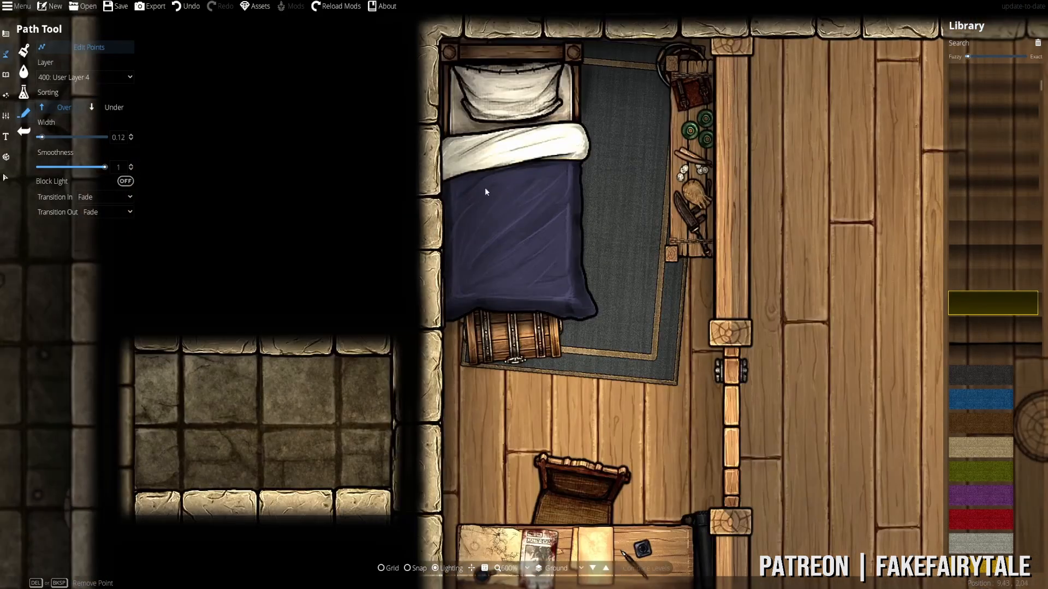
pyautogui.moveTo(608, 290); pyautogui.dragTo(577, 134)
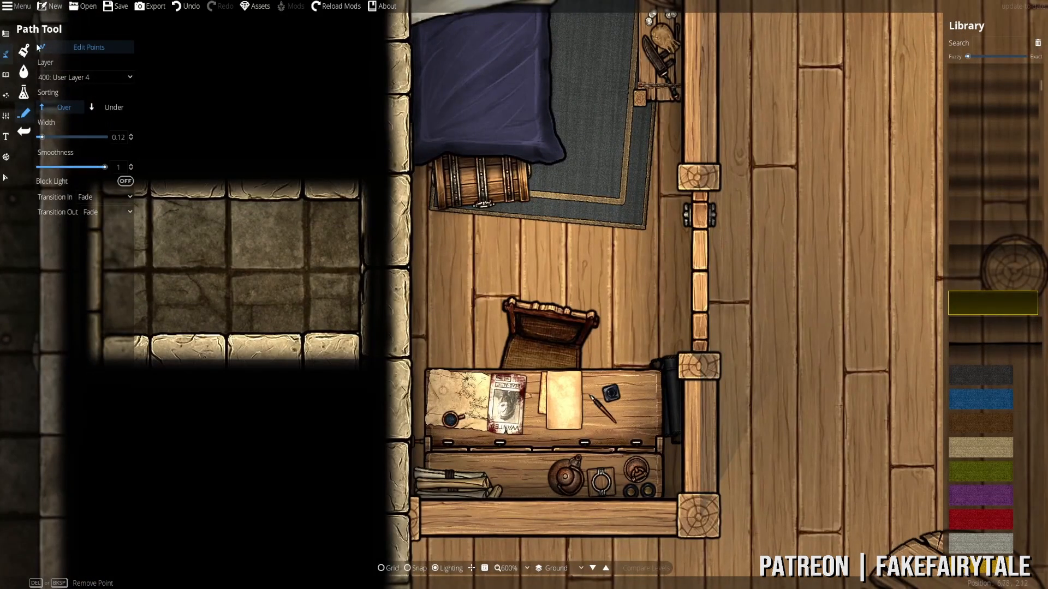
pyautogui.click(26, 116)
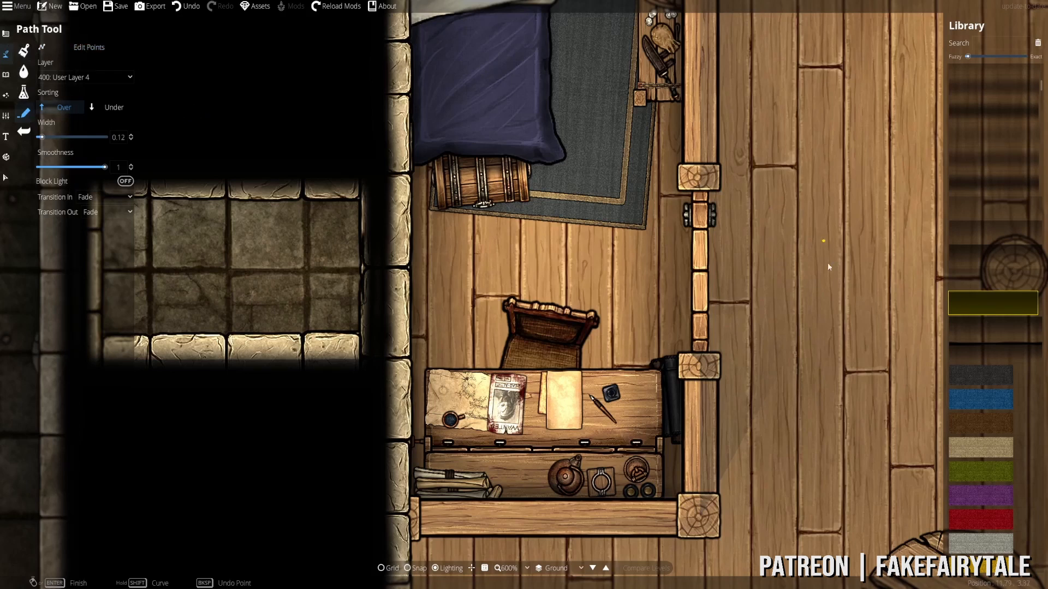
pyautogui.moveTo(828, 267); pyautogui.dragTo(844, 225)
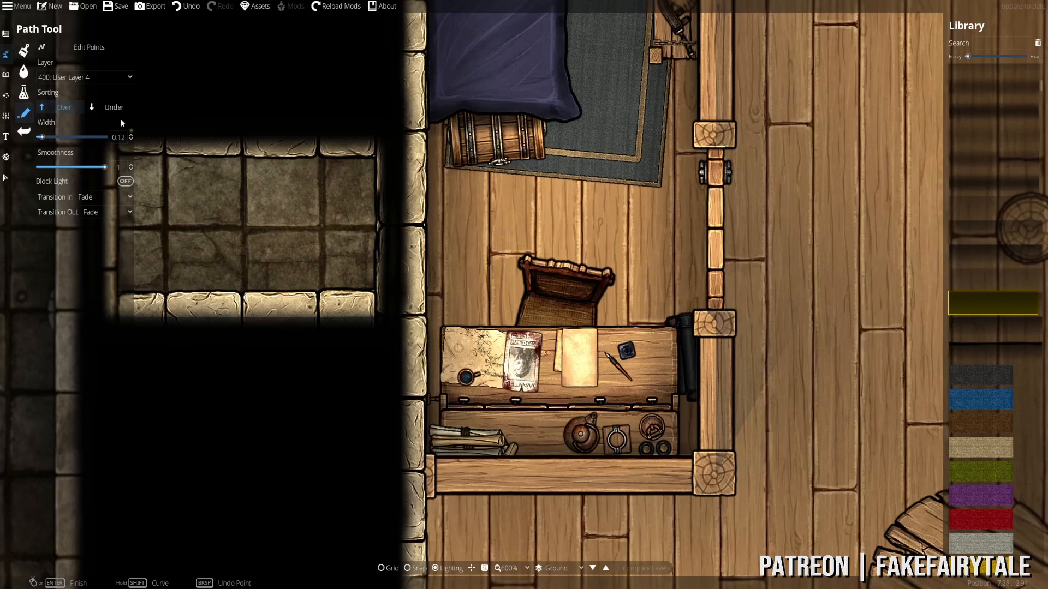
pyautogui.click(100, 77)
pyautogui.click(77, 176)
pyautogui.scroll(2, 467, 431)
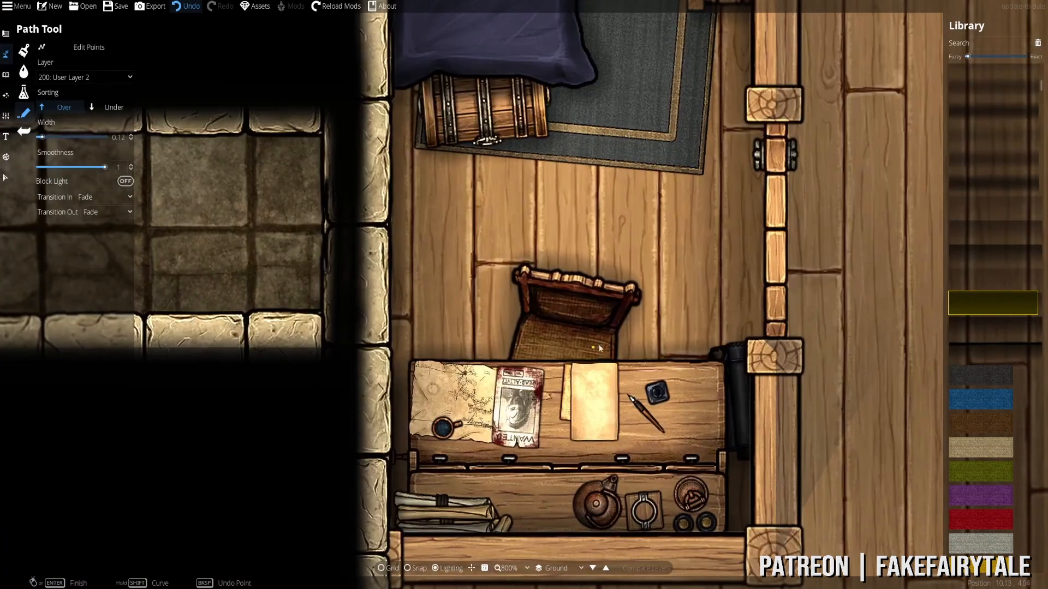
# - Draw shadow paths 0.1 wide on User Layer 3 around the round metal items at the end of the desk's shelf
pyautogui.click(84, 77)
pyautogui.click(83, 189)
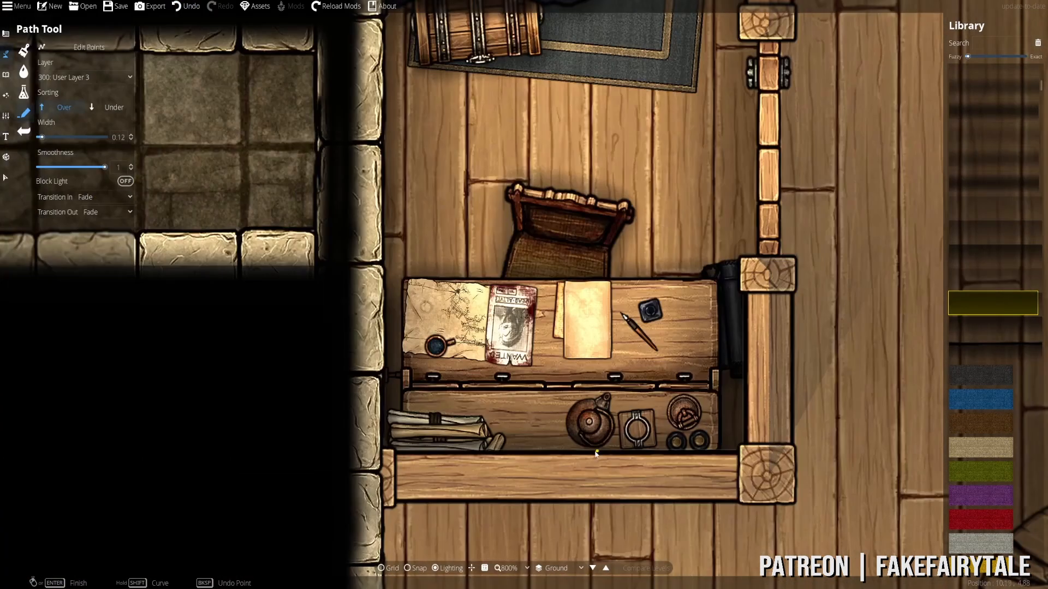
pyautogui.moveTo(42, 137); pyautogui.dragTo(39, 138)
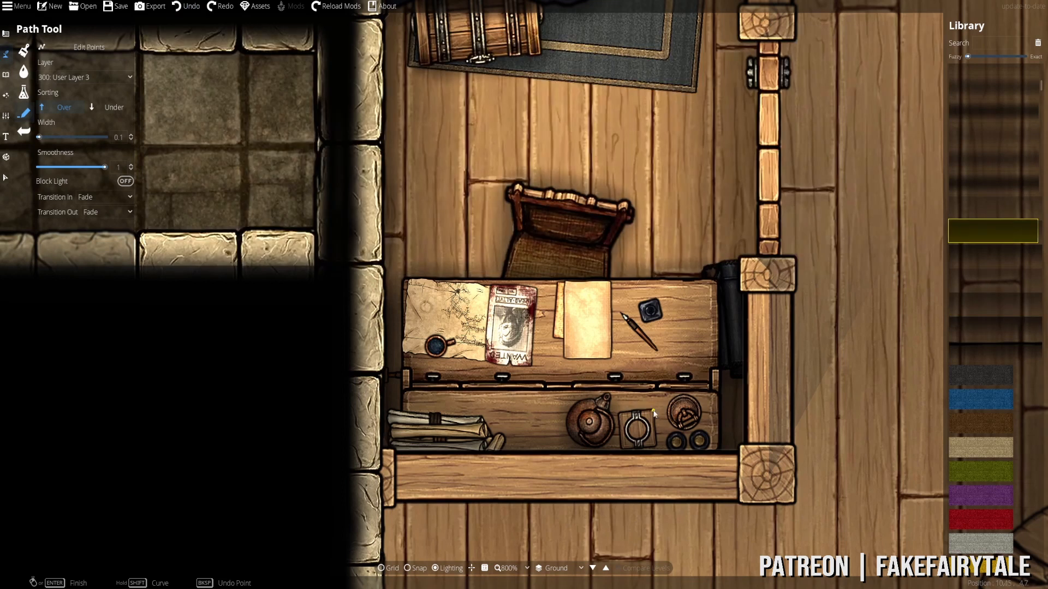
pyautogui.click(667, 405)
pyautogui.rightClick(701, 410)
pyautogui.click(678, 428)
pyautogui.click(666, 437)
pyautogui.rightClick(687, 443)
pyautogui.hotkey('ctrl', 'z')
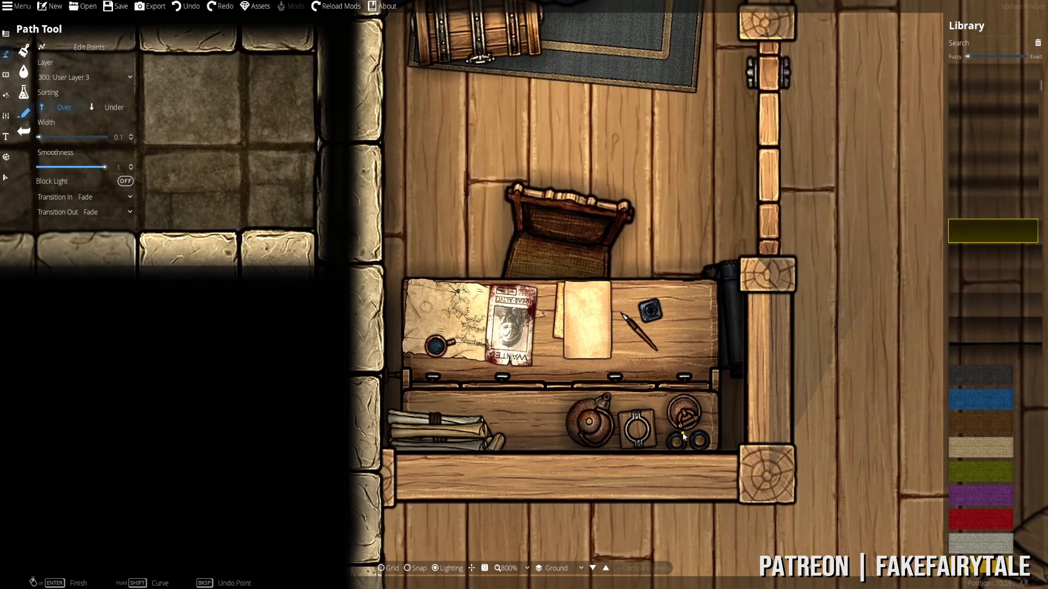
pyautogui.click(689, 447)
pyautogui.rightClick(708, 440)
# - Trace a shadow path along the outer edge of the rolled scrolls stacked on the desk's shelf
pyautogui.moveTo(434, 443); pyautogui.dragTo(431, 481)
pyautogui.click(499, 484)
pyautogui.click(498, 473)
pyautogui.click(485, 471)
pyautogui.click(480, 457)
pyautogui.click(431, 452)
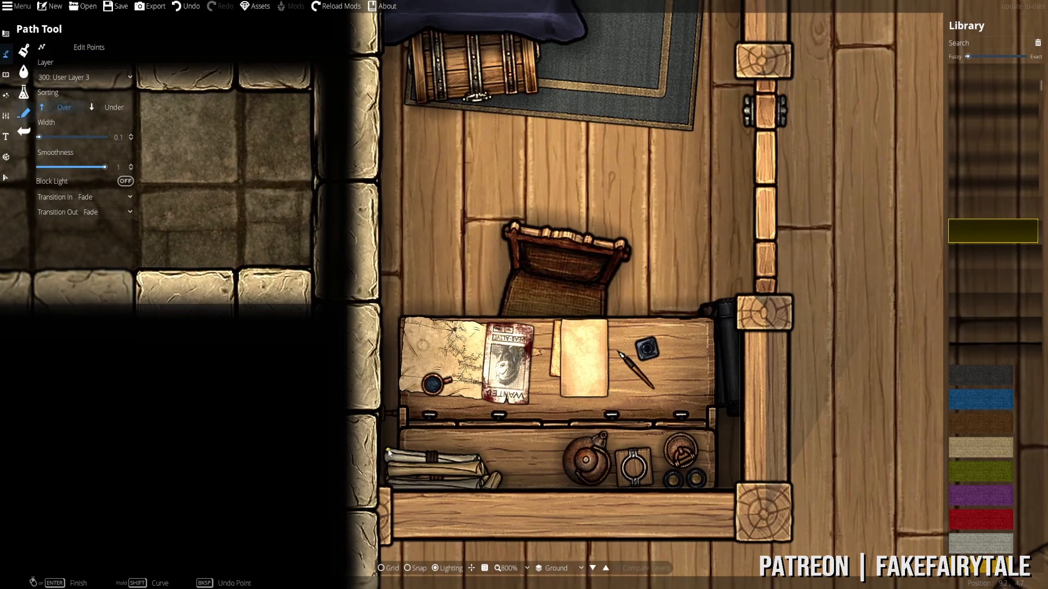
# - Draw shadow paths on User Layer 4 along the creases between the rolled scrolls, undoing the stroke on the lowest scroll
pyautogui.click(78, 78)
pyautogui.click(73, 159)
pyautogui.click(482, 475)
pyautogui.click(410, 471)
pyautogui.click(389, 478)
pyautogui.click(457, 481)
pyautogui.rightClick(476, 482)
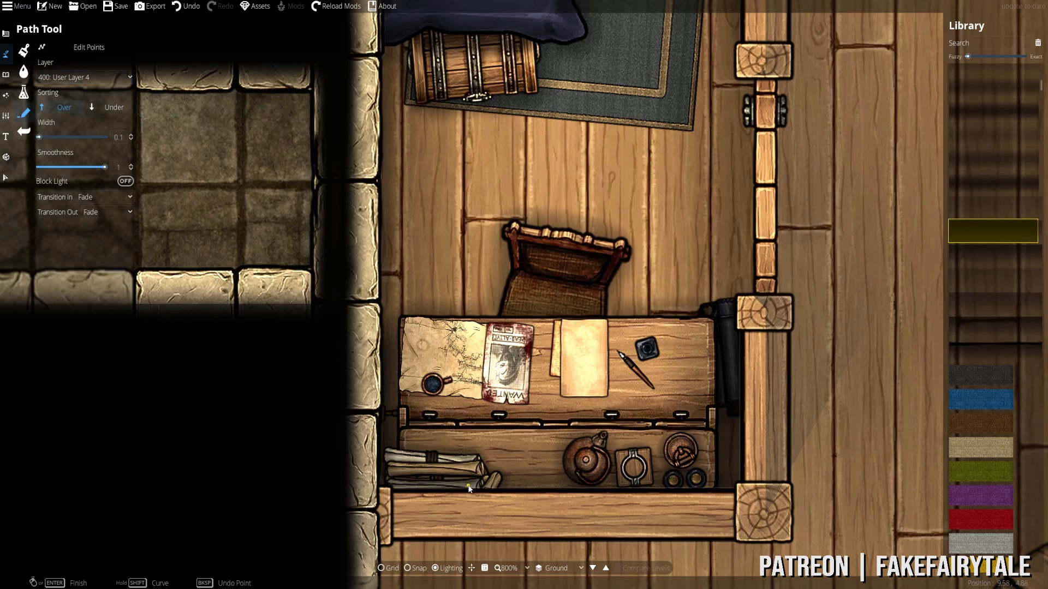
pyautogui.hotkey('ctrl', 'z')
pyautogui.click(422, 462)
pyautogui.click(398, 464)
# - Undo the last scroll path and trace a shadow path around the mug on the desk's map
pyautogui.moveTo(434, 405); pyautogui.dragTo(416, 386)
pyautogui.hotkey('ctrl', 'z')
pyautogui.click(401, 356)
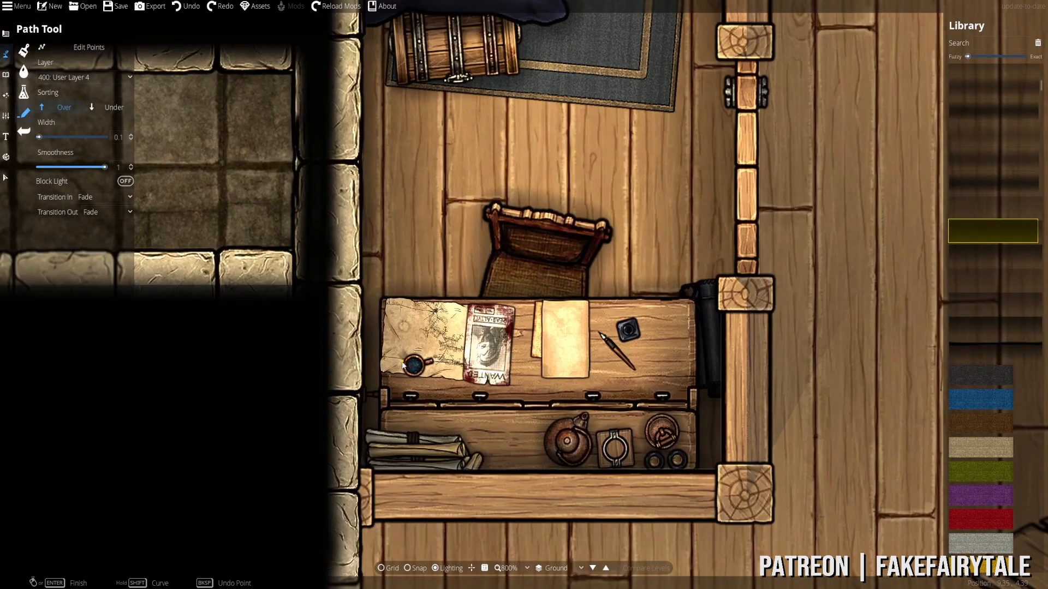
pyautogui.click(405, 380)
pyautogui.click(422, 379)
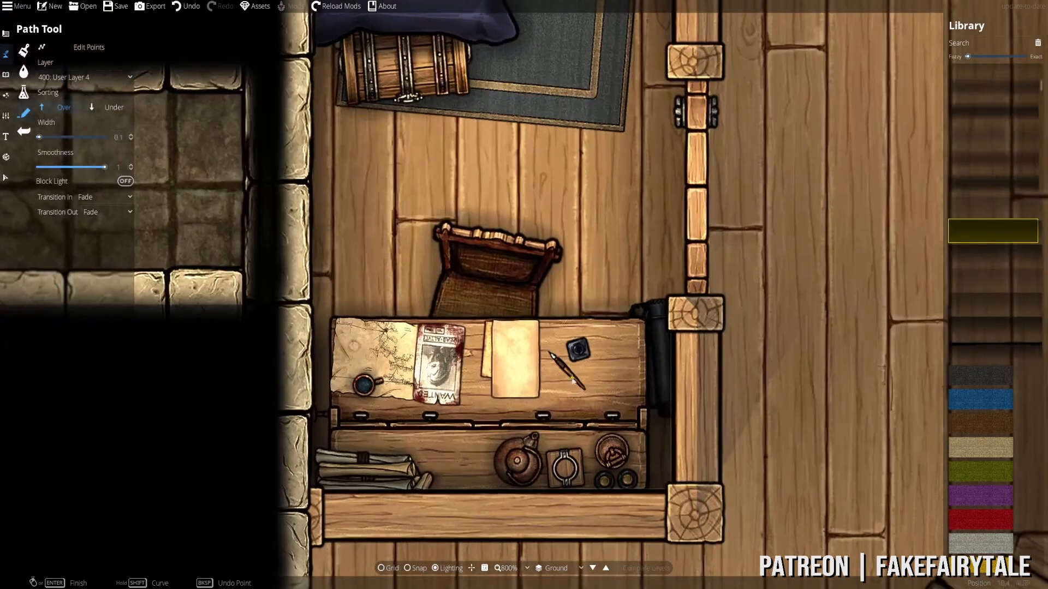
# - Try User Layer 3 for the paths, return to User Layer 4 and undo the last path
pyautogui.click(78, 78)
pyautogui.click(73, 146)
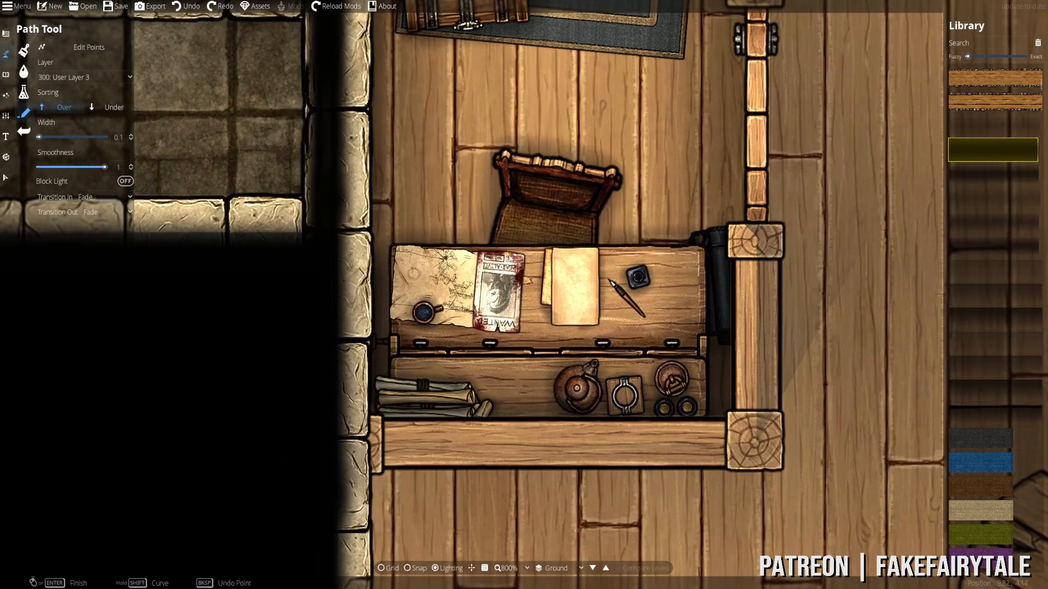
pyautogui.click(85, 77)
pyautogui.click(74, 205)
pyautogui.hotkey('ctrl', 'z')
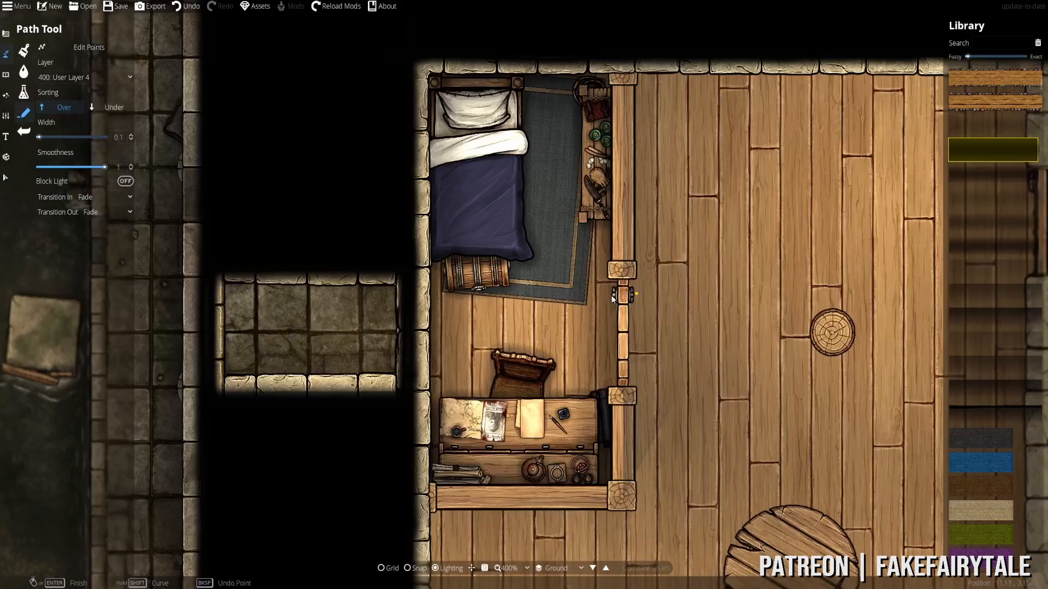
# - Switch to the Pattern Shape Tool on User Layer 1 and browse the patterns for the transparent overlays above the wood textures
pyautogui.click(5, 33)
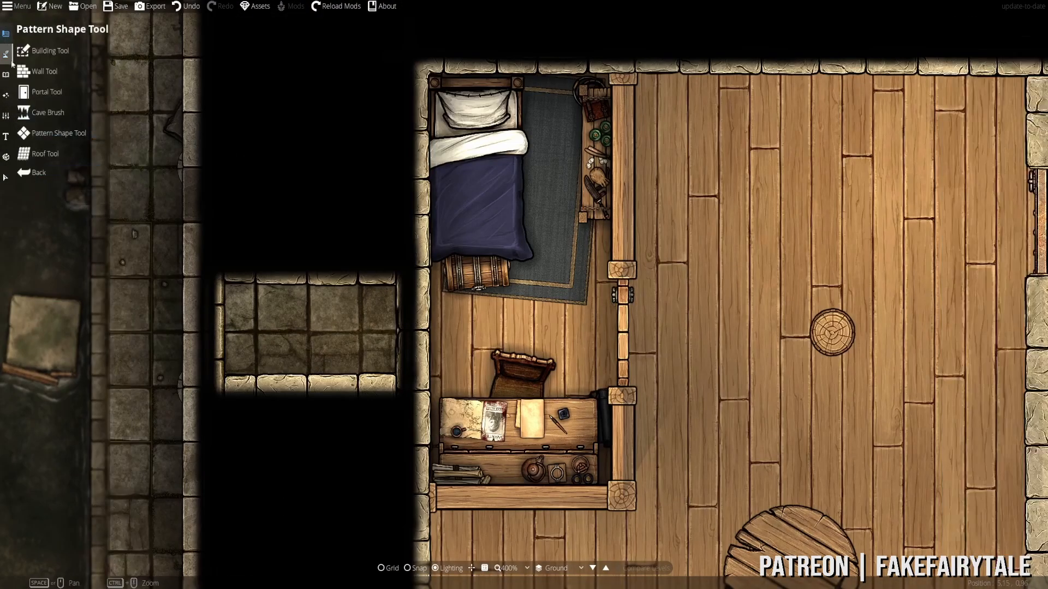
pyautogui.click(41, 135)
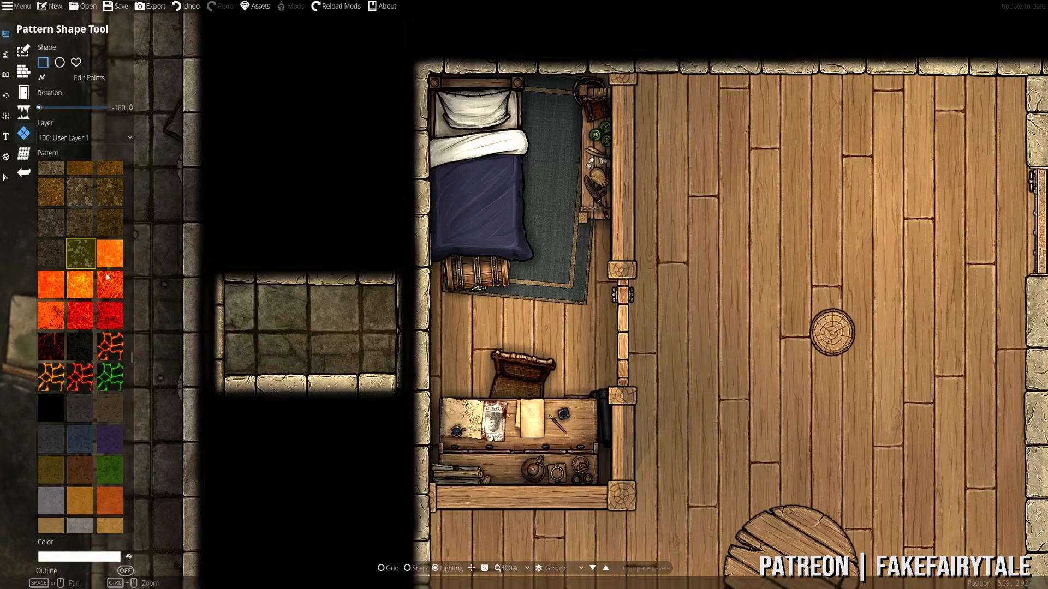
pyautogui.scroll(9, 111, 330)
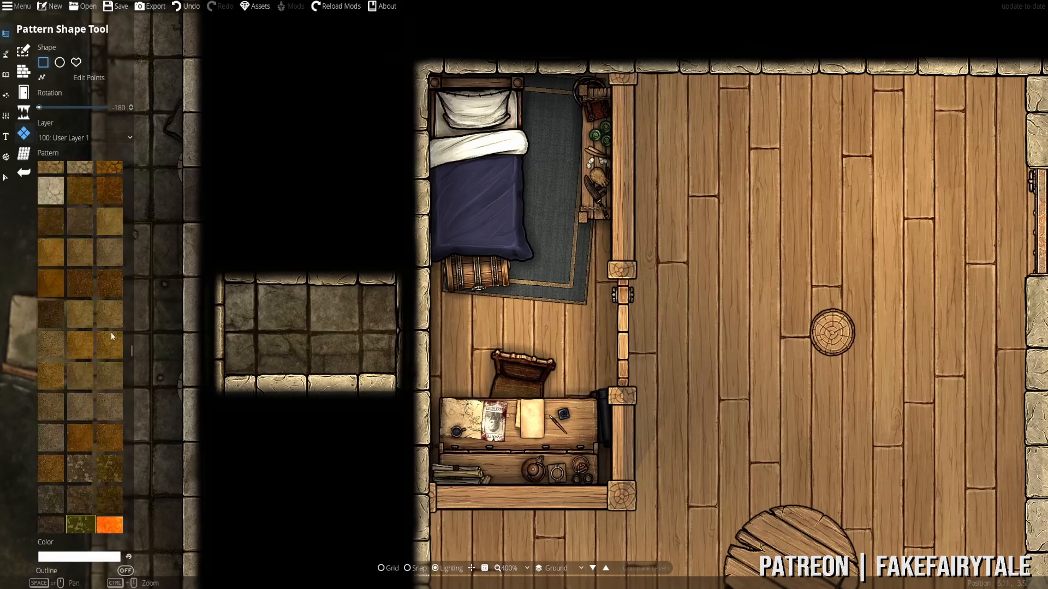
pyautogui.moveTo(130, 355); pyautogui.dragTo(129, 295)
pyautogui.scroll(12, 110, 295)
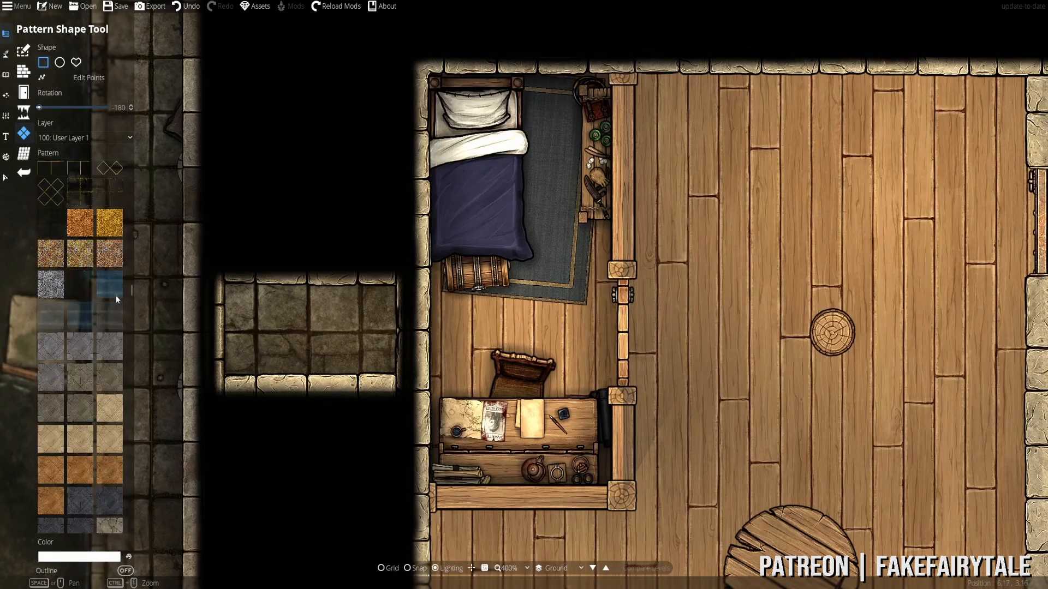
pyautogui.scroll(8, 101, 354)
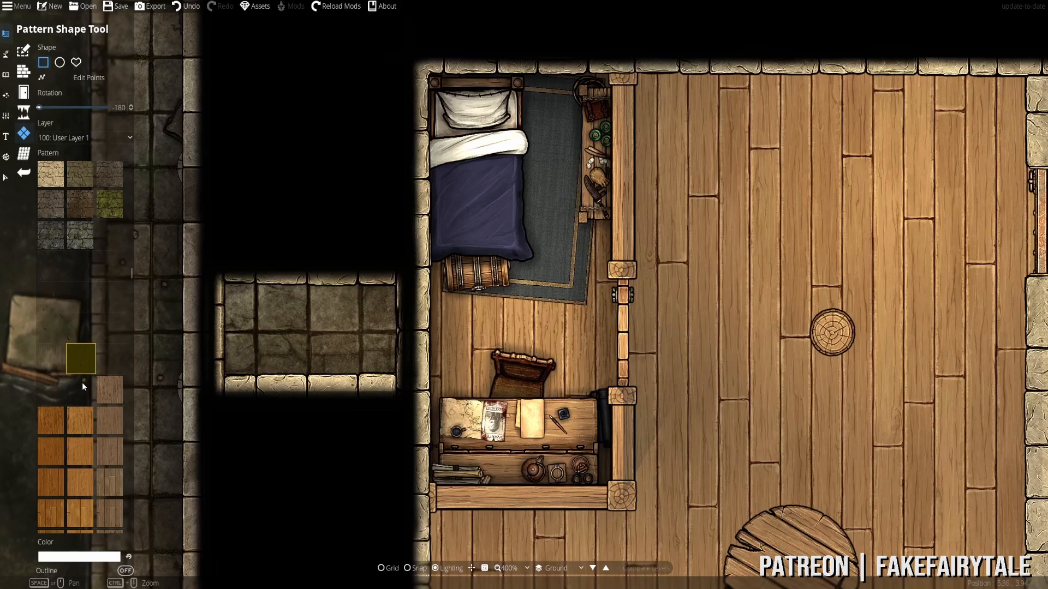
# - Lay rectangles of a faint overlay pattern on the bedroom floor by the stone wall, between chest and desk, undoing the trial shapes
pyautogui.moveTo(581, 305); pyautogui.dragTo(441, 388)
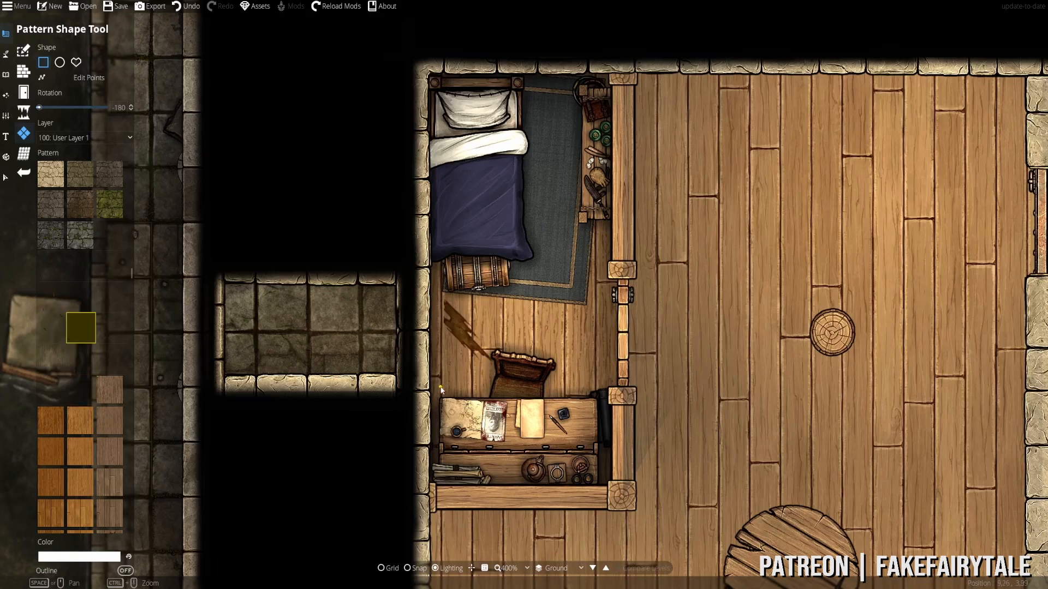
pyautogui.hotkey('ctrl', 'z')
pyautogui.click(88, 382)
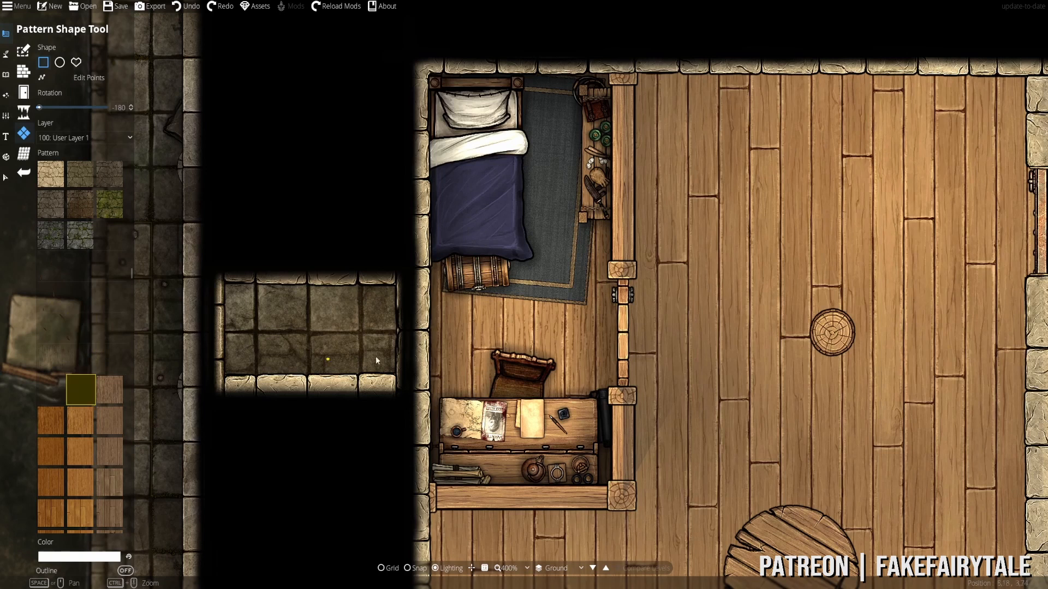
pyautogui.moveTo(565, 286); pyautogui.dragTo(395, 379)
pyautogui.hotkey('ctrl', 'z')
pyautogui.moveTo(475, 284); pyautogui.dragTo(404, 380)
pyautogui.moveTo(456, 342); pyautogui.dragTo(400, 398)
pyautogui.moveTo(447, 266); pyautogui.dragTo(399, 331)
# - Add overlay pattern rectangles on both sides of the bedroom doorway and select a different overlay pattern for the floor
pyautogui.moveTo(627, 278); pyautogui.dragTo(592, 390)
pyautogui.moveTo(627, 277); pyautogui.dragTo(649, 390)
pyautogui.moveTo(631, 267); pyautogui.dragTo(627, 311)
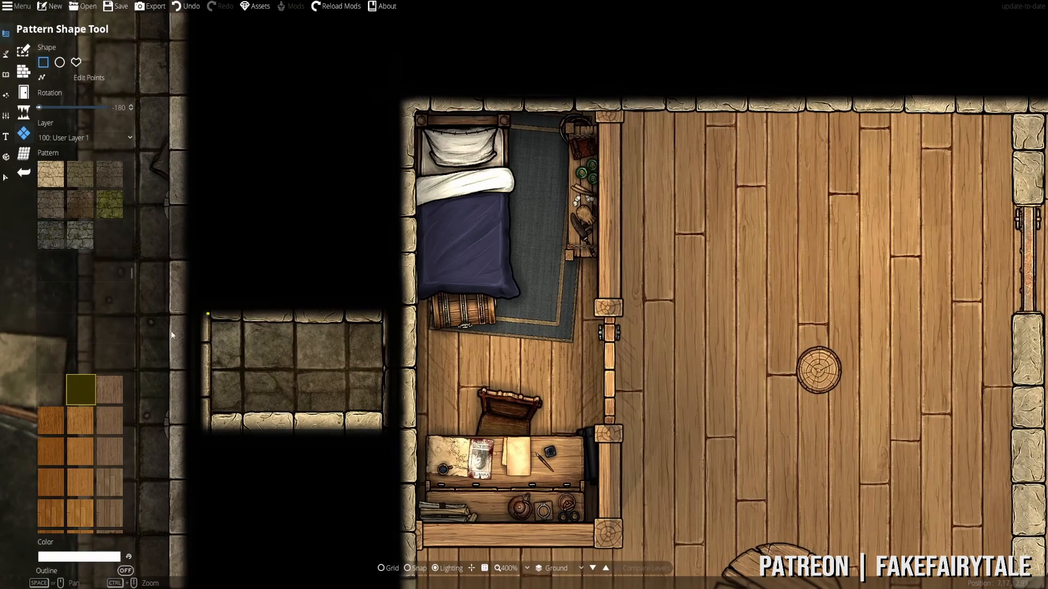
pyautogui.moveTo(70, 344); pyautogui.dragTo(47, 267)
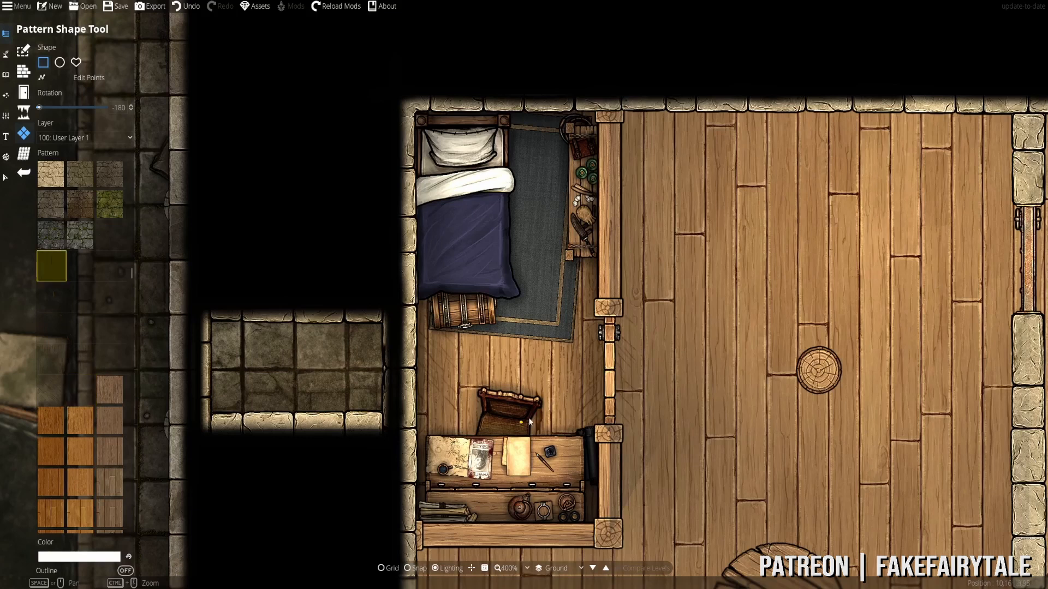
pyautogui.click(582, 380)
# - Look over the furnished bedroom, the adjoining halls and the bunk room to compare their floors and details
pyautogui.scroll(-3, 592, 230)
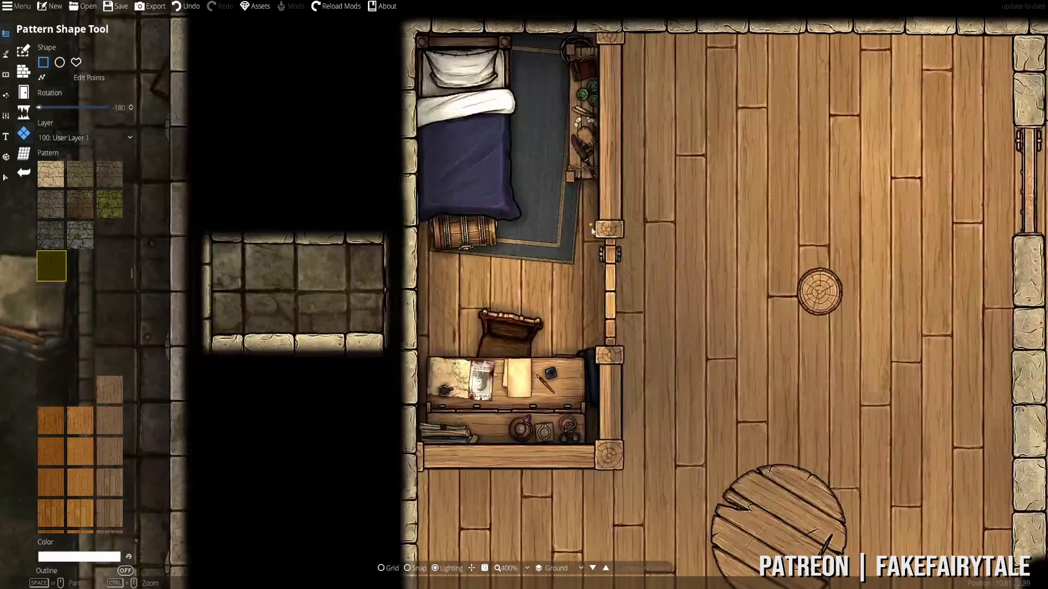
pyautogui.scroll(-3, 557, 278)
pyautogui.scroll(6, 555, 305)
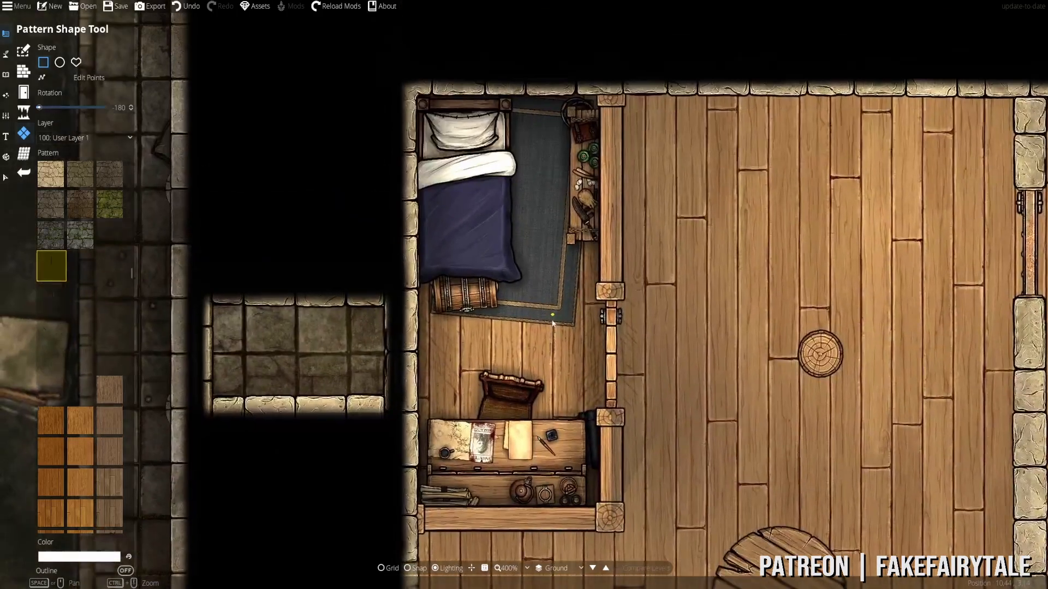
pyautogui.scroll(-3, 546, 262)
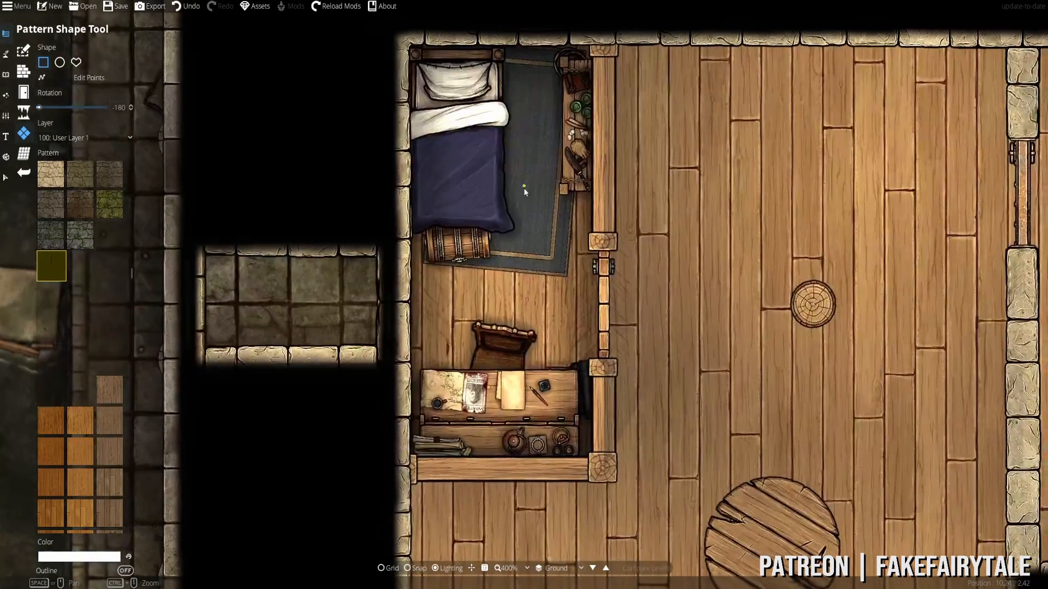
pyautogui.scroll(-2, 553, 279)
pyautogui.scroll(-5, 564, 302)
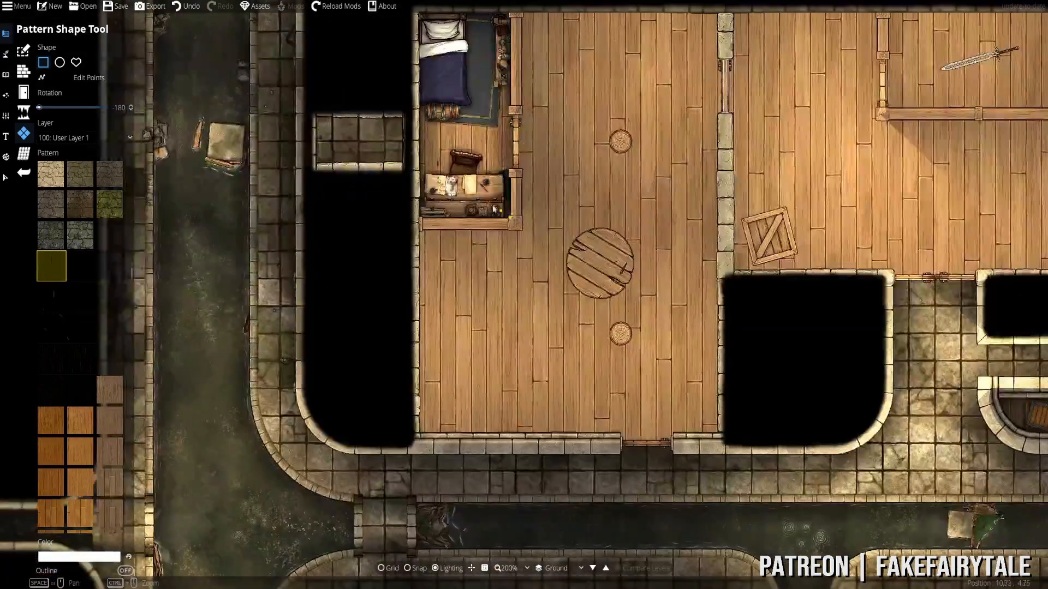
pyautogui.scroll(4, 681, 359)
pyautogui.moveTo(796, 376); pyautogui.dragTo(624, 326)
pyautogui.moveTo(370, 284); pyautogui.dragTo(150, 218)
pyautogui.click(6, 178)
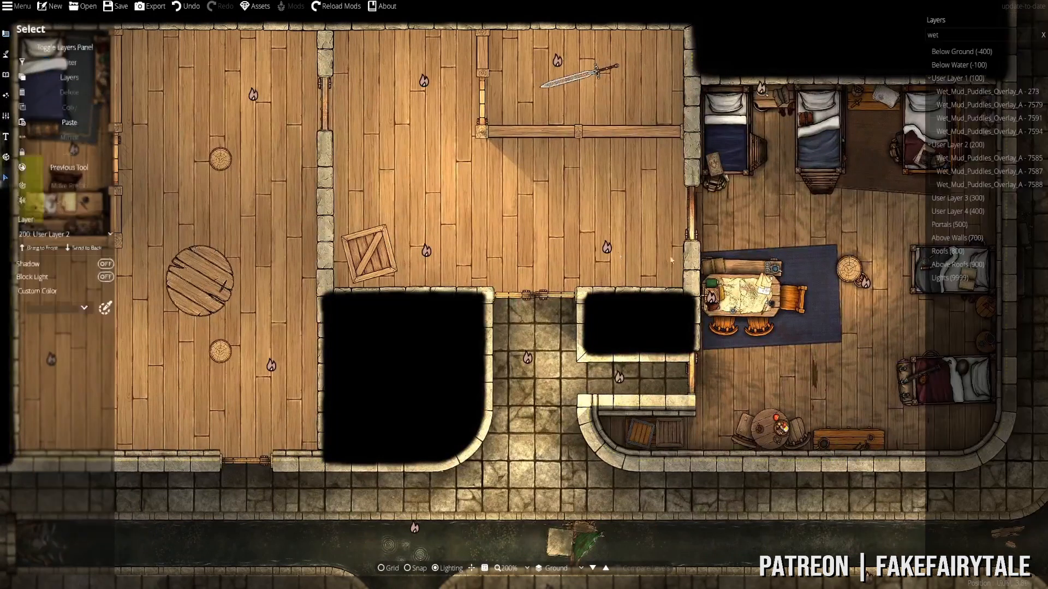
# - Switch to the Object Tool and search the asset library for "foot" and for "blood"
pyautogui.click(6, 75)
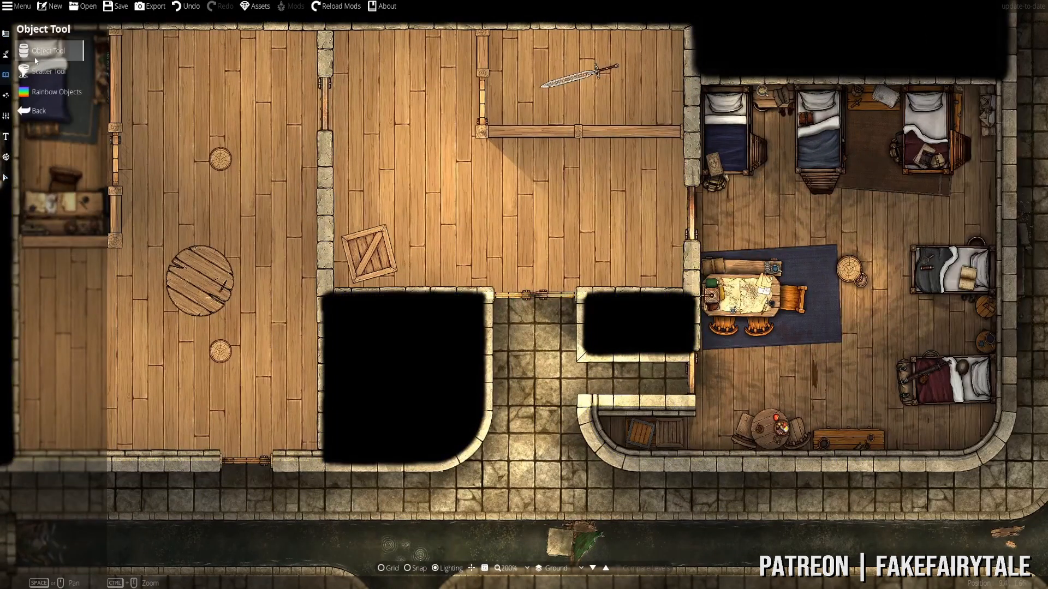
pyautogui.moveTo(998, 58); pyautogui.dragTo(983, 58)
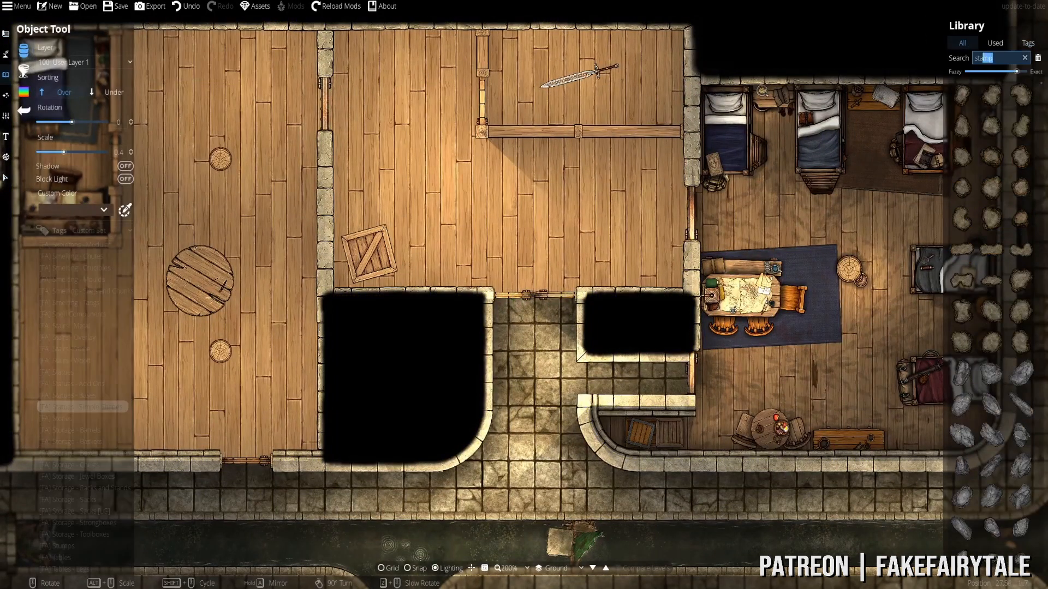
pyautogui.write('foot')
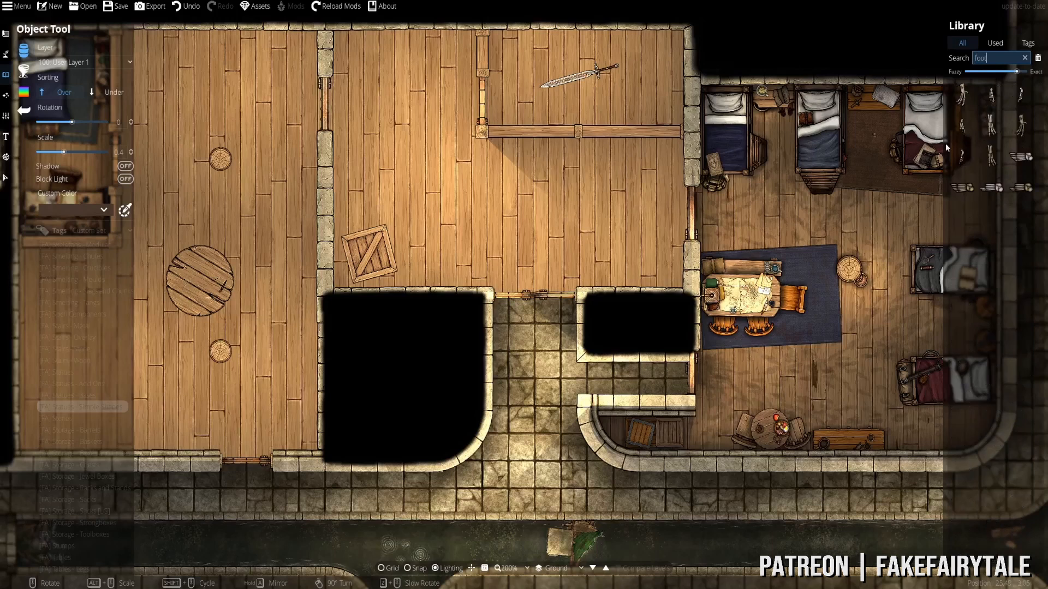
pyautogui.click(81, 407)
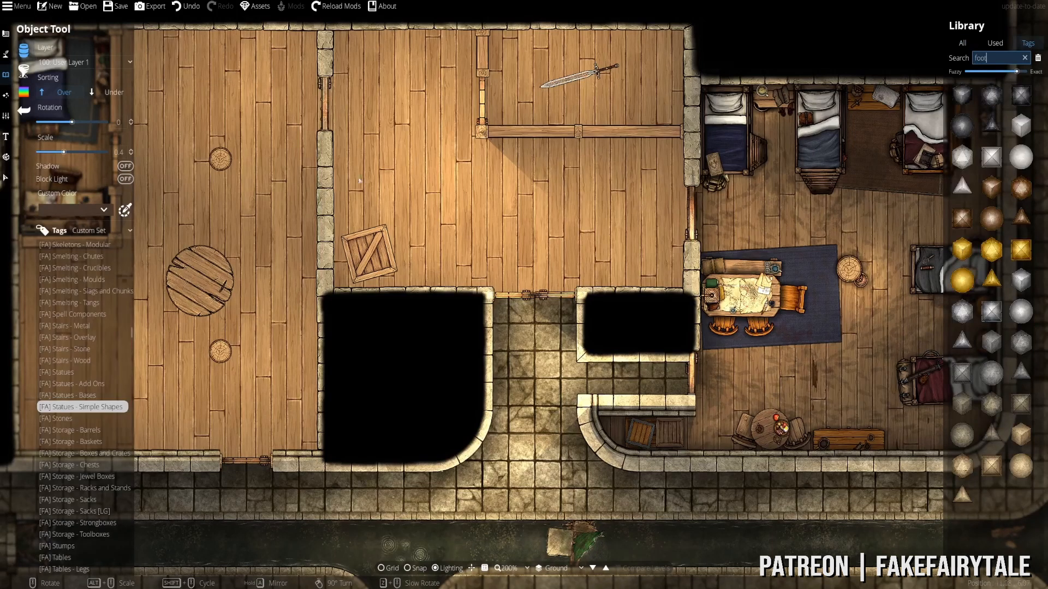
pyautogui.write('blood')
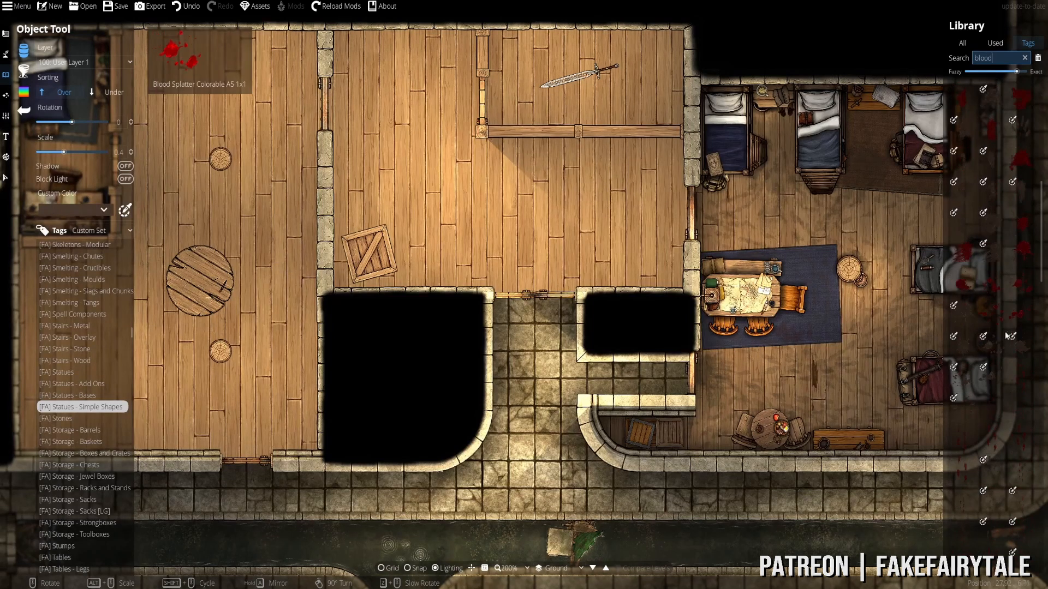
# - Choose a colorable blood asset from the search results and set its scale to 1 for placement near the bedroom
pyautogui.scroll(-5, 1007, 336)
pyautogui.click(994, 291)
pyautogui.click(1021, 294)
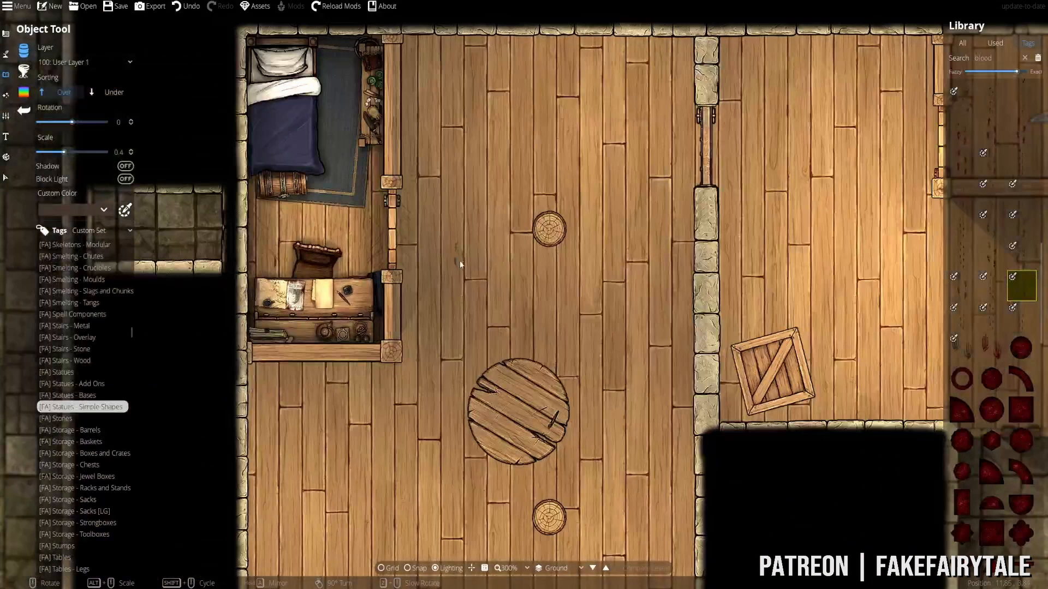
pyautogui.keyDown('alt'); pyautogui.scroll(3, 466, 262); pyautogui.keyUp('alt')
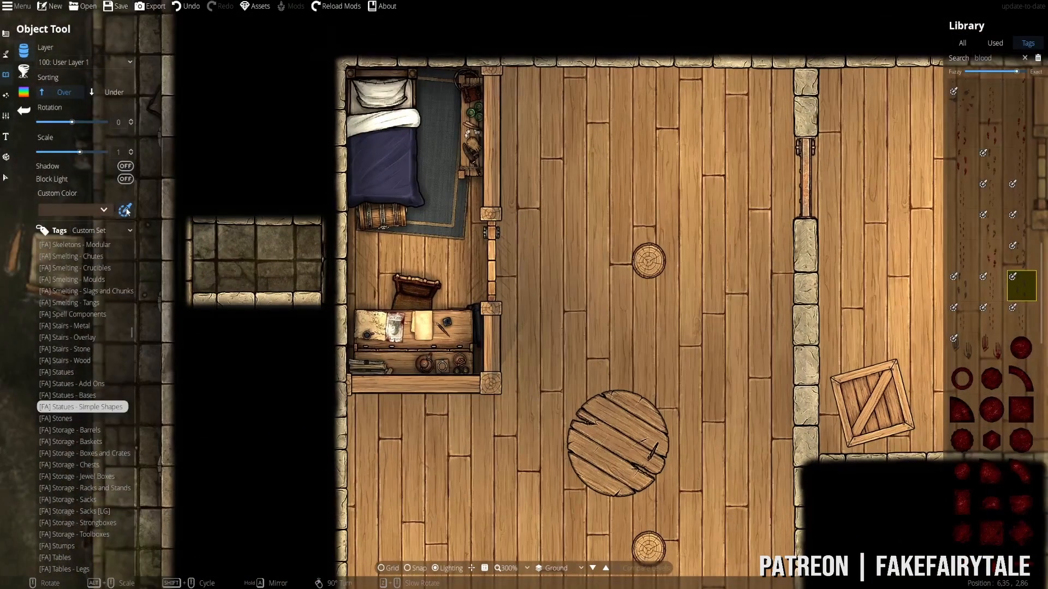
# - Lower the opacity of the blood asset's custom brown color to an alpha of 84
pyautogui.click(125, 210)
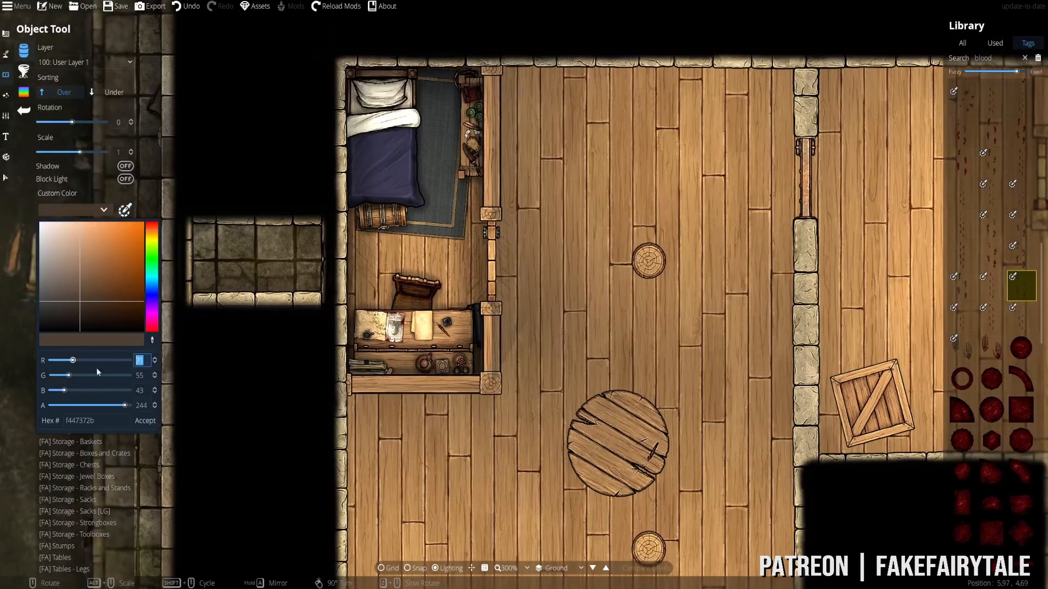
pyautogui.moveTo(82, 405); pyautogui.dragTo(70, 407)
pyautogui.click(144, 420)
pyautogui.scroll(1, 373, 278)
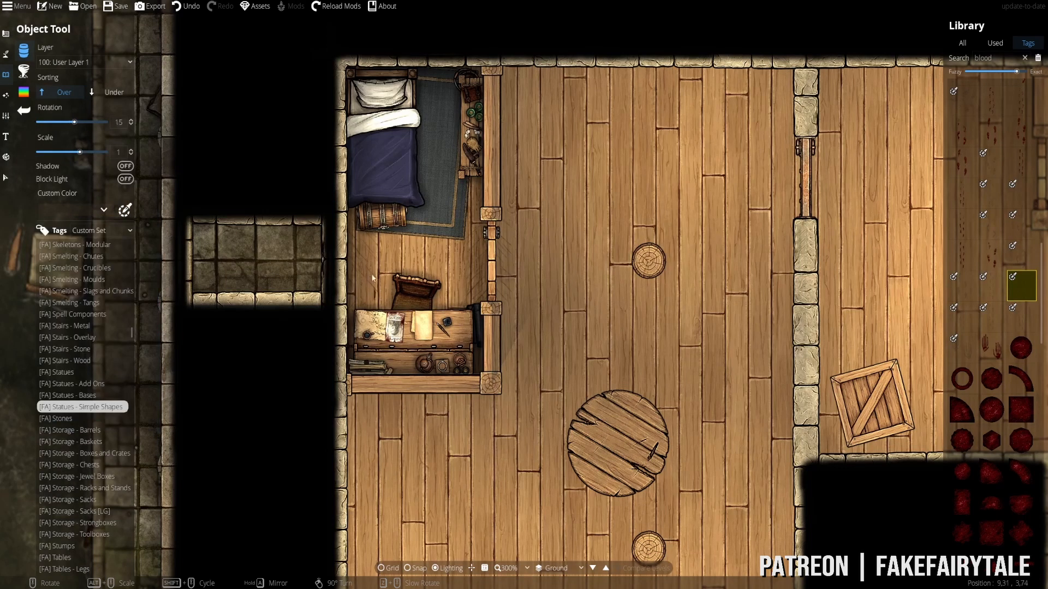
pyautogui.click(105, 210)
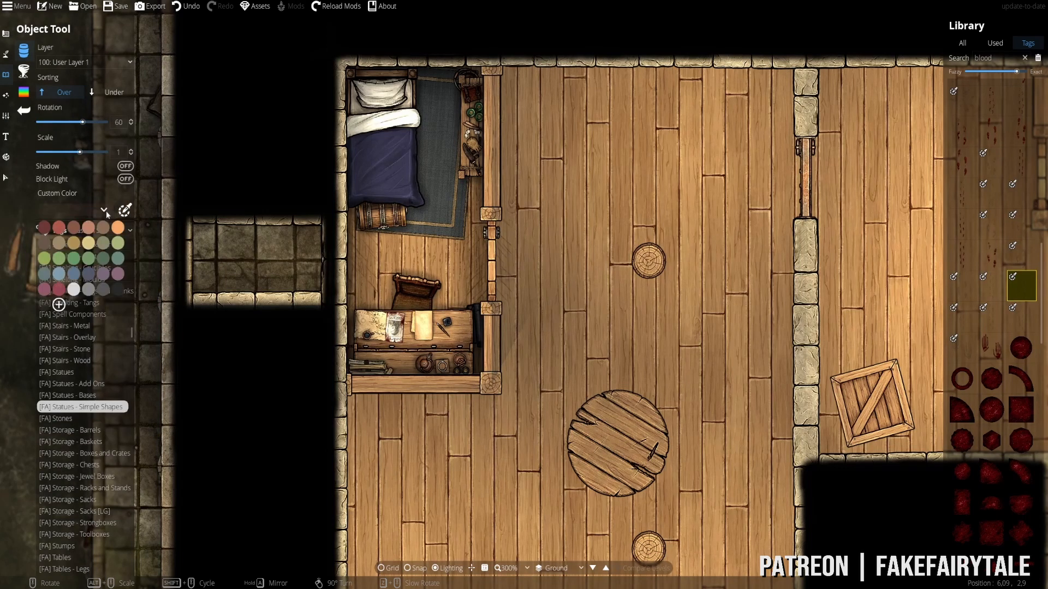
pyautogui.click(125, 211)
pyautogui.moveTo(73, 406); pyautogui.dragTo(78, 405)
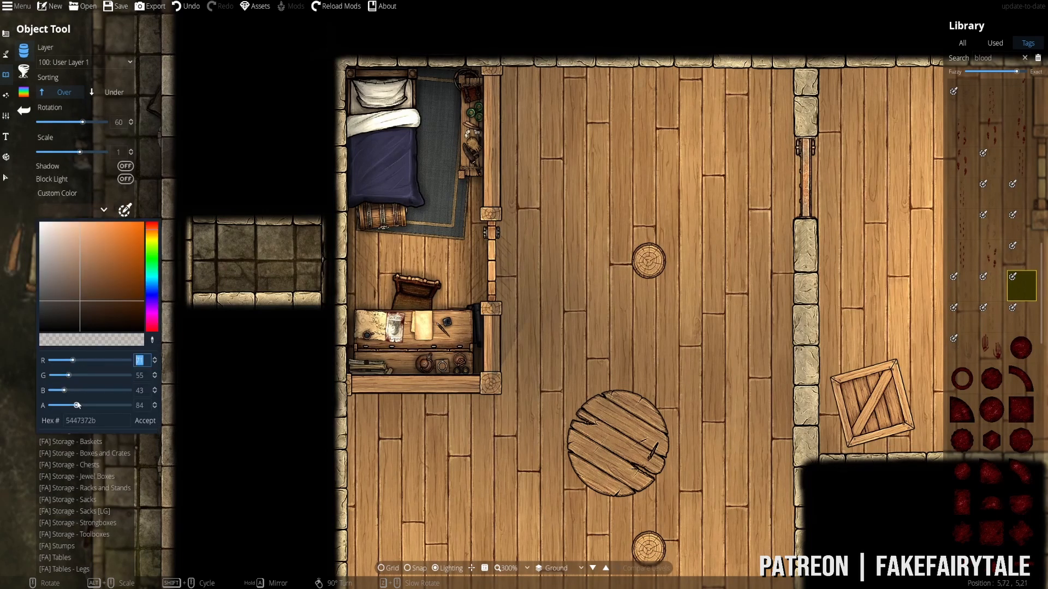
pyautogui.click(145, 421)
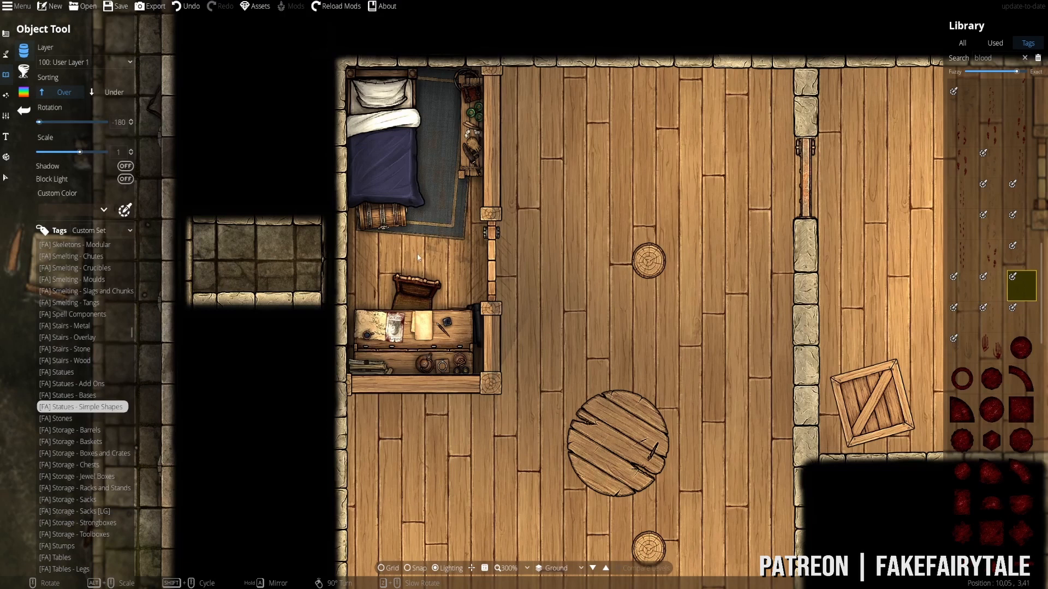
# - Place faint brown floor marks at varied rotations across the bedroom floor around the chair
pyautogui.scroll(2, 394, 289)
pyautogui.scroll(2, 410, 283)
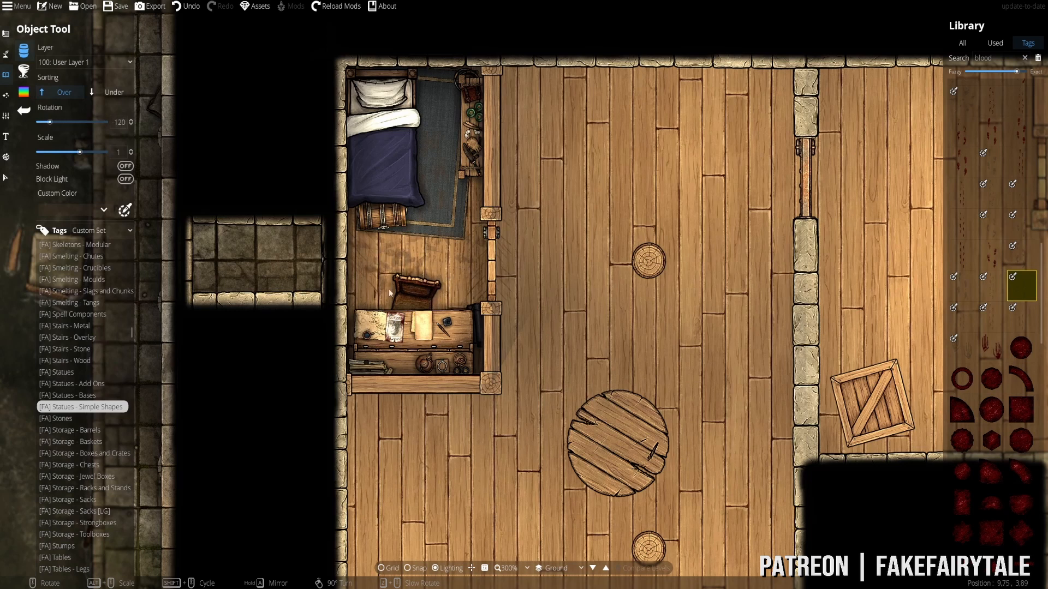
pyautogui.scroll(-1, 369, 287)
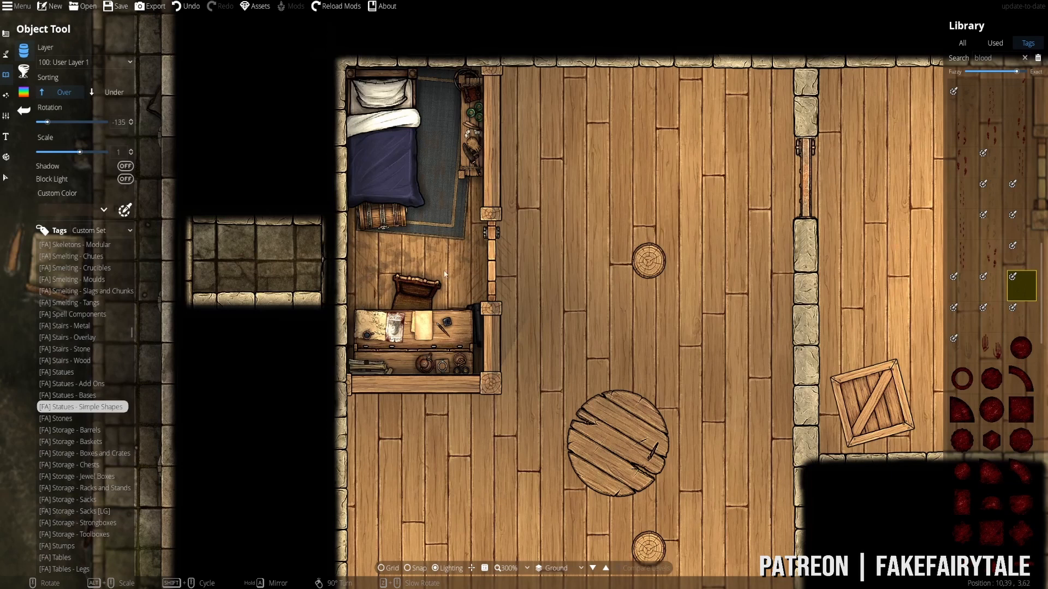
pyautogui.scroll(-9, 445, 274)
# - Delete the sword lying on the floor of the small walled room beside the bunk room
pyautogui.moveTo(447, 219); pyautogui.dragTo(514, 208)
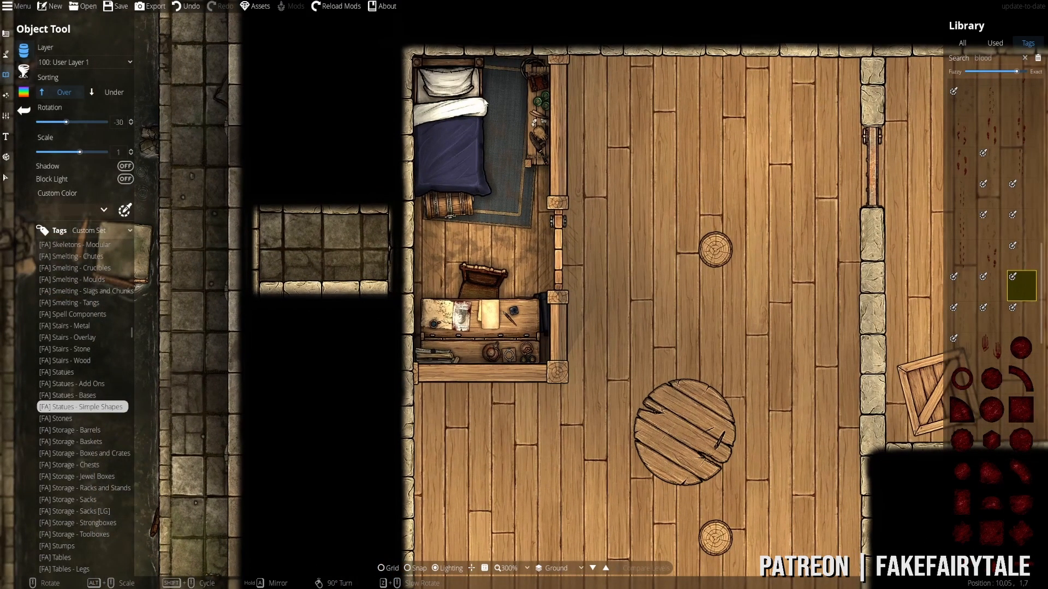
pyautogui.moveTo(382, 168); pyautogui.dragTo(211, 124)
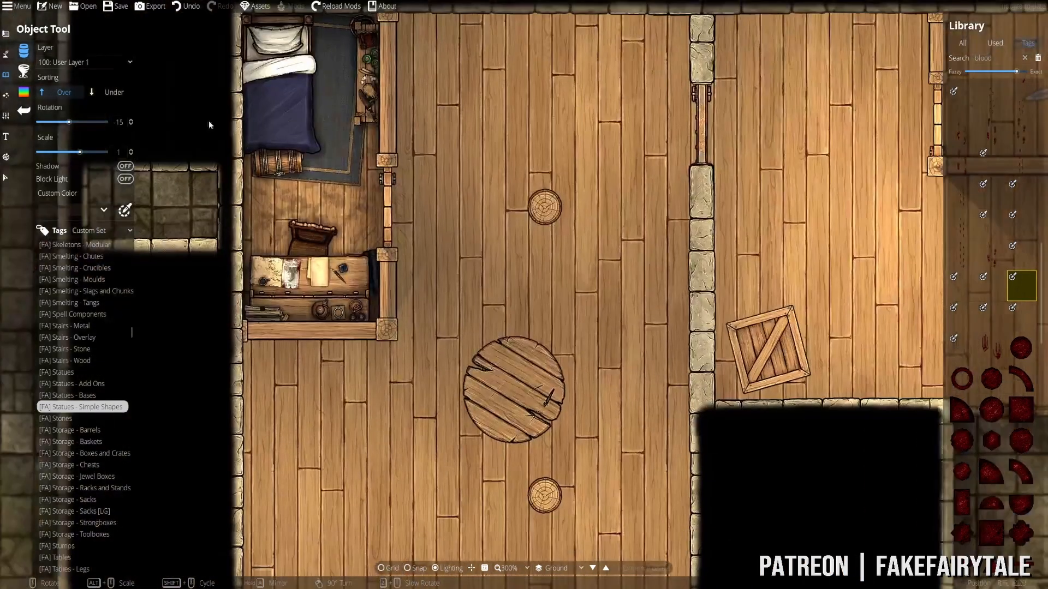
pyautogui.moveTo(389, 215); pyautogui.dragTo(318, 271)
pyautogui.moveTo(439, 269); pyautogui.dragTo(264, 257)
pyautogui.moveTo(634, 165); pyautogui.dragTo(280, 232)
pyautogui.moveTo(377, 308); pyautogui.dragTo(372, 288)
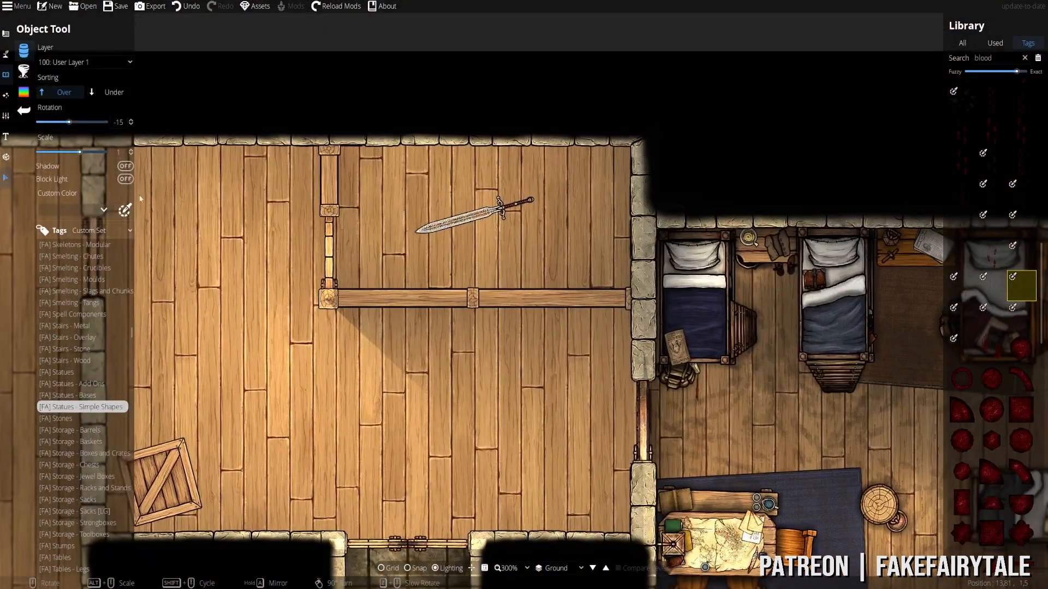
pyautogui.click(509, 206)
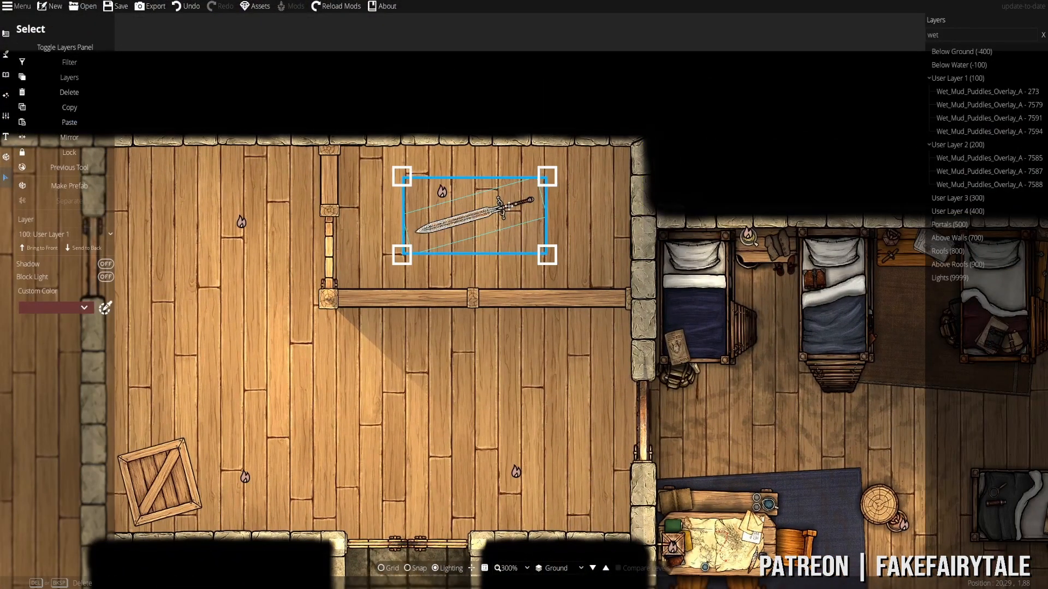
pyautogui.press('Delete')
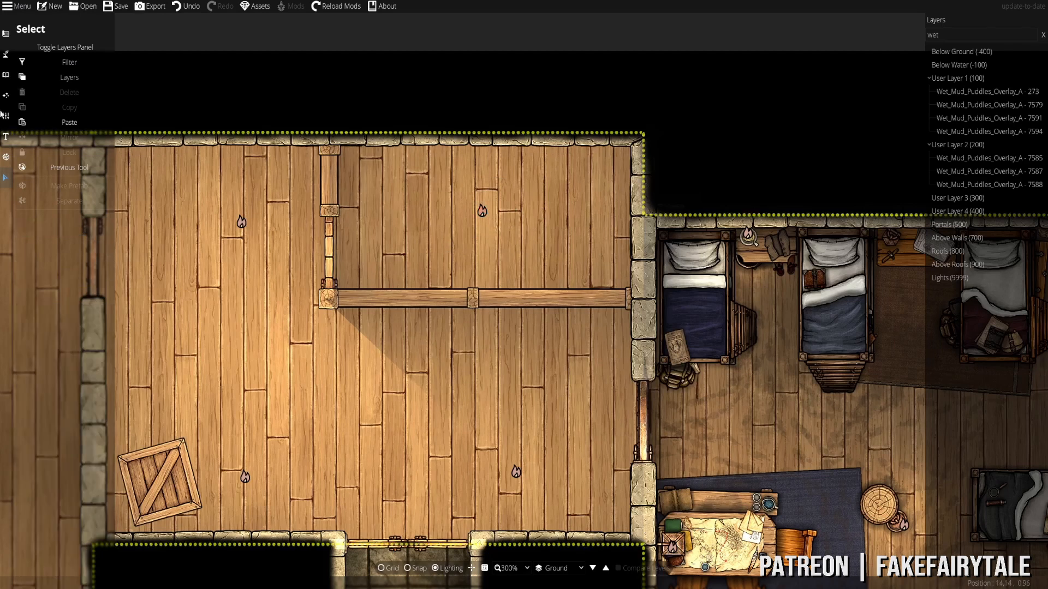
# - Search the full object library for "weapon" with the Object Tool and preview several metal and wooden weapon racks at different rotations
pyautogui.click(6, 74)
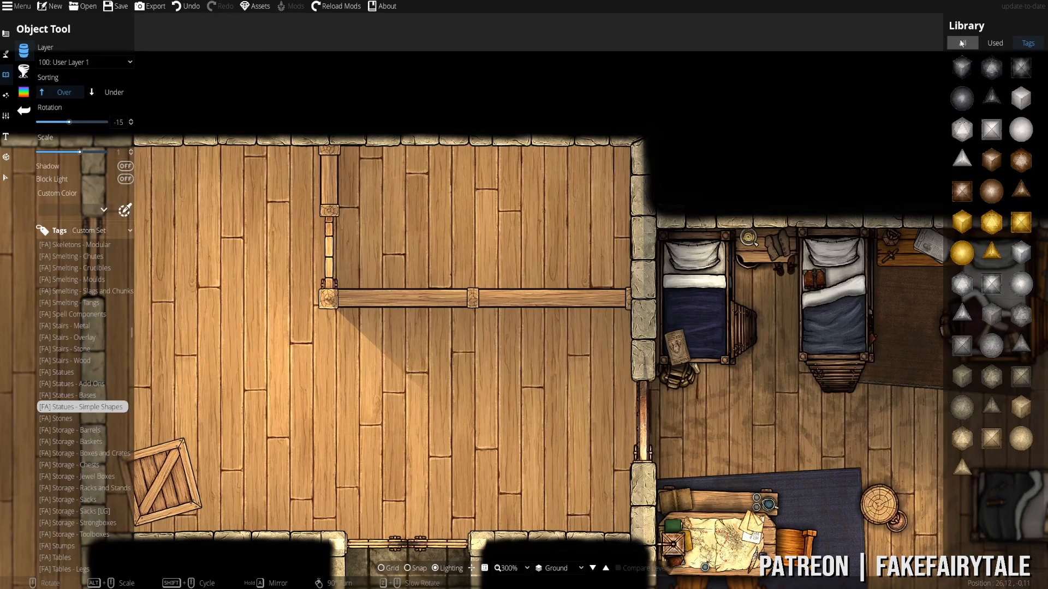
pyautogui.click(962, 44)
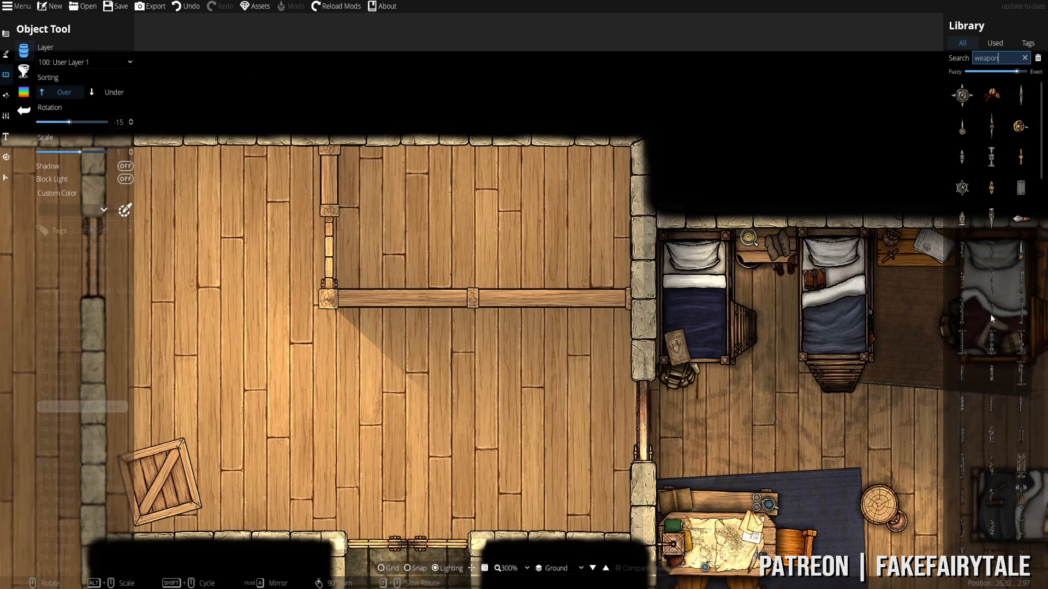
pyautogui.click(994, 352)
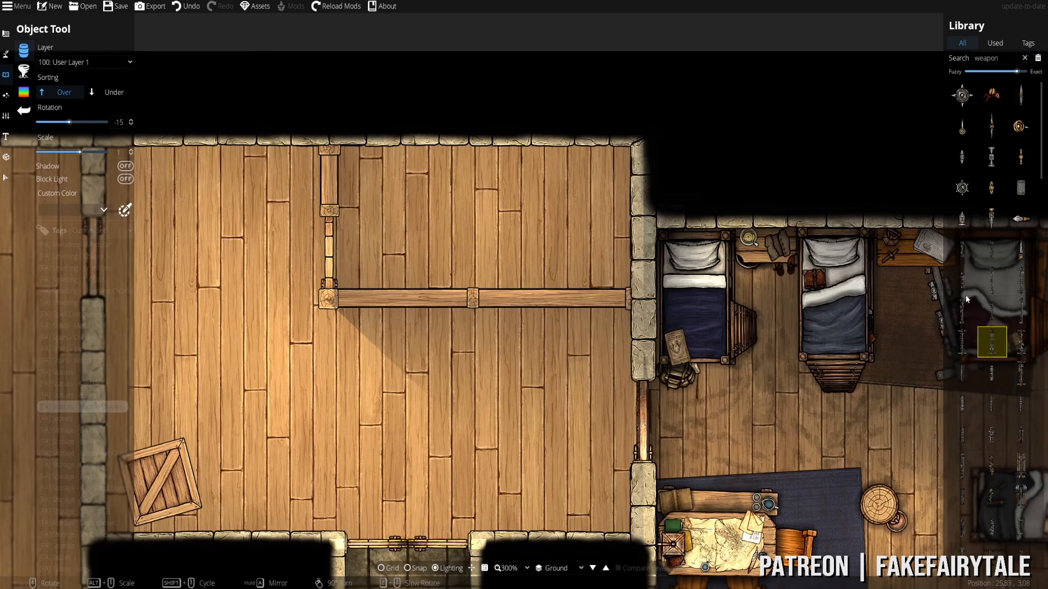
pyautogui.scroll(-5, 561, 222)
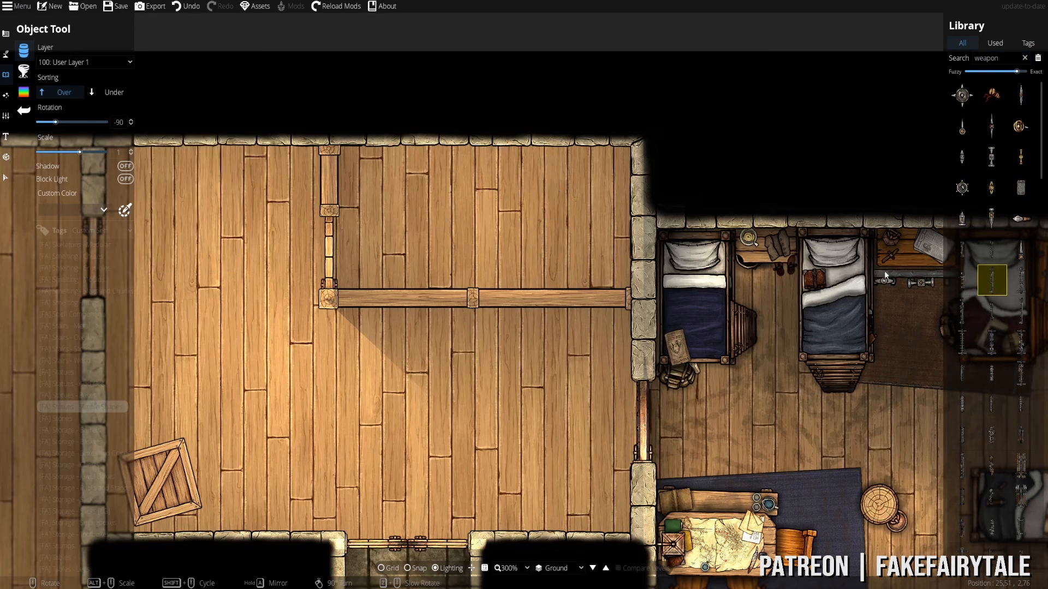
pyautogui.click(992, 280)
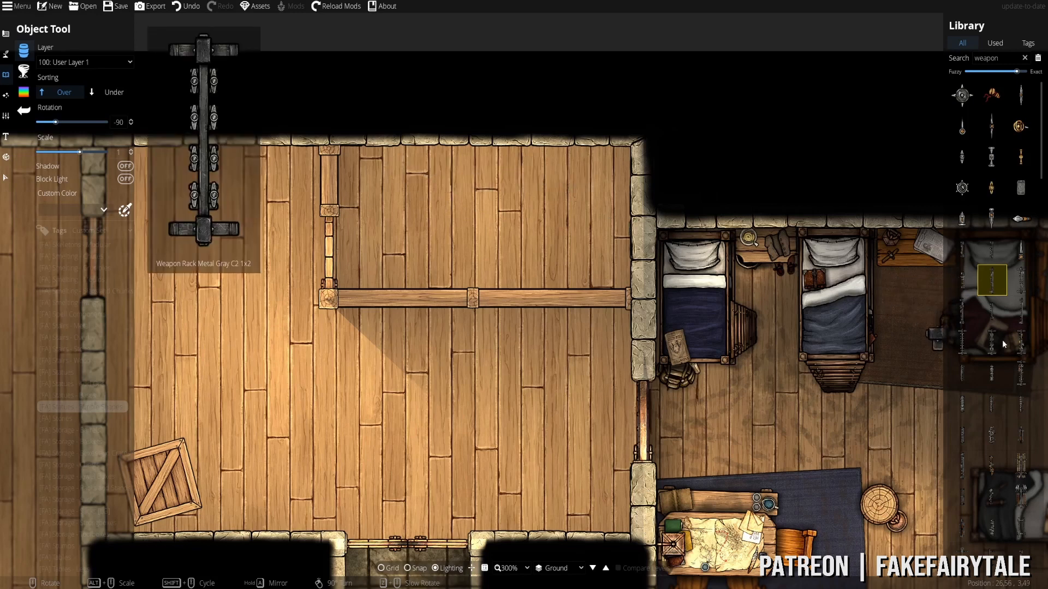
pyautogui.scroll(-3, 1012, 357)
pyautogui.click(992, 406)
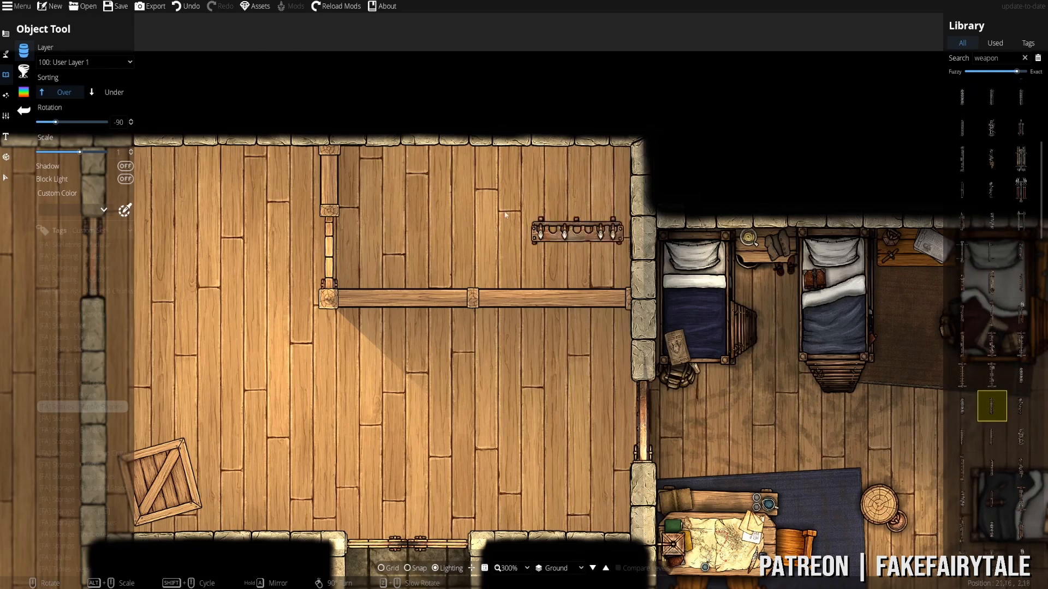
pyautogui.scroll(8, 509, 224)
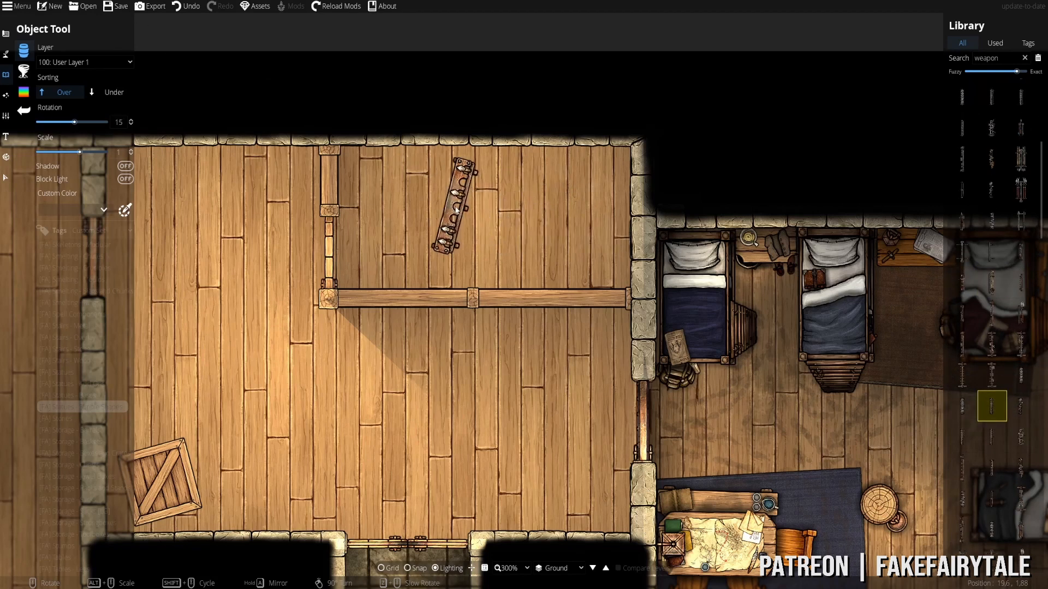
pyautogui.click(962, 377)
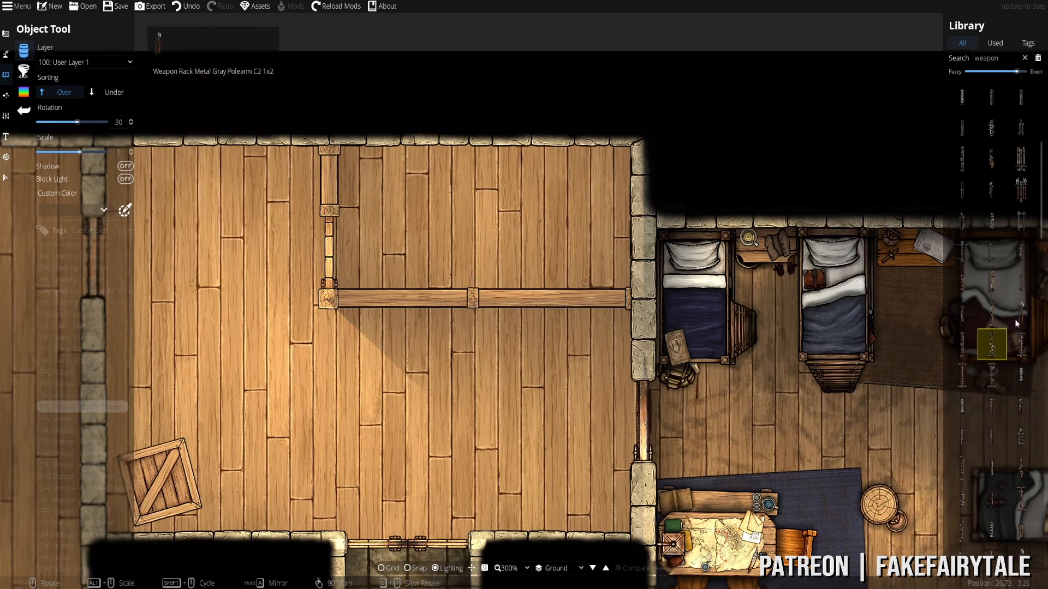
pyautogui.click(992, 313)
pyautogui.scroll(-8, 469, 224)
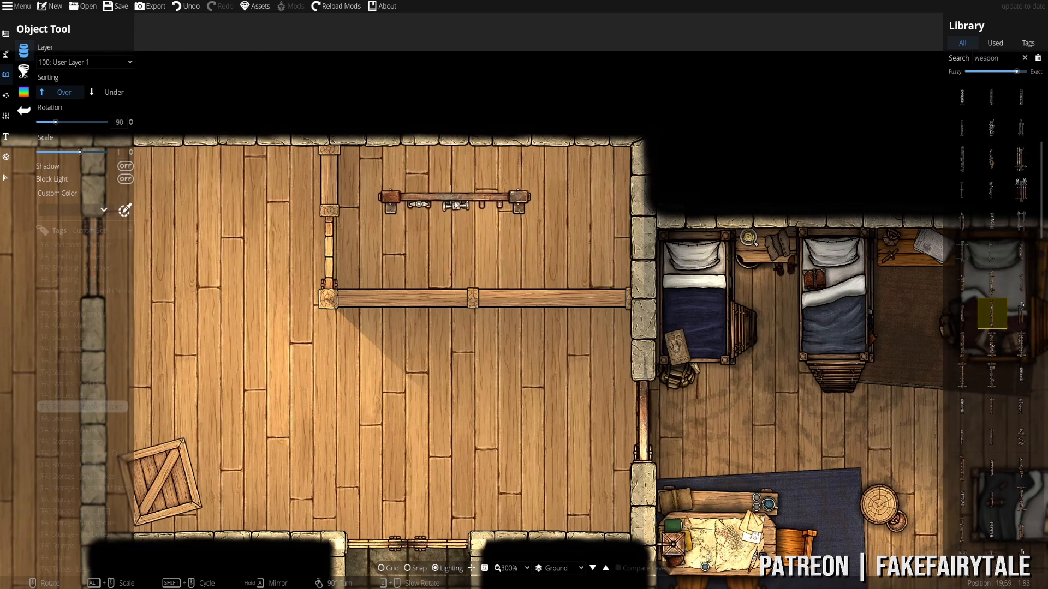
# - Place a short wooden weapon rack against the small room's upper wall near its left corner, rotated about -90 degrees
pyautogui.click(963, 315)
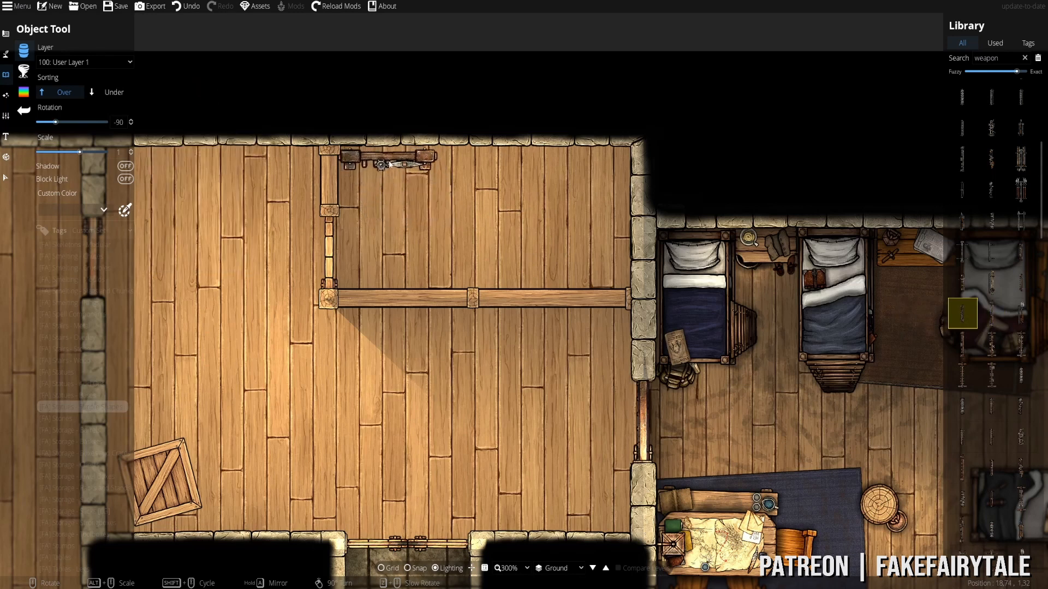
pyautogui.scroll(-5, 389, 163)
pyautogui.click(389, 164)
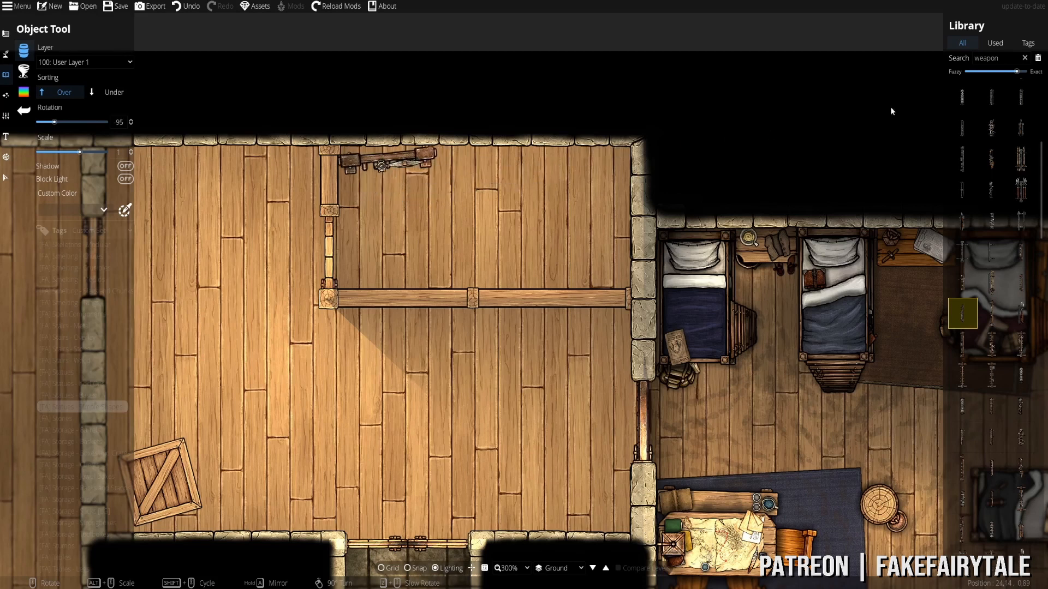
# - Search the object library for "box" and choose a plain wooden crate from the results
pyautogui.moveTo(1003, 57); pyautogui.dragTo(863, 61)
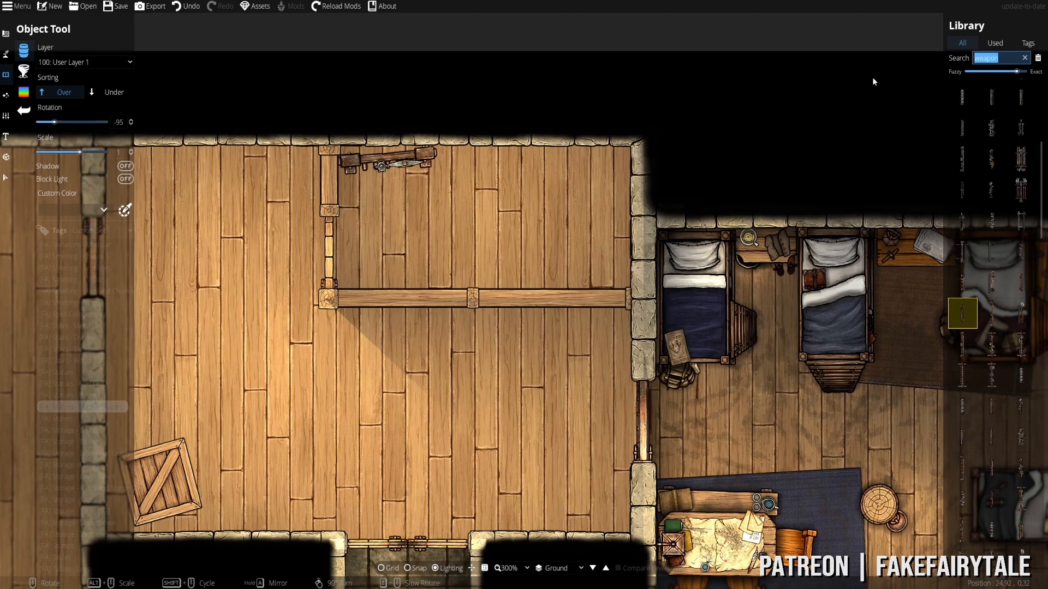
pyautogui.write('bbox')
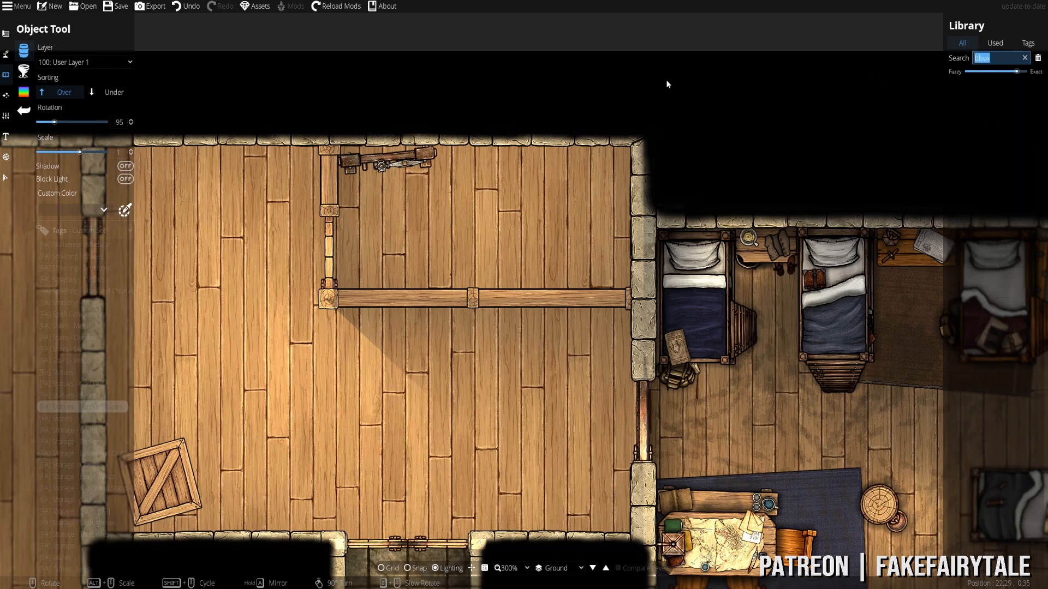
pyautogui.click(971, 104)
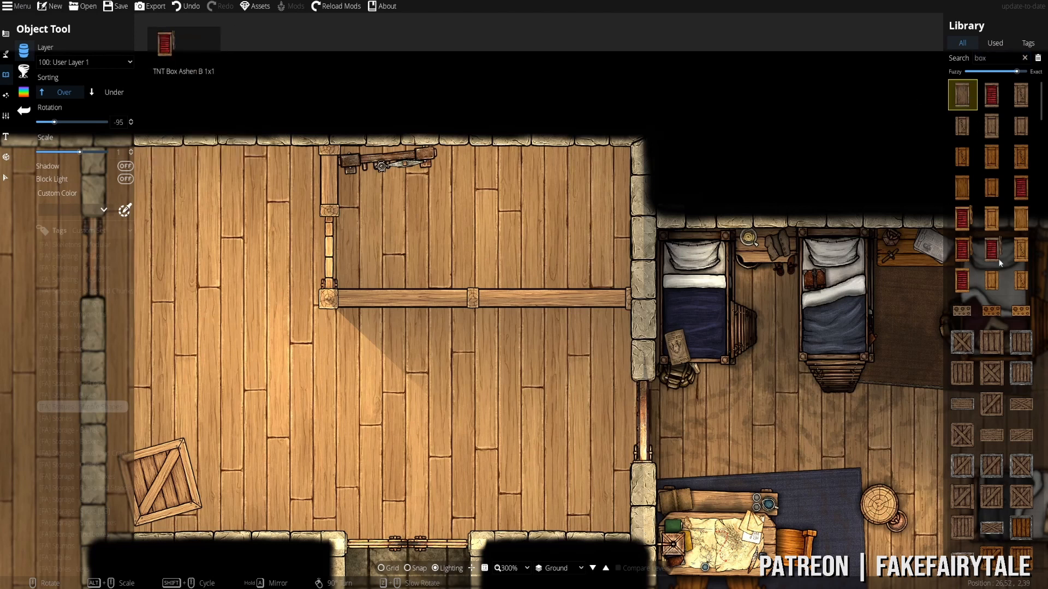
pyautogui.click(991, 340)
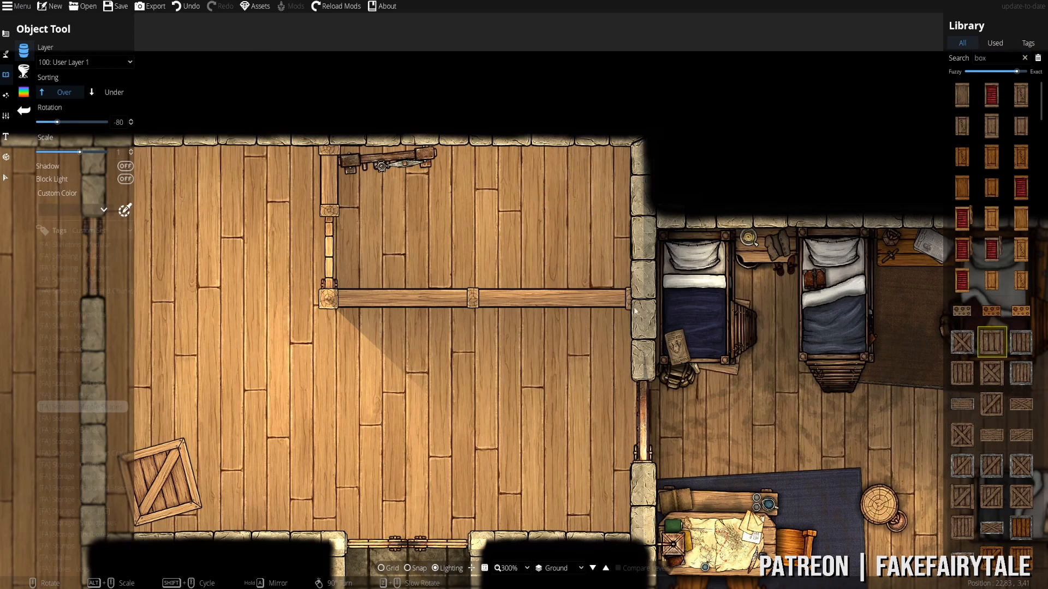
# - Show the grid and place the crate at scale 0.8 and rotation -85 in the small room's lower-right corner
pyautogui.scroll(3, 578, 249)
pyautogui.scroll(-2, 579, 250)
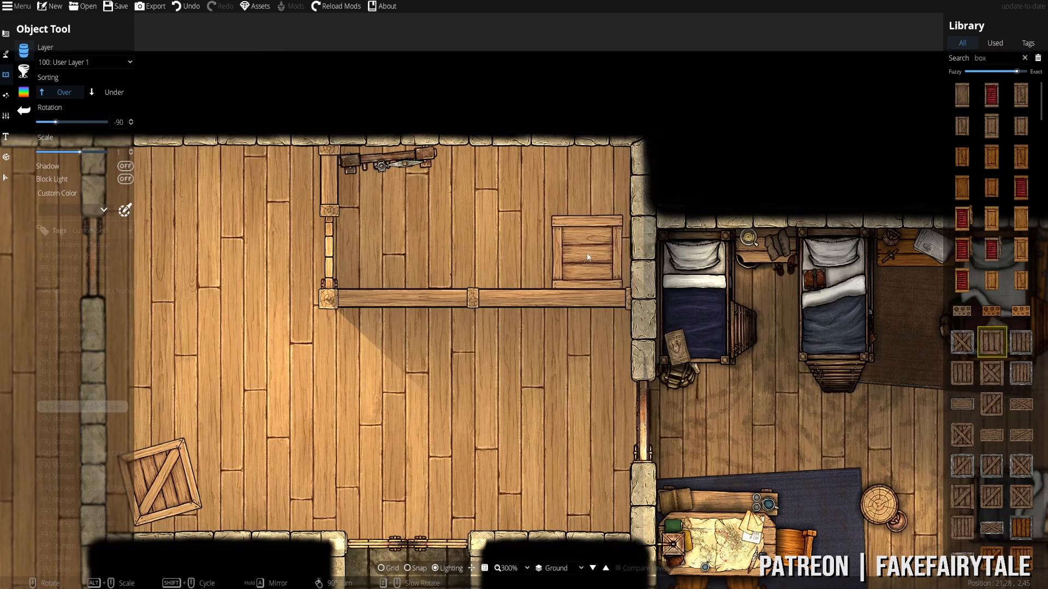
pyautogui.keyDown('alt'); pyautogui.scroll(-2, 590, 257); pyautogui.keyUp('alt')
pyautogui.press('g')
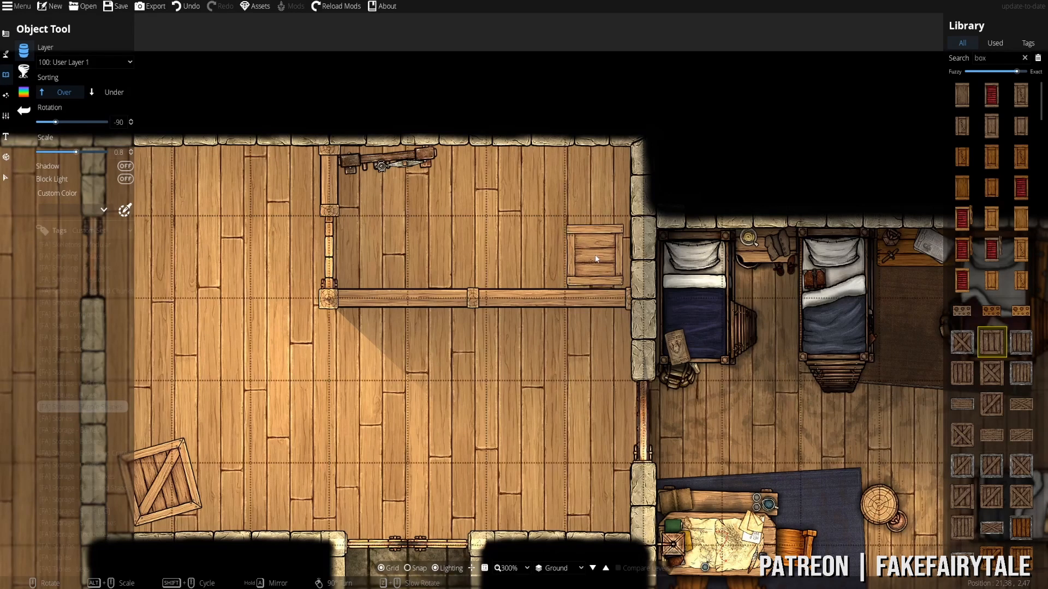
pyautogui.scroll(1, 601, 262)
pyautogui.click(601, 261)
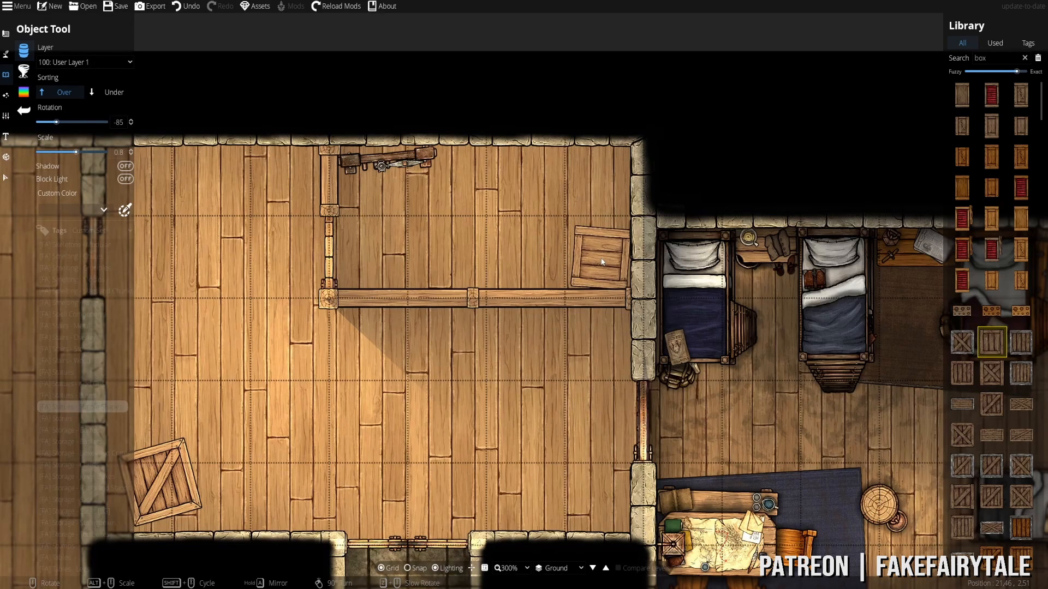
# - Place a gray-framed crate left of the first crate with rotation -90 and sorting set to Under
pyautogui.click(1016, 378)
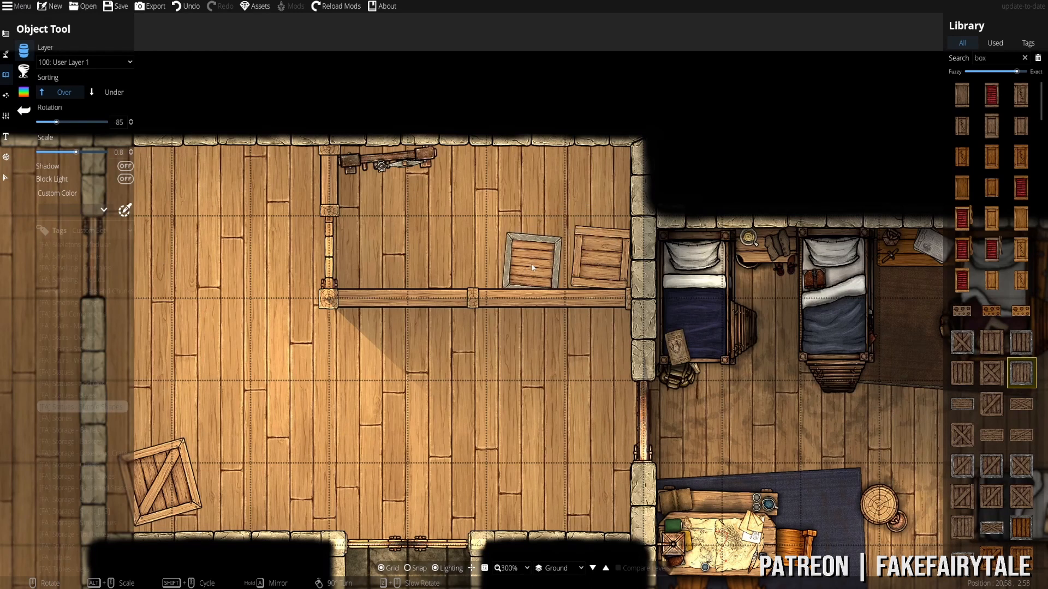
pyautogui.scroll(-1, 531, 258)
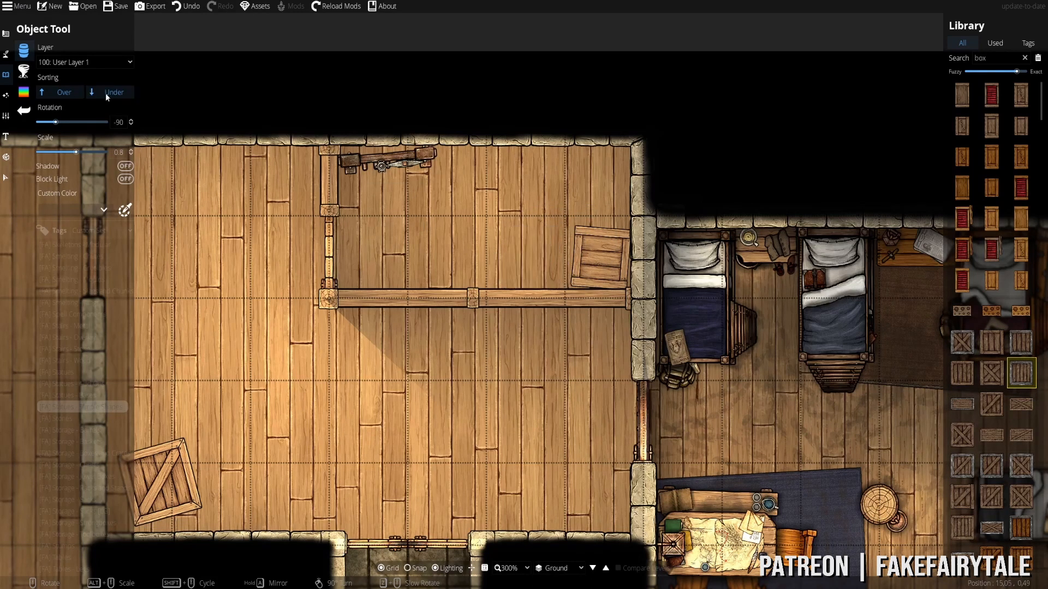
pyautogui.click(106, 93)
pyautogui.click(539, 258)
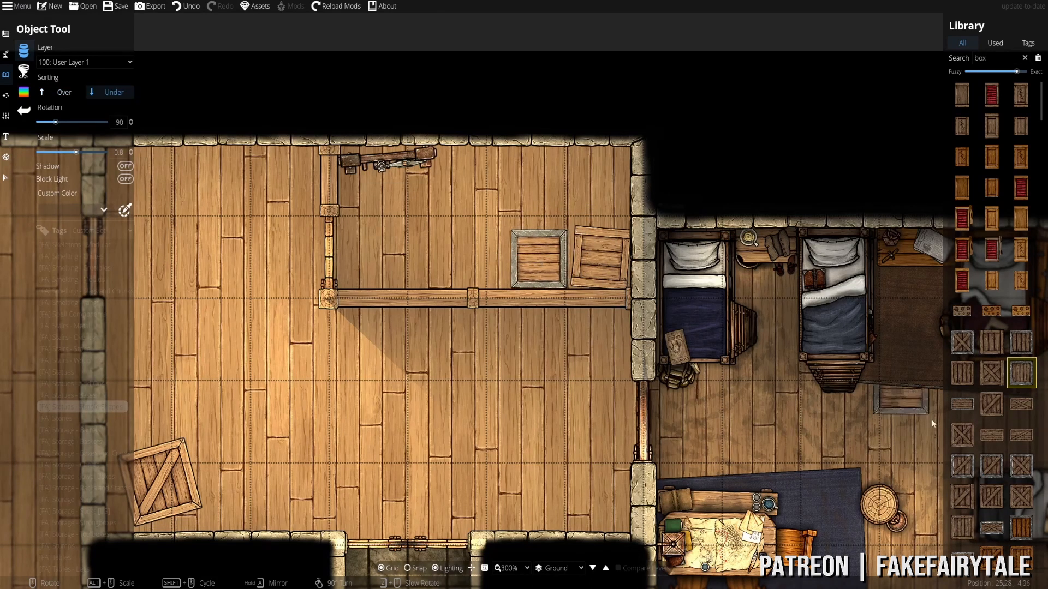
# - Place a gray-framed orange crate beneath the two crates in the small room, at scale 0.8 and rotation 5
pyautogui.click(988, 435)
pyautogui.scroll(18, 595, 265)
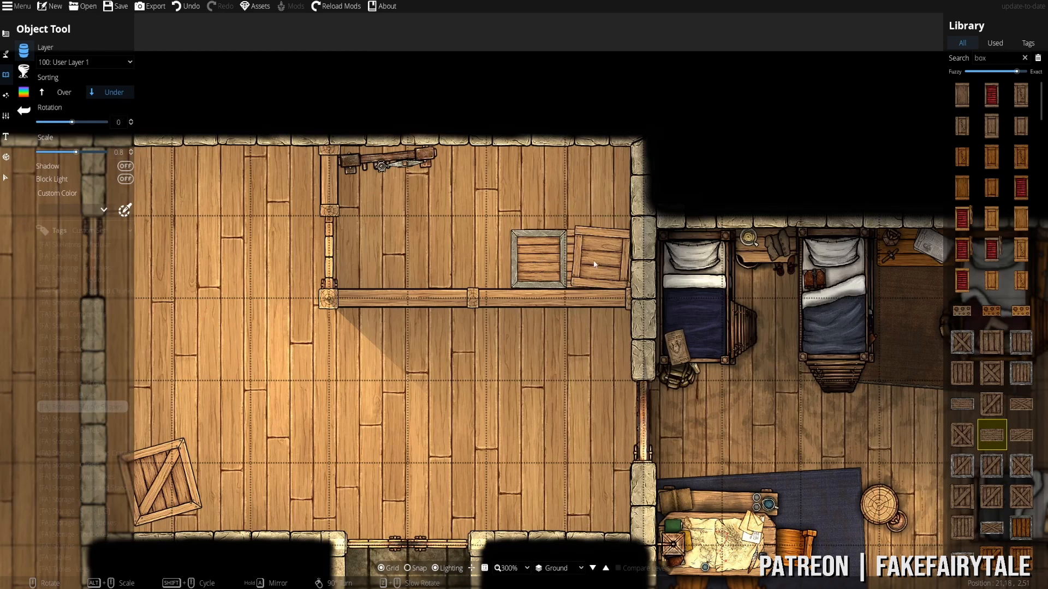
pyautogui.scroll(-8, 974, 439)
pyautogui.click(1022, 468)
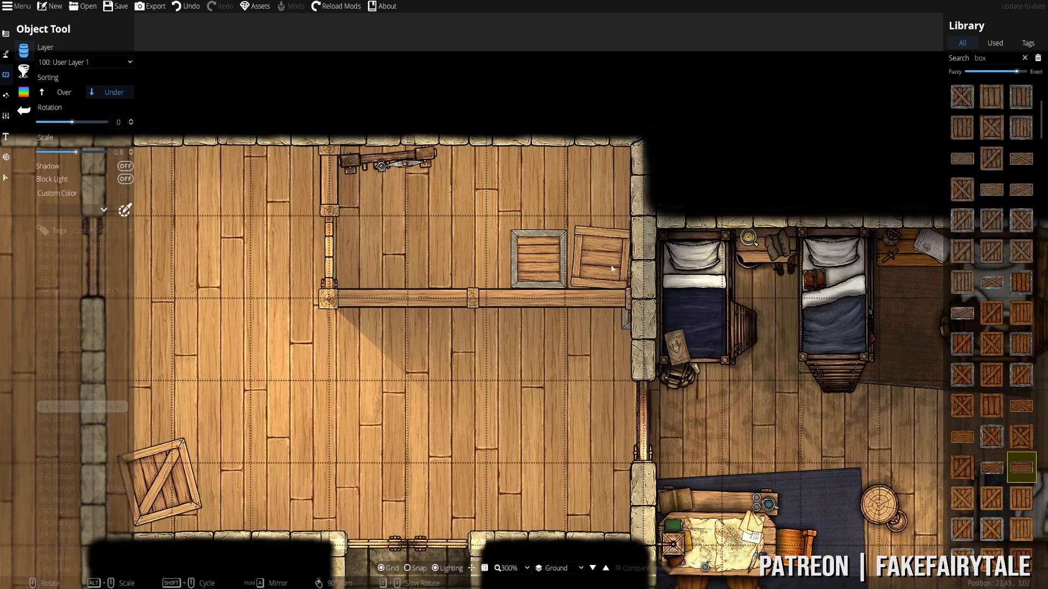
pyautogui.scroll(-1, 575, 257)
pyautogui.scroll(2, 575, 257)
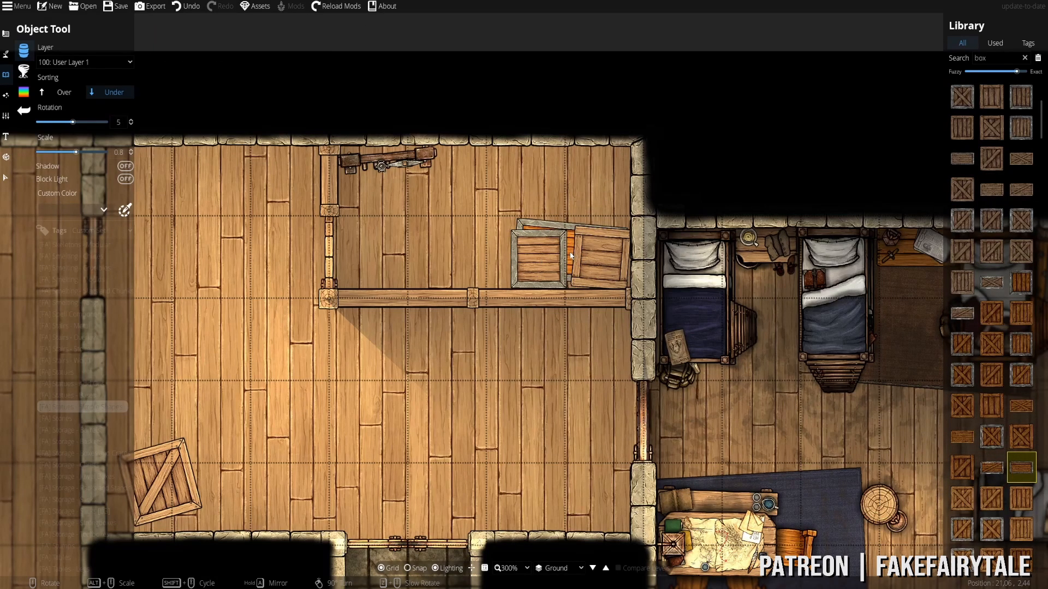
pyautogui.click(992, 375)
pyautogui.scroll(-3, 384, 249)
pyautogui.scroll(3, 472, 253)
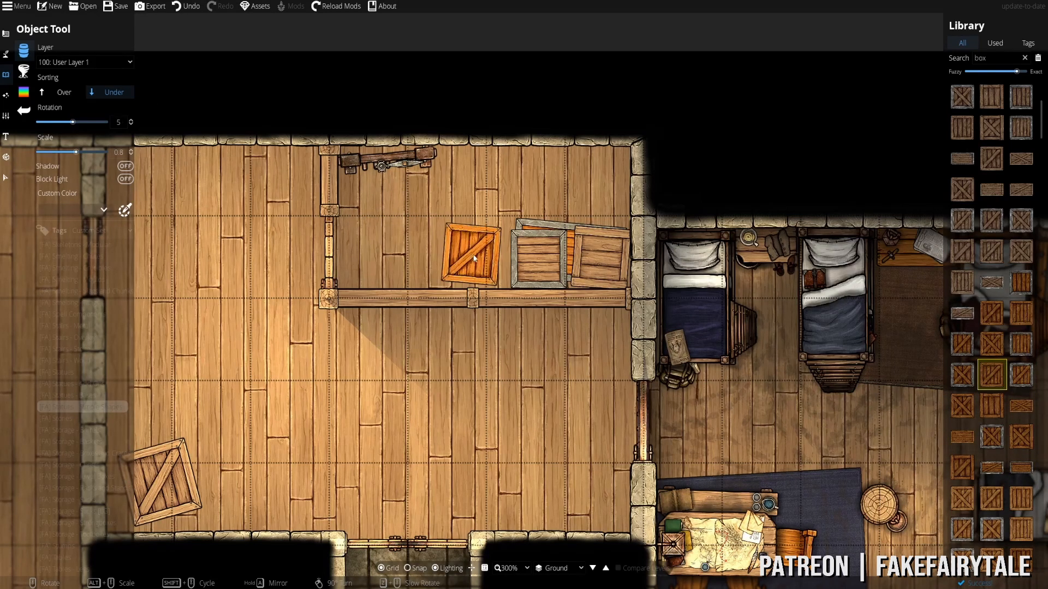
# - Search the library for "barrel" and place a labelled barrel in the small room's upper-right corner with rotation 50
pyautogui.click(1007, 58)
pyautogui.write('ba')
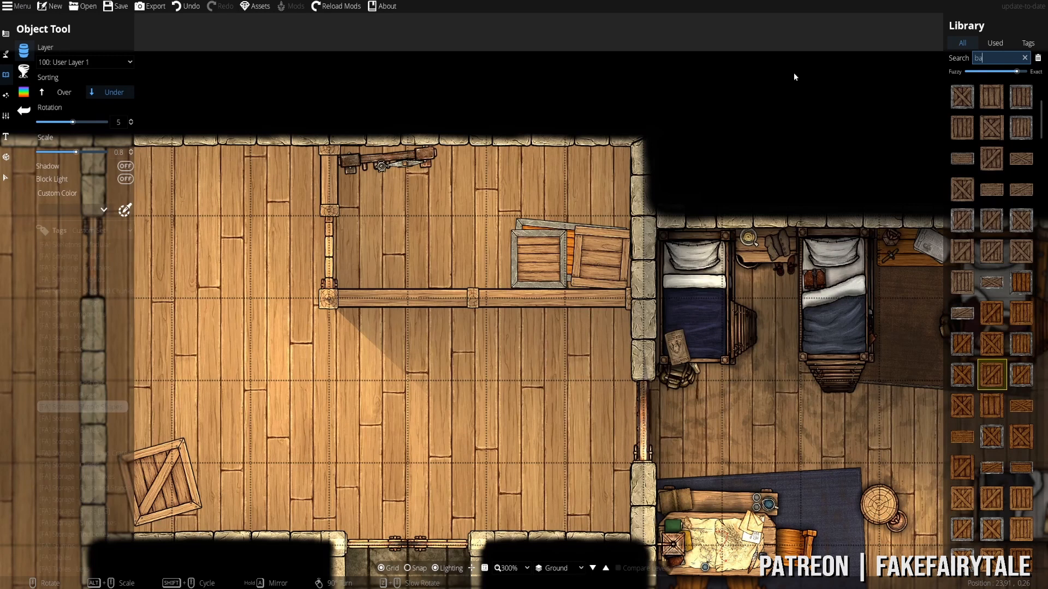
pyautogui.write('rrel')
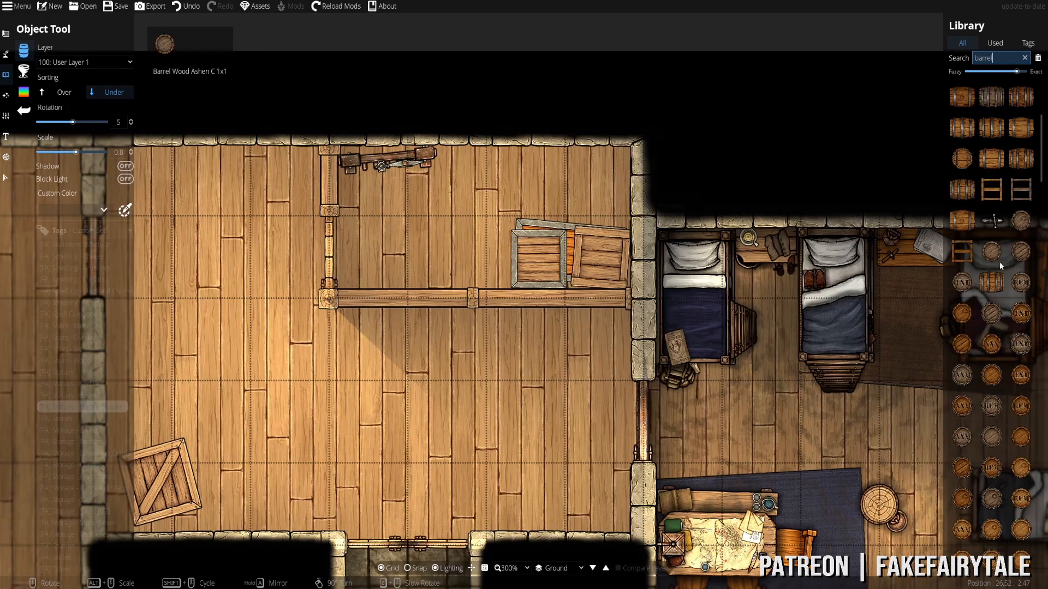
pyautogui.click(1021, 282)
pyautogui.scroll(9, 609, 170)
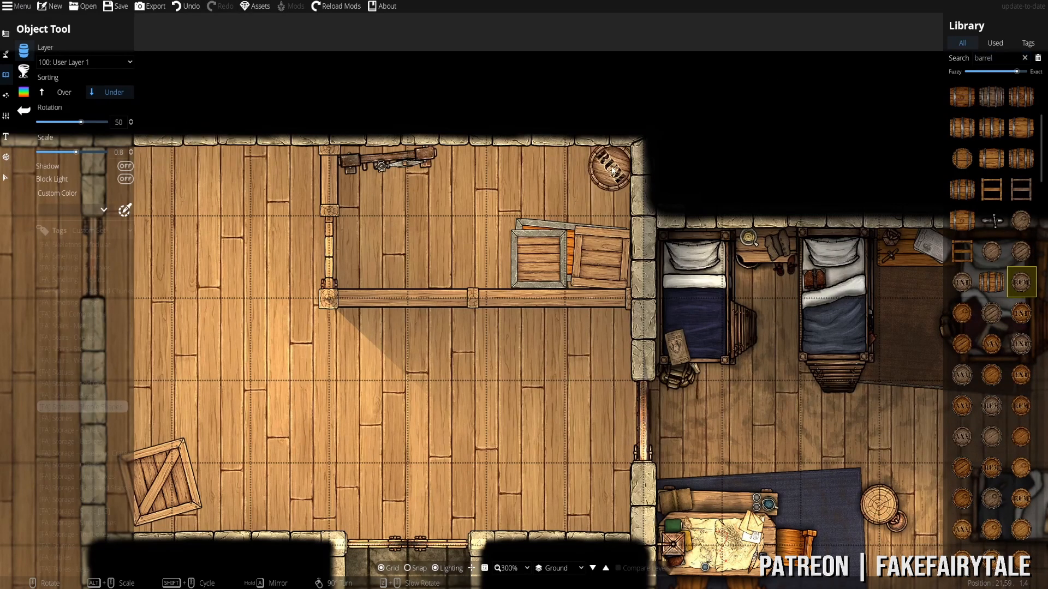
# - Place a plain-topped barrel against the upper wall, directly left of the labelled barrel, at scale 0.7
pyautogui.click(991, 436)
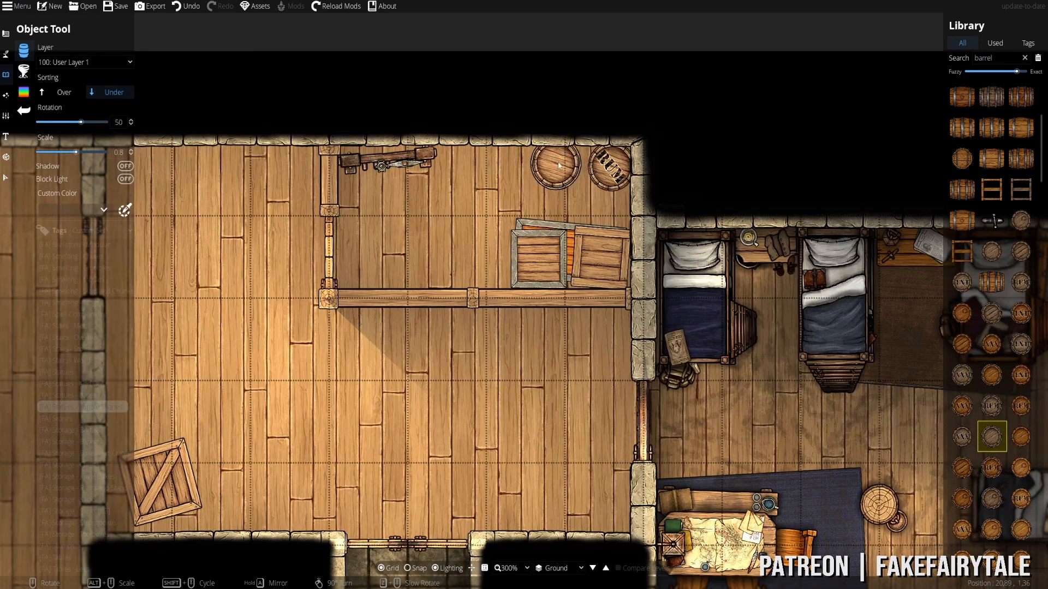
pyautogui.scroll(-1, 565, 167)
pyautogui.keyDown('alt'); pyautogui.scroll(-1, 566, 167); pyautogui.keyUp('alt')
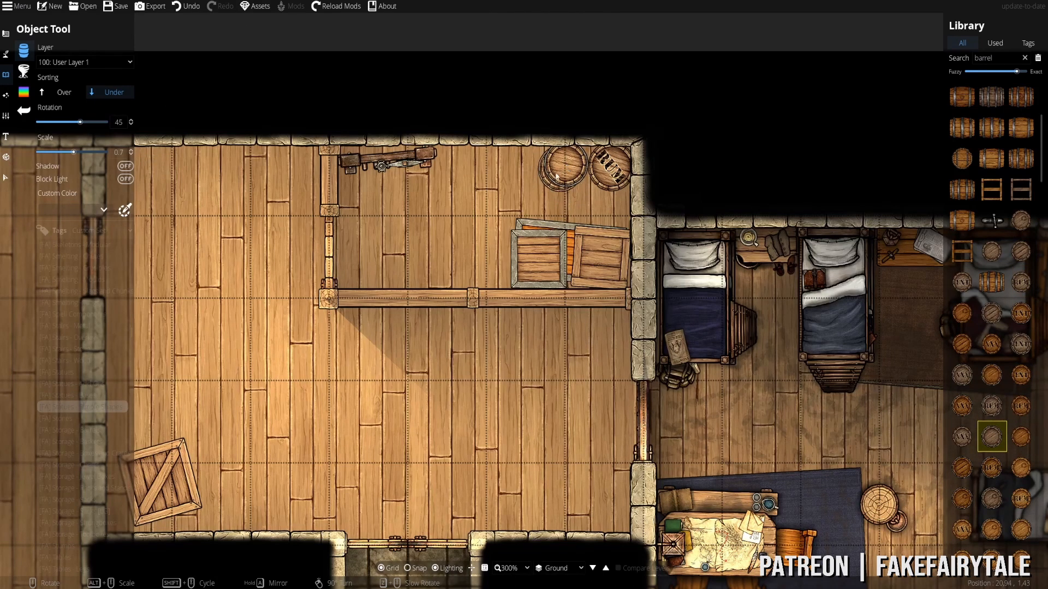
pyautogui.click(560, 172)
# - Switch to 200: User Layer 2 and stack a barrel over the two corner barrels at scale 0.7 and rotation 65
pyautogui.click(77, 64)
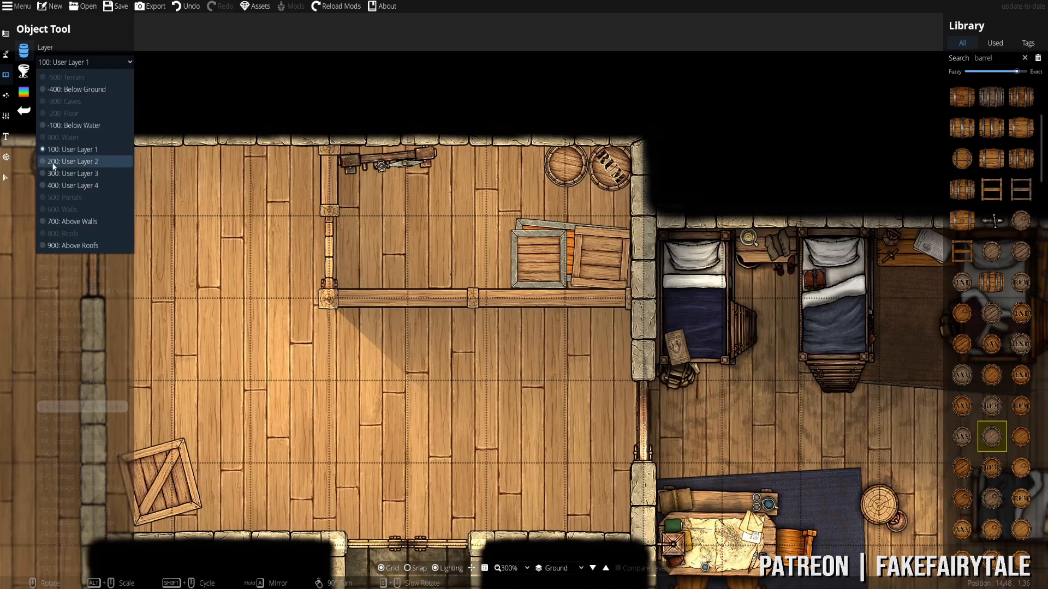
pyautogui.click(74, 164)
pyautogui.scroll(1, 593, 158)
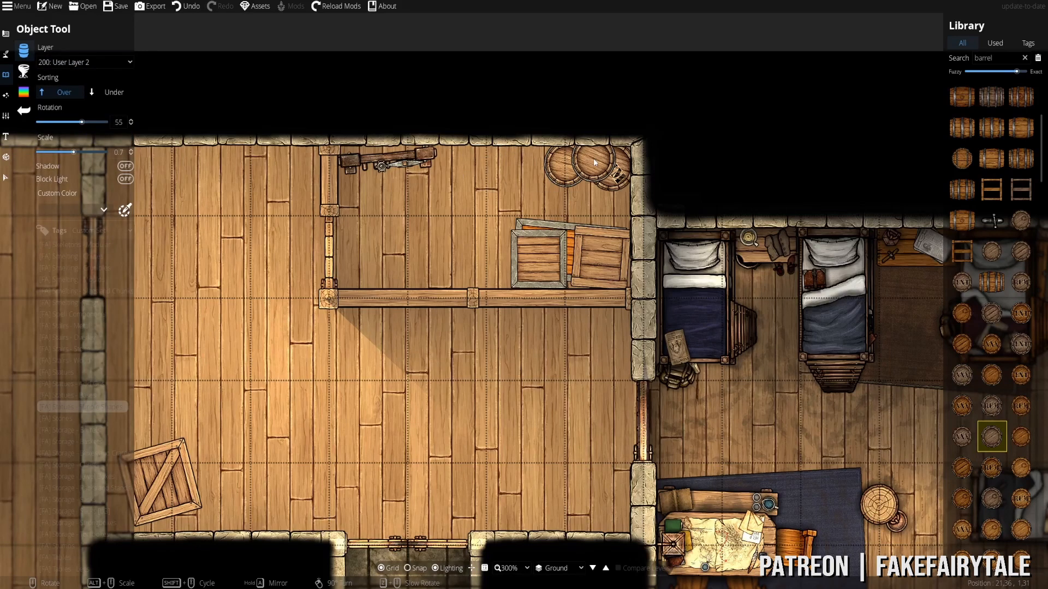
pyautogui.click(1004, 314)
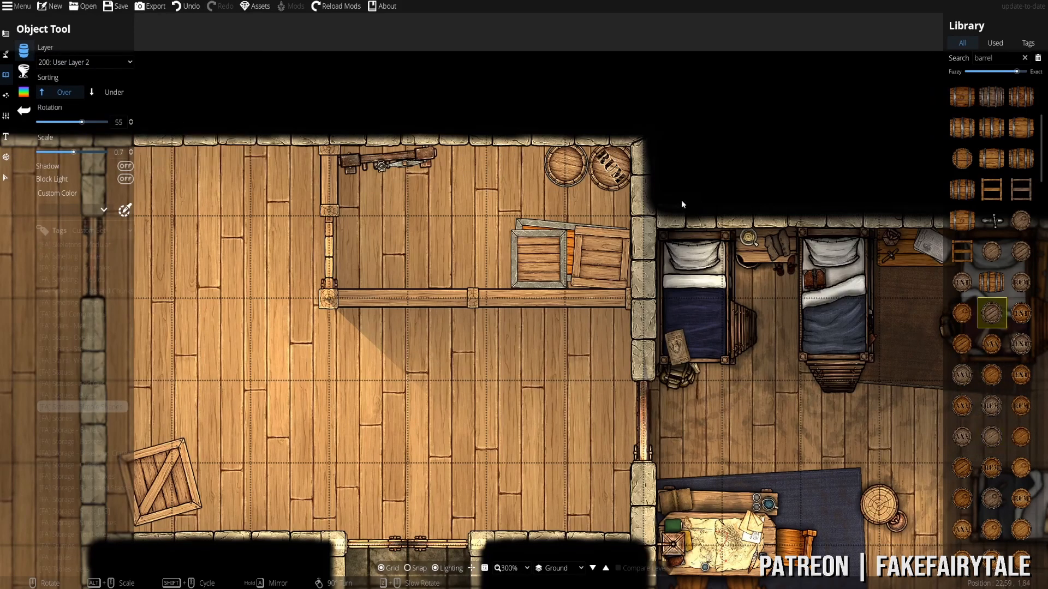
pyautogui.scroll(-1, 588, 162)
pyautogui.scroll(1, 589, 162)
pyautogui.scroll(1, 590, 162)
pyautogui.click(1002, 58)
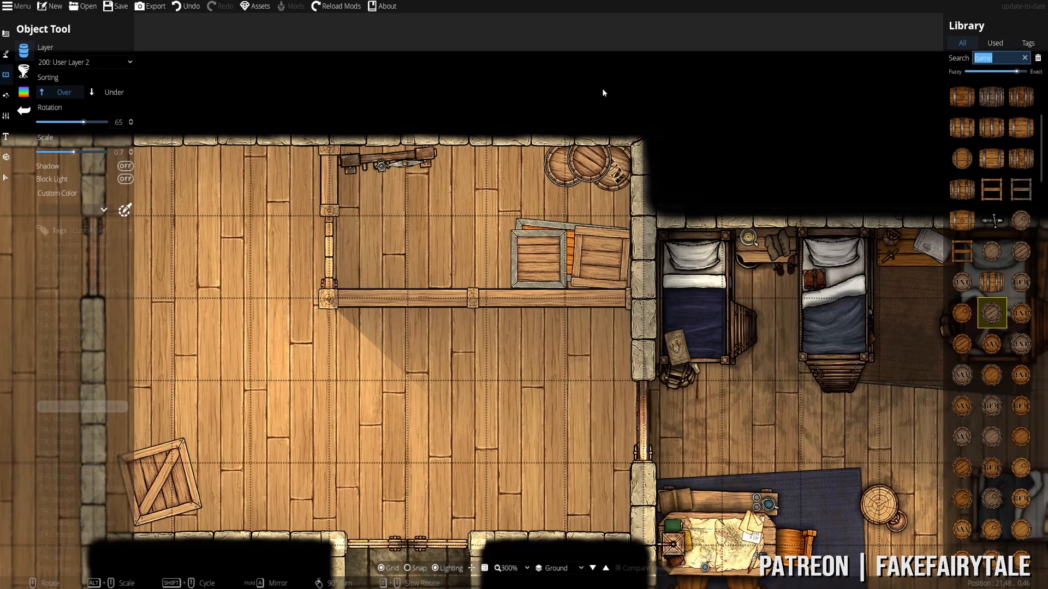
pyautogui.write('bow')
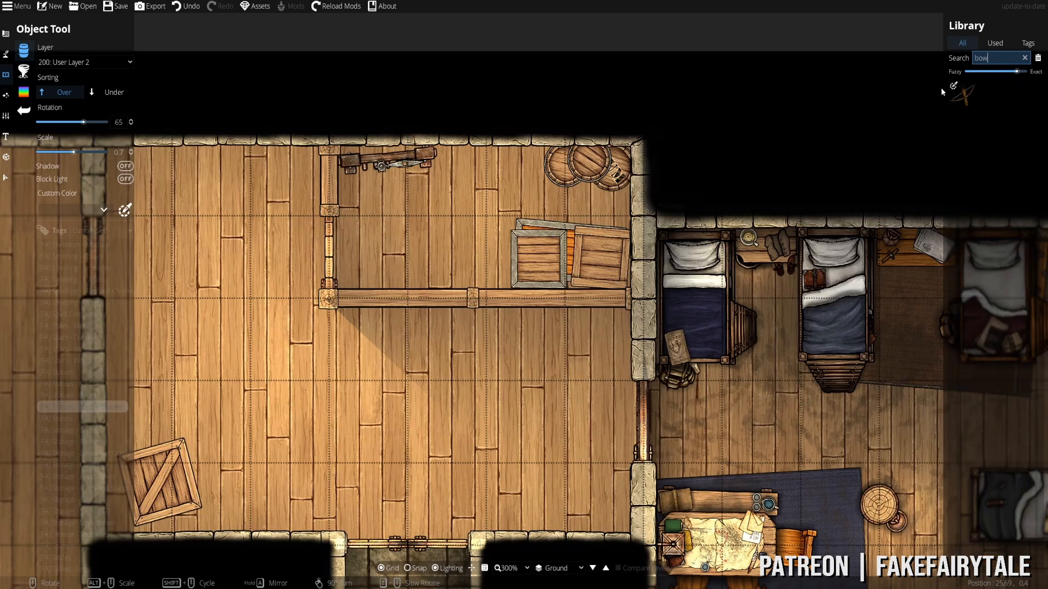
pyautogui.click(961, 94)
pyautogui.scroll(-2, 452, 210)
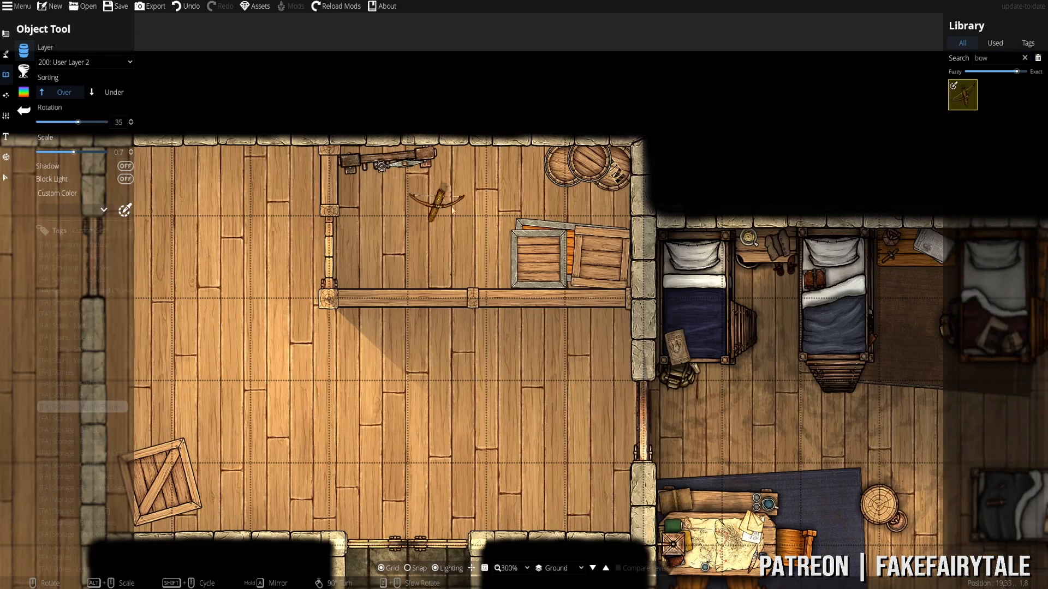
# - Search the library for "arrow" and place an arrow quiver across the left crate's lower edge at scale 0.9 and rotation about 145
pyautogui.moveTo(1004, 59); pyautogui.dragTo(708, 65)
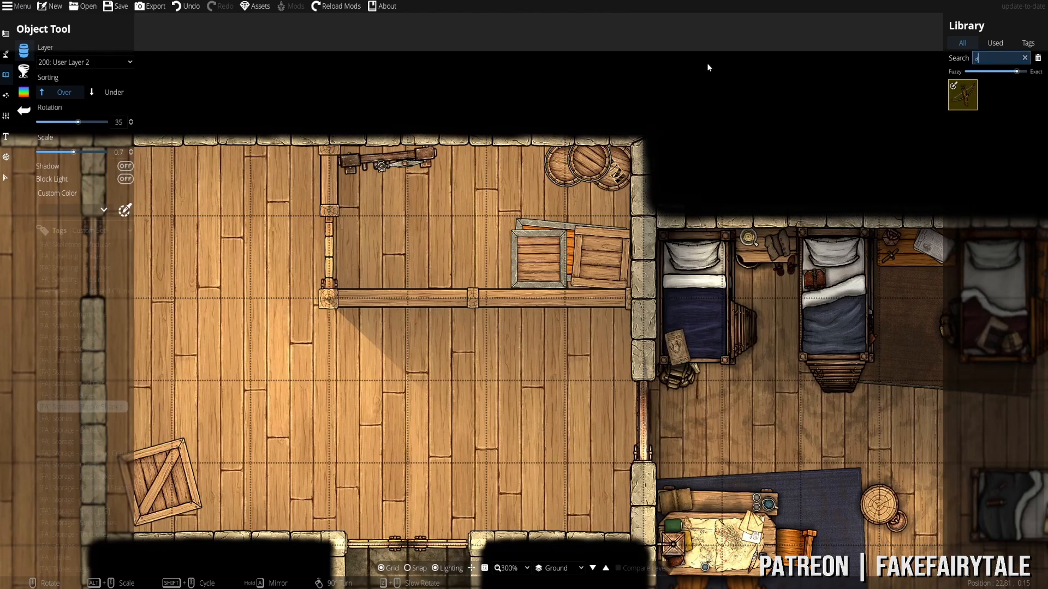
pyautogui.write('arrow')
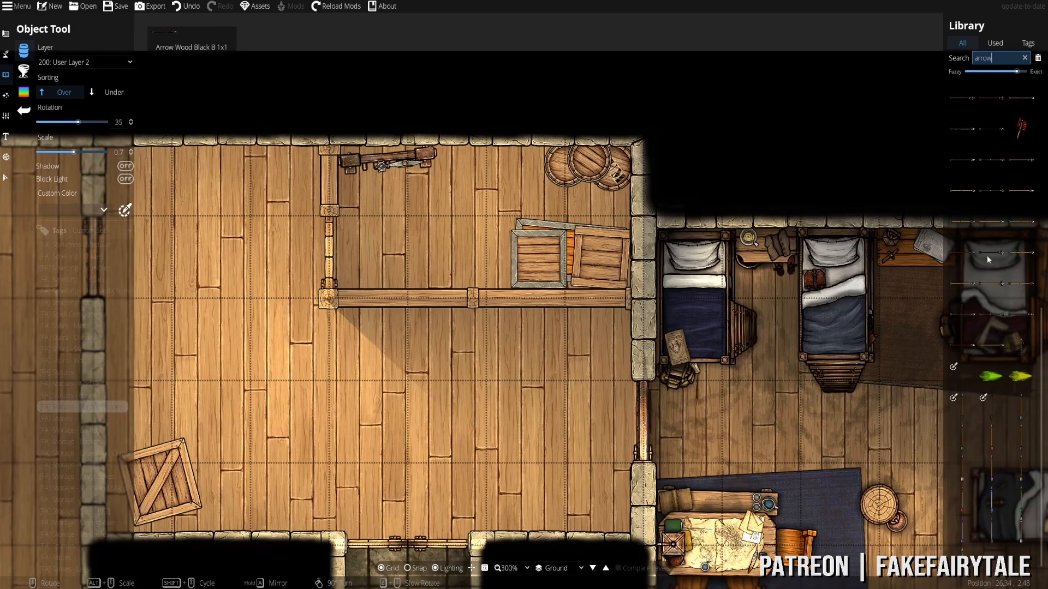
pyautogui.click(1021, 187)
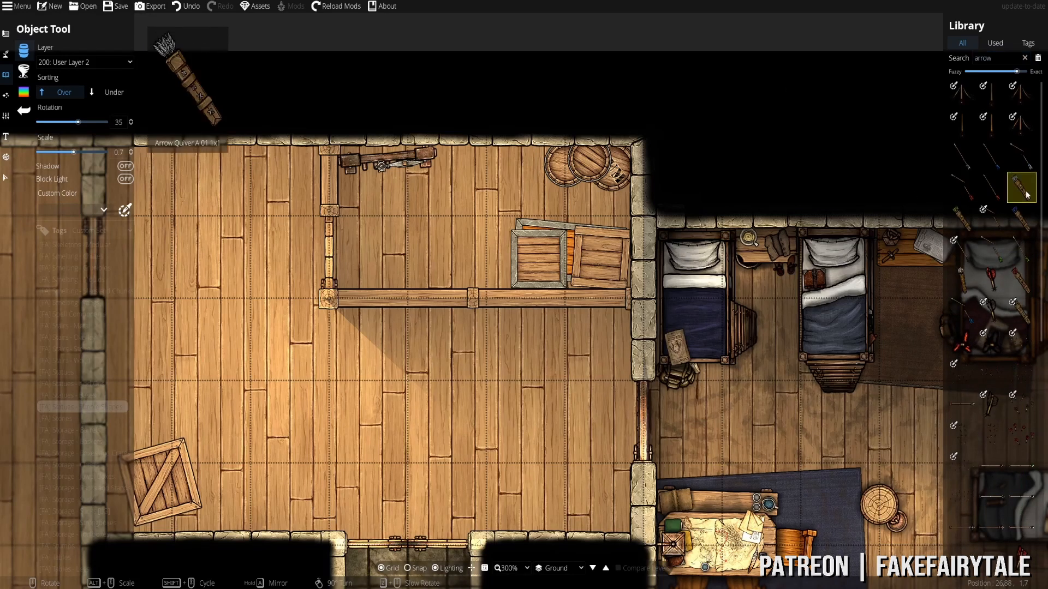
pyautogui.scroll(-8, 550, 279)
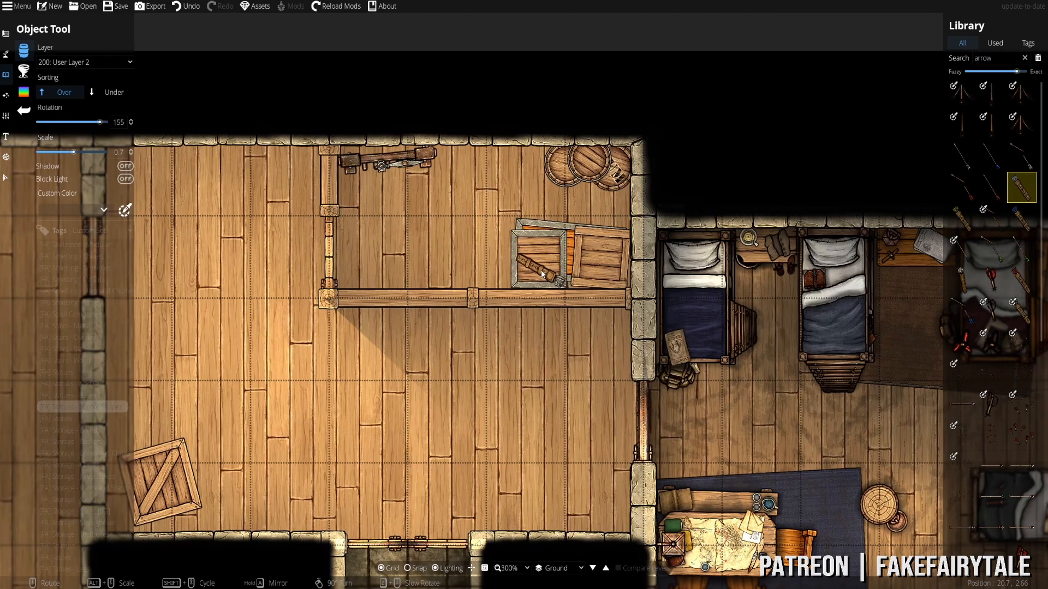
pyautogui.keyDown('alt'); pyautogui.scroll(1, 550, 279); pyautogui.keyUp('alt')
pyautogui.scroll(1, 549, 280)
pyautogui.keyDown('alt'); pyautogui.scroll(1, 547, 281); pyautogui.keyUp('alt')
pyautogui.scroll(1, 547, 281)
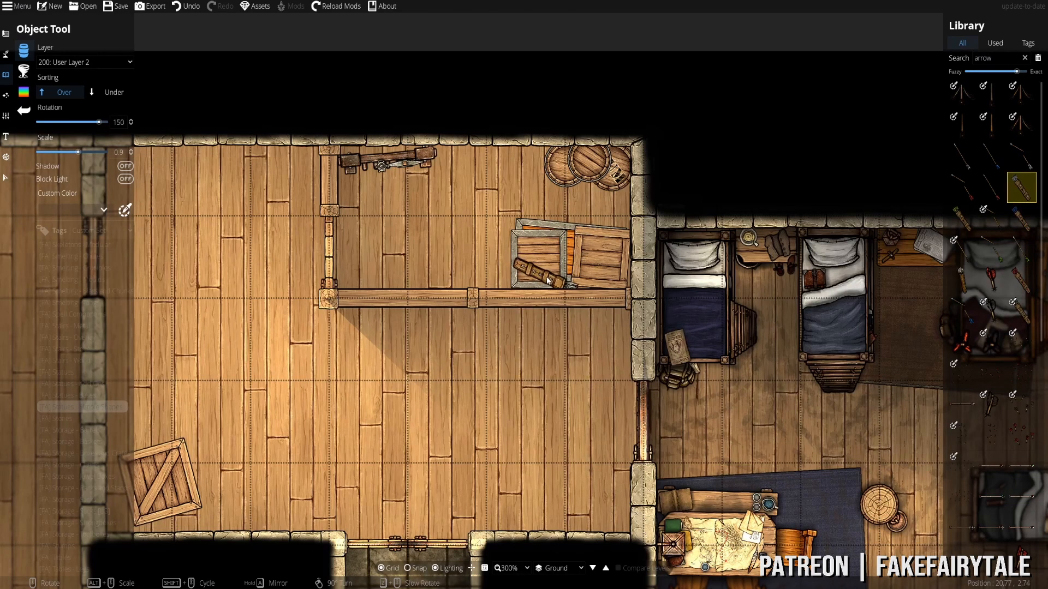
pyautogui.click(547, 281)
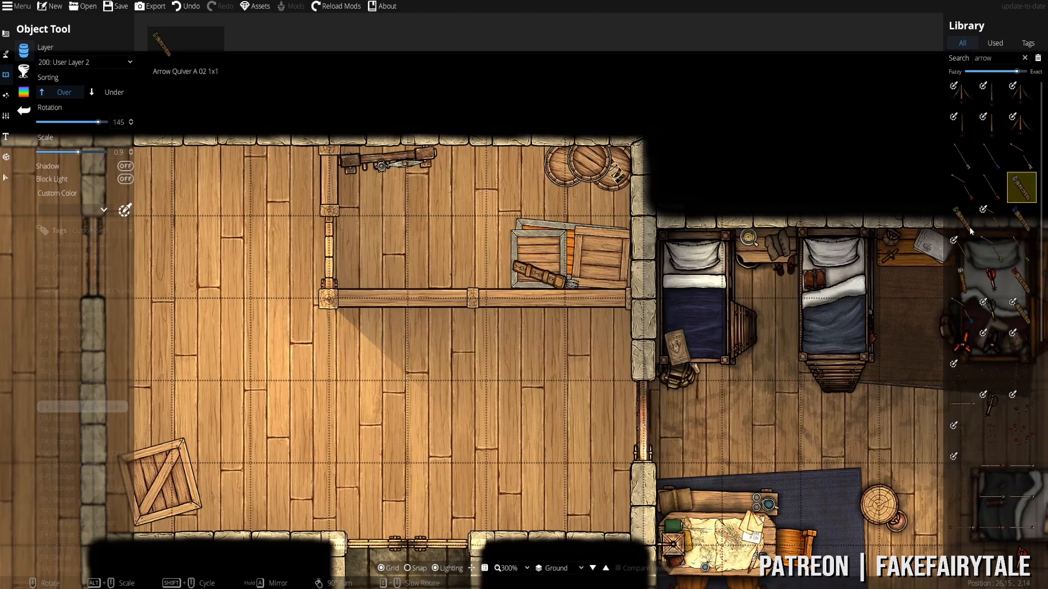
# - Place a red-fletched quiver on the crates just above the first quiver, at scale 0.9 and rotation 135
pyautogui.click(1021, 223)
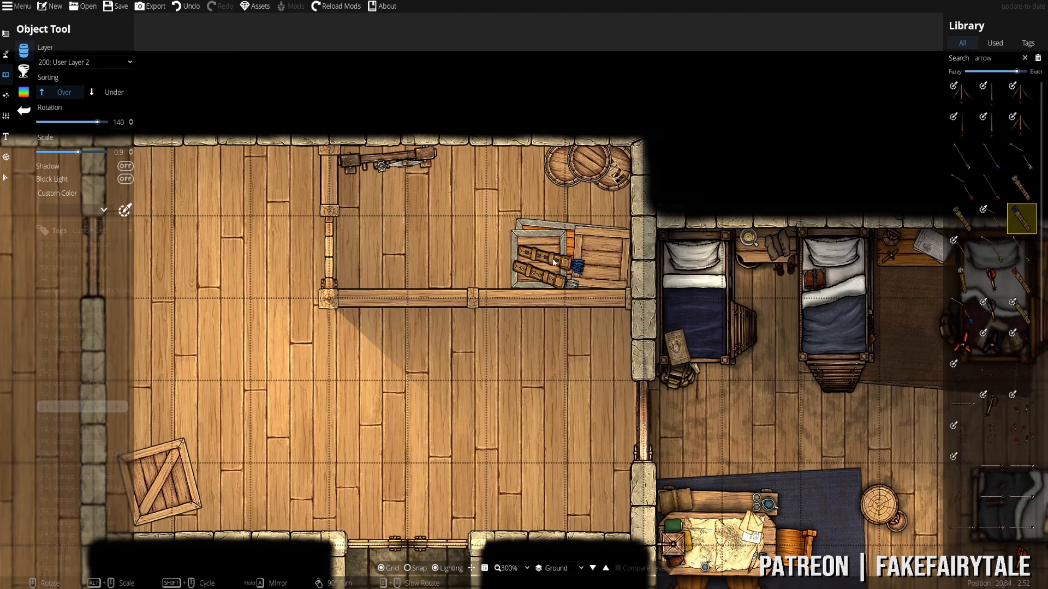
pyautogui.click(1029, 293)
pyautogui.scroll(1, 556, 263)
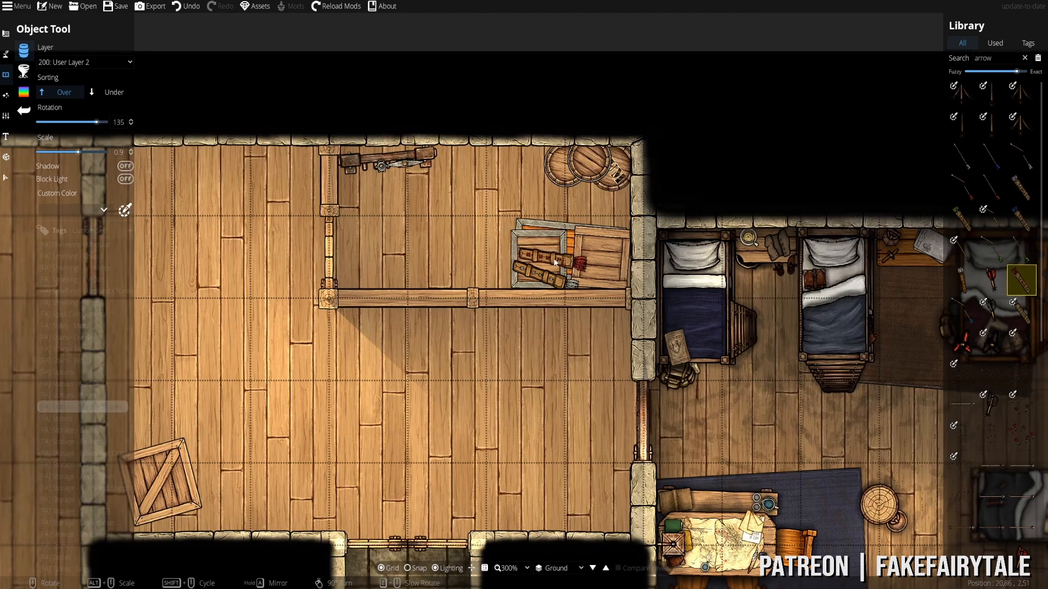
# - Search the library for "weapon" and place a small weapon by the right wall between barrels and crates, at scale 1 and rotation -150
pyautogui.scroll(-5, 990, 429)
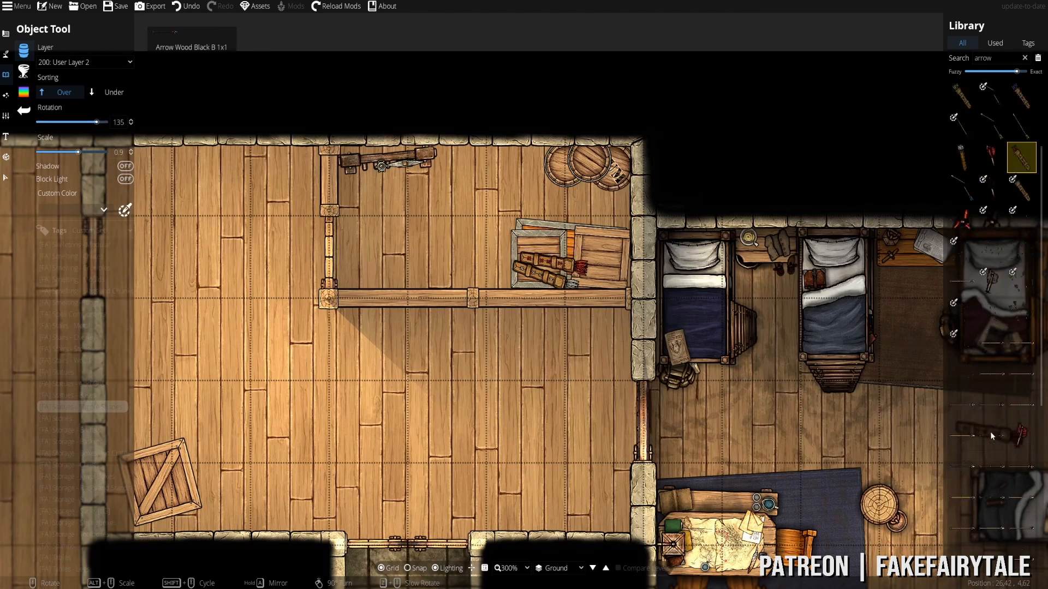
pyautogui.scroll(5, 994, 395)
pyautogui.doubleClick(985, 58)
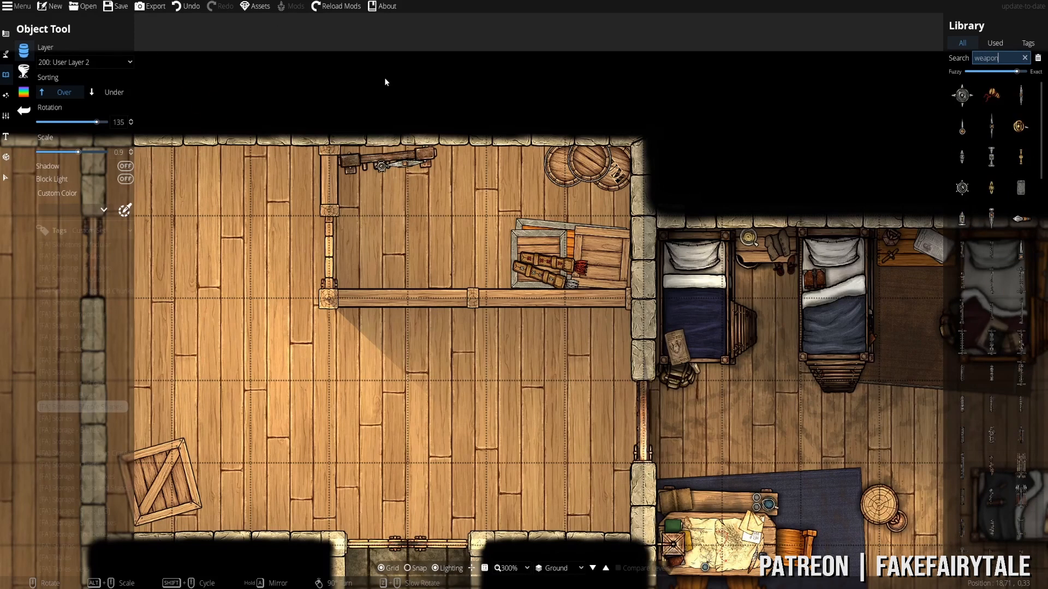
pyautogui.click(955, 96)
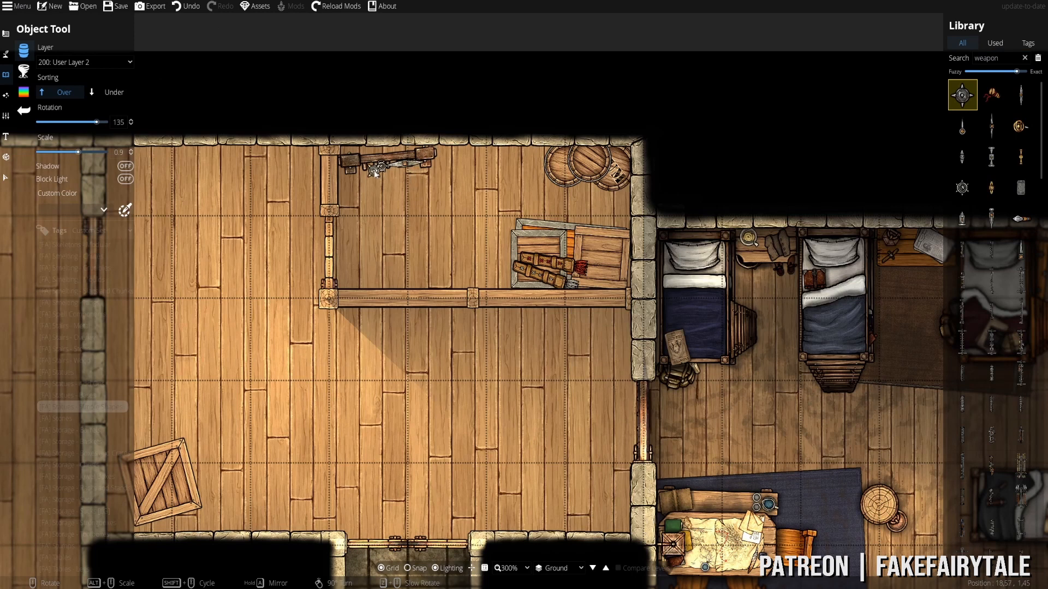
pyautogui.click(1022, 221)
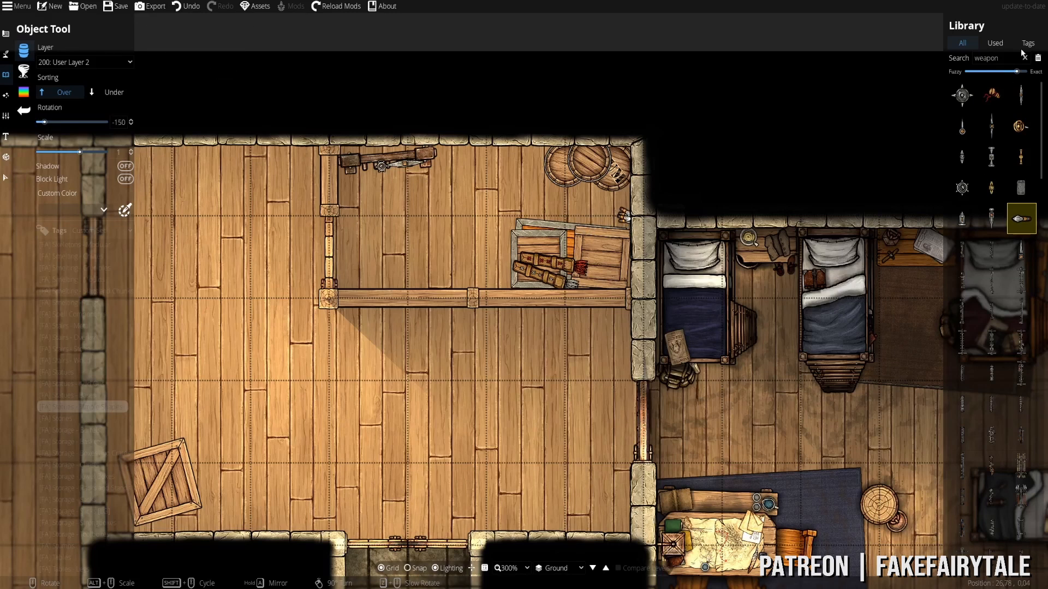
pyautogui.click(993, 495)
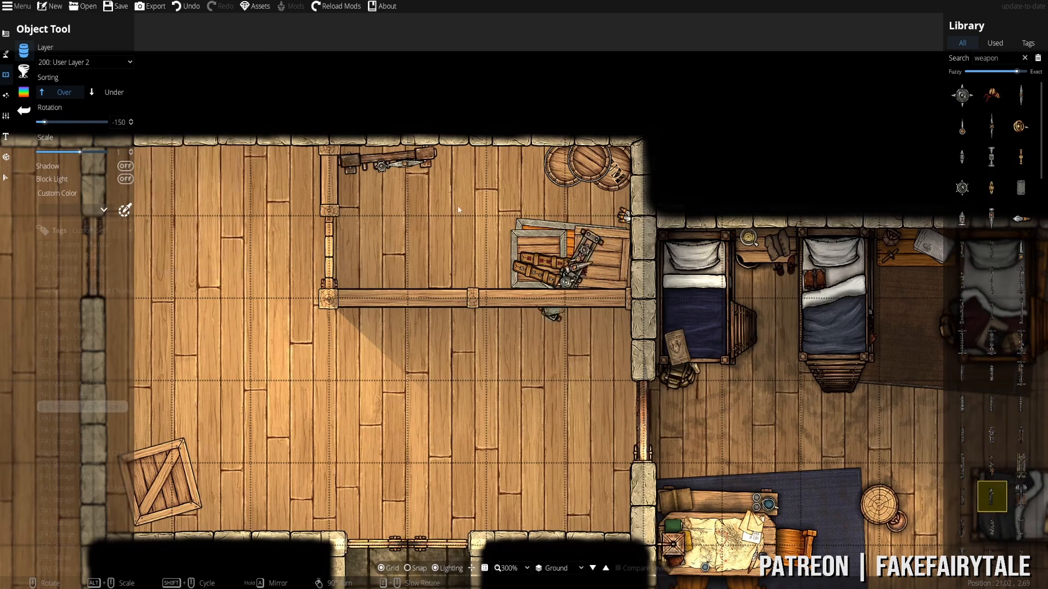
pyautogui.scroll(-5, 989, 420)
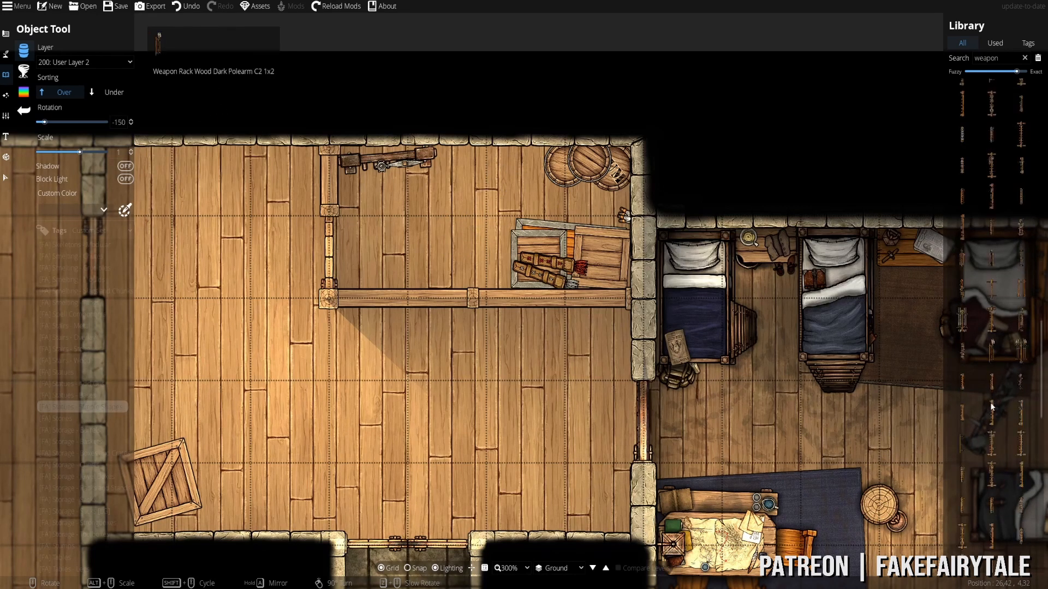
pyautogui.scroll(-5, 1001, 345)
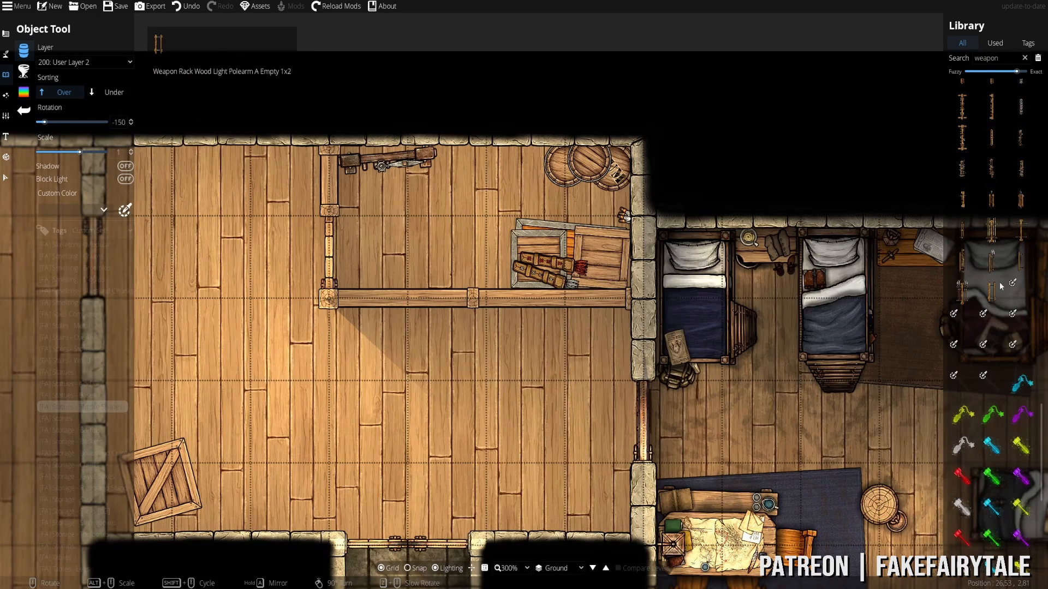
pyautogui.scroll(-5, 996, 328)
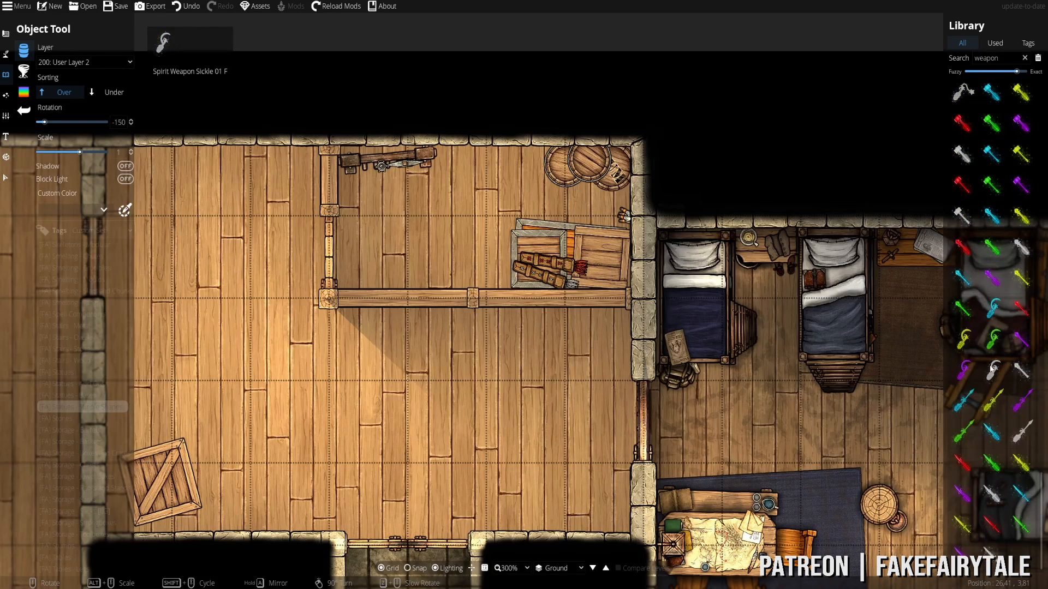
pyautogui.scroll(15, 994, 339)
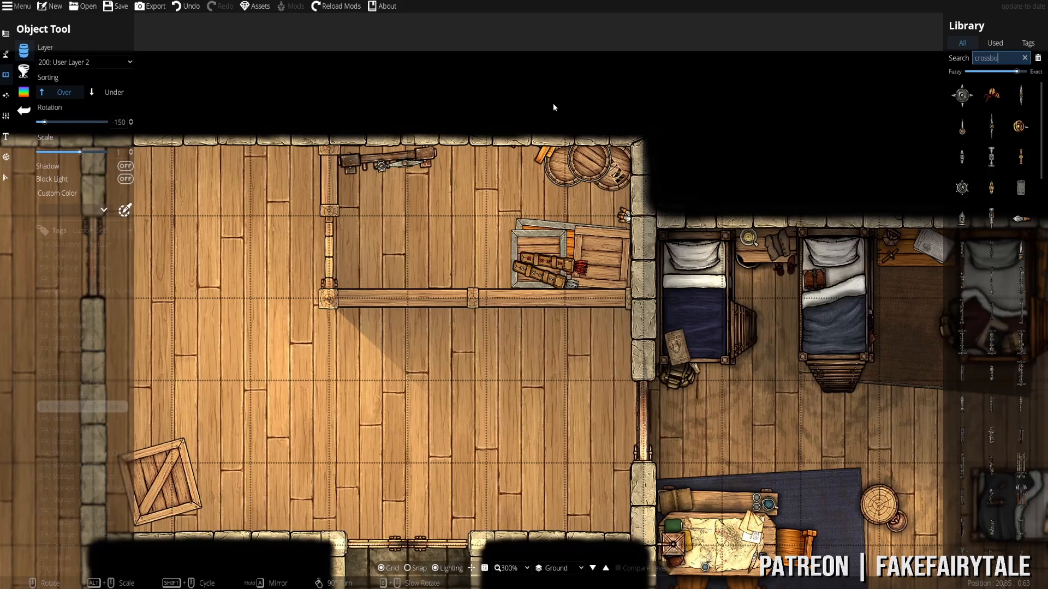
# - Search the library for "crossbow" and compare several crossbow models over the crates, reducing the scale to 0.8
pyautogui.write('w')
pyautogui.click(963, 280)
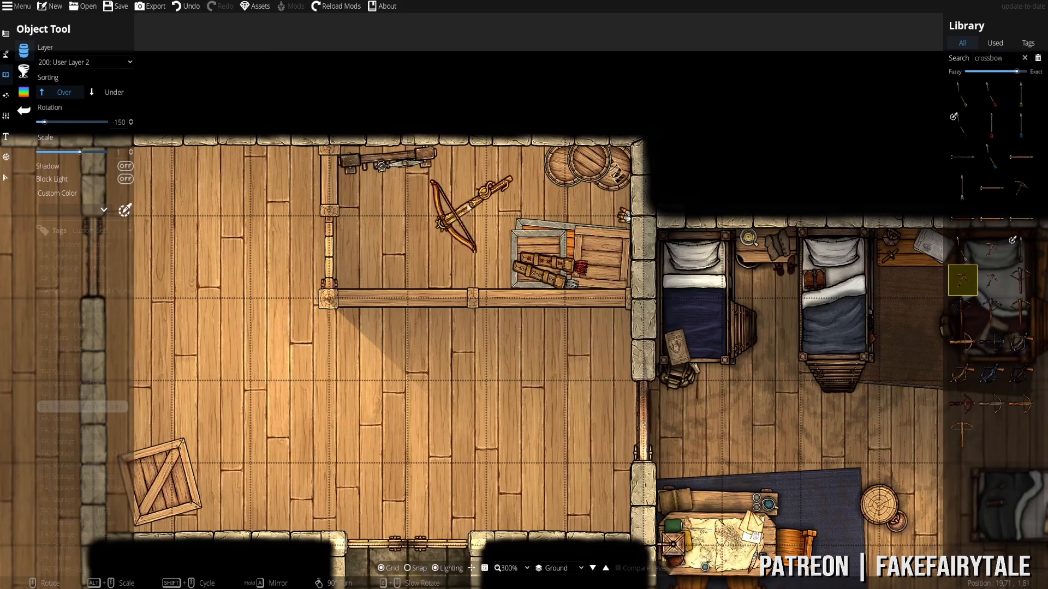
pyautogui.scroll(3, 480, 218)
pyautogui.click(1004, 404)
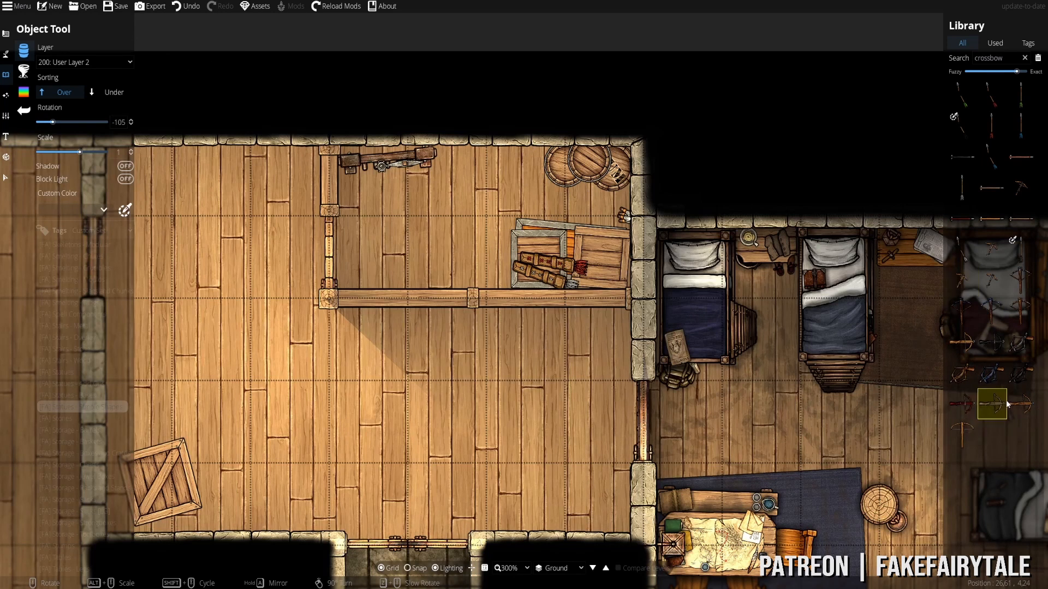
pyautogui.click(1020, 282)
pyautogui.scroll(3, 570, 262)
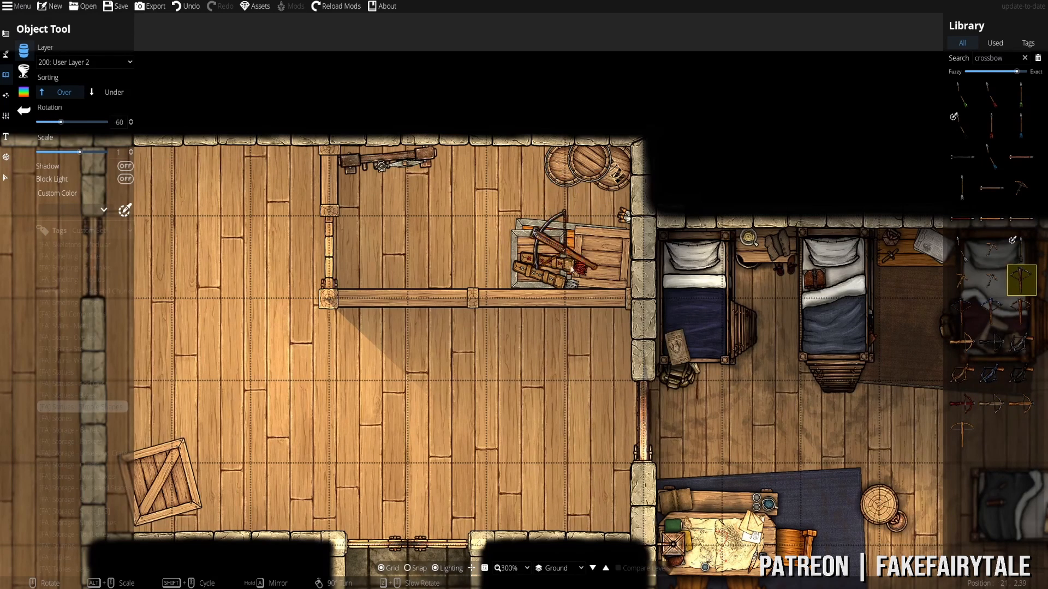
pyautogui.scroll(9, 573, 265)
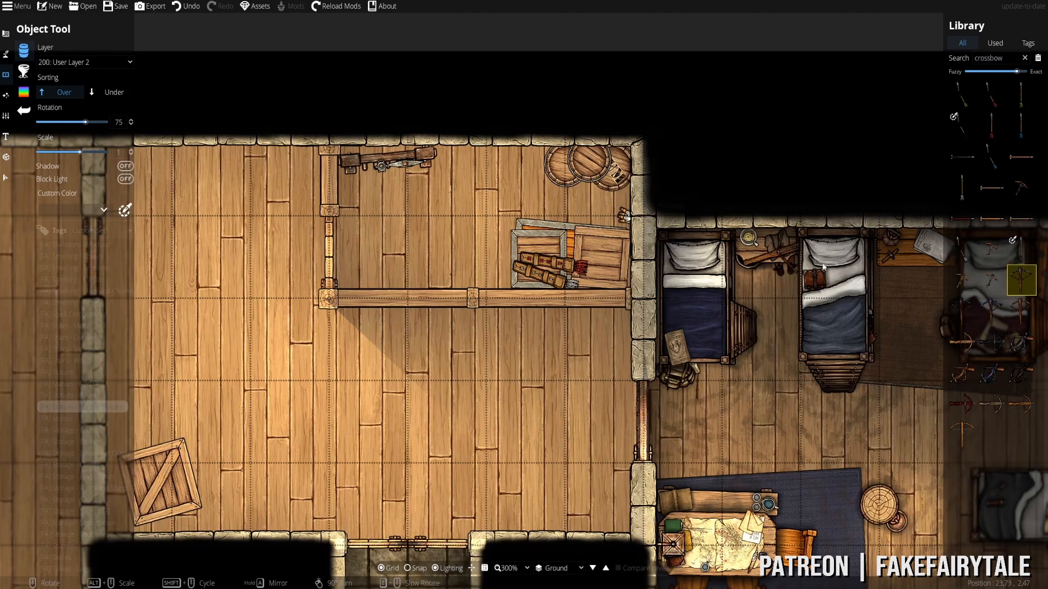
pyautogui.click(993, 251)
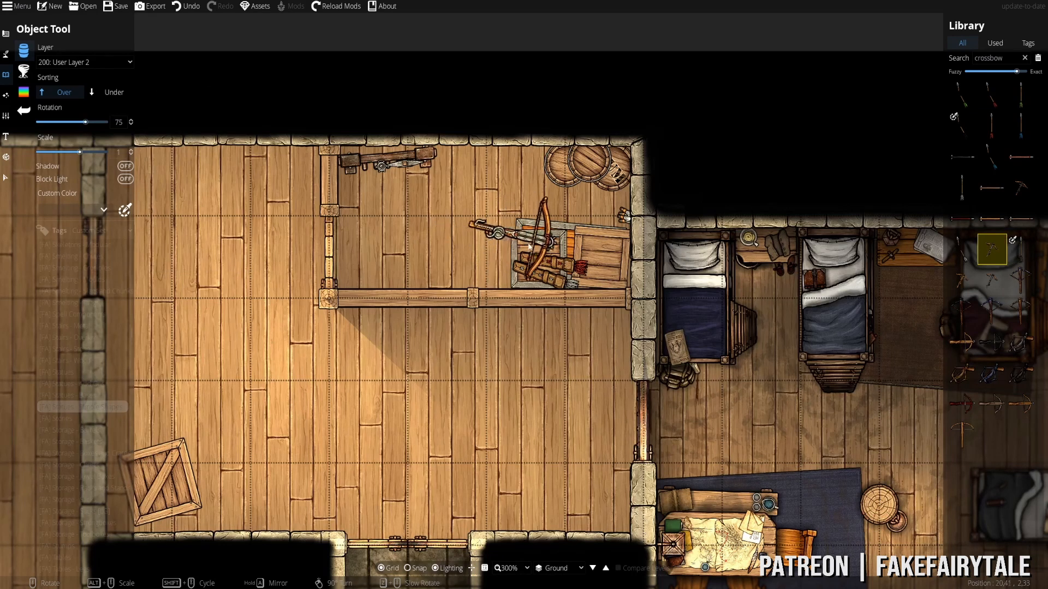
pyautogui.keyDown('alt'); pyautogui.scroll(-2, 540, 243); pyautogui.keyUp('alt')
pyautogui.press('v')
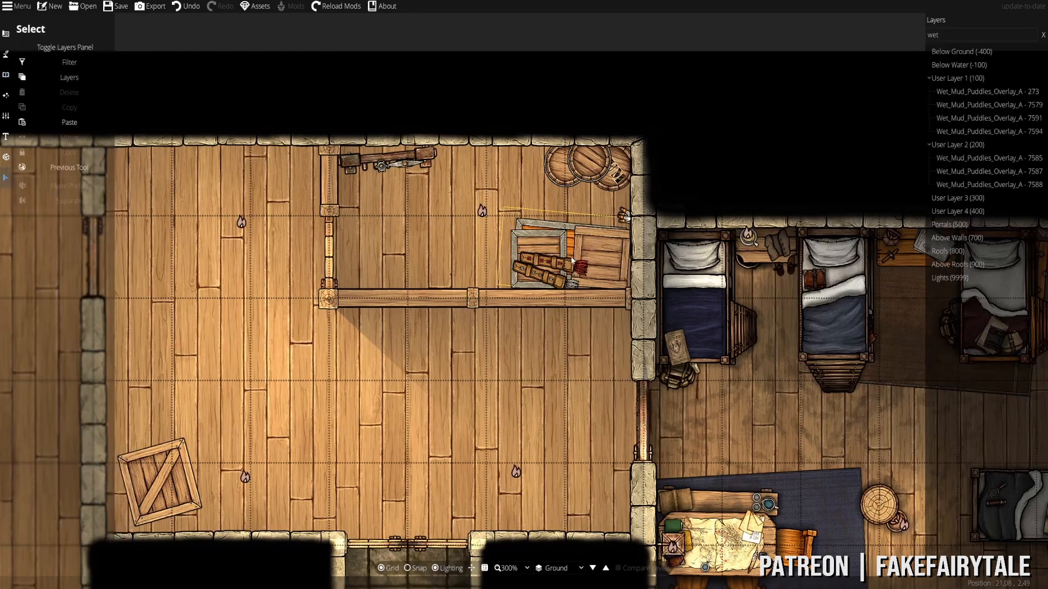
pyautogui.click(7, 75)
pyautogui.click(22, 52)
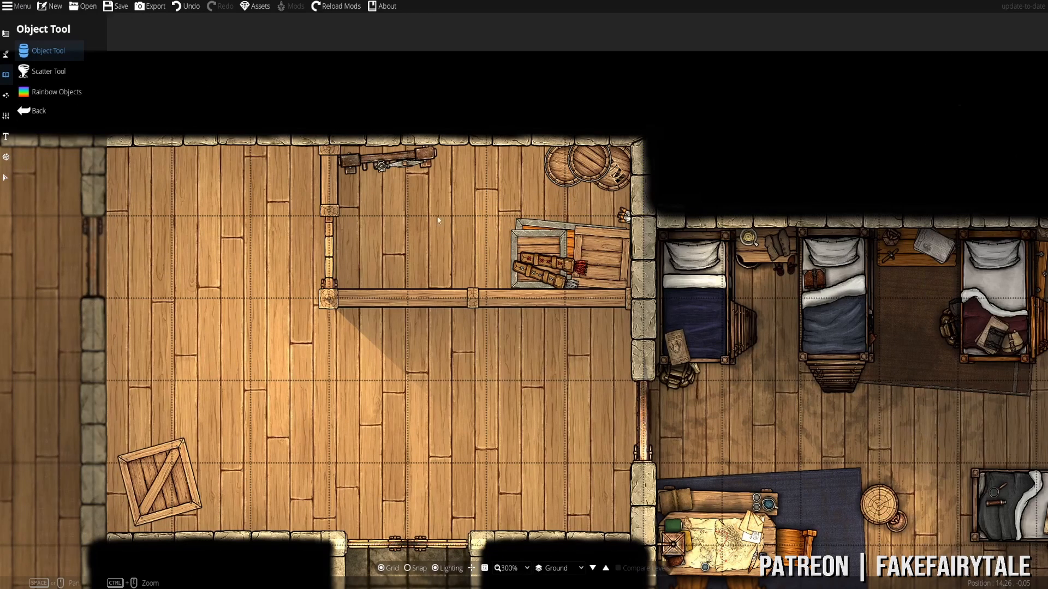
pyautogui.scroll(-1, 570, 267)
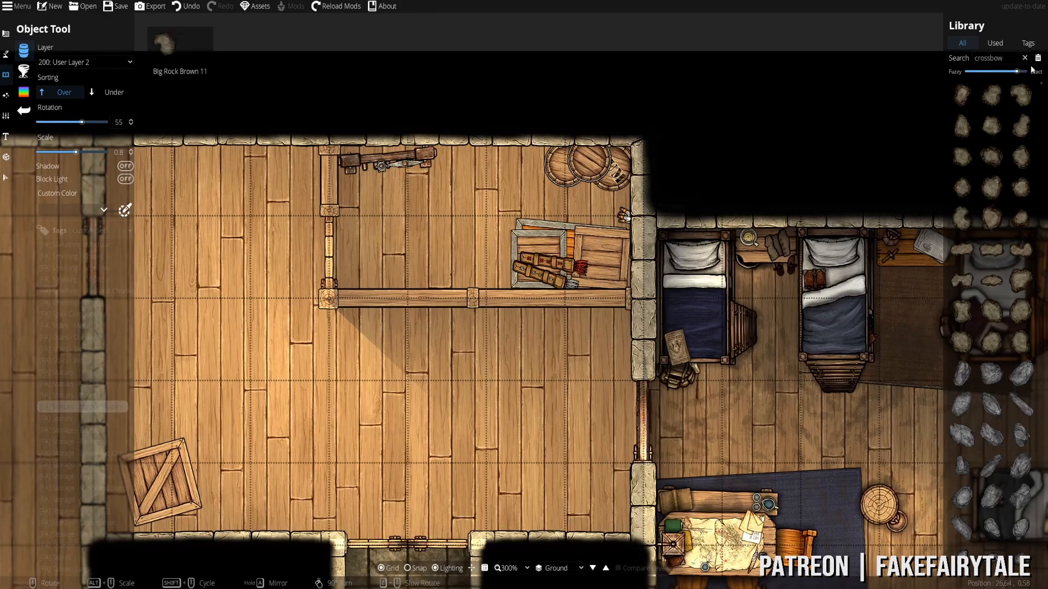
pyautogui.press('Return')
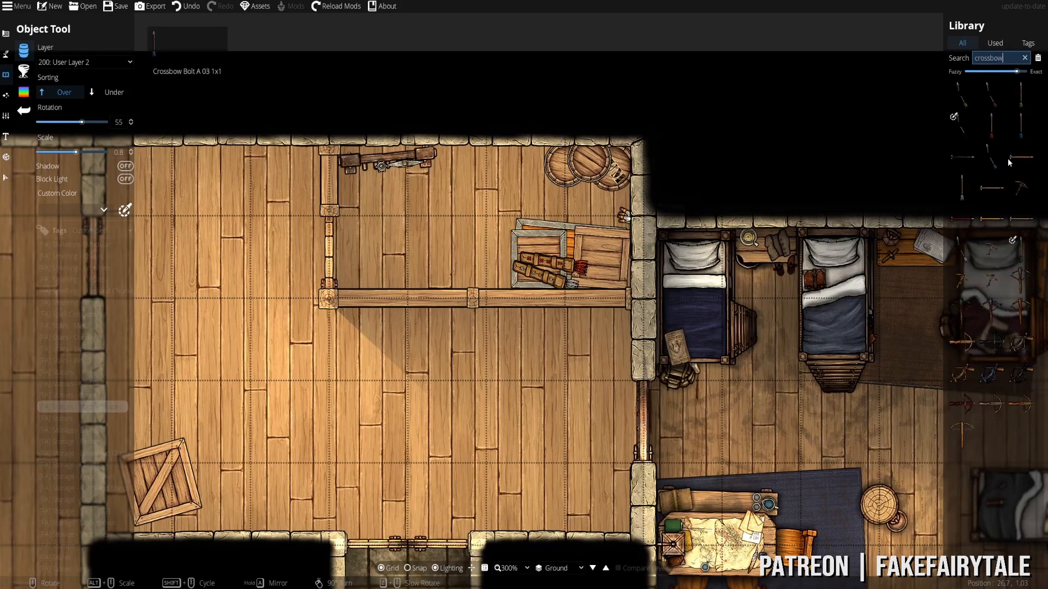
# - Pick a wooden crossbow from the results and place it on the left crate at scale 0.8 and rotation -150
pyautogui.click(963, 281)
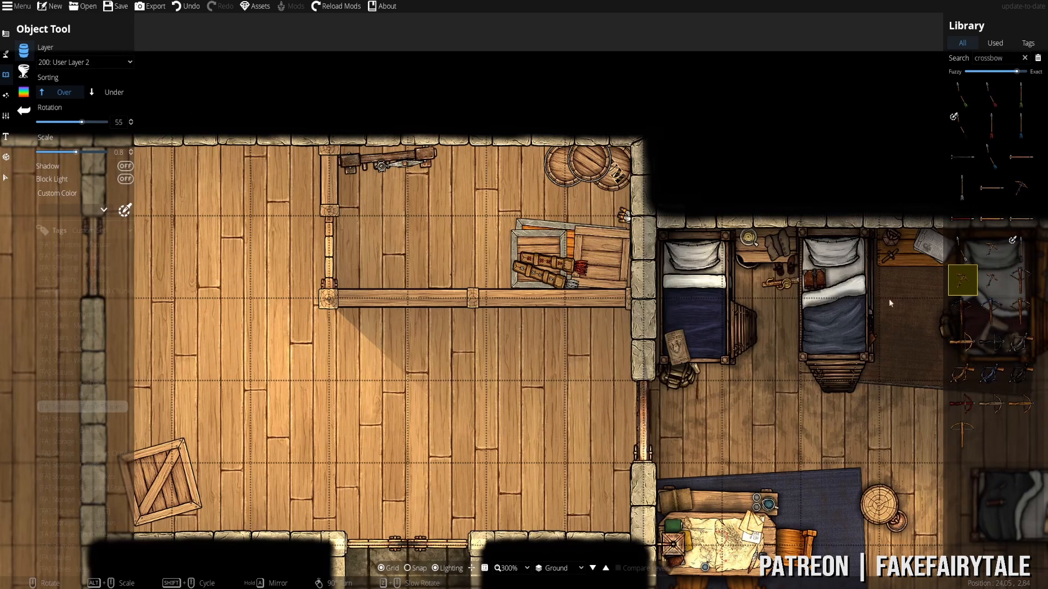
pyautogui.click(991, 250)
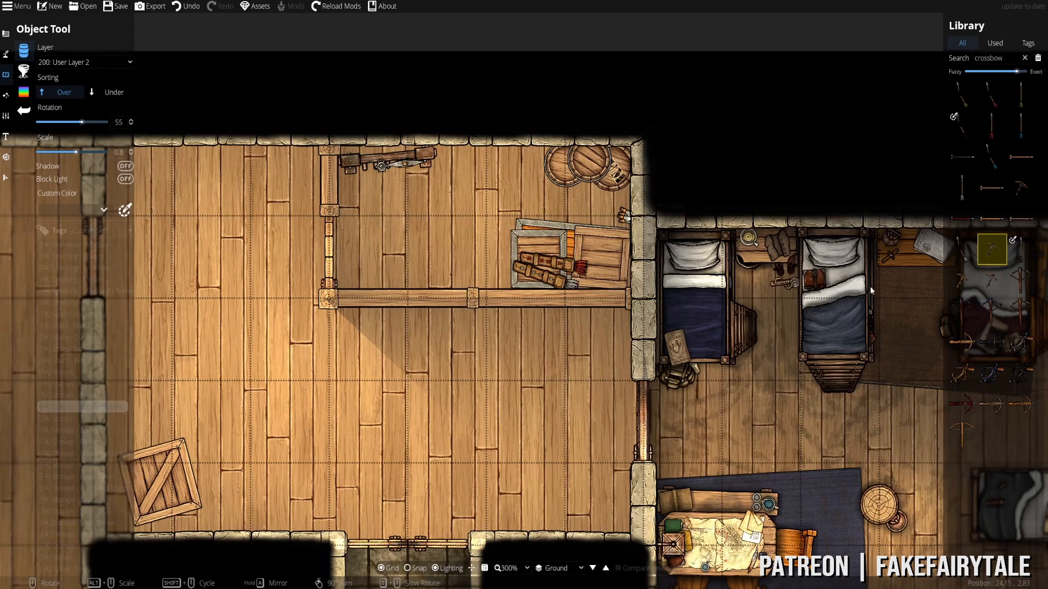
pyautogui.click(1022, 187)
pyautogui.scroll(-3, 532, 256)
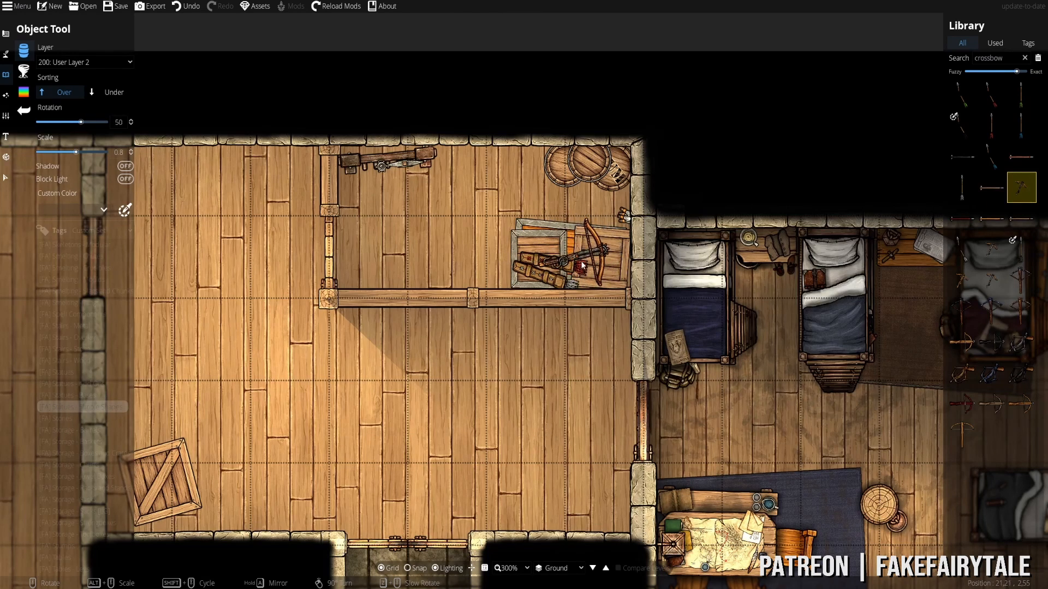
pyautogui.scroll(-13, 513, 213)
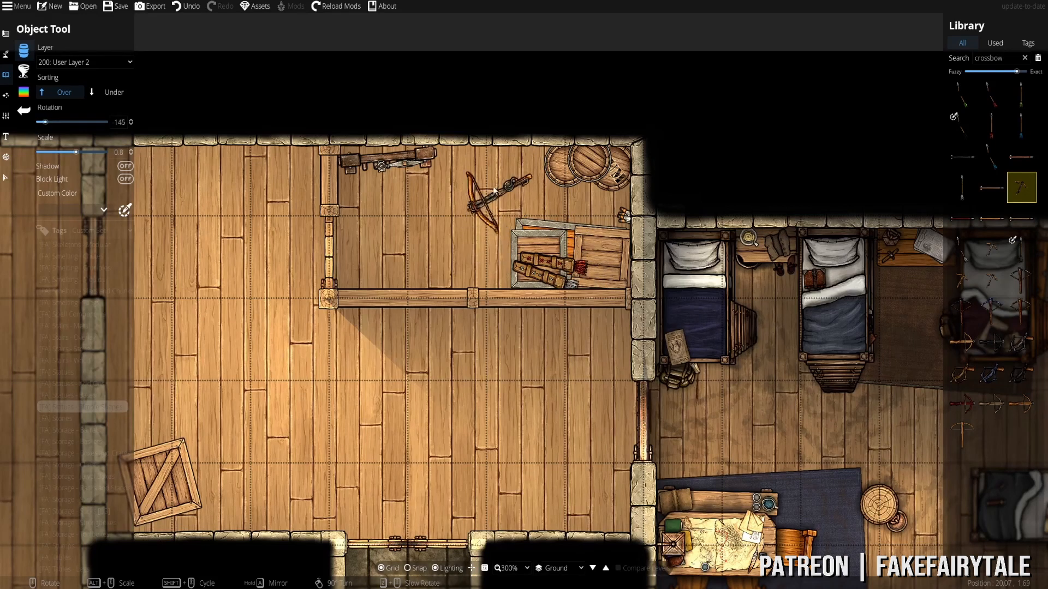
pyautogui.scroll(1, 502, 183)
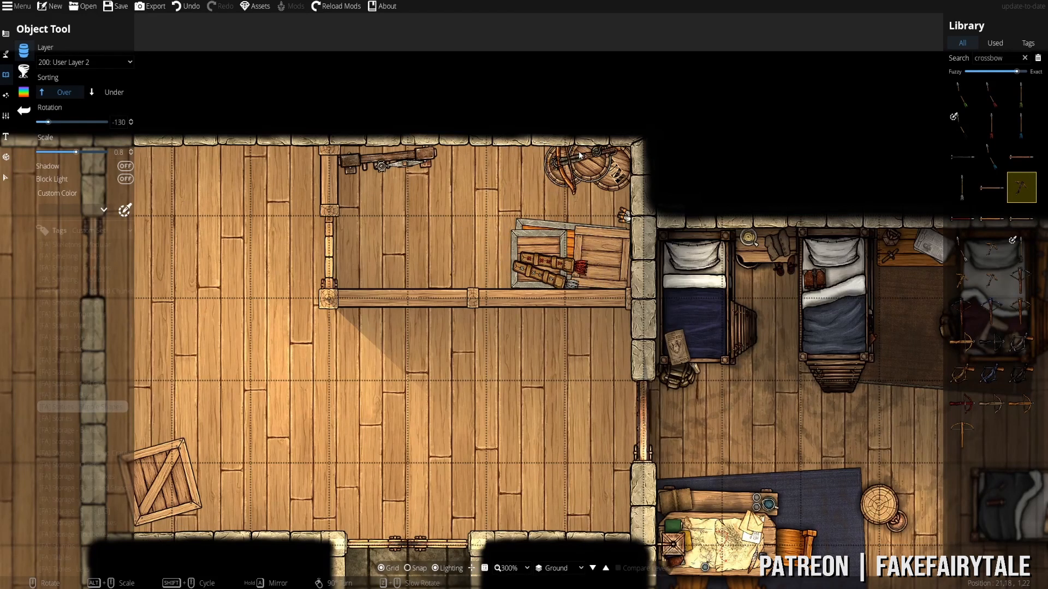
pyautogui.scroll(3, 530, 262)
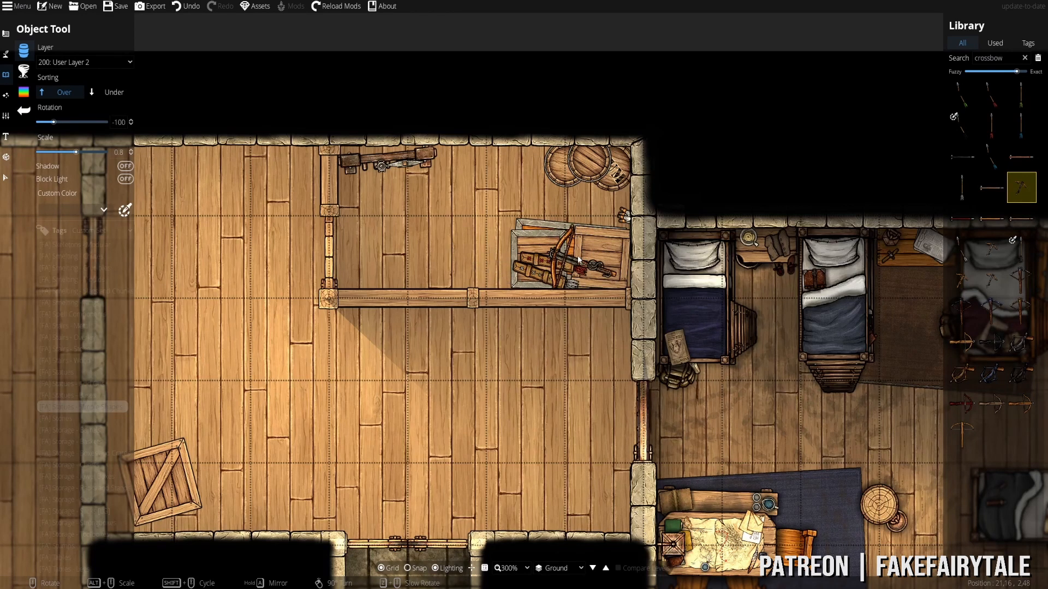
pyautogui.scroll(1, 541, 253)
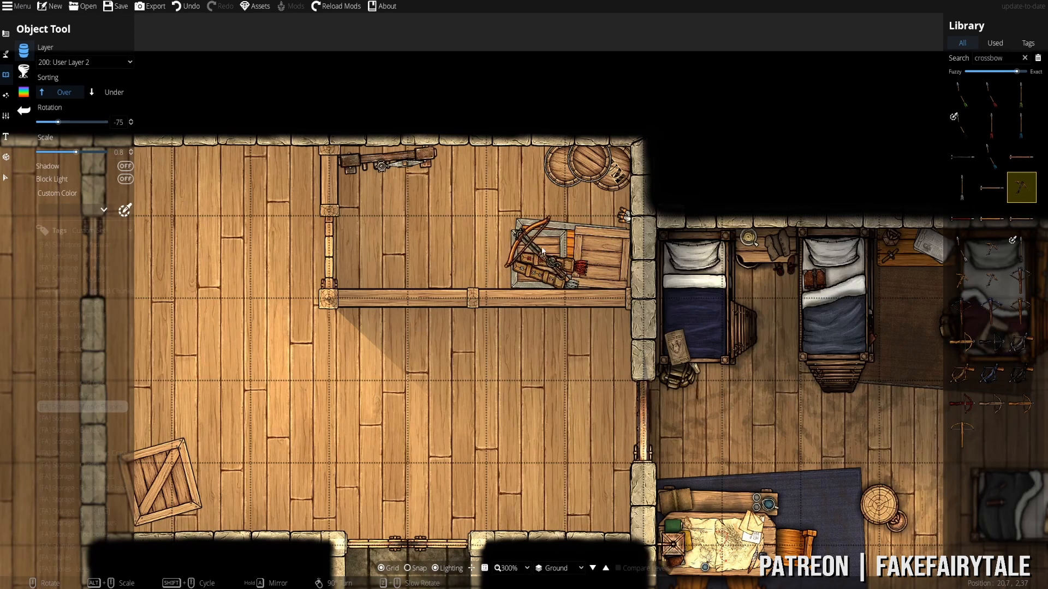
pyautogui.click(535, 251)
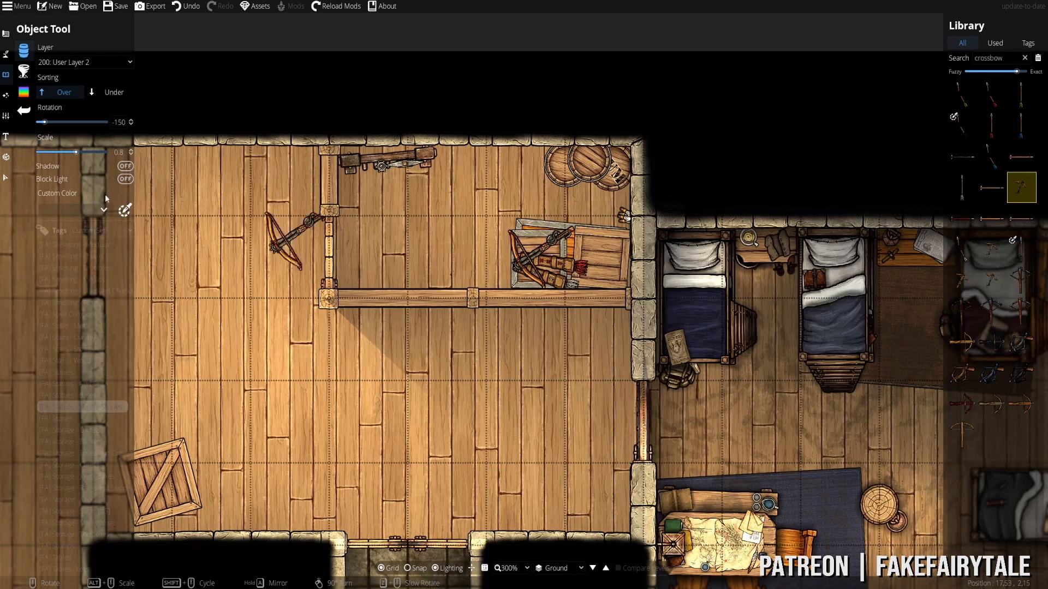
# - Select the red-fletched quiver, move it onto the right crate near the wall and rotate it to a steep diagonal
pyautogui.click(5, 178)
pyautogui.moveTo(569, 272); pyautogui.dragTo(608, 278)
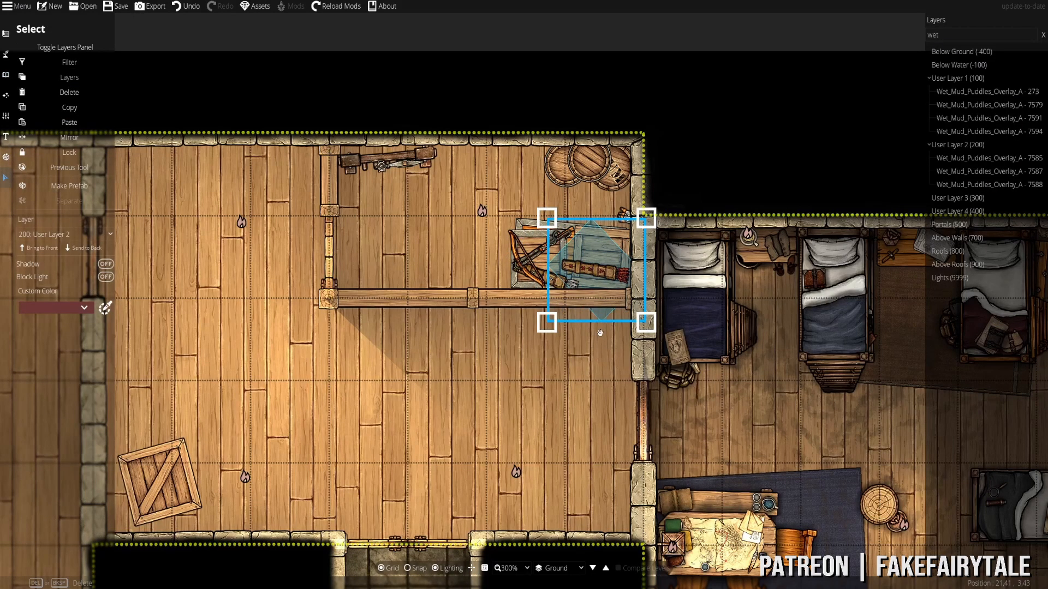
pyautogui.moveTo(597, 333); pyautogui.dragTo(511, 330)
pyautogui.moveTo(595, 278); pyautogui.dragTo(609, 267)
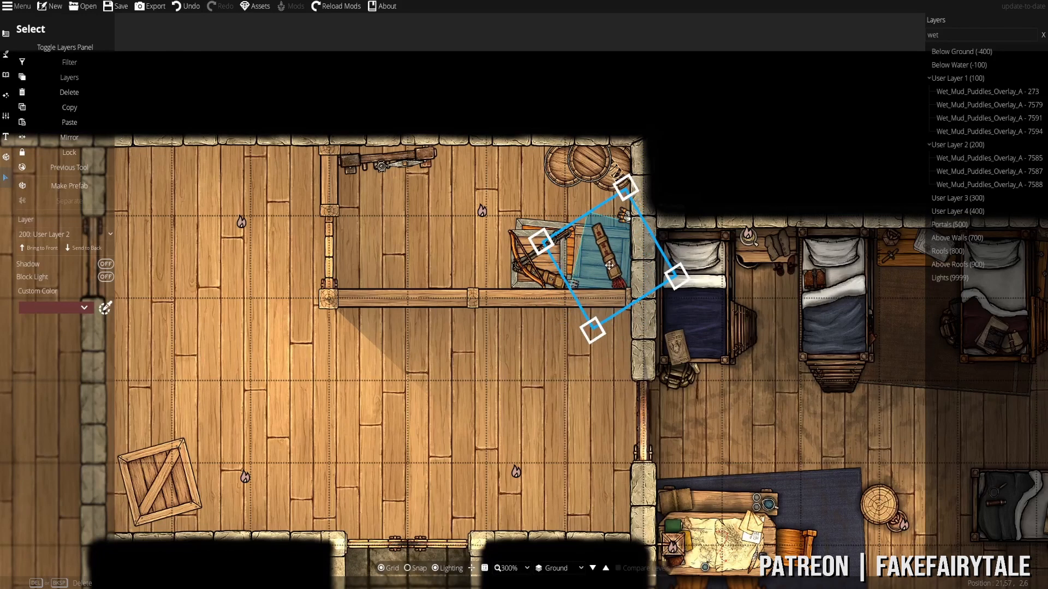
# - Rotate the remaining quiver to a steep diagonal and move it onto the right crate beside the red-fletched one
pyautogui.click(241, 222)
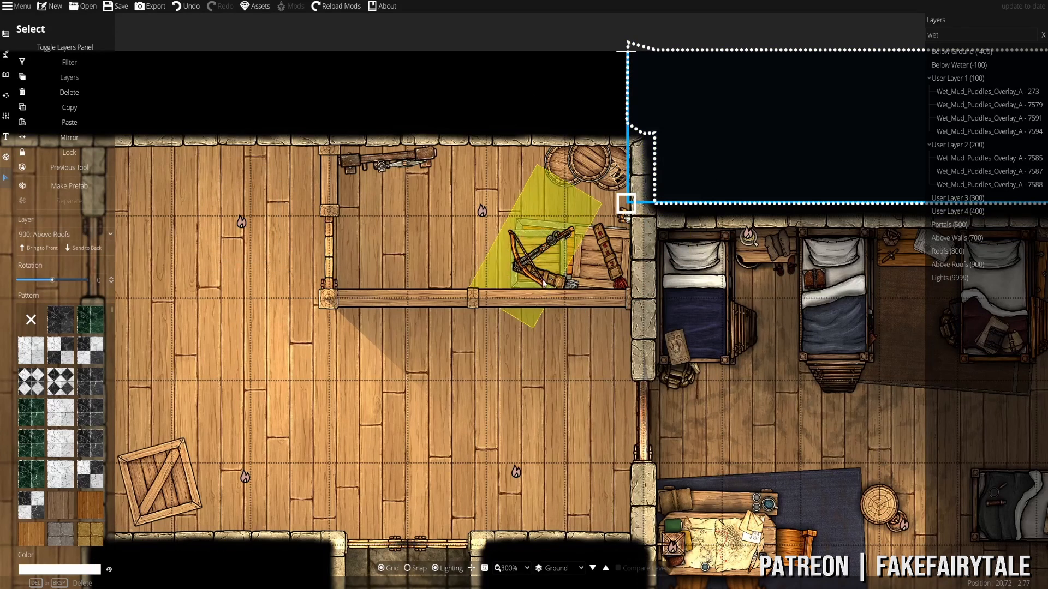
pyautogui.click(564, 273)
pyautogui.moveTo(565, 273); pyautogui.dragTo(661, 306)
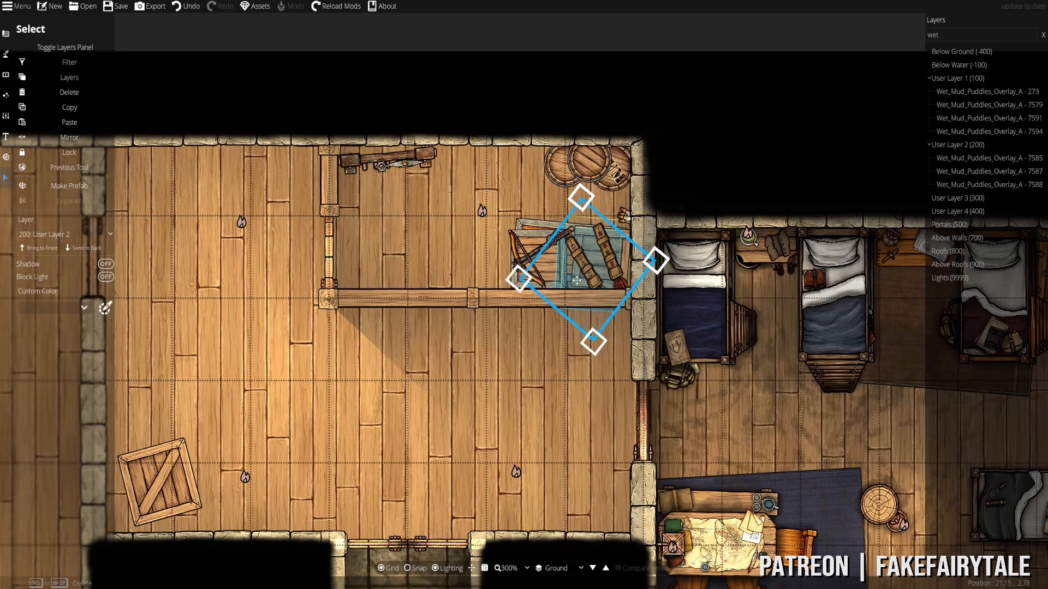
pyautogui.moveTo(587, 270); pyautogui.dragTo(598, 265)
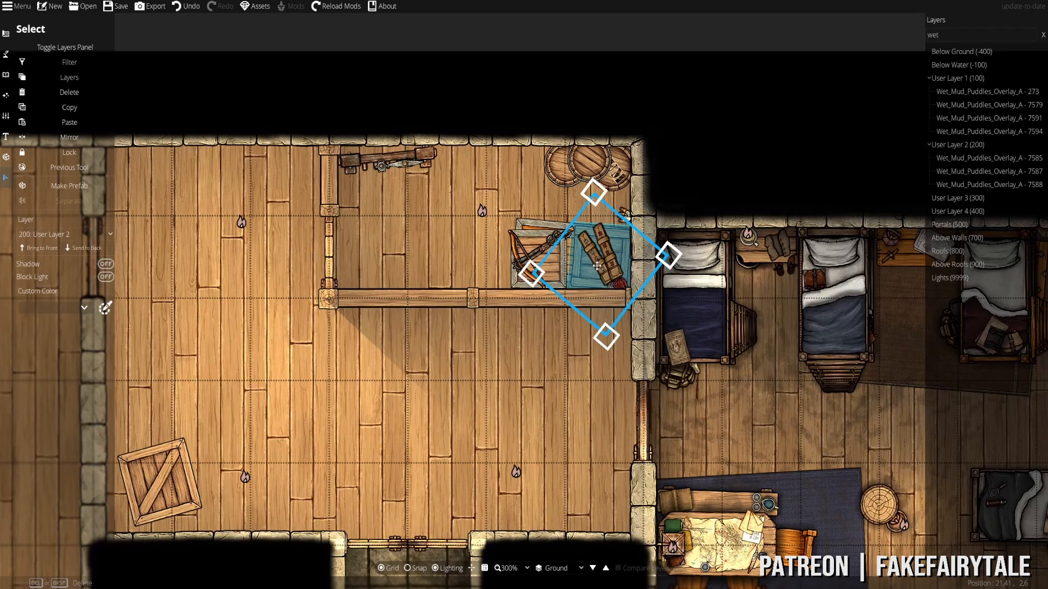
# - Search the library for "rope" and place a tied rope bundle on the stacked barrels at scale 1 and rotation -60
pyautogui.click(5, 75)
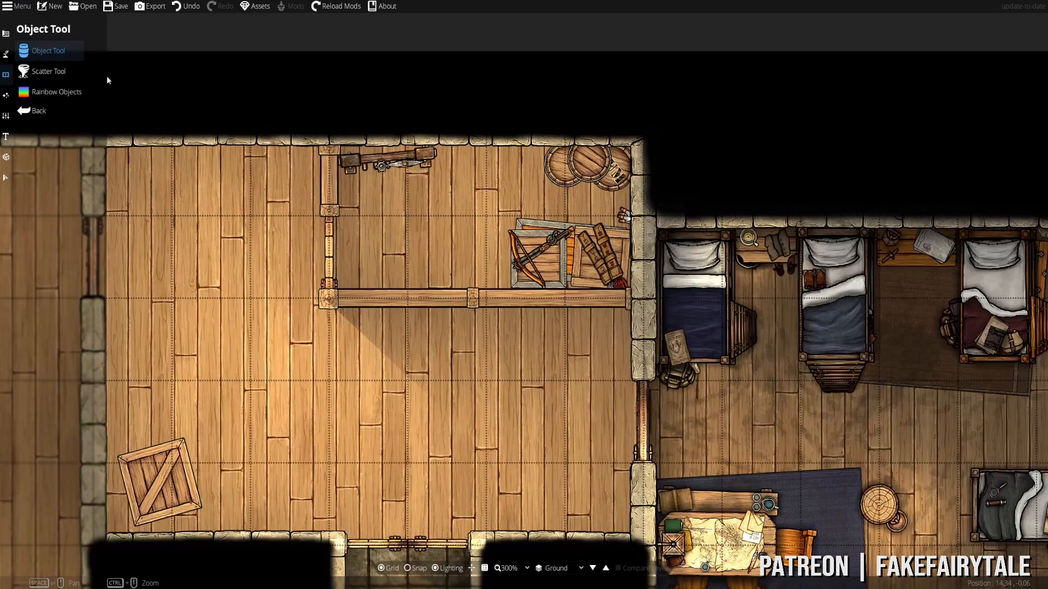
pyautogui.click(44, 48)
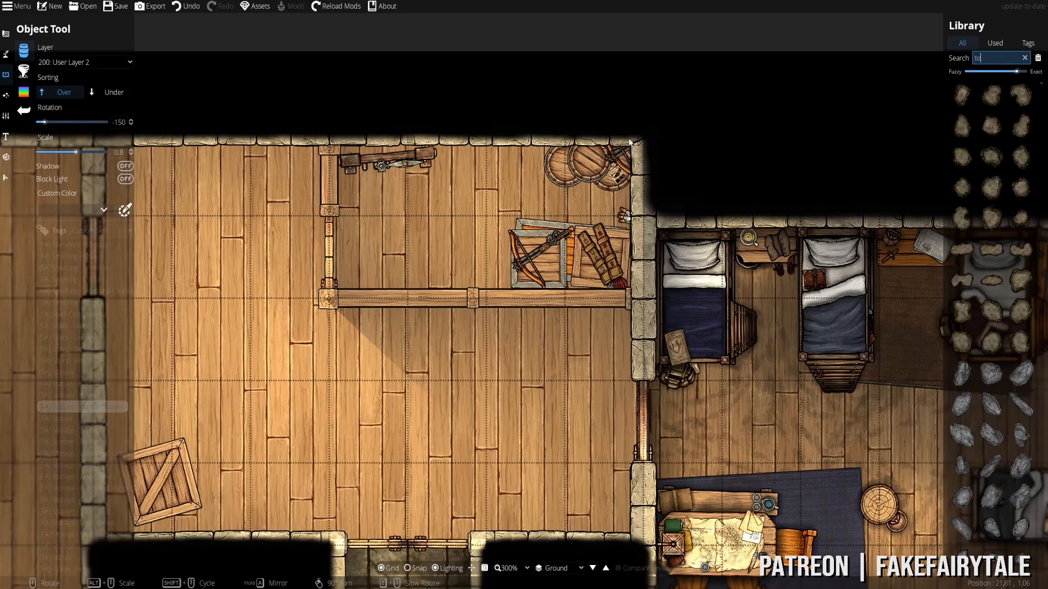
pyautogui.write('rope')
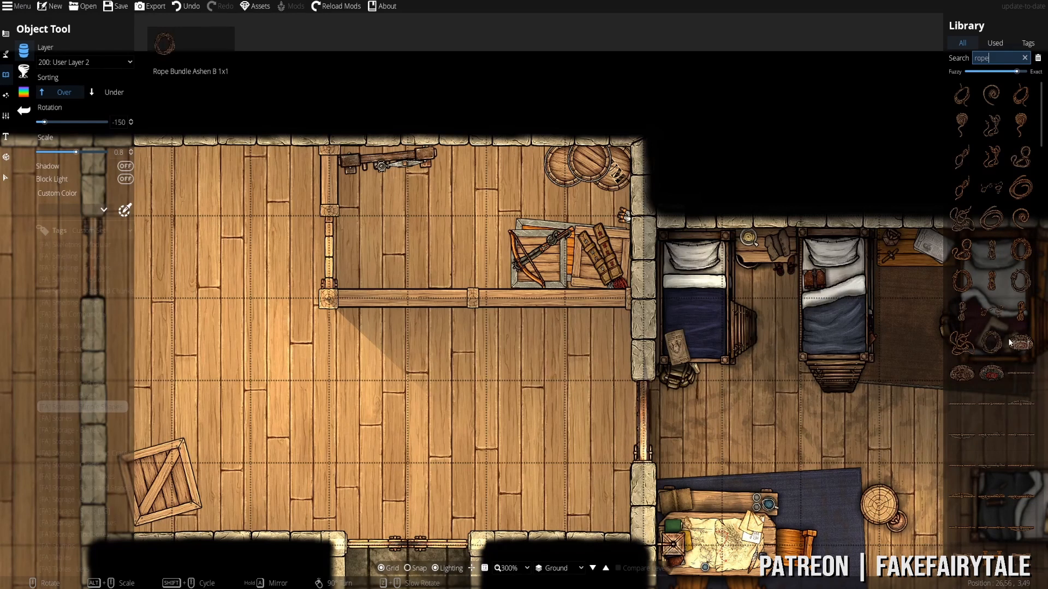
pyautogui.click(974, 310)
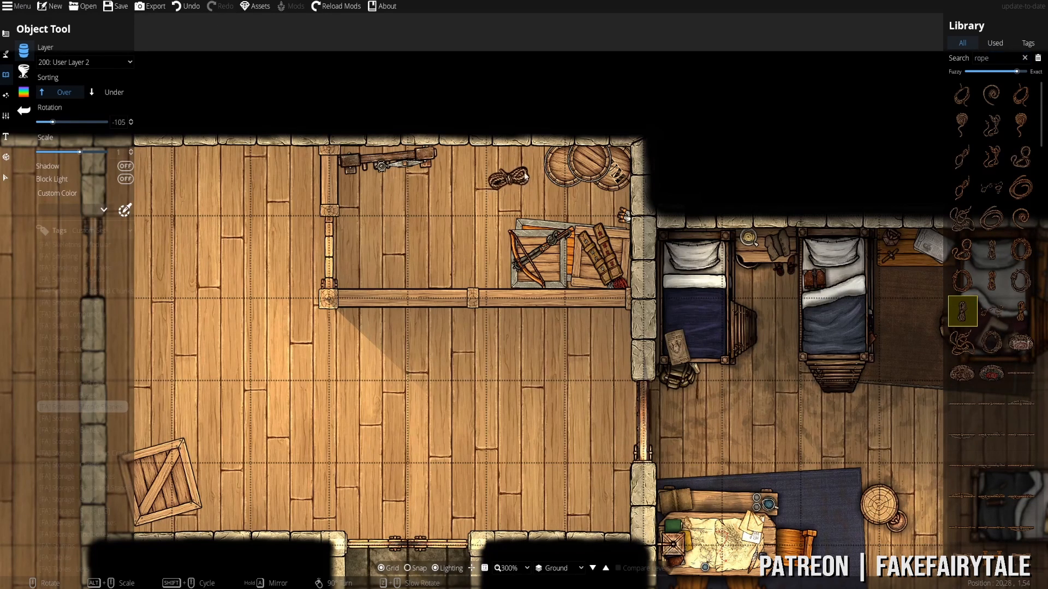
pyautogui.scroll(1, 589, 155)
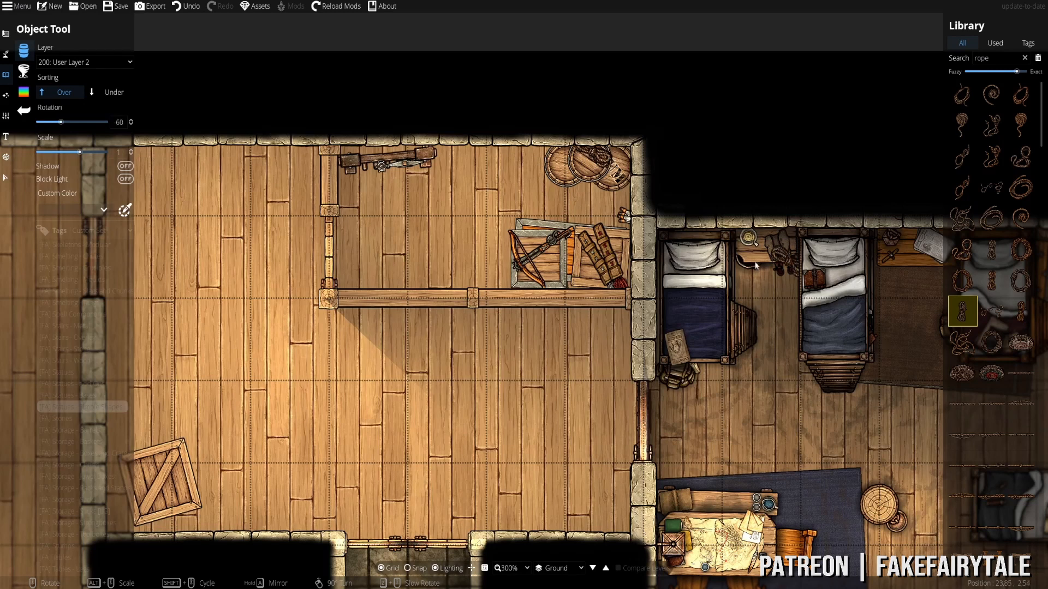
# - Place a coiled rope partly beneath the weapon rack's left end, on 100: User Layer 1 with Under sorting, scale 1 and rotation 60
pyautogui.click(992, 343)
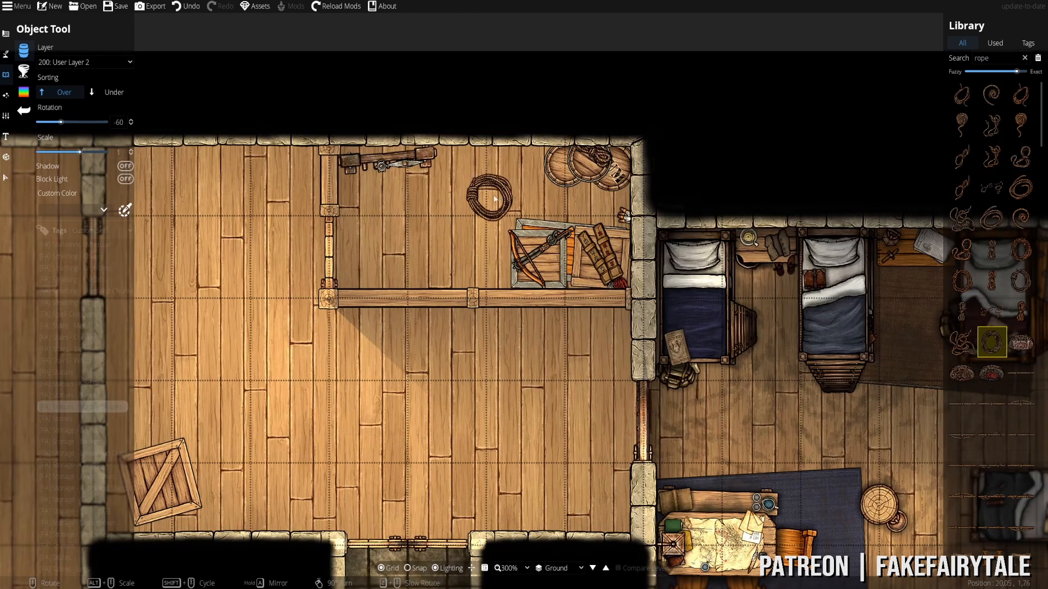
pyautogui.scroll(-4, 515, 182)
pyautogui.scroll(5, 460, 237)
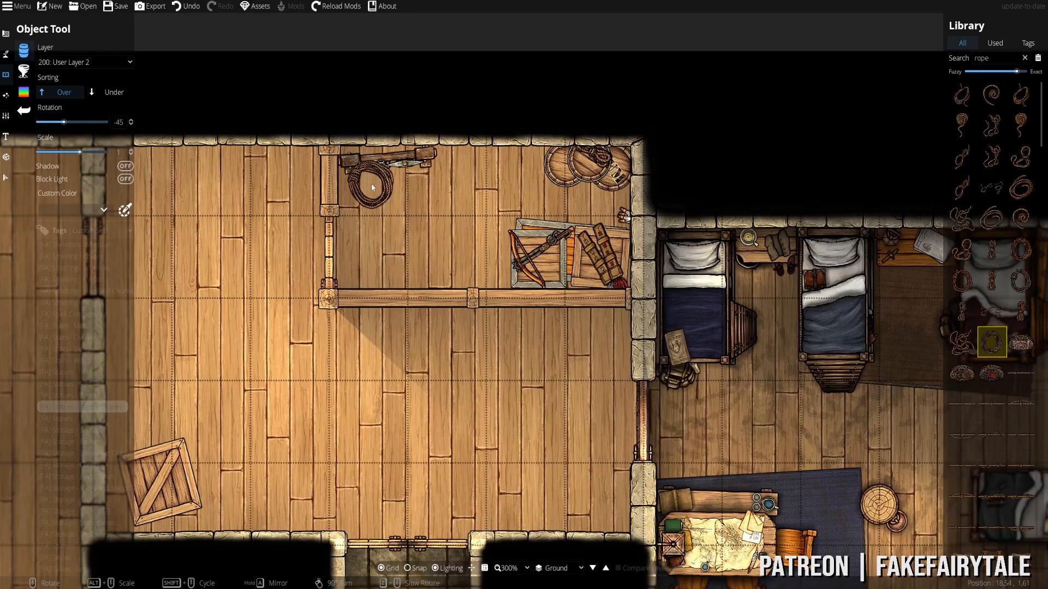
pyautogui.scroll(2, 371, 183)
pyautogui.click(48, 61)
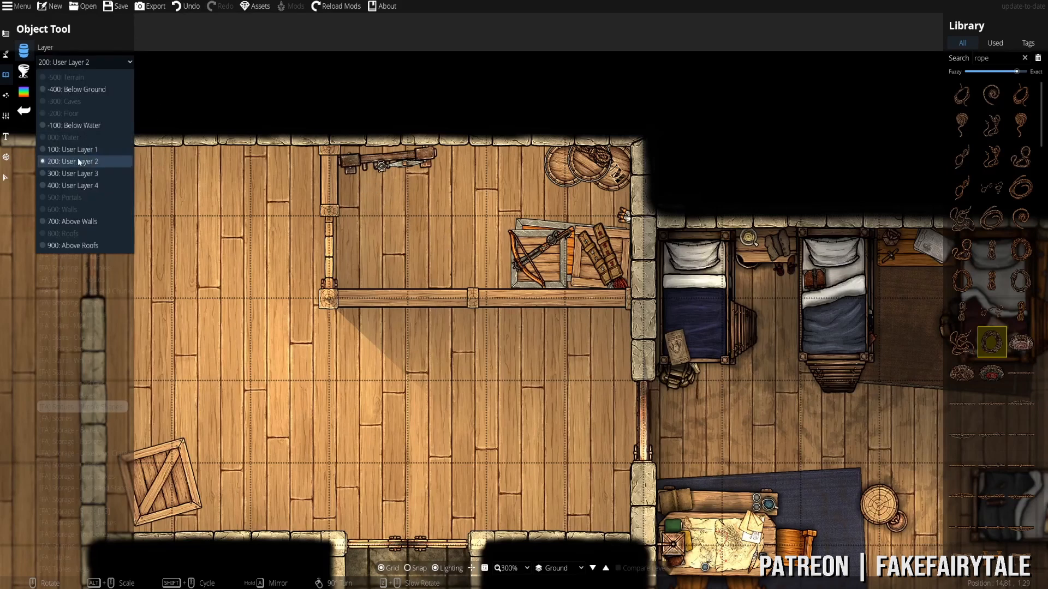
pyautogui.click(78, 158)
pyautogui.scroll(5, 344, 186)
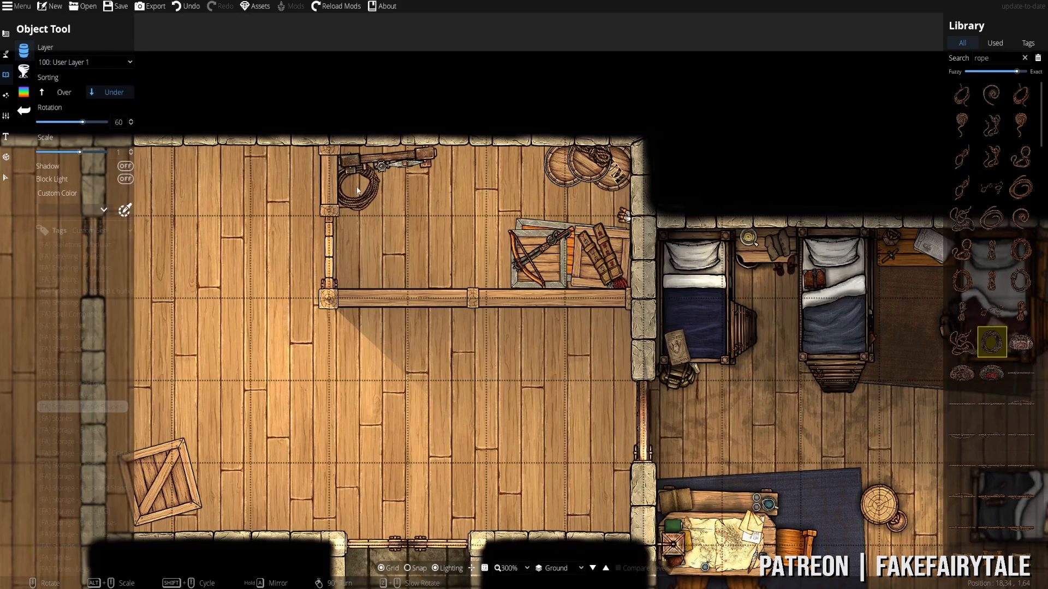
pyautogui.click(358, 194)
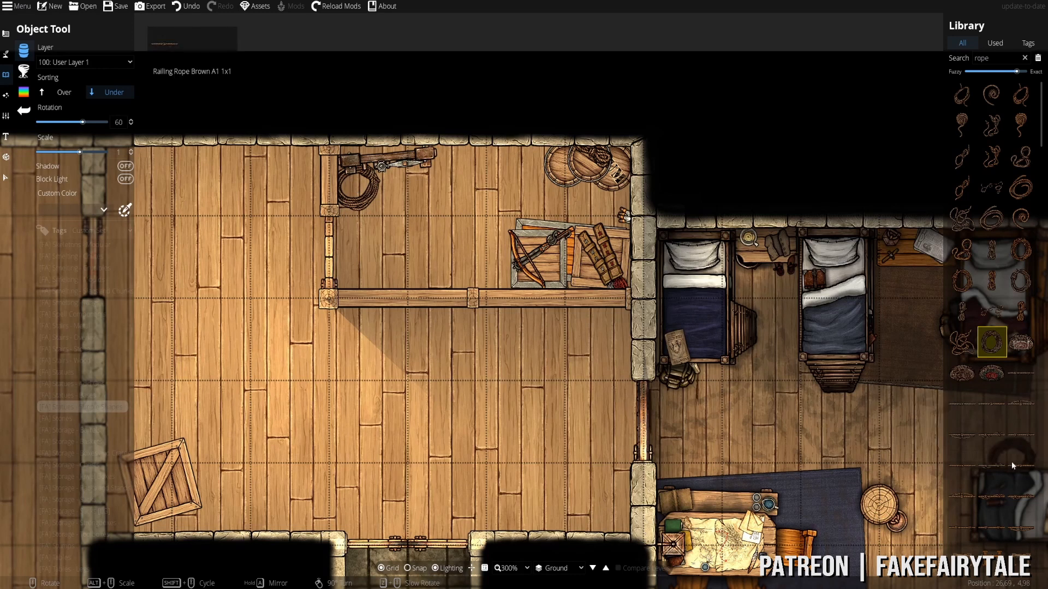
# - Look through the remaining rope objects in the library and preview a small one on the storage room floor
pyautogui.scroll(-5, 1011, 461)
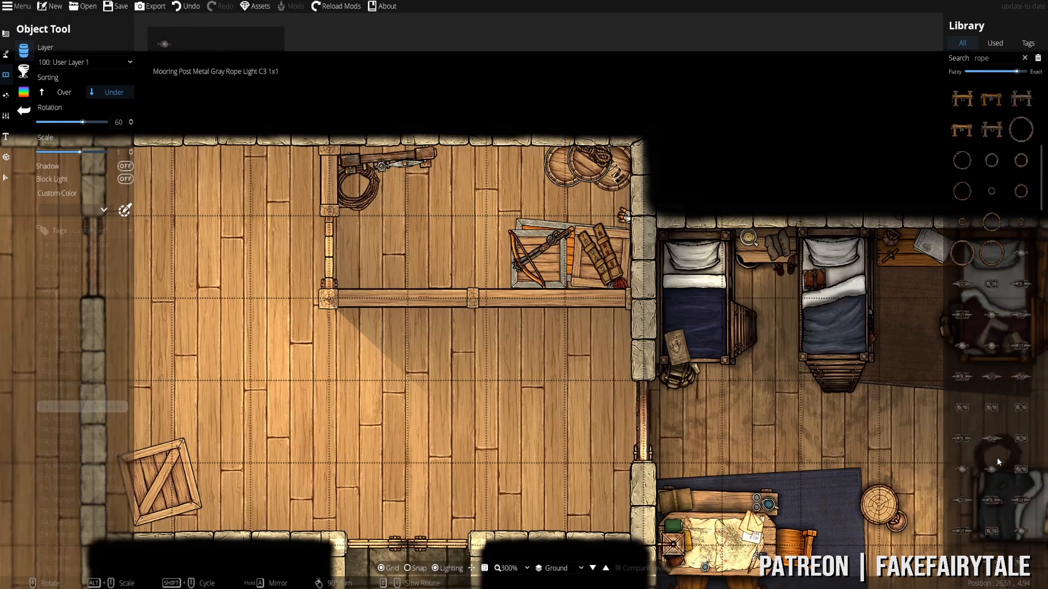
pyautogui.scroll(-3, 989, 393)
pyautogui.click(991, 398)
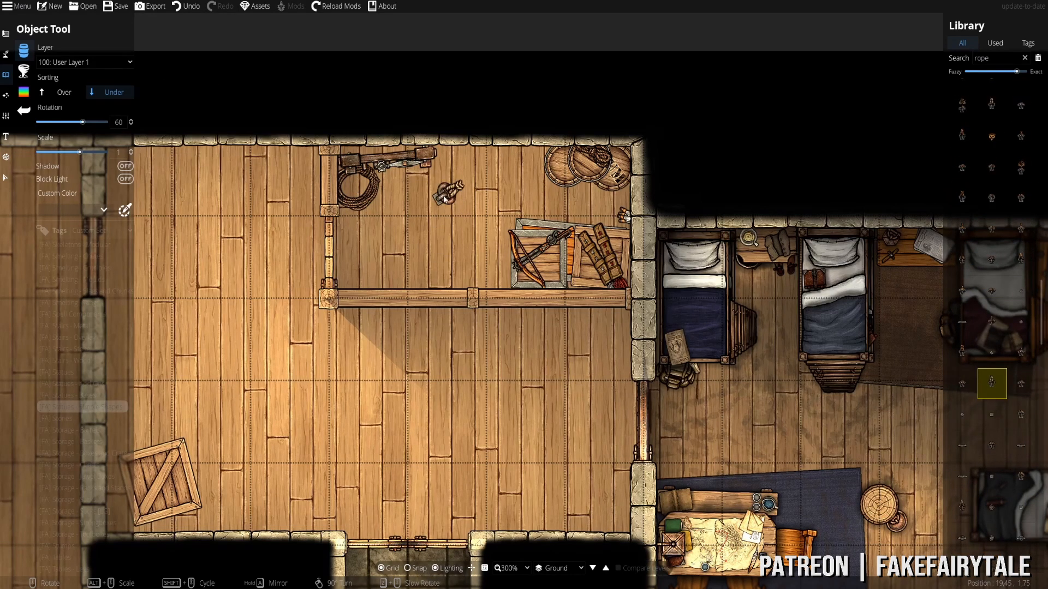
pyautogui.scroll(-6, 972, 402)
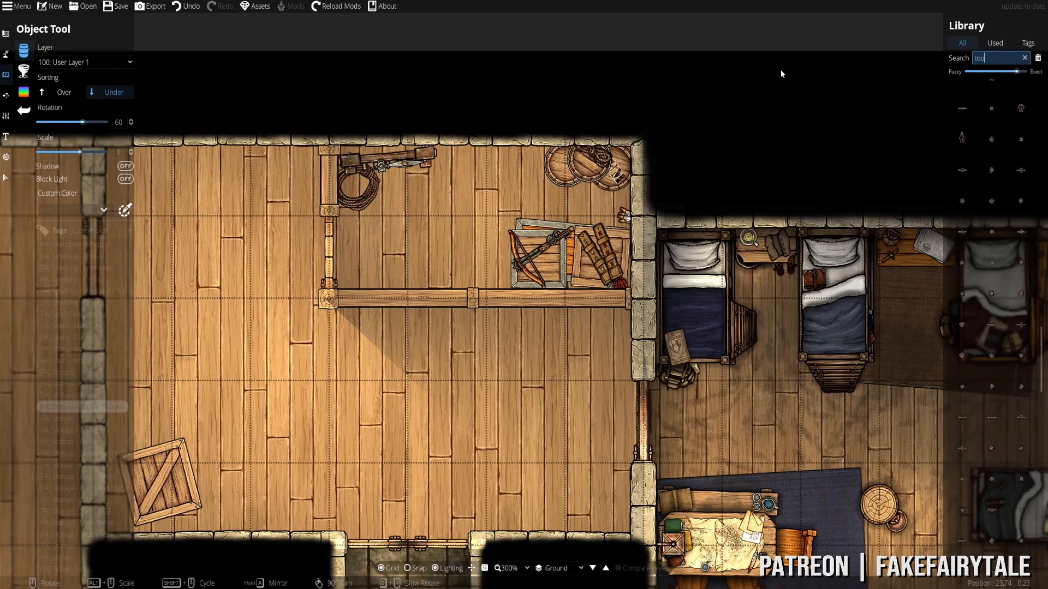
# - Search the library for "shelf" and place a wooden shelf against the storage room's upper wall with Over sorting, rotation 0 and scale 1
pyautogui.write('shelf')
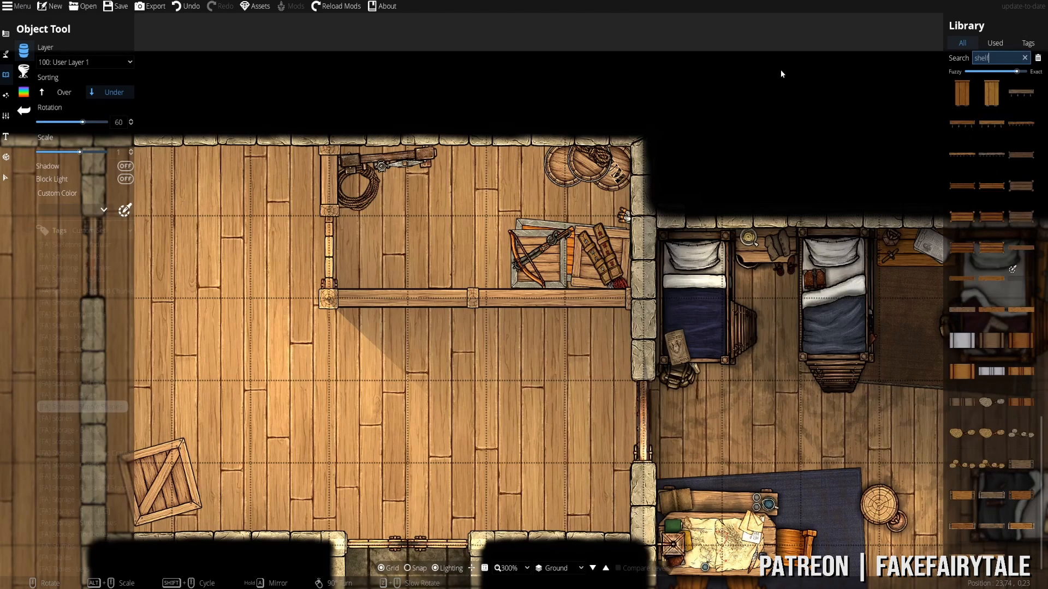
pyautogui.scroll(-3, 997, 313)
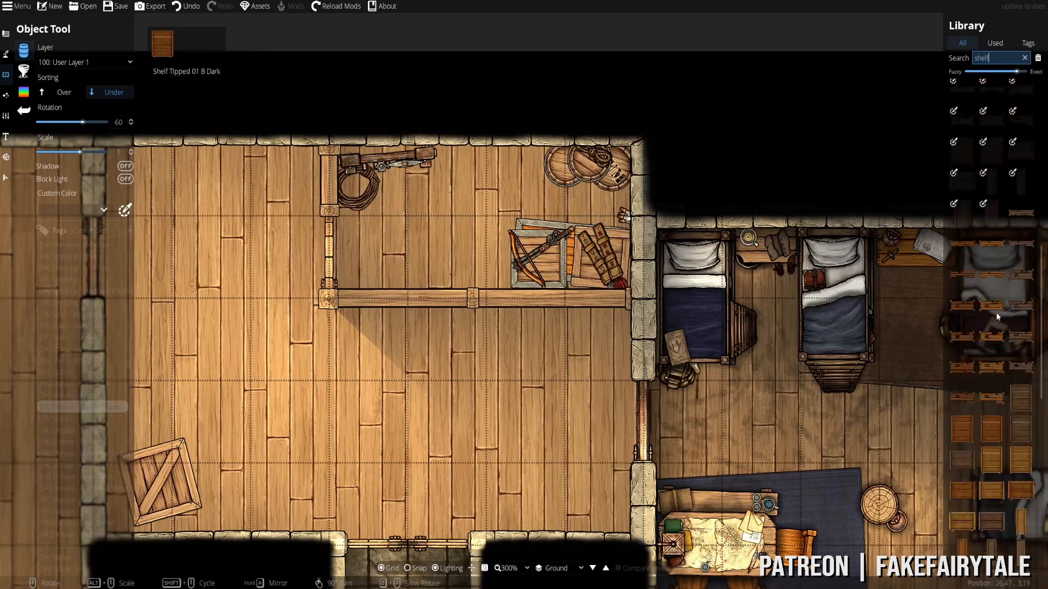
pyautogui.click(962, 94)
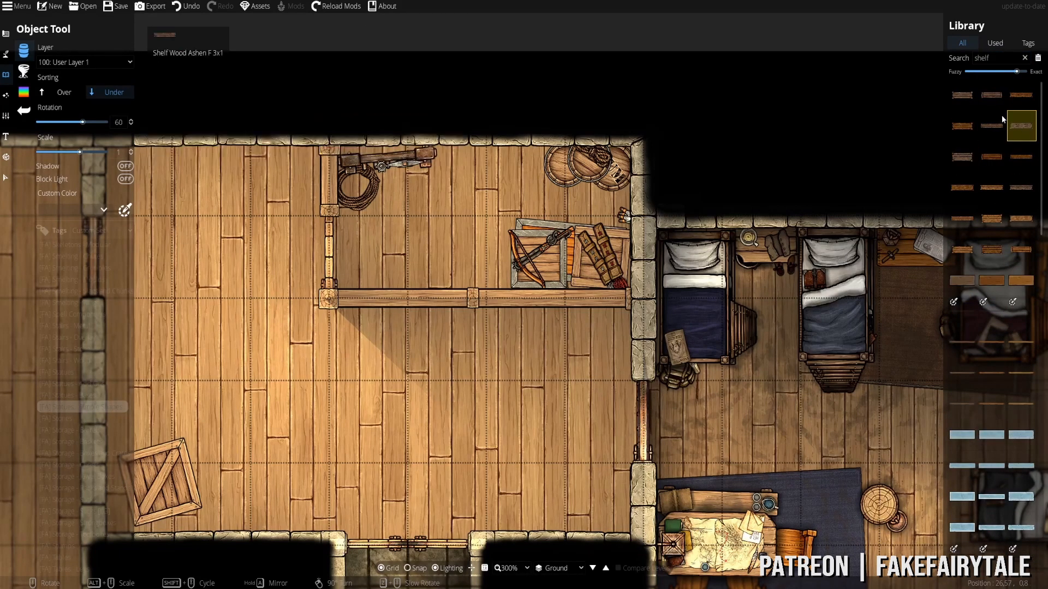
pyautogui.scroll(-4, 490, 178)
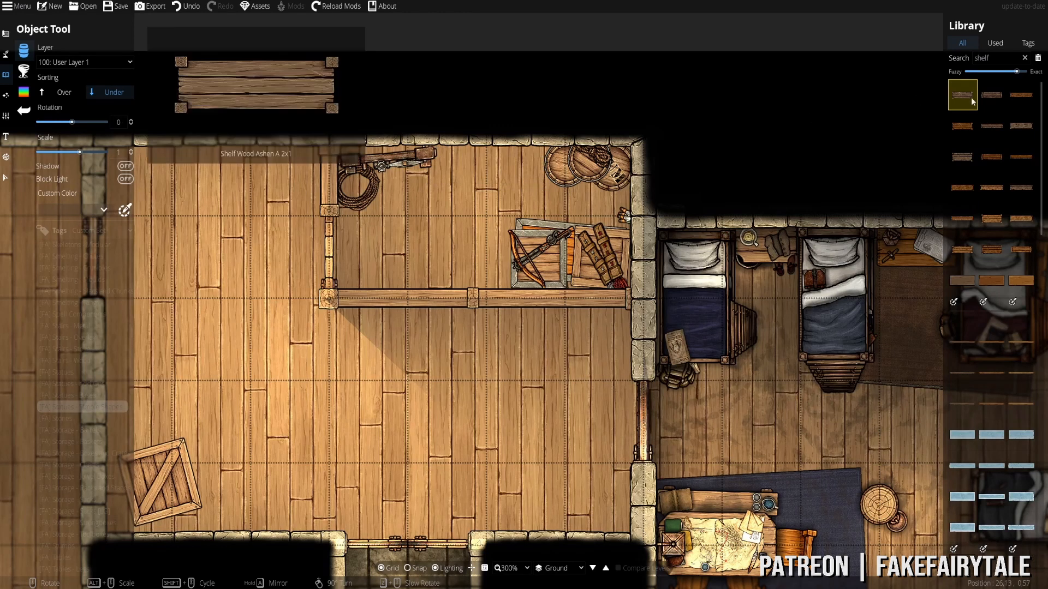
pyautogui.click(992, 95)
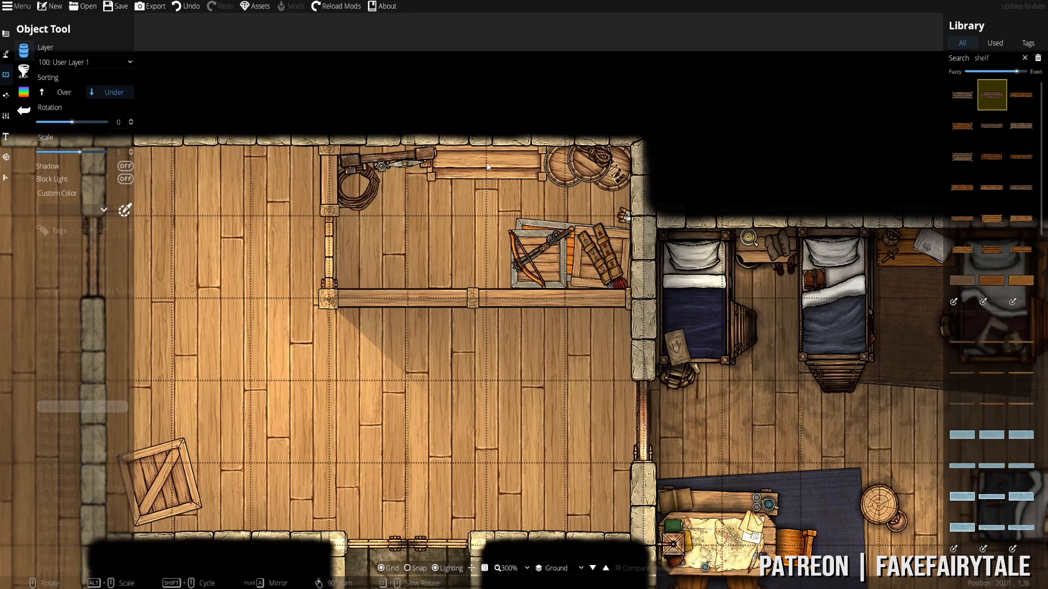
pyautogui.click(50, 90)
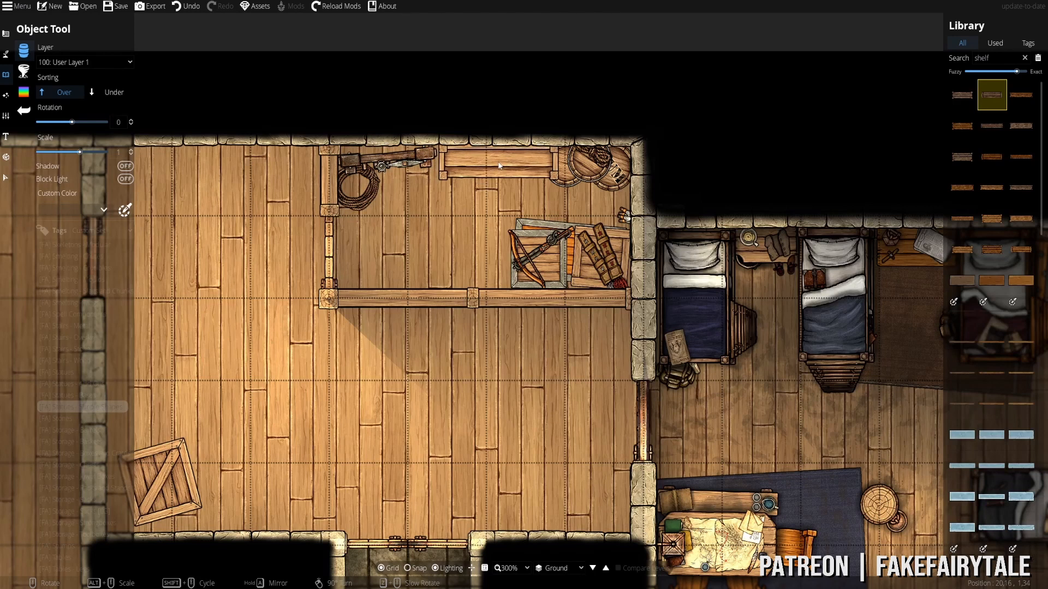
pyautogui.moveTo(974, 159)
# - Search the library for "tool", "thieves" and "thief" and look through the object tags for suitable tools
pyautogui.moveTo(999, 58); pyautogui.dragTo(839, 67)
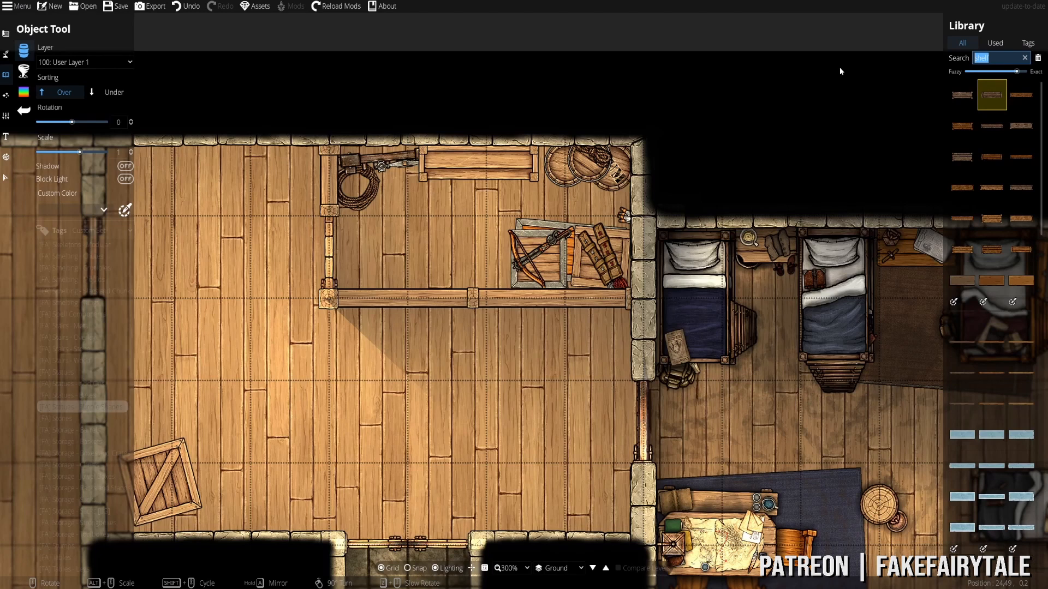
pyautogui.write('tool')
pyautogui.moveTo(996, 289)
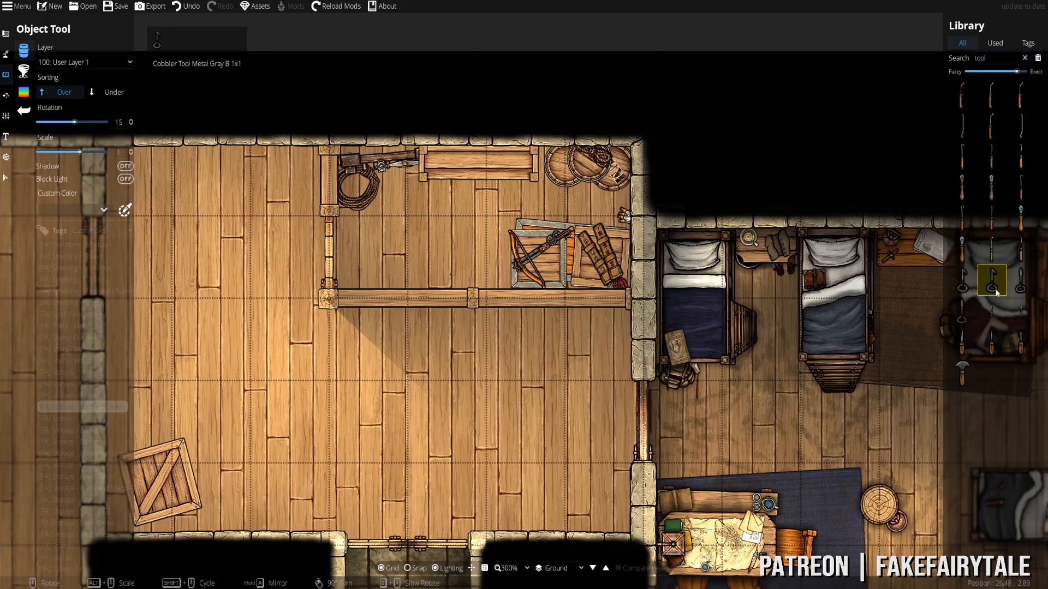
pyautogui.click(992, 342)
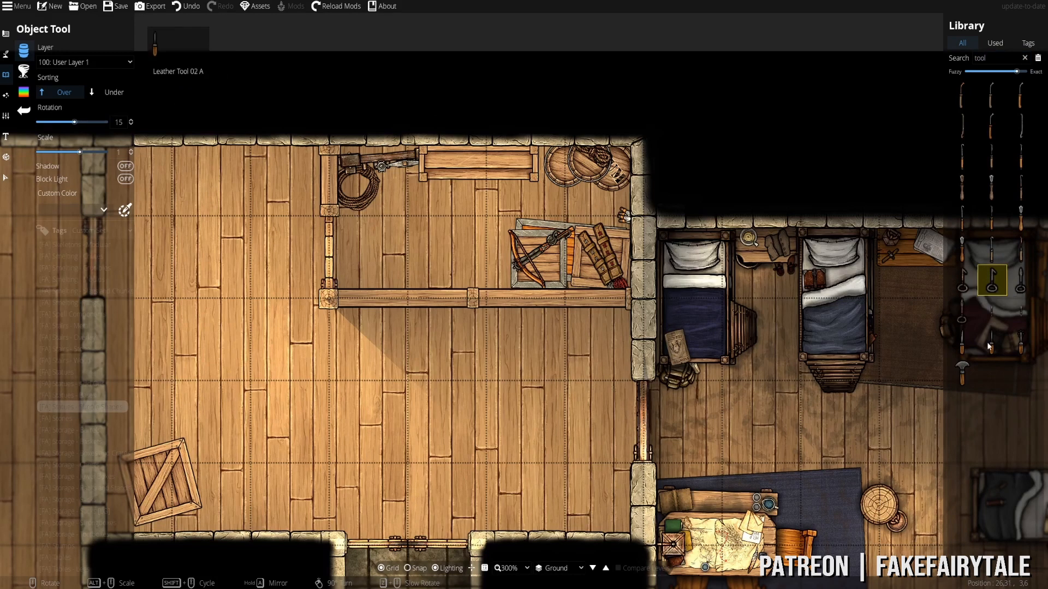
pyautogui.moveTo(1001, 60); pyautogui.dragTo(844, 77)
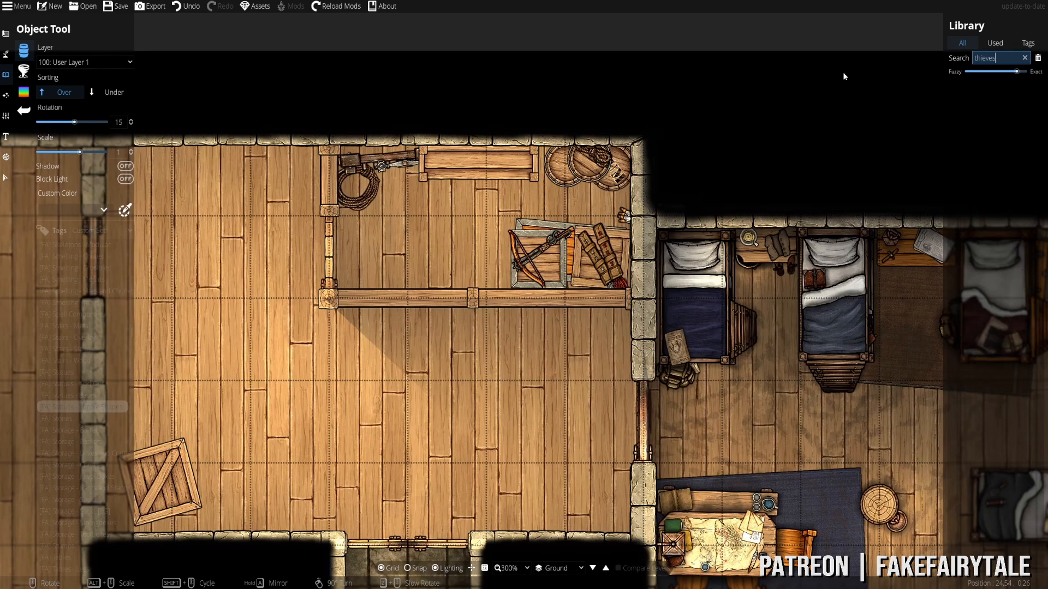
pyautogui.write('f')
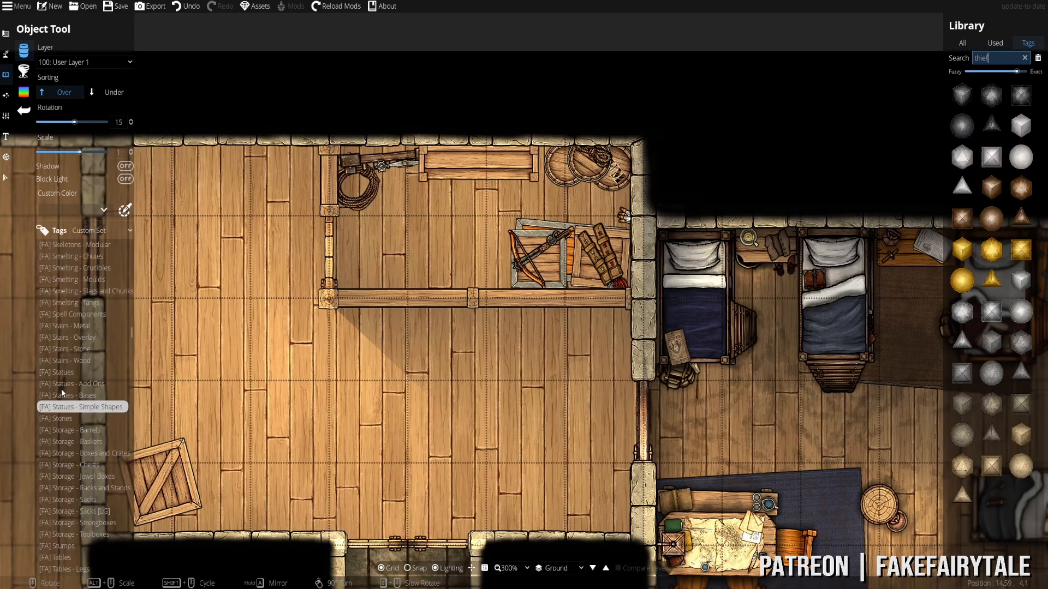
pyautogui.scroll(-10, 61, 389)
pyautogui.click(67, 401)
pyautogui.click(67, 423)
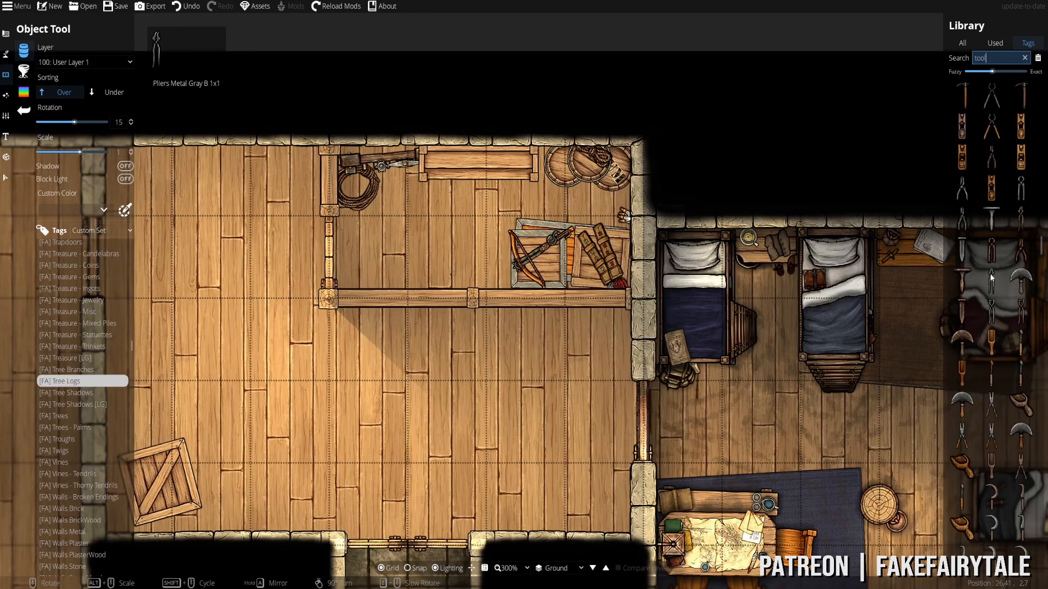
# - Find a dark toolkit among the "tool" results and place it on the shelf's left half at rotation 0 and scale 0.8
pyautogui.scroll(-5, 991, 306)
pyautogui.click(991, 357)
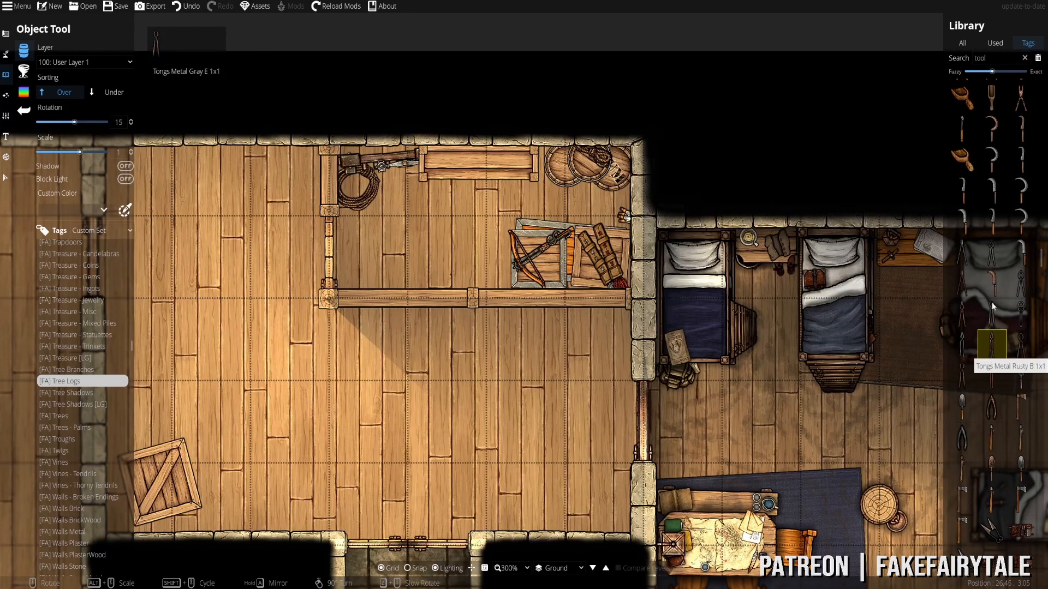
pyautogui.scroll(-5, 991, 301)
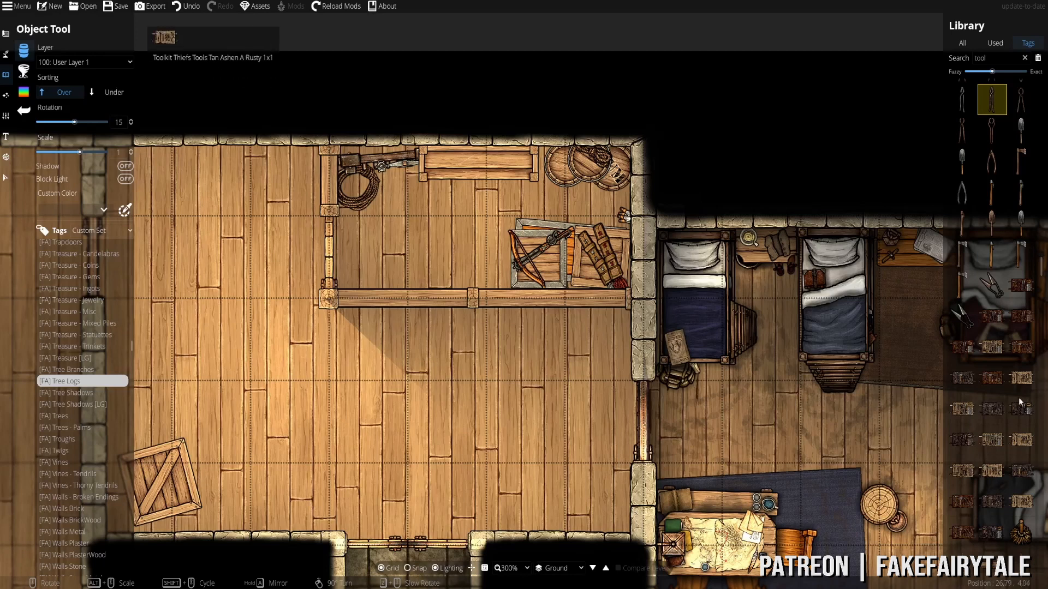
pyautogui.click(996, 531)
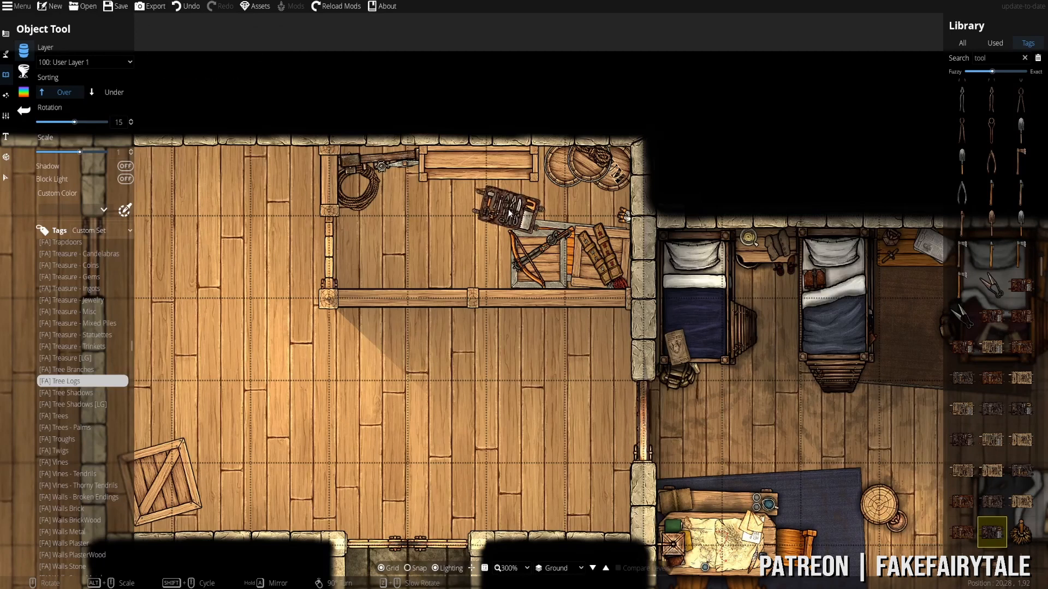
pyautogui.scroll(-2, 998, 393)
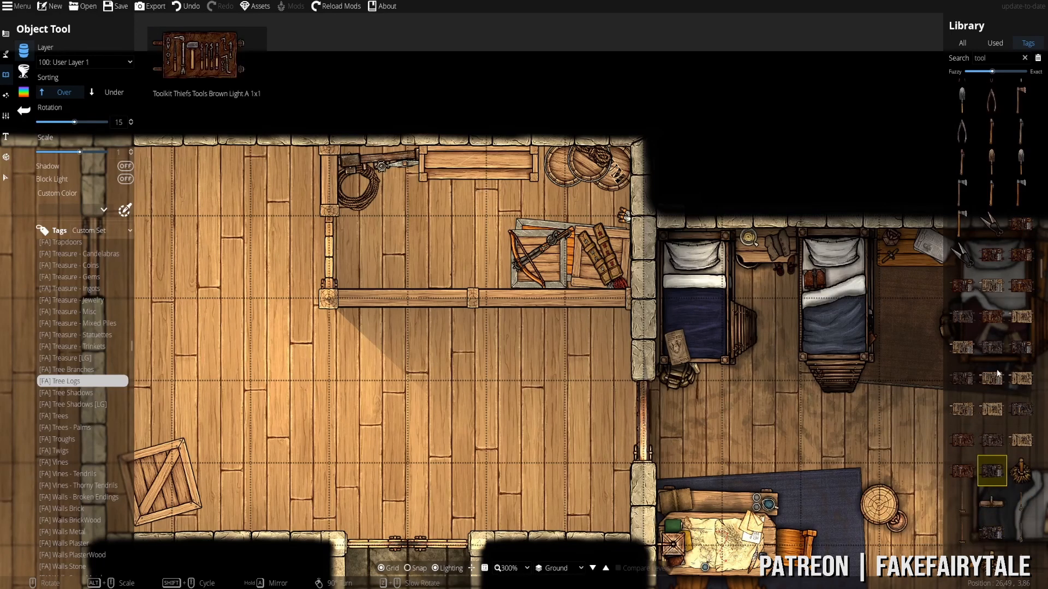
pyautogui.scroll(-2, 1021, 476)
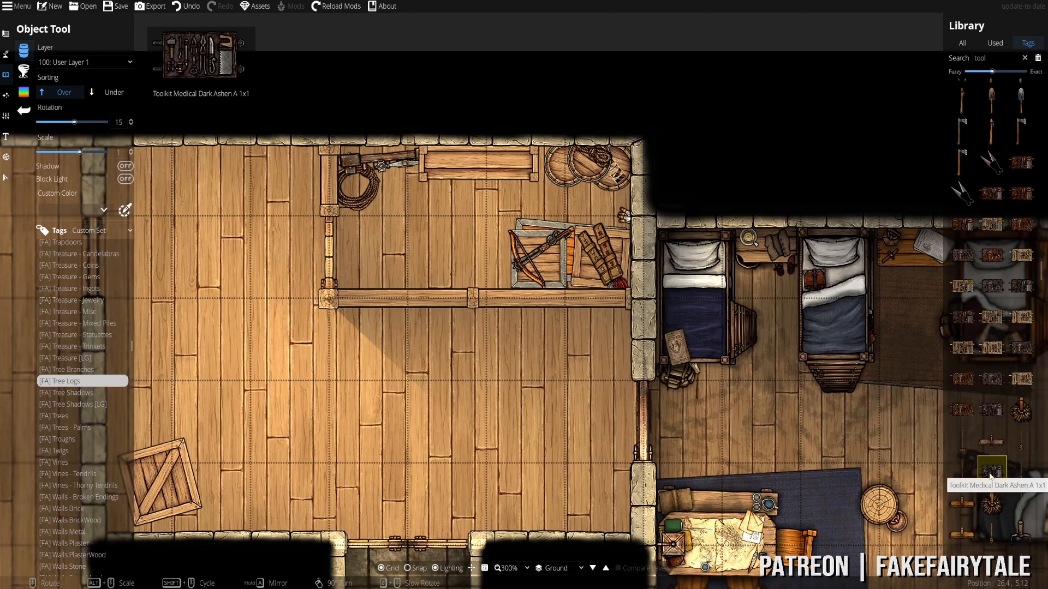
pyautogui.click(988, 380)
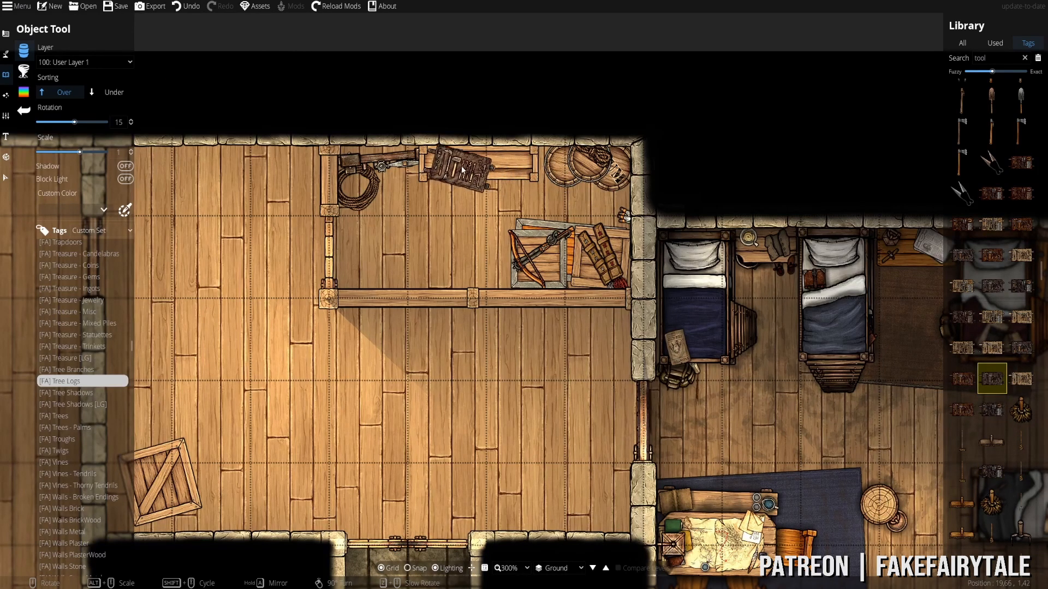
pyautogui.scroll(-1, 546, 261)
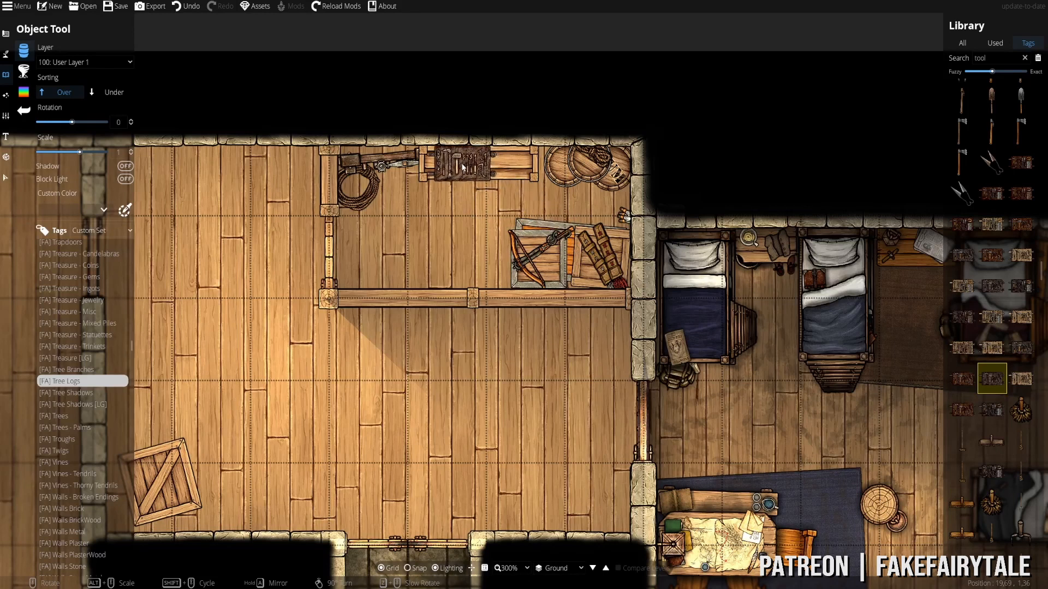
pyautogui.keyDown('alt'); pyautogui.scroll(-2, 463, 164); pyautogui.keyUp('alt')
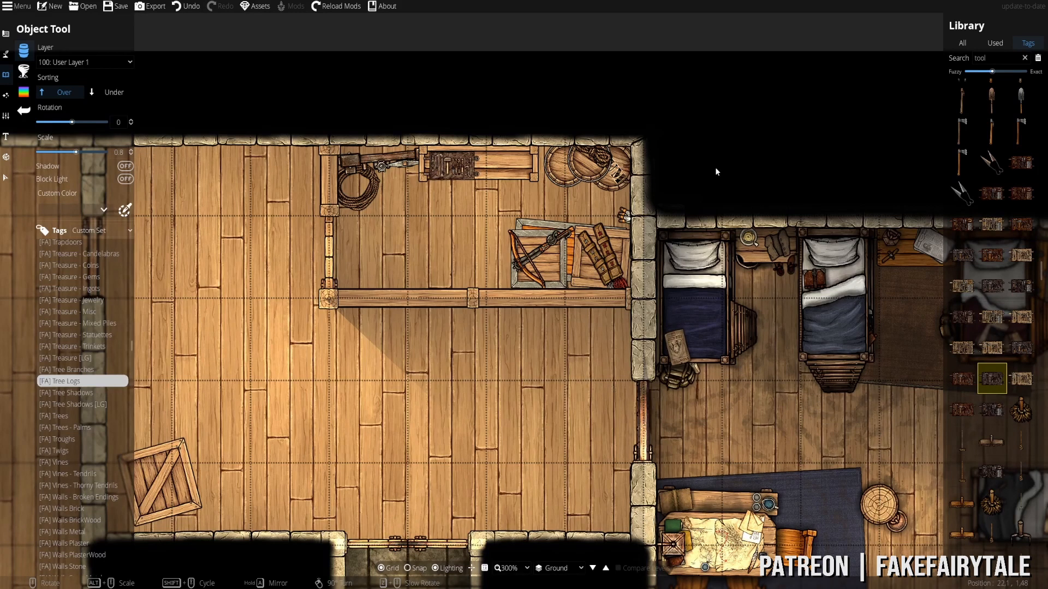
# - Place a slim hand tool on the shelf beside the toolkit at rotation 30 and scale 0.8
pyautogui.scroll(5, 997, 122)
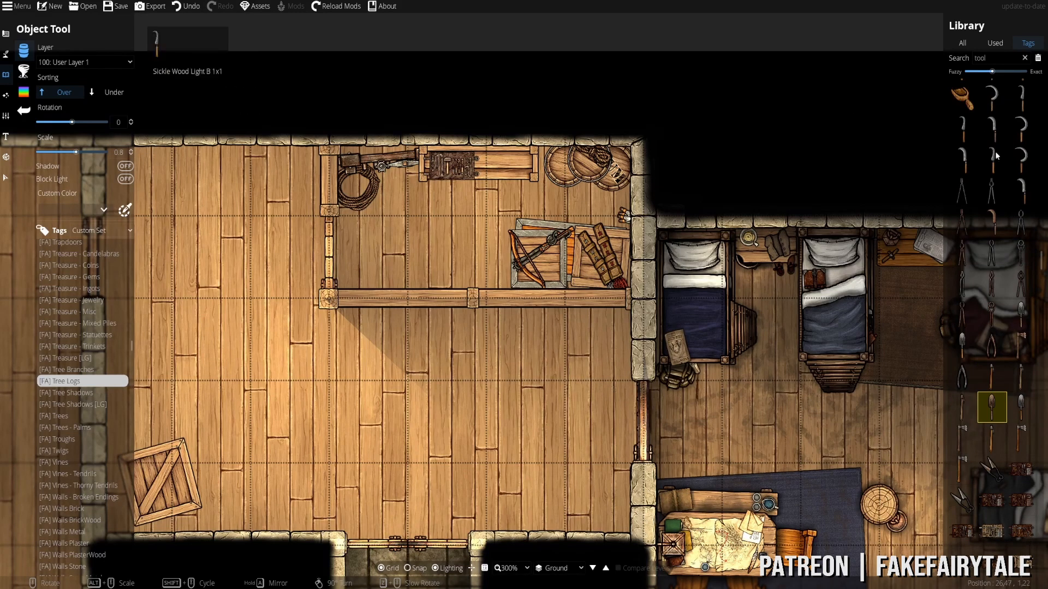
pyautogui.scroll(4, 999, 158)
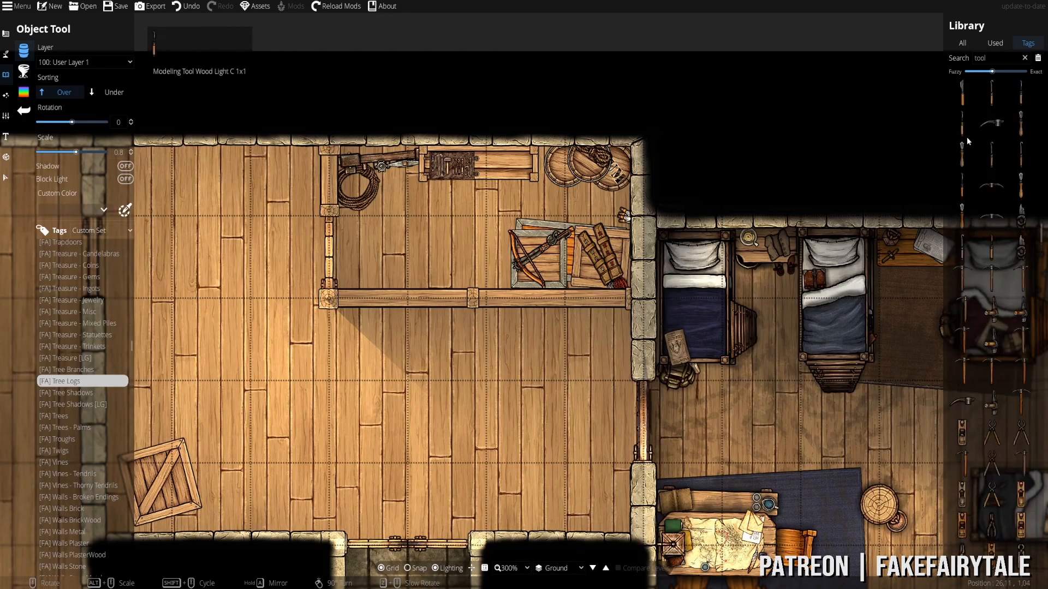
pyautogui.scroll(4, 971, 148)
pyautogui.click(963, 122)
# - Place a small hand axe on the left barrel at rotation -15 and scale 0.8
pyautogui.scroll(2, 494, 163)
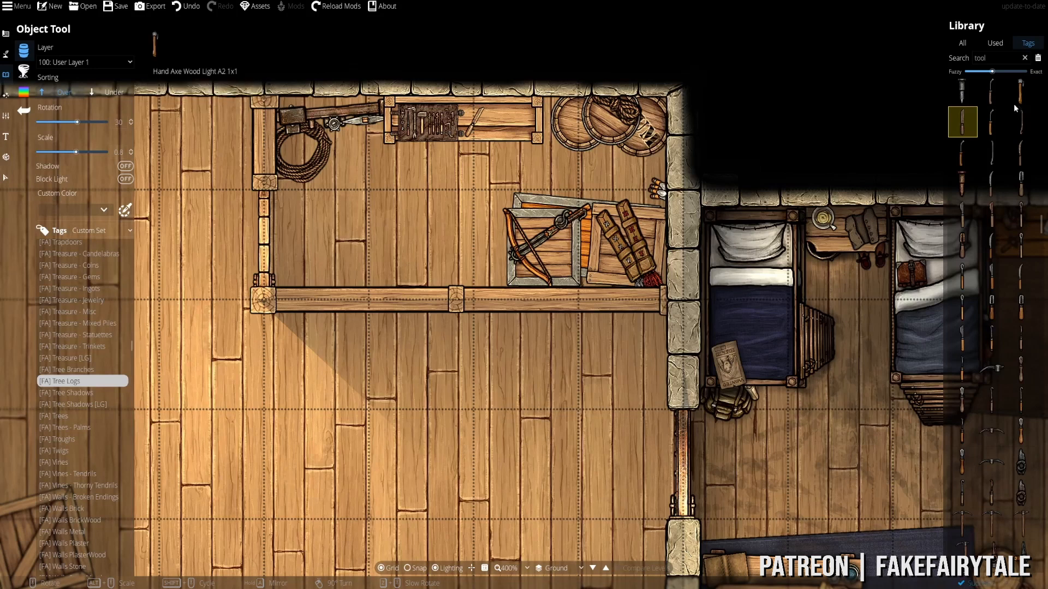
pyautogui.click(1021, 121)
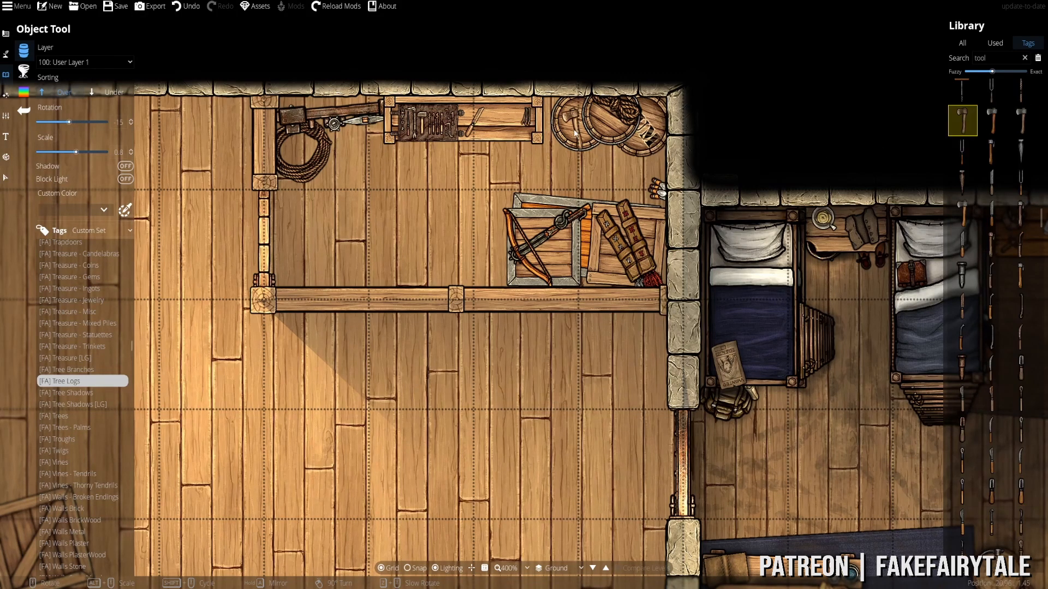
pyautogui.click(575, 130)
# - Add a dark wood drill at rotation -15 and a rusty file at rotation 15 to the shelf, both at scale 0.8
pyautogui.scroll(4, 1014, 98)
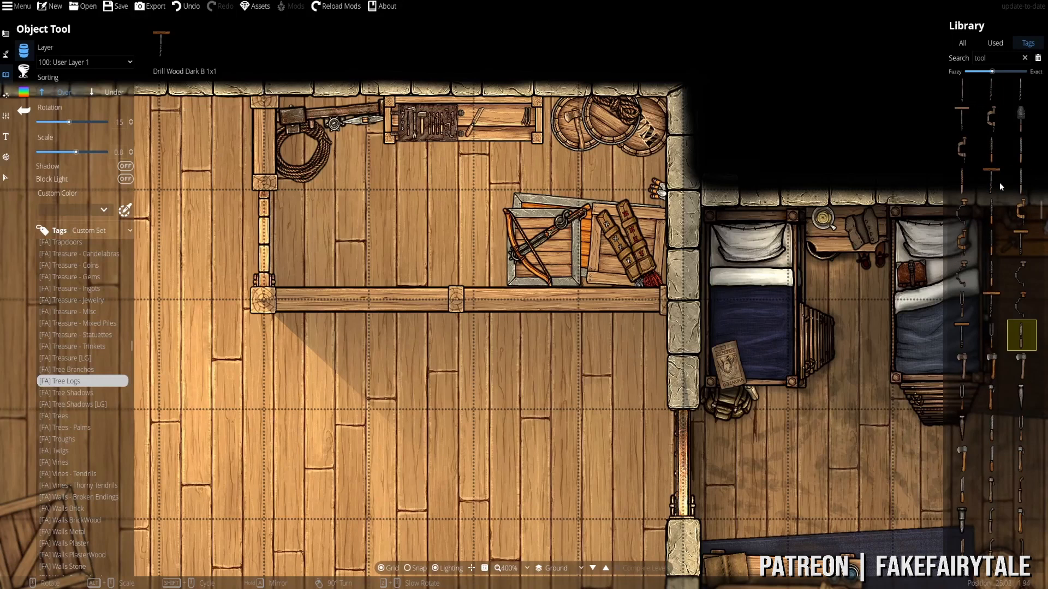
pyautogui.click(964, 186)
pyautogui.click(992, 180)
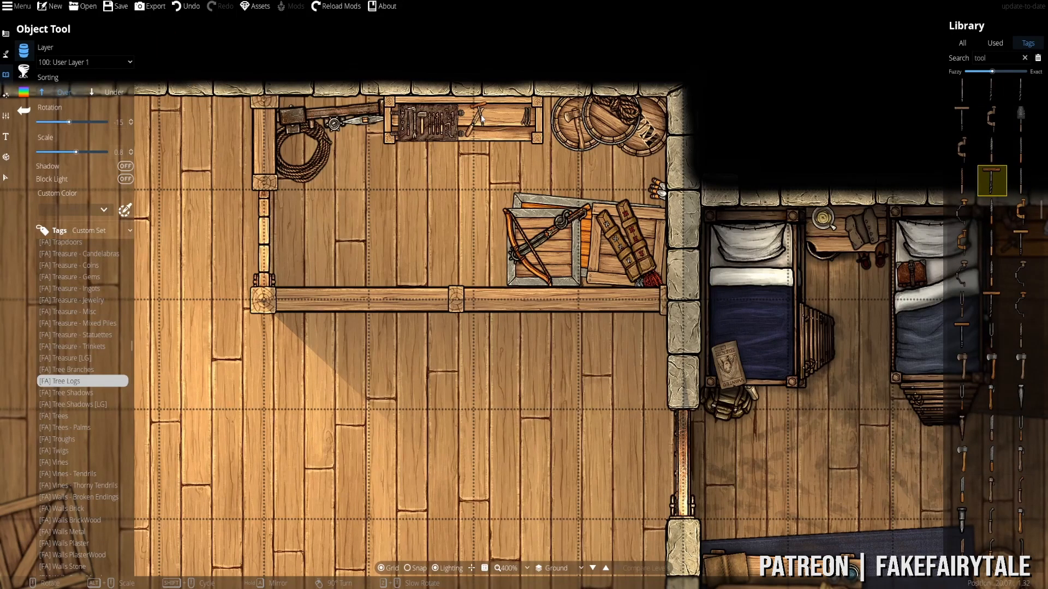
pyautogui.click(483, 125)
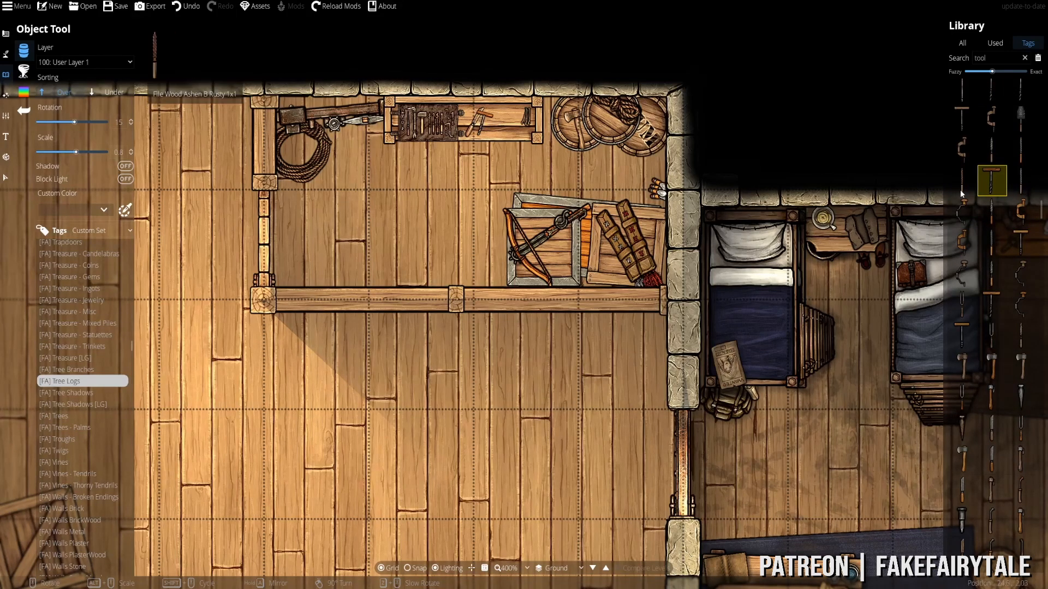
pyautogui.click(963, 181)
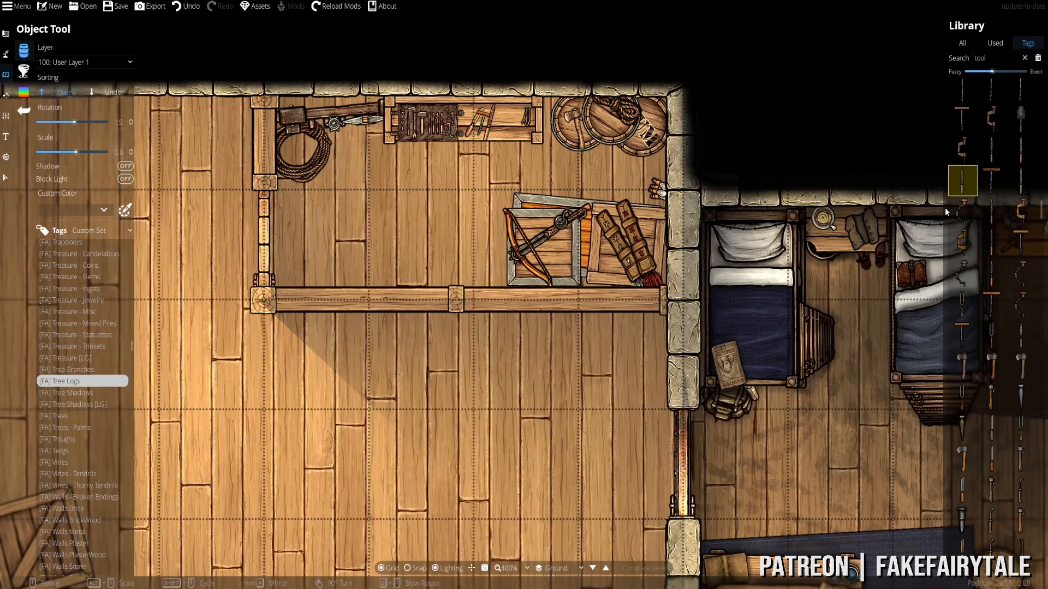
# - Try out a saw on the left barrel at scale 1, rotating it to -90
pyautogui.click(992, 209)
pyautogui.scroll(5, 976, 186)
pyautogui.click(962, 299)
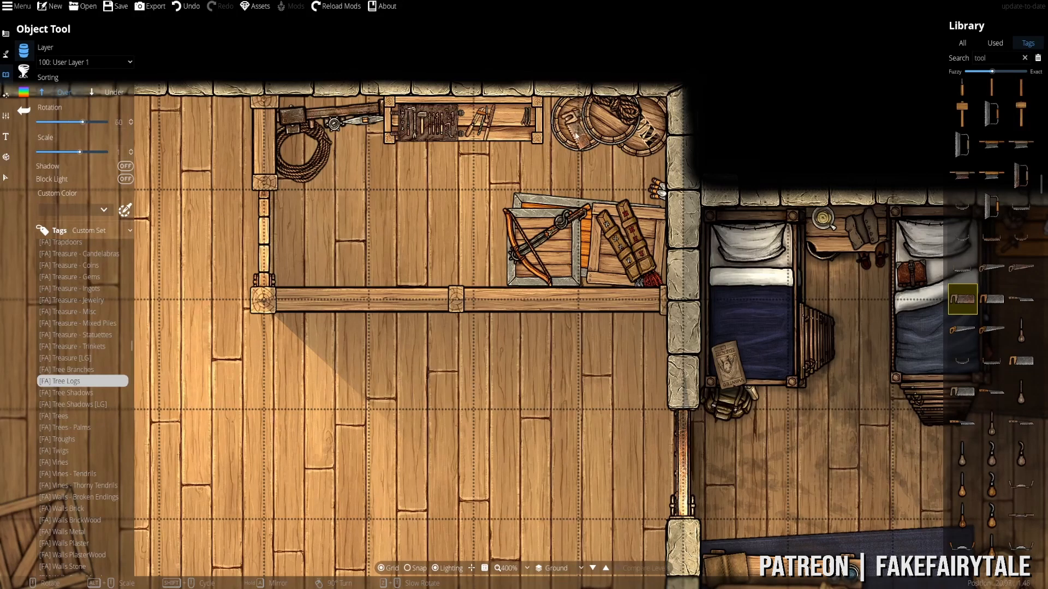
pyautogui.scroll(13, 531, 129)
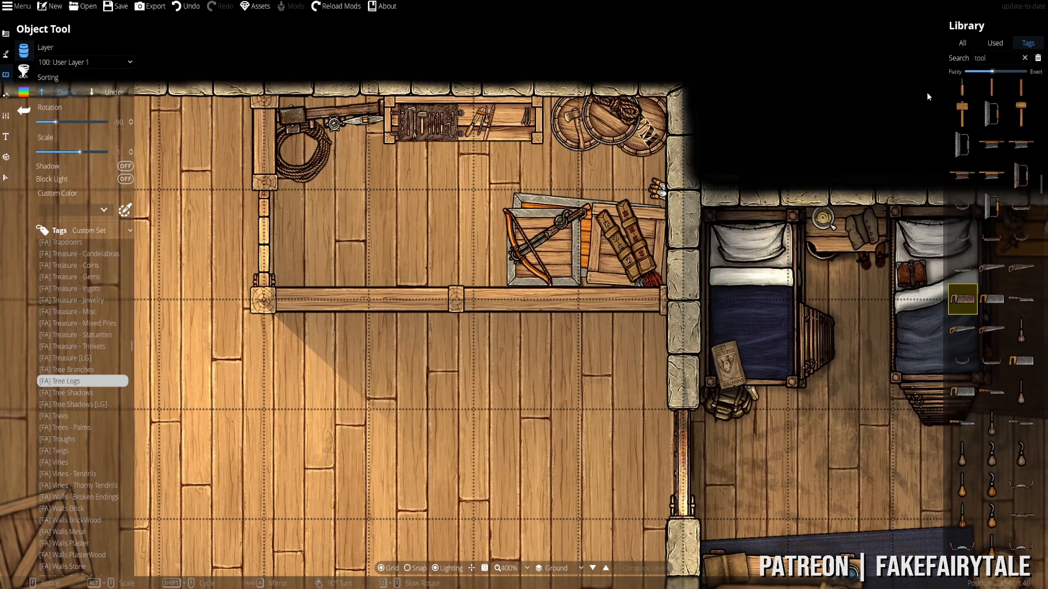
# - Search the library for sacks and place a brown backpack tucked under the right end of the tool shelf at rotation 80
pyautogui.moveTo(990, 59); pyautogui.dragTo(826, 52)
pyautogui.write('sack')
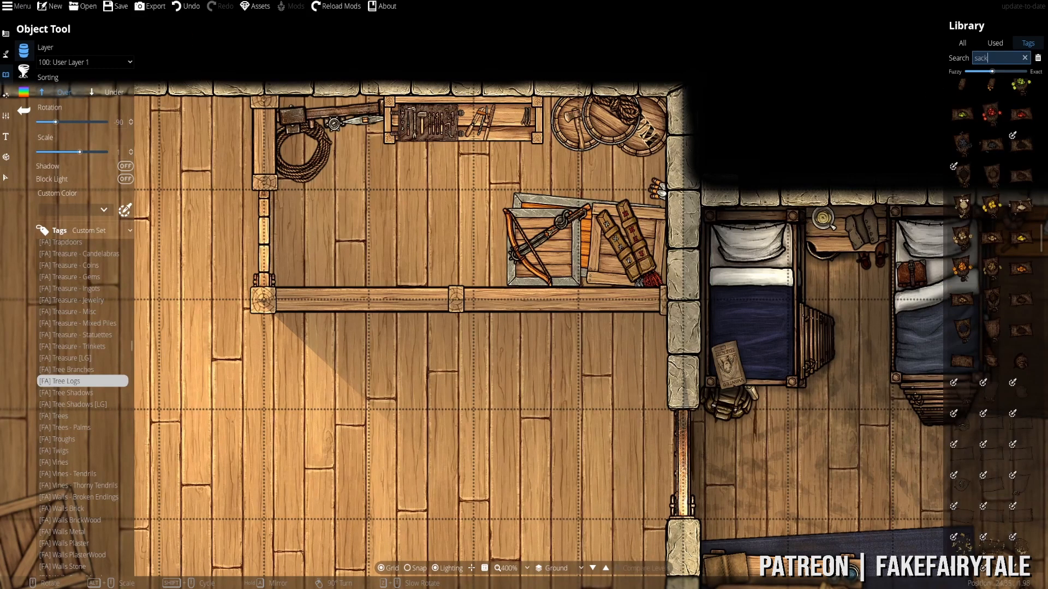
pyautogui.scroll(7, 967, 262)
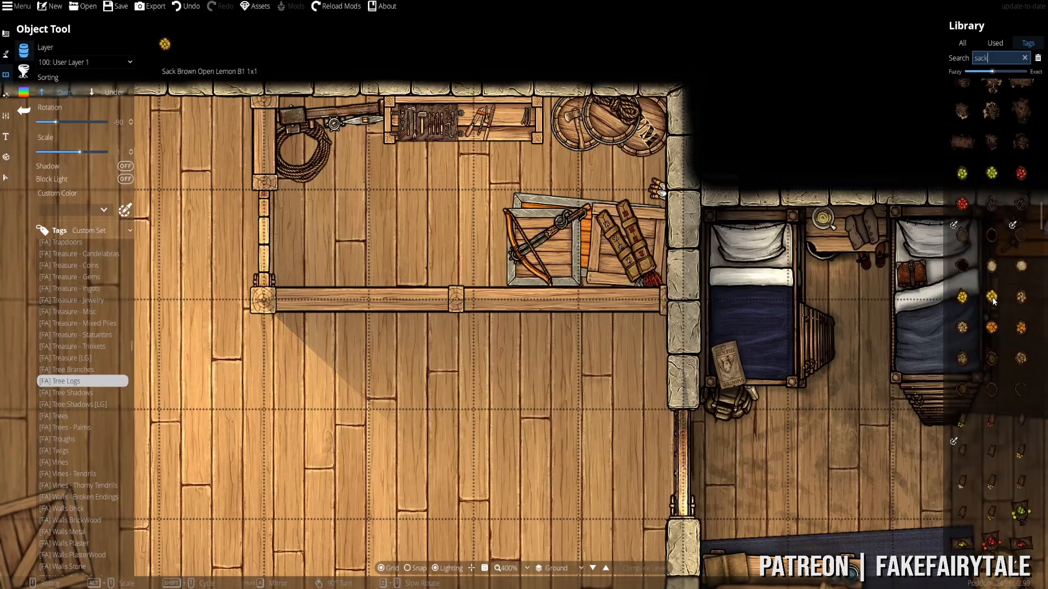
pyautogui.scroll(8, 994, 300)
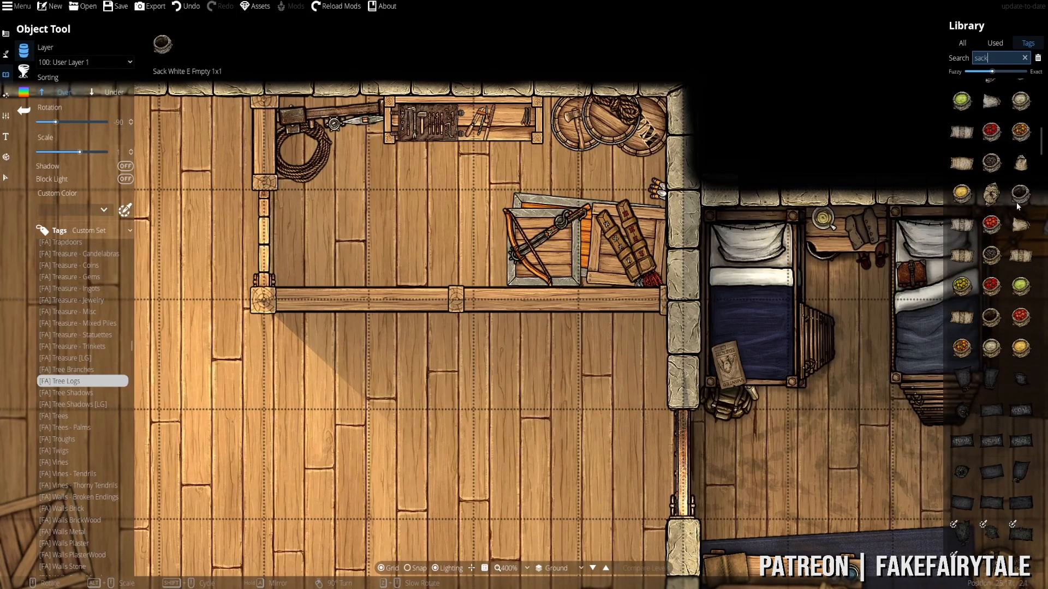
pyautogui.scroll(5, 1017, 202)
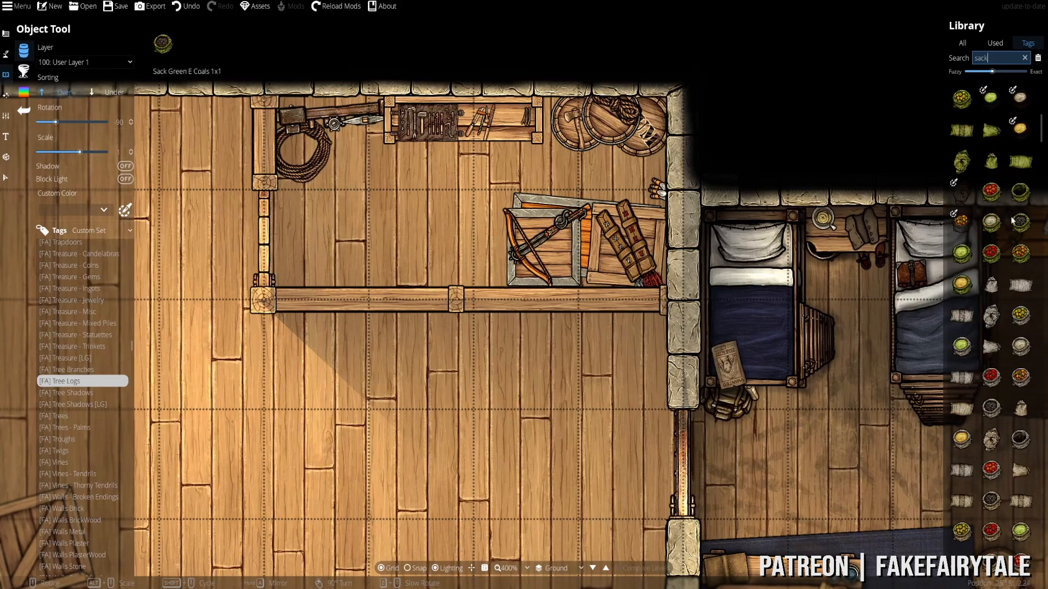
pyautogui.scroll(8, 1014, 219)
pyautogui.click(1021, 129)
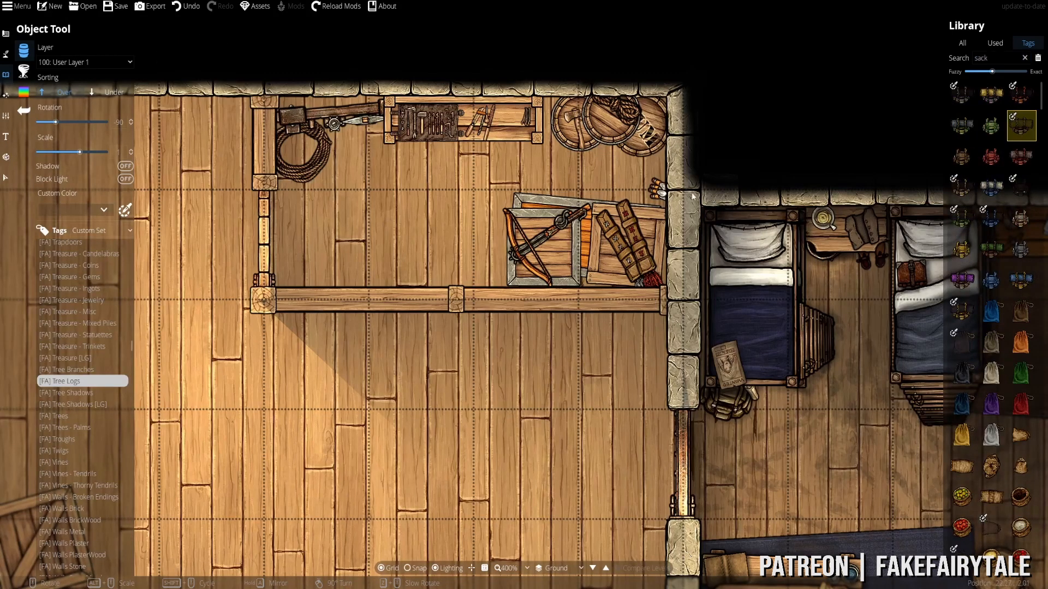
pyautogui.scroll(8, 573, 180)
pyautogui.click(962, 157)
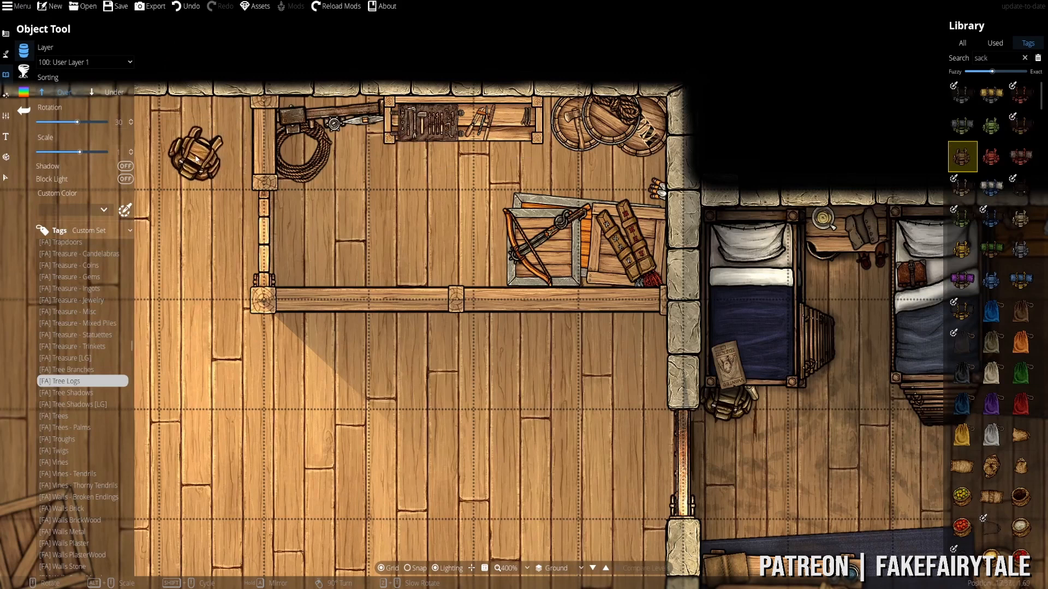
pyautogui.click(113, 92)
pyautogui.scroll(3, 542, 131)
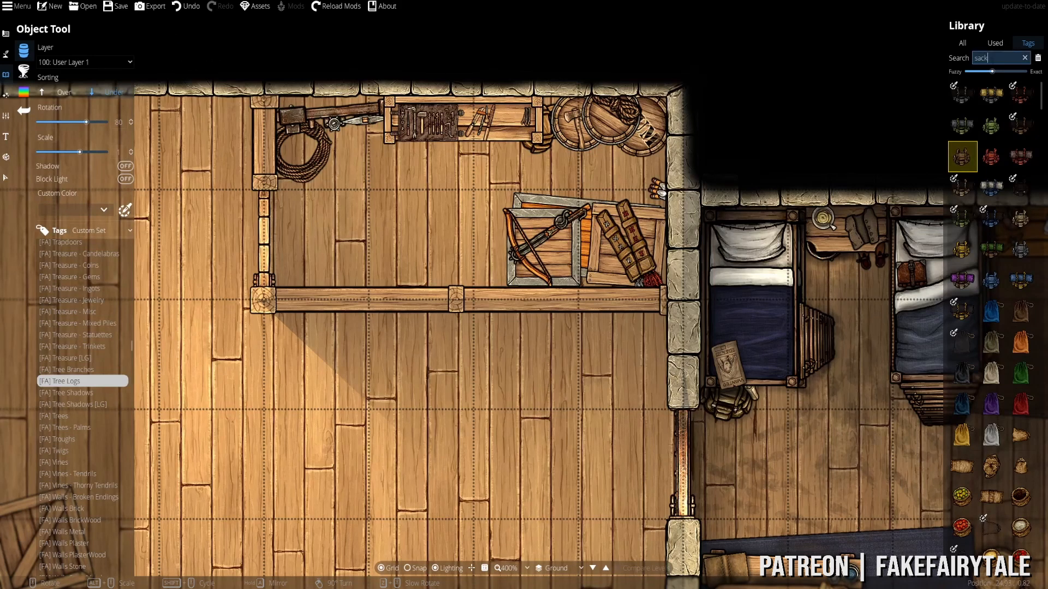
pyautogui.scroll(-5, 991, 246)
pyautogui.click(992, 220)
pyautogui.scroll(9, 488, 167)
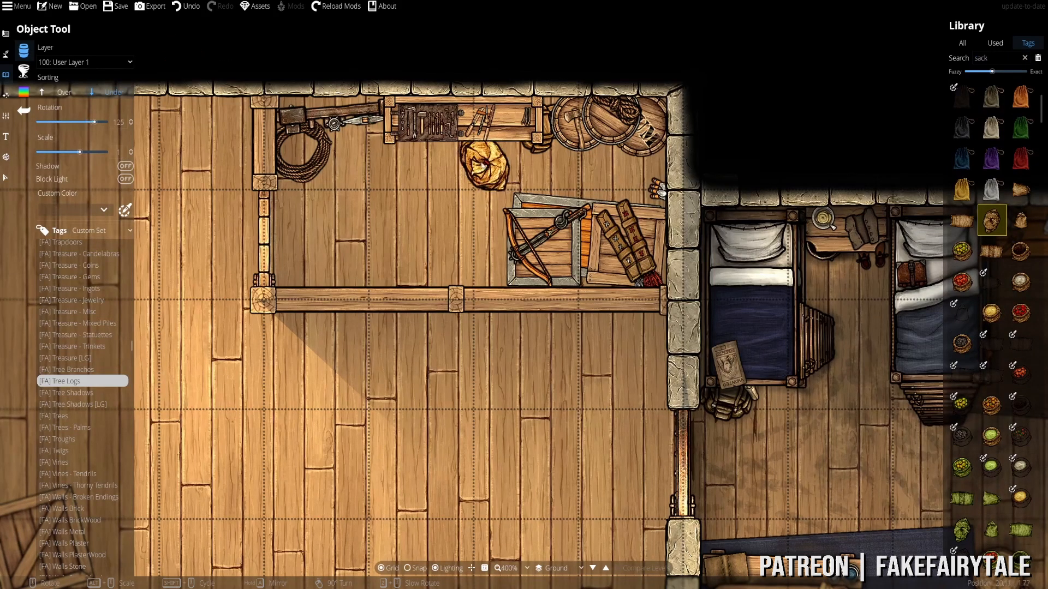
# - Place two olive sacks tucked under the left and middle of the tool shelf at rotation -180
pyautogui.scroll(-15, 964, 346)
pyautogui.scroll(-5, 966, 346)
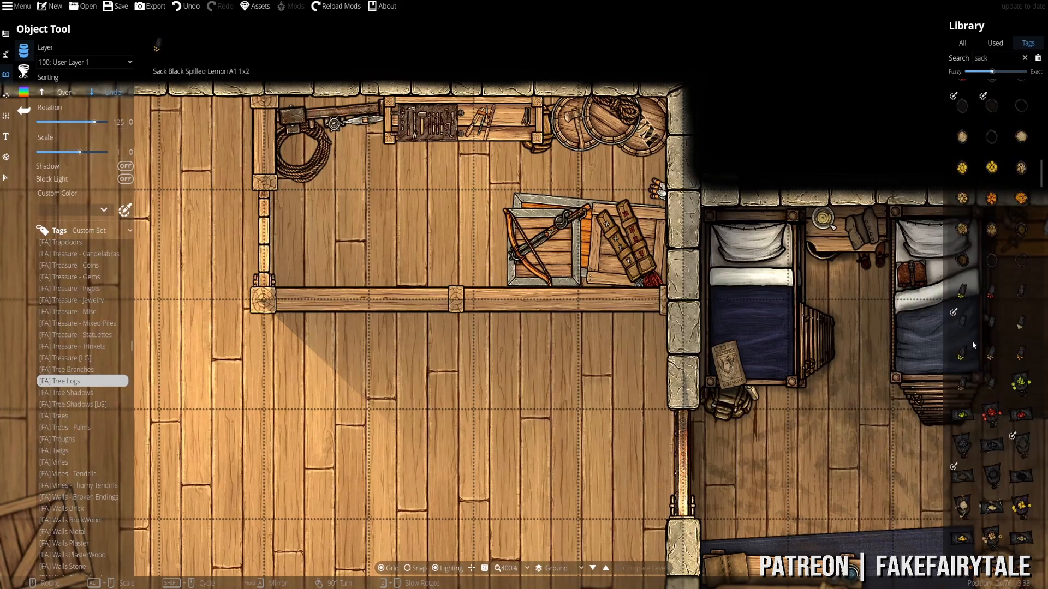
pyautogui.scroll(3, 1001, 301)
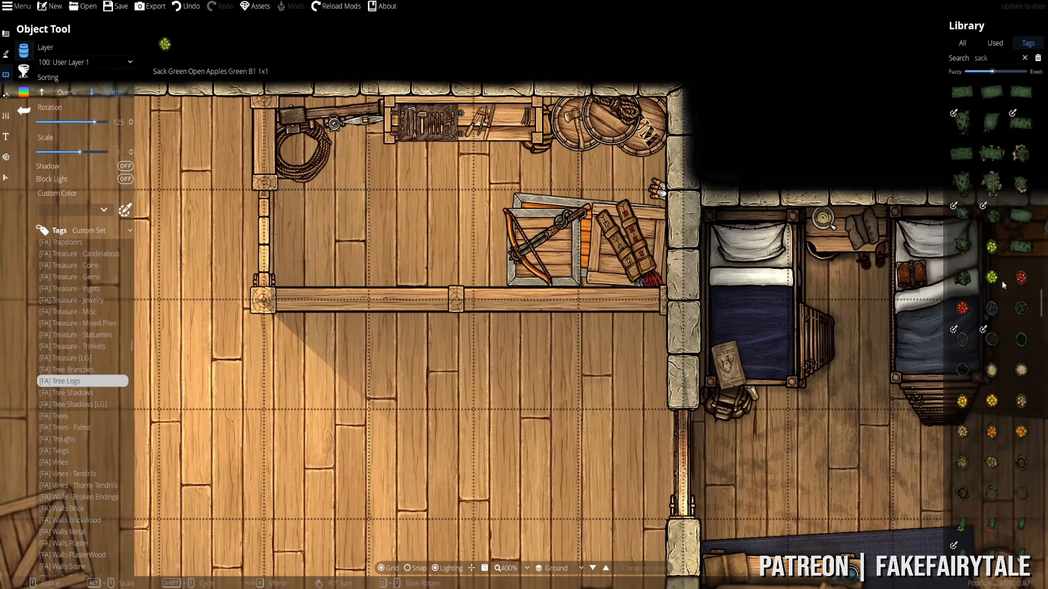
pyautogui.scroll(1, 984, 216)
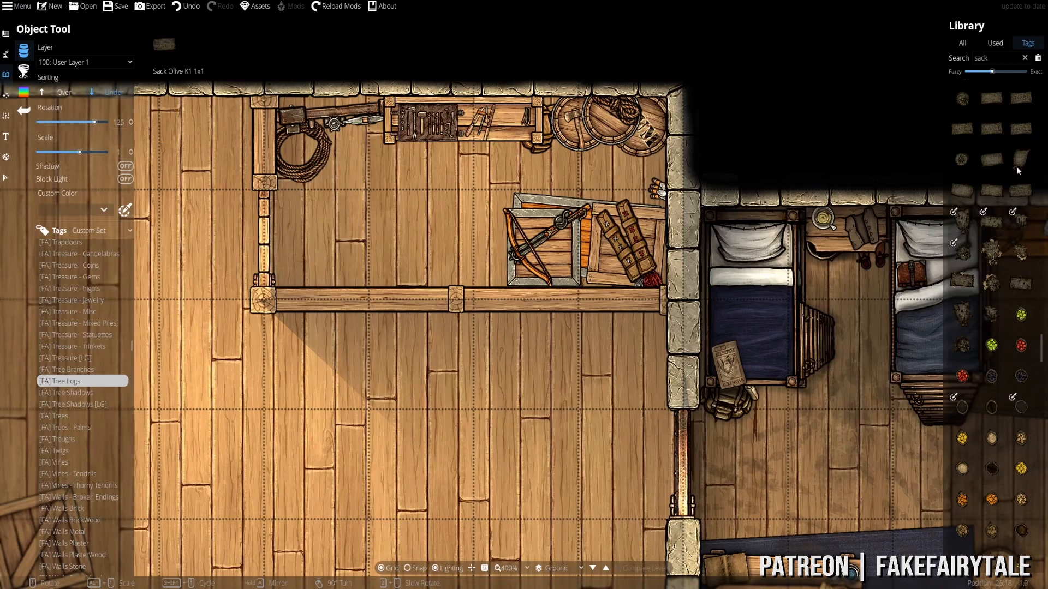
pyautogui.click(1021, 130)
pyautogui.scroll(-6, 454, 162)
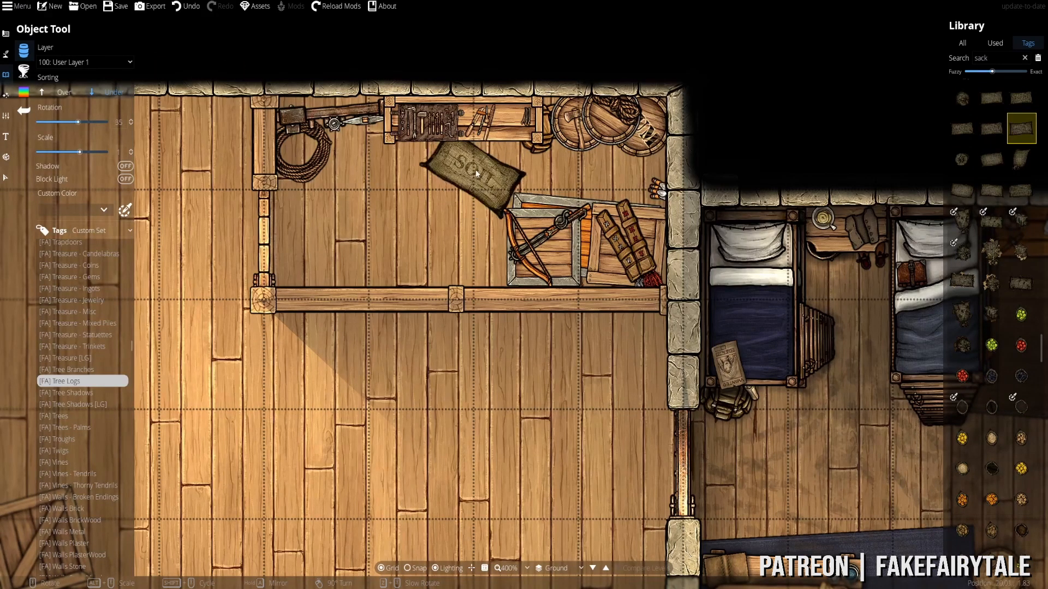
pyautogui.scroll(8, 475, 168)
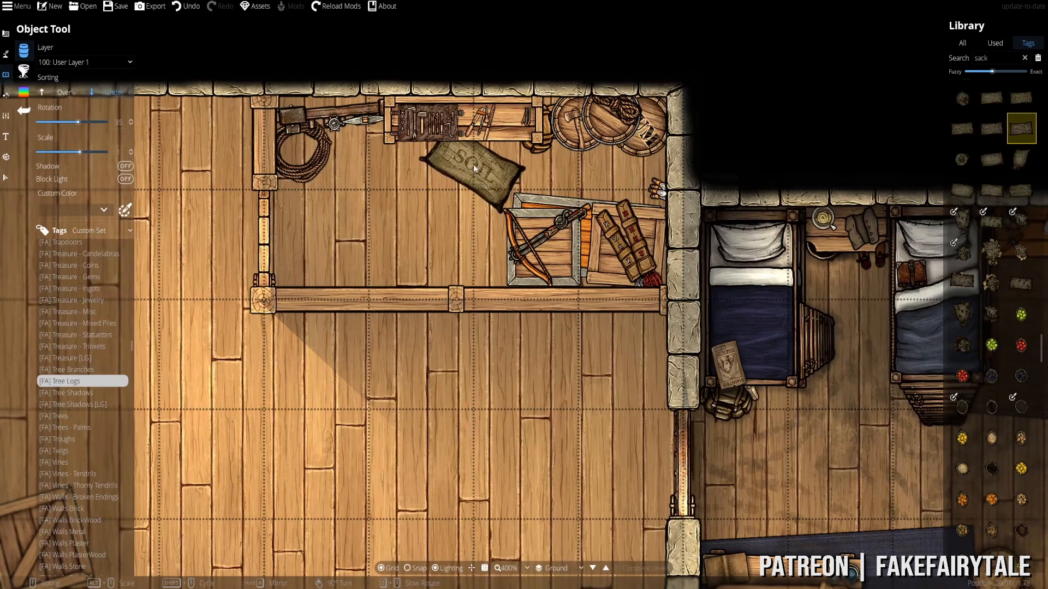
pyautogui.click(991, 99)
pyautogui.scroll(2, 415, 139)
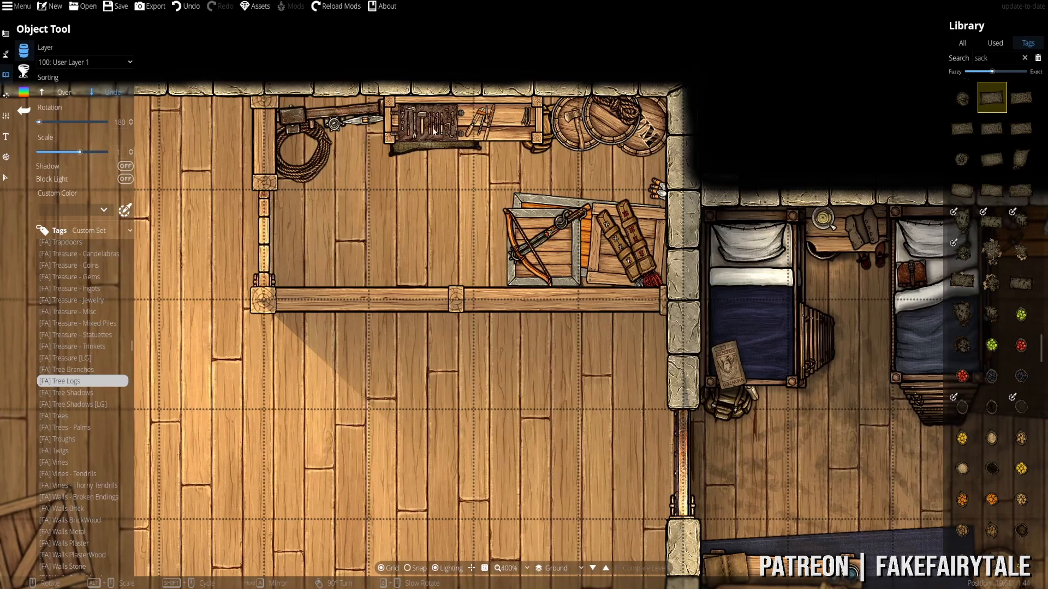
pyautogui.scroll(-1, 459, 131)
pyautogui.click(467, 132)
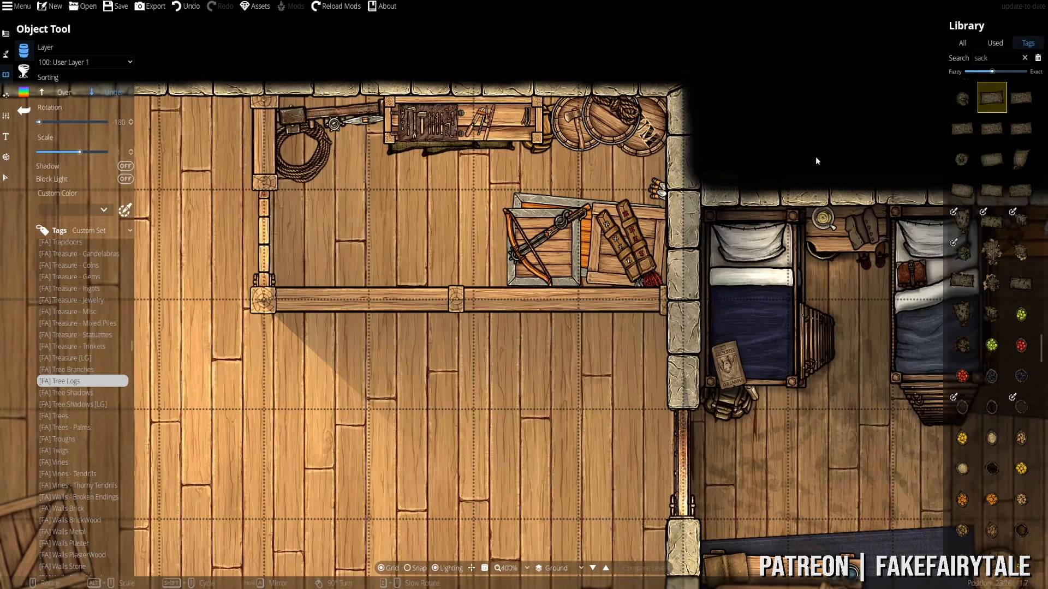
# - Undo the second olive sack and place a different olive sack variant under the middle of the tool shelf instead
pyautogui.hotkey('ctrl', 'z')
pyautogui.click(1021, 99)
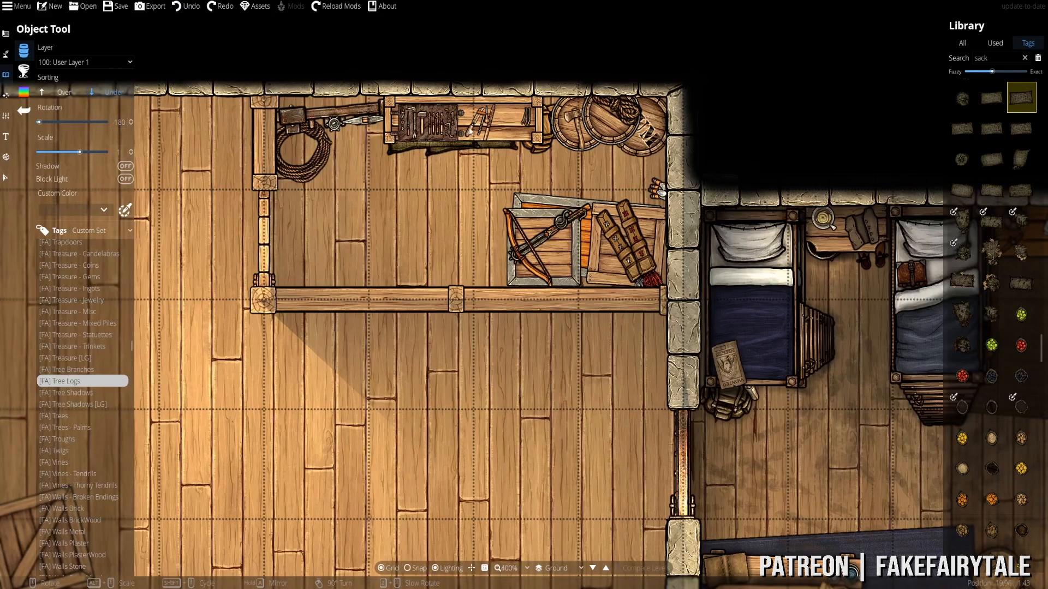
pyautogui.scroll(-6, 473, 139)
# - Try a pale grain sack at rotation 0 over the tool shelf, and undo its placement
pyautogui.scroll(-20, 473, 139)
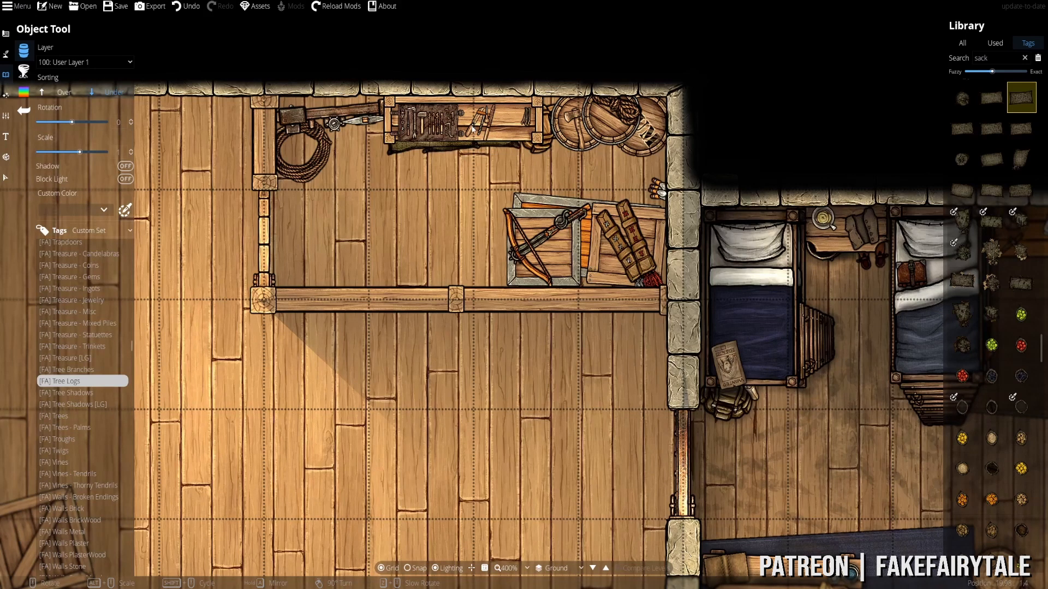
pyautogui.scroll(-5, 1000, 360)
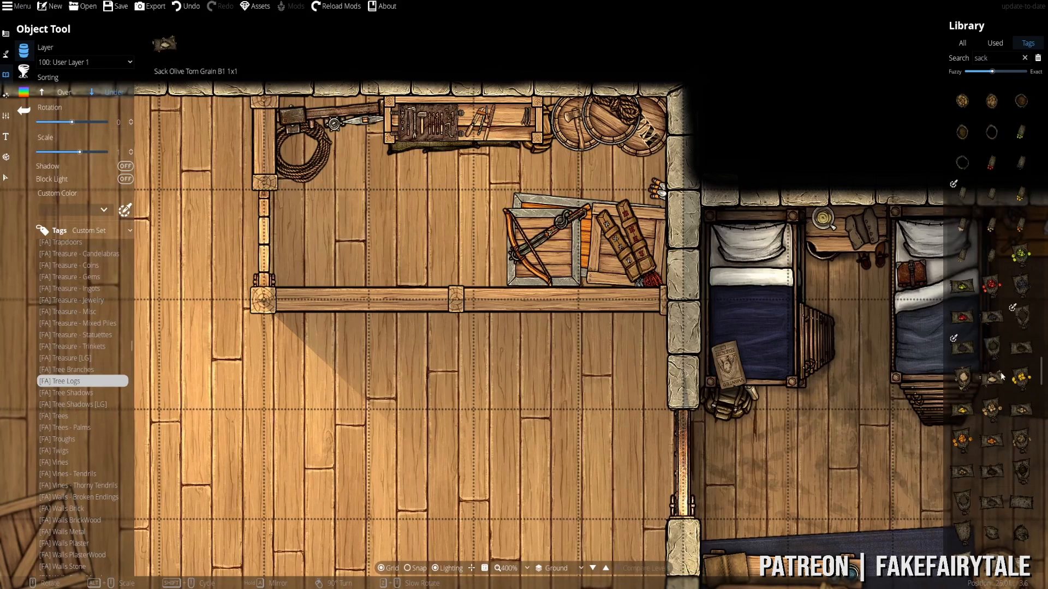
pyautogui.scroll(-5, 971, 393)
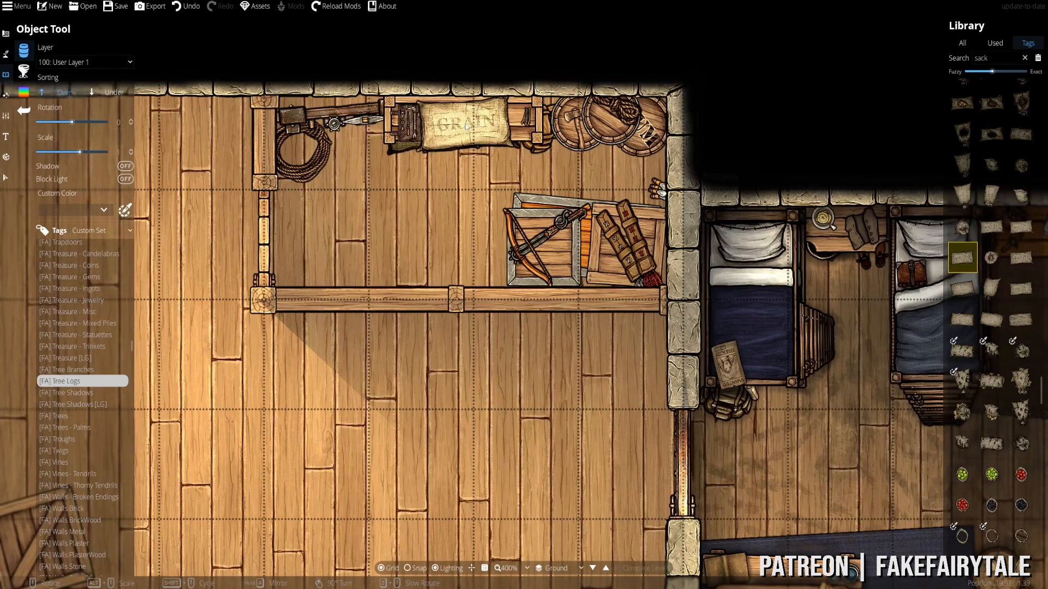
pyautogui.click(467, 125)
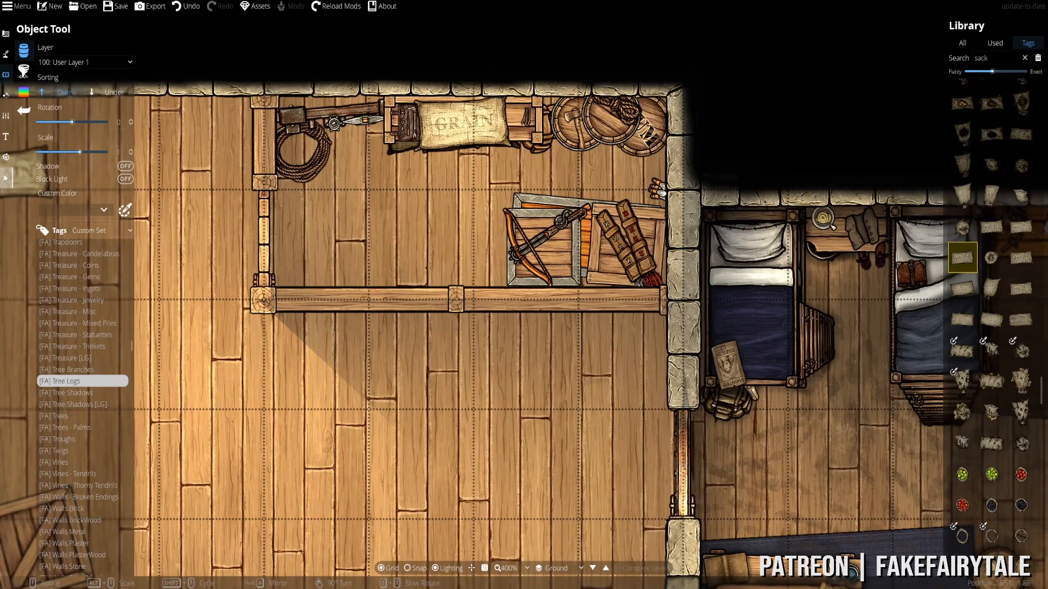
pyautogui.hotkey('ctrl', 'z')
pyautogui.click(5, 177)
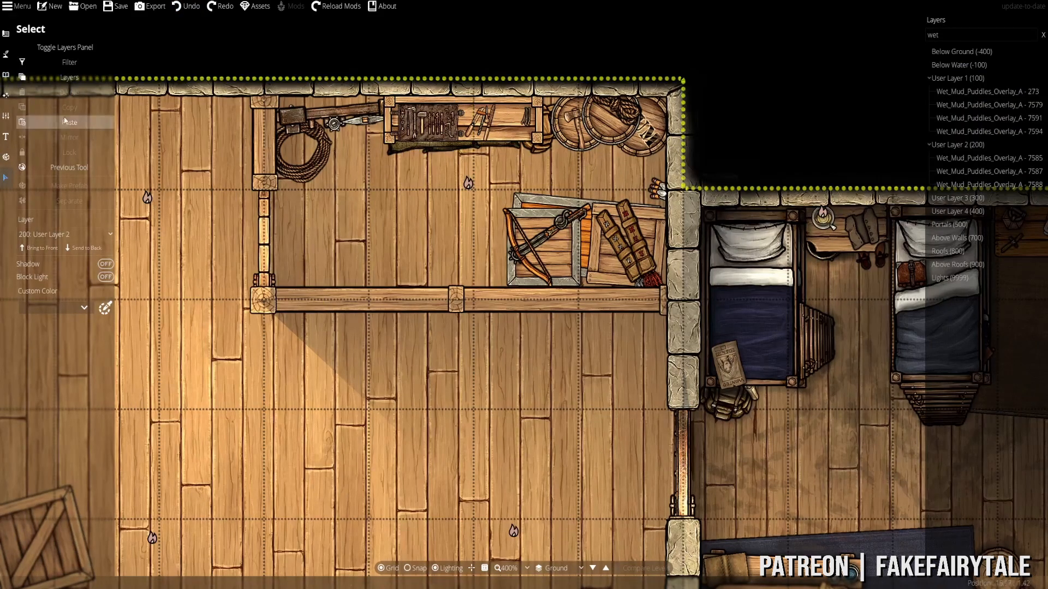
pyautogui.click(6, 74)
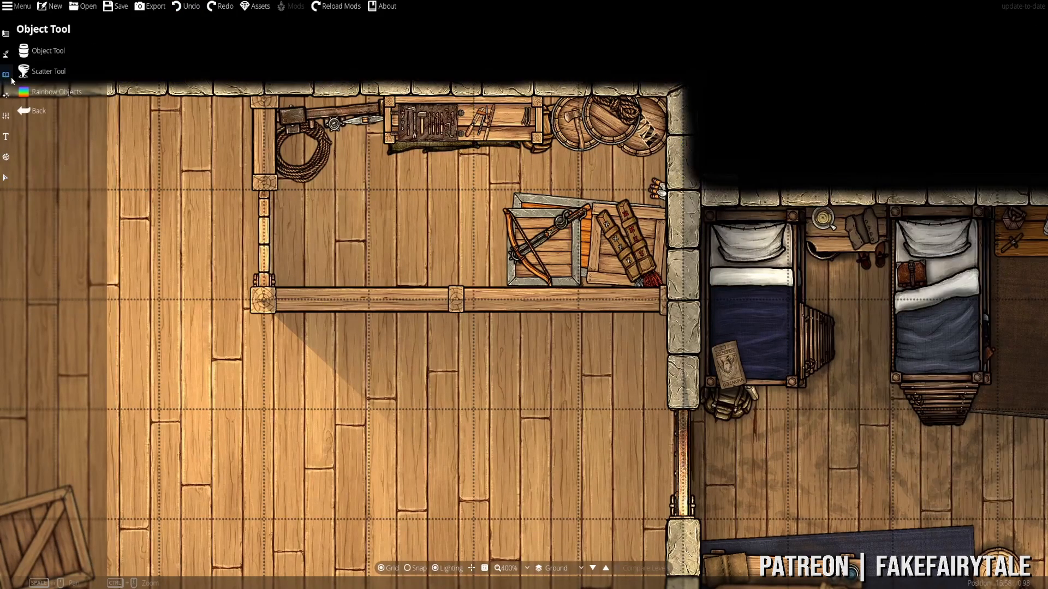
pyautogui.click(54, 57)
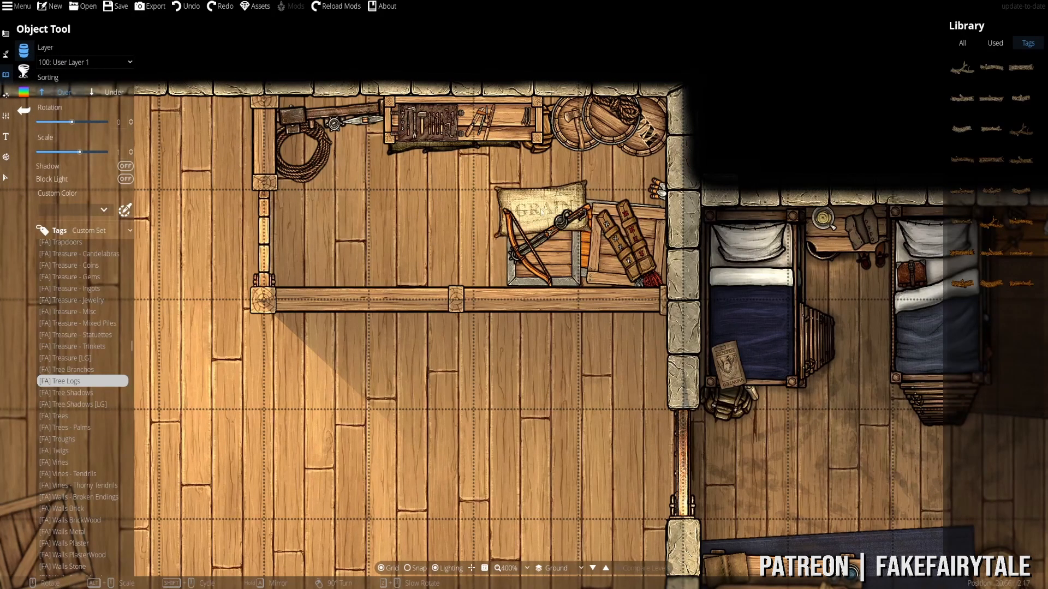
# - Search the full object library for lantern assets
pyautogui.click(971, 45)
pyautogui.doubleClick(981, 58)
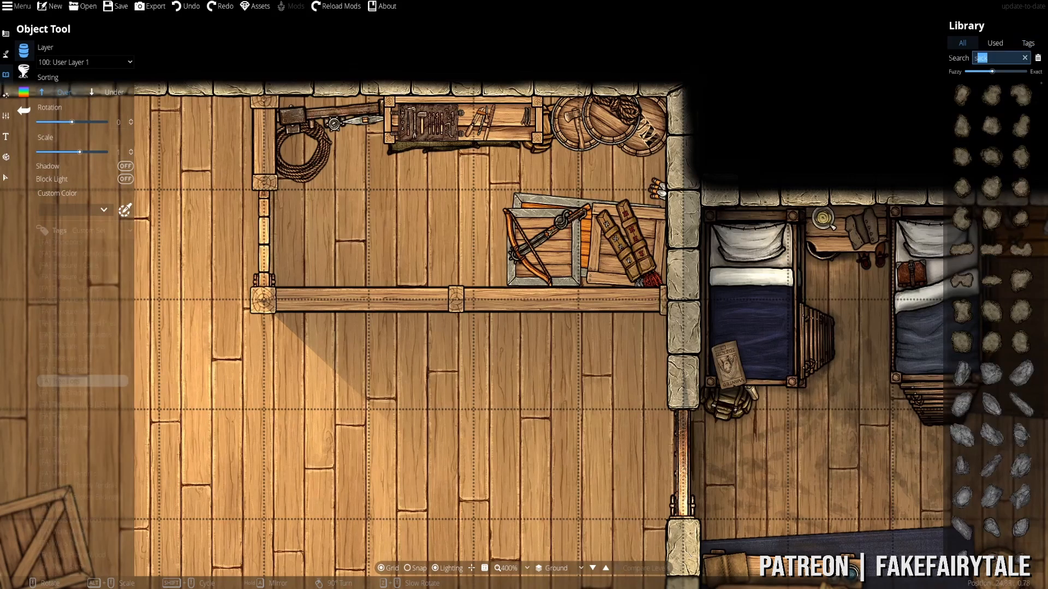
pyautogui.write('lantern')
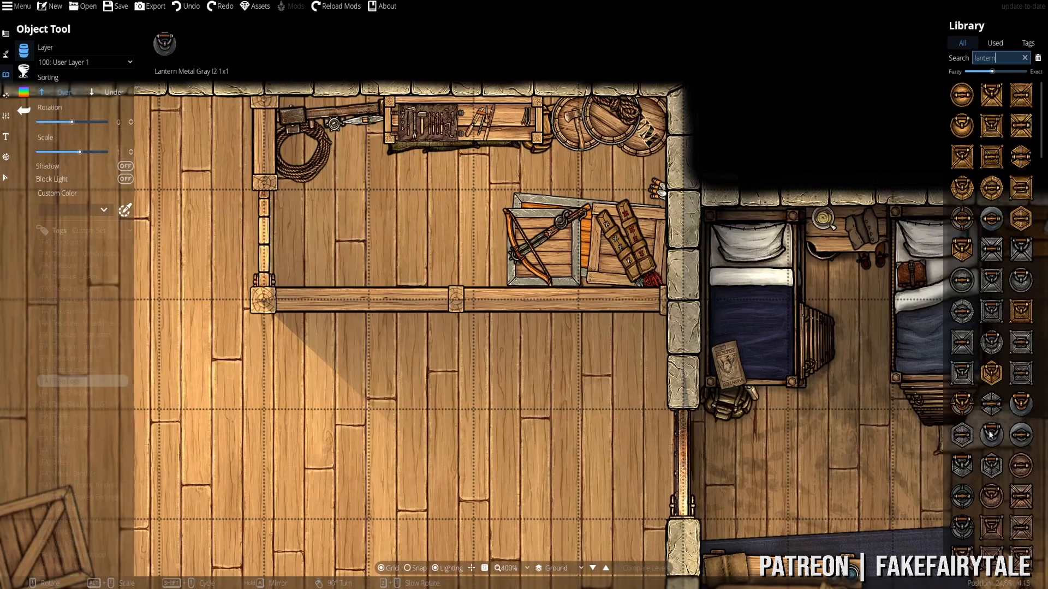
pyautogui.click(991, 527)
pyautogui.scroll(-7, 492, 276)
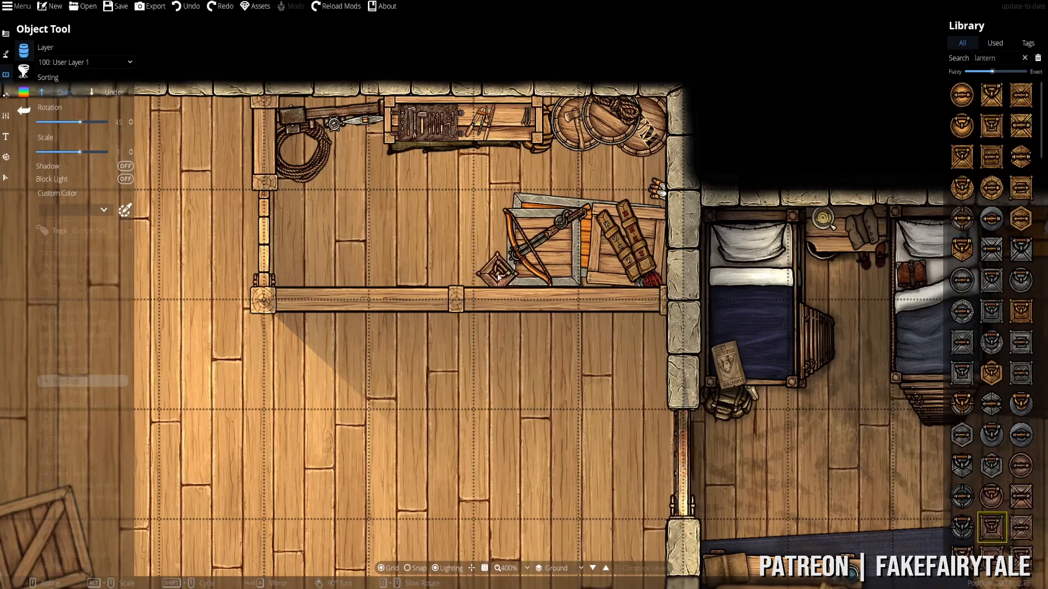
pyautogui.scroll(-3, 1010, 355)
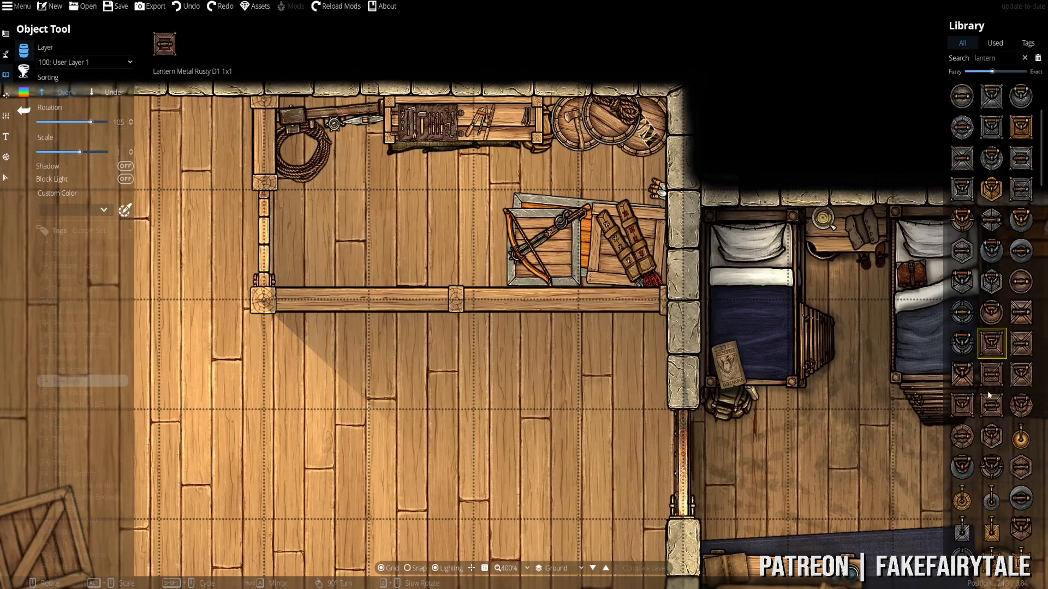
# - Place a gray metal hexagonal lantern on the floor left of the crossbow crate and set object sorting to Under
pyautogui.click(1021, 251)
pyautogui.click(991, 220)
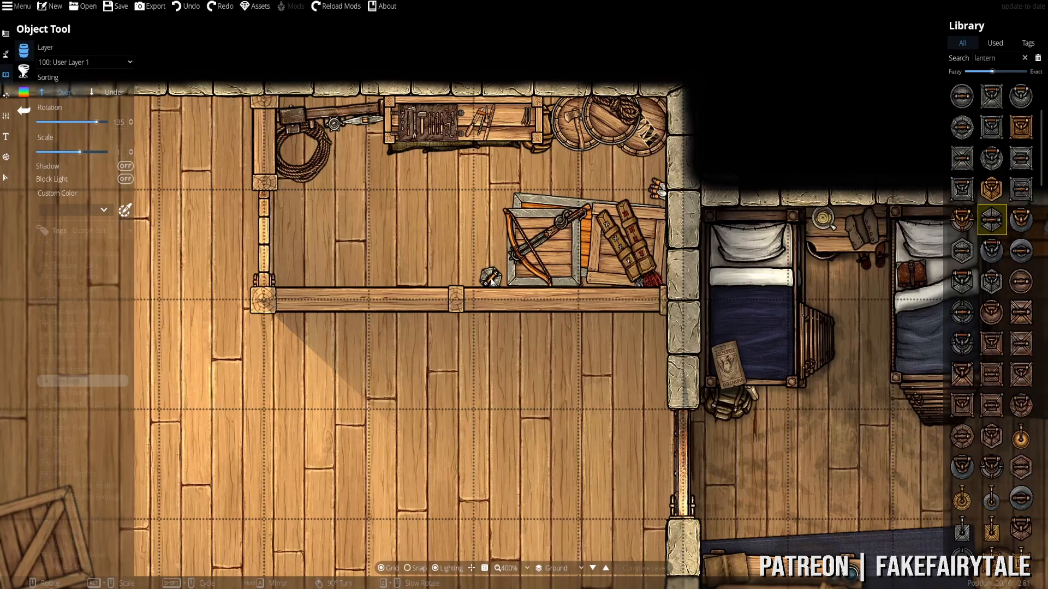
pyautogui.click(113, 92)
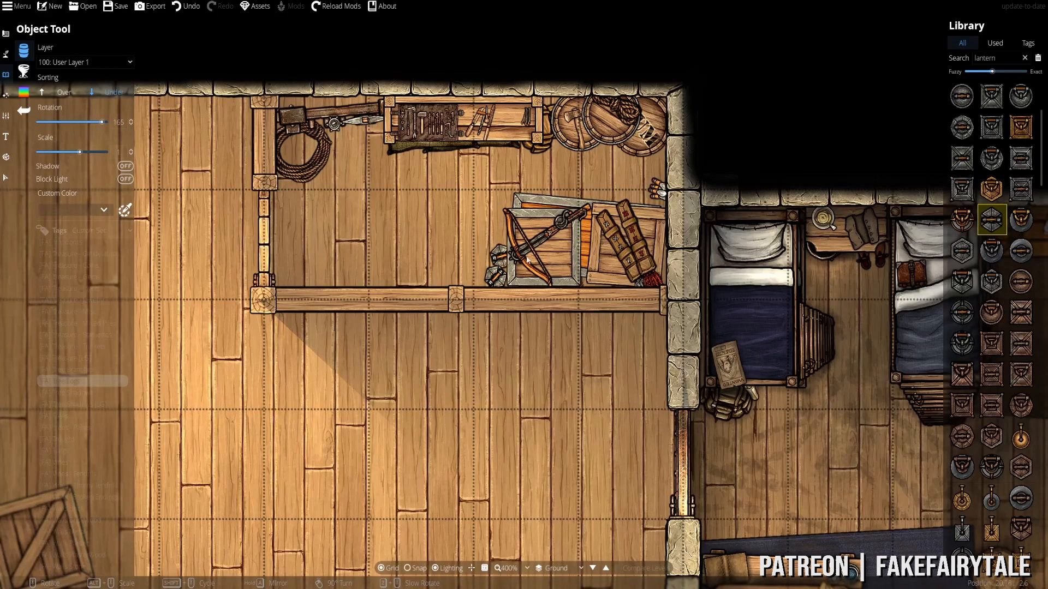
# - Place a round rusty metal lantern on the floor to the left of the gray lantern, near the lower wall
pyautogui.click(990, 291)
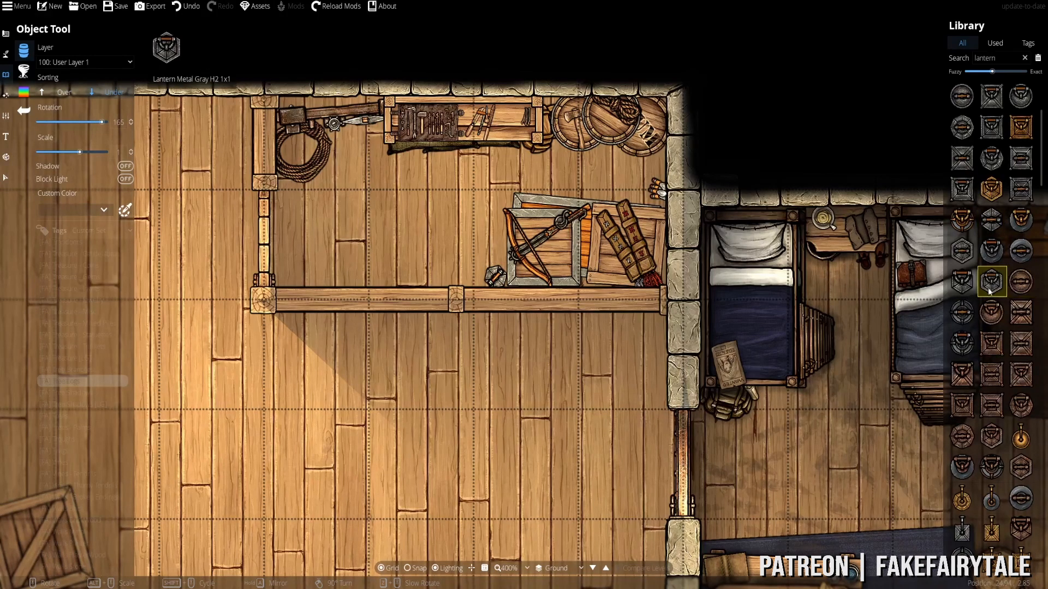
pyautogui.click(992, 312)
pyautogui.scroll(3, 477, 275)
pyautogui.click(471, 273)
pyautogui.scroll(2, 494, 250)
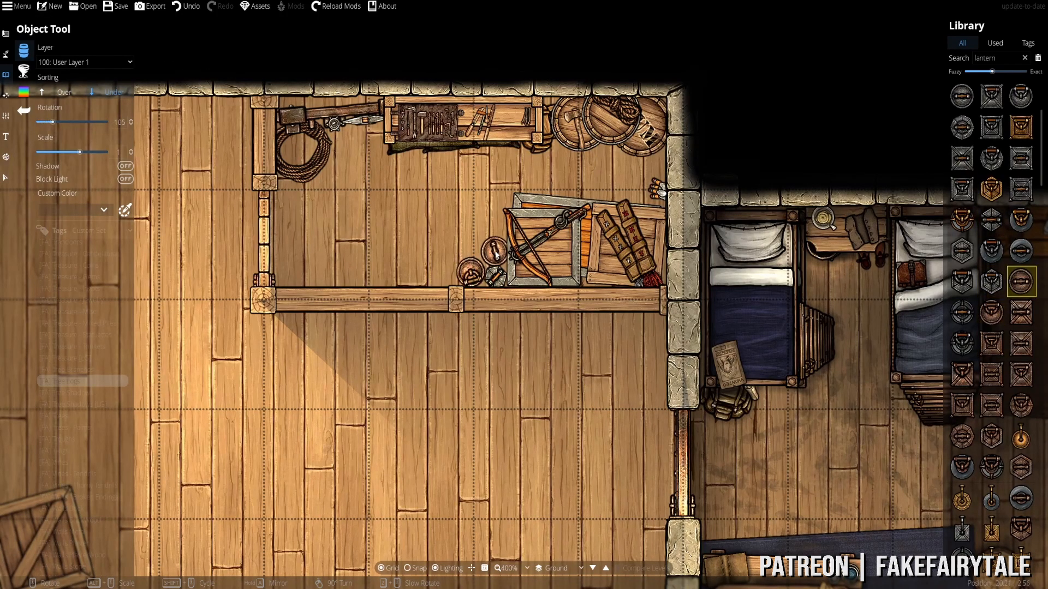
# - Place a hexagonal rusty metal lantern just above the gray one beside the crossbow crate, sorted under the other objects
pyautogui.scroll(-5, 1017, 410)
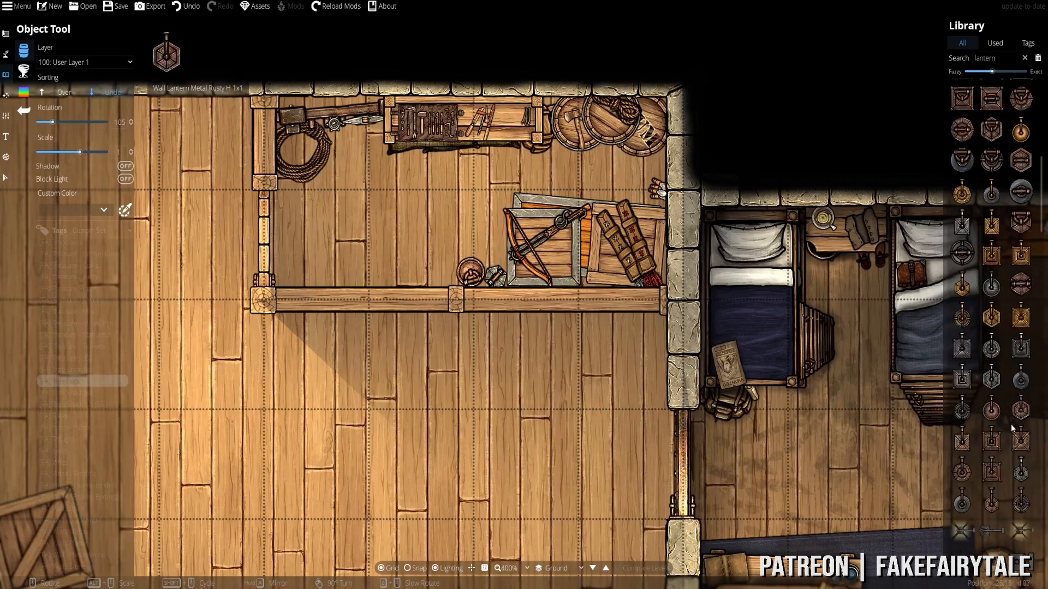
pyautogui.click(1021, 221)
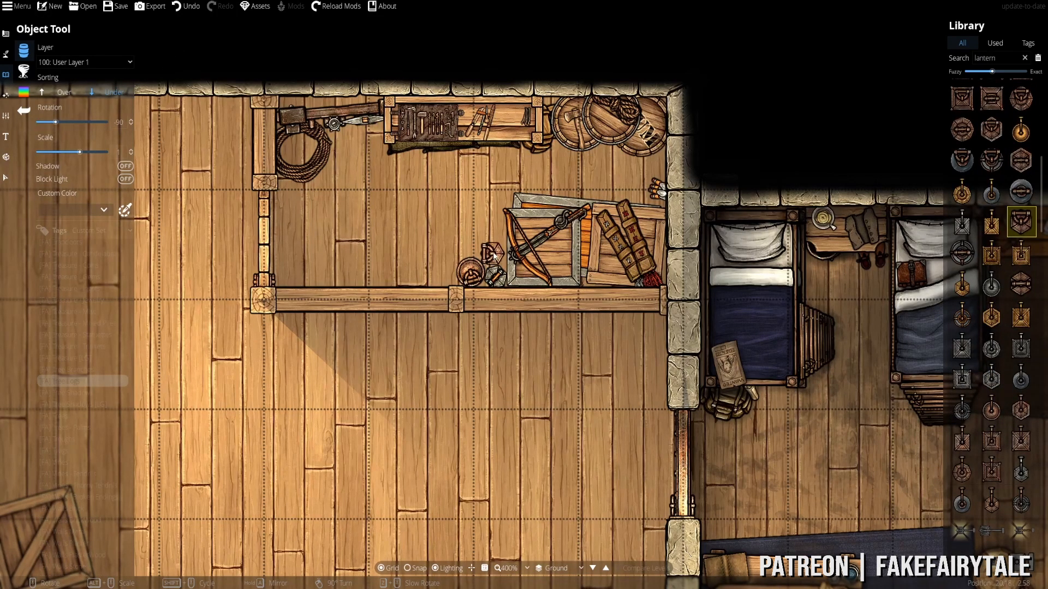
pyautogui.scroll(5, 494, 253)
# - Browse the tree and treasure asset tags, including Tree Logs and Treasure - Candelabras, for more storage room items
pyautogui.moveTo(389, 215); pyautogui.dragTo(442, 262)
pyautogui.click(966, 253)
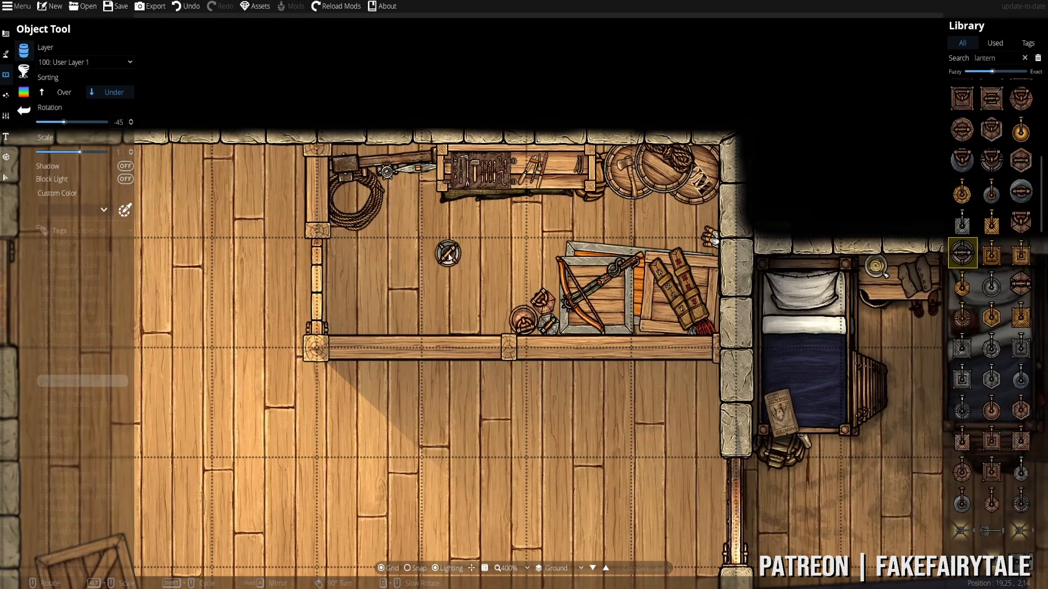
pyautogui.click(82, 381)
pyautogui.click(84, 393)
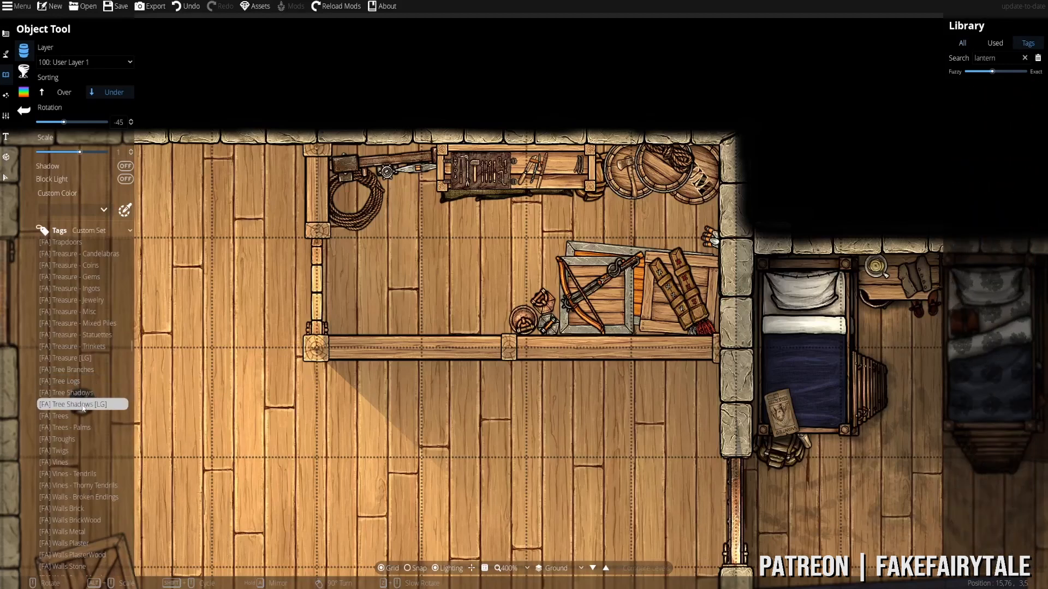
pyautogui.click(74, 381)
pyautogui.scroll(2, 66, 366)
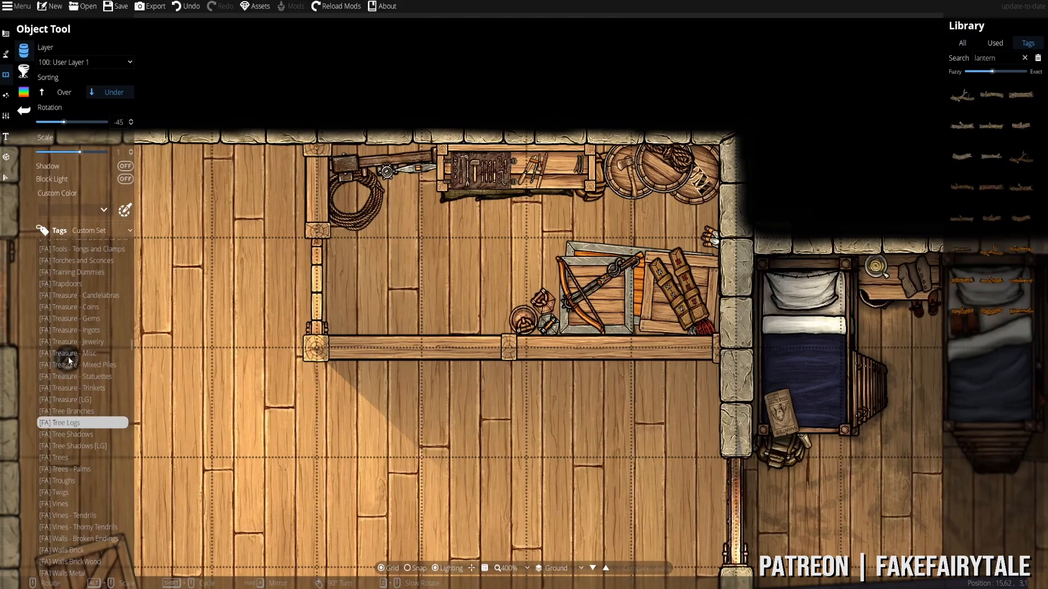
pyautogui.click(71, 319)
pyautogui.click(71, 307)
pyautogui.click(78, 295)
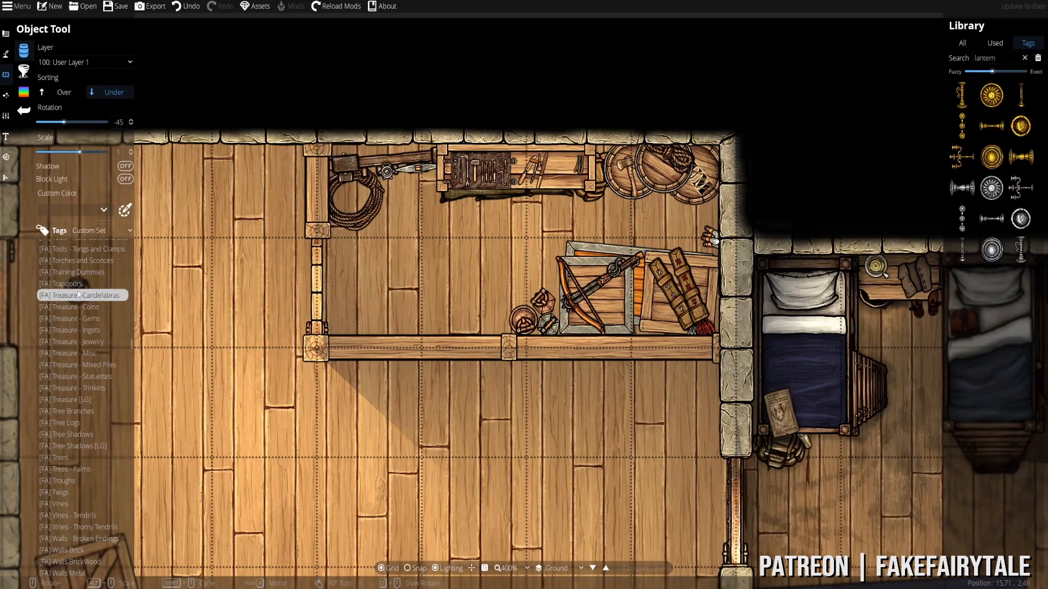
# - Search for purse assets and place a brown purse rotated 15° and a tan one at 0° on the tool bench, sorted Over
pyautogui.moveTo(1002, 58); pyautogui.dragTo(739, 103)
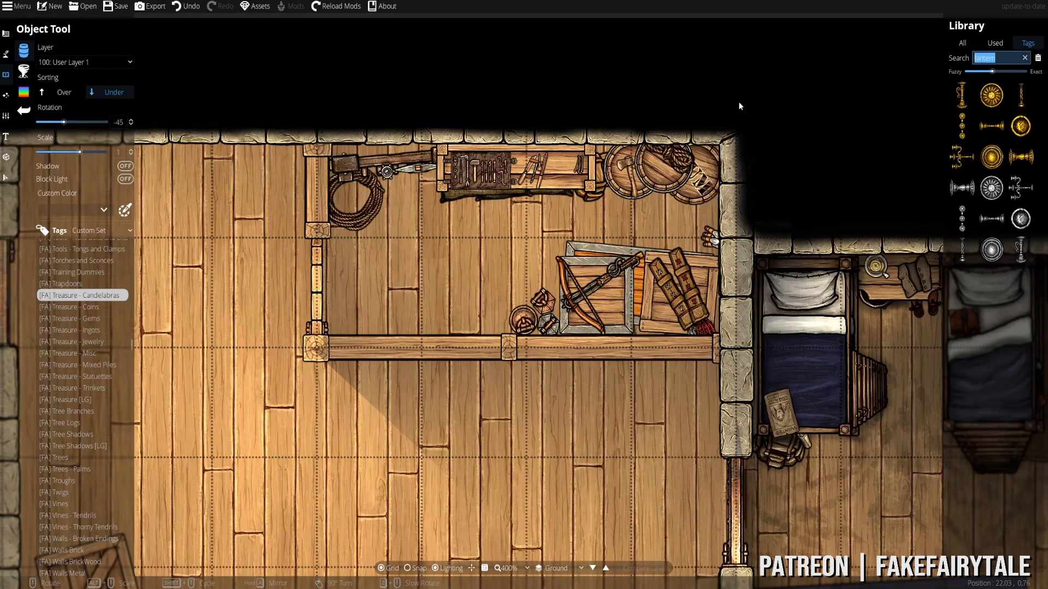
pyautogui.write('purse')
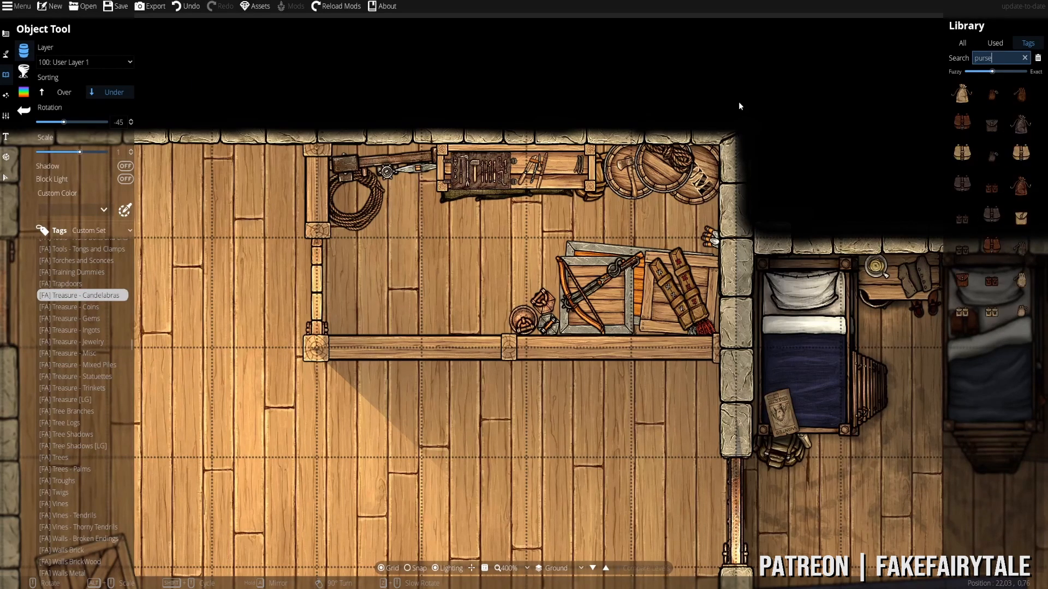
pyautogui.click(1026, 188)
pyautogui.scroll(5, 543, 219)
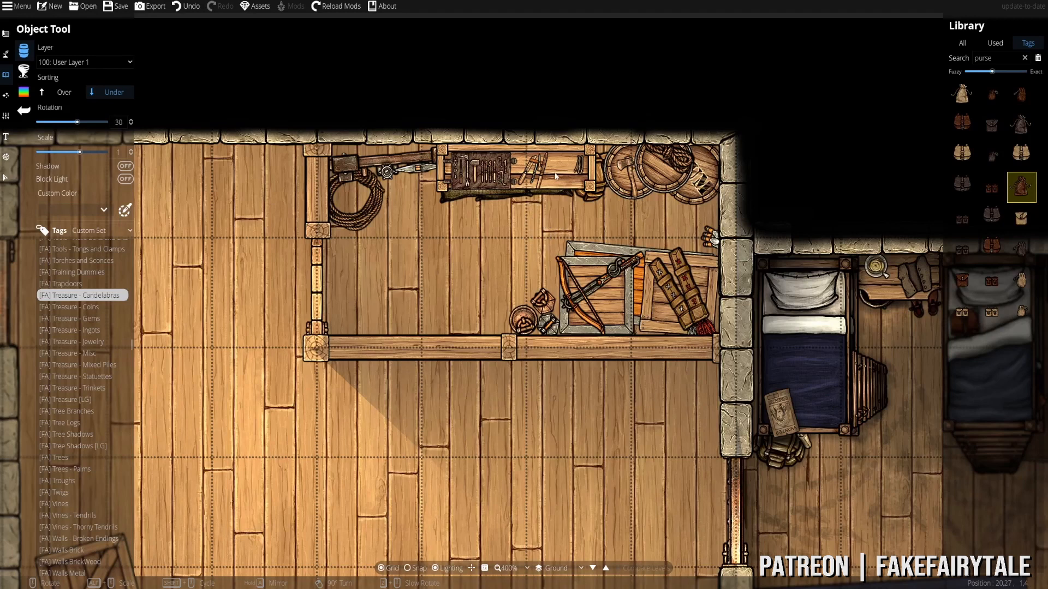
pyautogui.click(63, 92)
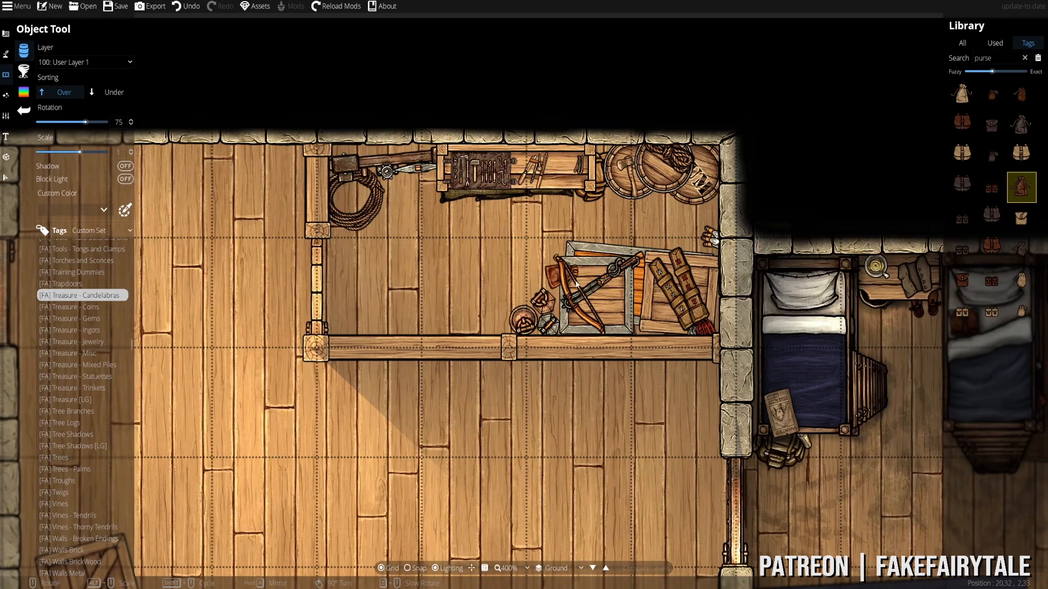
pyautogui.scroll(5, 603, 303)
pyautogui.scroll(7, 382, 299)
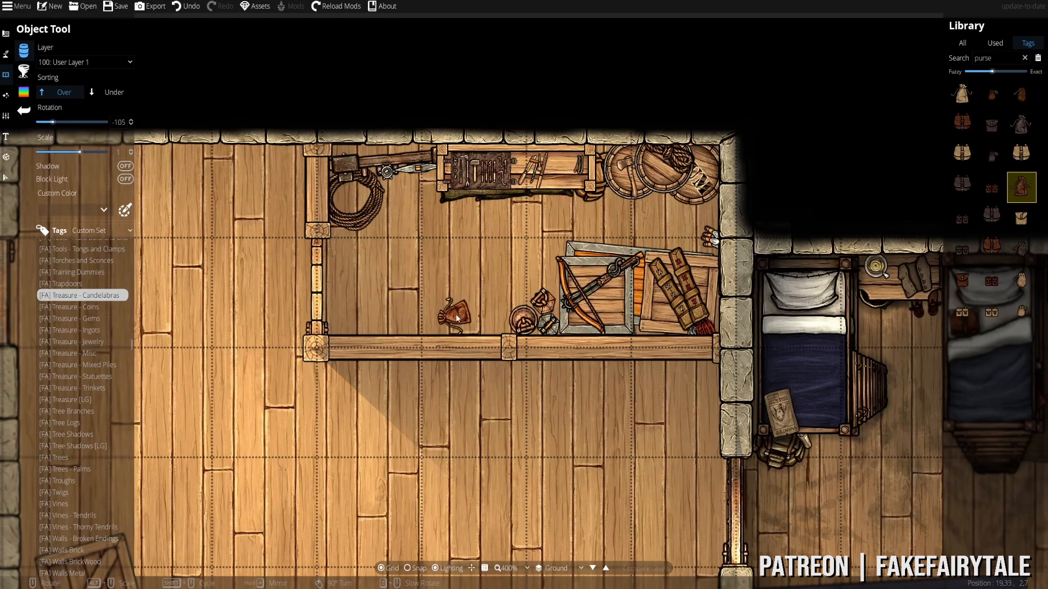
pyautogui.scroll(7, 606, 294)
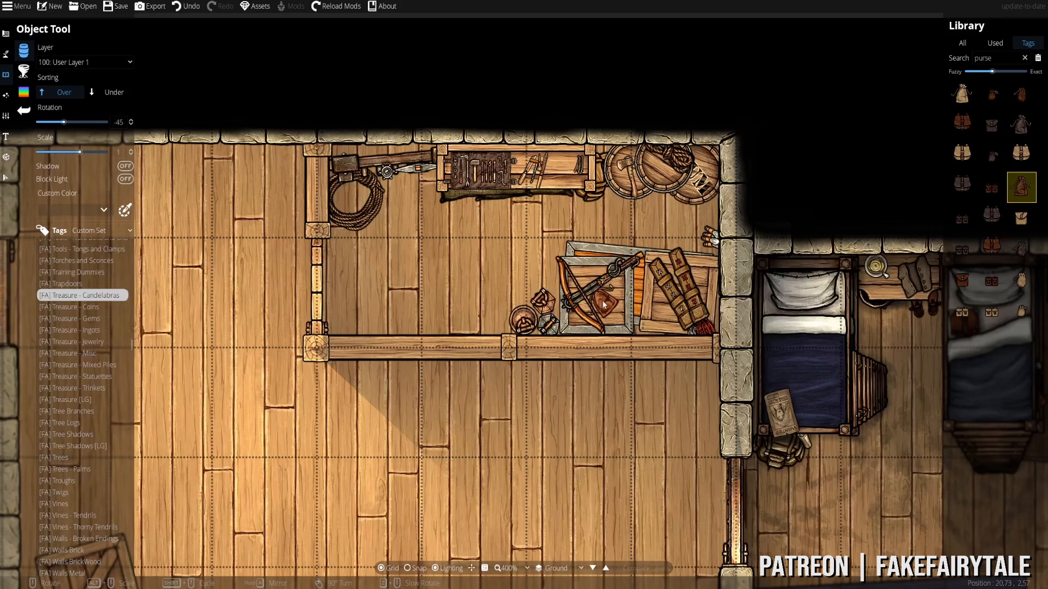
pyautogui.scroll(1, 546, 177)
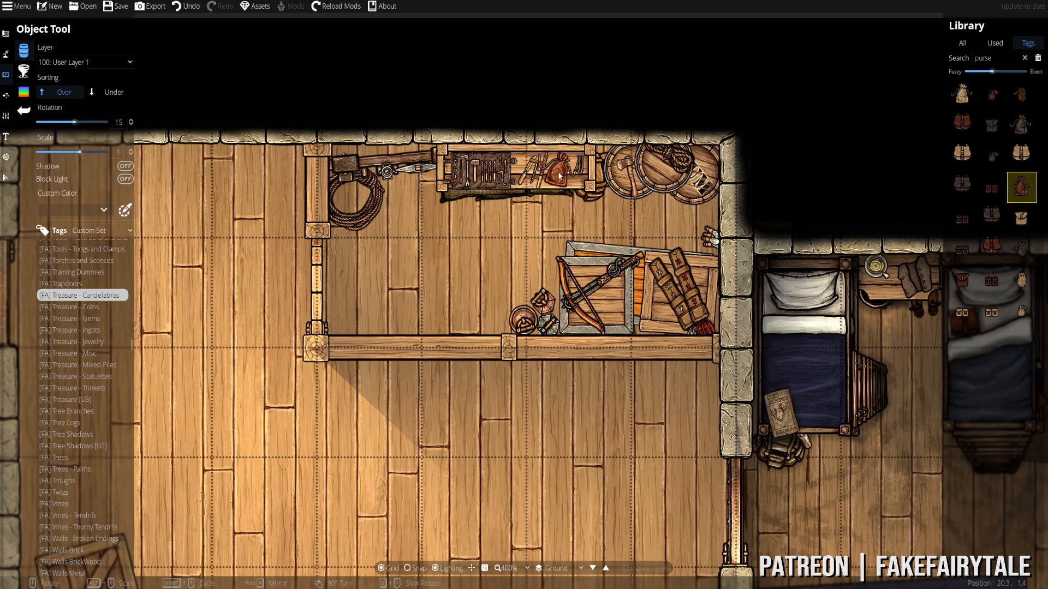
pyautogui.click(561, 175)
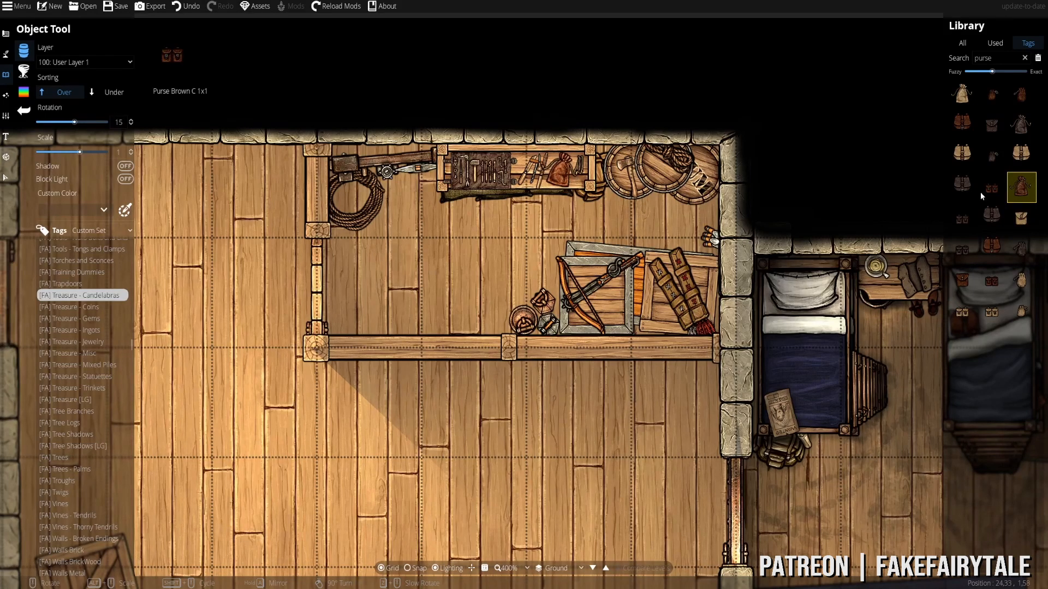
pyautogui.click(1021, 280)
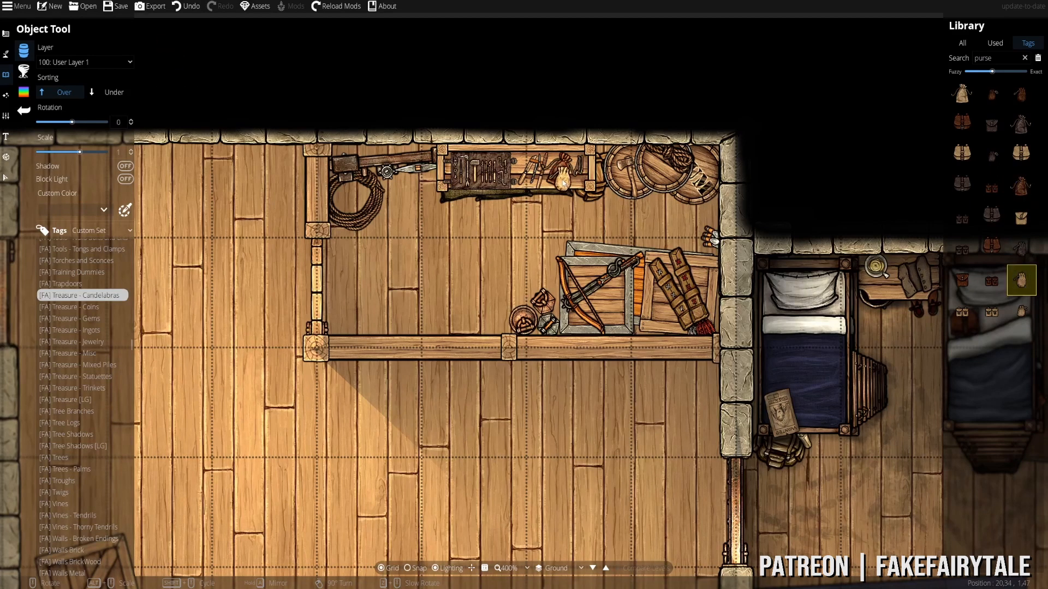
# - Search the library for caltrop assets, switch the search to crate and make the matching more exact
pyautogui.moveTo(992, 58); pyautogui.dragTo(983, 57)
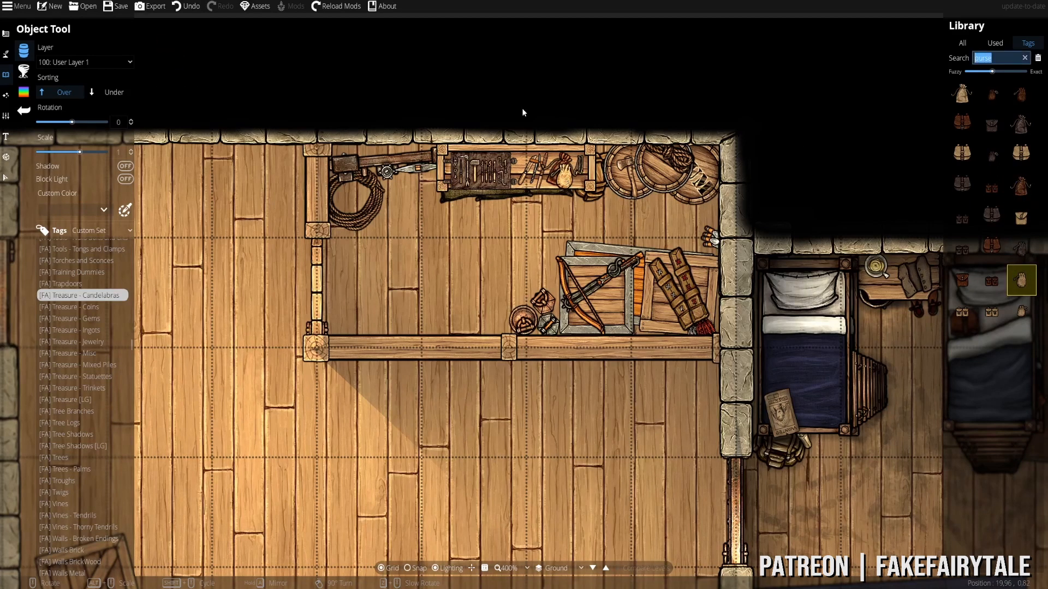
pyautogui.write('caltrop')
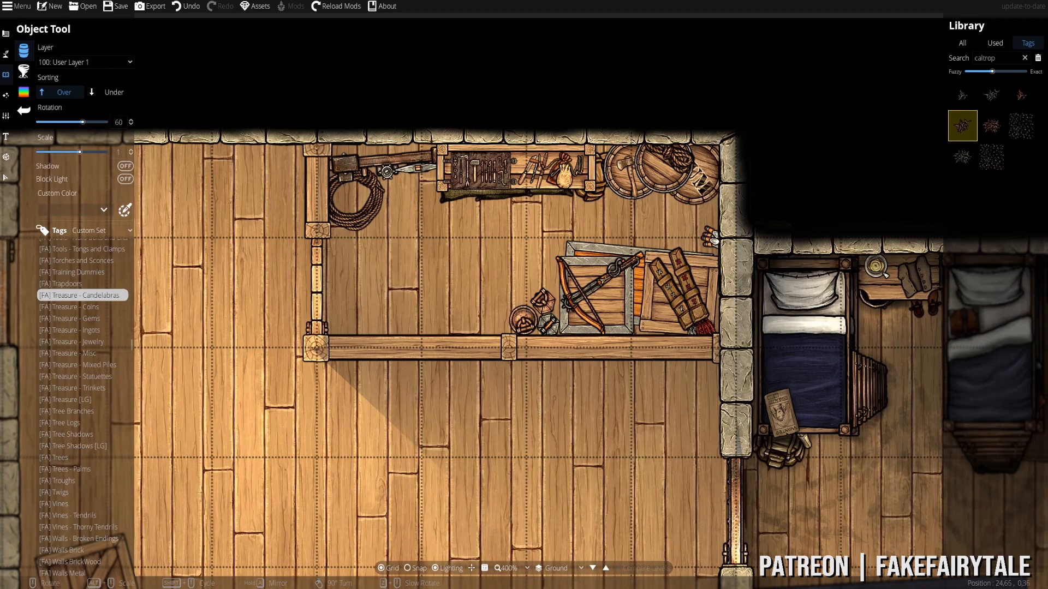
pyautogui.moveTo(1010, 58); pyautogui.dragTo(877, 69)
pyautogui.write('crate')
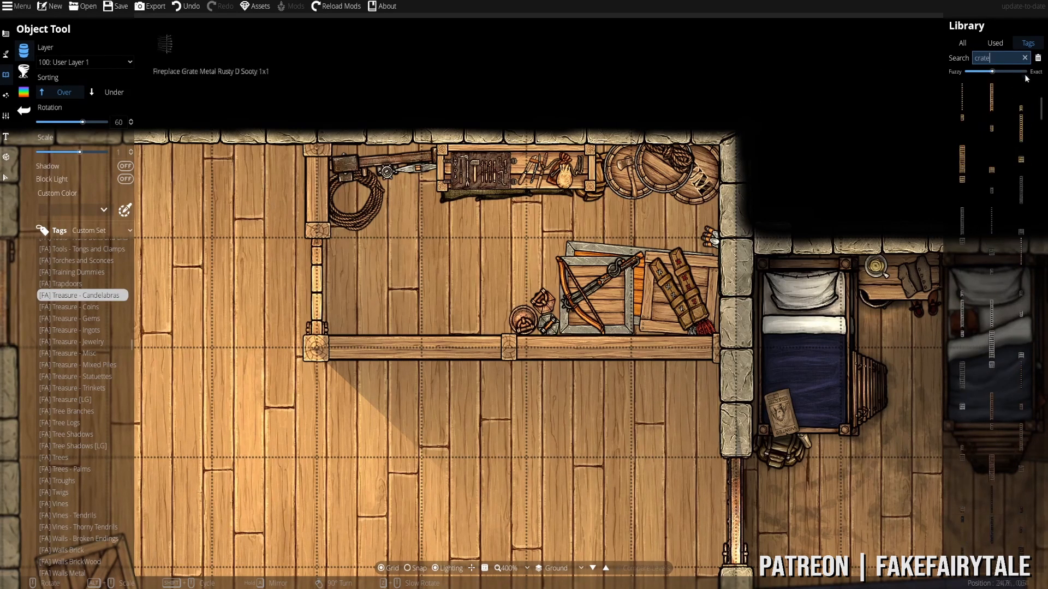
pyautogui.moveTo(993, 71); pyautogui.dragTo(1007, 71)
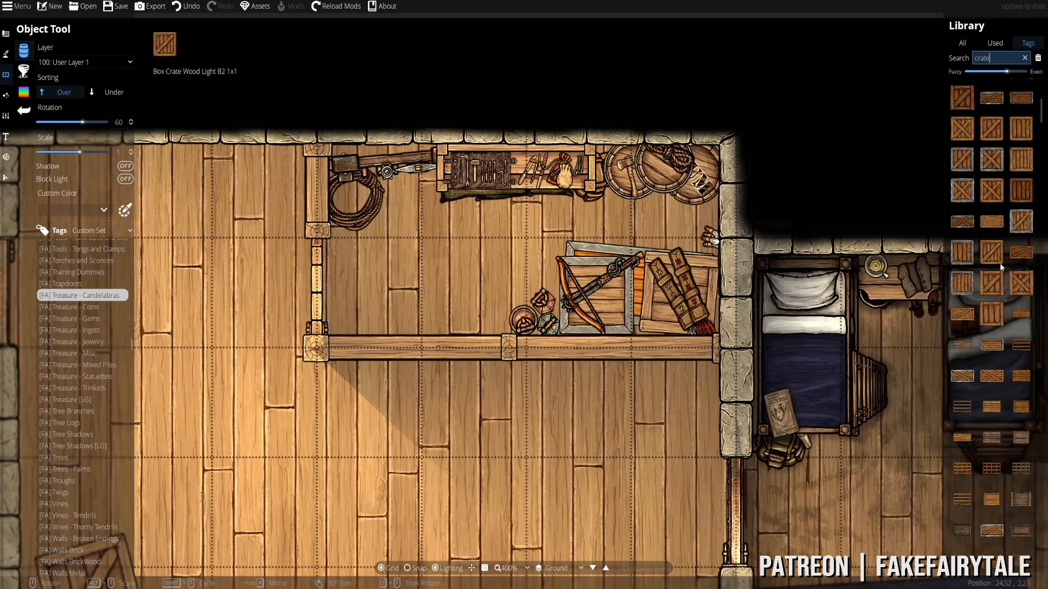
# - Try a planked wooden crate rotated to -180° against the room's lower wall, left of the lanterns
pyautogui.click(1021, 499)
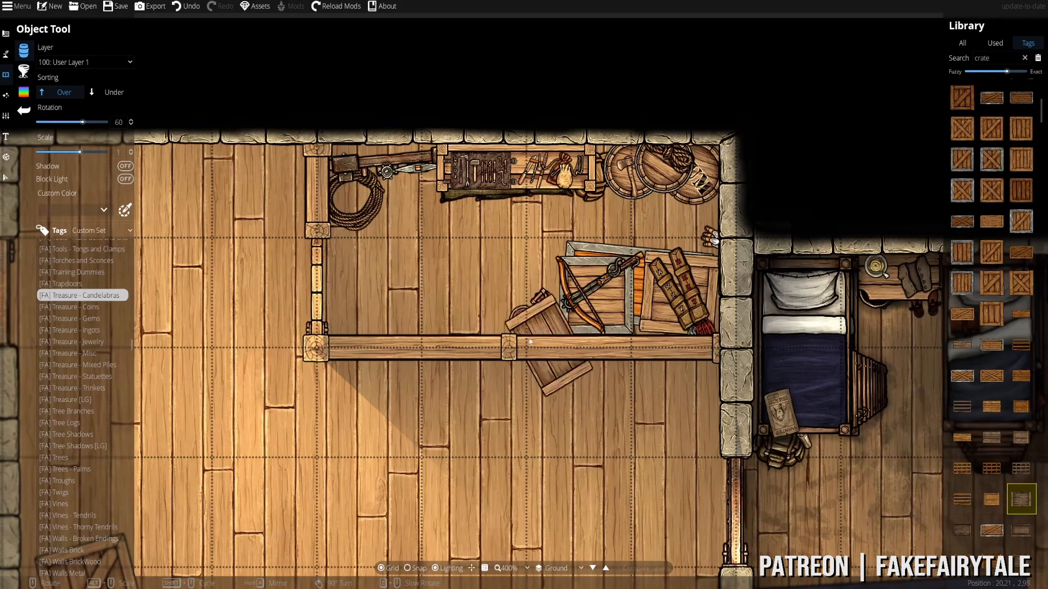
pyautogui.scroll(-7, 480, 316)
pyautogui.scroll(-1, 461, 307)
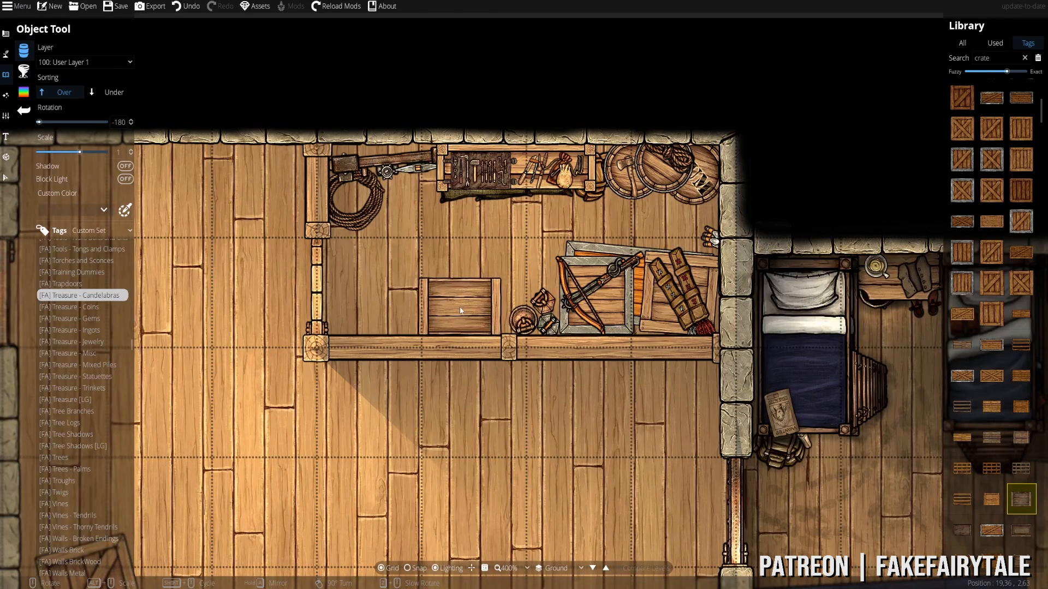
pyautogui.click(460, 310)
pyautogui.keyDown('shift'); pyautogui.scroll(-1, 204, 85); pyautogui.keyUp('shift')
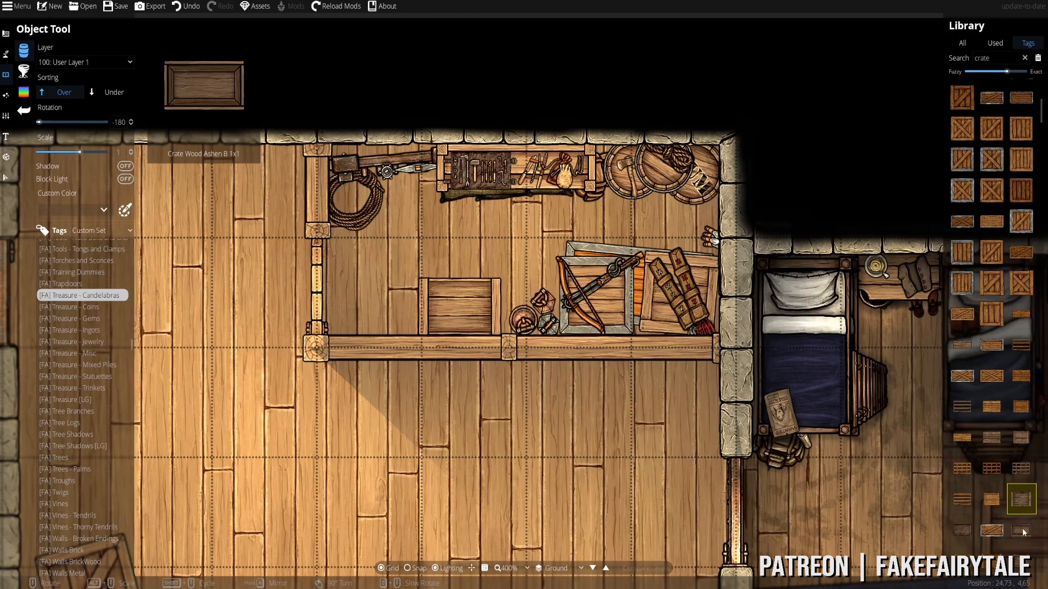
pyautogui.hotkey('ctrl', 'z')
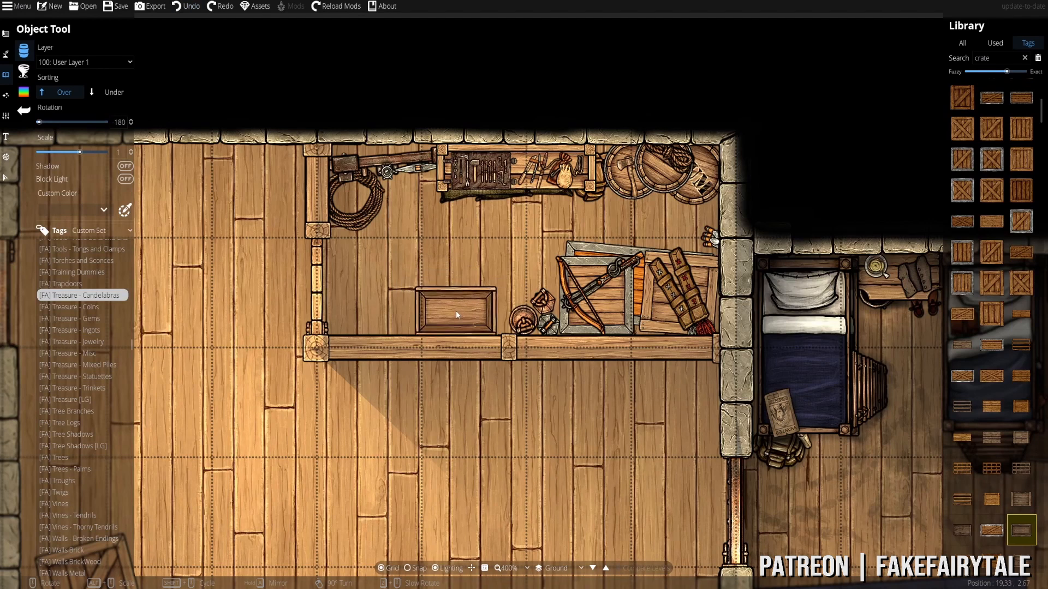
# - Place the Crate Wood Dark B 1x1 crate against the lower wall, just left of the lanterns
pyautogui.scroll(-5, 1029, 439)
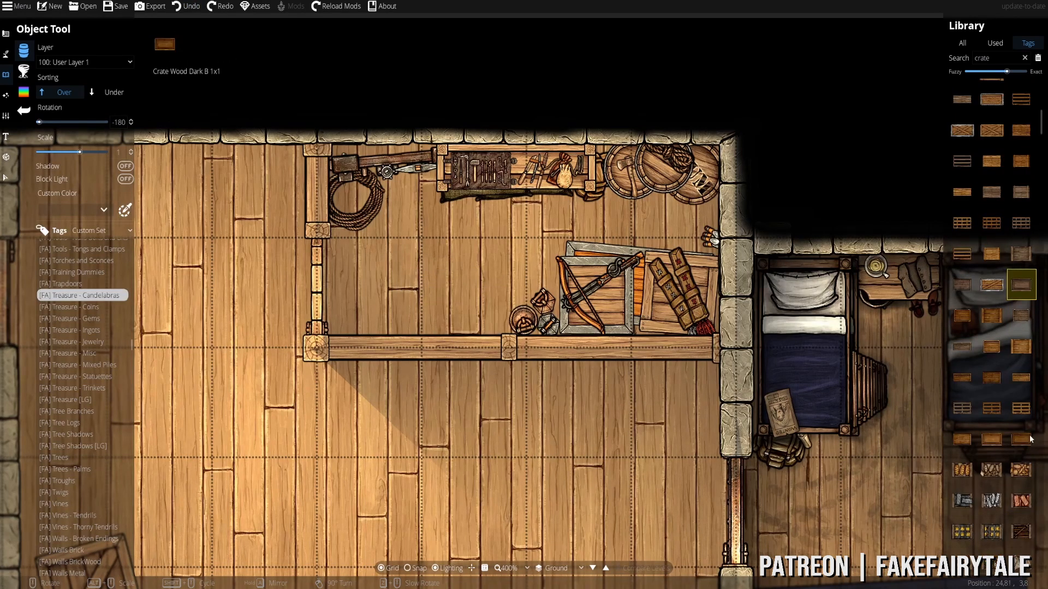
pyautogui.click(1014, 318)
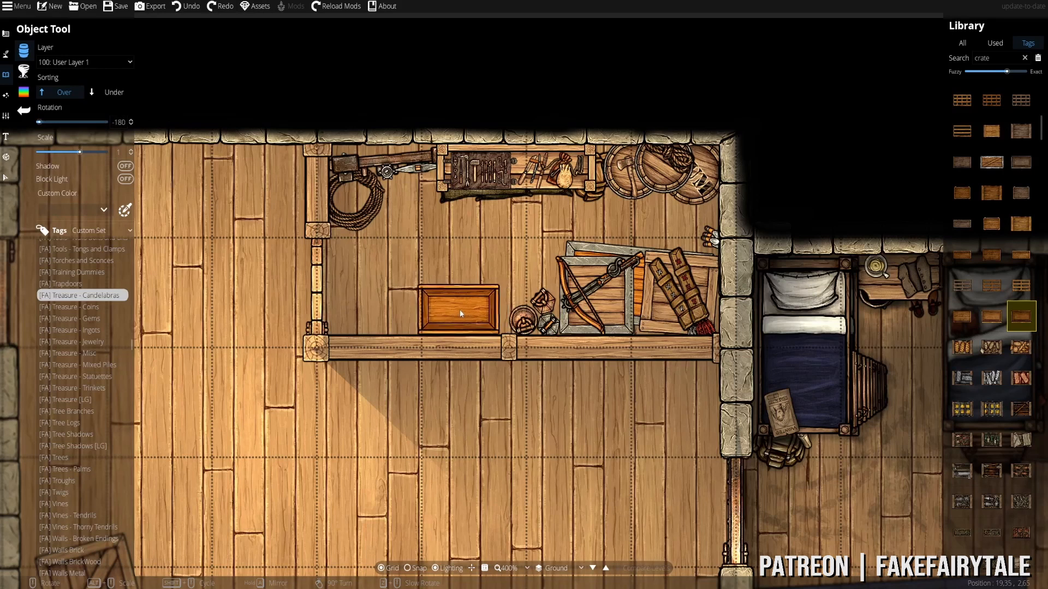
pyautogui.click(473, 311)
# - Search for calltrops and place a rusty caltrops pile rotated -90° in the left part of the dark wood crate
pyautogui.doubleClick(982, 58)
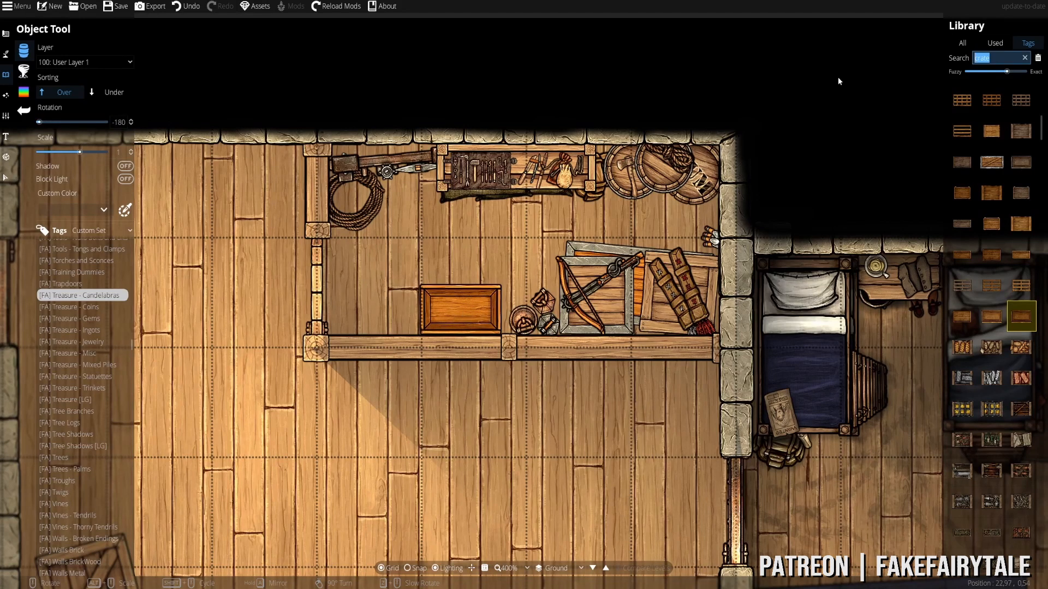
pyautogui.write('calltrops')
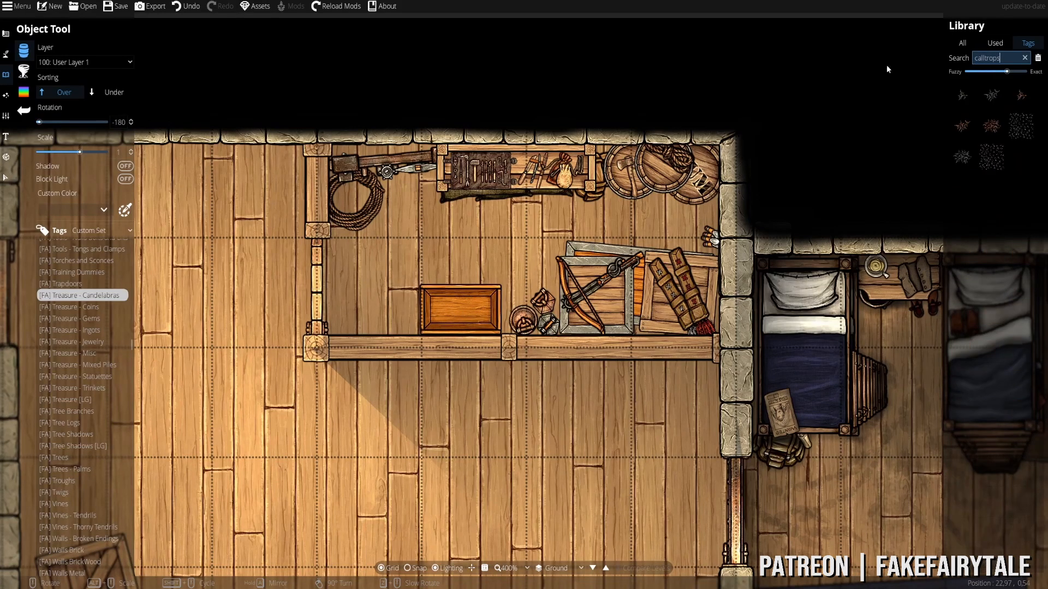
pyautogui.click(990, 127)
pyautogui.scroll(6, 442, 311)
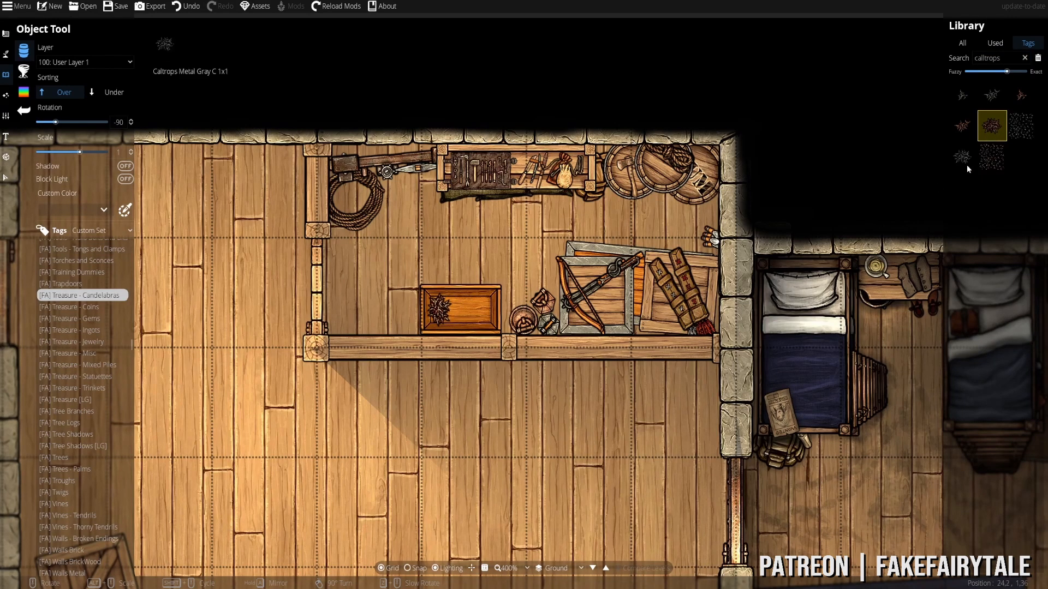
# - Add another rusty caltrops pile and two gray metal piles, overlapping them inside the dark wood crate
pyautogui.click(964, 128)
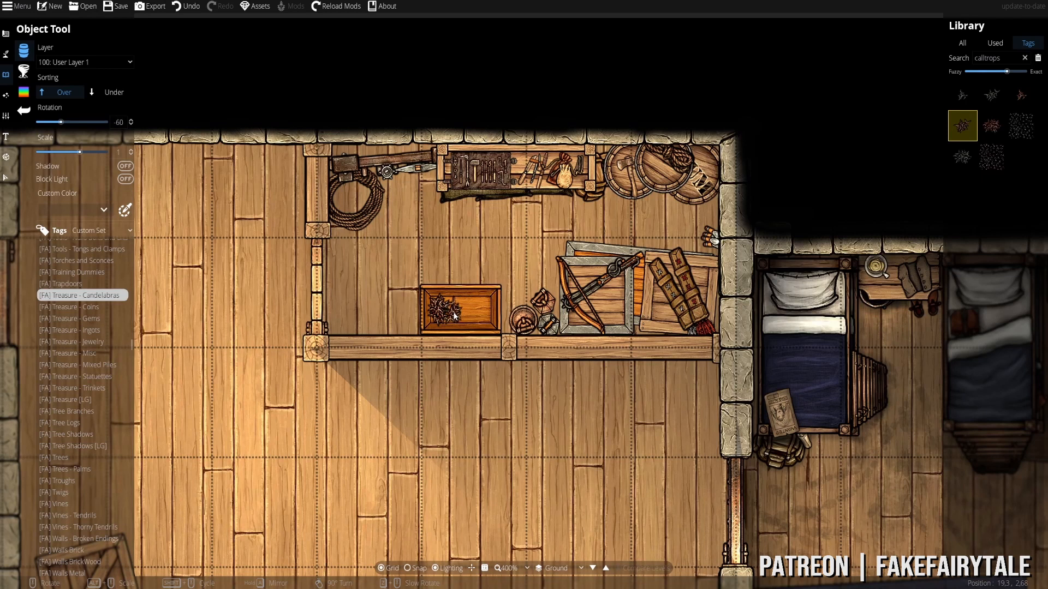
pyautogui.click(992, 95)
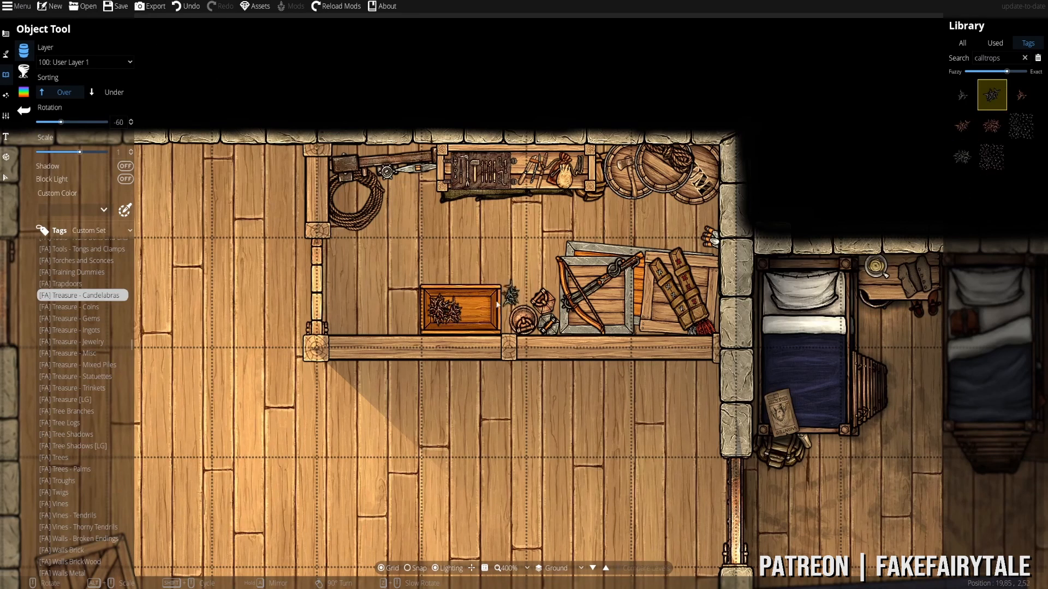
pyautogui.scroll(2, 467, 321)
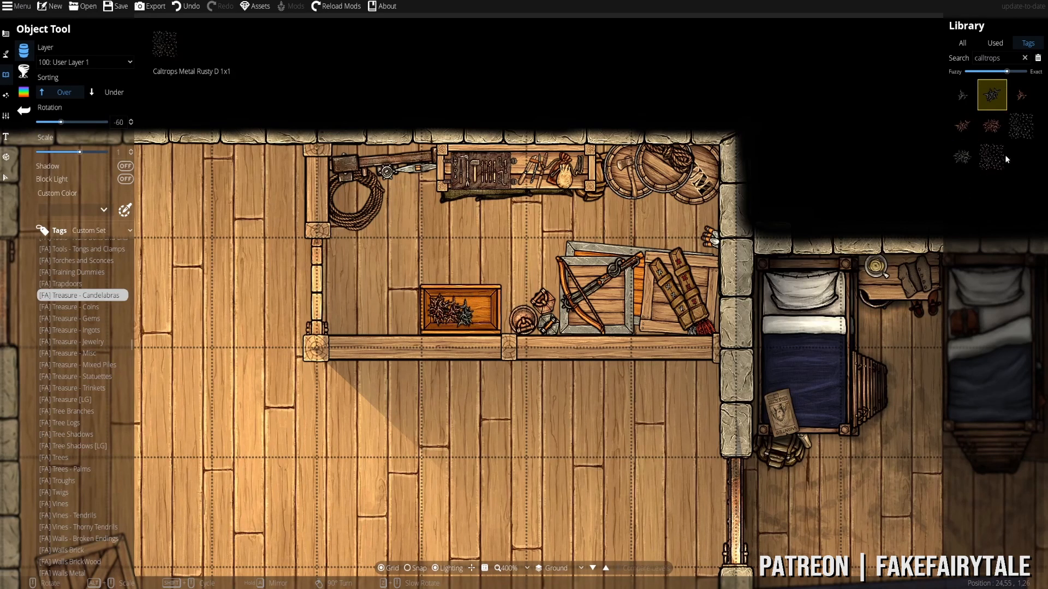
pyautogui.click(963, 157)
pyautogui.scroll(3, 447, 316)
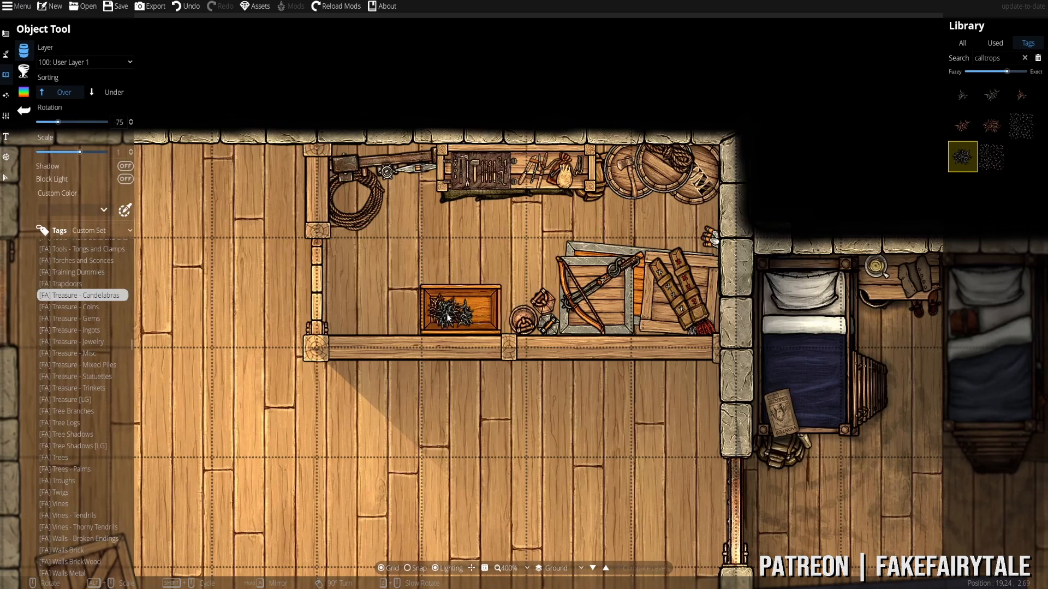
# - Fill the rest of the dark wood crate with small rusty caltrops clusters at varied rotations
pyautogui.click(1020, 97)
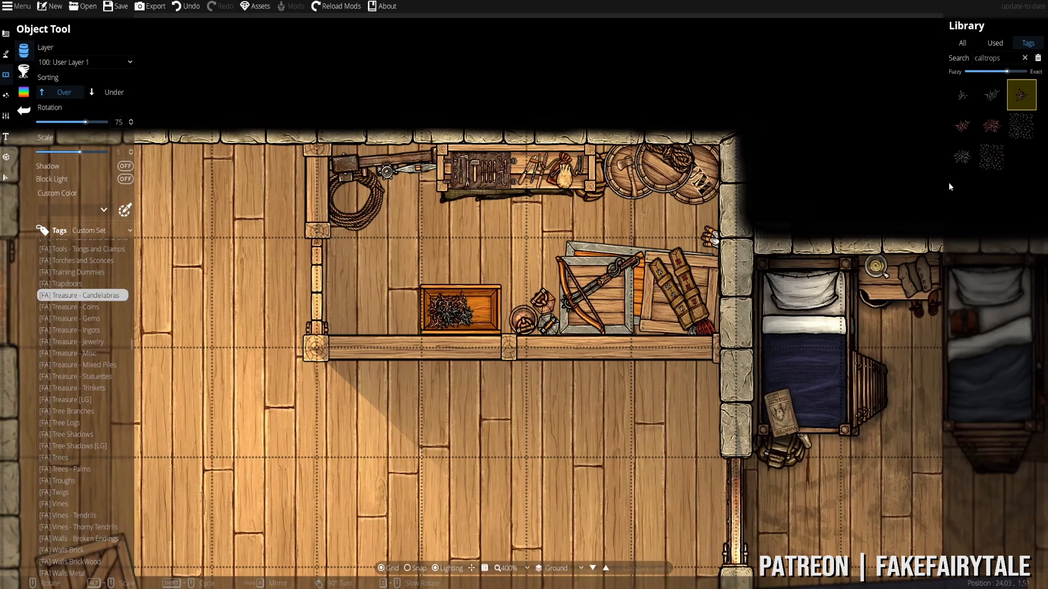
pyautogui.scroll(10, 535, 273)
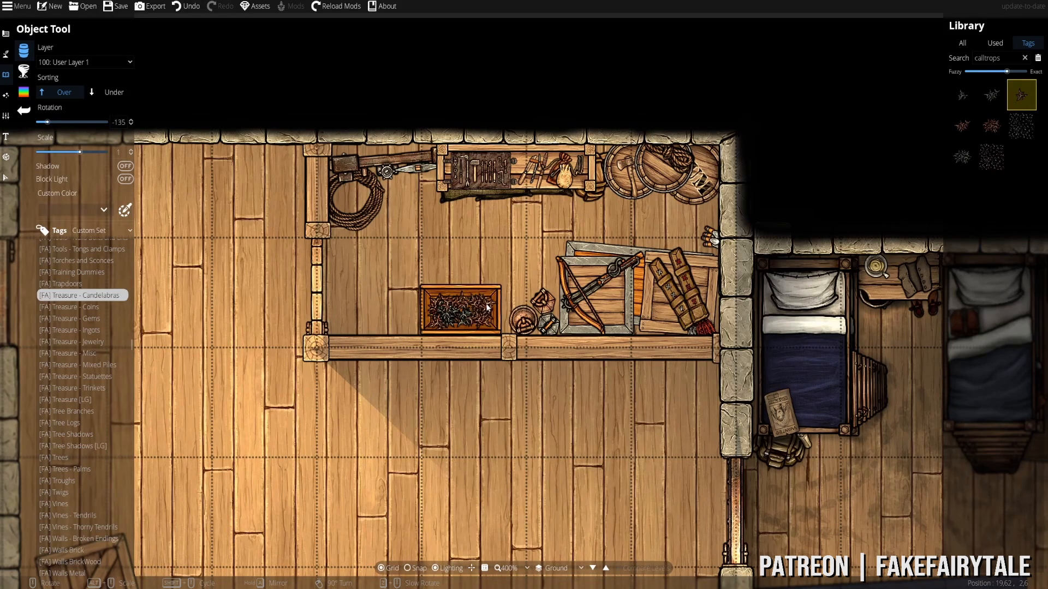
pyautogui.scroll(2, 475, 314)
pyautogui.scroll(4, 472, 327)
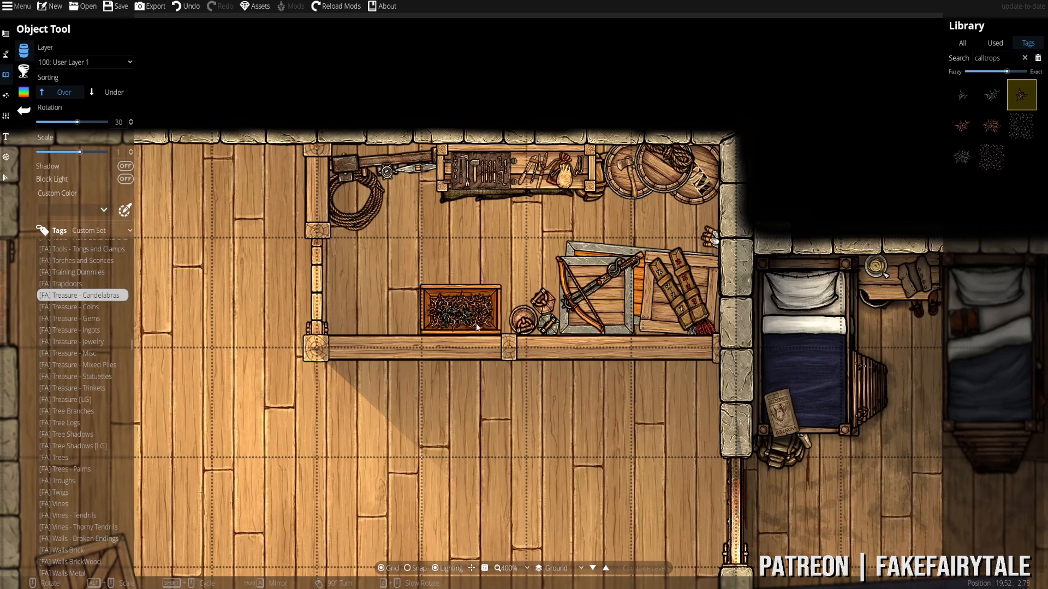
pyautogui.click(476, 307)
pyautogui.moveTo(446, 309); pyautogui.dragTo(477, 365)
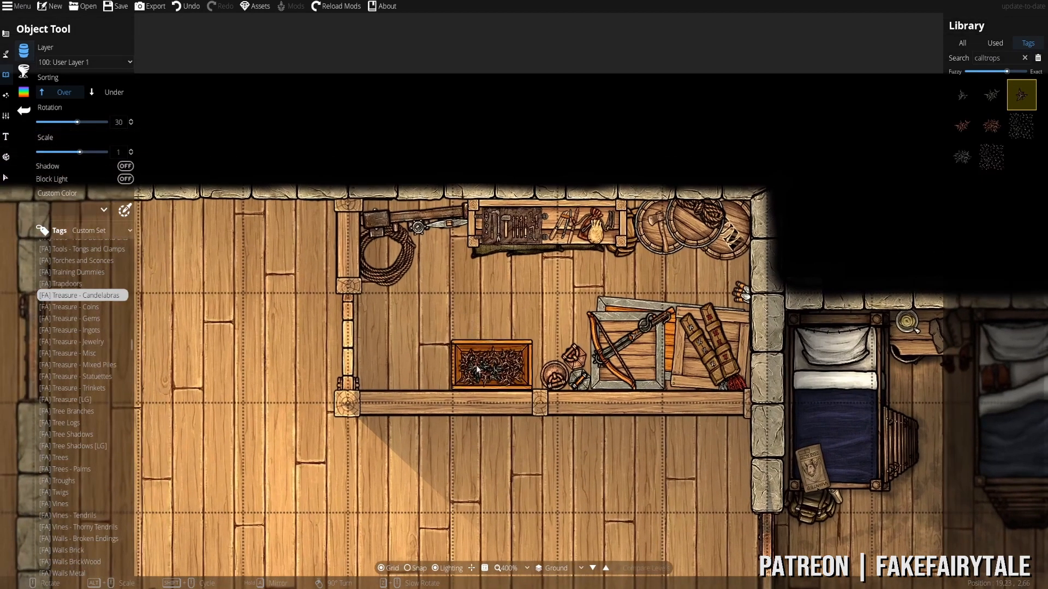
pyautogui.moveTo(583, 266); pyautogui.dragTo(648, 251)
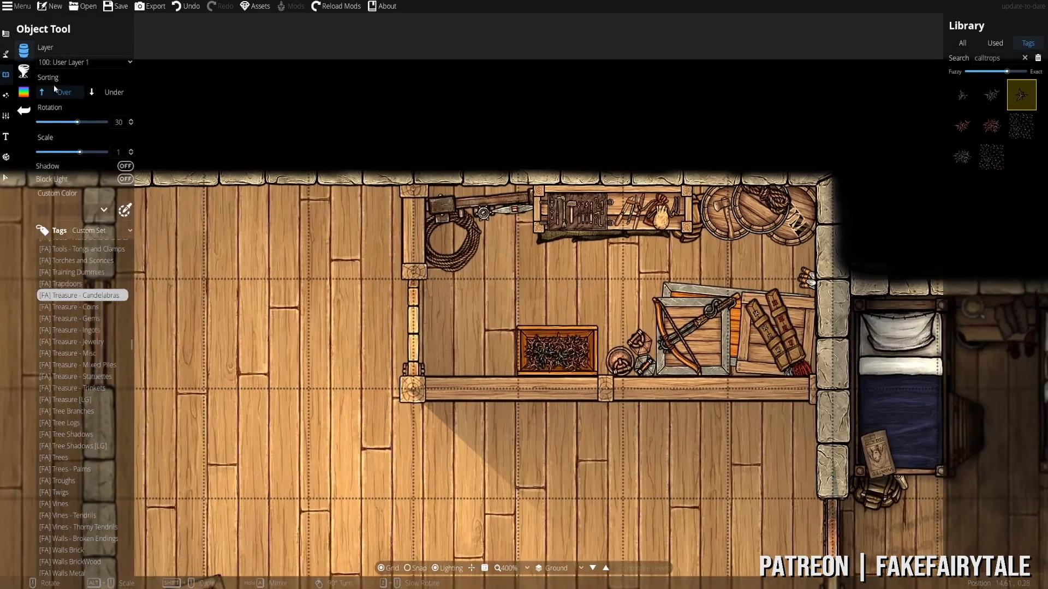
# - Draw shadow paths 0.38 wide on User Layer 4 along the inner edges of the crate of caltrops
pyautogui.moveTo(5, 55)
pyautogui.click(38, 110)
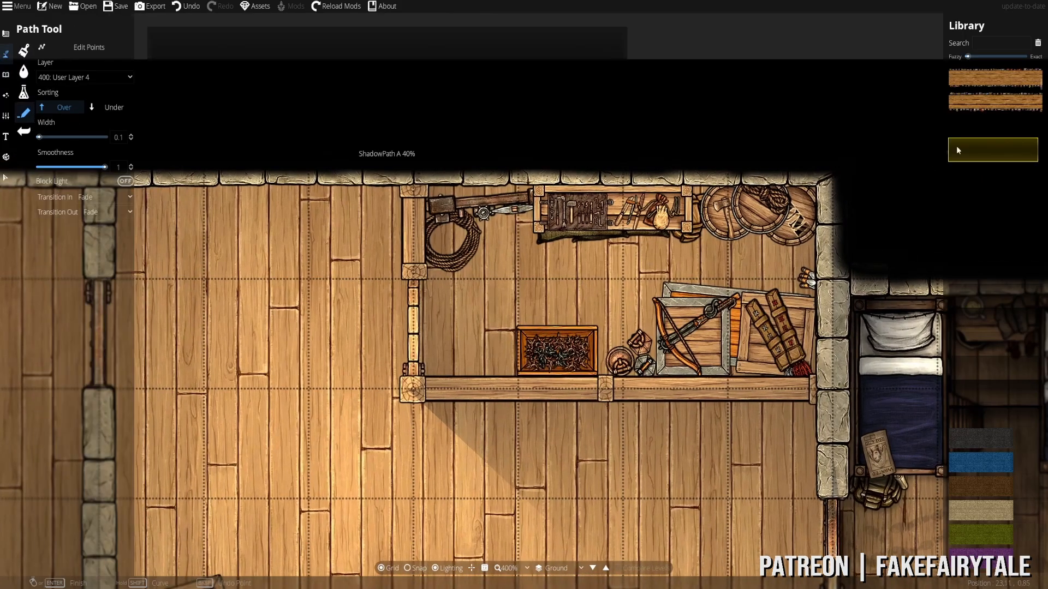
pyautogui.scroll(4, 966, 269)
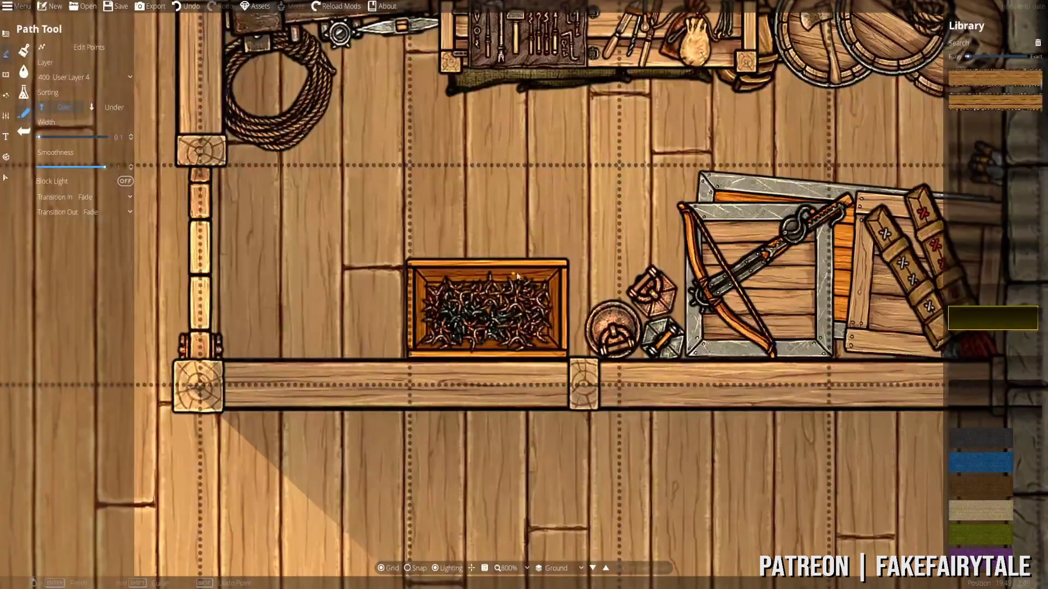
pyautogui.click(559, 267)
pyautogui.rightClick(451, 255)
pyautogui.click(186, 6)
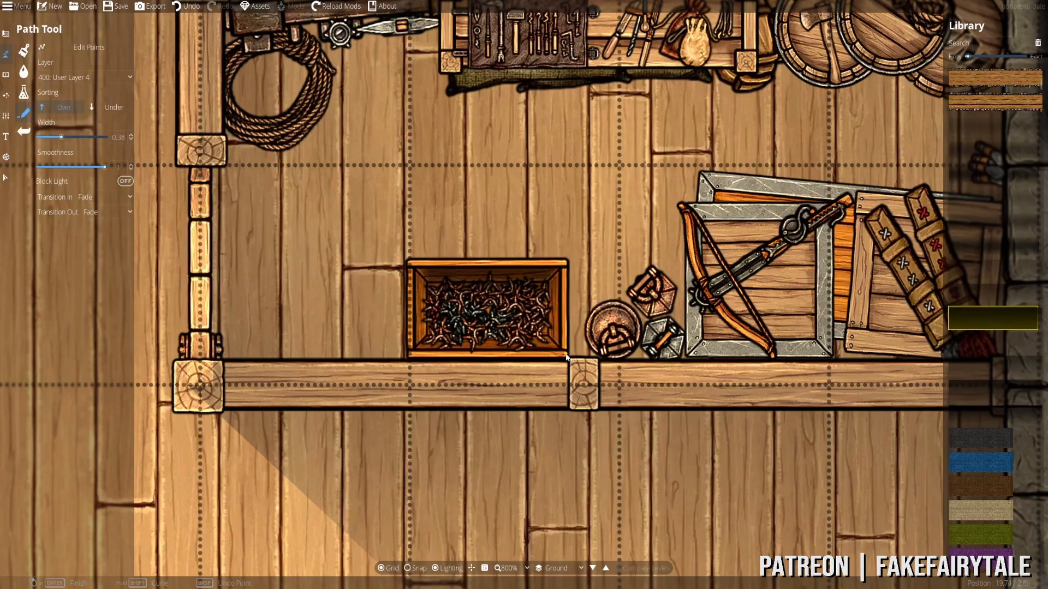
pyautogui.click(563, 267)
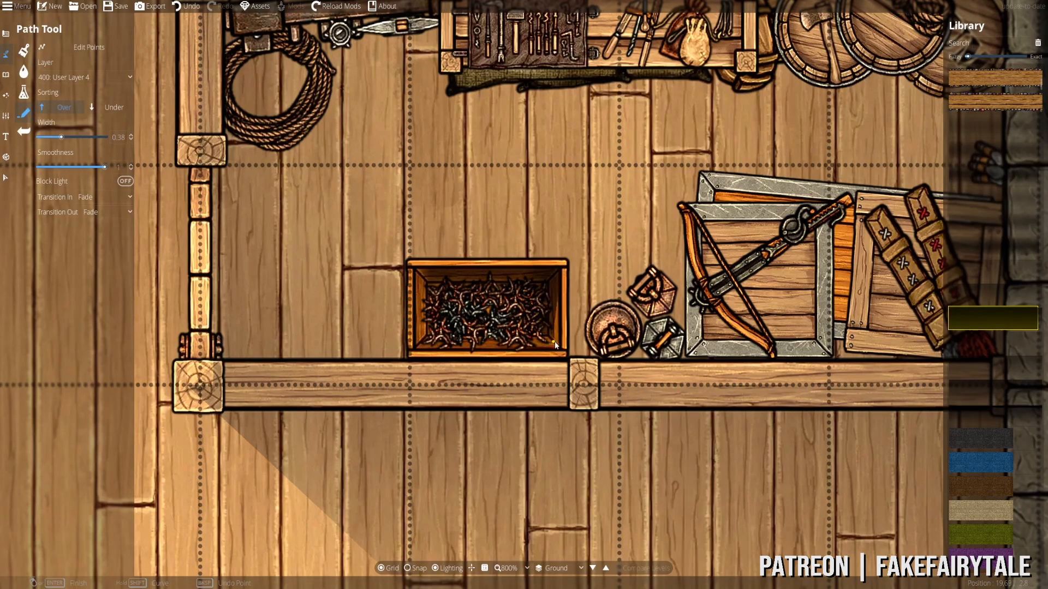
pyautogui.click(562, 354)
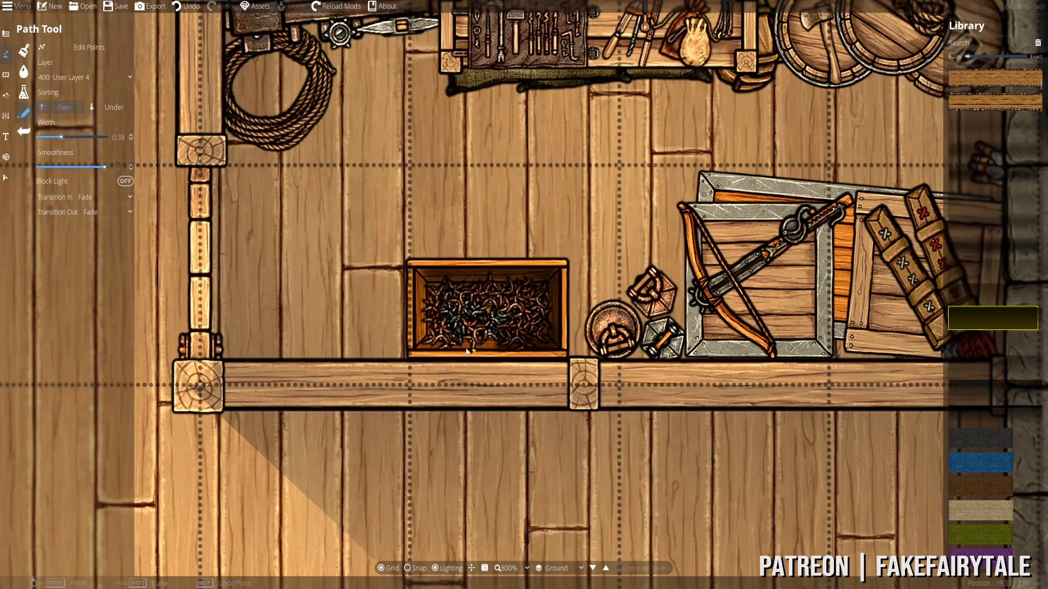
pyautogui.click(414, 353)
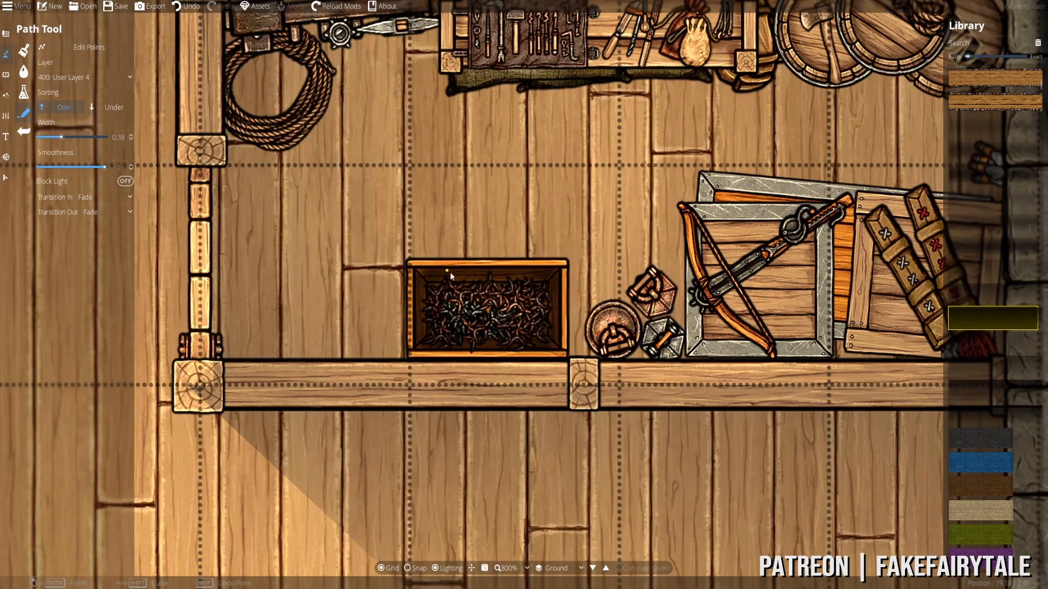
# - Hide the grid and lay a ShadowPath A 20% shadow 0.16 wide over the caltrops in the crate
pyautogui.press('g')
pyautogui.click(1009, 146)
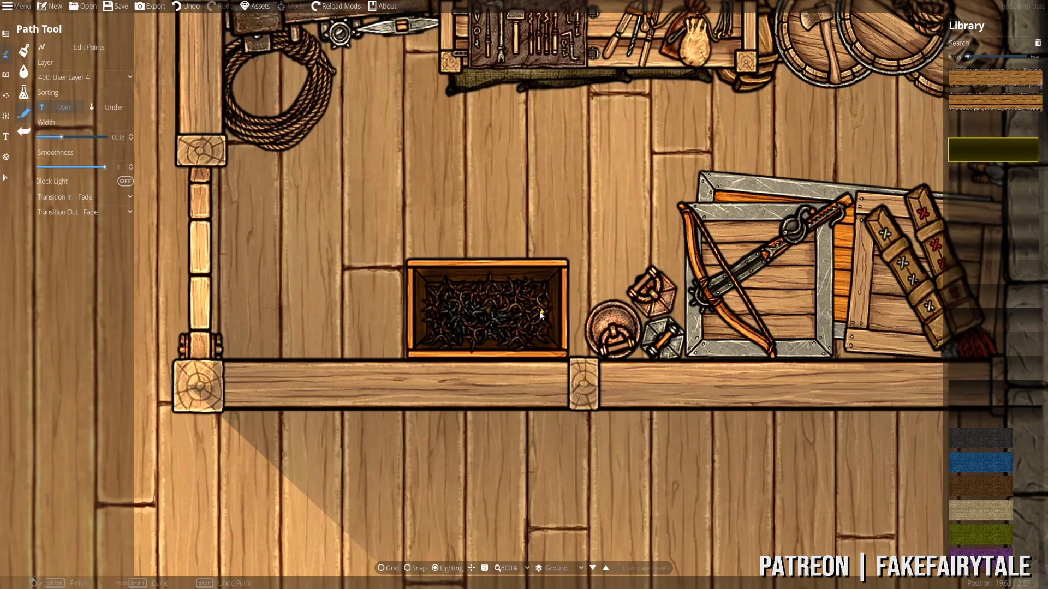
pyautogui.hotkey('ctrl', 'z')
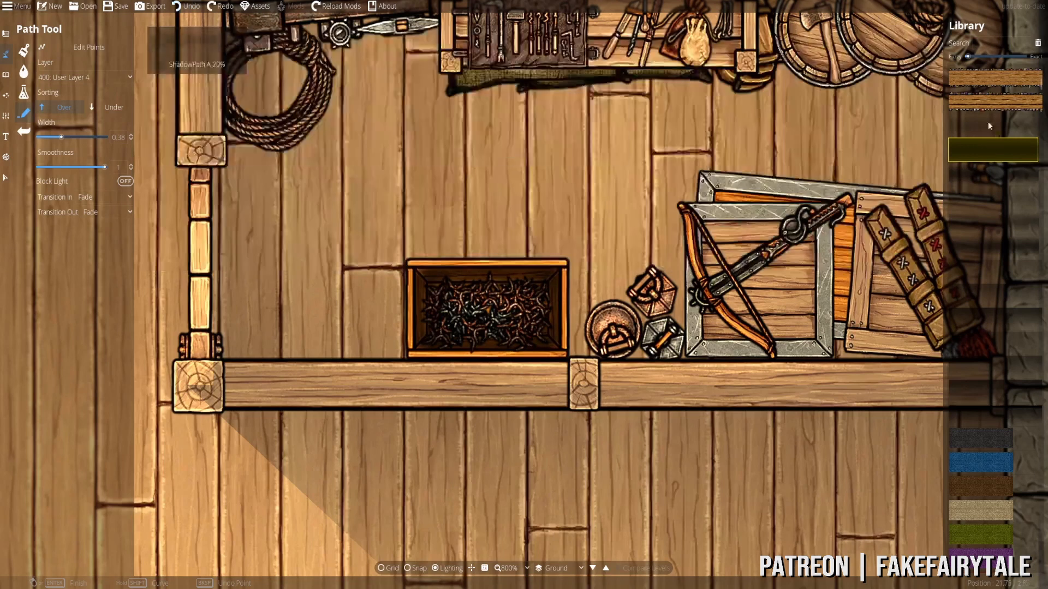
pyautogui.click(990, 125)
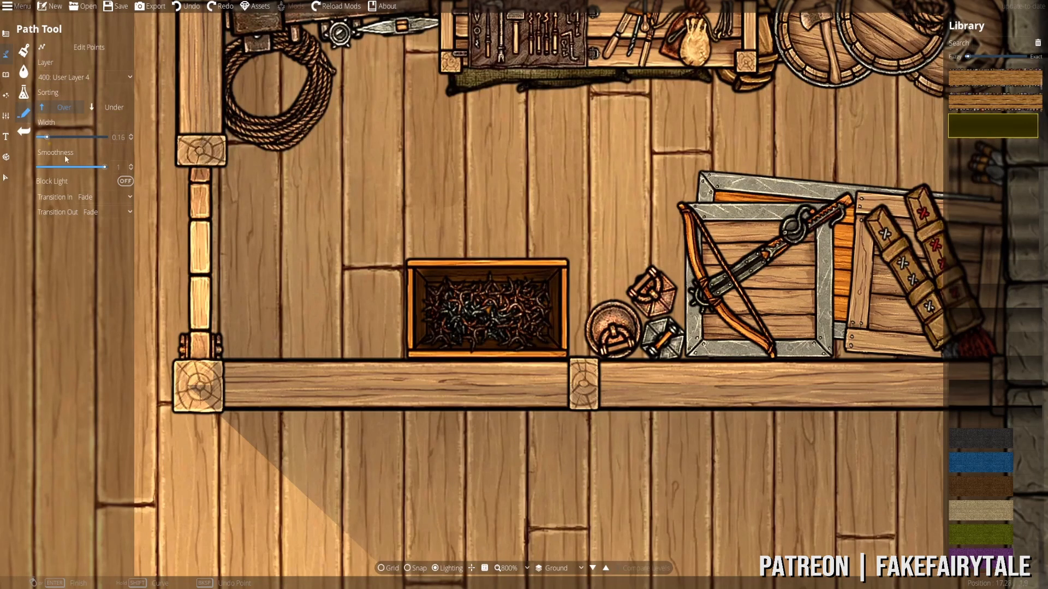
pyautogui.click(539, 303)
pyautogui.click(5, 178)
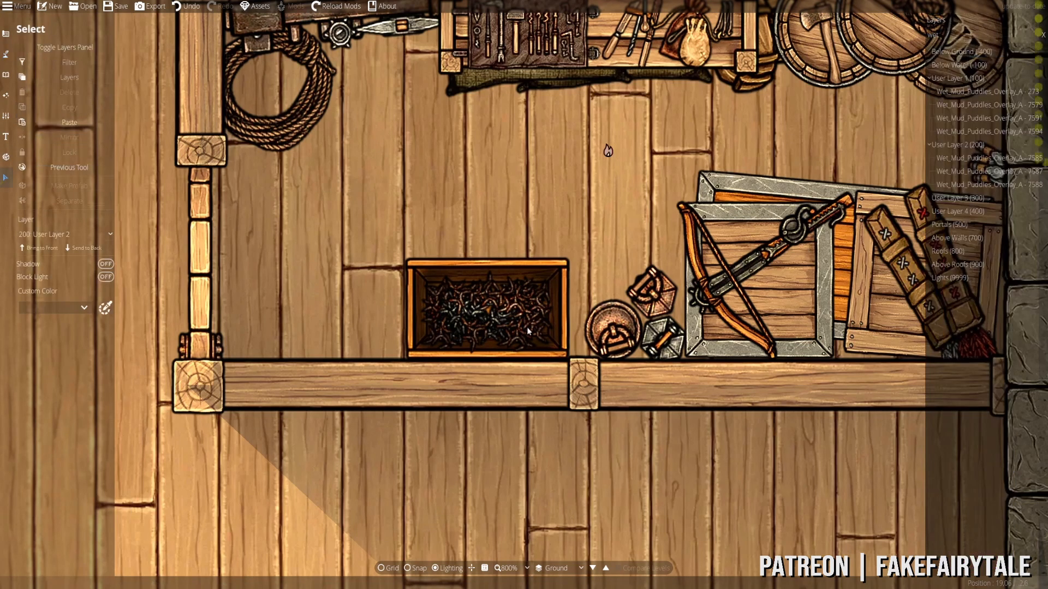
pyautogui.moveTo(479, 310); pyautogui.dragTo(484, 309)
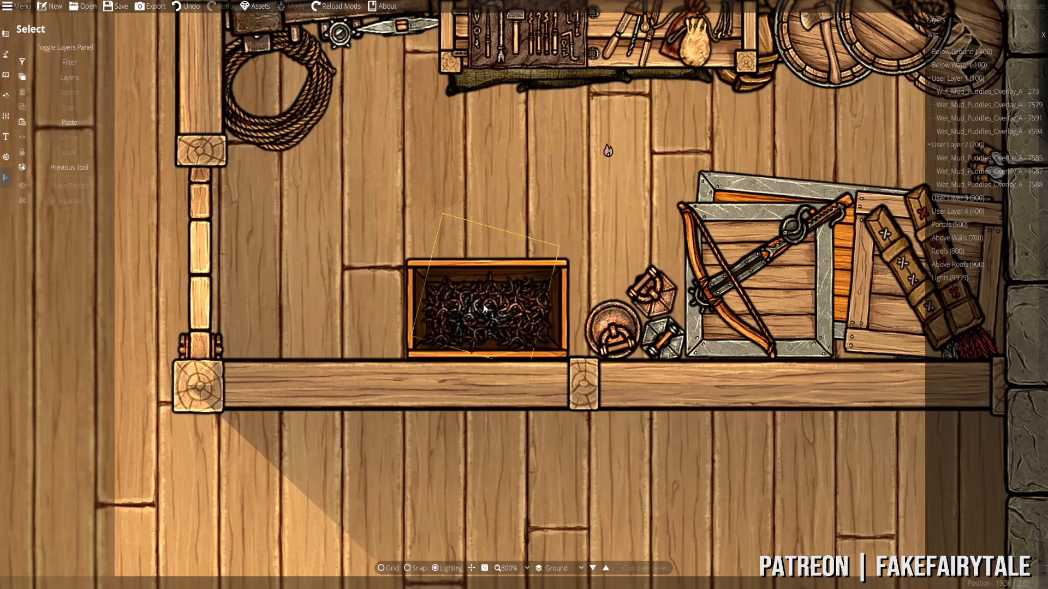
pyautogui.click(6, 75)
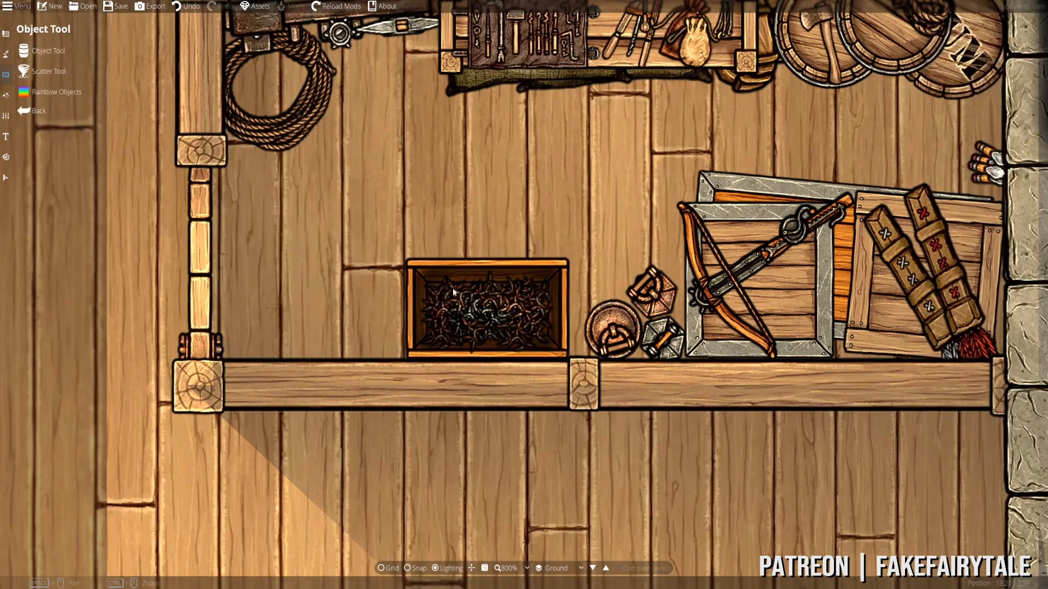
pyautogui.click(6, 54)
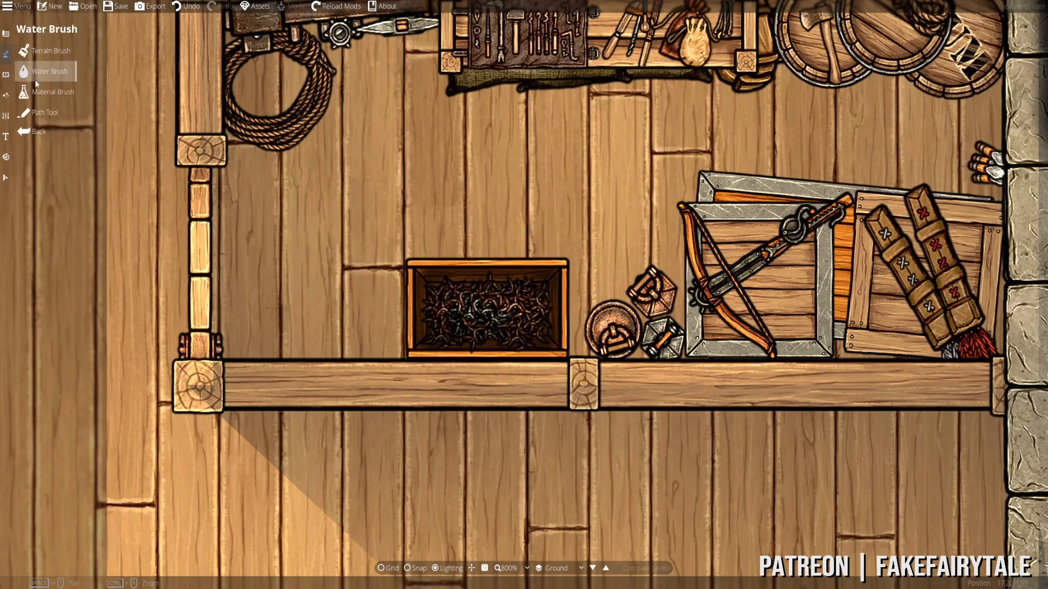
pyautogui.click(61, 113)
pyautogui.moveTo(353, 232); pyautogui.dragTo(340, 306)
pyautogui.scroll(-3, 564, 371)
pyautogui.scroll(1, 568, 373)
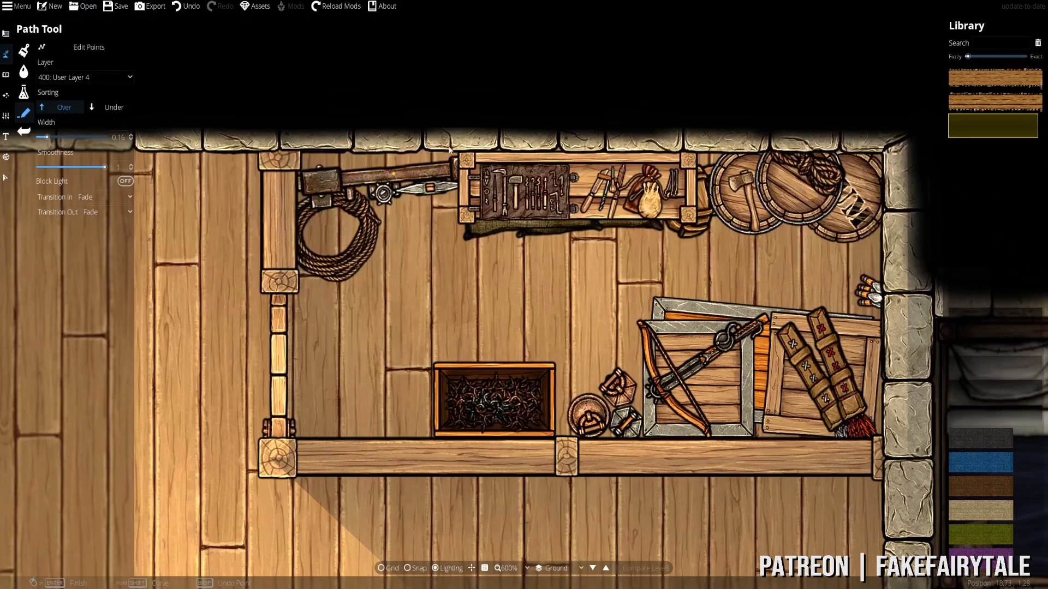
pyautogui.moveTo(440, 359); pyautogui.dragTo(429, 326)
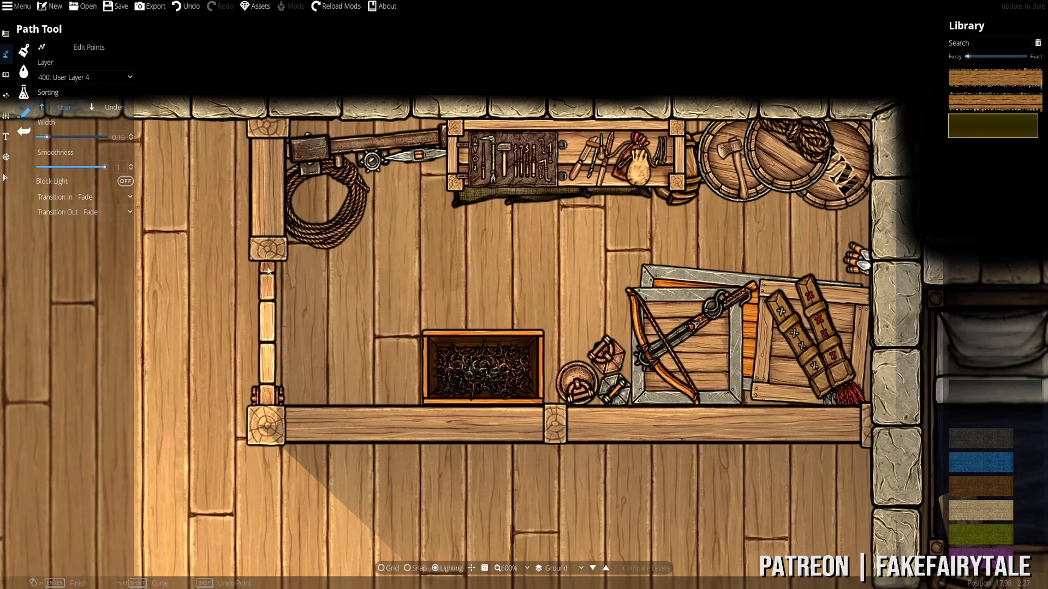
pyautogui.moveTo(715, 281)
pyautogui.mouseDown()
pyautogui.moveTo(623, 272)
pyautogui.moveTo(714, 282)
pyautogui.mouseUp()
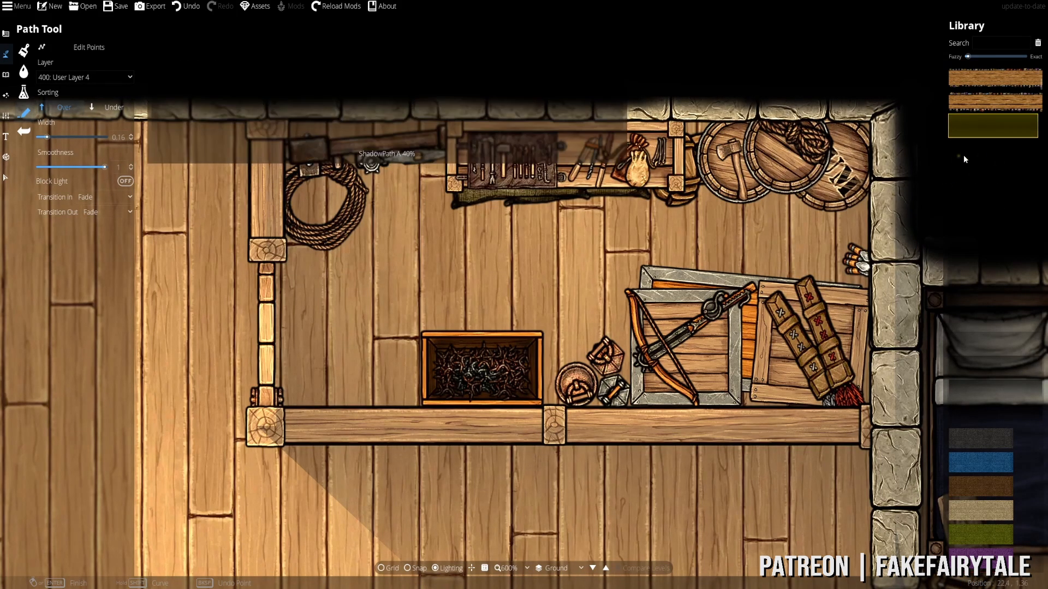
pyautogui.moveTo(633, 210); pyautogui.dragTo(628, 213)
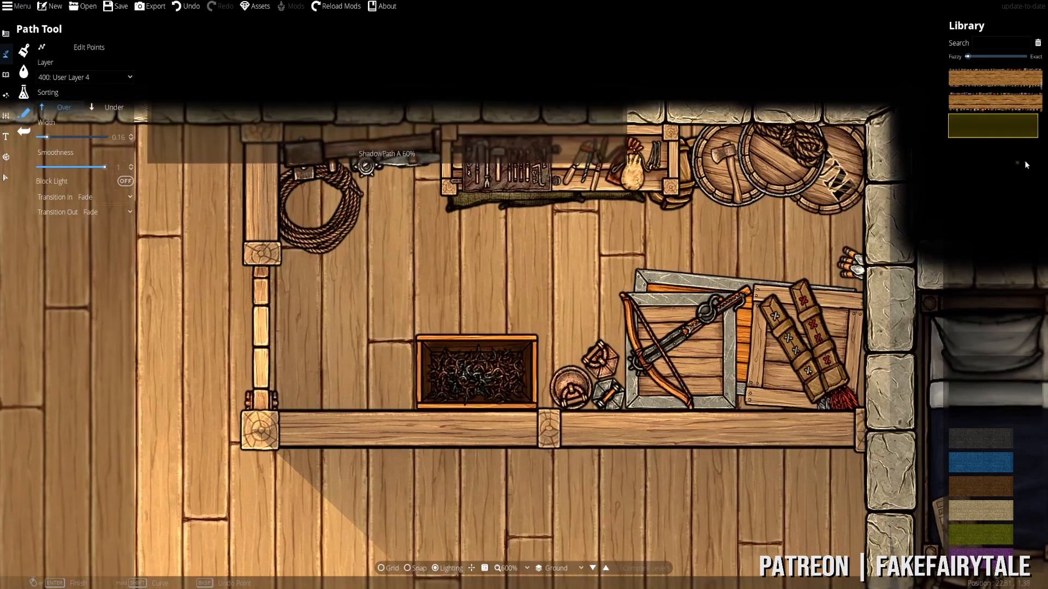
# - Draw a shadow path 0.19 wide, with both transitions set to None, along the storage room's inner walls on User Layer 4
pyautogui.click(984, 156)
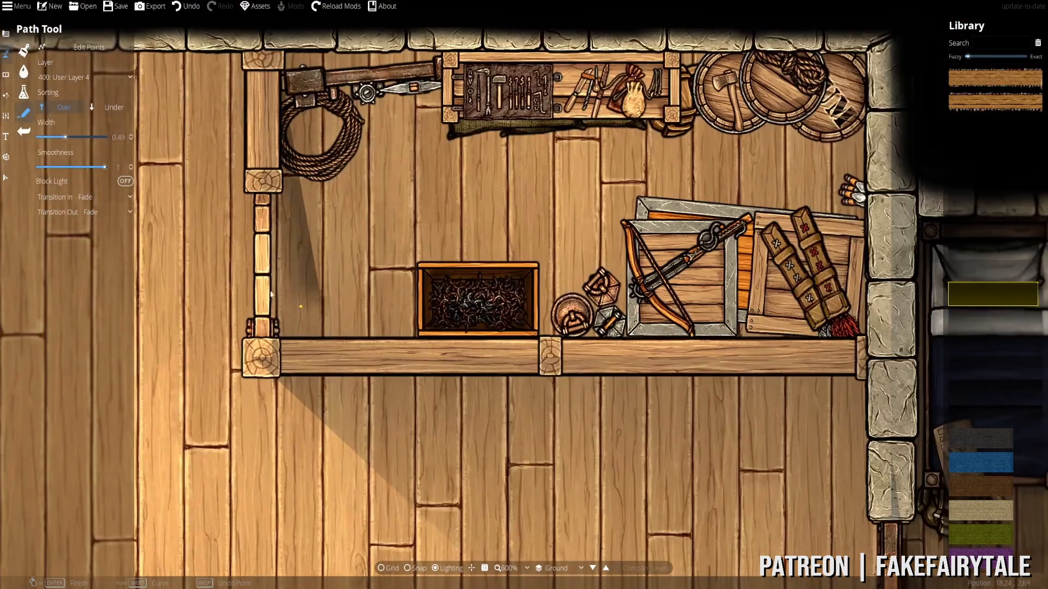
pyautogui.moveTo(65, 137); pyautogui.dragTo(74, 137)
pyautogui.hotkey('ctrl', 'z')
pyautogui.click(104, 197)
pyautogui.click(94, 212)
pyautogui.click(104, 213)
pyautogui.click(95, 228)
pyautogui.rightClick(273, 340)
pyautogui.click(275, 44)
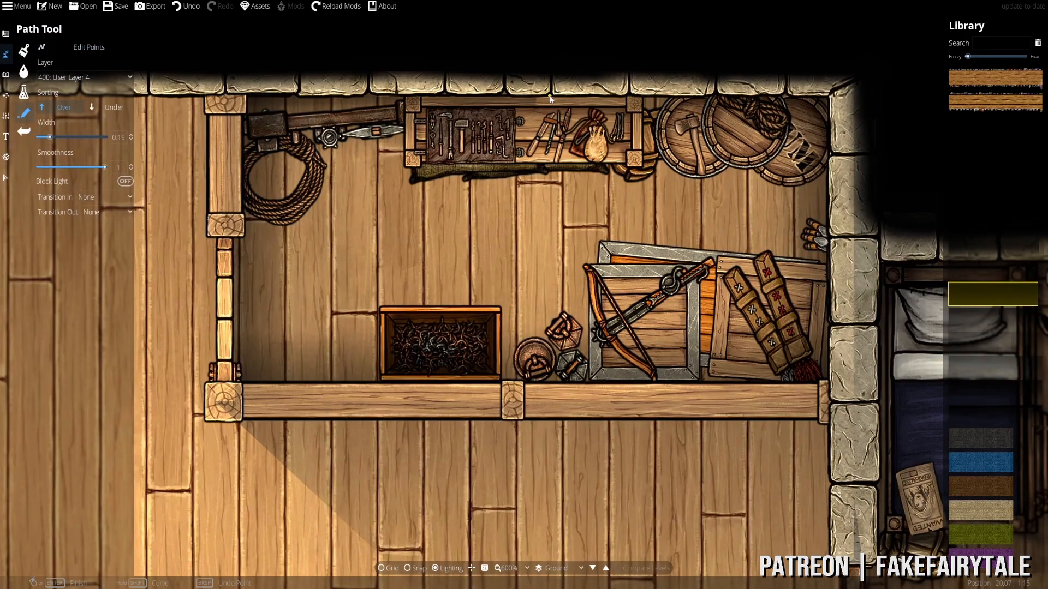
pyautogui.click(828, 97)
pyautogui.click(828, 380)
pyautogui.click(241, 381)
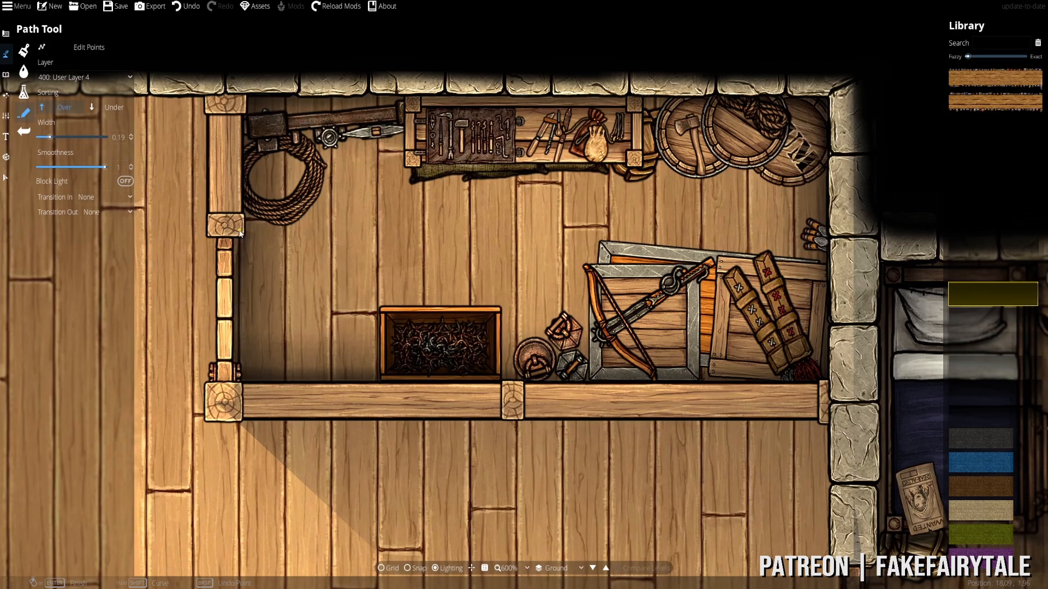
# - Switch the path to User Layer 1 and shade the edges of the crates standing against the lower wall
pyautogui.click(84, 77)
pyautogui.click(83, 146)
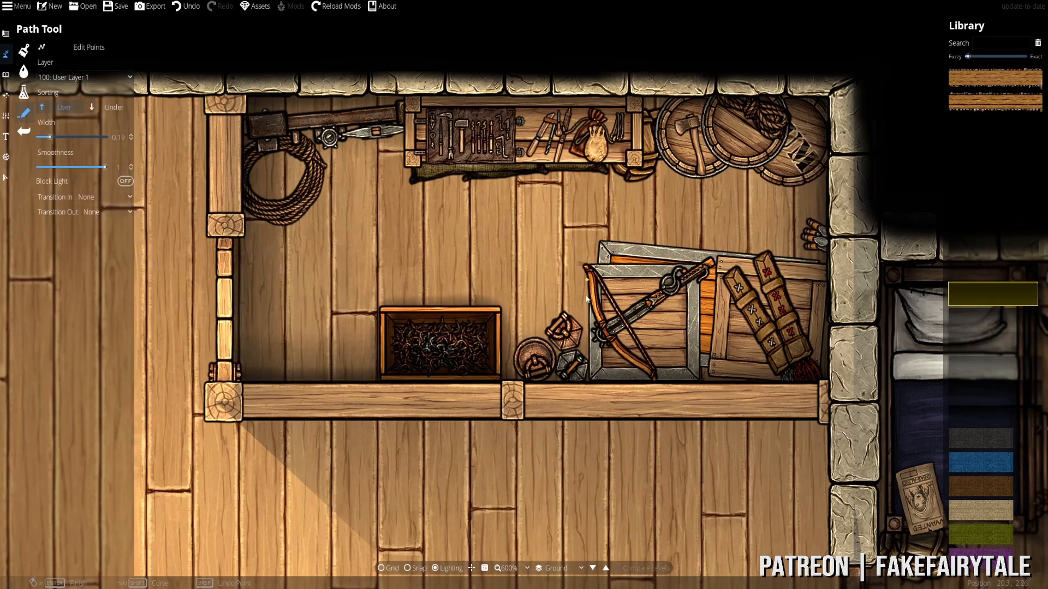
pyautogui.click(586, 267)
pyautogui.click(588, 382)
pyautogui.rightClick(594, 385)
pyautogui.click(186, 6)
pyautogui.click(734, 380)
pyautogui.click(634, 384)
pyautogui.rightClick(634, 384)
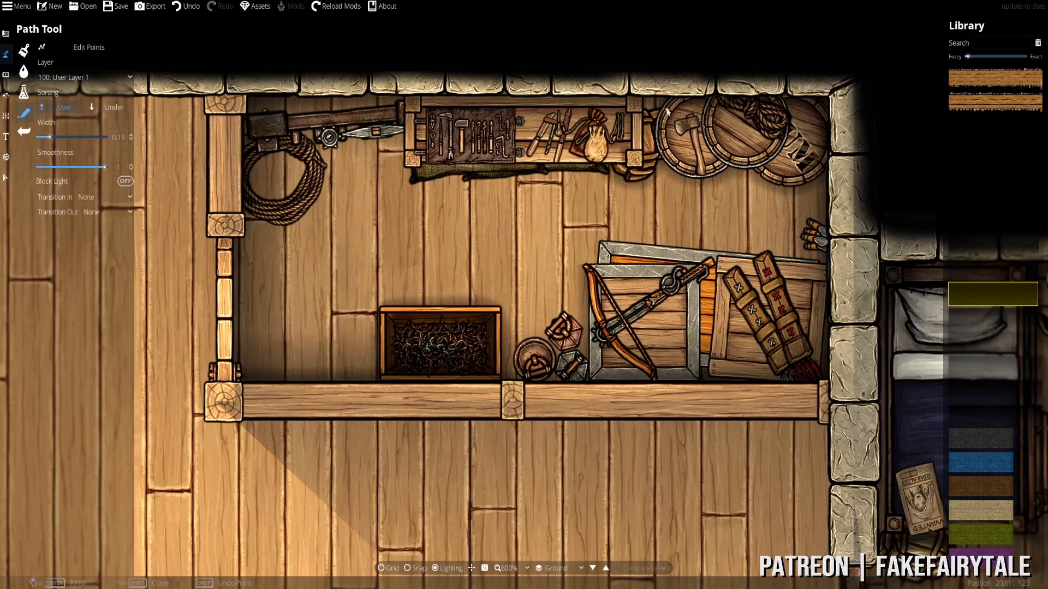
# - Draw a shadow path on User Layer 1 along the left end of the tool shelf
pyautogui.click(271, 135)
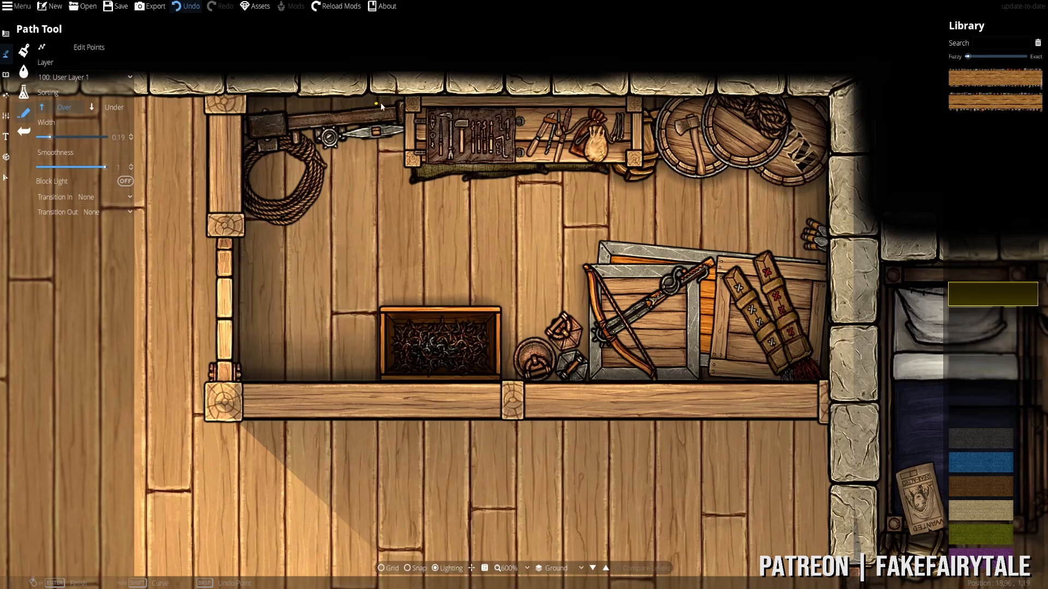
pyautogui.click(409, 119)
pyautogui.click(413, 174)
pyautogui.rightClick(417, 175)
# - Draw shadow paths inside and around the outer edge of the coiled rope beside the left wall
pyautogui.click(273, 143)
pyautogui.click(311, 173)
pyautogui.click(252, 197)
pyautogui.click(259, 151)
pyautogui.rightClick(267, 145)
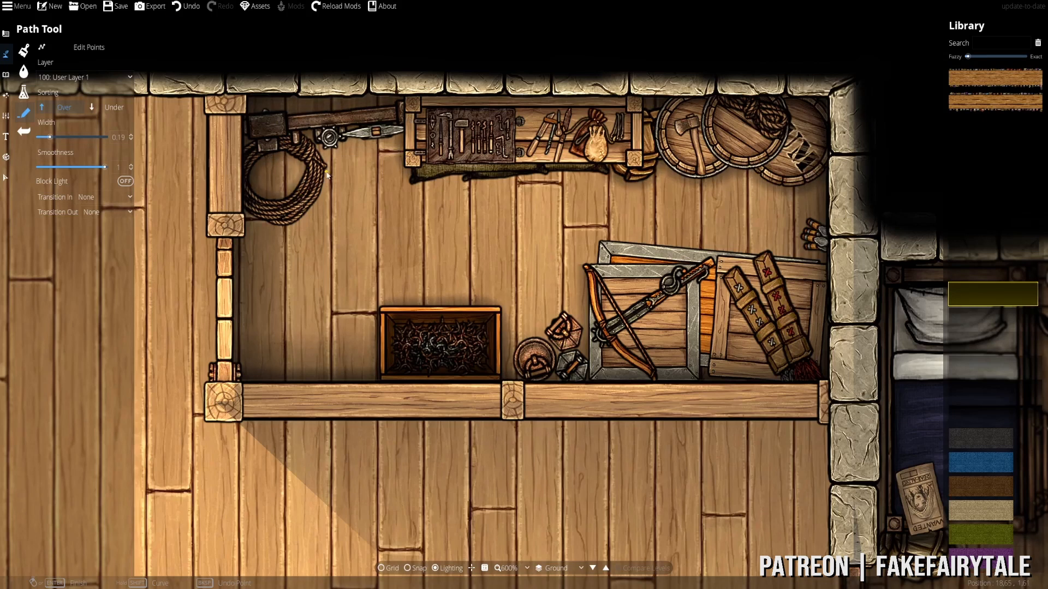
pyautogui.click(250, 217)
pyautogui.click(292, 227)
pyautogui.click(327, 169)
pyautogui.rightClick(323, 150)
# - Draw short shadow paths around the three lanterns between the caltrops crate and the metal-framed crate
pyautogui.moveTo(549, 362)
pyautogui.mouseDown()
pyautogui.moveTo(579, 366)
pyautogui.moveTo(456, 307)
pyautogui.mouseUp()
pyautogui.click(565, 338)
pyautogui.click(540, 357)
pyautogui.rightClick(558, 378)
pyautogui.click(610, 328)
pyautogui.click(579, 338)
pyautogui.rightClick(582, 349)
pyautogui.click(614, 358)
pyautogui.rightClick(591, 377)
# - Shade the edges of the metal-framed crates on User Layer 2, set both transitions to Fade, and reposition the path's upper point
pyautogui.click(76, 77)
pyautogui.click(76, 135)
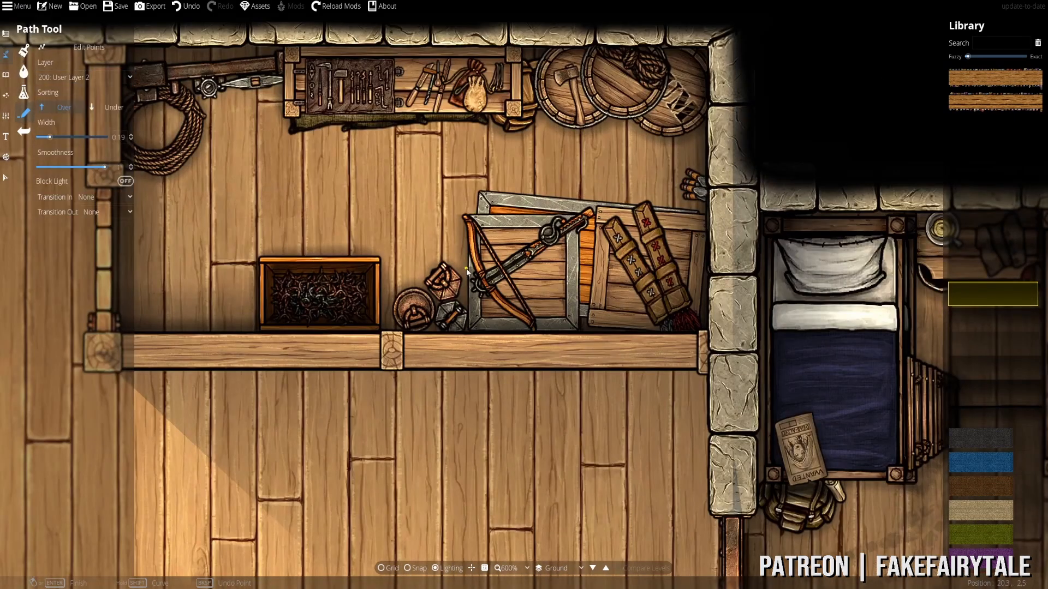
pyautogui.click(468, 224)
pyautogui.rightClick(468, 224)
pyautogui.click(103, 197)
pyautogui.click(101, 231)
pyautogui.scroll(1, 103, 212)
pyautogui.click(106, 212)
pyautogui.click(103, 245)
pyautogui.click(89, 47)
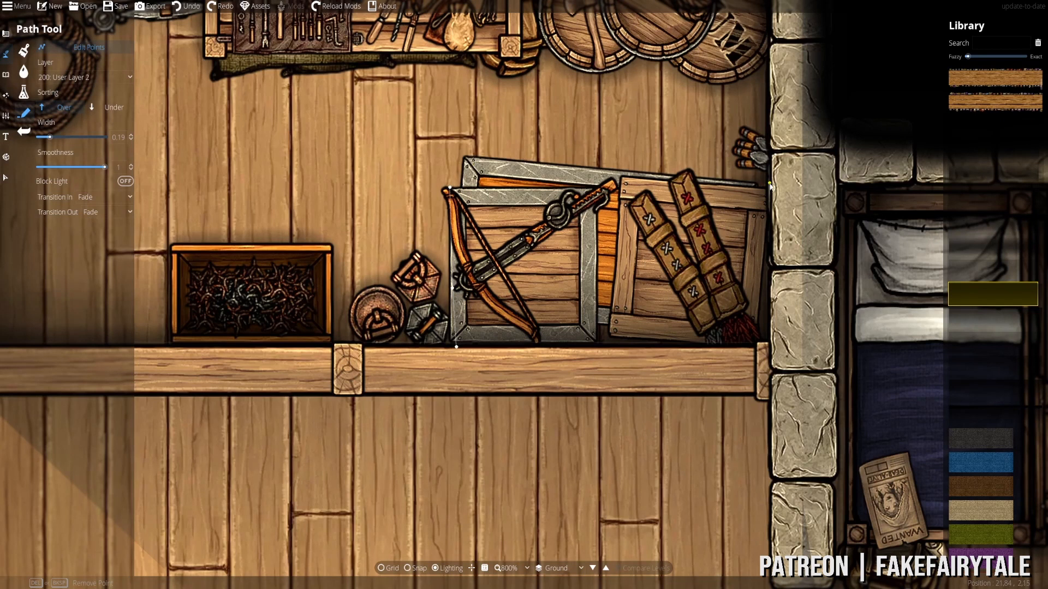
pyautogui.moveTo(449, 188); pyautogui.dragTo(461, 165)
pyautogui.click(88, 48)
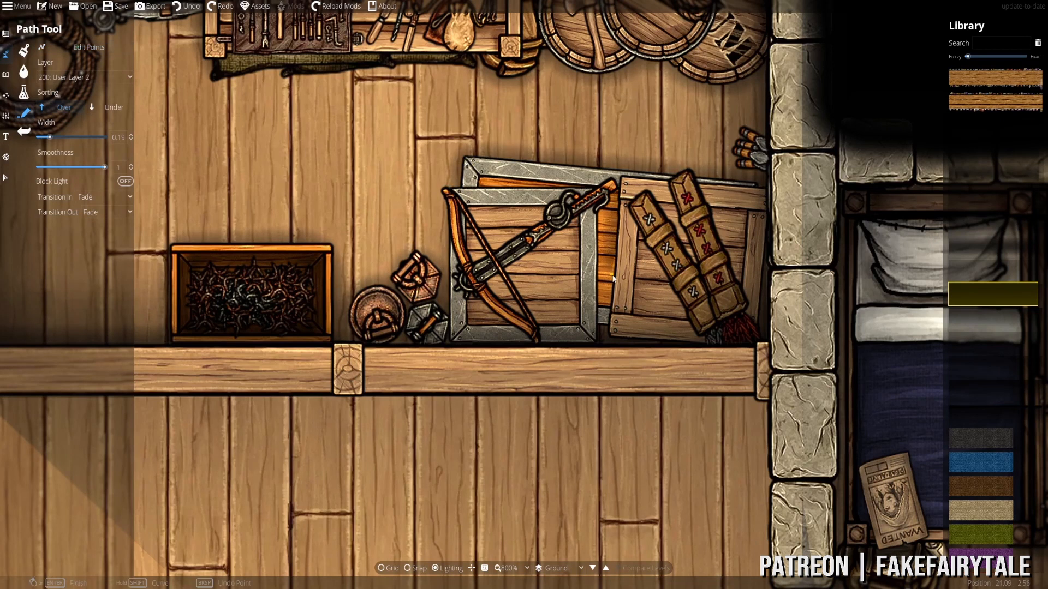
# - Draw a fading shadow path around the front metal-framed crate and adjust the point near its lower left corner
pyautogui.click(605, 328)
pyautogui.click(596, 187)
pyautogui.click(454, 189)
pyautogui.rightClick(454, 189)
pyautogui.hotkey('ctrl', 'z')
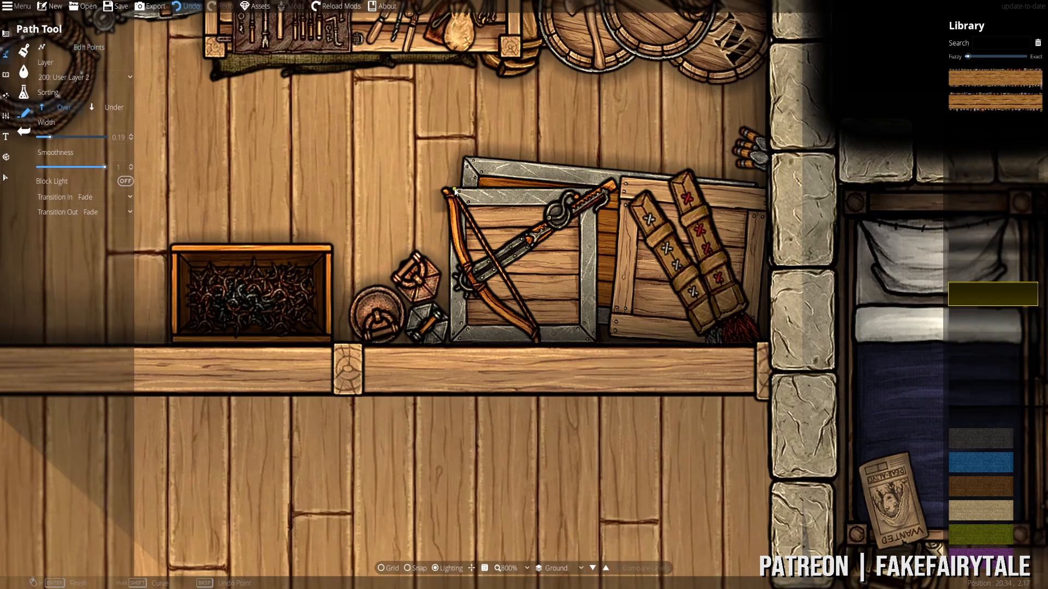
pyautogui.click(76, 48)
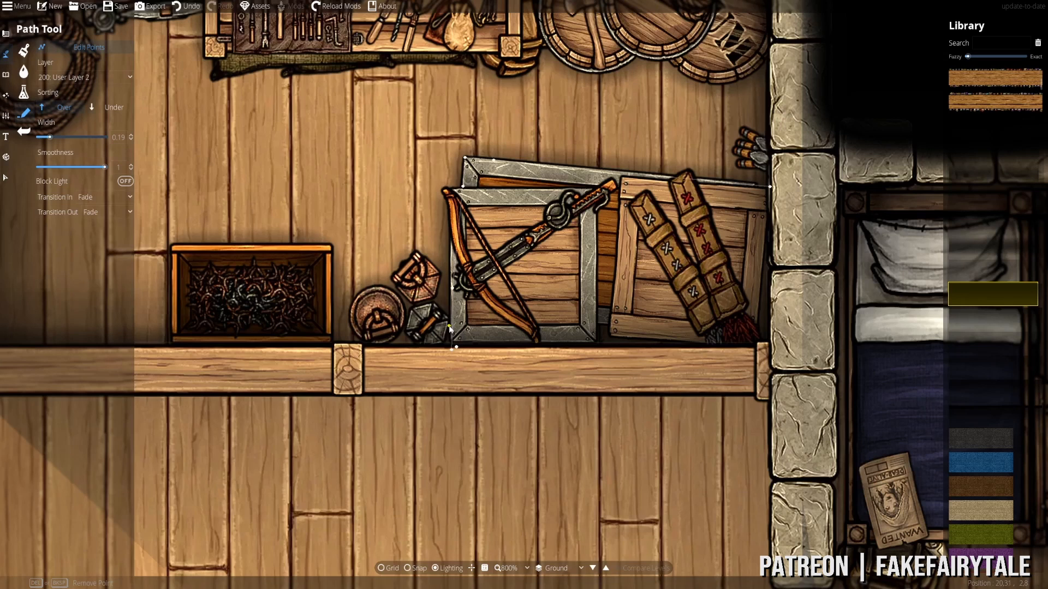
pyautogui.moveTo(449, 326); pyautogui.dragTo(452, 330)
pyautogui.click(82, 48)
# - Shade the left edge of the wooden crate under the quivers and undo the extra shadow tried on User Layer 1
pyautogui.click(609, 329)
pyautogui.click(617, 179)
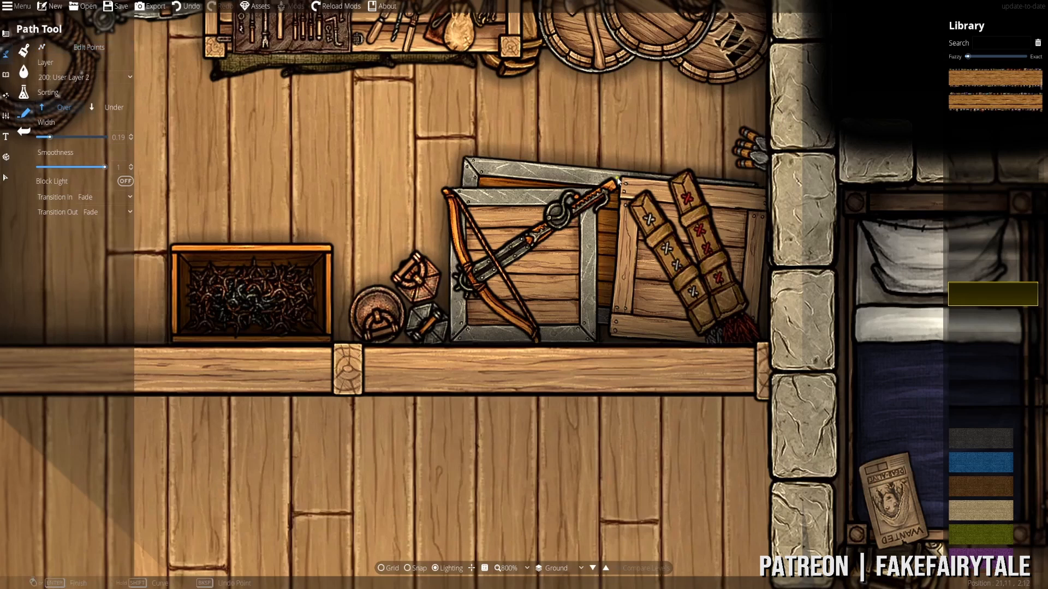
pyautogui.rightClick(668, 182)
pyautogui.click(85, 78)
pyautogui.click(71, 164)
pyautogui.click(617, 179)
pyautogui.click(608, 213)
pyautogui.click(85, 77)
pyautogui.click(71, 176)
pyautogui.hotkey('ctrl', 'z')
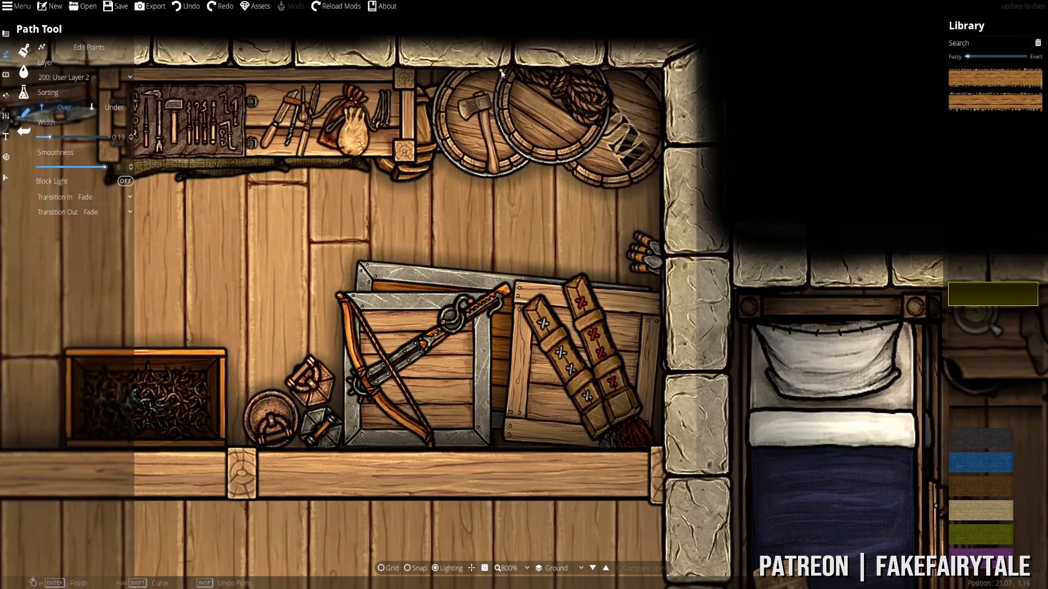
# - Draw shadow paths on User Layer 2 along the edge of the overlapping barrels and under the axe on the left barrel
pyautogui.click(501, 71)
pyautogui.click(508, 148)
pyautogui.click(554, 165)
pyautogui.rightClick(609, 83)
pyautogui.moveTo(508, 120); pyautogui.dragTo(576, 167)
pyautogui.click(538, 165)
pyautogui.click(560, 217)
pyautogui.click(565, 183)
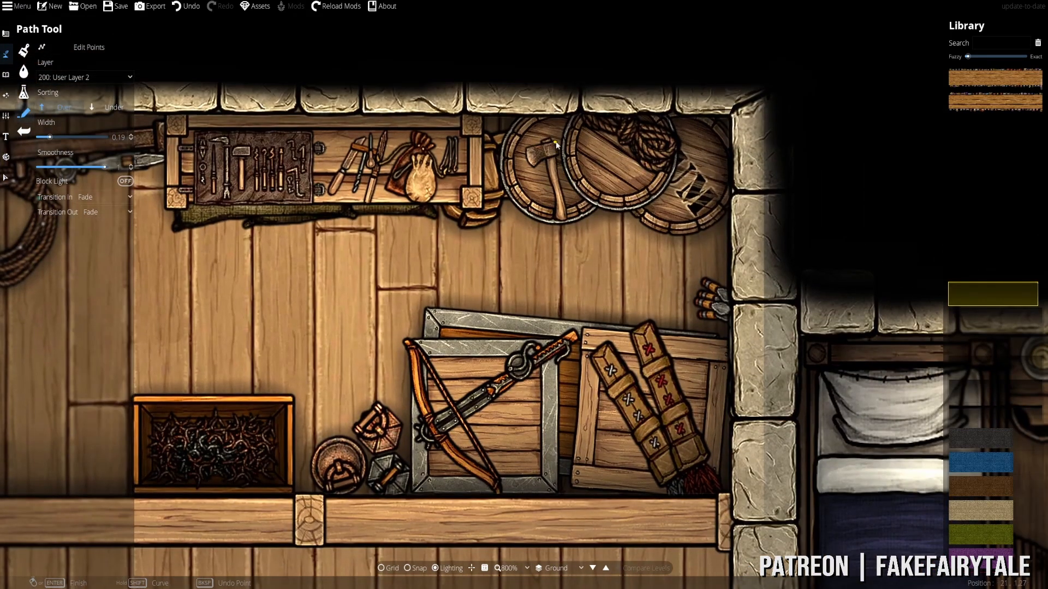
# - Switch to User Layer 3 and draw a shadow path under the rope coil on the middle barrel
pyautogui.click(85, 78)
pyautogui.click(71, 188)
pyautogui.click(582, 129)
pyautogui.click(628, 155)
pyautogui.rightClick(658, 174)
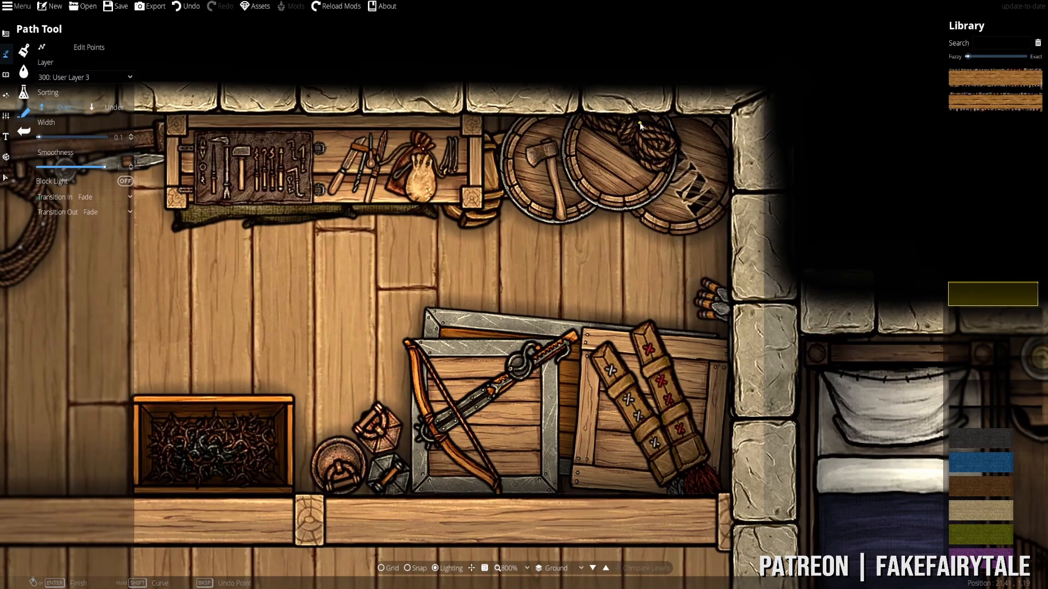
# - Draw ShadowPath A 40% shadows 0.1 wide along the sides of the tool roll on the shelf
pyautogui.moveTo(424, 167); pyautogui.dragTo(568, 171)
pyautogui.click(985, 152)
pyautogui.click(459, 140)
pyautogui.click(459, 201)
pyautogui.rightClick(459, 202)
pyautogui.click(337, 203)
pyautogui.click(336, 177)
pyautogui.rightClick(337, 177)
# - Add thin ShadowPath A 40% shadows beside the loose tools, the pouch and the right end of the shelf
pyautogui.click(480, 192)
pyautogui.click(509, 144)
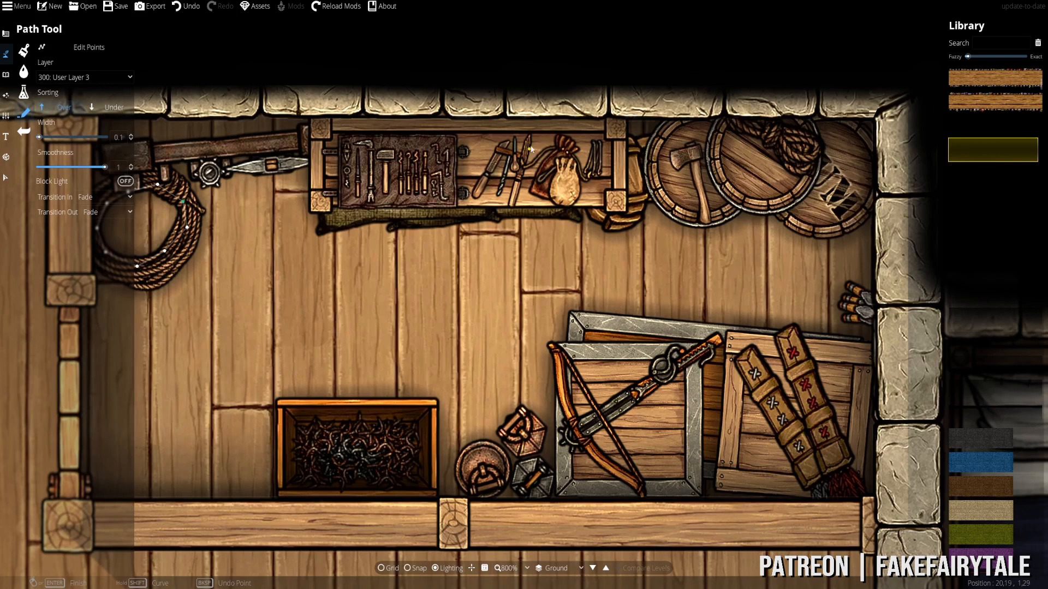
pyautogui.click(575, 156)
pyautogui.click(570, 206)
pyautogui.rightClick(569, 206)
pyautogui.click(539, 201)
pyautogui.click(605, 191)
pyautogui.click(606, 138)
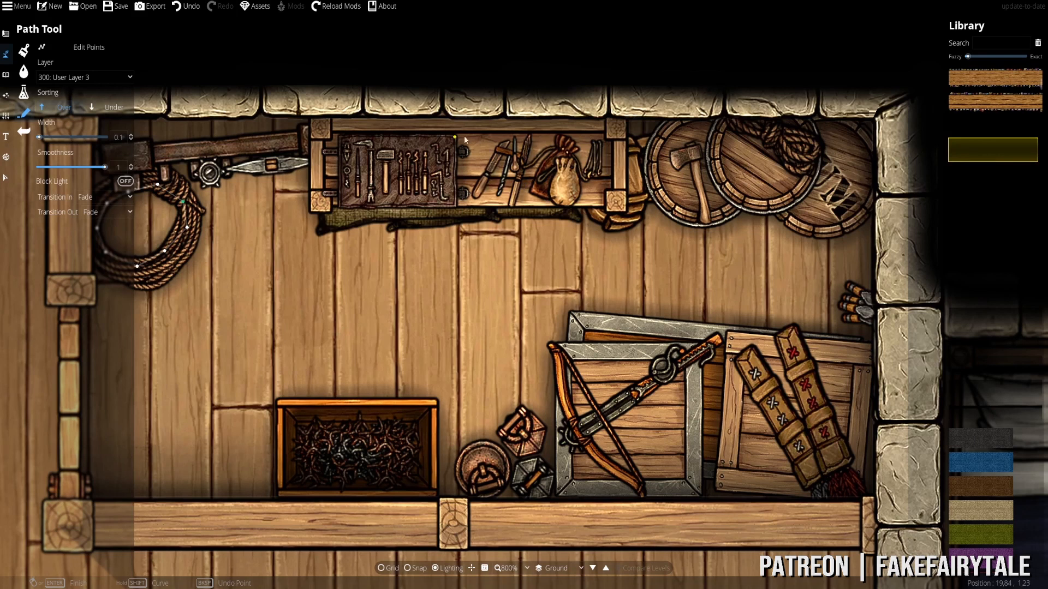
# - Draw thin 0.1-wide shadow paths on User Layer 3 along the two arrow quivers lying on the wooden crate
pyautogui.click(329, 138)
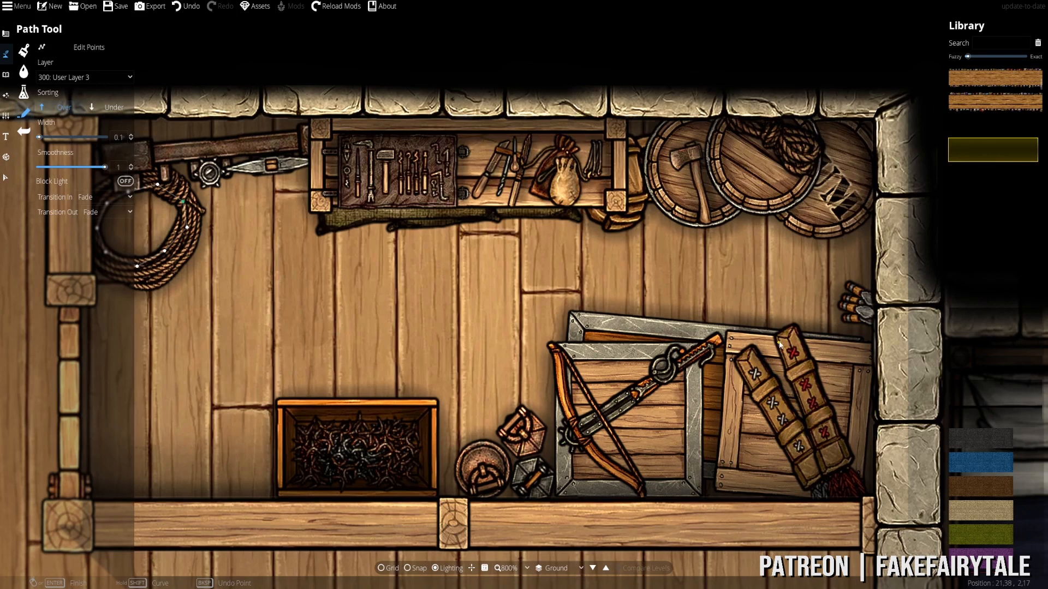
pyautogui.click(754, 402)
pyautogui.click(790, 468)
pyautogui.rightClick(790, 468)
pyautogui.click(806, 343)
pyautogui.click(855, 466)
pyautogui.rightClick(856, 467)
# - Draw a thin shadow path beside the bow and crossbow resting on the metal-edged crate
pyautogui.click(607, 432)
pyautogui.click(716, 355)
pyautogui.click(638, 475)
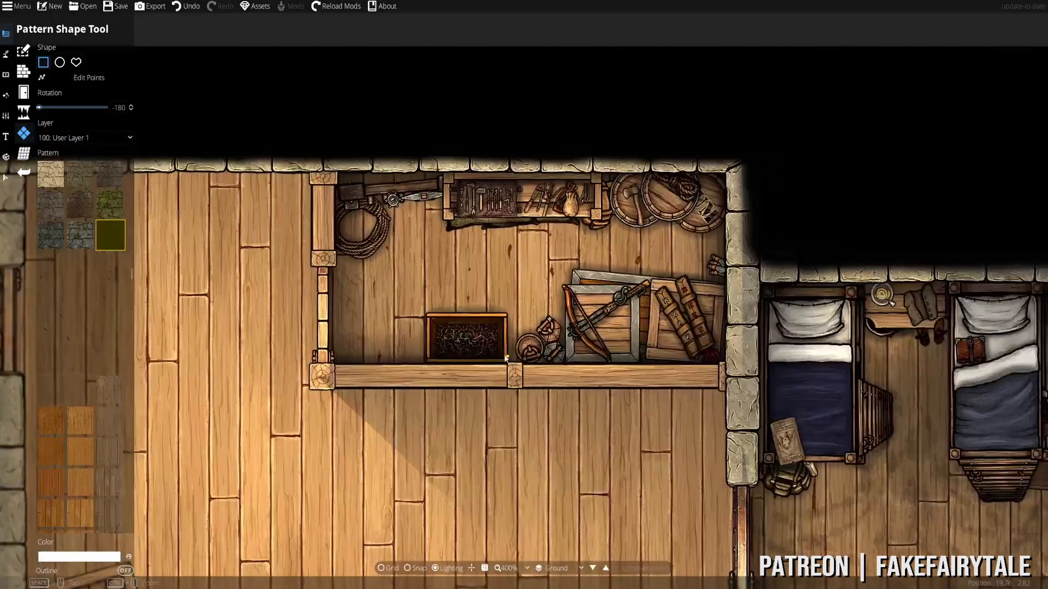
# - Examine the shading and item placement throughout the furnished storage room
pyautogui.moveTo(333, 358); pyautogui.dragTo(400, 339)
pyautogui.scroll(2, 529, 316)
pyautogui.moveTo(689, 291); pyautogui.dragTo(569, 319)
pyautogui.scroll(-1, 569, 320)
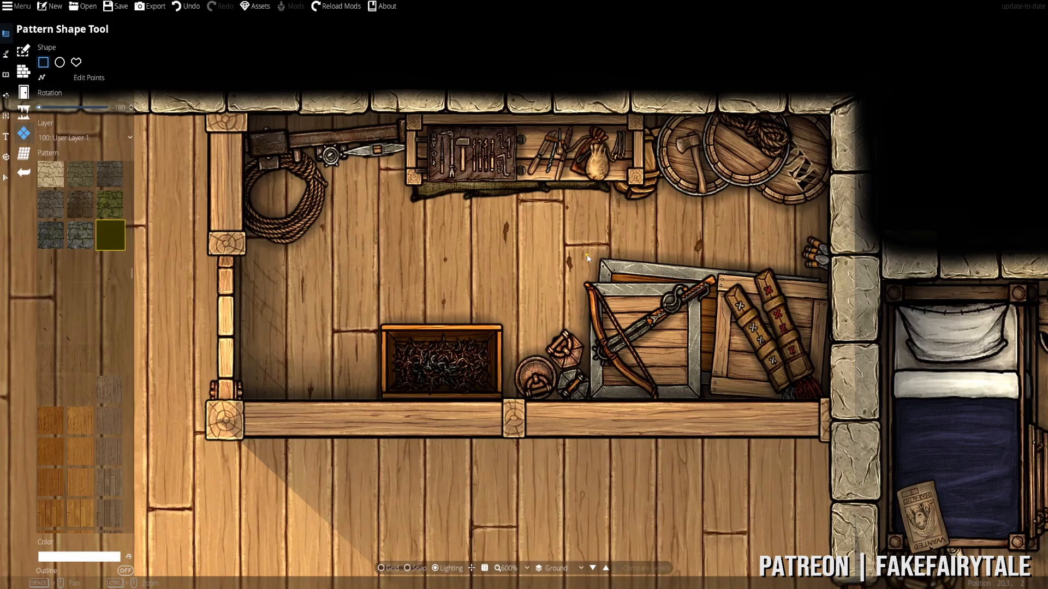
pyautogui.moveTo(382, 323); pyautogui.dragTo(437, 266)
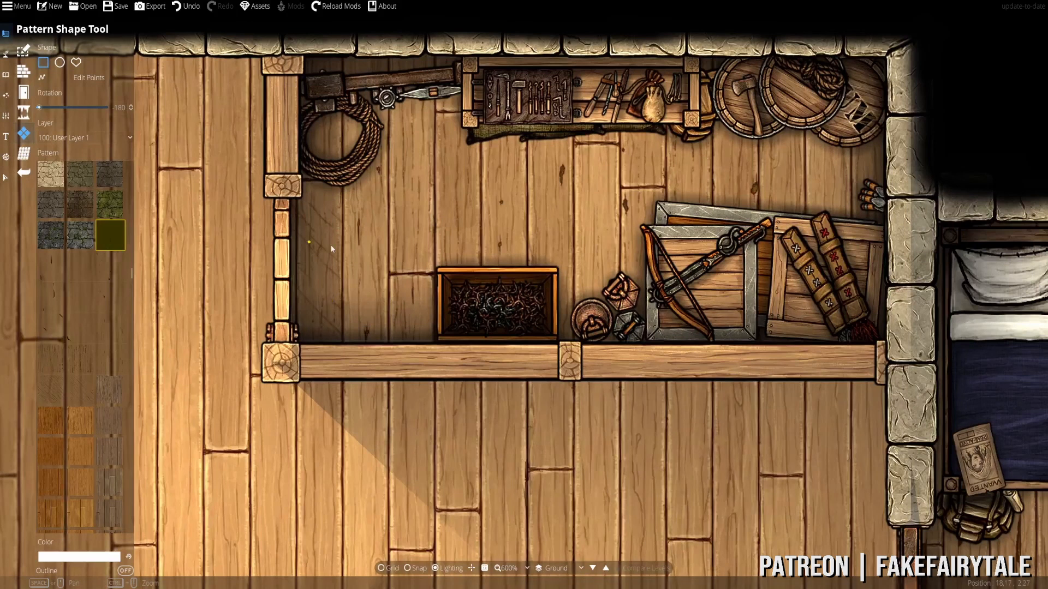
pyautogui.moveTo(352, 285); pyautogui.dragTo(426, 315)
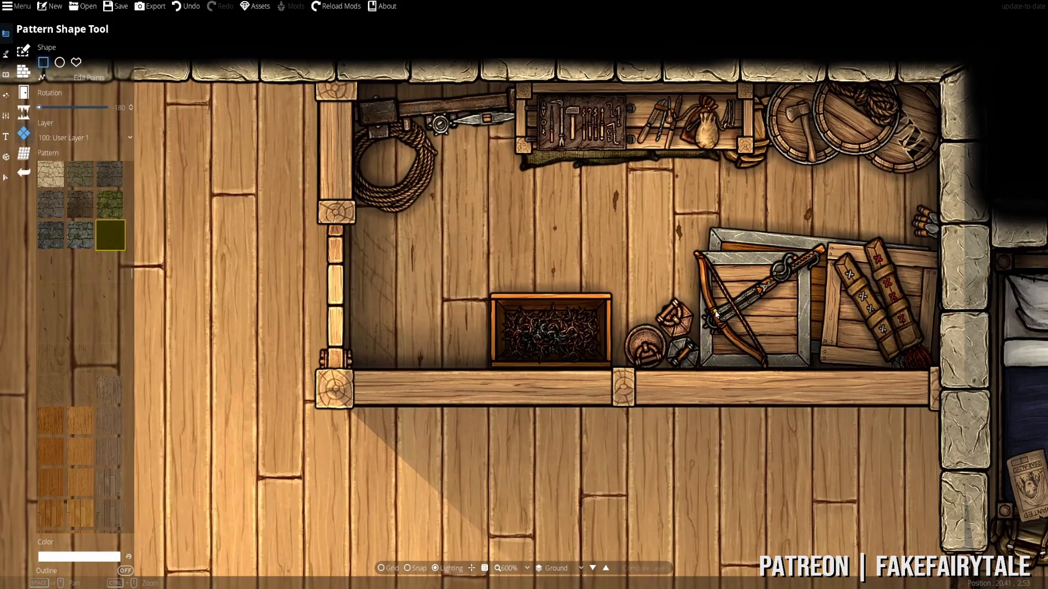
pyautogui.moveTo(763, 271); pyautogui.dragTo(626, 291)
pyautogui.moveTo(462, 312); pyautogui.dragTo(599, 303)
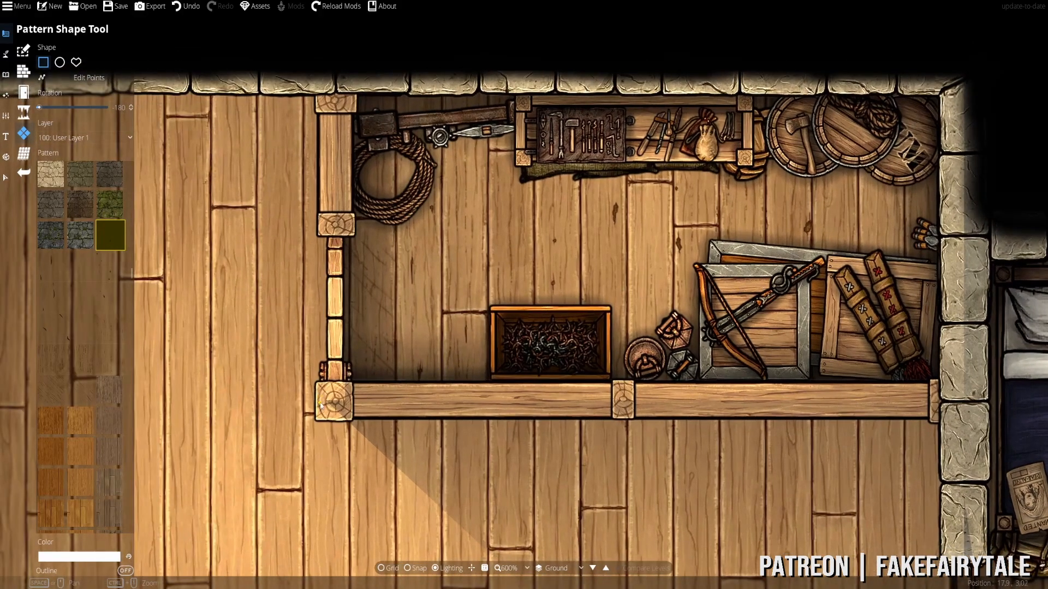
pyautogui.moveTo(479, 376); pyautogui.dragTo(420, 368)
pyautogui.scroll(-1, 535, 336)
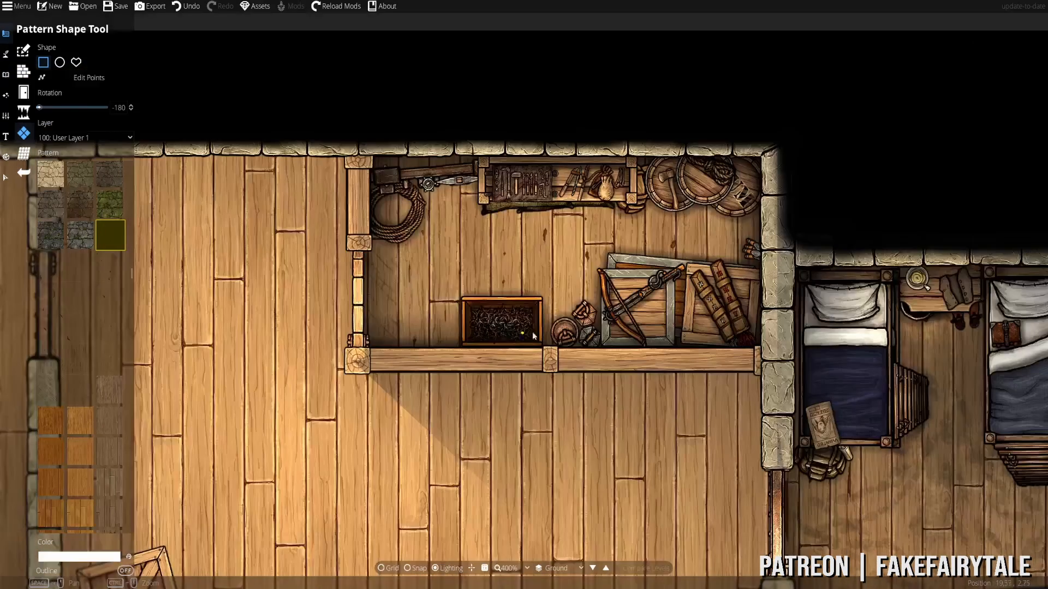
pyautogui.moveTo(644, 394); pyautogui.dragTo(544, 386)
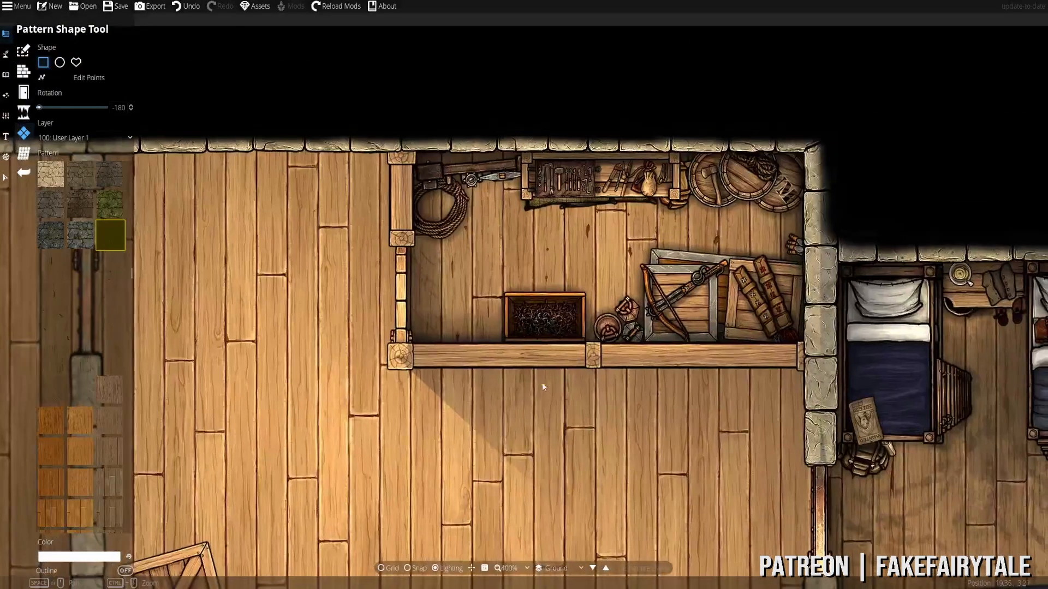
pyautogui.moveTo(476, 380); pyautogui.dragTo(353, 330)
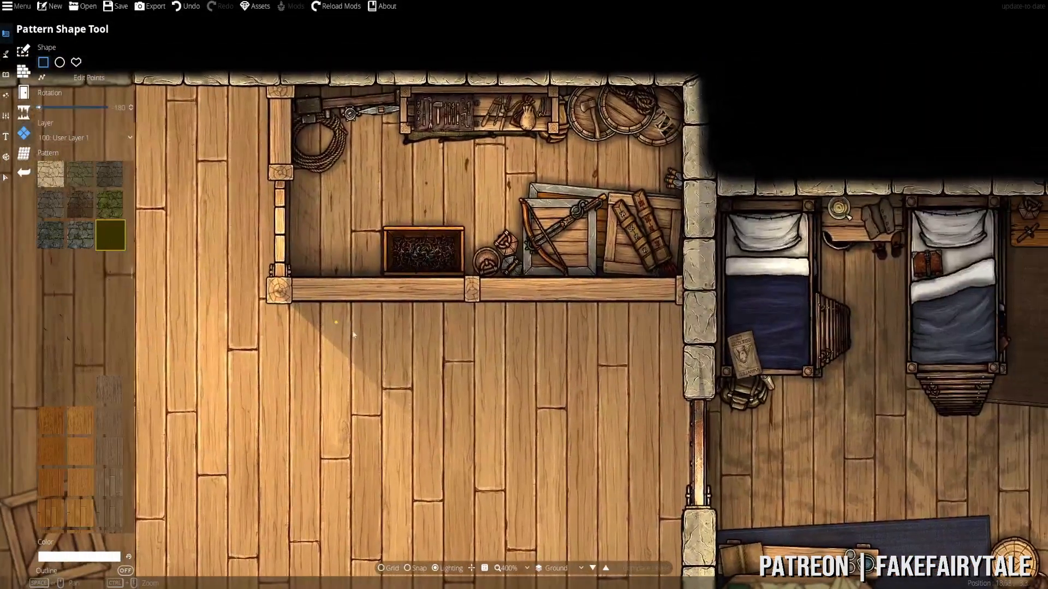
pyautogui.moveTo(508, 388)
pyautogui.mouseDown()
pyautogui.moveTo(501, 276)
pyautogui.moveTo(521, 403)
pyautogui.mouseUp()
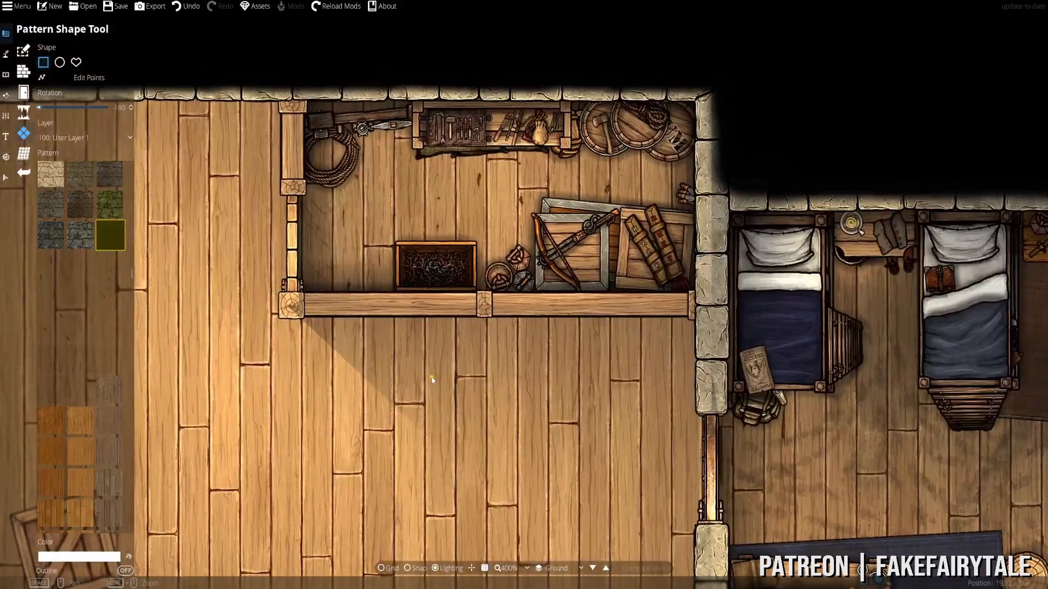
# - Inspect the unfurnished wooden-floored rooms between the small bedroom, the storage room and the barracks
pyautogui.moveTo(431, 380); pyautogui.dragTo(503, 333)
pyautogui.moveTo(713, 382); pyautogui.dragTo(348, 196)
pyautogui.scroll(-3, 437, 276)
pyautogui.moveTo(437, 279); pyautogui.dragTo(1039, 339)
pyautogui.moveTo(670, 326); pyautogui.dragTo(649, 325)
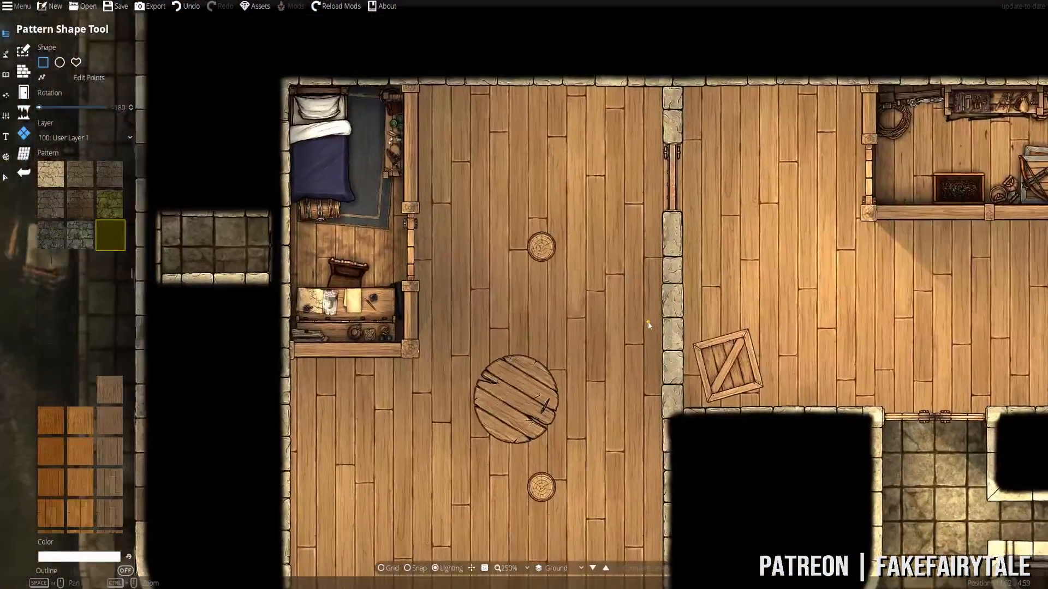
pyautogui.moveTo(1023, 253); pyautogui.dragTo(855, 274)
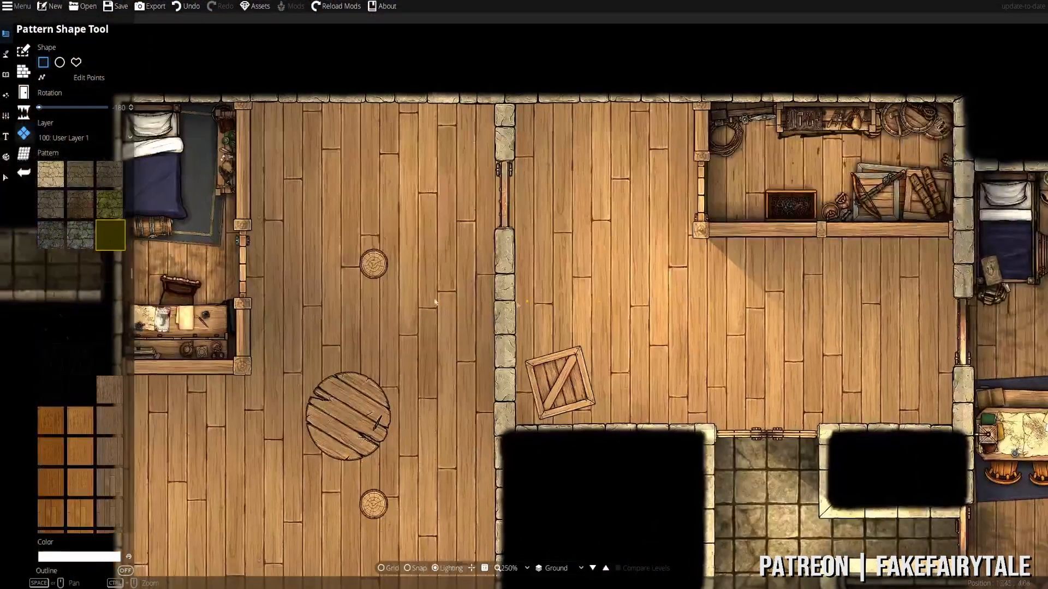
pyautogui.moveTo(744, 292); pyautogui.dragTo(439, 325)
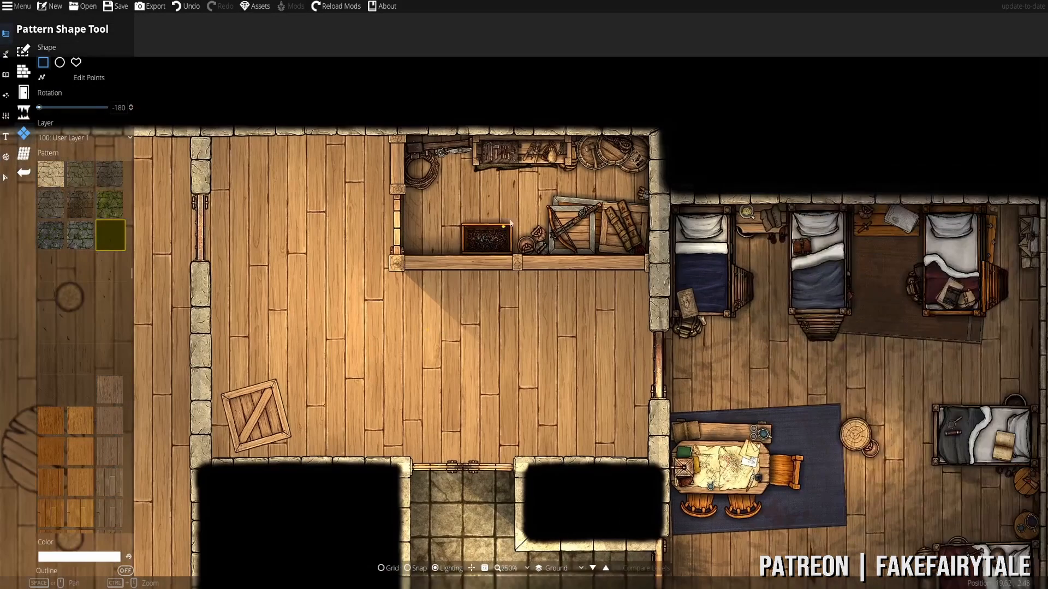
pyautogui.moveTo(391, 356); pyautogui.dragTo(596, 272)
pyautogui.moveTo(643, 444); pyautogui.dragTo(645, 311)
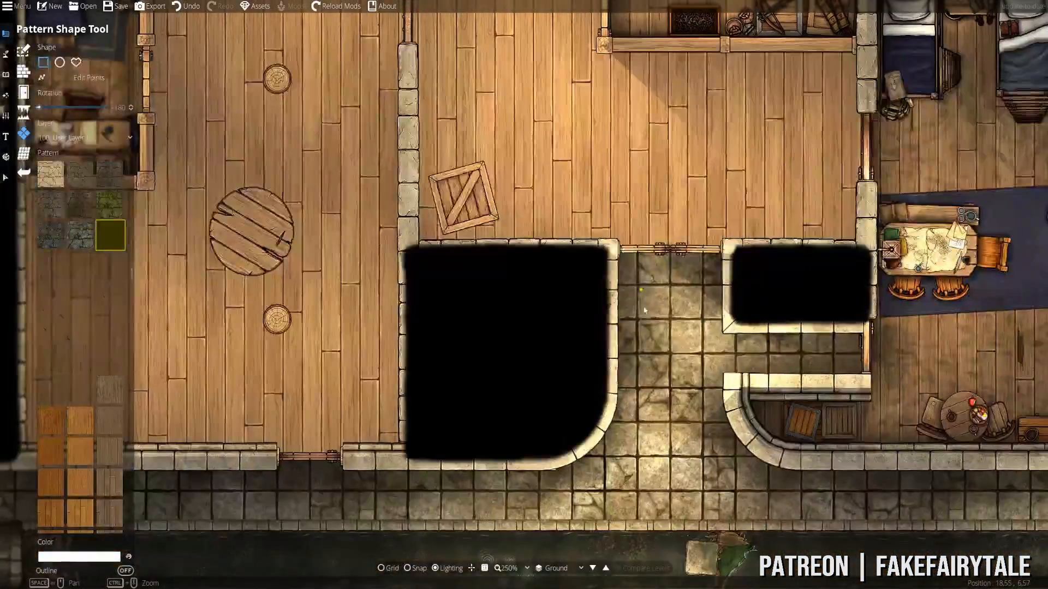
# - Survey the whole dungeon map, comparing the upper building with the rounded central hall and the lower stone rooms
pyautogui.scroll(-5, 679, 342)
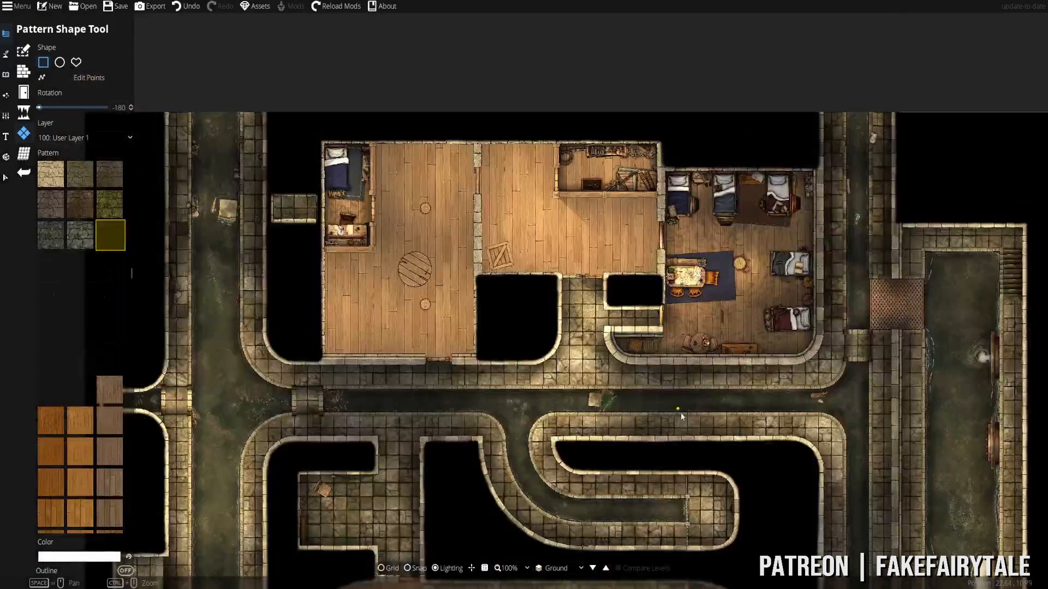
pyautogui.moveTo(687, 357); pyautogui.dragTo(673, 271)
pyautogui.scroll(-3, 673, 271)
pyautogui.moveTo(683, 420); pyautogui.dragTo(691, 229)
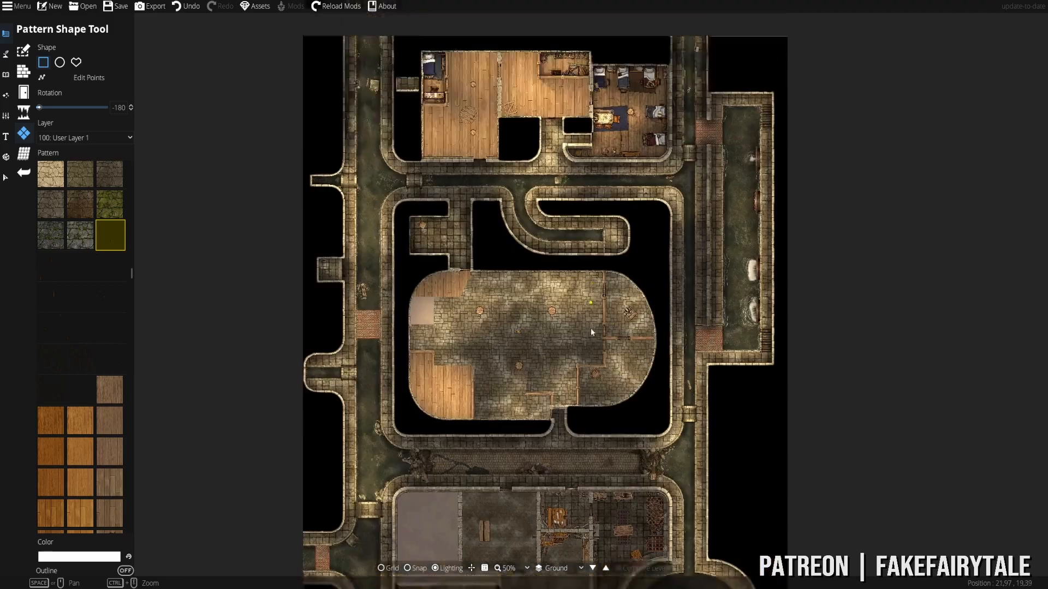
pyautogui.moveTo(591, 328); pyautogui.dragTo(592, 459)
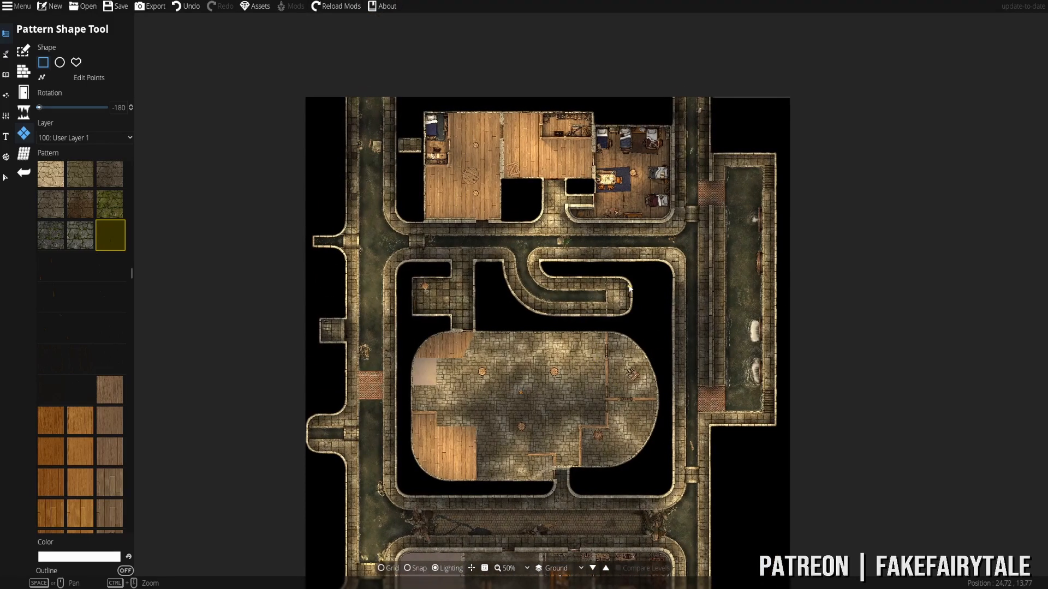
pyautogui.scroll(3, 580, 197)
pyautogui.moveTo(592, 325); pyautogui.dragTo(557, 67)
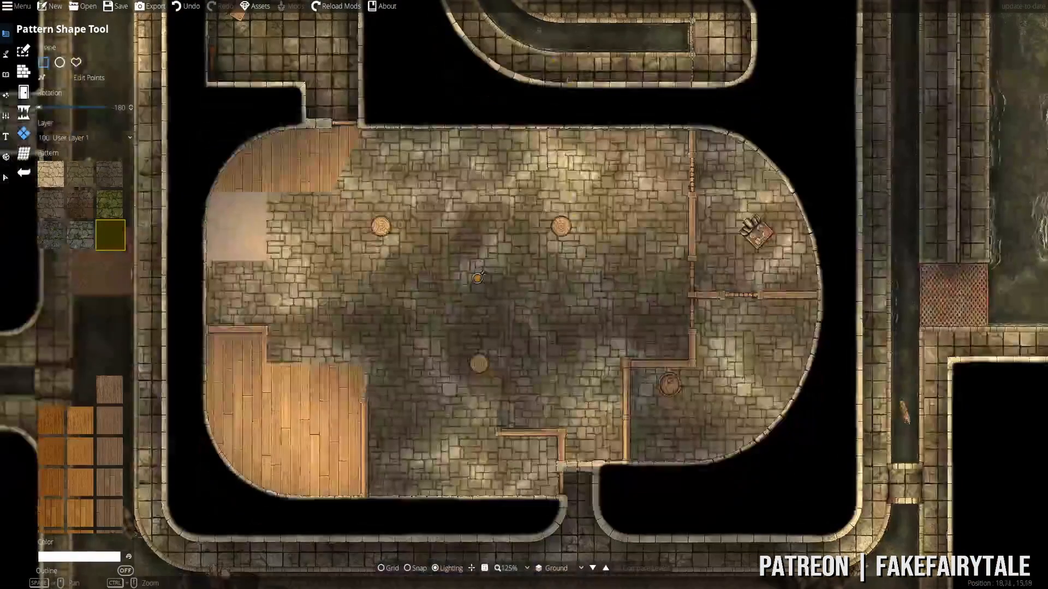
pyautogui.moveTo(574, 377); pyautogui.dragTo(577, 153)
pyautogui.moveTo(615, 312); pyautogui.dragTo(579, 87)
pyautogui.moveTo(570, 348); pyautogui.dragTo(610, 165)
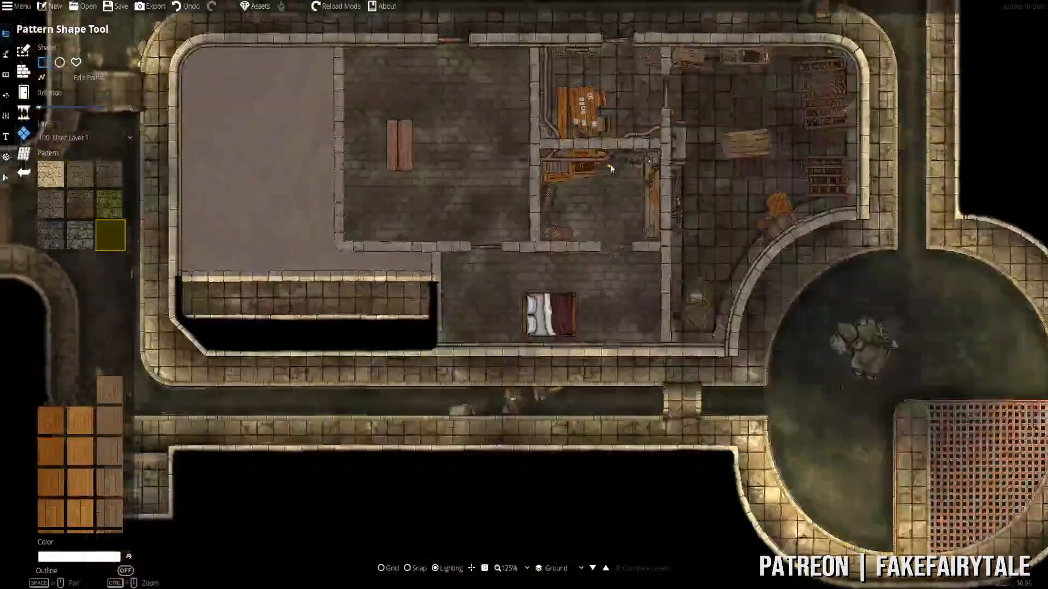
pyautogui.moveTo(615, 115); pyautogui.dragTo(619, 449)
pyautogui.moveTo(614, 238); pyautogui.dragTo(647, 462)
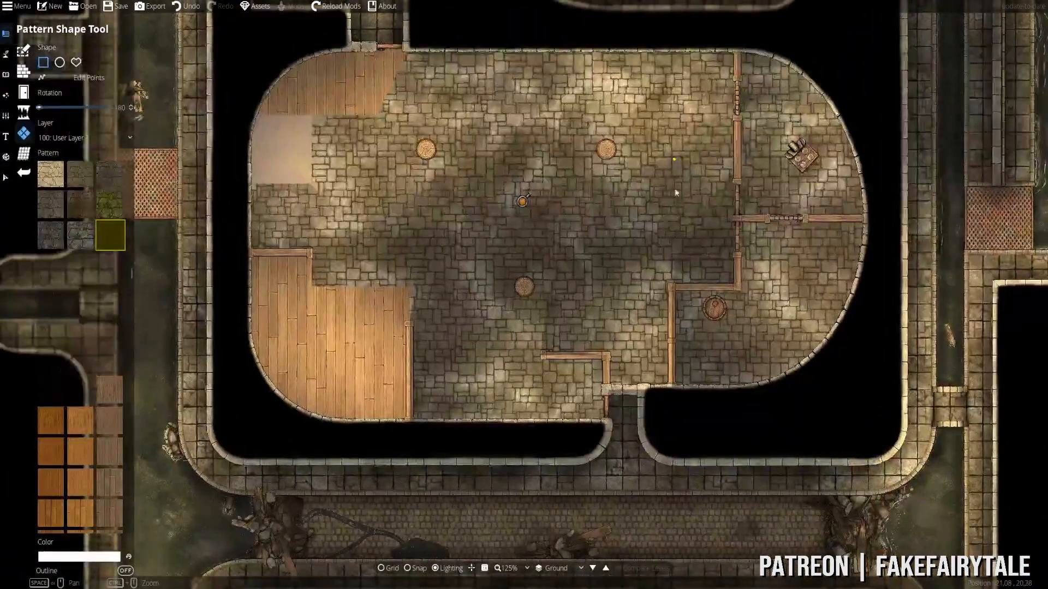
pyautogui.moveTo(676, 193); pyautogui.dragTo(682, 171)
pyautogui.moveTo(617, 227); pyautogui.dragTo(808, 47)
pyautogui.moveTo(653, 249); pyautogui.dragTo(567, 80)
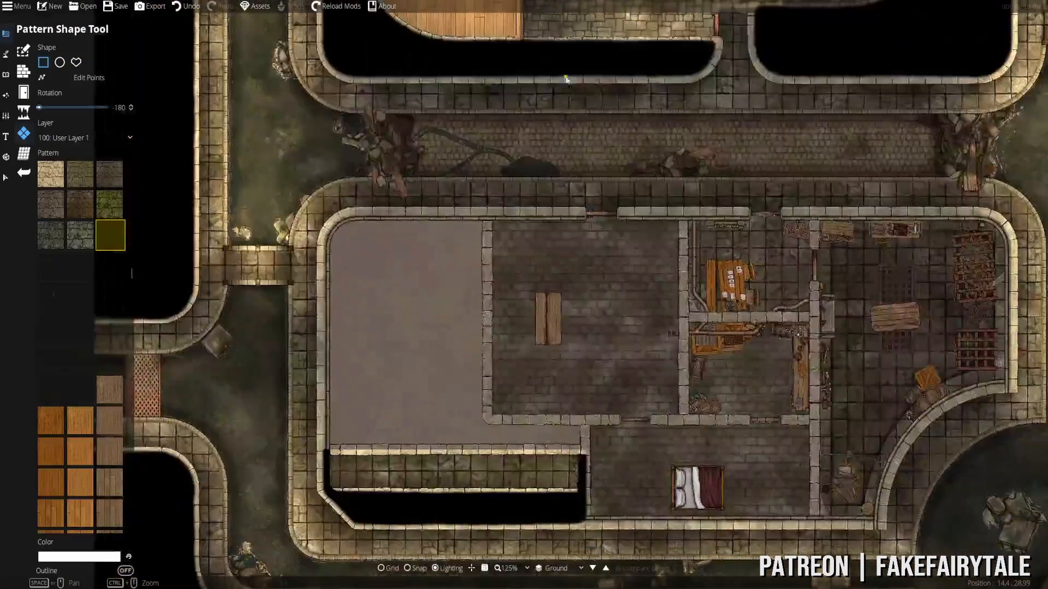
pyautogui.moveTo(740, 180); pyautogui.dragTo(703, 565)
pyautogui.moveTo(685, 225); pyautogui.dragTo(657, 535)
pyautogui.moveTo(635, 221); pyautogui.dragTo(611, 367)
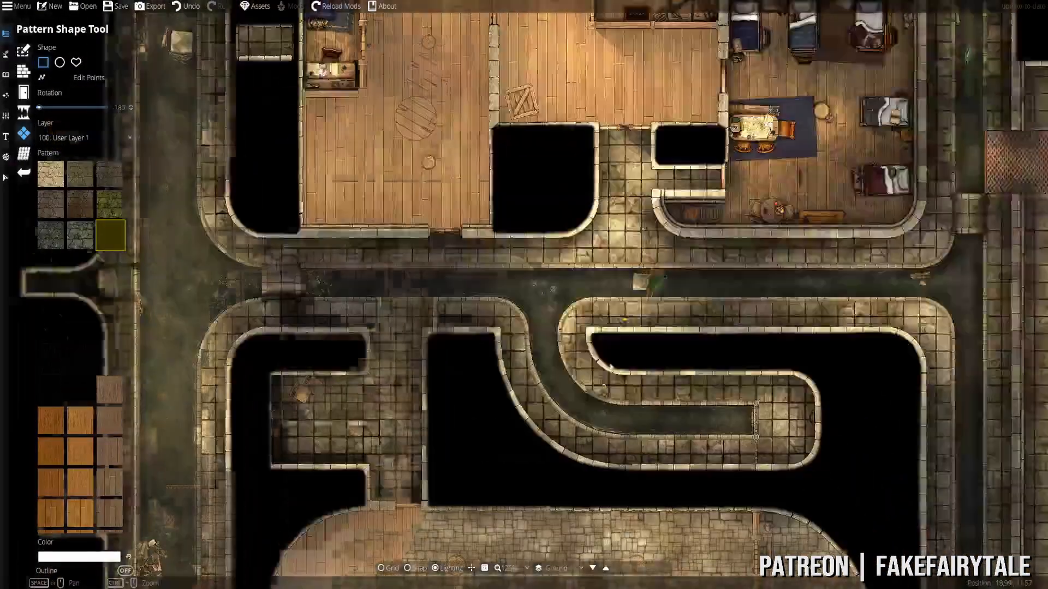
pyautogui.moveTo(664, 164); pyautogui.dragTo(651, 326)
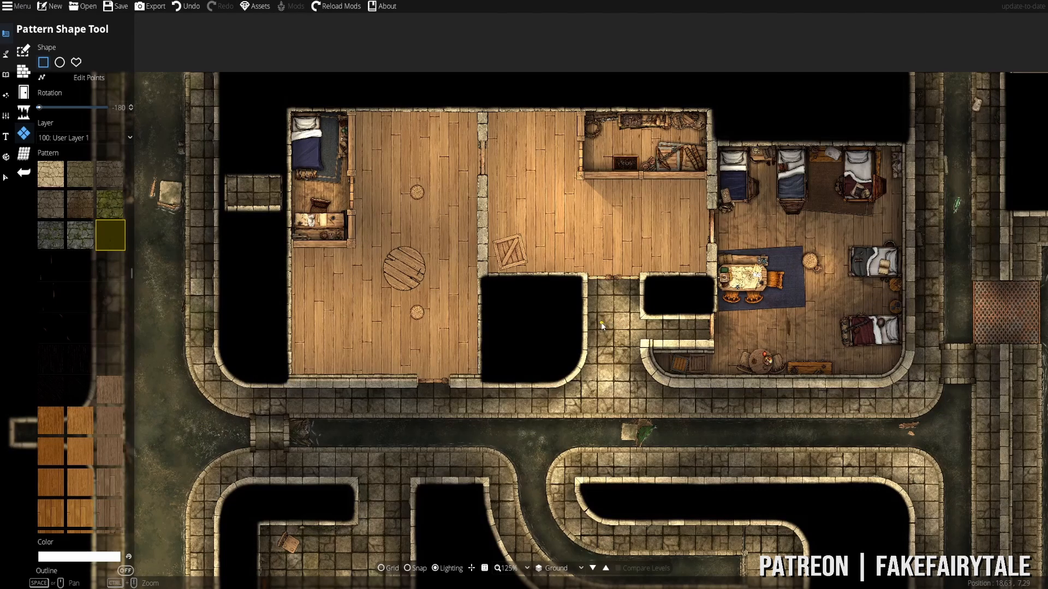
pyautogui.moveTo(552, 285); pyautogui.dragTo(600, 271)
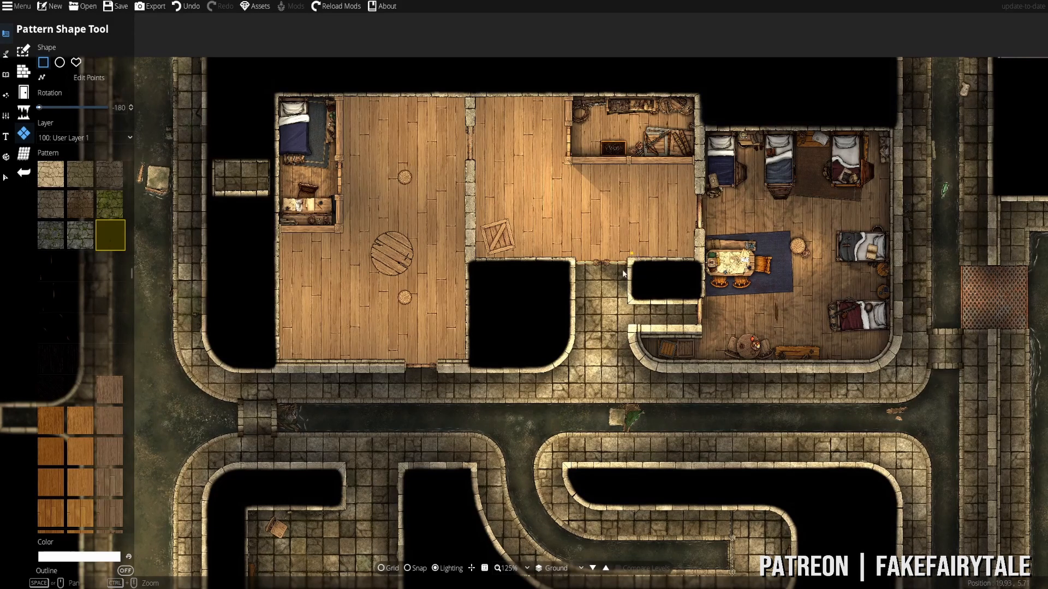
pyautogui.moveTo(634, 254); pyautogui.dragTo(620, 287)
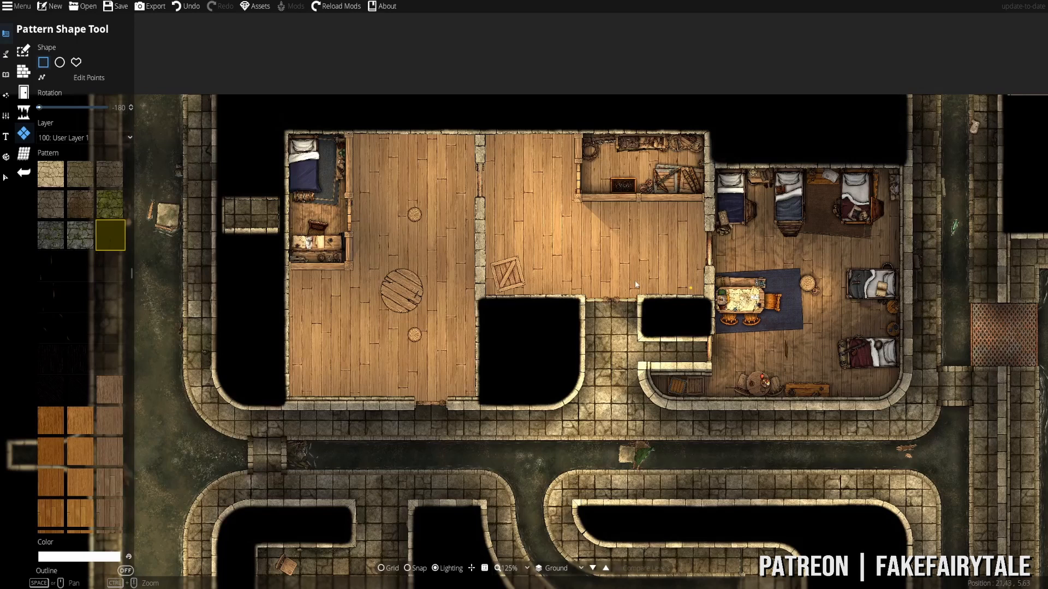
pyautogui.moveTo(632, 282)
pyautogui.mouseDown()
pyautogui.moveTo(581, 274)
pyautogui.moveTo(599, 287)
pyautogui.moveTo(625, 279)
pyautogui.mouseUp()
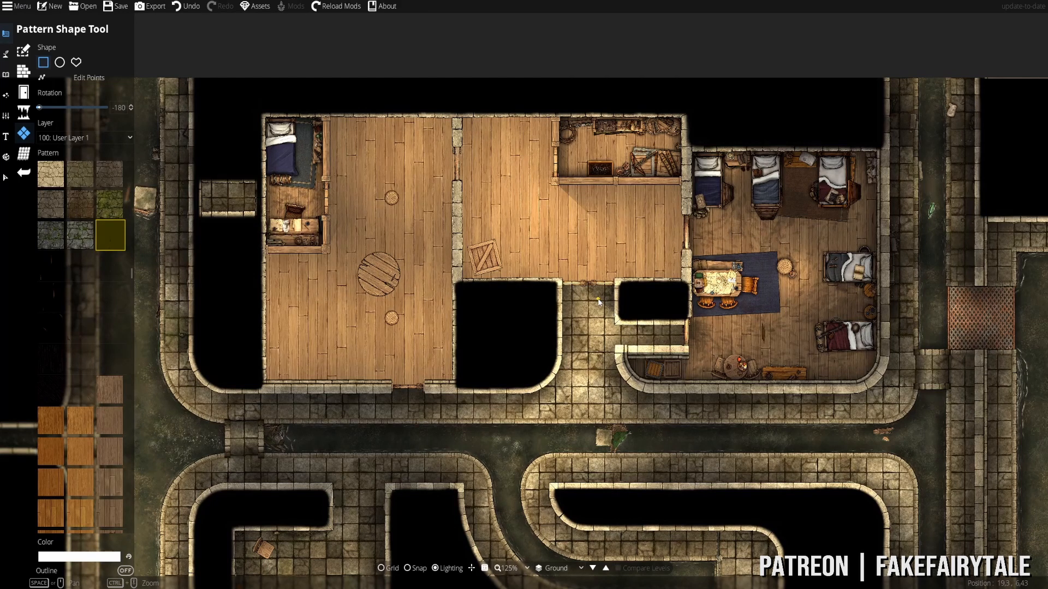
pyautogui.moveTo(604, 288); pyautogui.dragTo(629, 292)
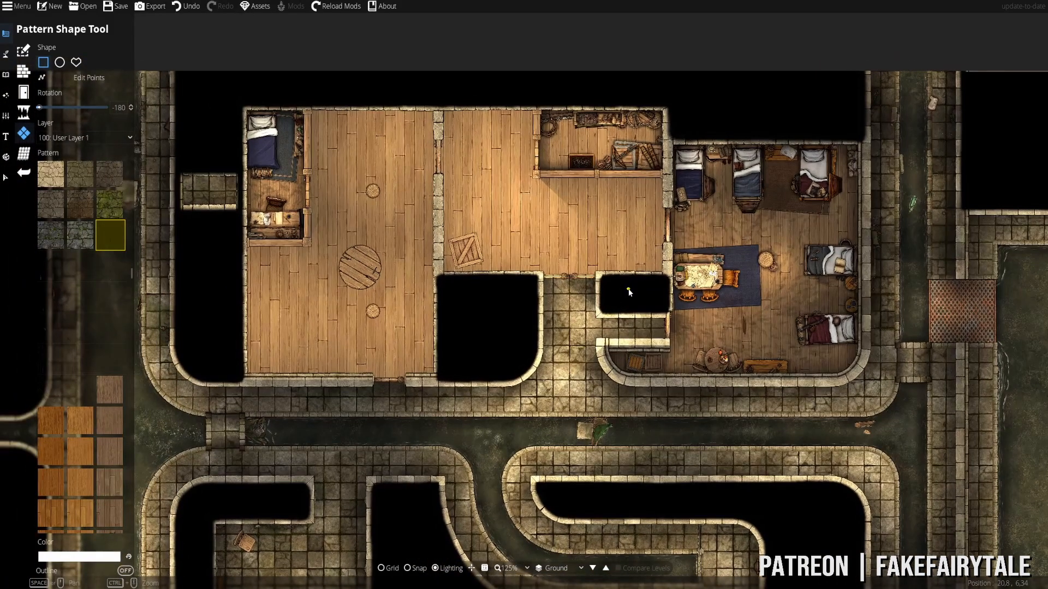